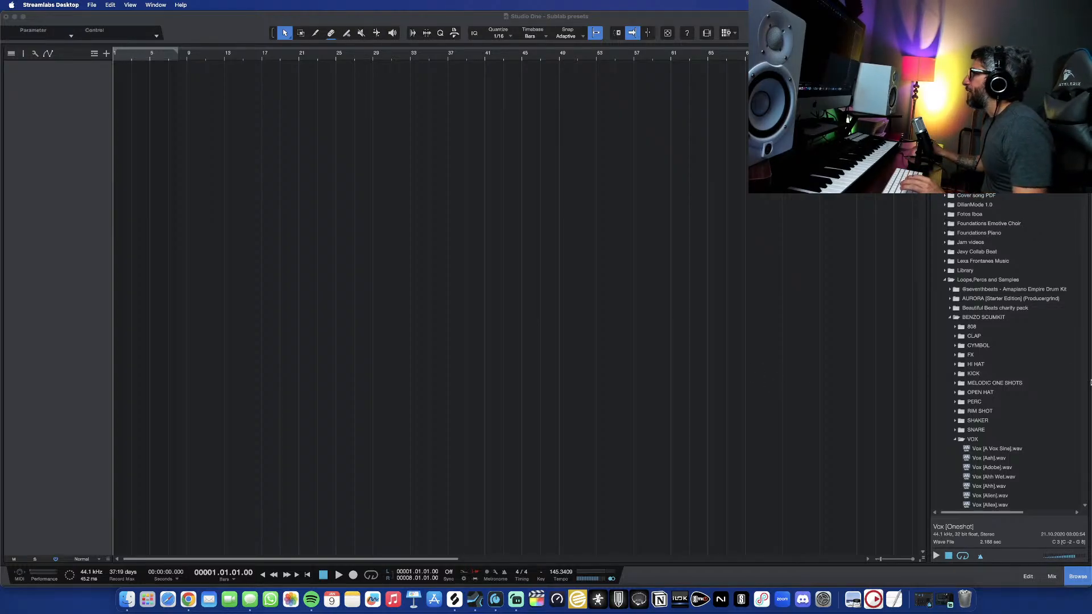
- Collapse the VOX, Open Hat and Kyle Beats 'VENOM' - Drum_Kit folders in the file browser
scroll(1036, 386, "down", 10)
scroll(1036, 390, "down", 1)
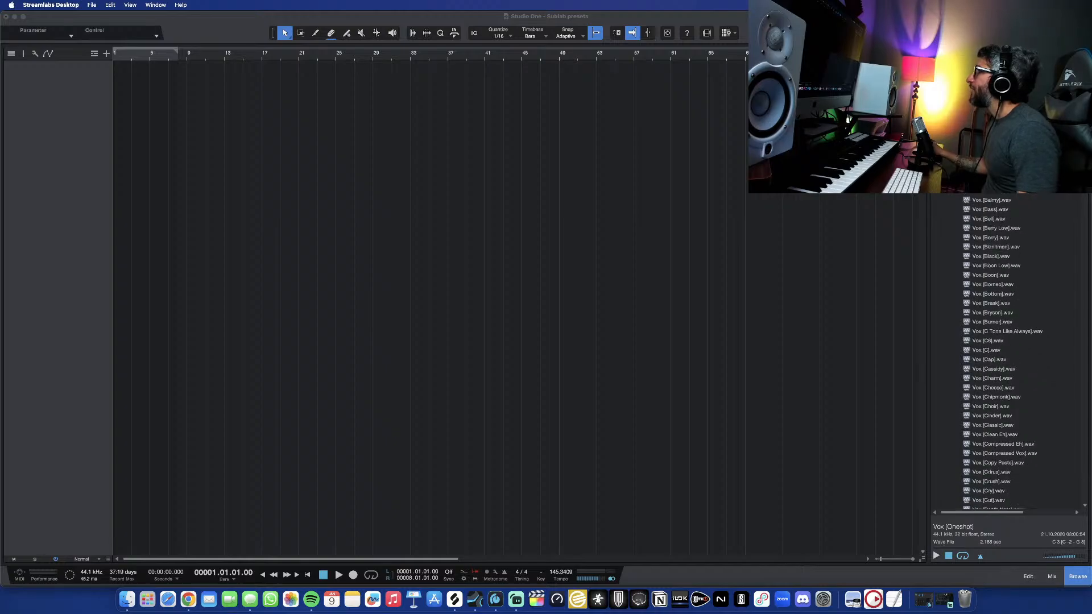
left_click(955, 187)
scroll(956, 221, "down", 5)
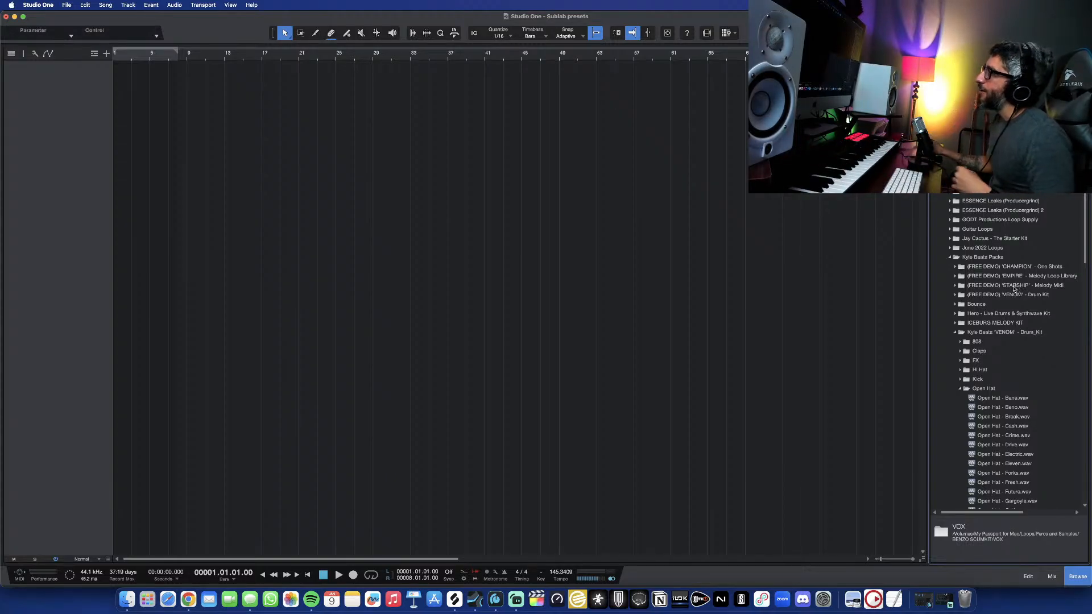
scroll(992, 318, "down", 2)
left_click(960, 352)
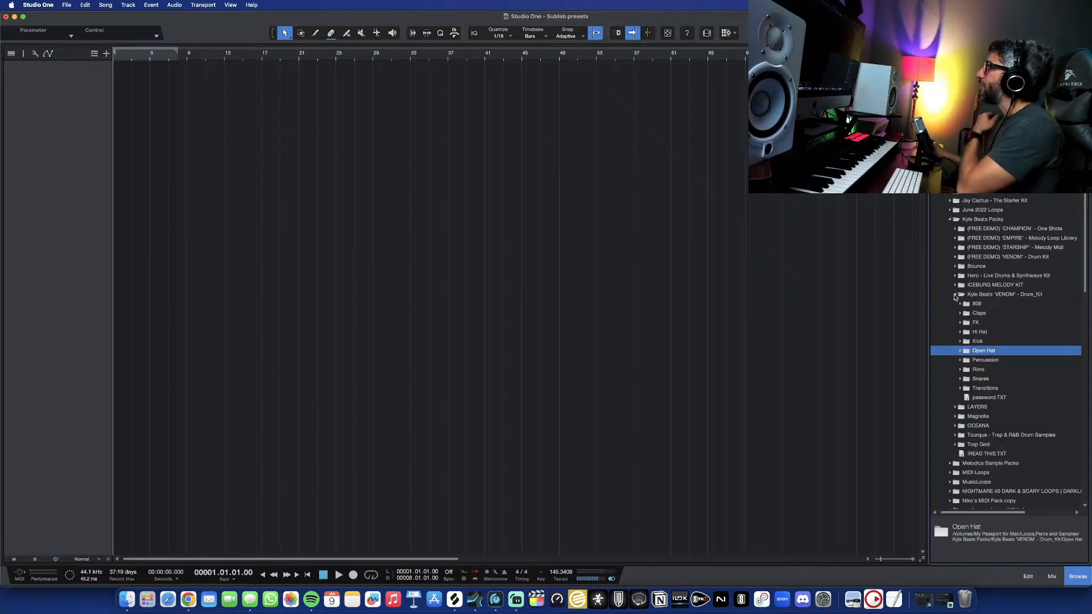
left_click(955, 294)
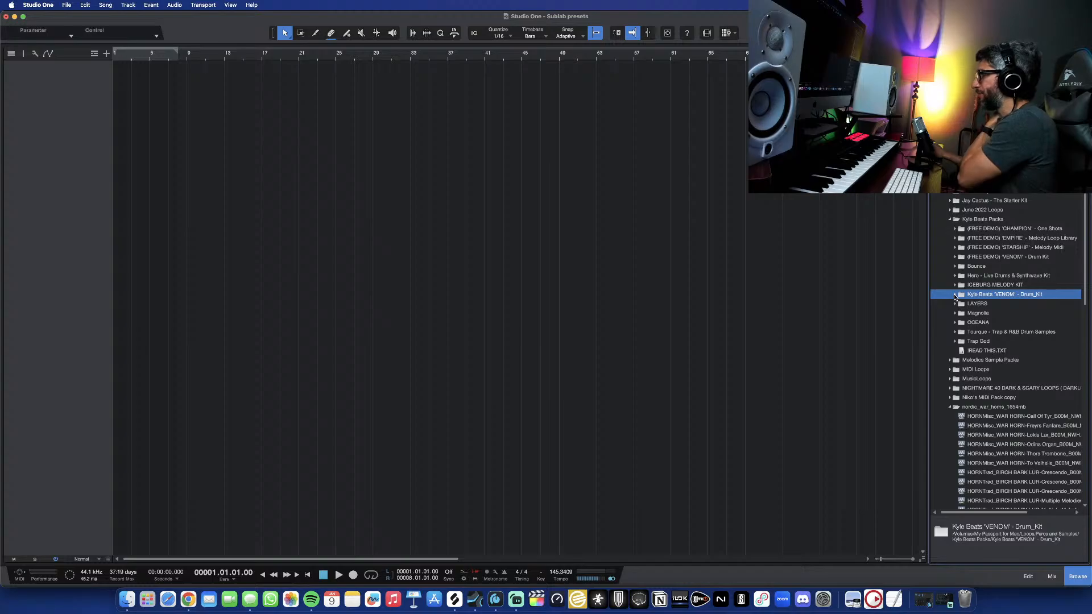
- Collapse the Kyle Beats Packs and nordic_war_horns_1654mb folders in the file browser
scroll(1025, 357, "up", 2)
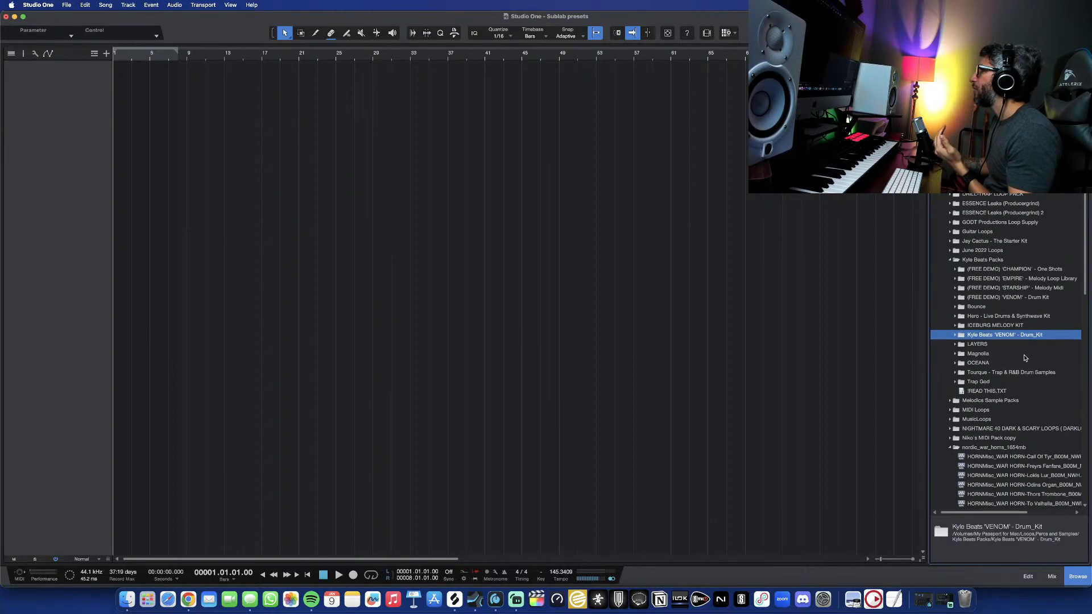
left_click(952, 265)
left_click(953, 265)
scroll(958, 277, "up", 1)
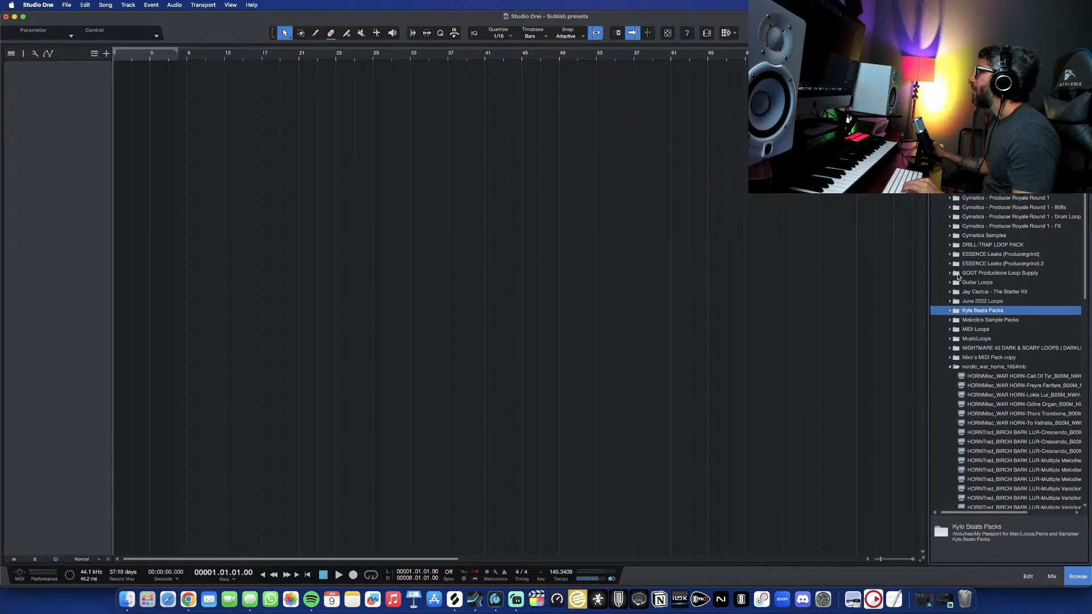
left_click(952, 368)
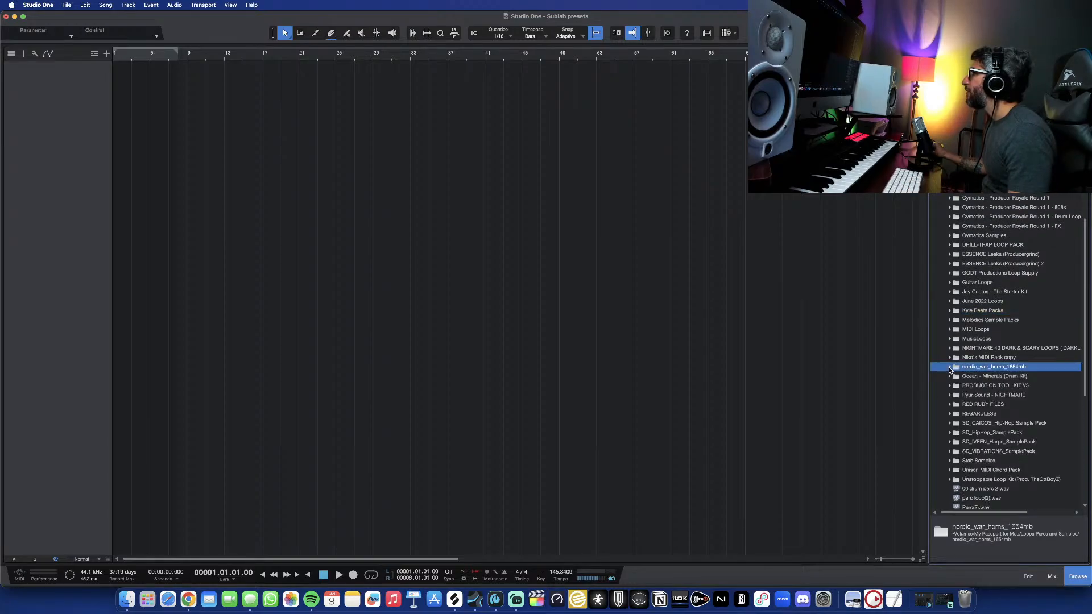
left_click(952, 368)
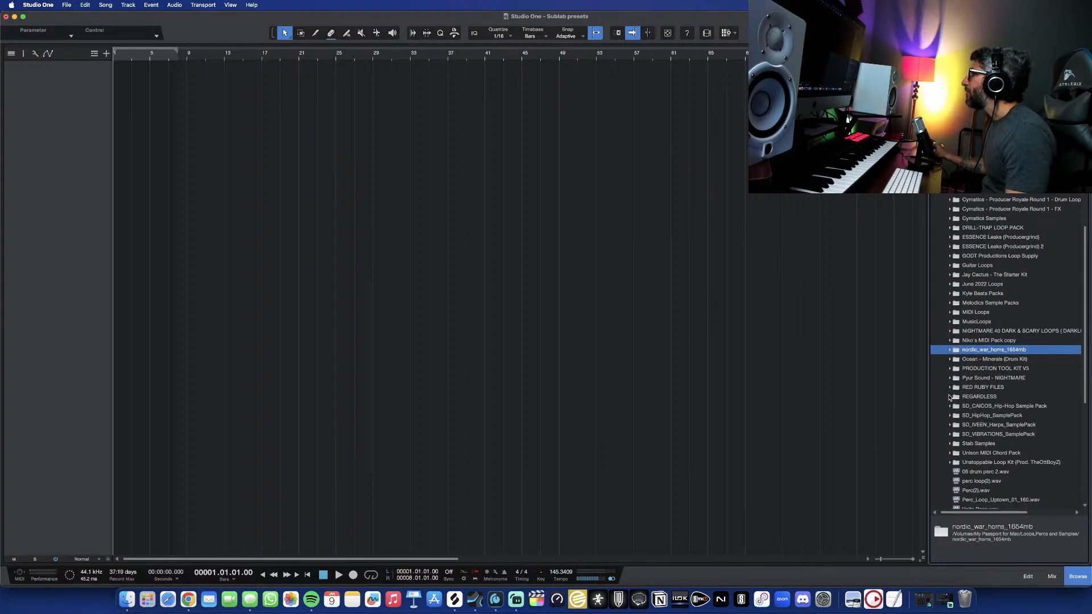
- Expand the REGARDLESS folder and its Samples prod. by Unorthodox subfolder
left_click(949, 396)
left_click(949, 396)
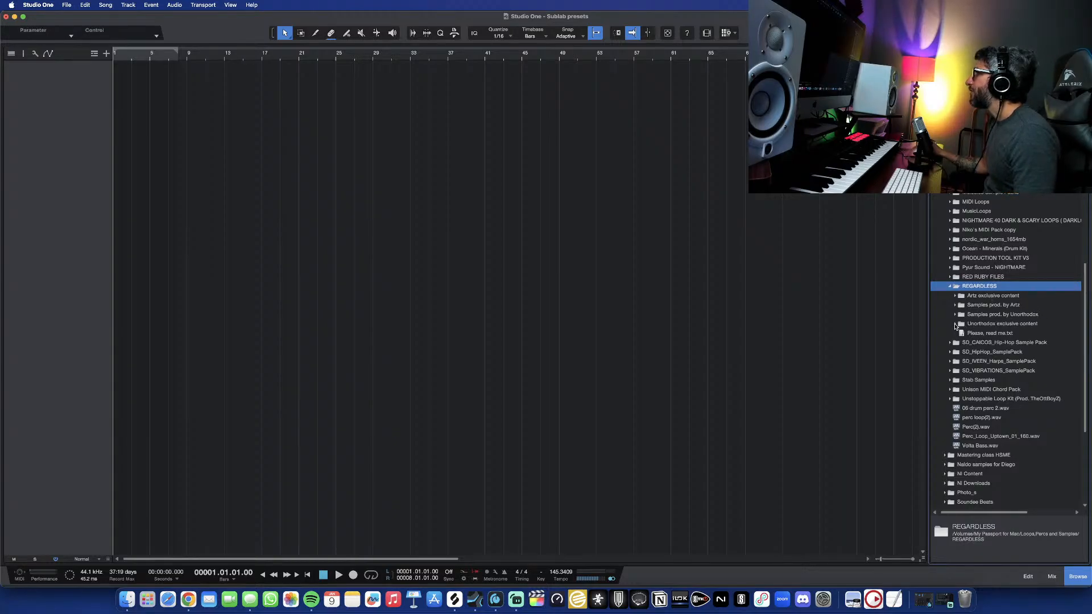
left_click(955, 314)
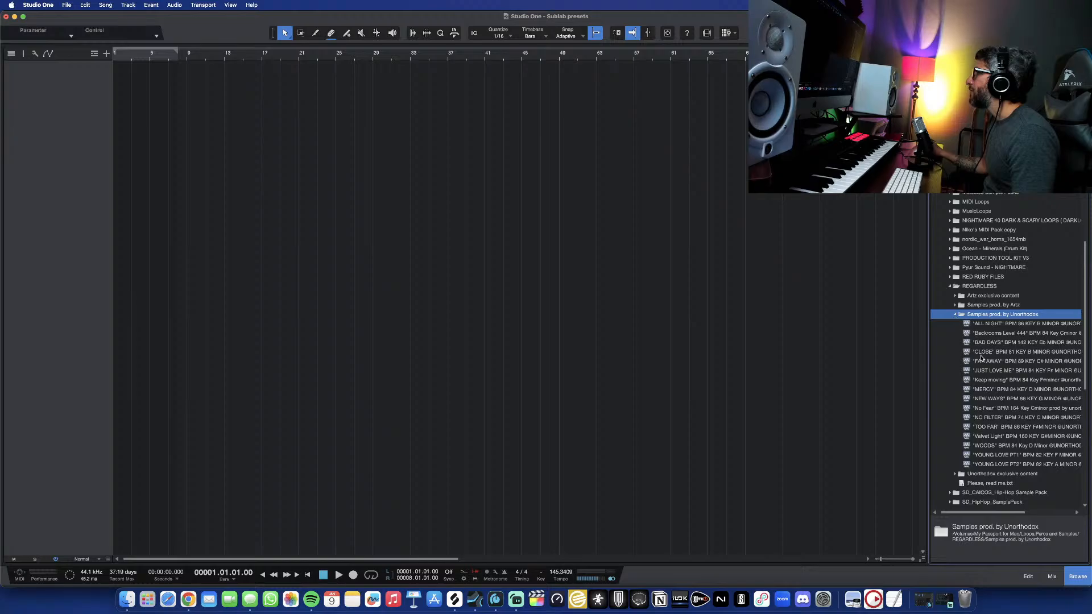
- Preview the "FAR AWAY" 89 BPM C# minor sample and place it on a new audio track starting at bar 1
left_click(981, 355)
left_click(982, 360)
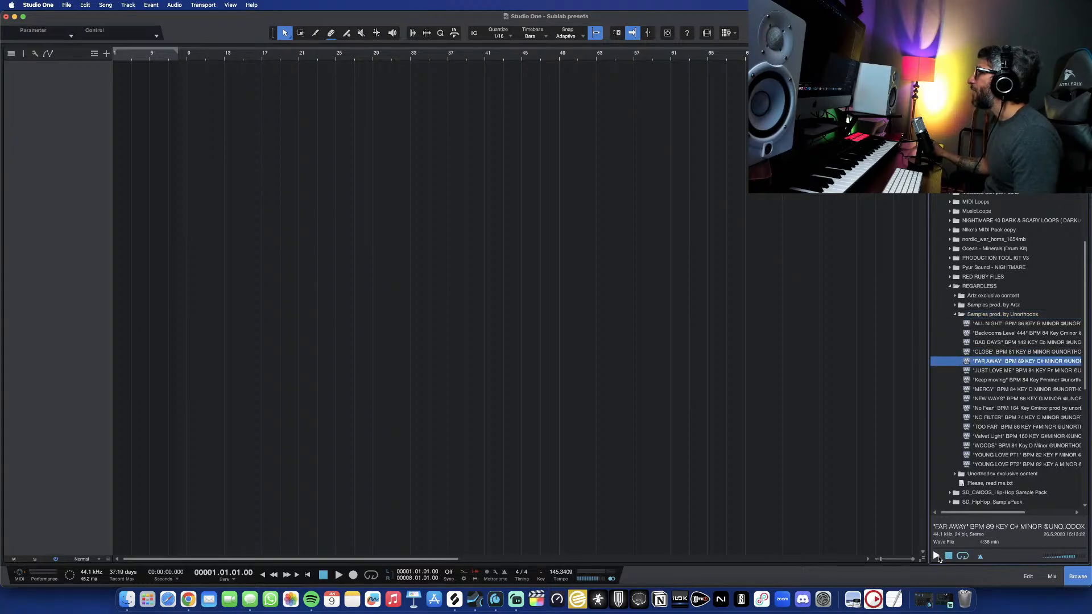
left_click(937, 557)
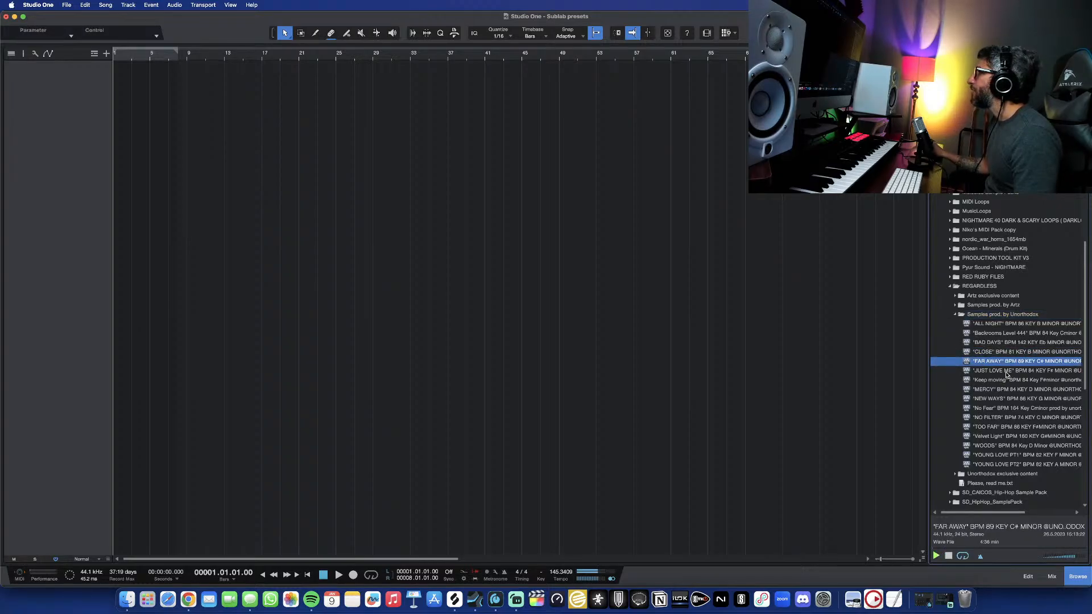
left_click(1005, 374)
left_click(1000, 364)
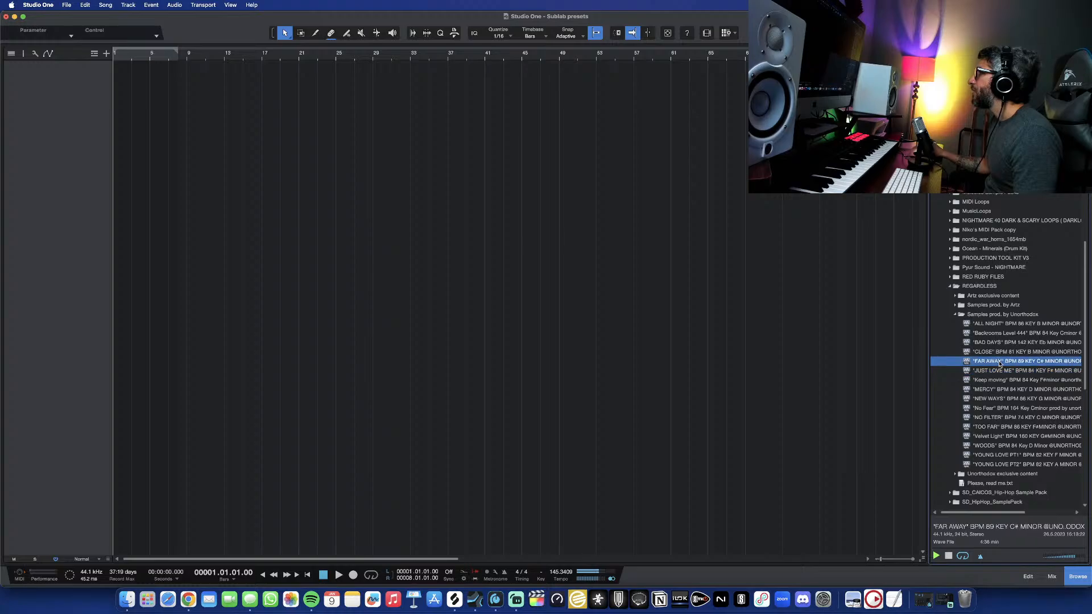
left_click_drag(1000, 364, 136, 182)
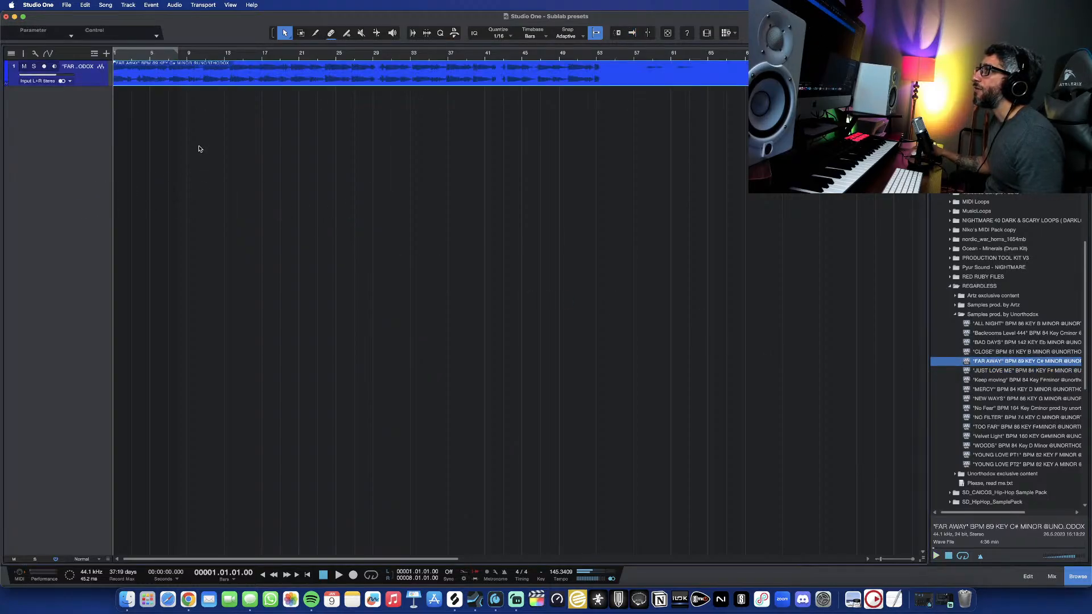
- Enlarge the track height to Large and start playing the sample from the beginning
key("w")
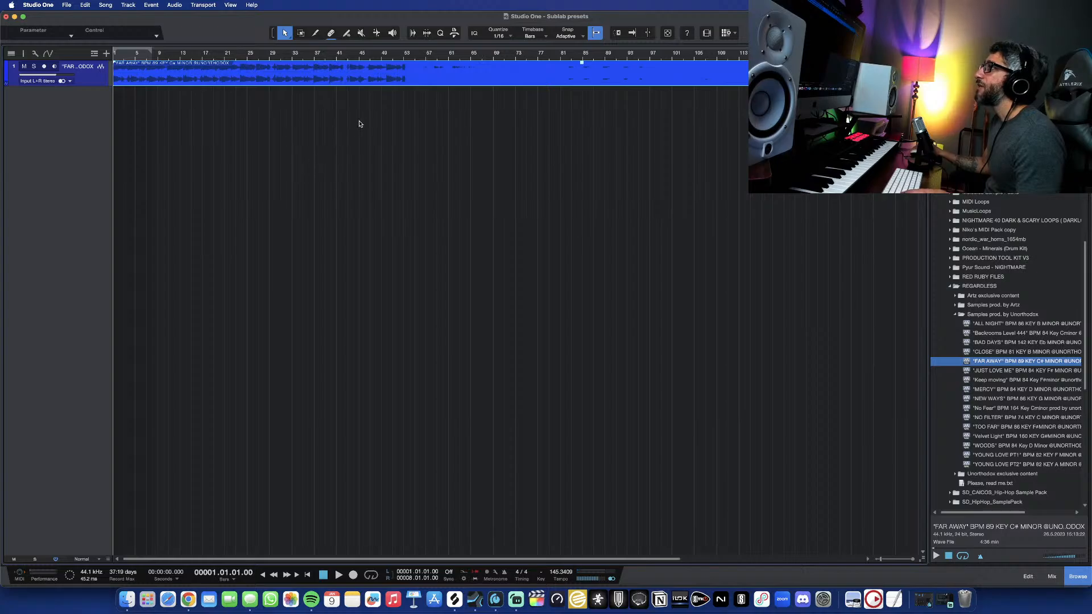
key("shift+e")
key("shift+e")
scroll(414, 99, "right", 10)
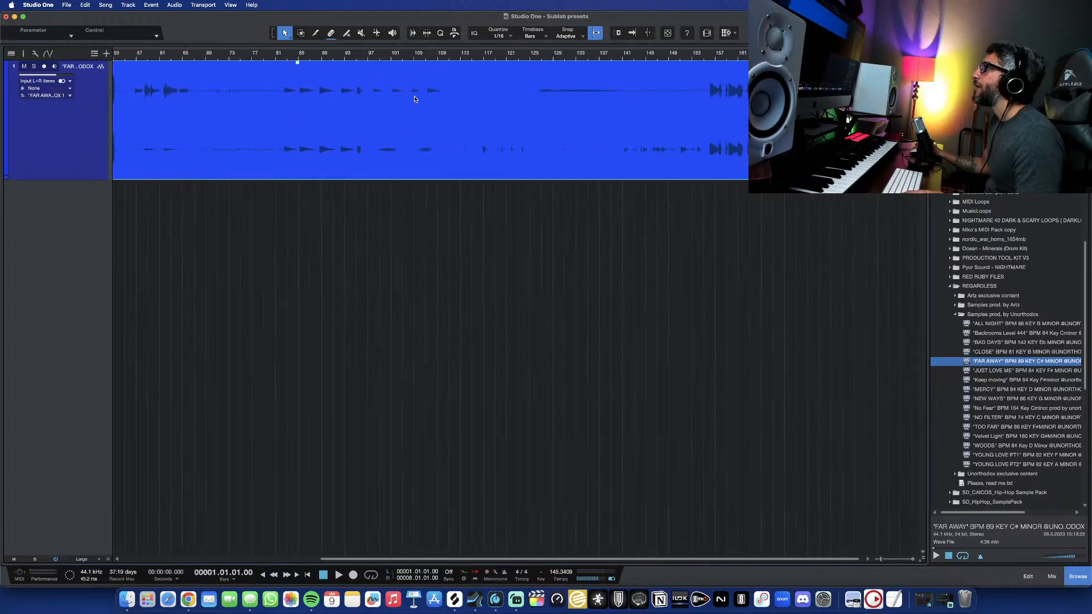
scroll(414, 98, "left", 10)
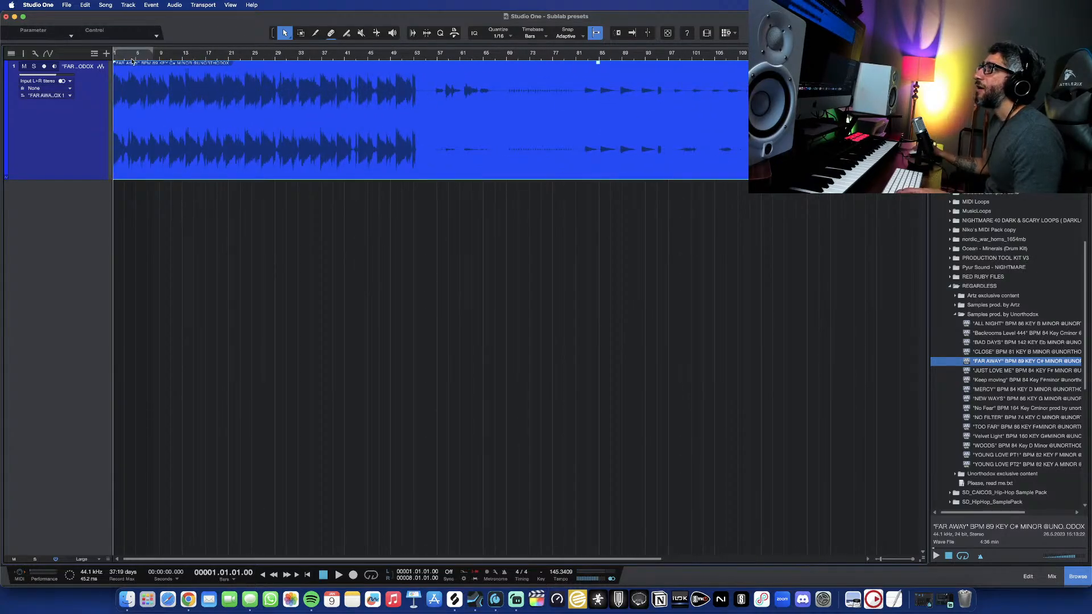
key("space")
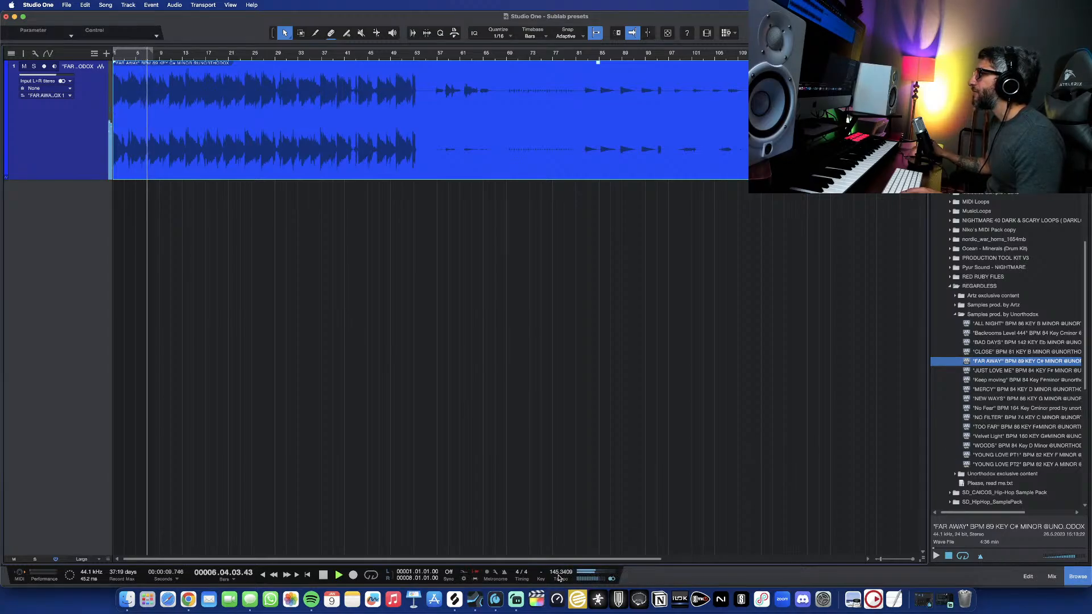
- Set the song tempo to 89 BPM to match the sample
left_click(559, 578)
type("8")
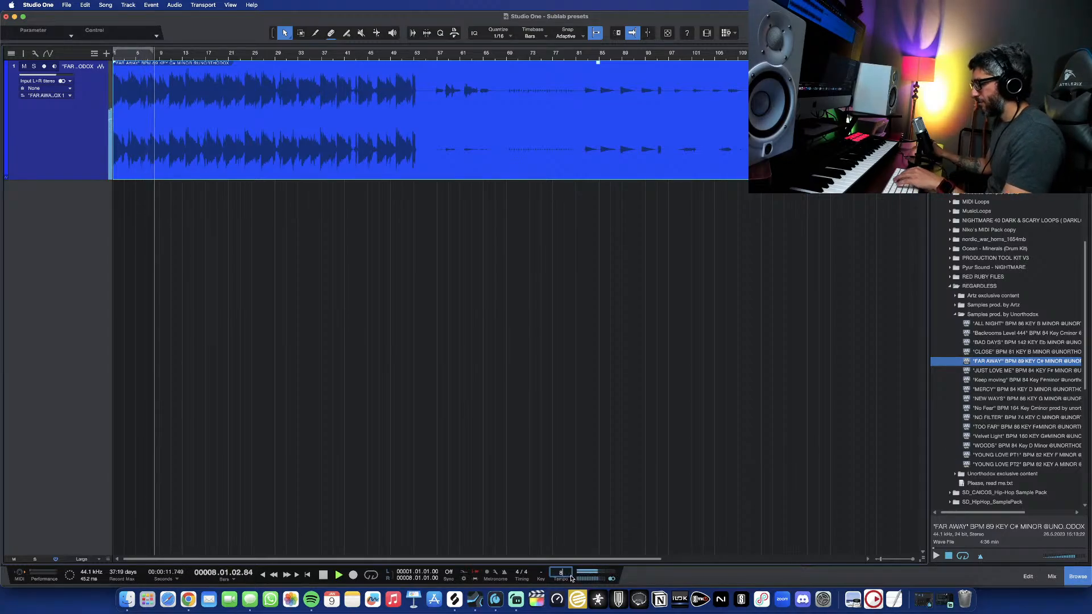
type("9")
key("Return")
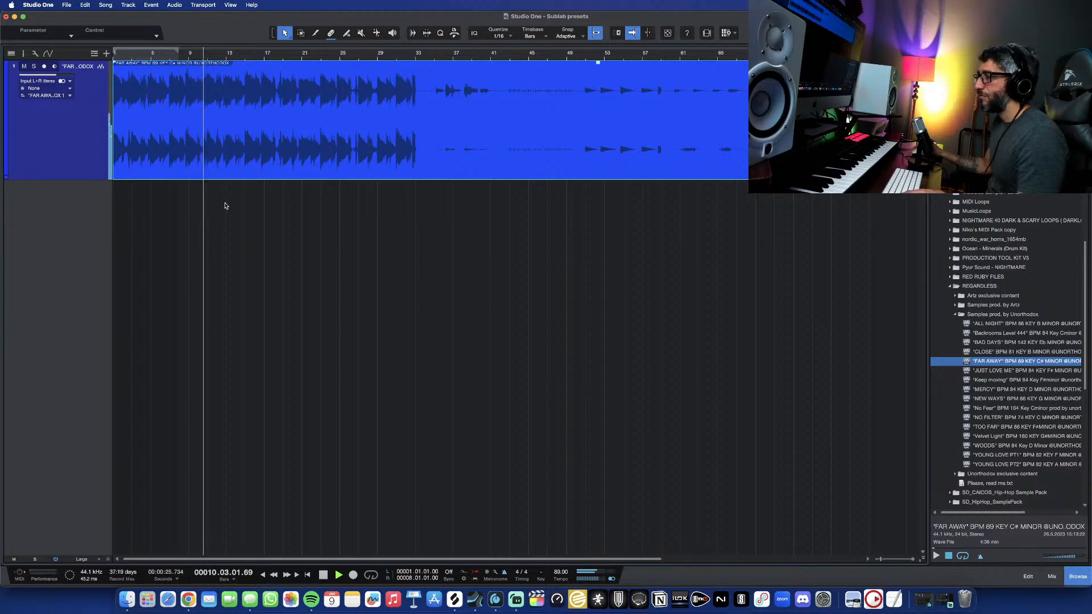
- Listen to the sample at the new tempo while inspecting its waveform against the bars, and stop playback
scroll(226, 204, "up", 5)
scroll(325, 207, "down", 3)
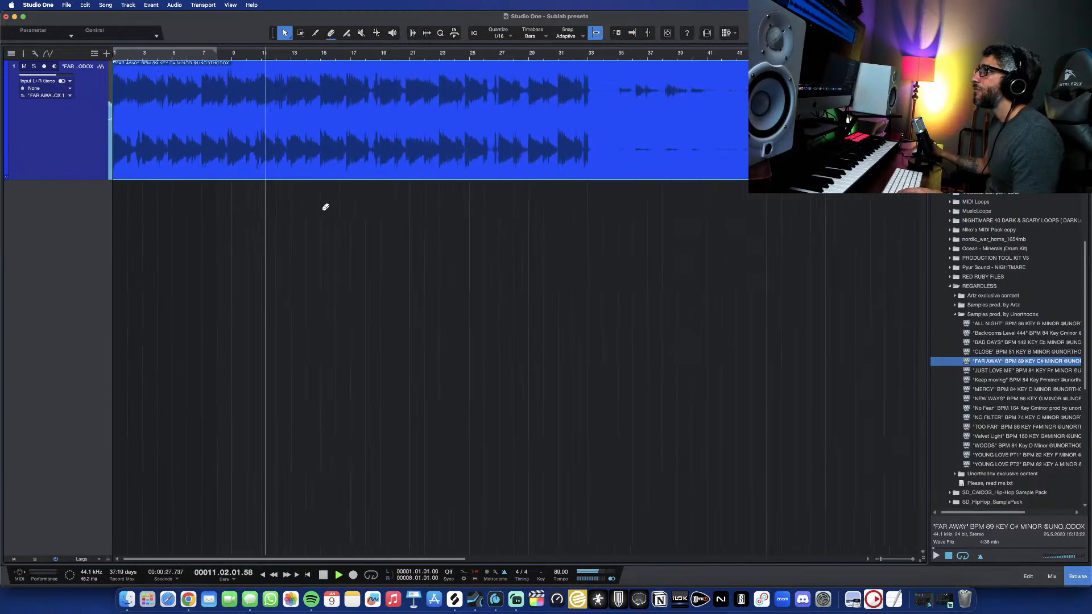
scroll(325, 209, "down", 1)
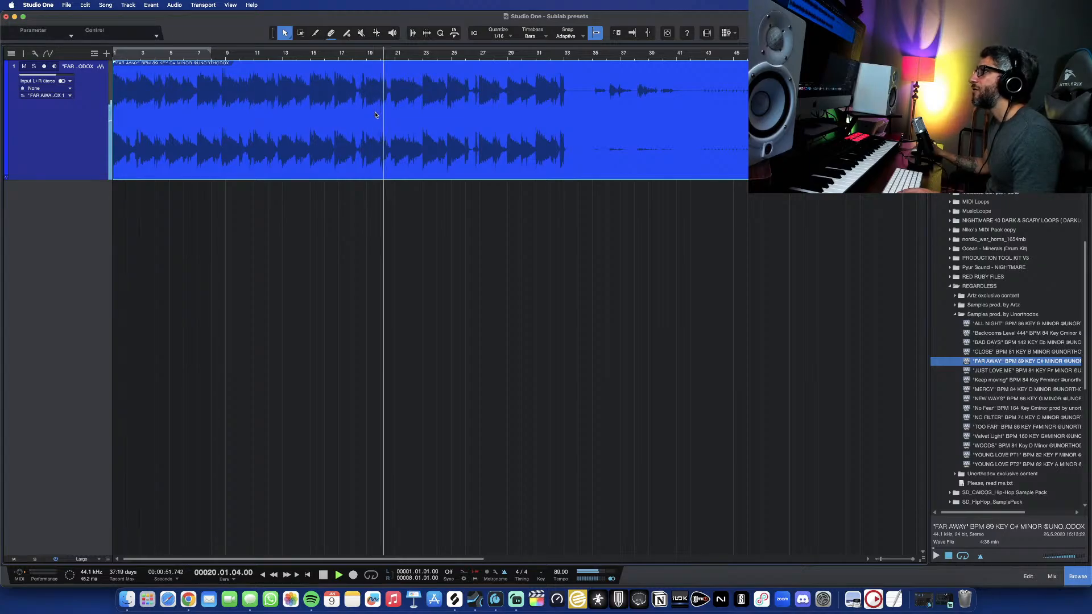
scroll(277, 66, "up", 3)
scroll(277, 67, "down", 4)
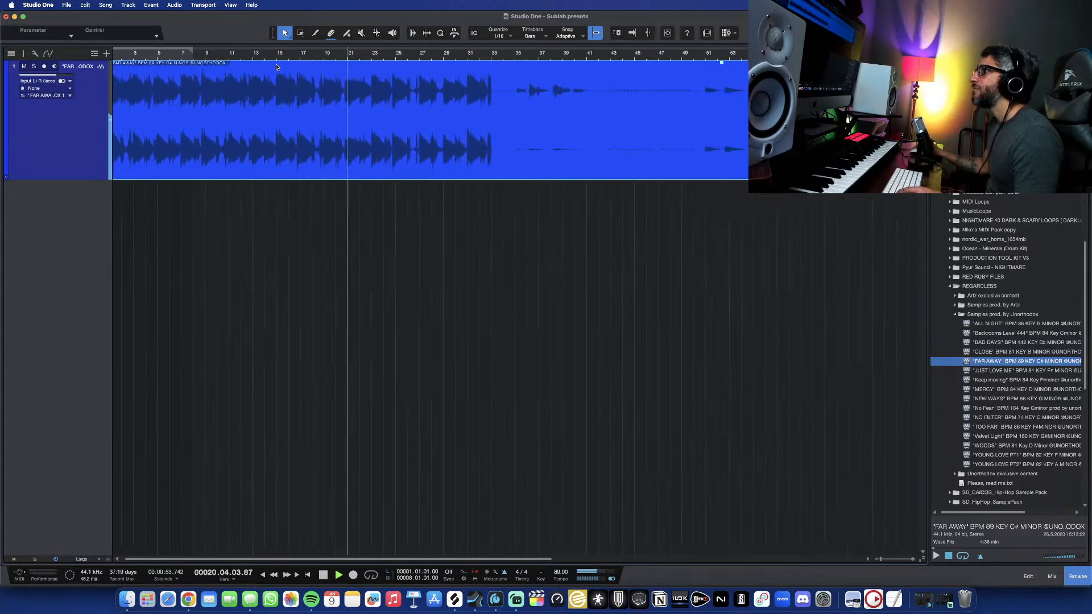
key("space")
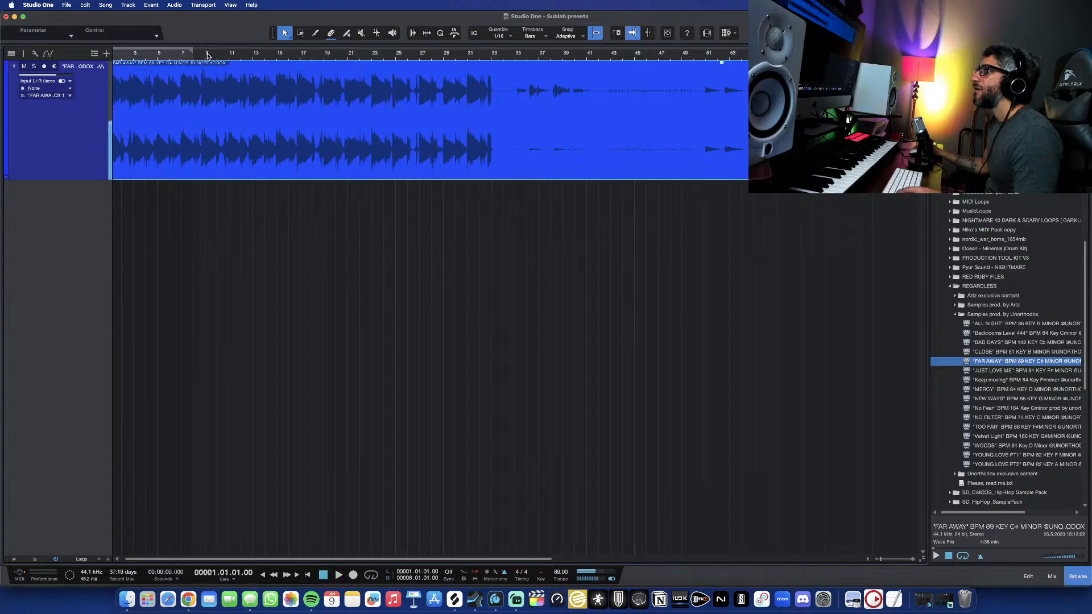
- Split the sample at about bar 34, just after the loud section, and delete the part behind the cut
scroll(207, 55, "down", 1)
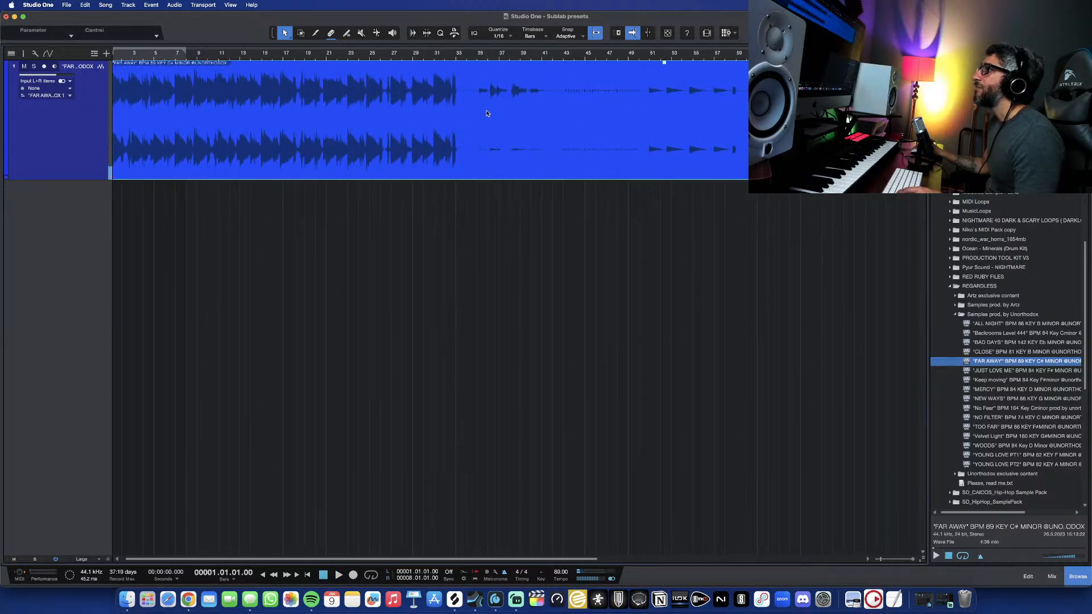
key("3")
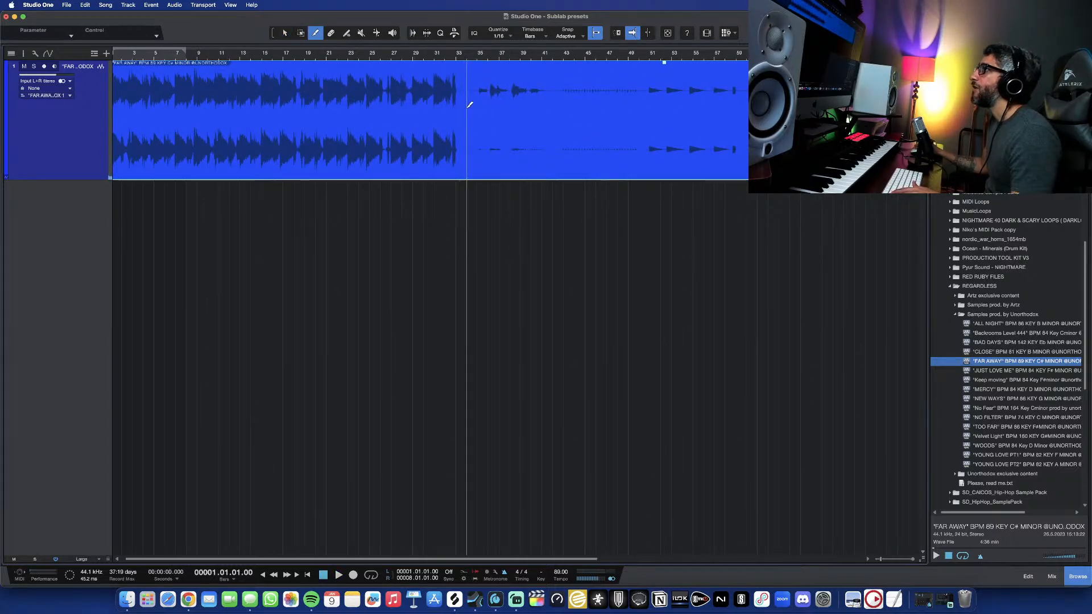
left_click(470, 104)
key("1")
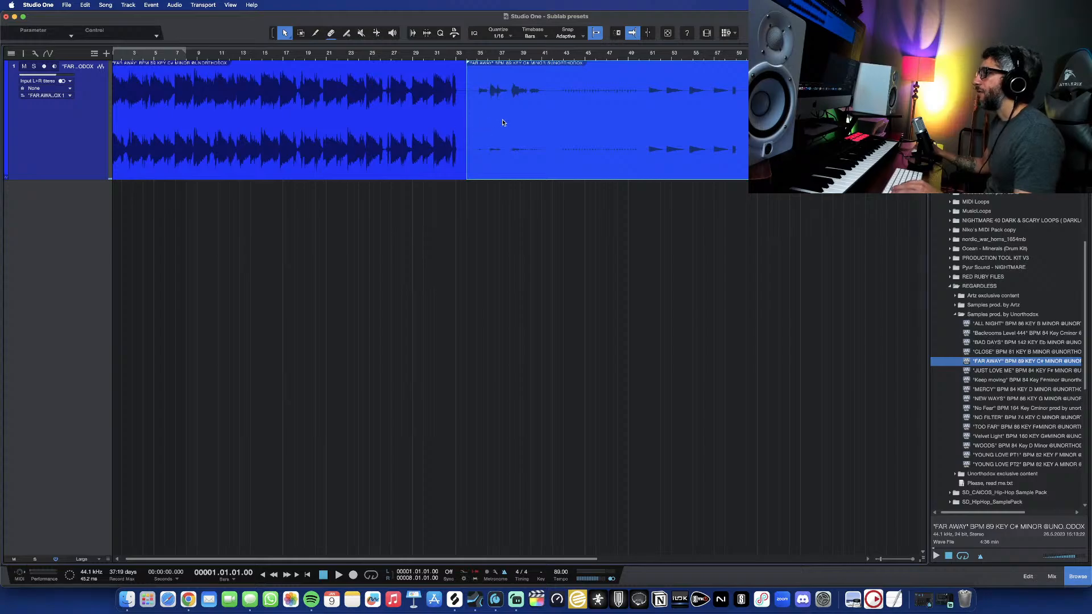
left_click(503, 123)
key("Delete")
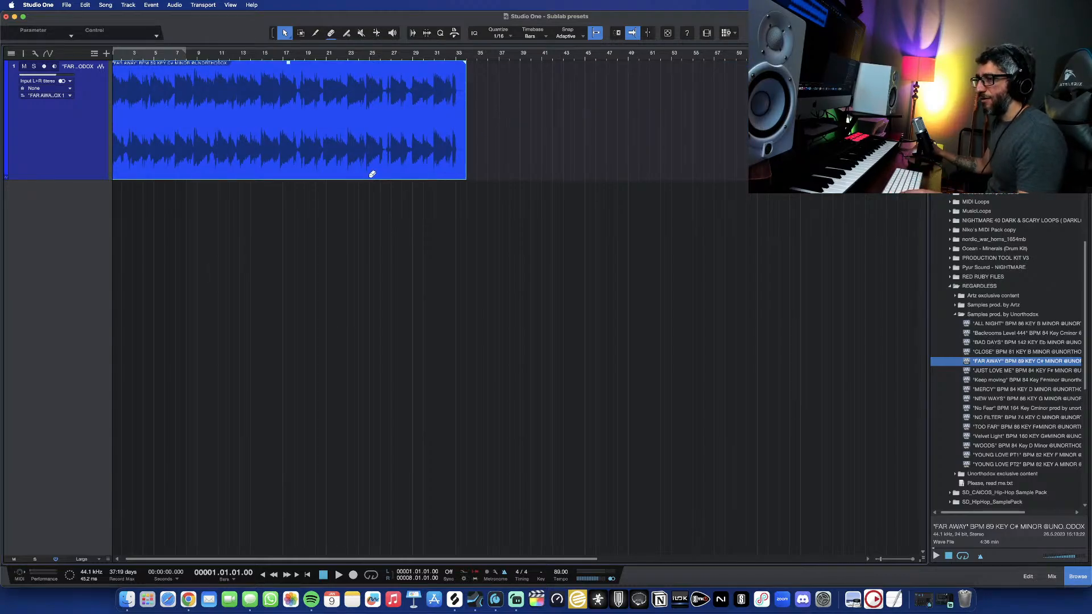
- Trim the end of the remaining sample event back to bar 33
key("w")
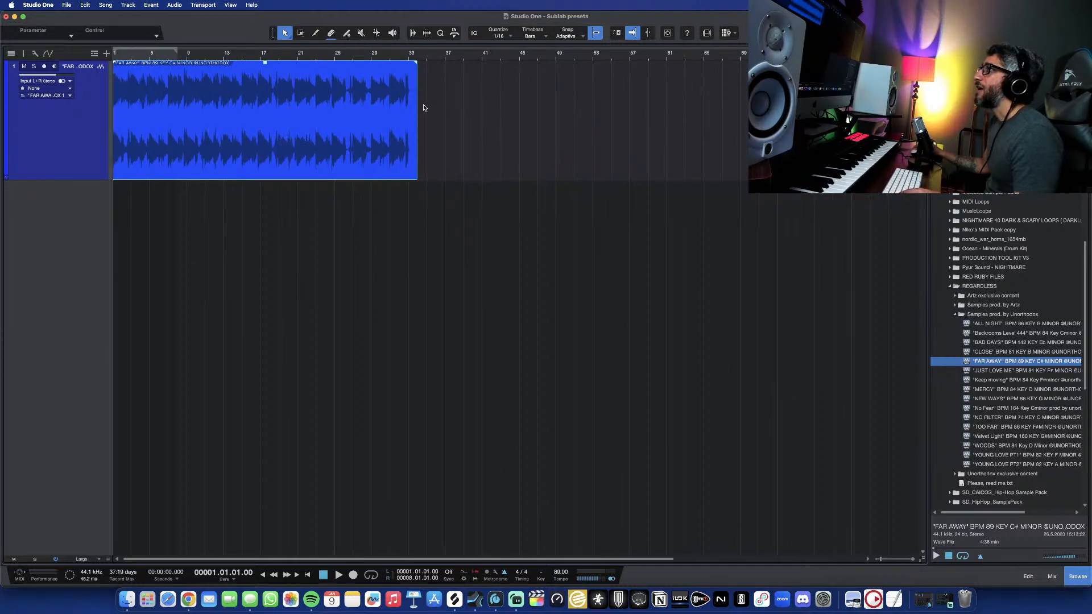
scroll(409, 109, "up", 8)
left_click_drag(469, 110, 413, 113)
- Play the end of the trimmed sample from just before bar 32 to check it, and stop playback
left_click(356, 58)
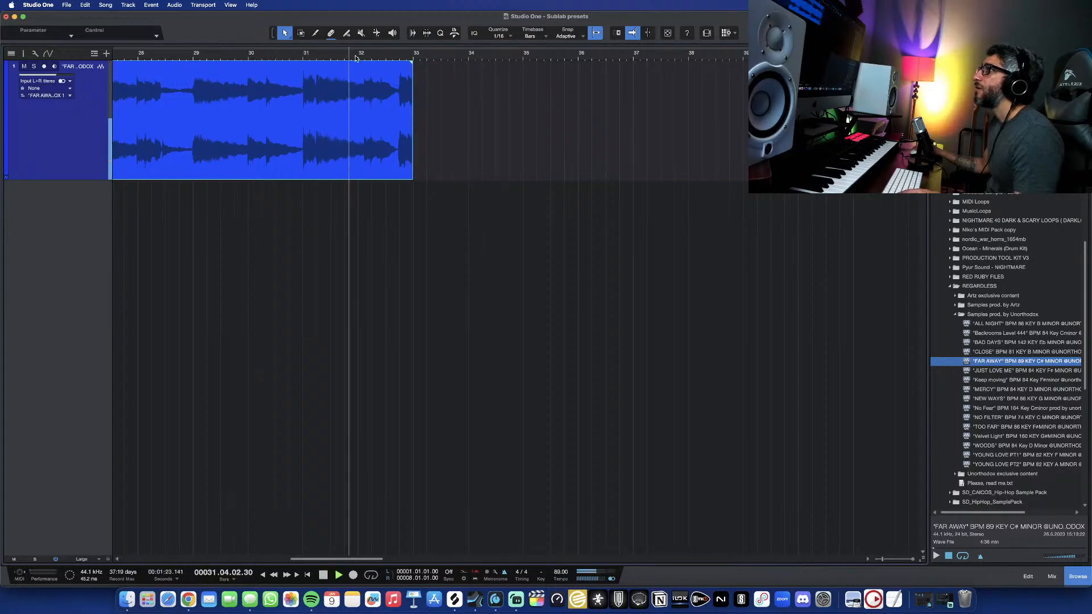
scroll(387, 146, "up", 4)
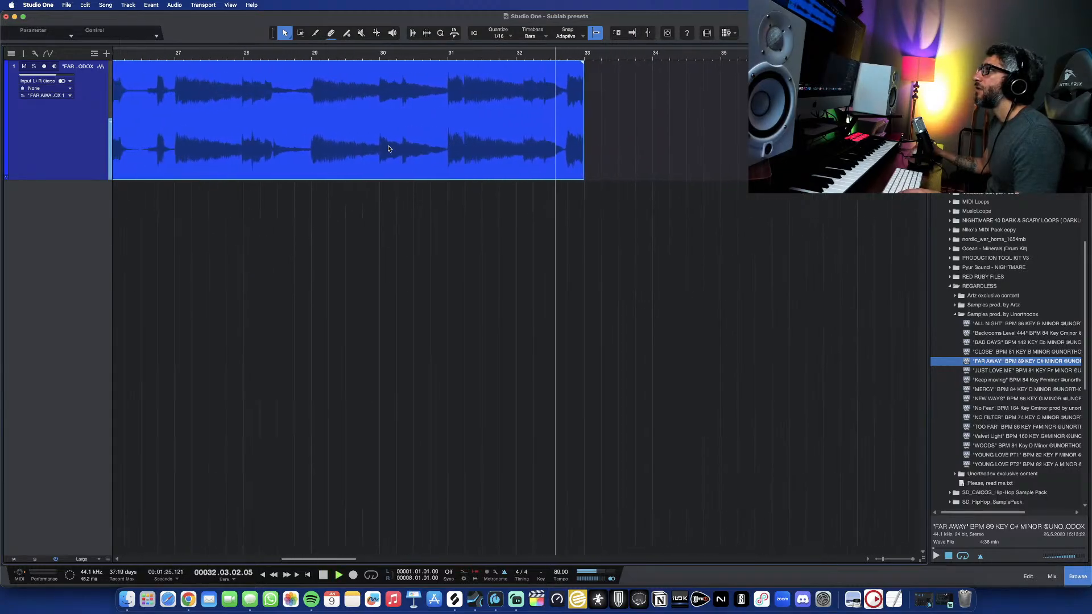
scroll(388, 149, "left", 4)
key("space")
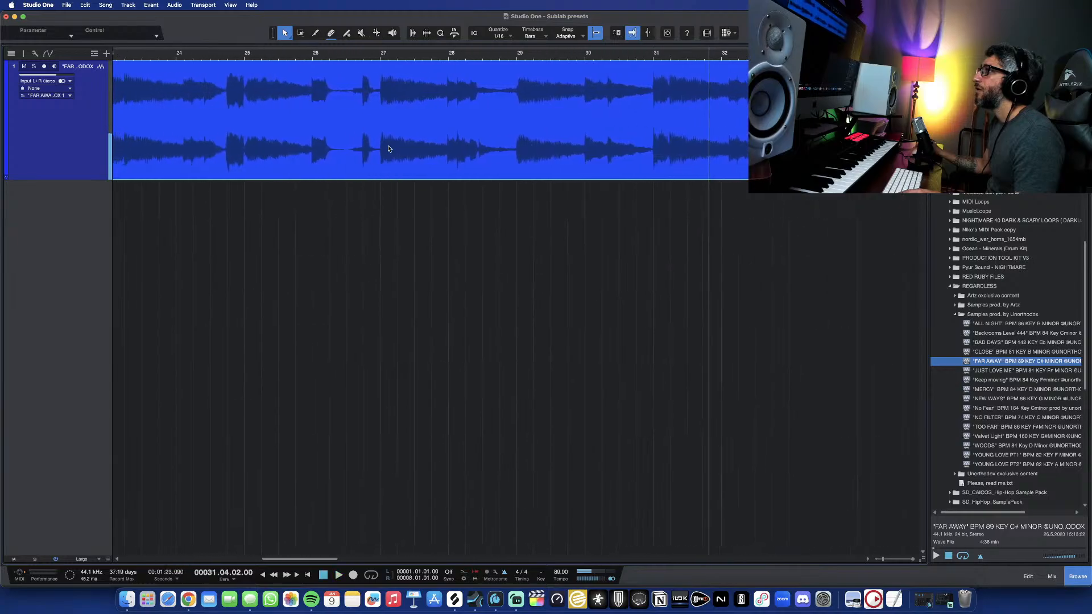
- Set the quantize value to 1/2, with the start of the sample in view
scroll(389, 149, "left", 5)
scroll(389, 148, "down", 4)
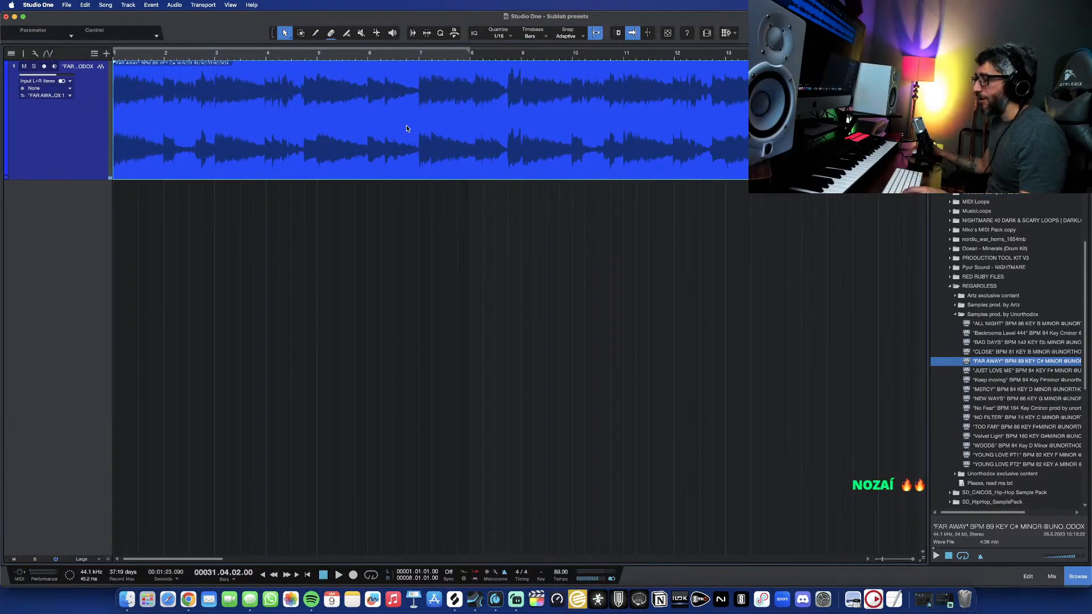
key("w")
key("w")
key("w")
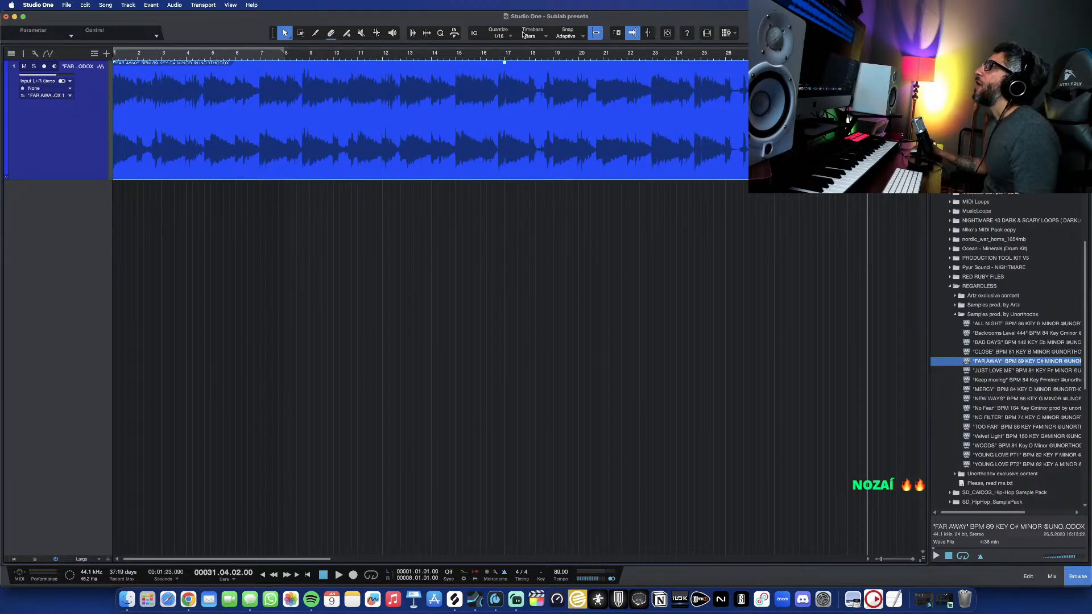
left_click(501, 35)
left_click(515, 51)
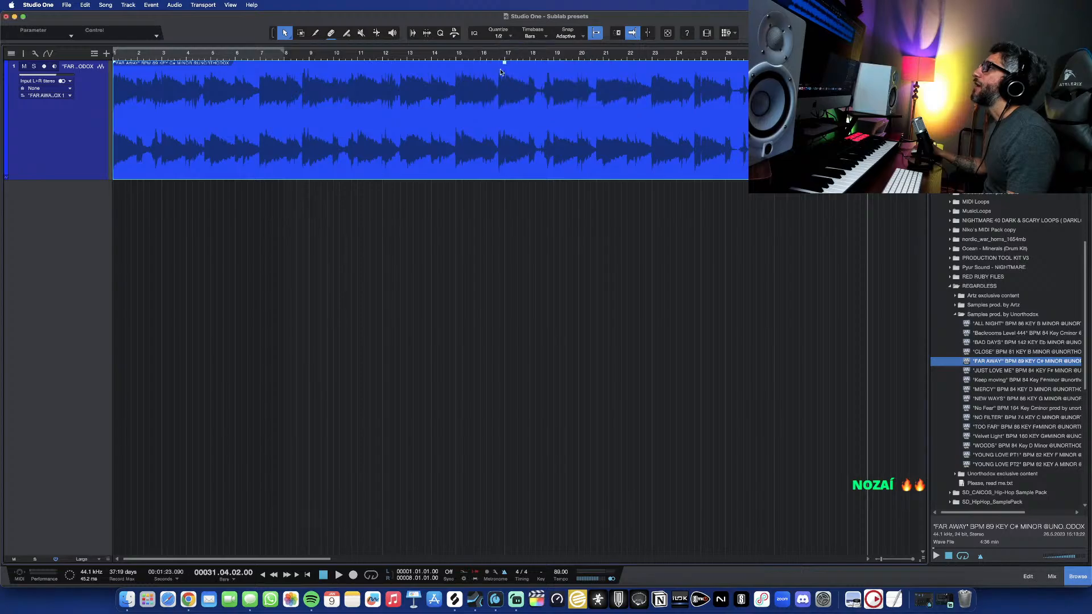
- Split the entire trimmed sample event into slices along the 1/2 grid
key("w")
key("w")
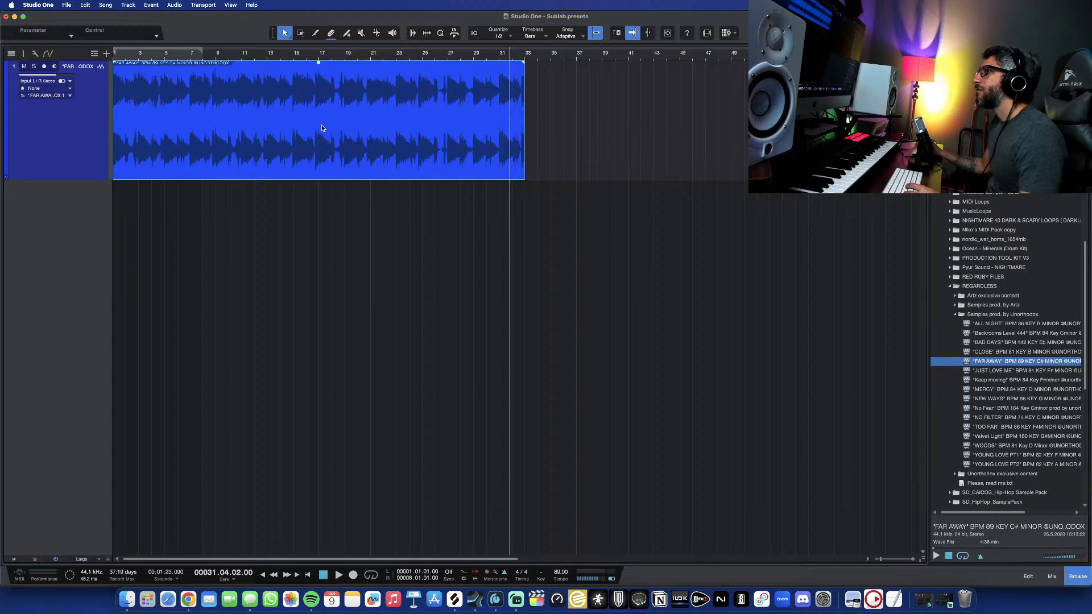
key("e")
key("e")
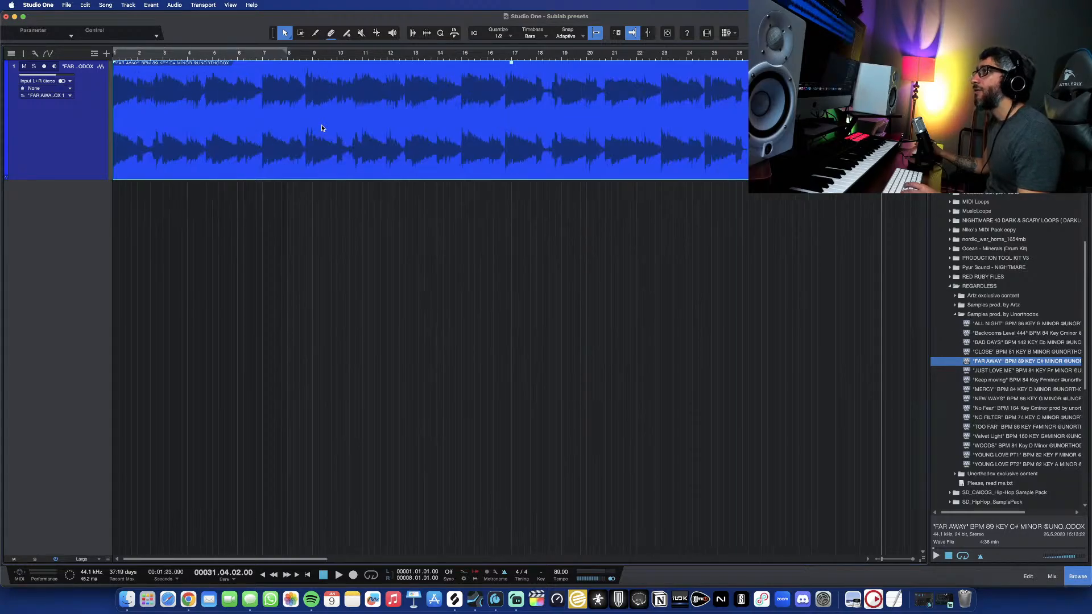
key("w")
key("w")
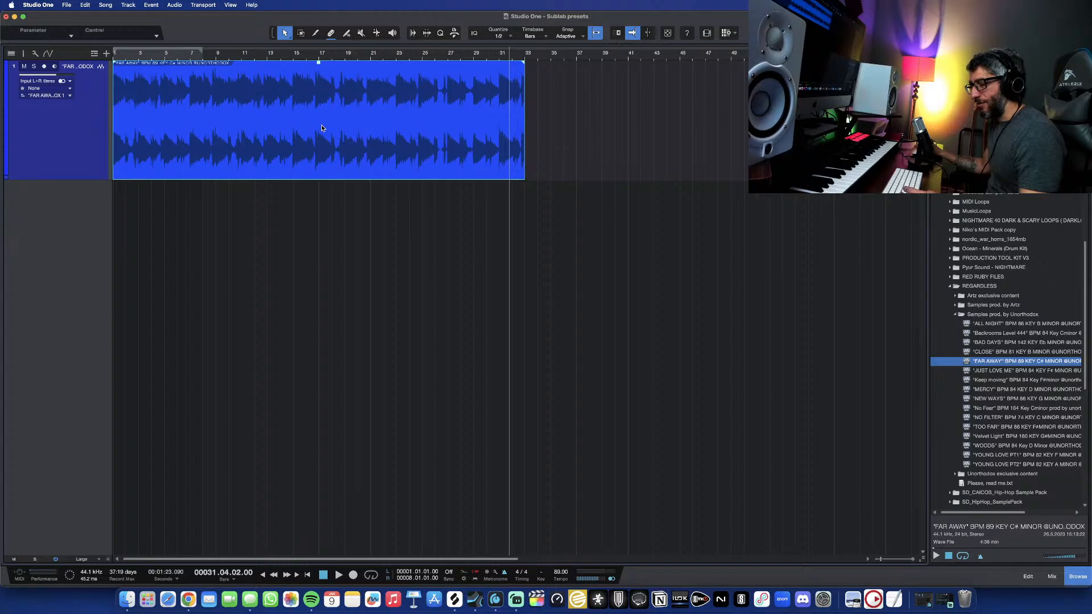
key("alt+x")
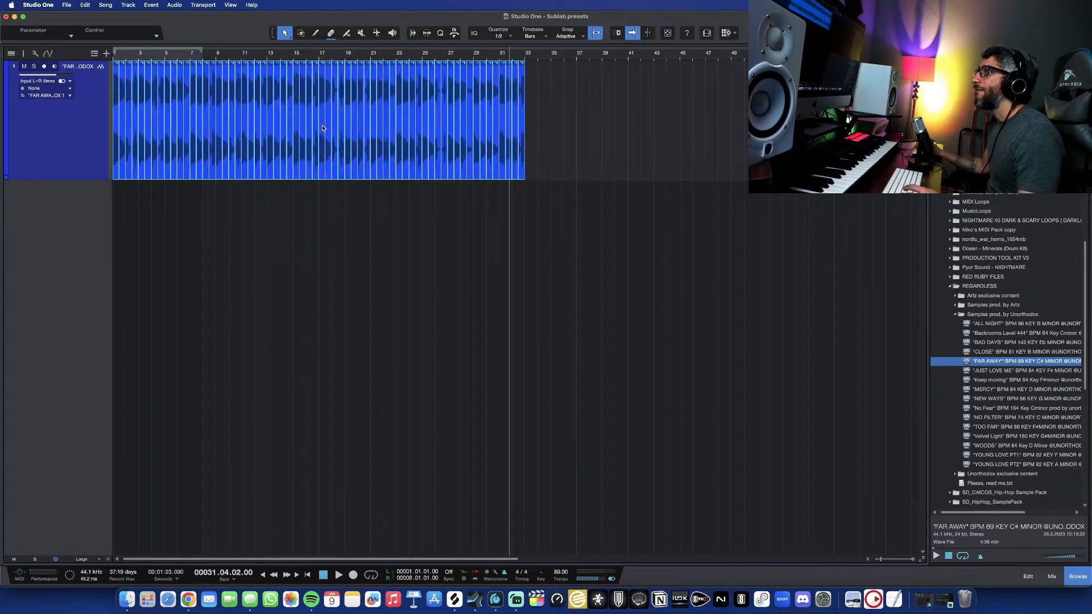
- Send all the slices of the sample to a new SampleOne instrument
scroll(280, 138, "up", 4)
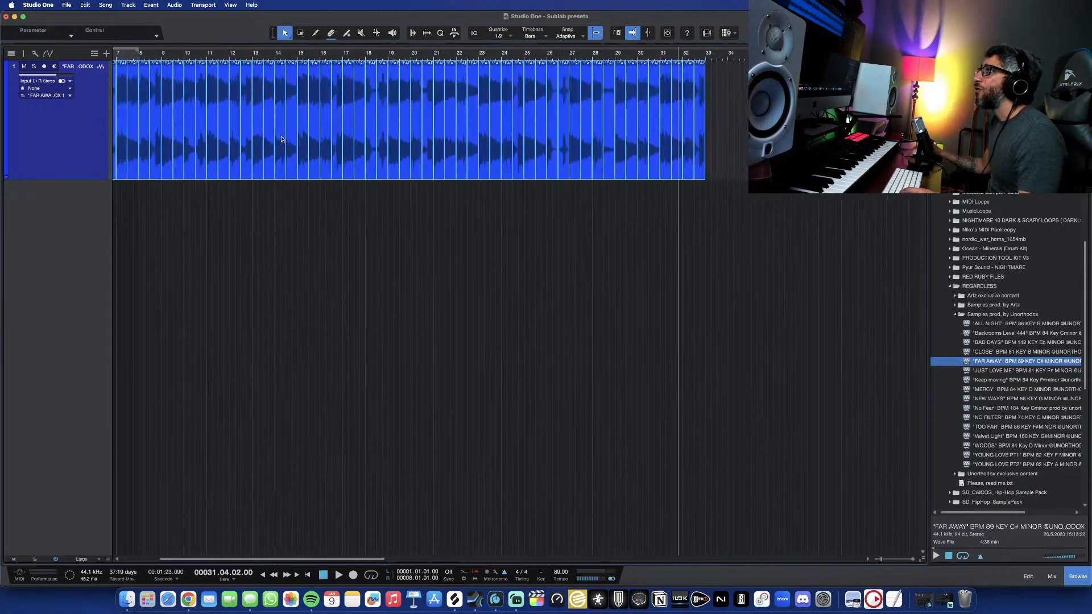
scroll(284, 133, "down", 4)
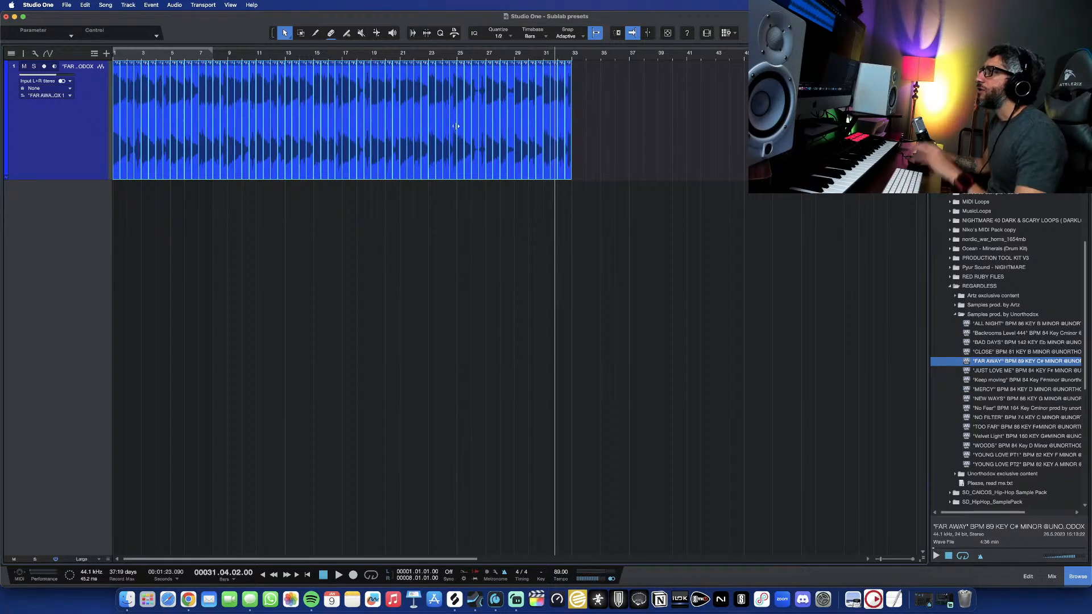
left_click_drag(642, 122, 139, 118)
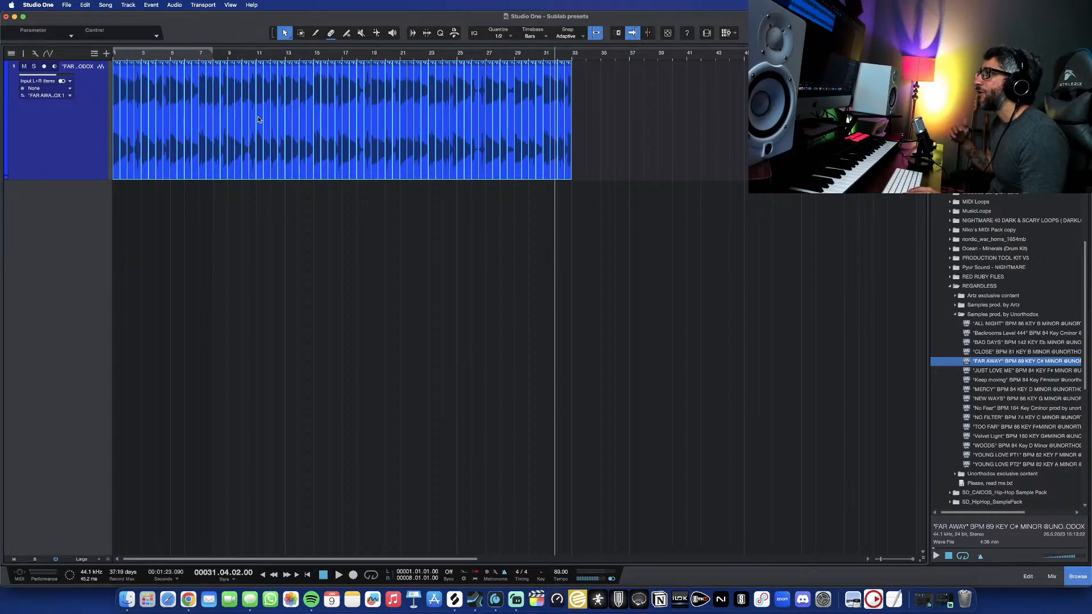
scroll(255, 119, "up", 5)
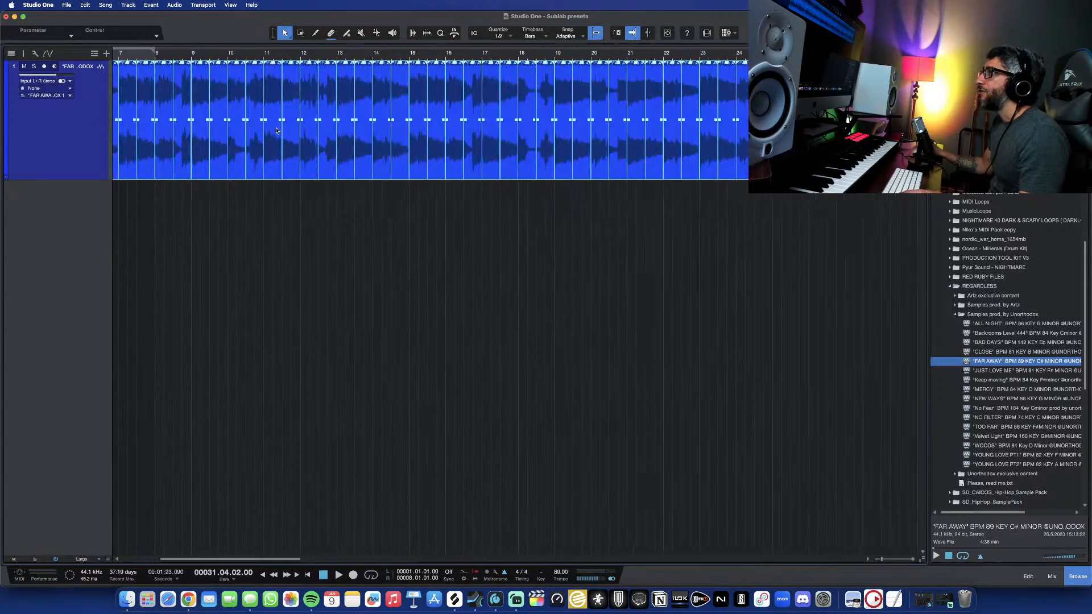
scroll(277, 130, "down", 4)
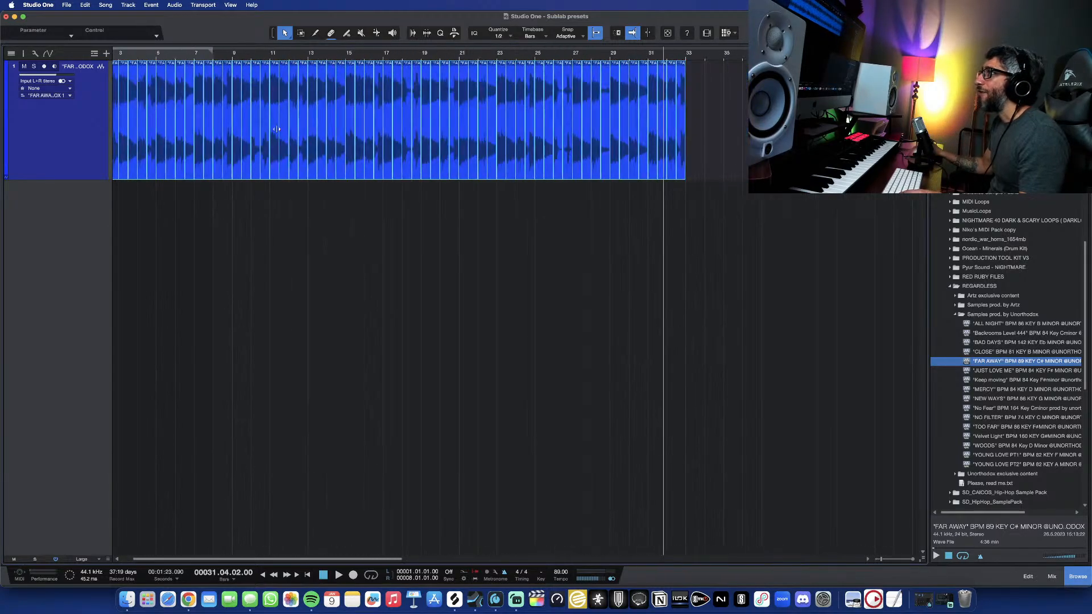
right_click(312, 142)
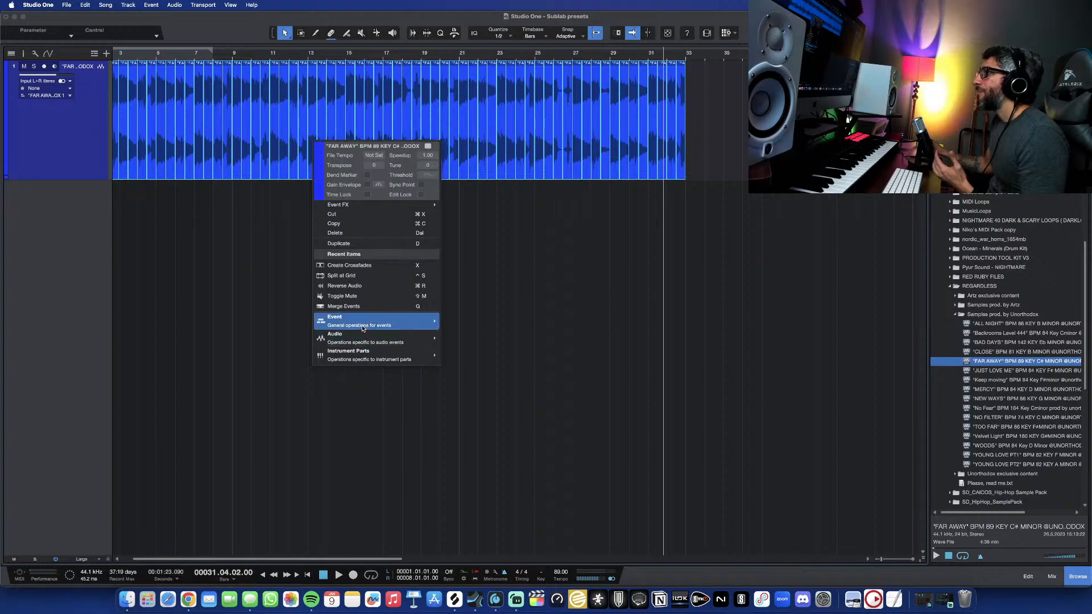
mouse_move(367, 324)
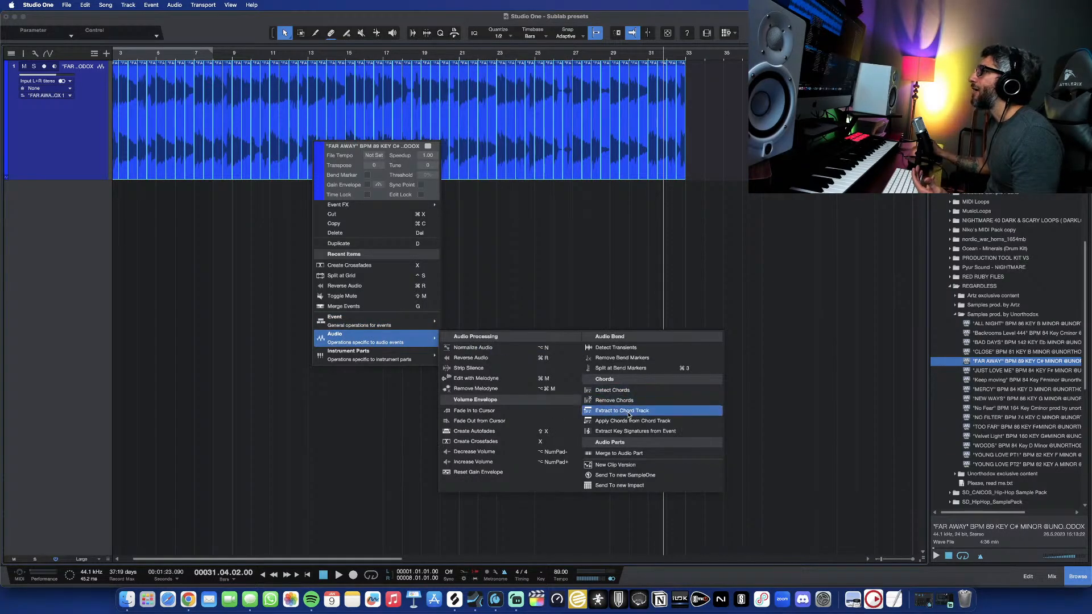
left_click(622, 476)
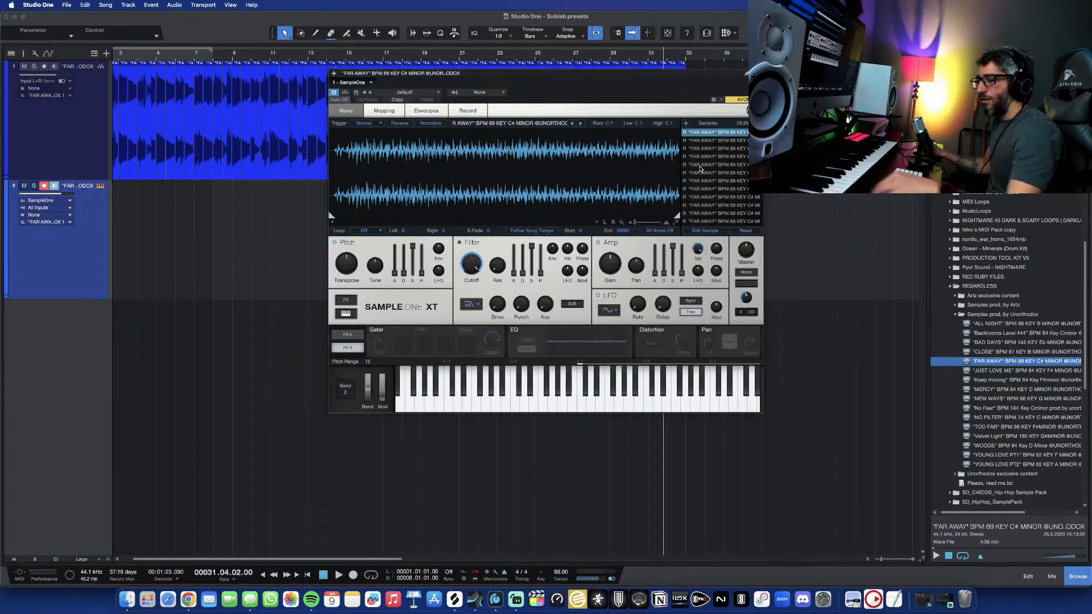
- Play the song from the start, mute the original sample's audio track, and stop playback
key("comma")
key("space")
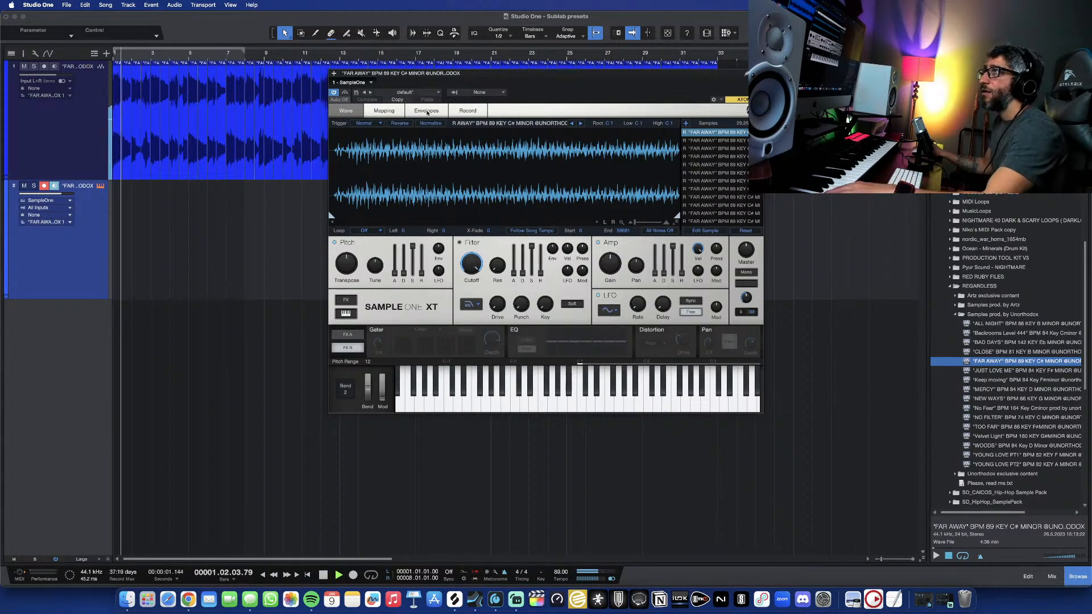
left_click(24, 67)
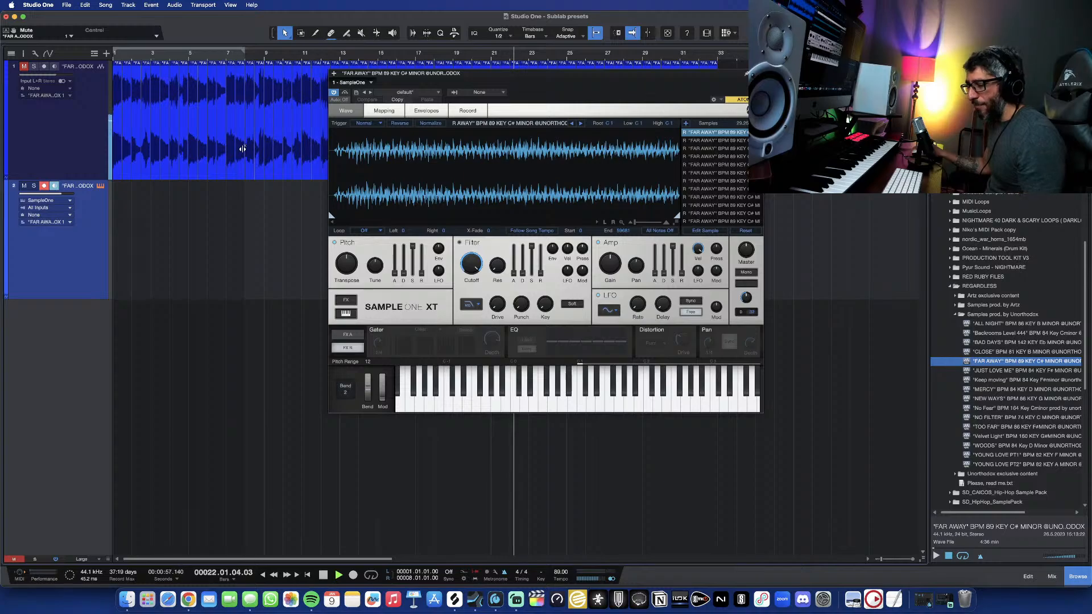
key("space")
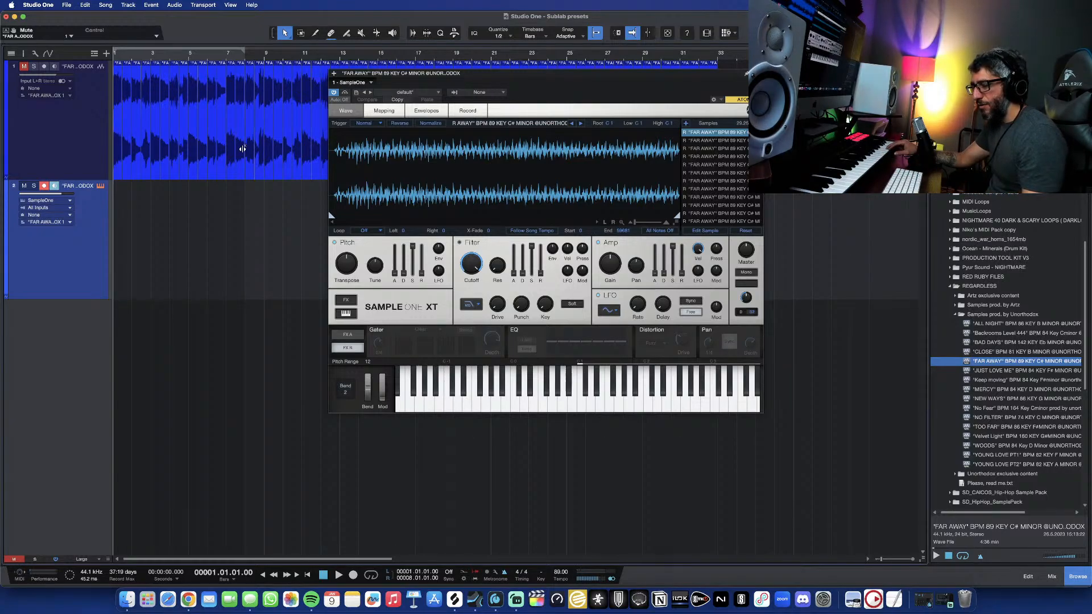
- Record a pattern of slices on the SampleOne track from bar 1 to about bar 12, and close the instrument window
key("KP_Multiply")
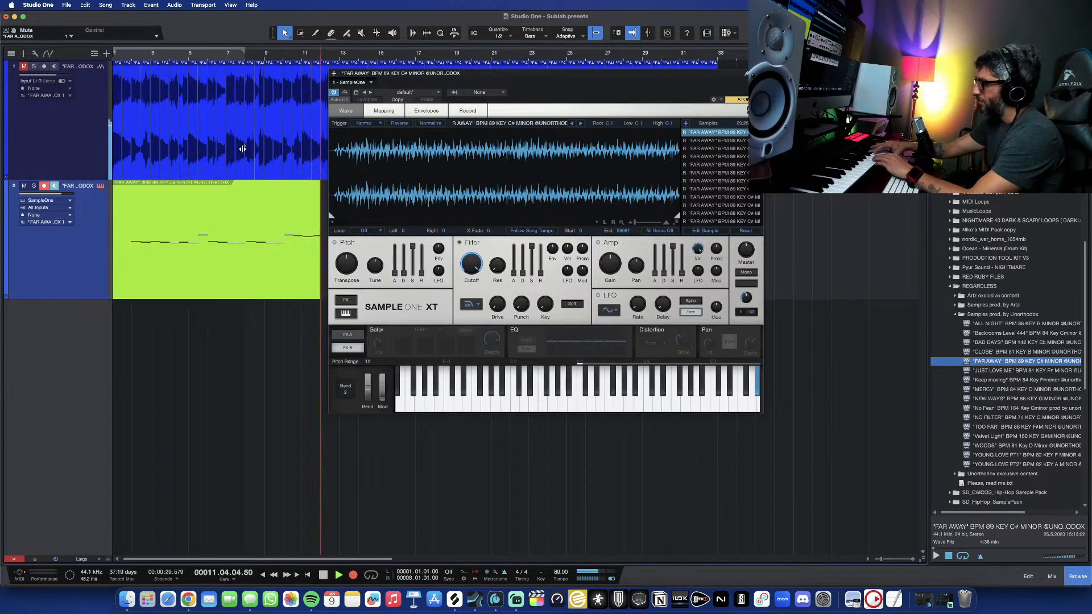
key("space")
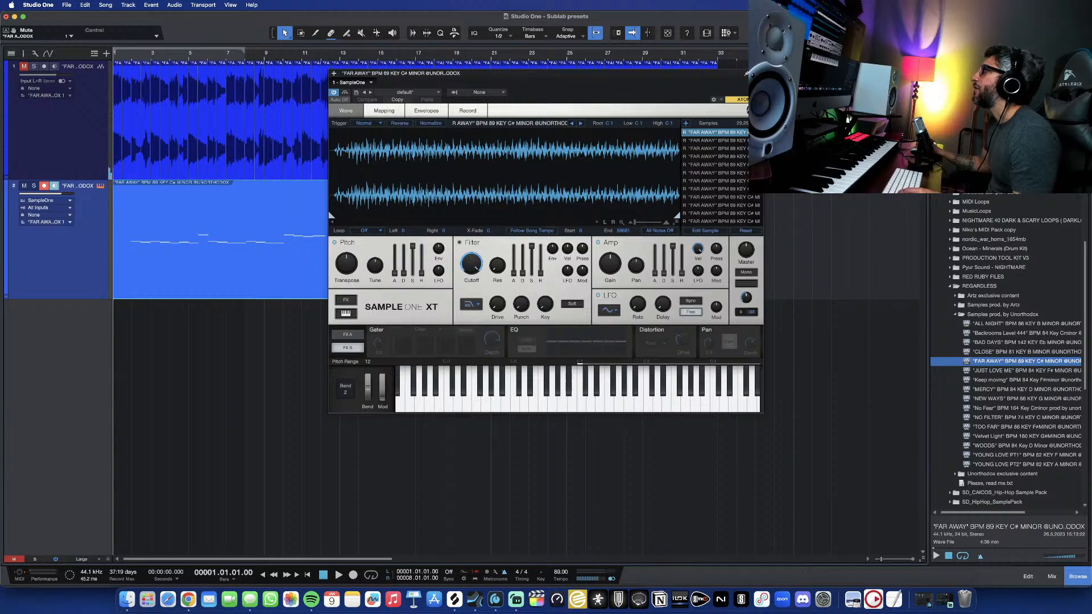
left_click(757, 74)
- Open the recorded part in the note editor and quantize all its notes to 1/4
double_click(219, 244)
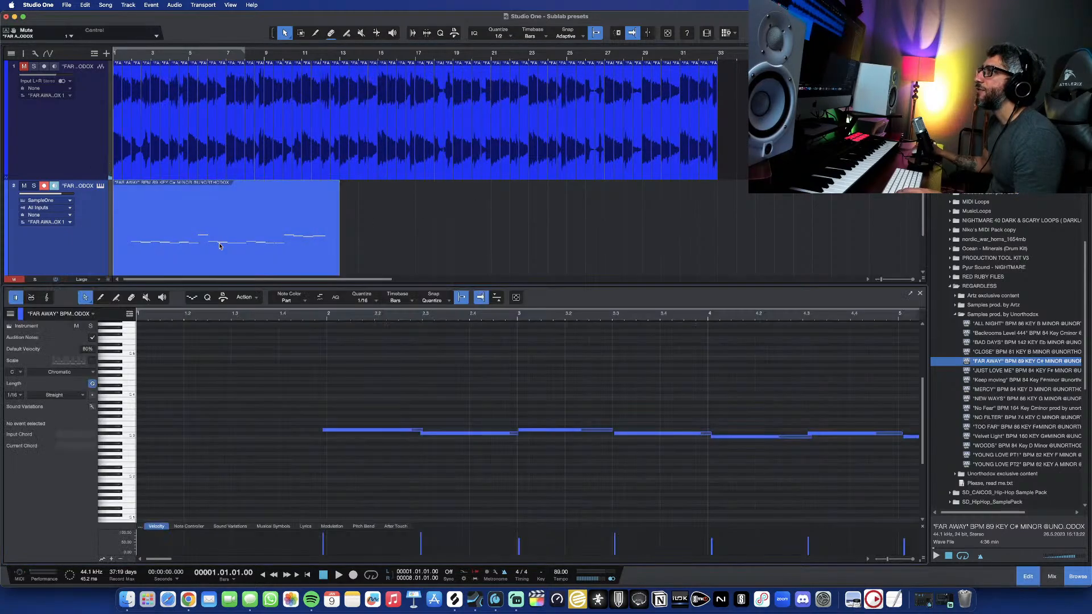
scroll(304, 381, "down", 2)
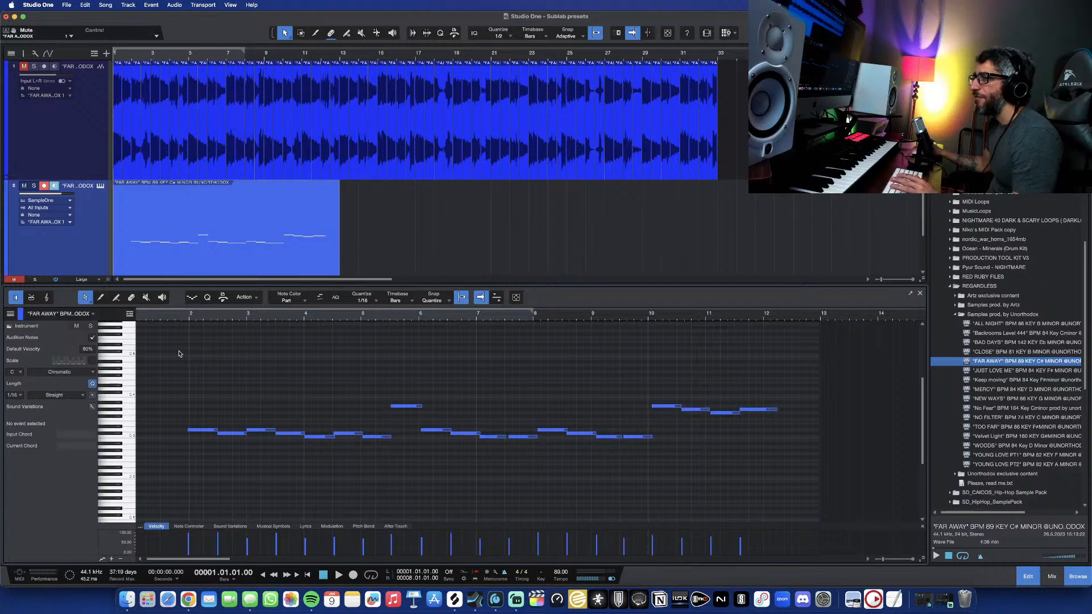
left_click_drag(179, 353, 757, 500)
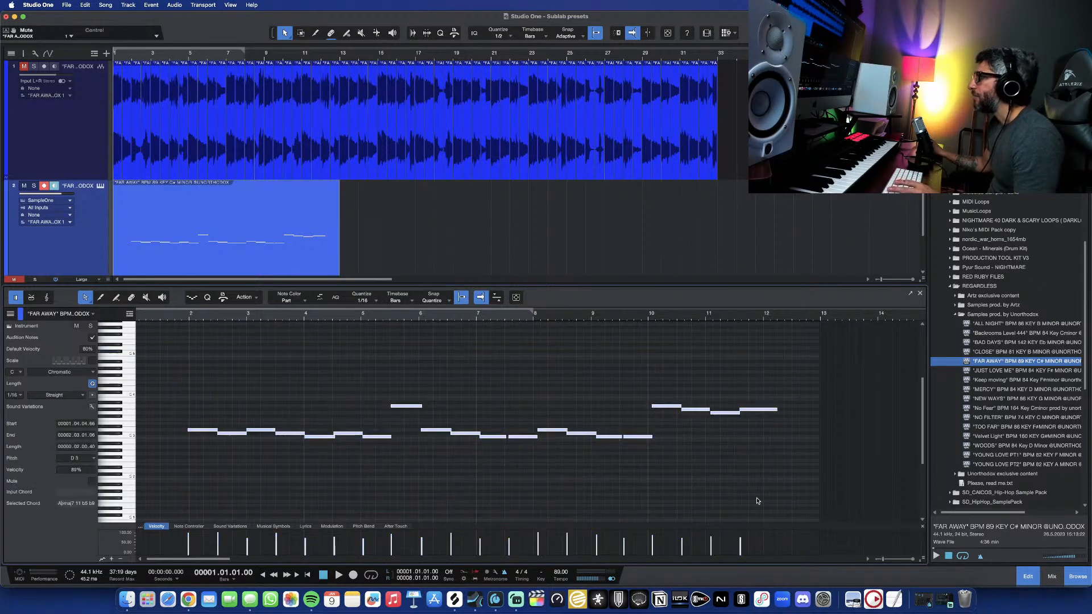
left_click(367, 301)
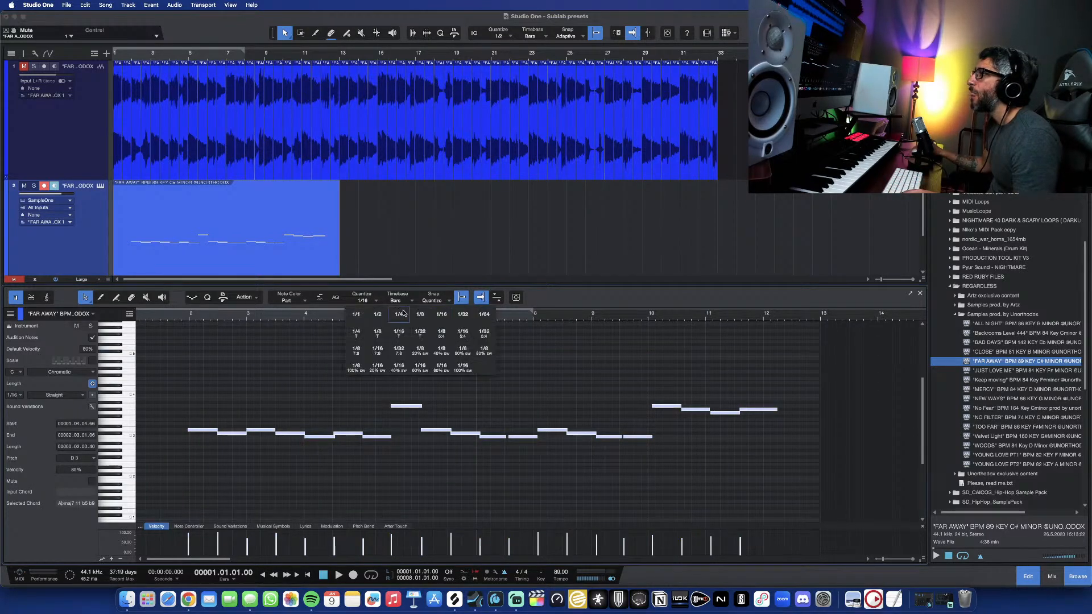
left_click(419, 315)
left_click(371, 301)
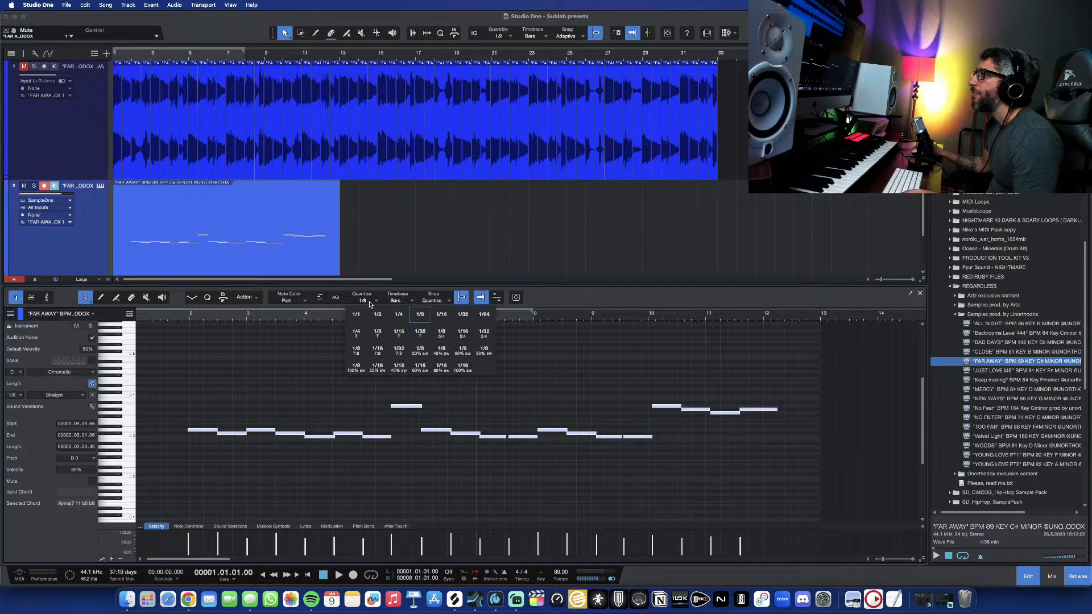
left_click(398, 315)
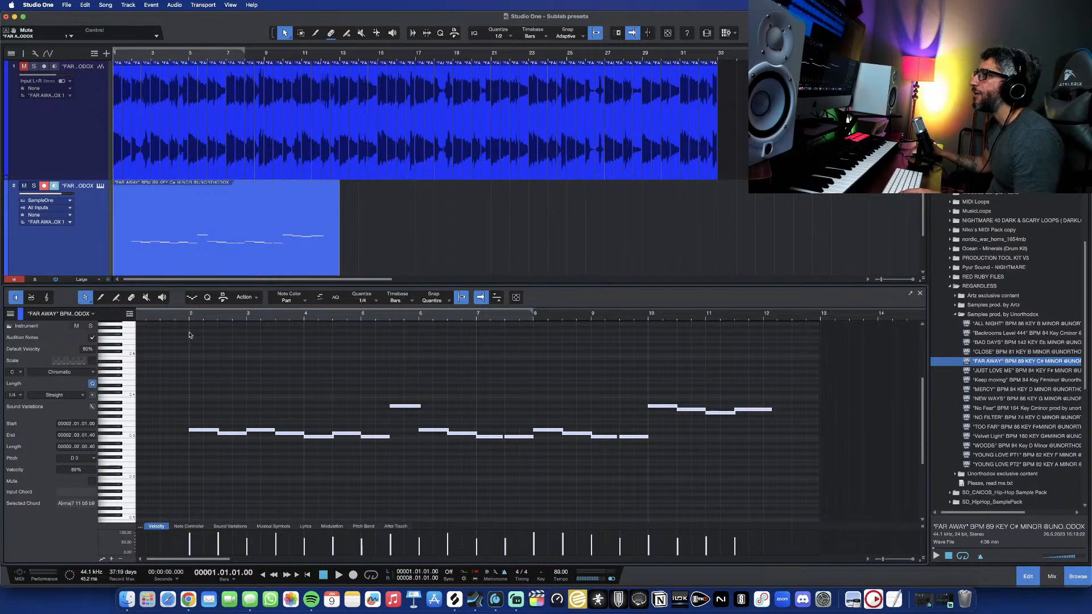
- Play back the quantized part and lower the A 3 note in the second half of bar 5 to G 3
key("space")
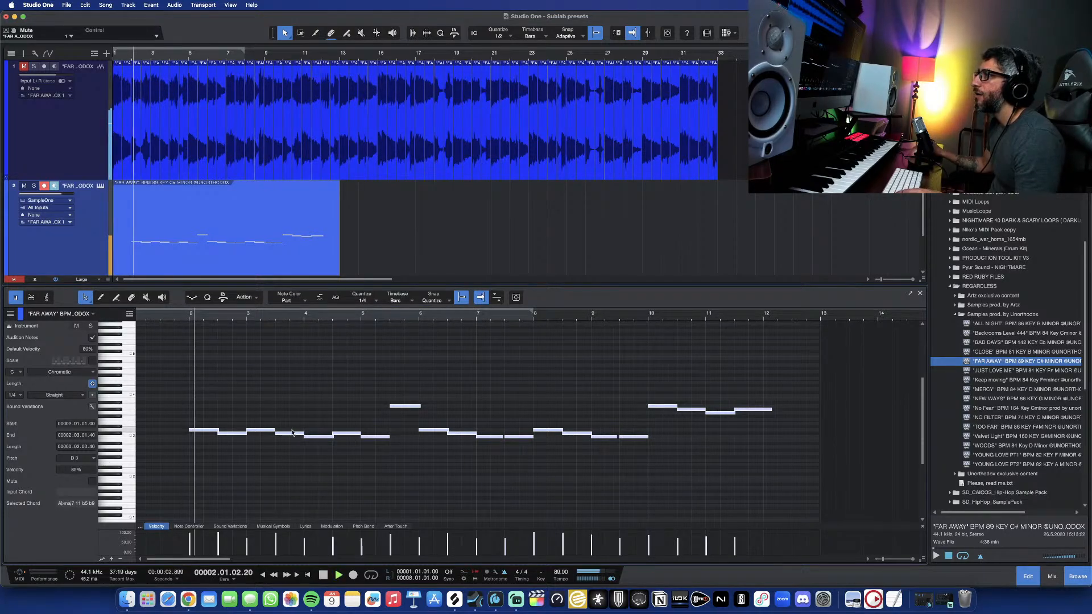
left_click(307, 455)
key("shift+e")
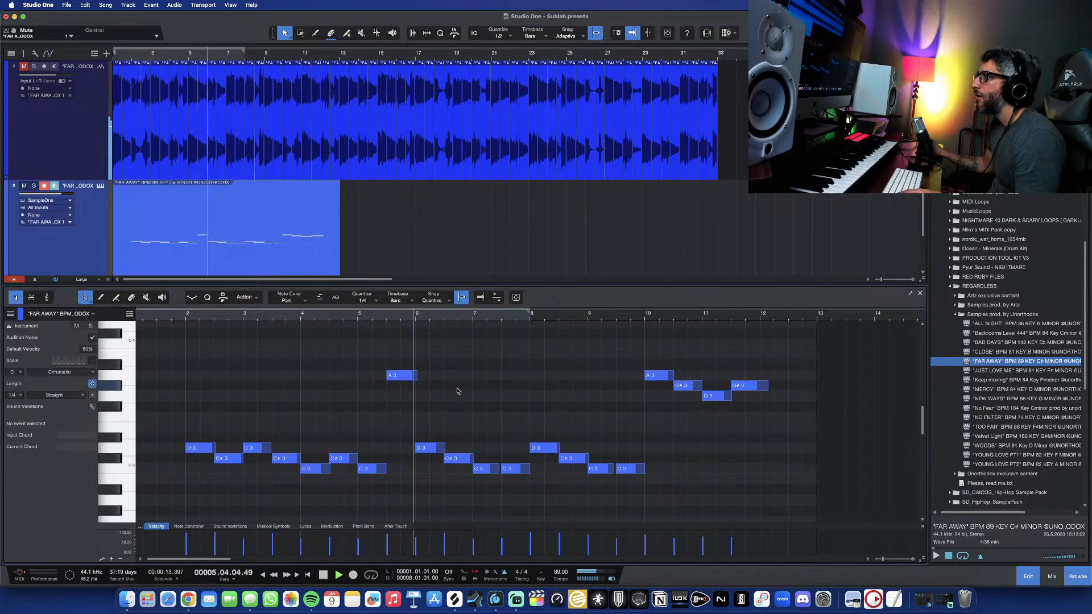
left_click(406, 377)
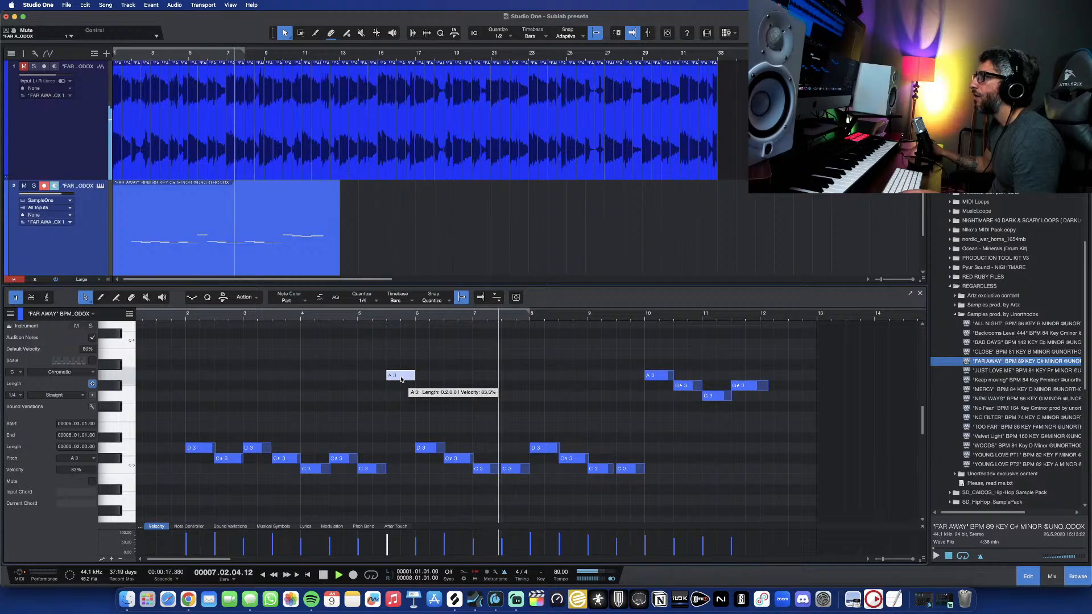
key("space")
left_click_drag(401, 380, 400, 396)
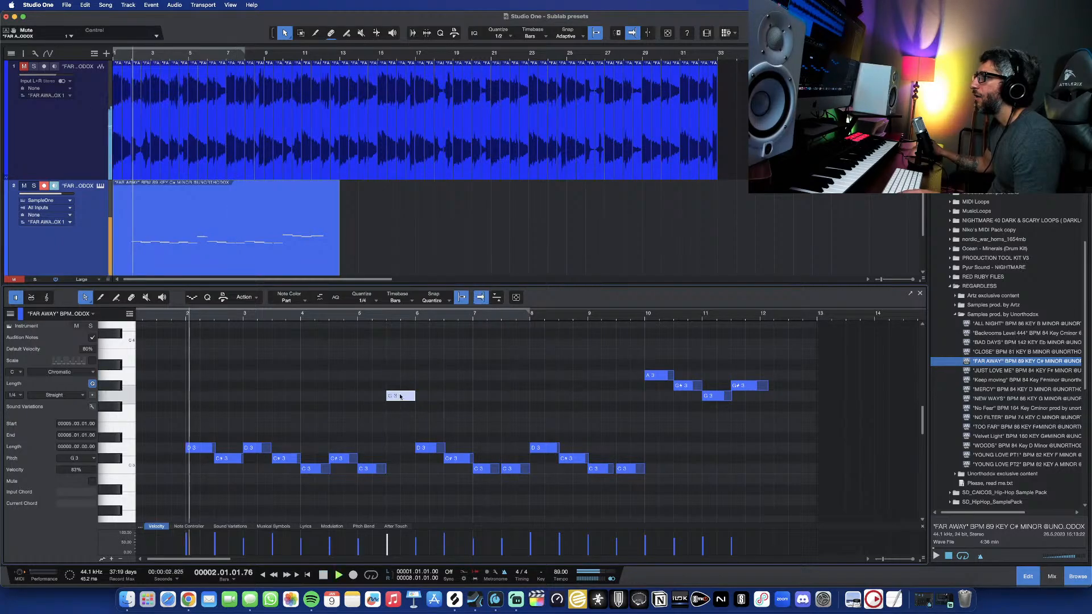
- Play the edited part from bar 5 through bar 12 to check it, and stop playback
key("space")
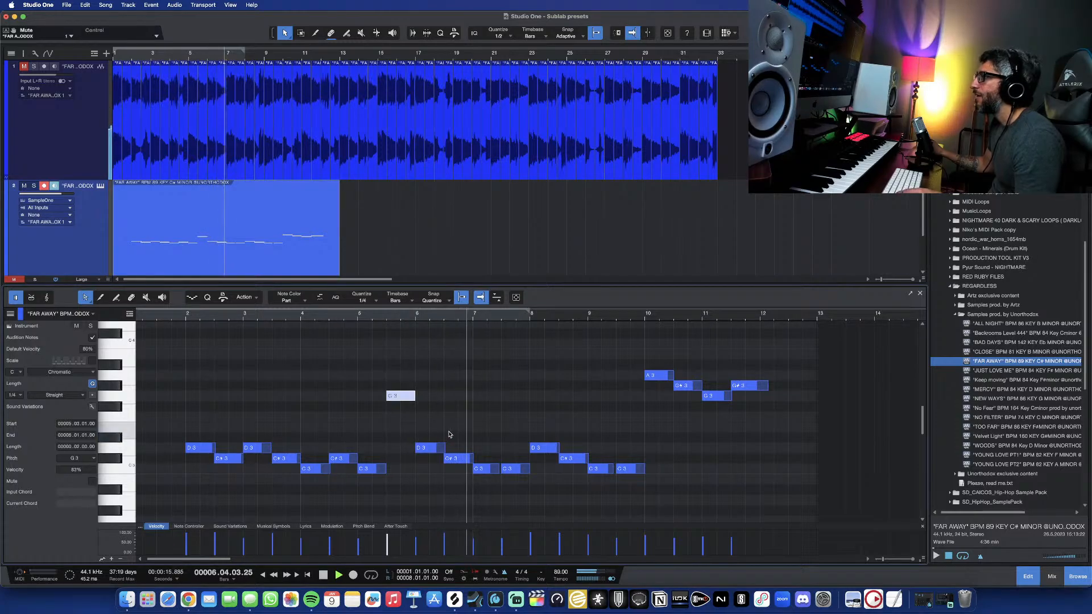
key("w")
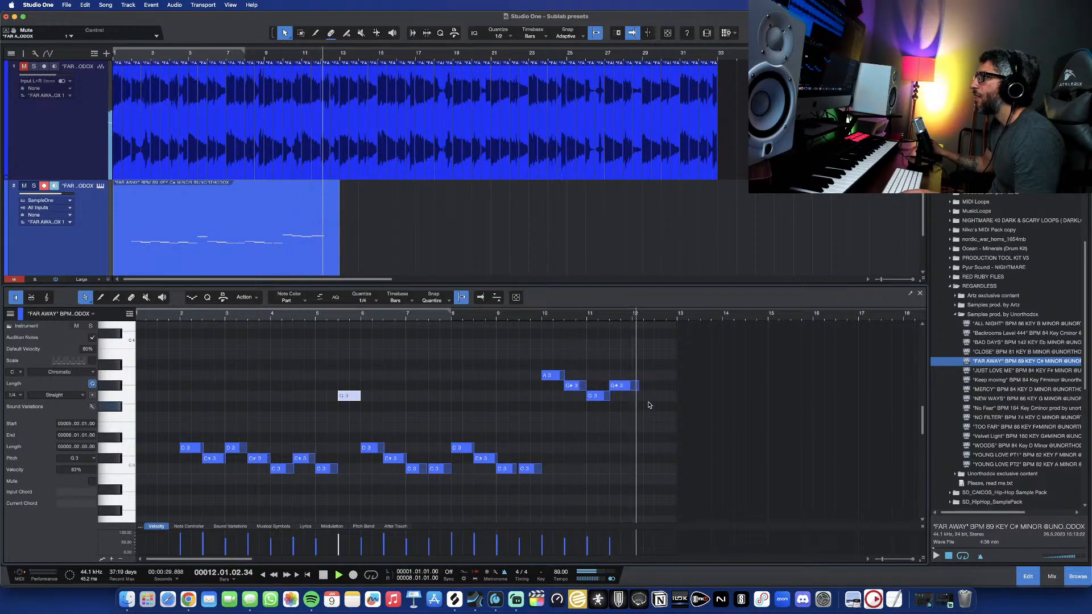
key("space")
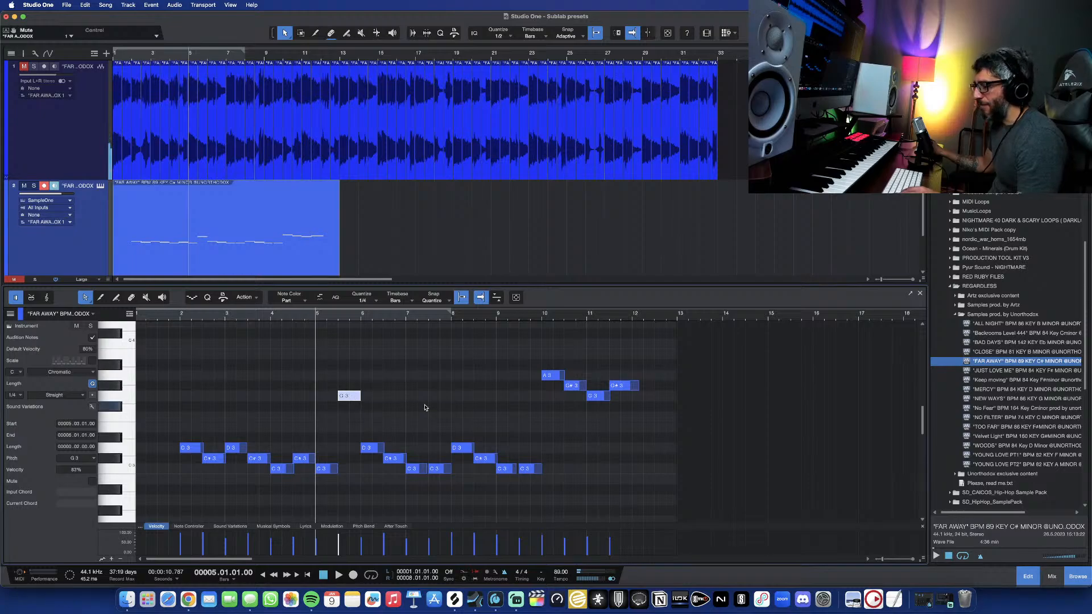
- Add a G 3 note in the second half of bar 12, and delete the four high notes in bars 10 and 11
key("n")
left_click(646, 408)
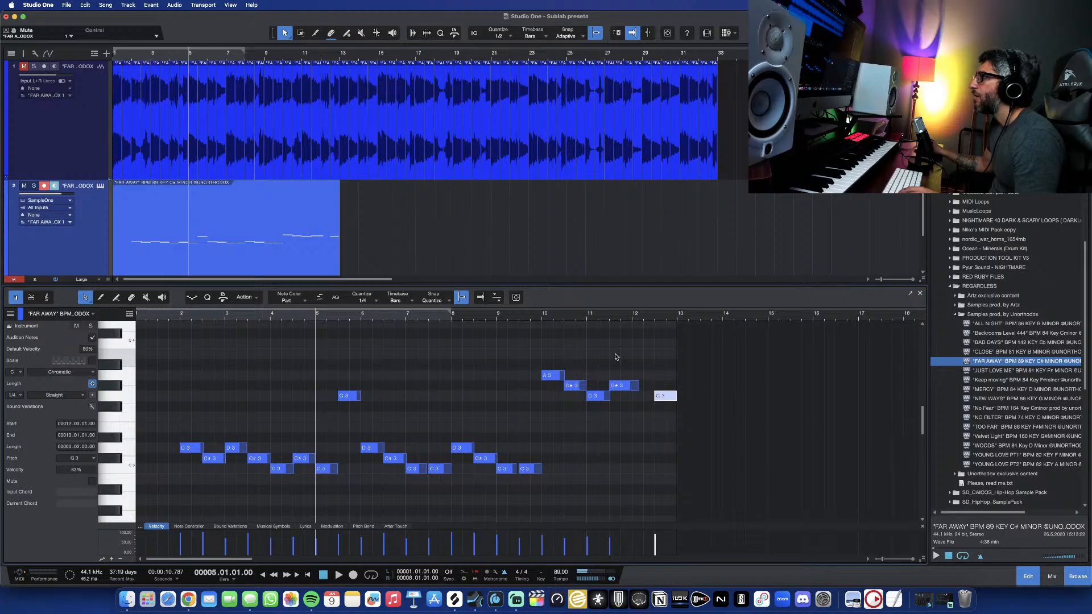
left_click_drag(633, 352, 528, 418)
key("Delete")
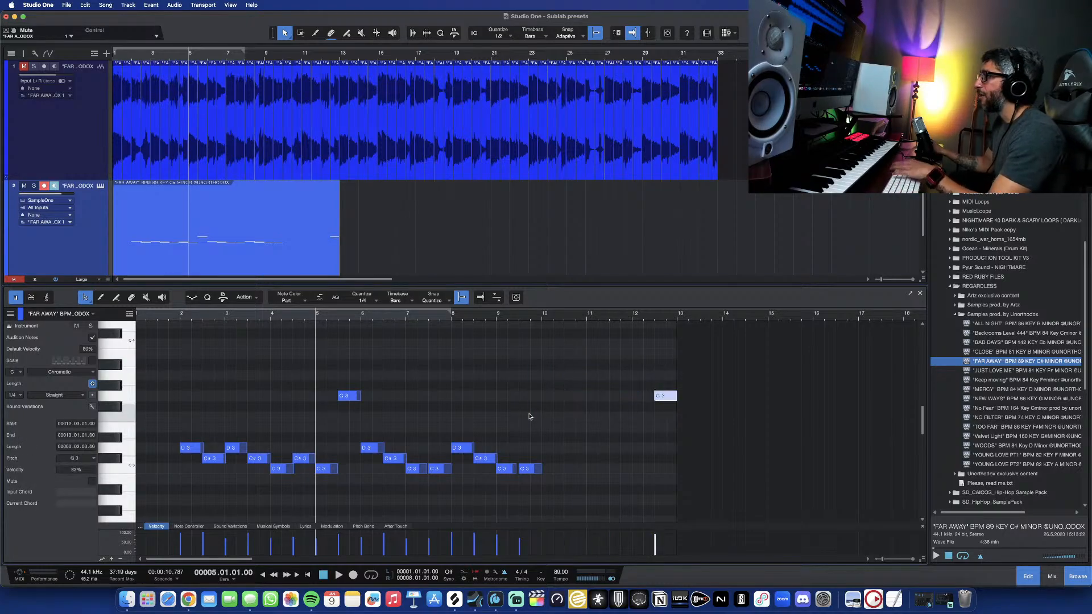
- Play the part from bar 5 to about bar 10 to hear the passage before the emptied bars, and stop playback
scroll(555, 455, "down", 3)
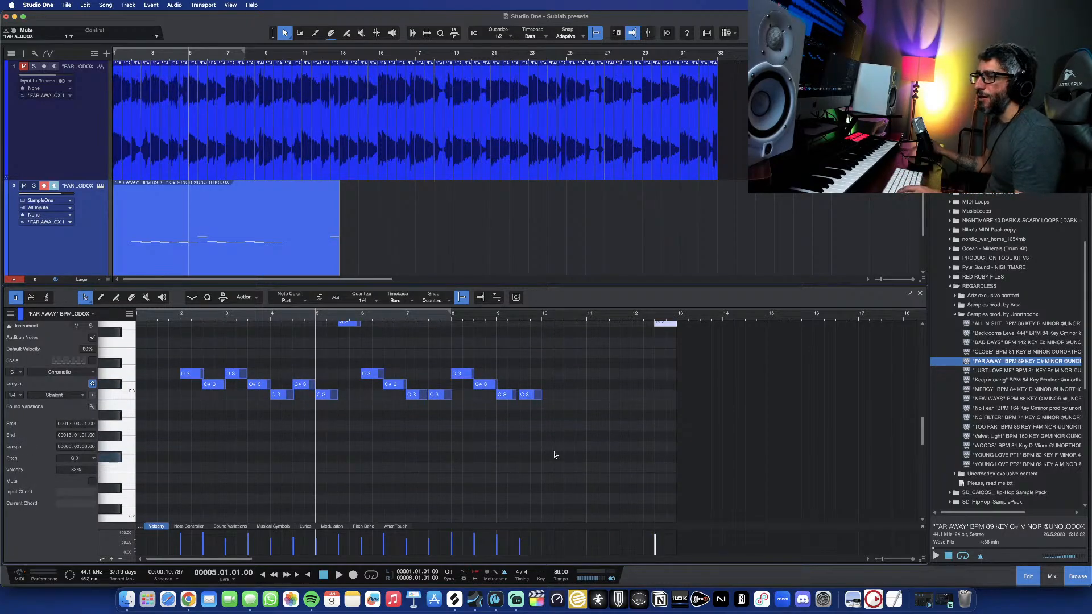
key("space")
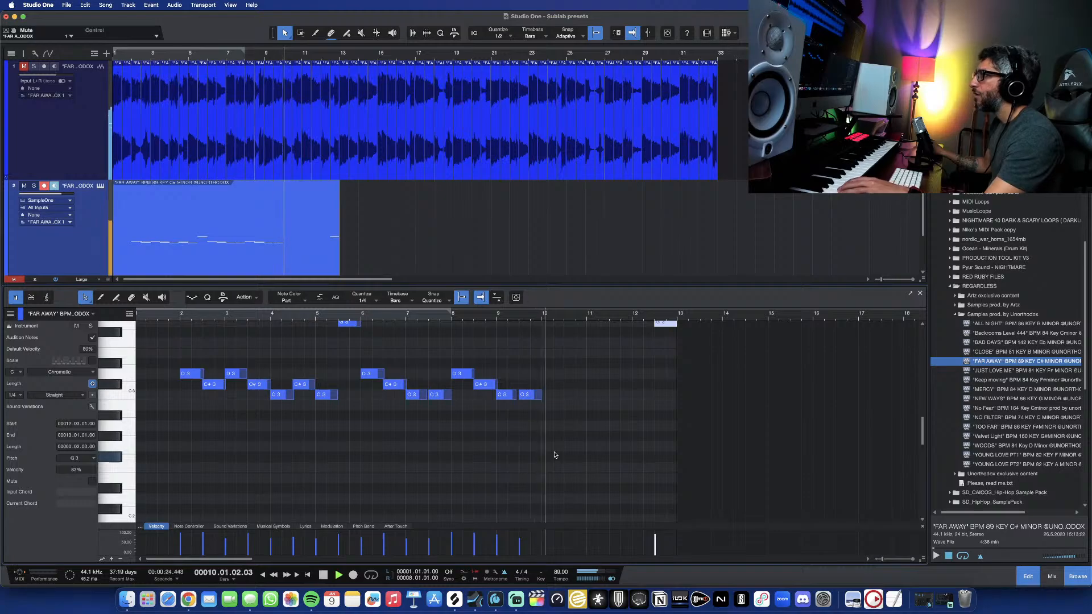
key("space")
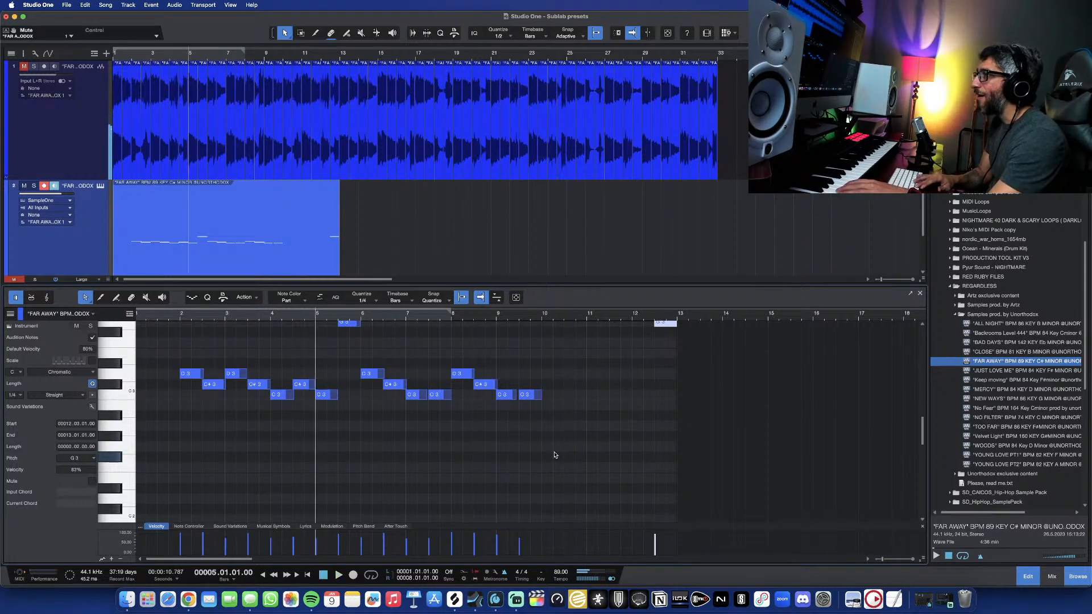
- Play the part from the start and overdub low G 1 notes in bars 2, 4, 6 and 8
scroll(212, 363, "left", 1)
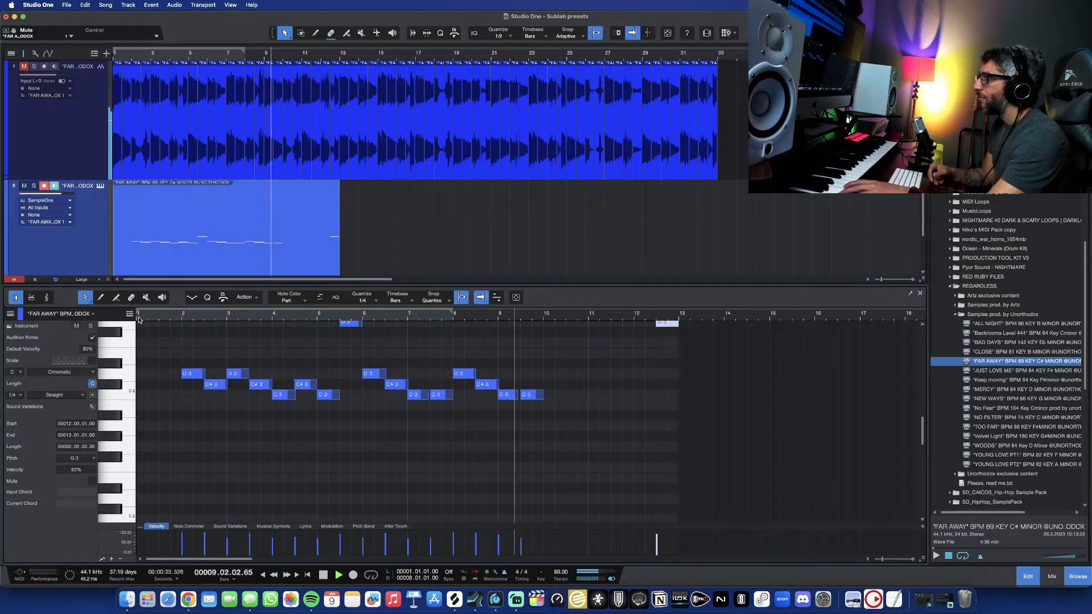
key("space")
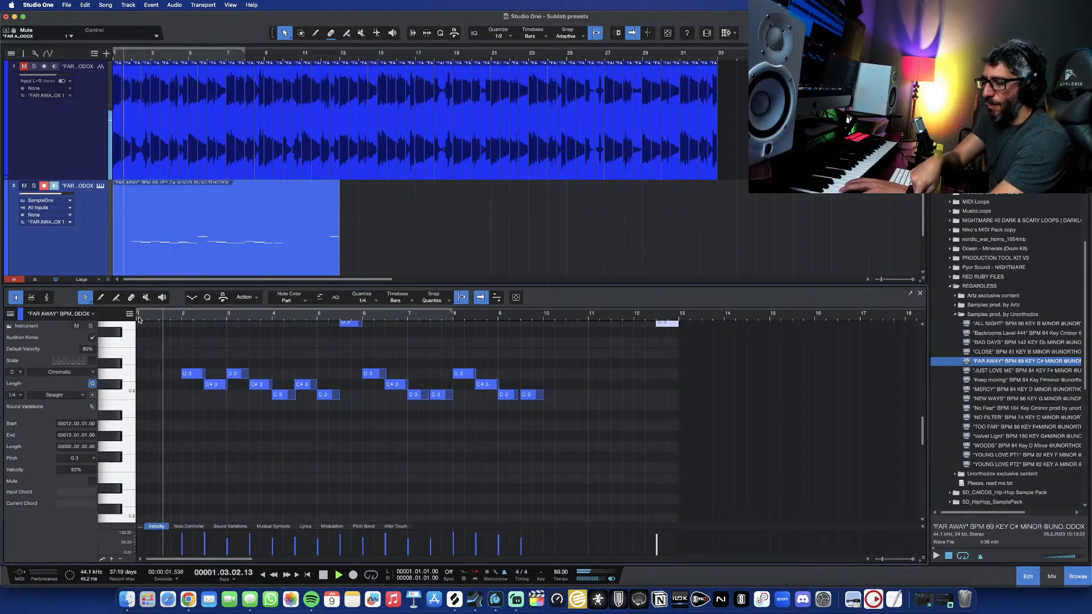
key("KP_Multiply")
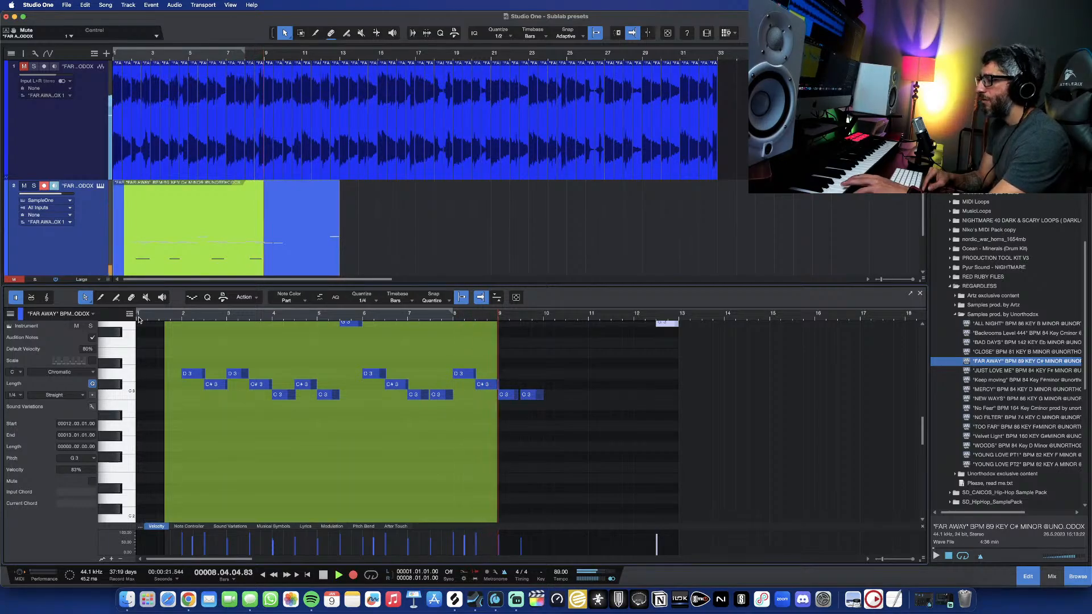
key("KP_Multiply")
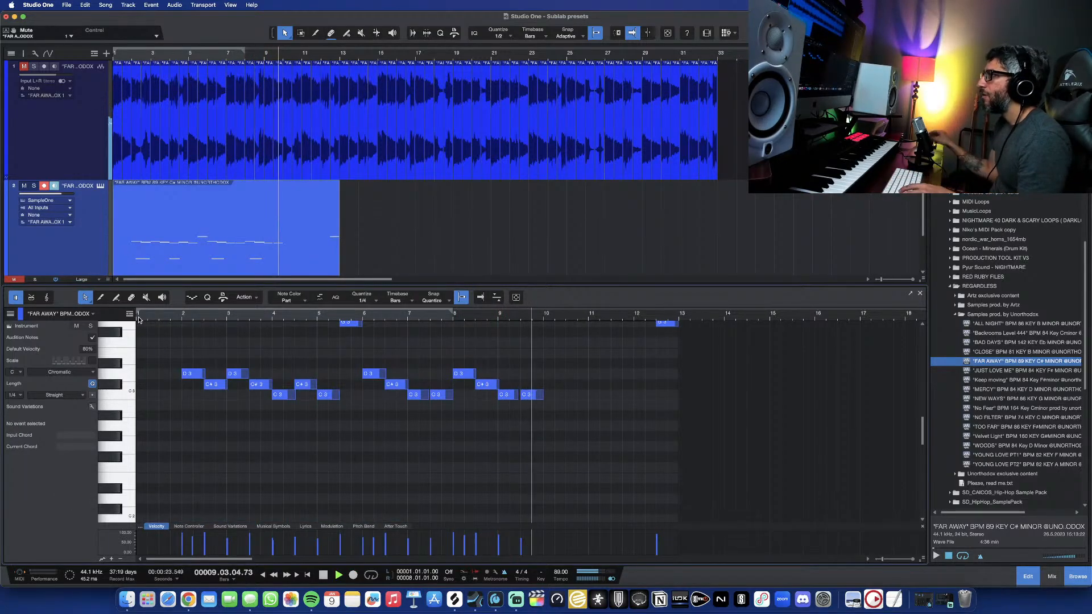
key("space")
- Quantize the four recorded G 1 notes, and move the second one to beat 2 of bar 4
scroll(146, 376, "down", 4)
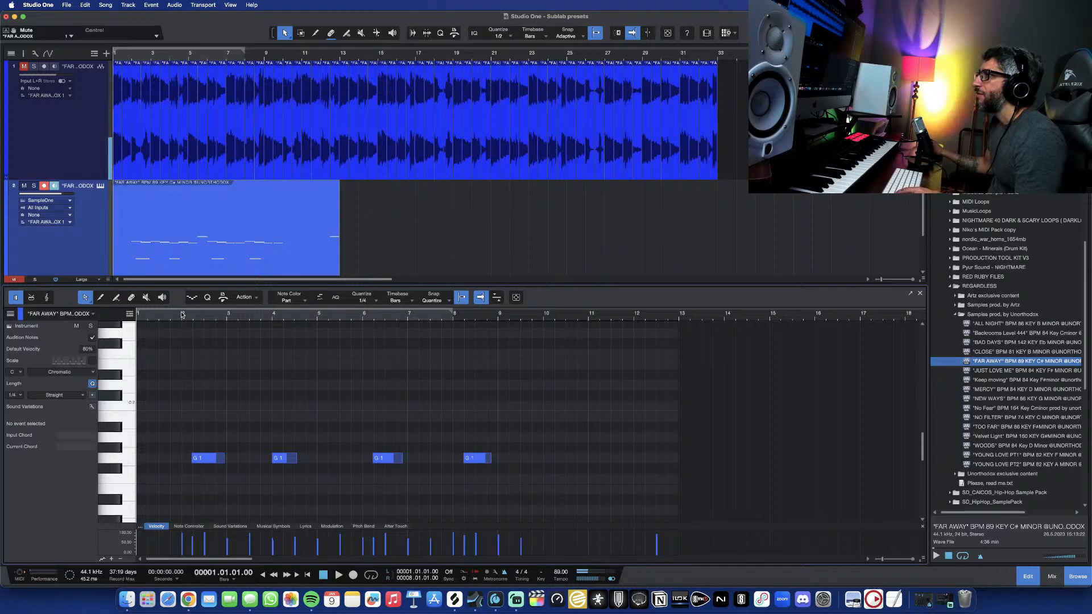
left_click_drag(181, 389, 527, 501)
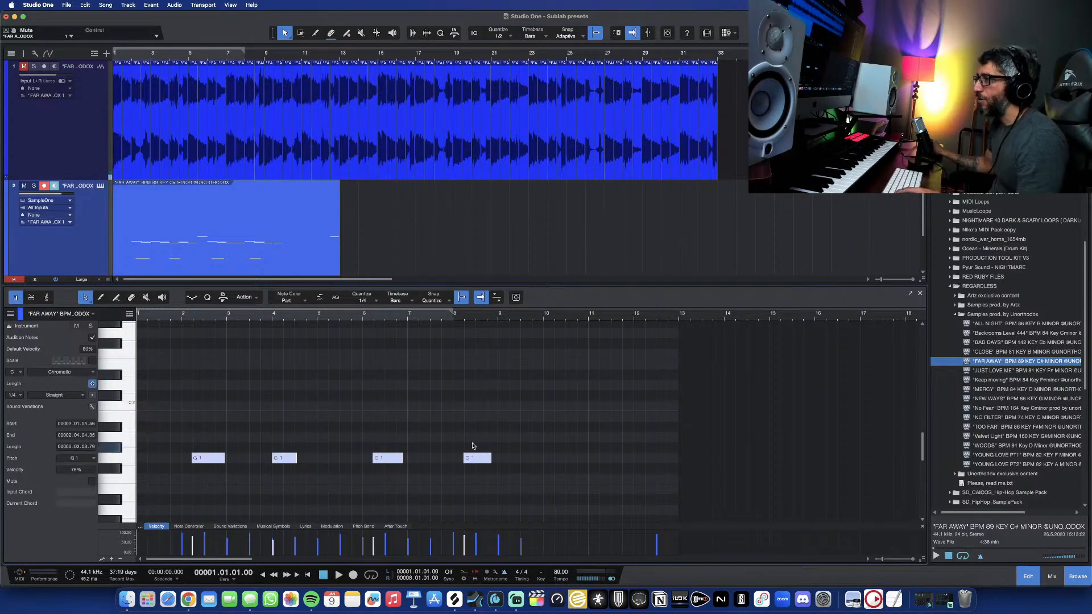
left_click(318, 476)
left_click(290, 459)
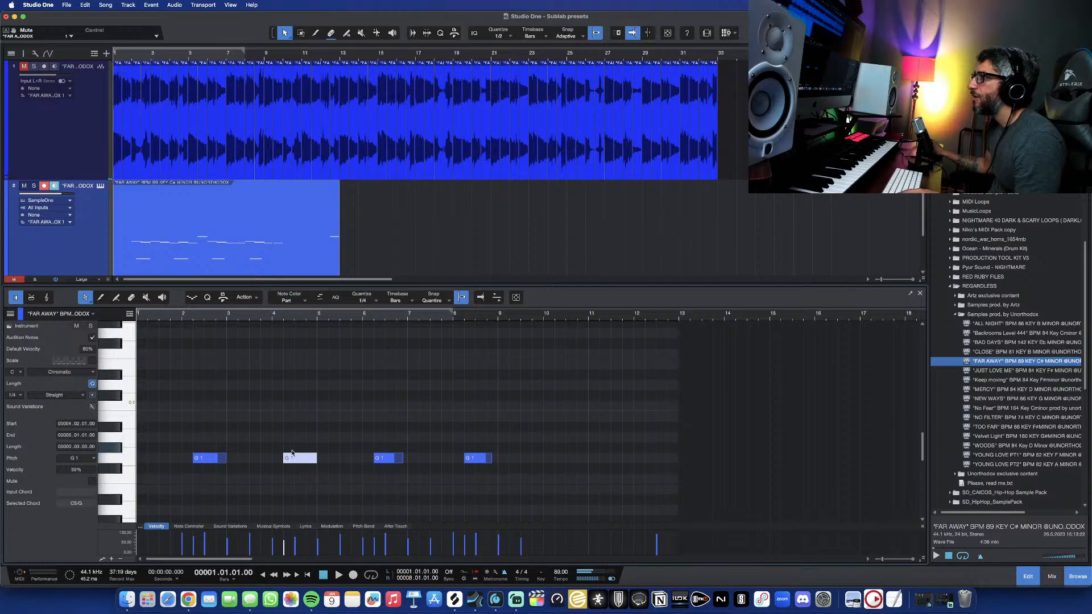
- Shorten each of the four G 1 notes to two beats while playing the part back
key("space")
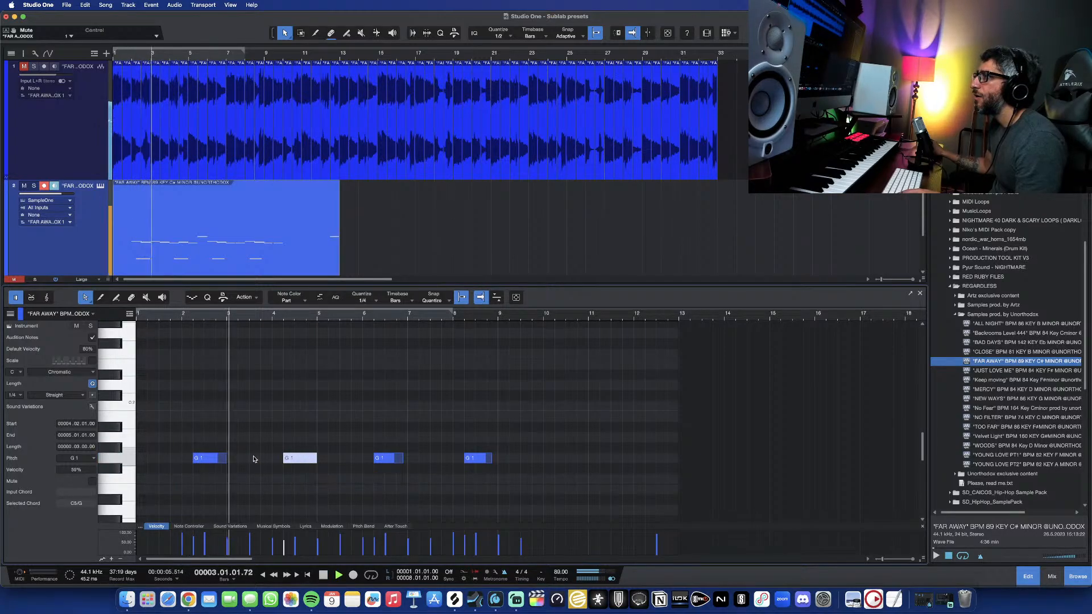
key("space")
left_click_drag(225, 459, 218, 459)
key("space")
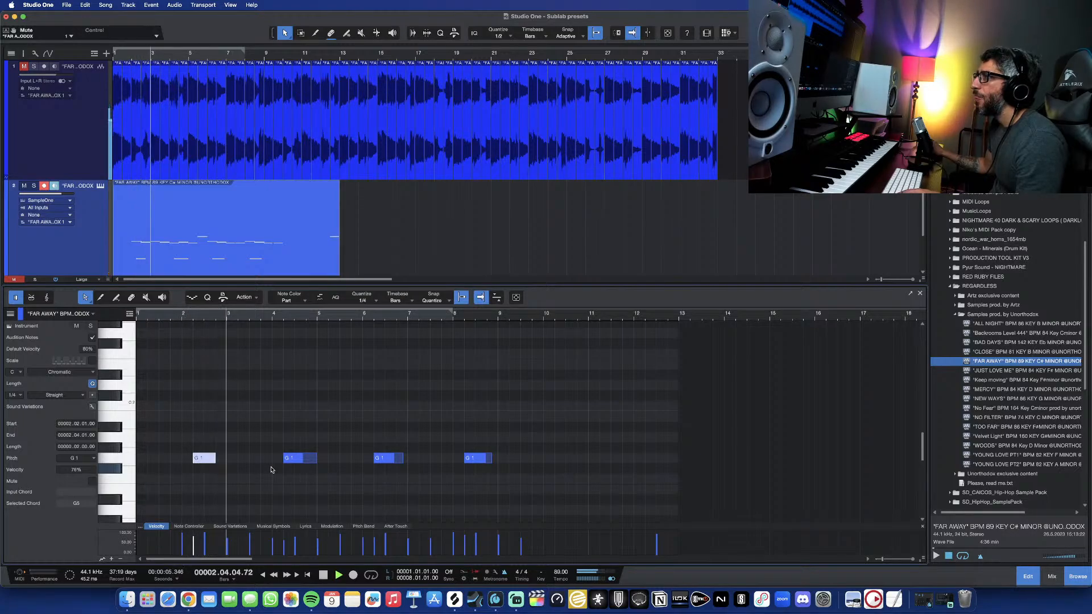
left_click_drag(316, 458, 306, 459)
left_click_drag(404, 461, 396, 459)
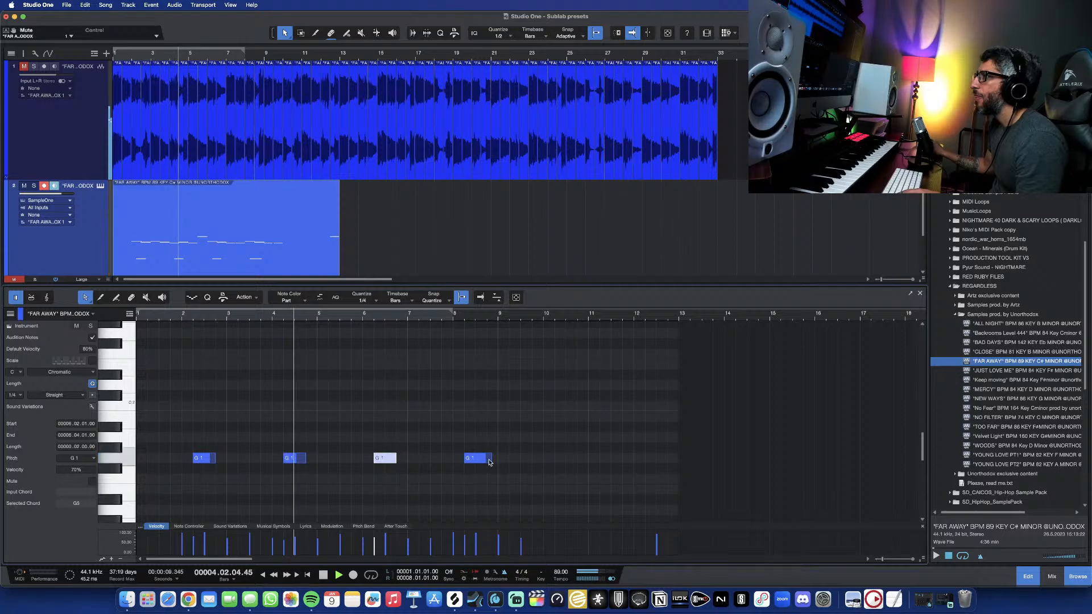
left_click_drag(491, 458, 487, 459)
key("space")
- Edit the G 1 slice in SampleOne, adjusting its amp envelope sustain and trimming the sample end to 58176
left_click(207, 460)
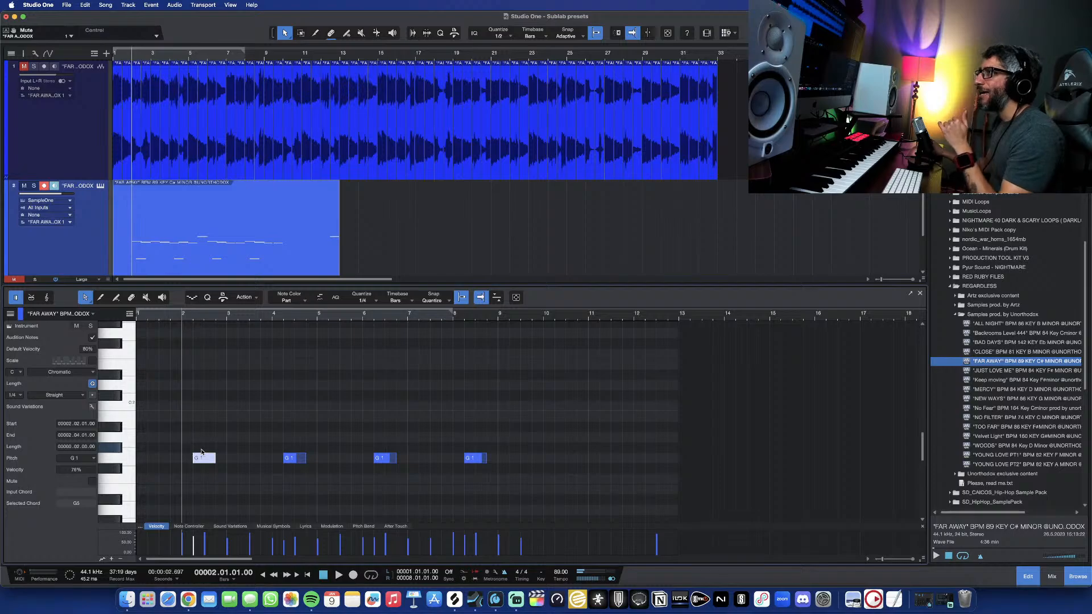
left_click(100, 187)
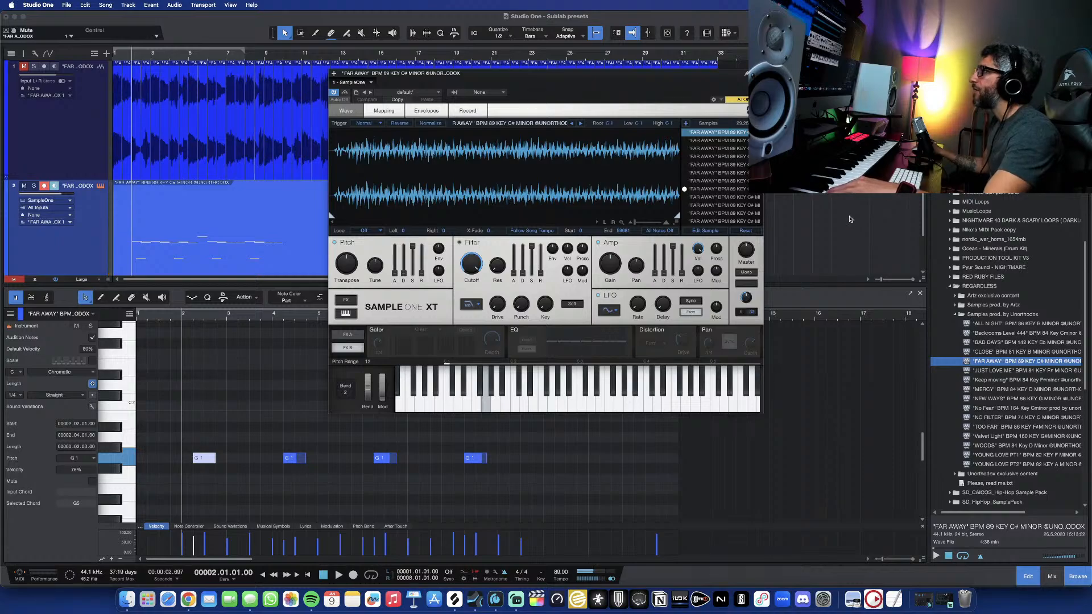
left_click(714, 189)
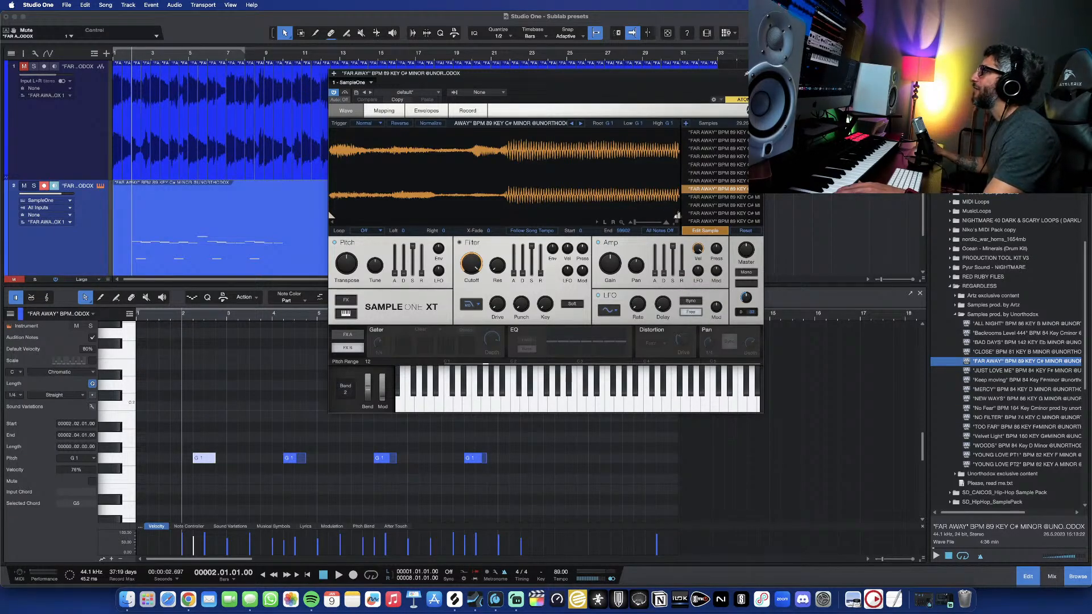
mouse_move(676, 216)
left_mouse_down()
mouse_move(507, 216)
mouse_move(678, 217)
left_mouse_up()
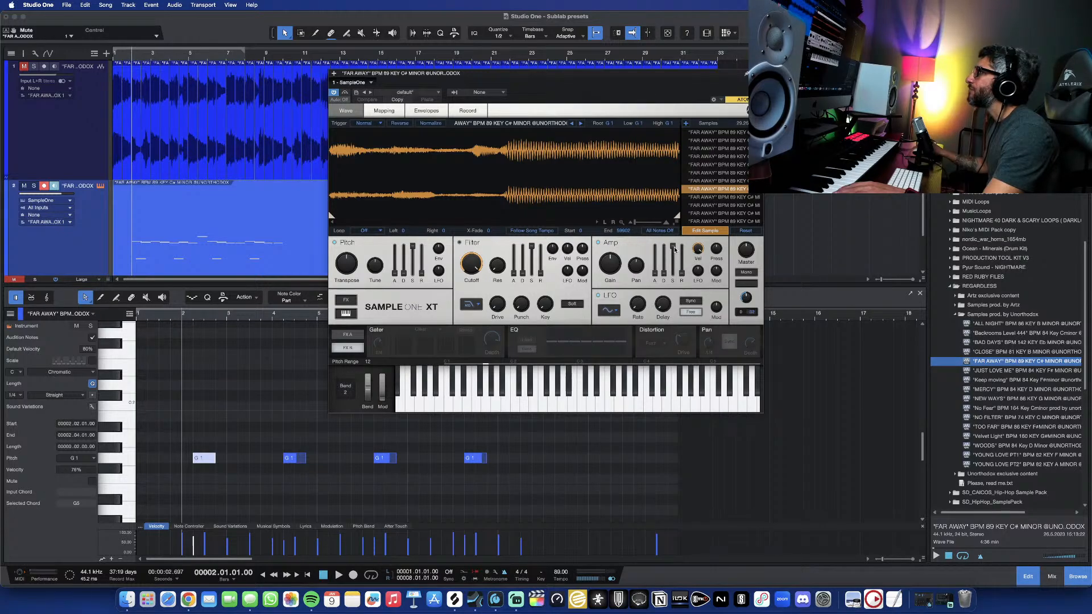
mouse_move(674, 249)
left_mouse_down()
mouse_move(673, 296)
mouse_move(681, 235)
left_mouse_up()
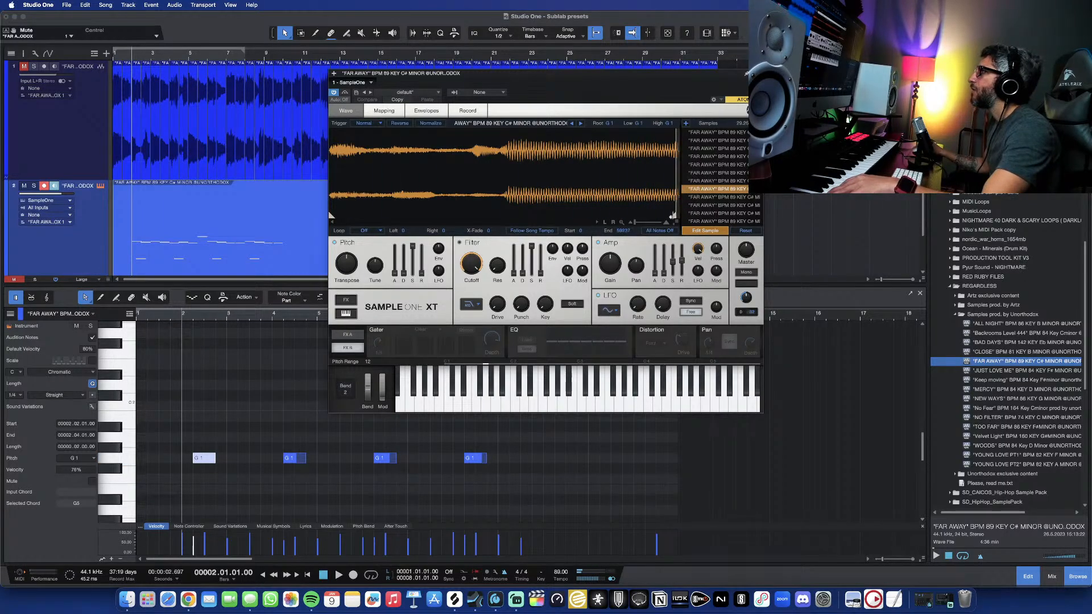
left_click_drag(672, 217, 670, 217)
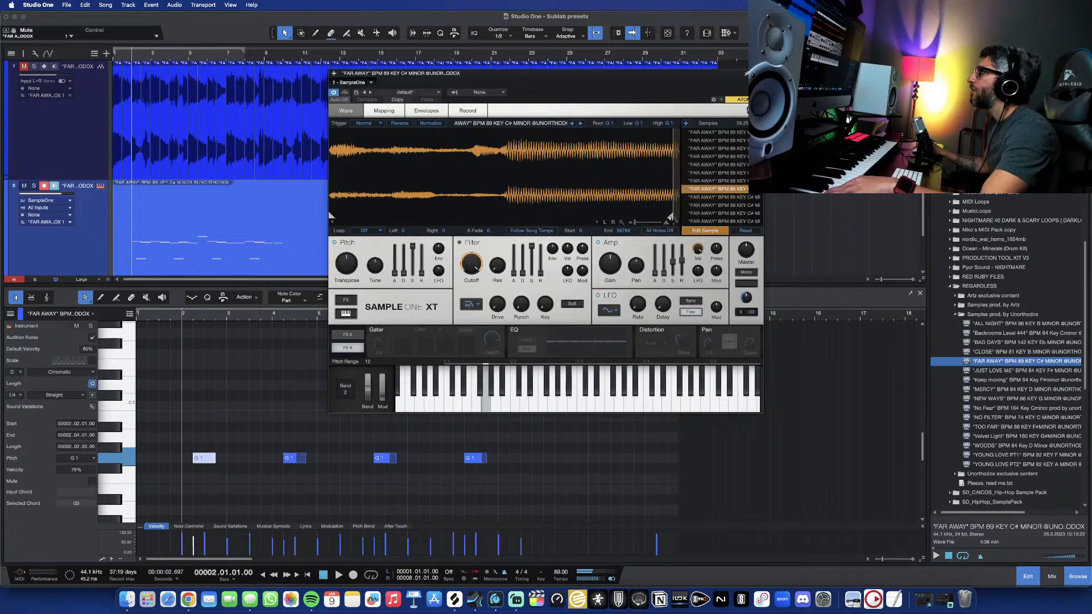
left_click_drag(671, 217, 670, 217)
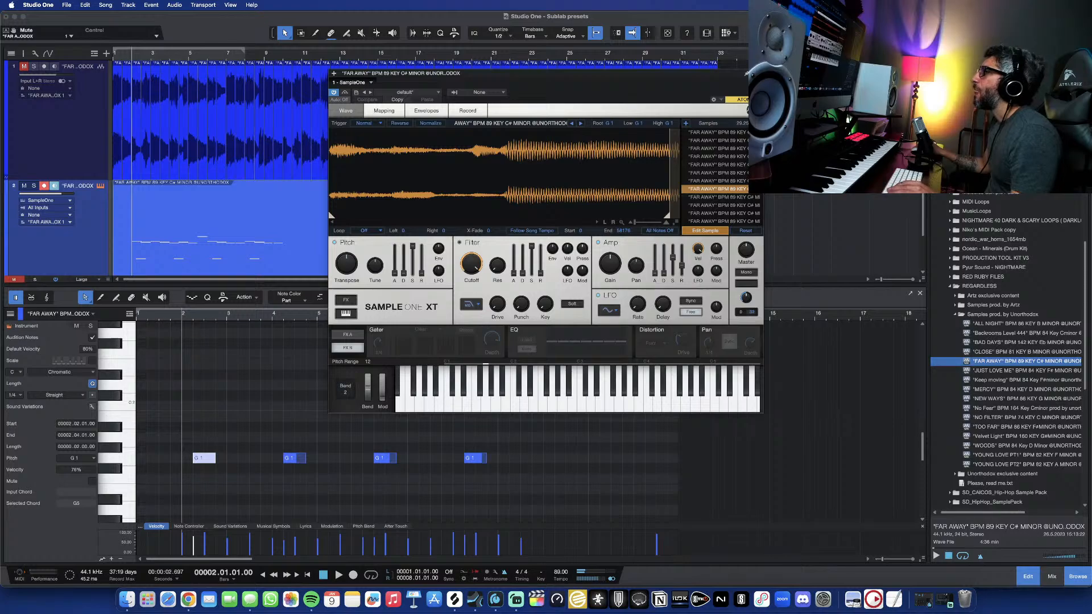
left_click(756, 74)
- Play the part from bar 2 and extend the first C 3 note of bar 7 to end at beat 3
key("space")
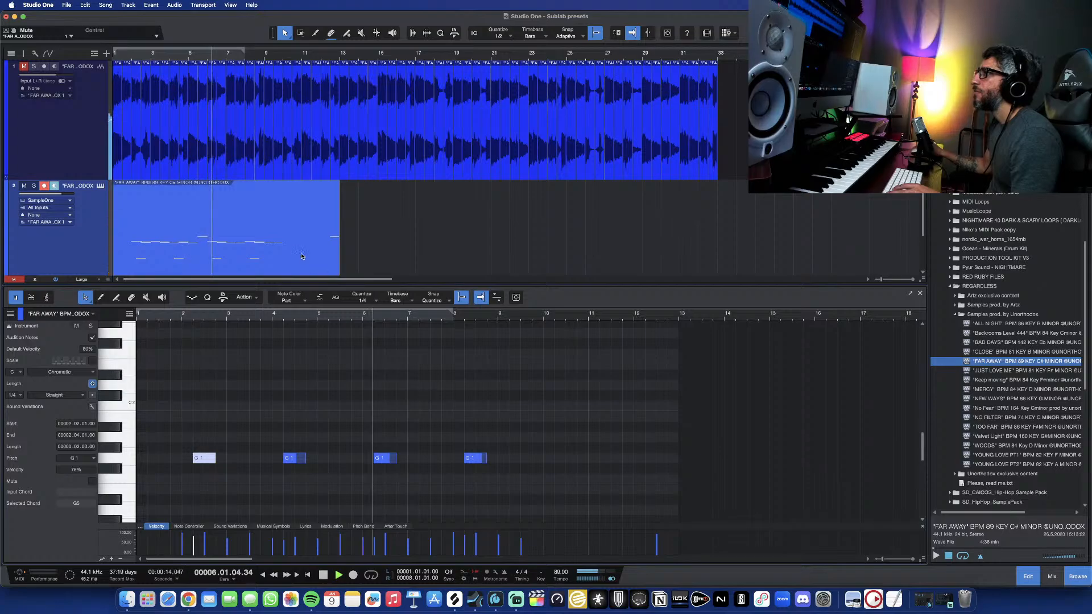
scroll(423, 396, "up", 5)
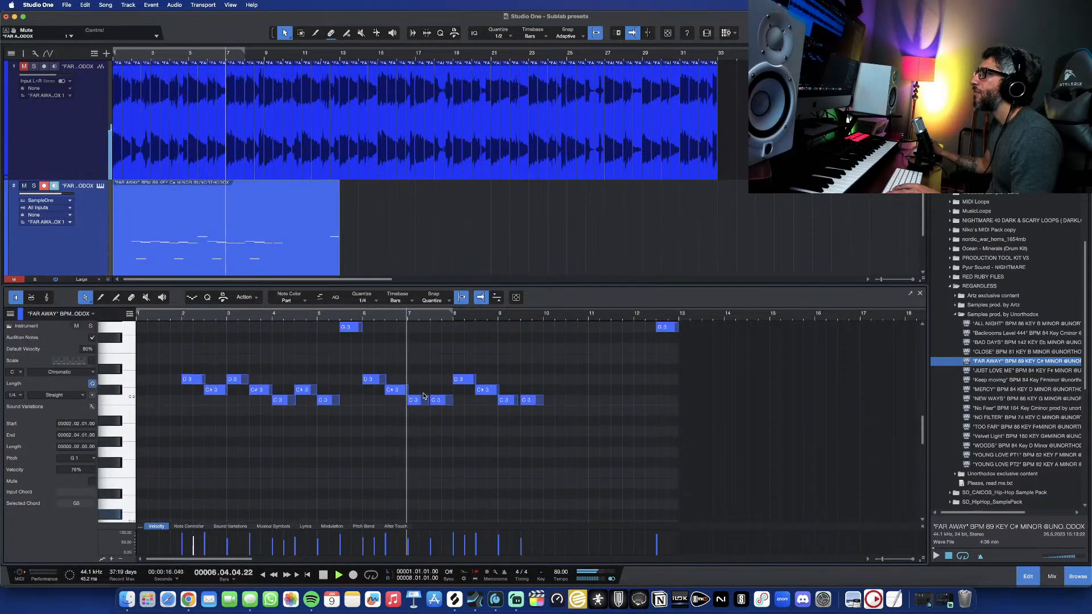
scroll(424, 396, "up", 3)
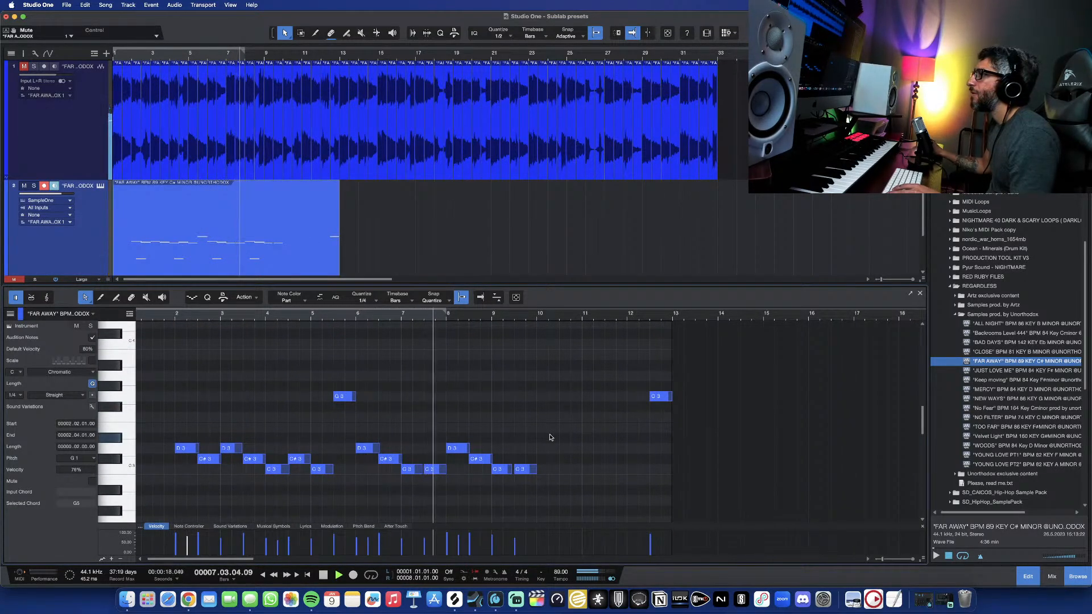
scroll(430, 469, "up", 5)
left_click_drag(410, 470, 416, 470)
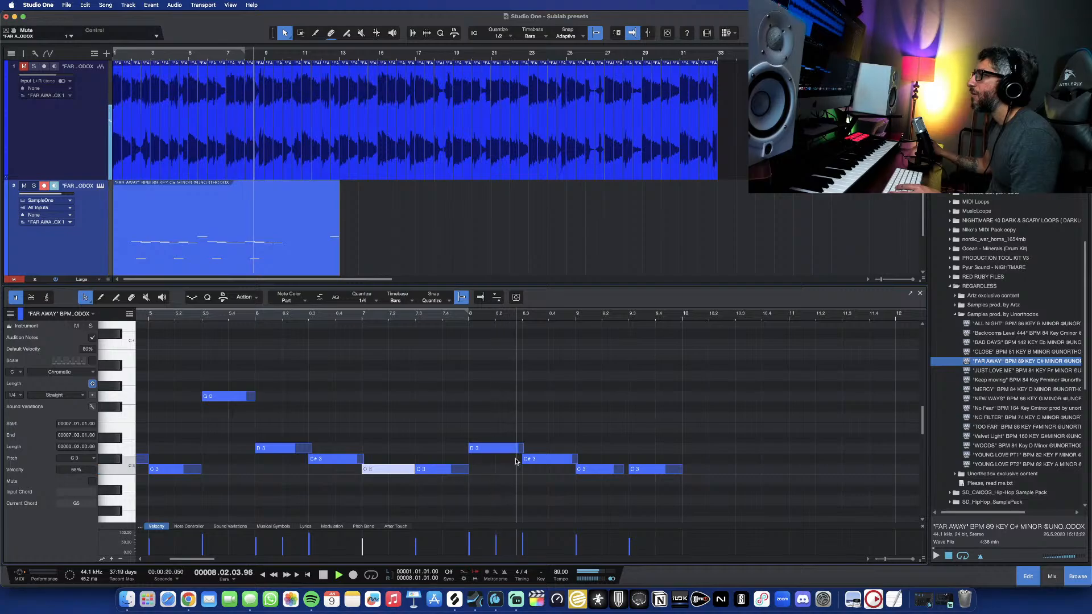
scroll(516, 461, "right", 4)
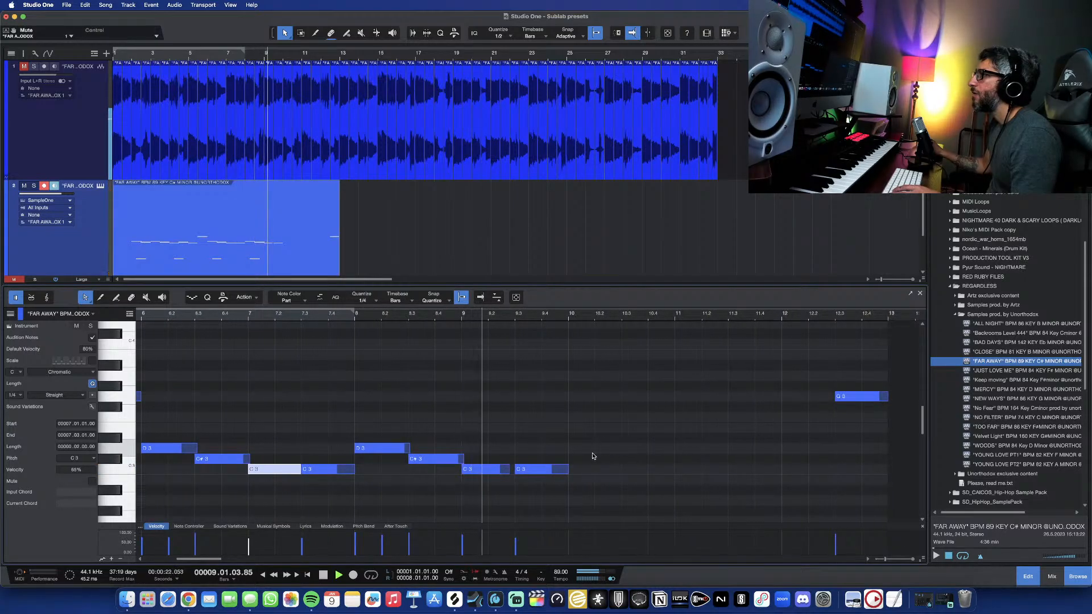
- Try the C 3 note in the second half of bar 9 at F 3 with playback, and delete that note
key("space")
left_click_drag(535, 471, 535, 419)
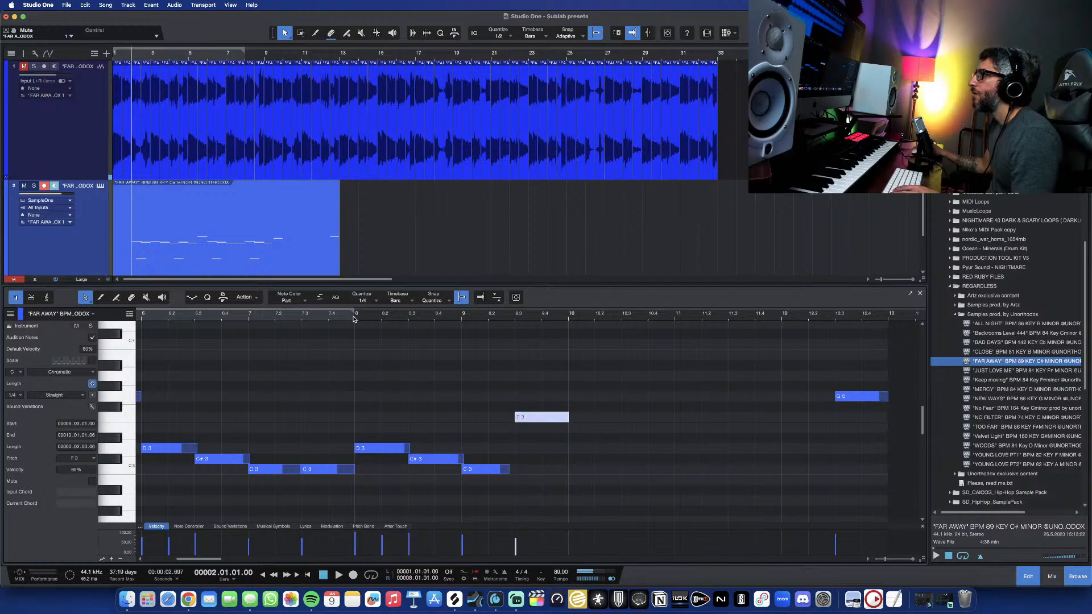
key("space")
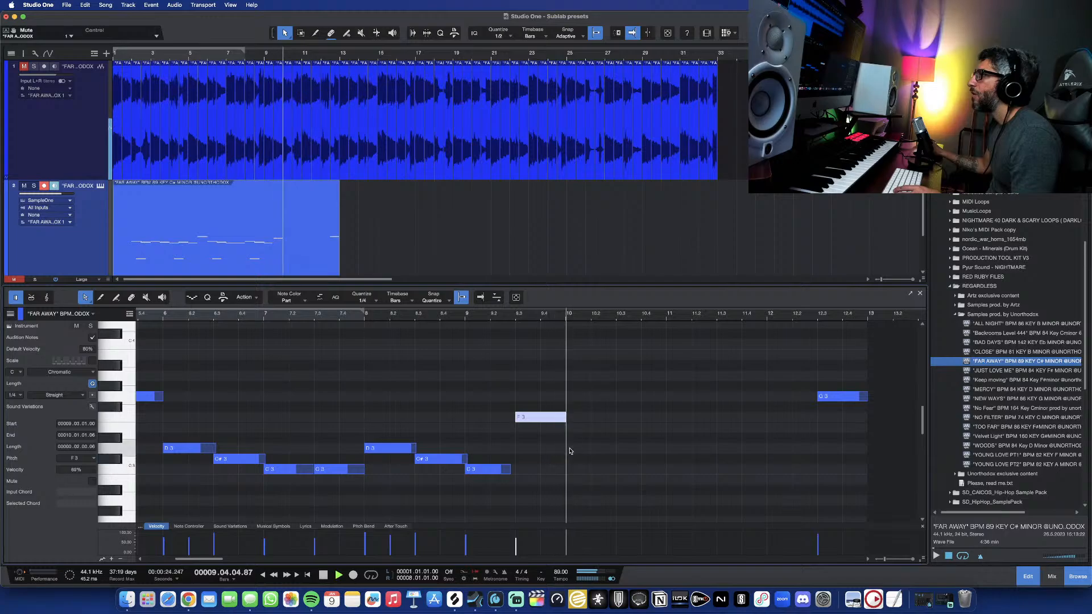
key("space")
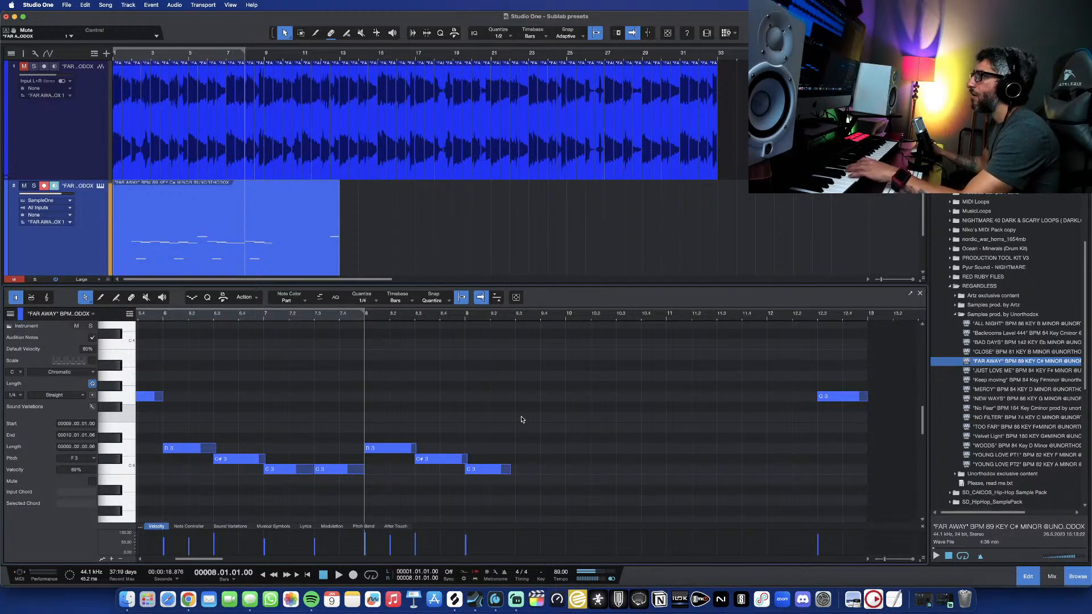
- Add an F# 2 note at beat 3 of bar 9, lengthen it to two beats, and play from bar 8
scroll(518, 430, "up", 5)
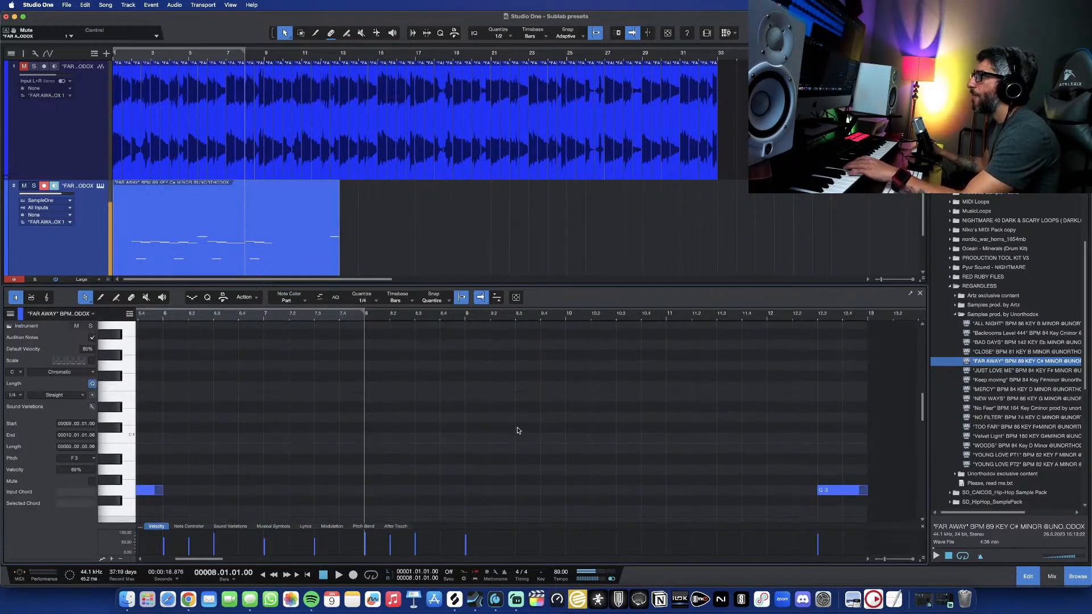
scroll(519, 431, "down", 5)
scroll(518, 430, "down", 3)
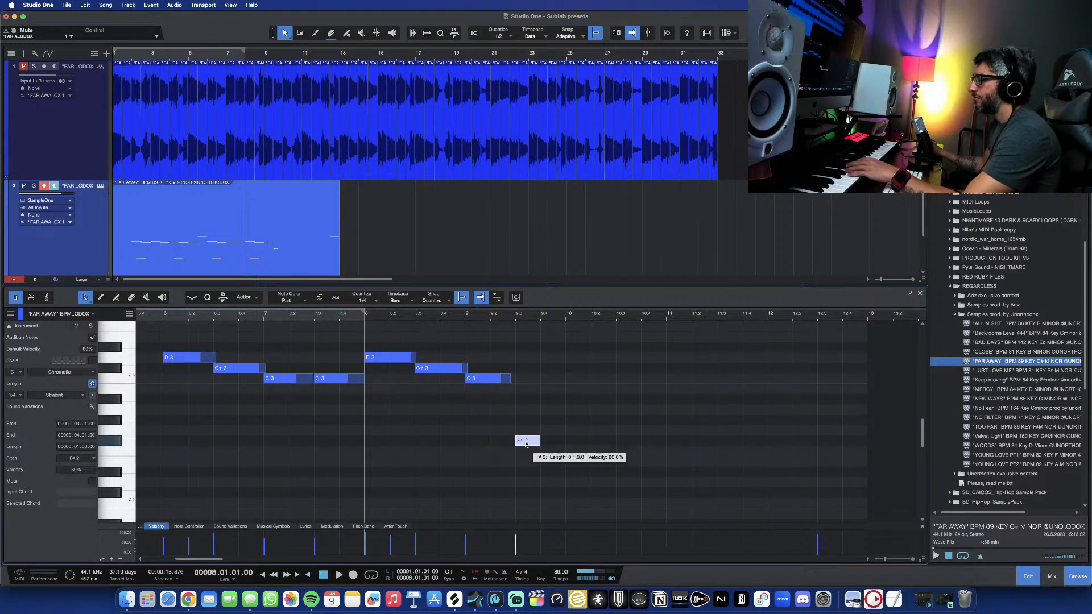
key("space")
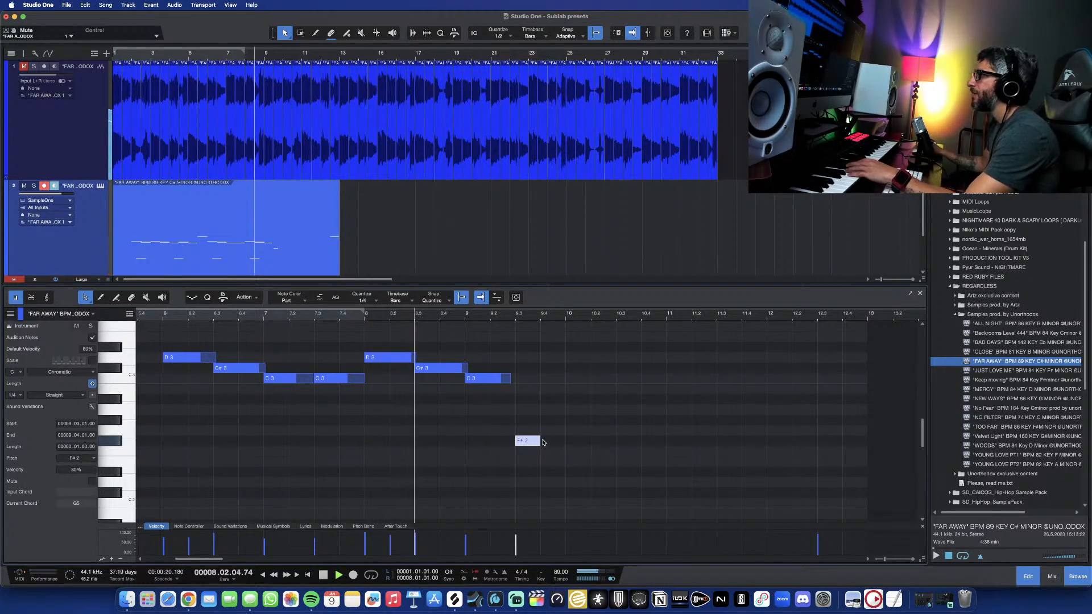
left_click_drag(542, 441, 566, 441)
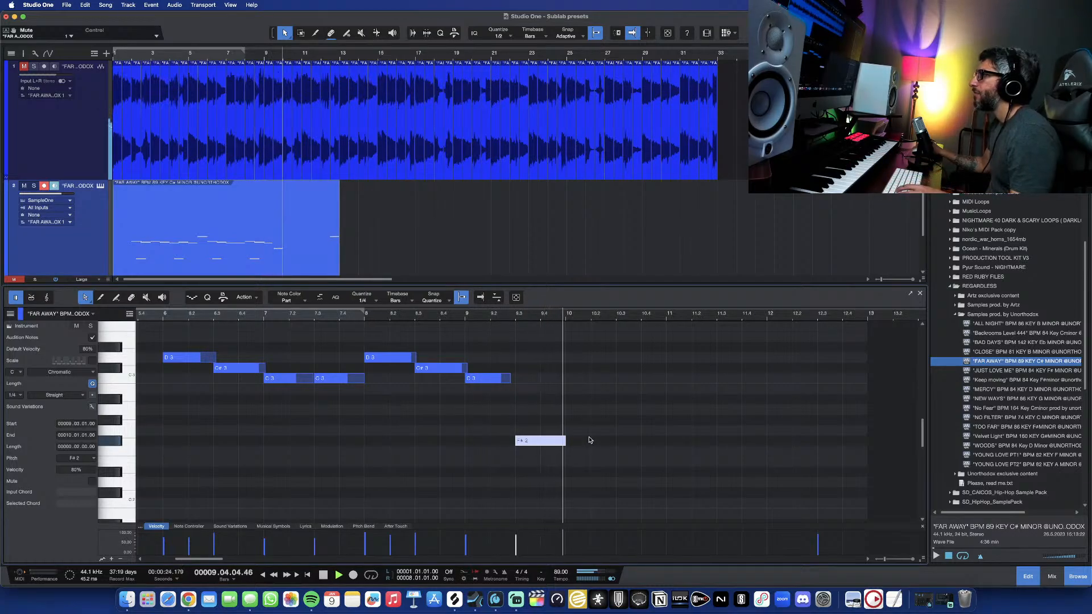
key("space")
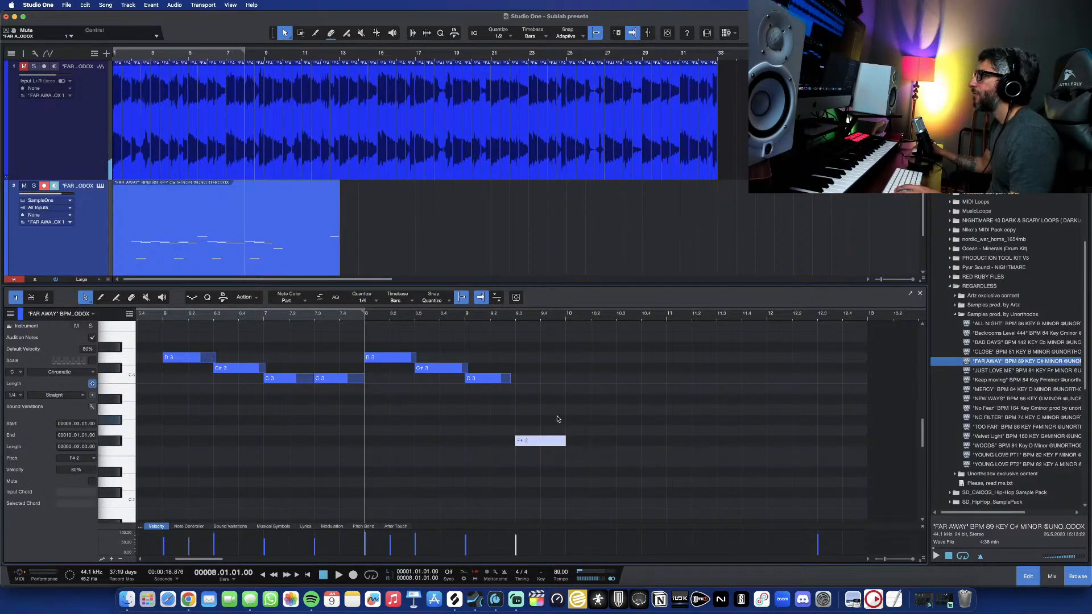
- Add a one-beat B 2 note at beat 4 of bar 9, and try it at A# 2 while playing from bar 8
left_click(556, 391)
key("space")
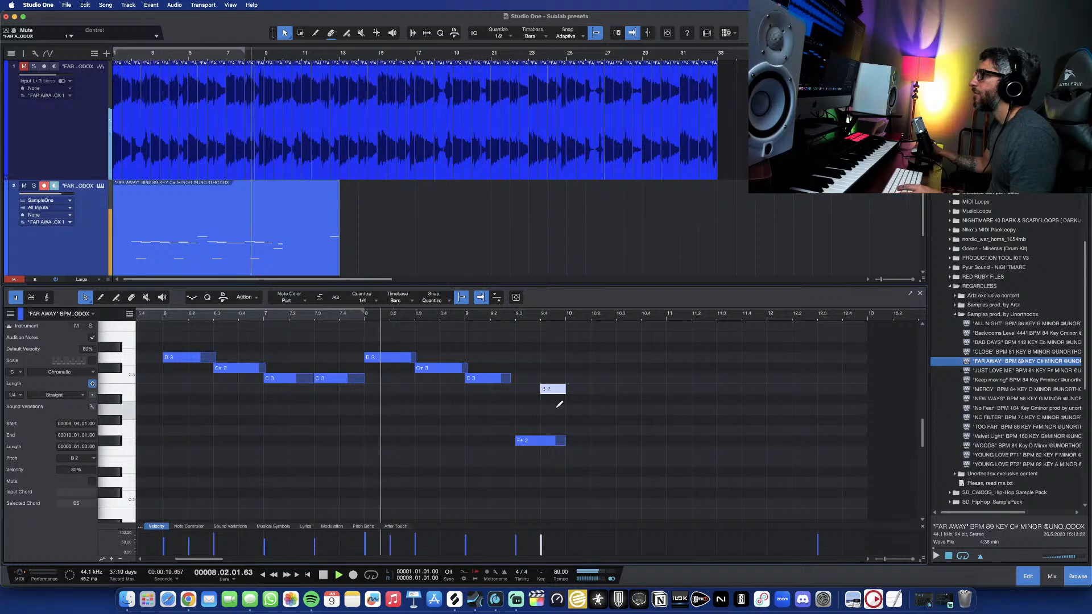
left_click_drag(557, 391, 559, 401)
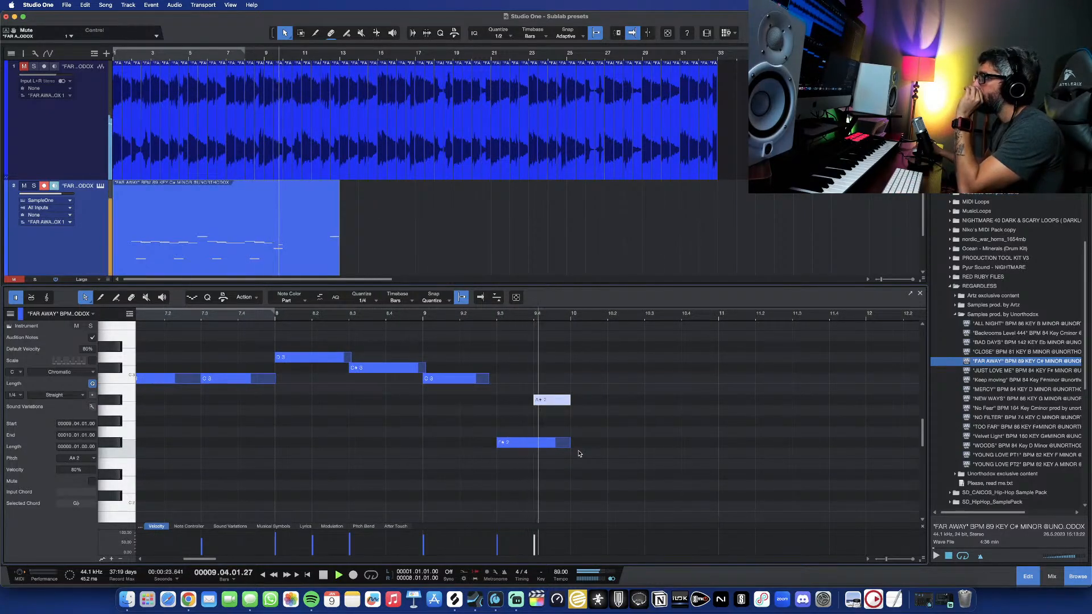
key("space")
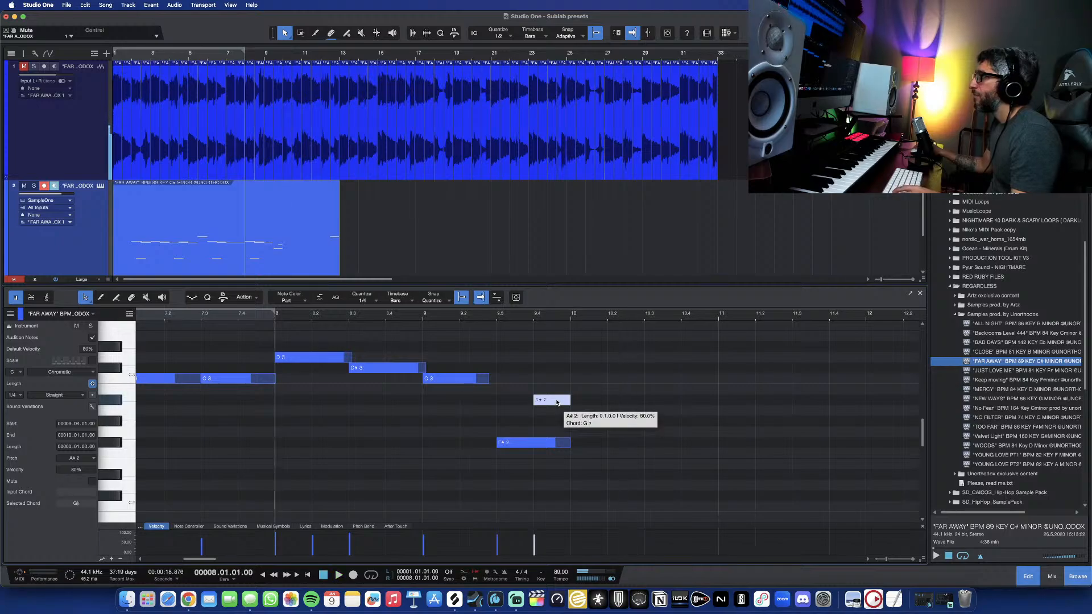
- Raise the beat 4 note of bar 9 back to B 2, and play from bar 8 to check the ending
left_click_drag(558, 400, 556, 393)
key("space")
key("w")
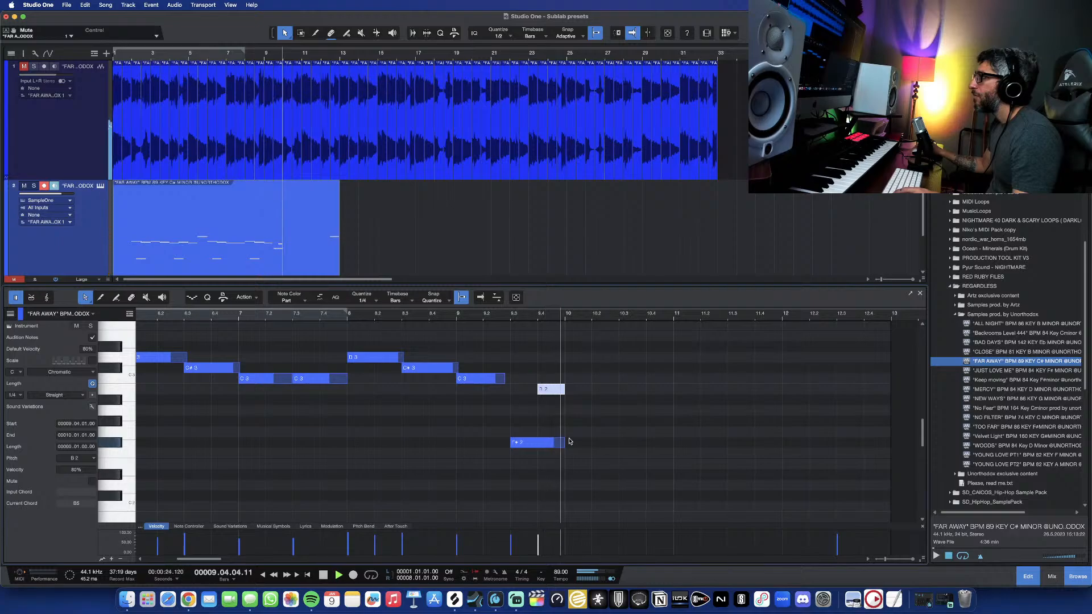
key("space")
key("w")
key("w")
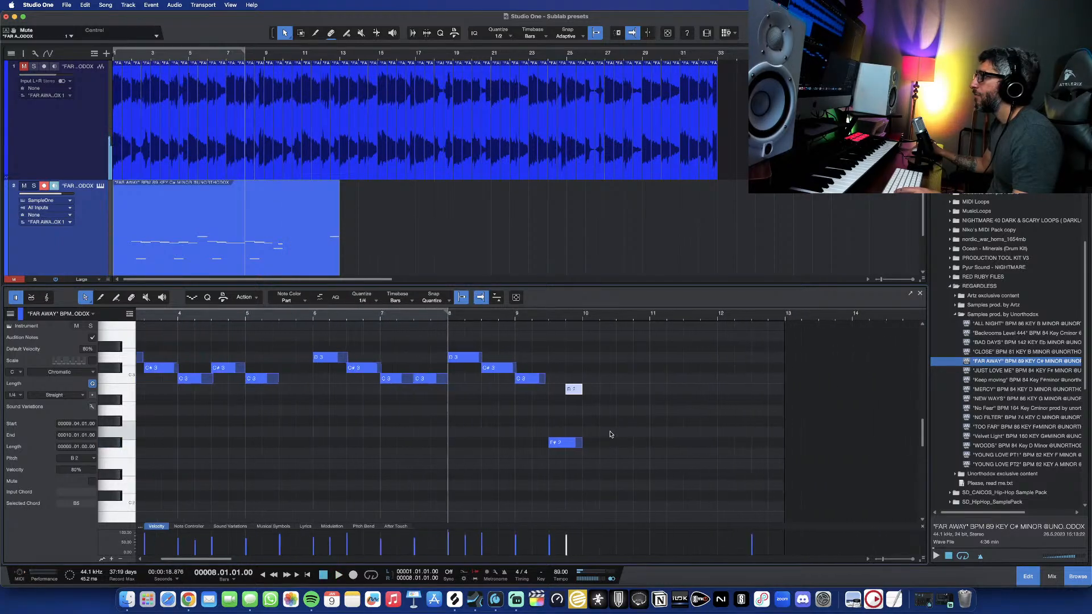
- Duplicate the upper note pattern of bars 2 to 9 into bars 10 to 17, and play from bar 8
left_click_drag(601, 333, 138, 464)
key("d")
key("space")
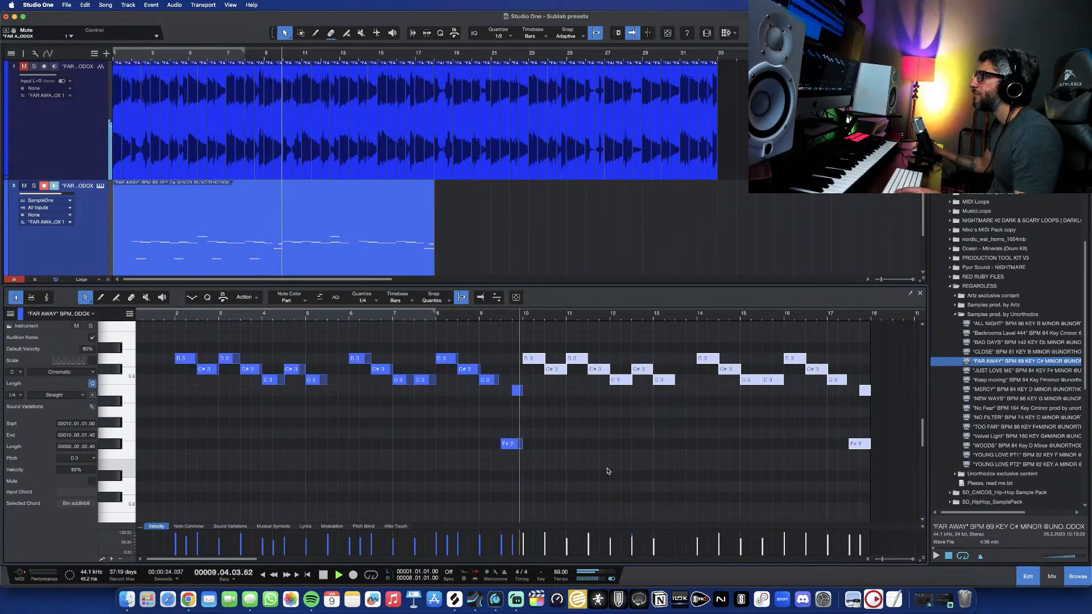
- Set the C 3 note at the start of bar 9 to two beats, replay from bar 8, and close the note editor
left_click(489, 380)
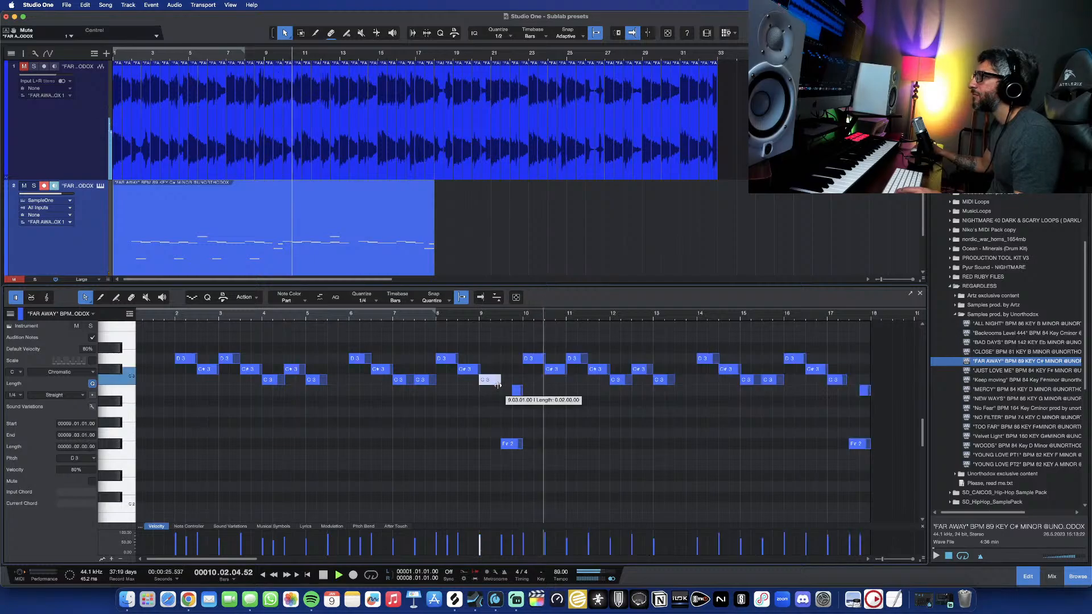
left_click(438, 314)
scroll(533, 460, "up", 3)
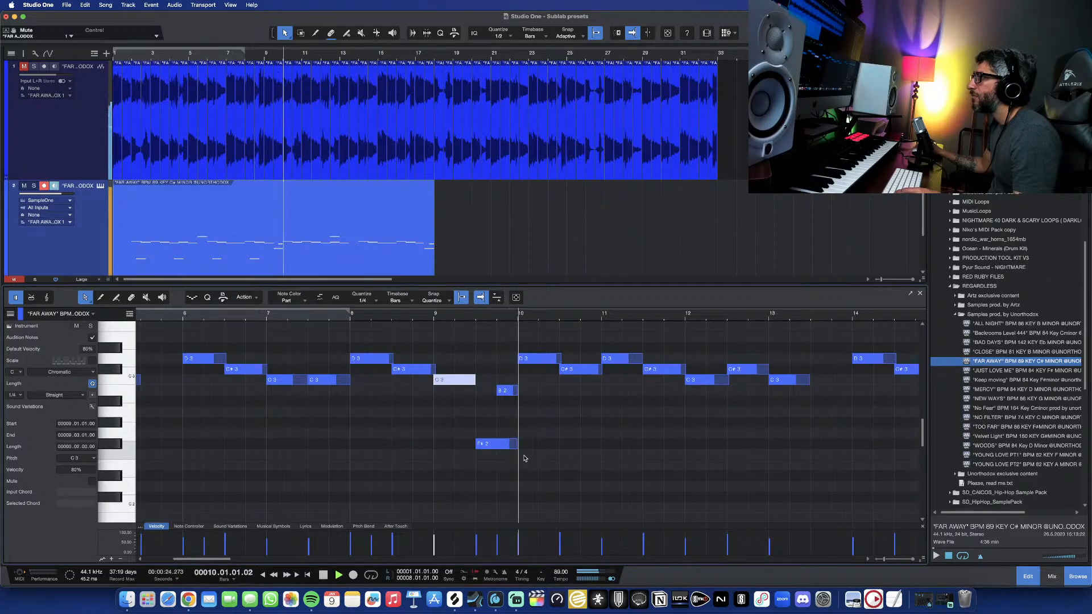
scroll(571, 447, "down", 5)
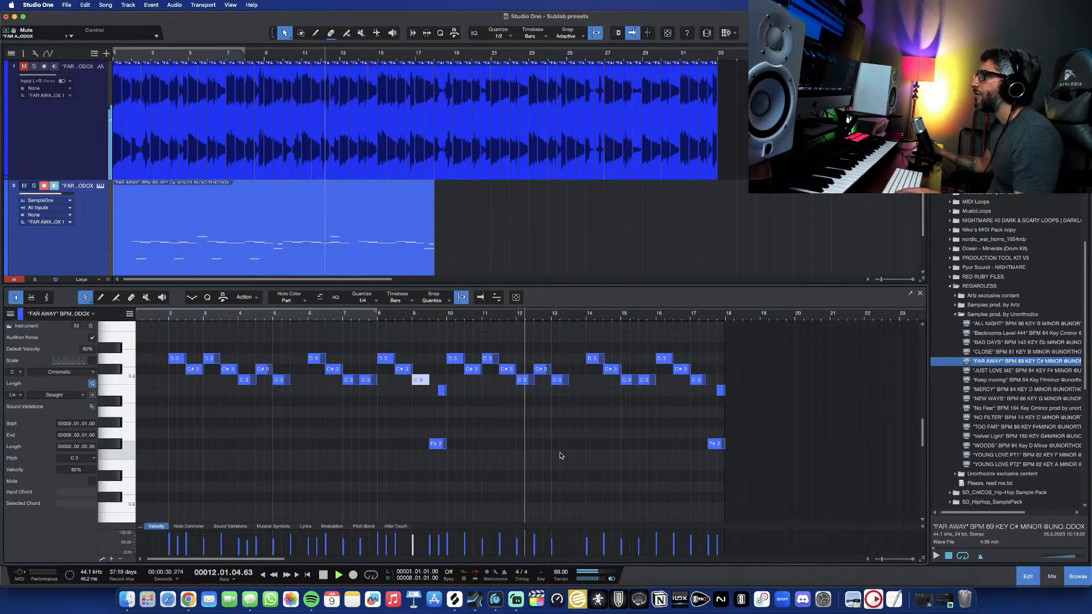
key("space")
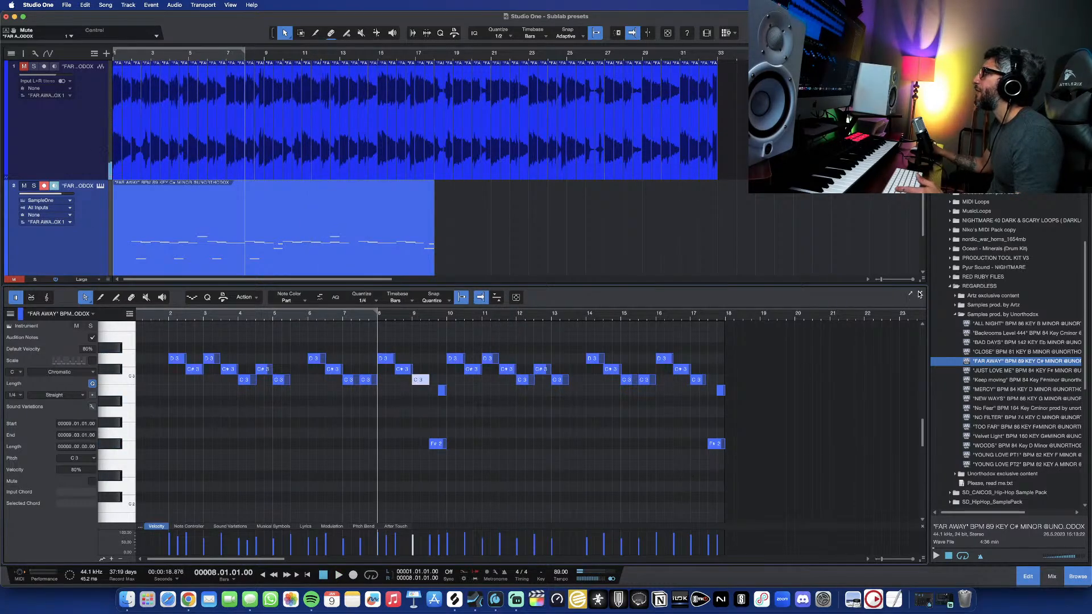
scroll(113, 241, "down", 1)
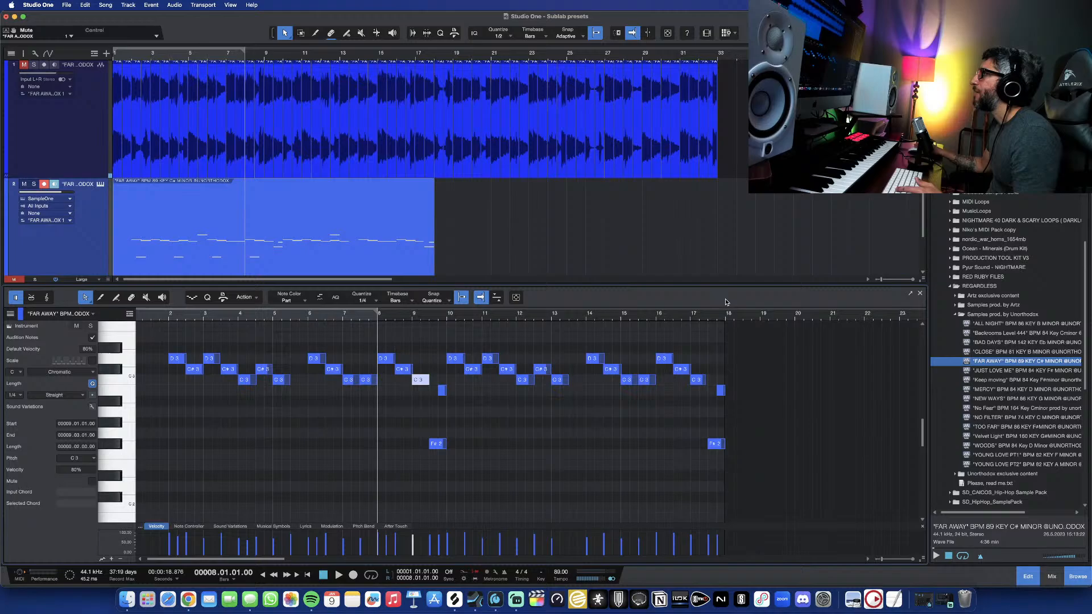
left_click(919, 295)
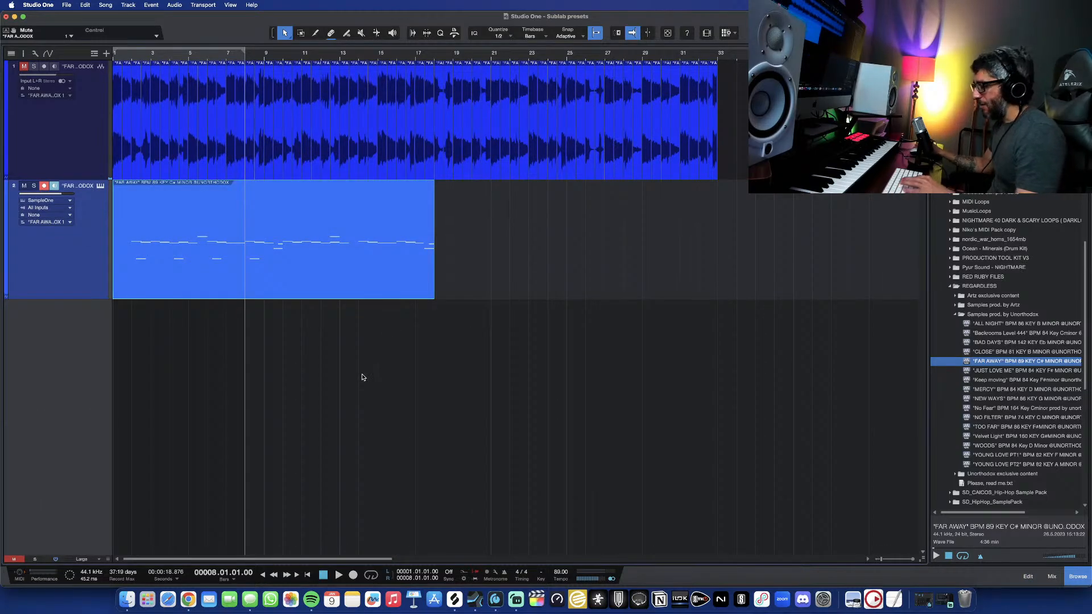
- Duplicate the four low G 1 notes and place the copies on beat 2 of bars 10, 12, 14 and 16 during playback
double_click(320, 264)
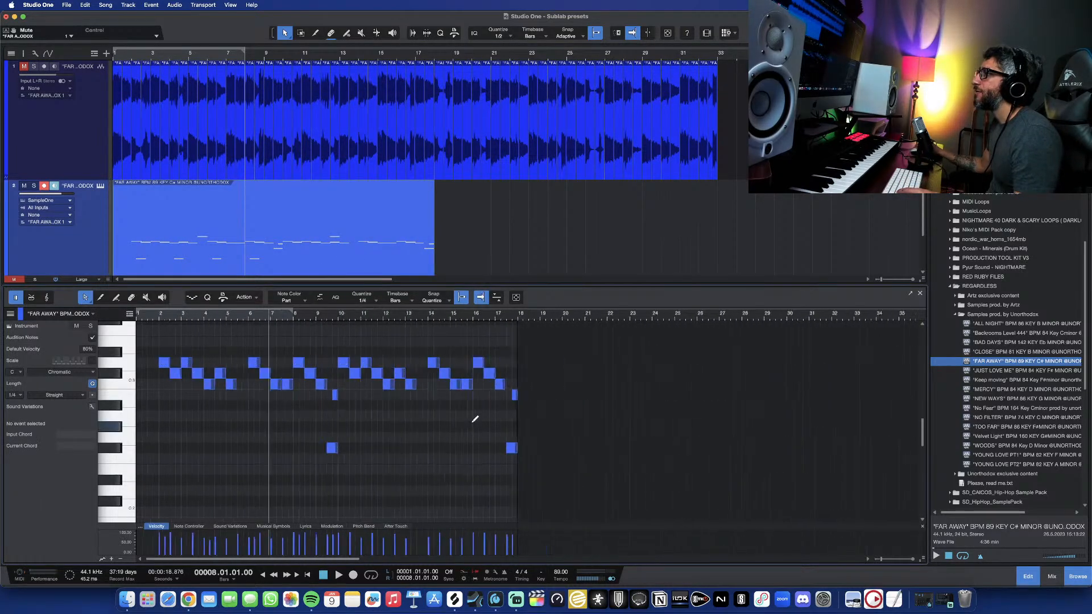
scroll(423, 457, "down", 3)
left_click_drag(347, 433, 137, 502)
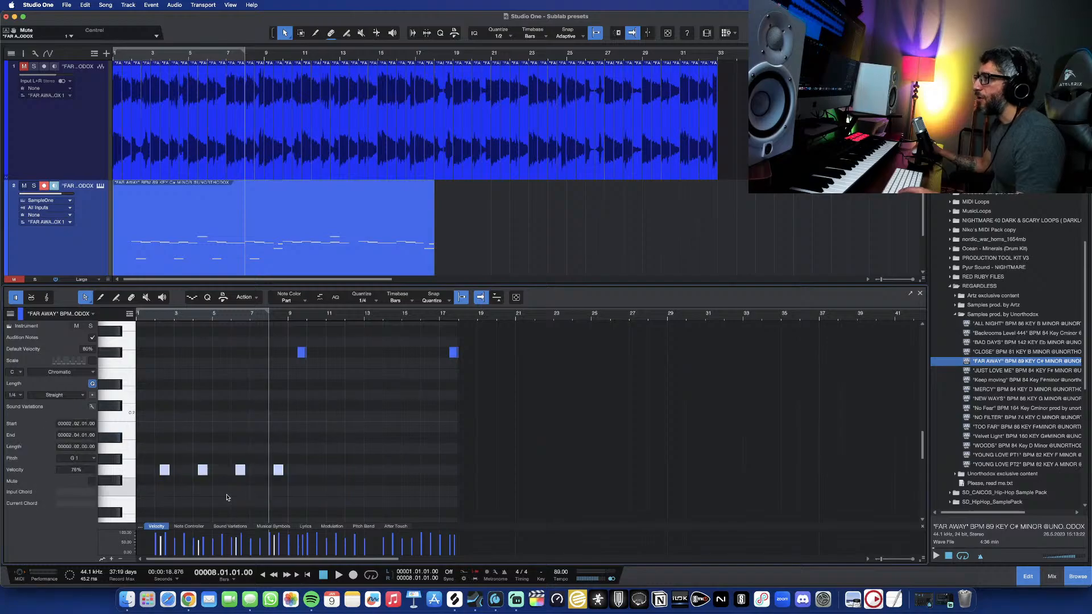
key("d")
scroll(314, 477, "up", 3)
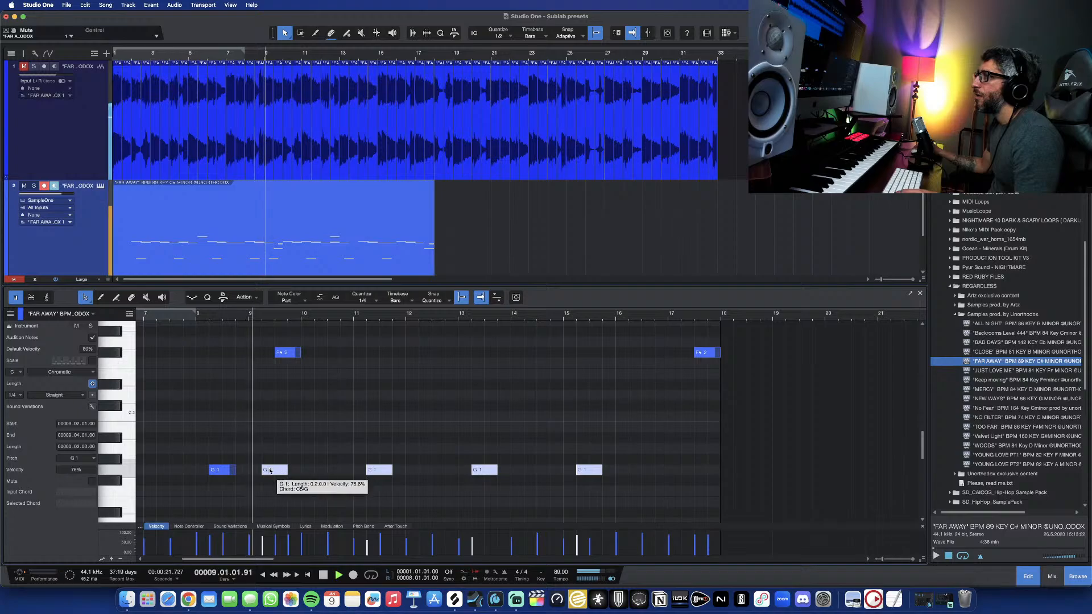
left_click_drag(271, 471, 316, 472)
left_click_drag(271, 472, 323, 472)
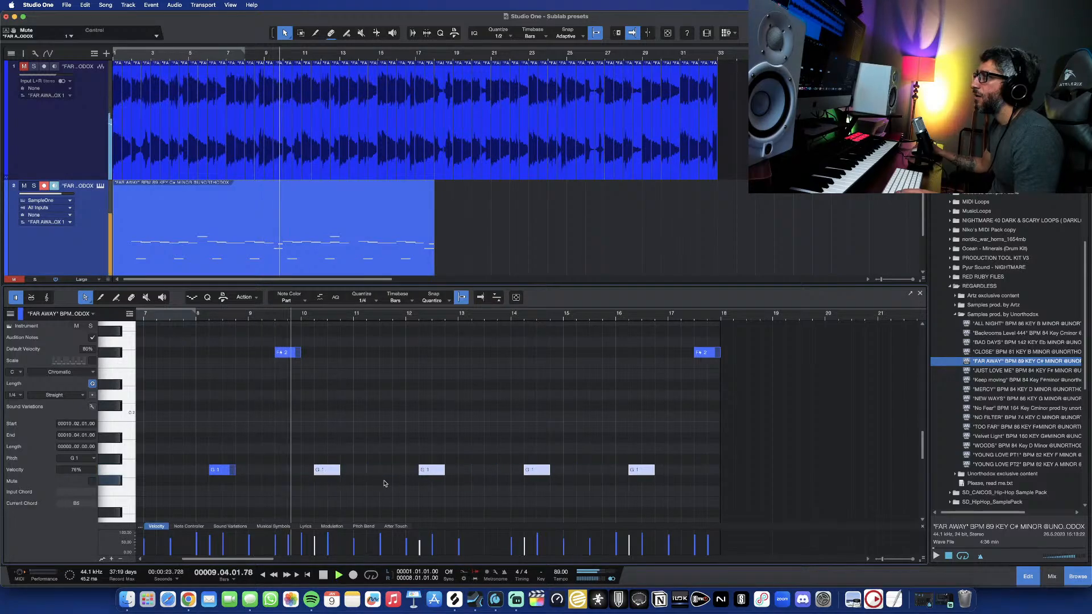
scroll(407, 484, "down", 2)
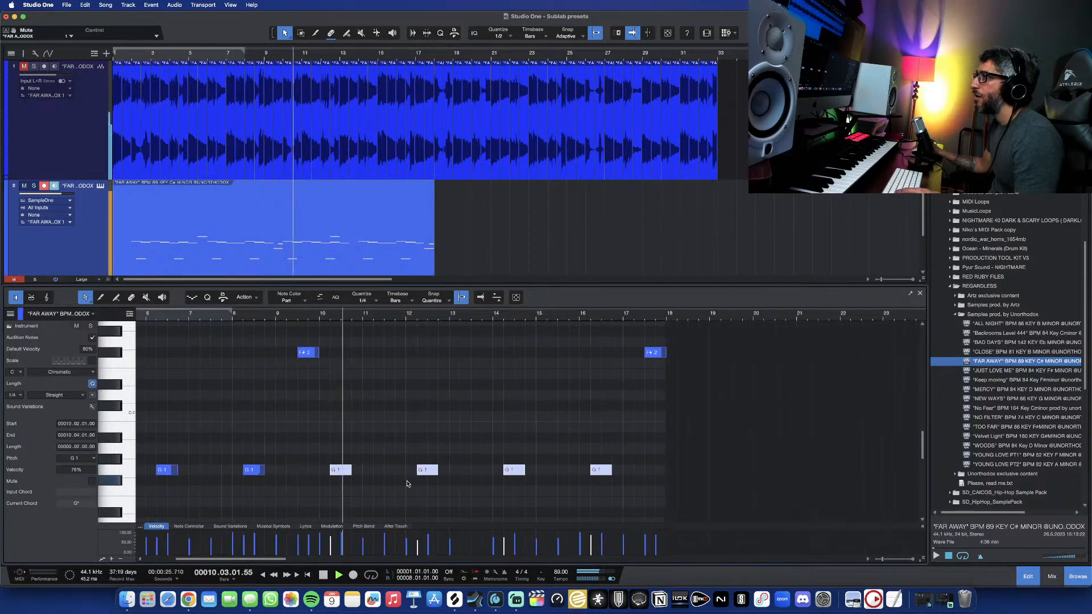
- Listen to the duplicated pattern through to the end of bar 17, and reopen the part in the note editor
left_click(921, 292)
scroll(267, 407, "up", 3)
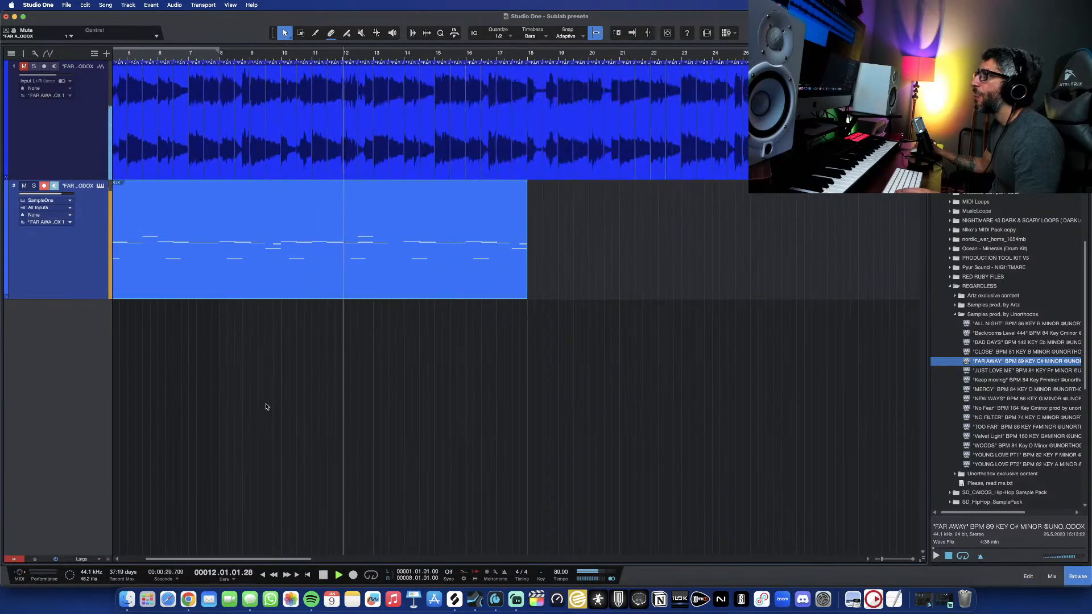
scroll(267, 407, "left", 3)
scroll(269, 400, "down", 2)
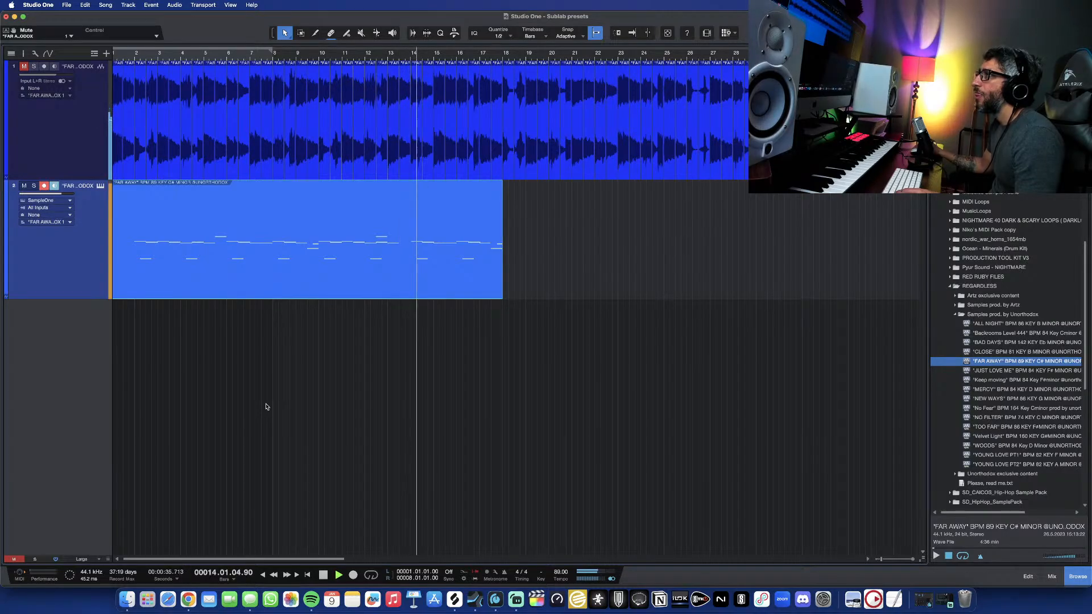
double_click(391, 277)
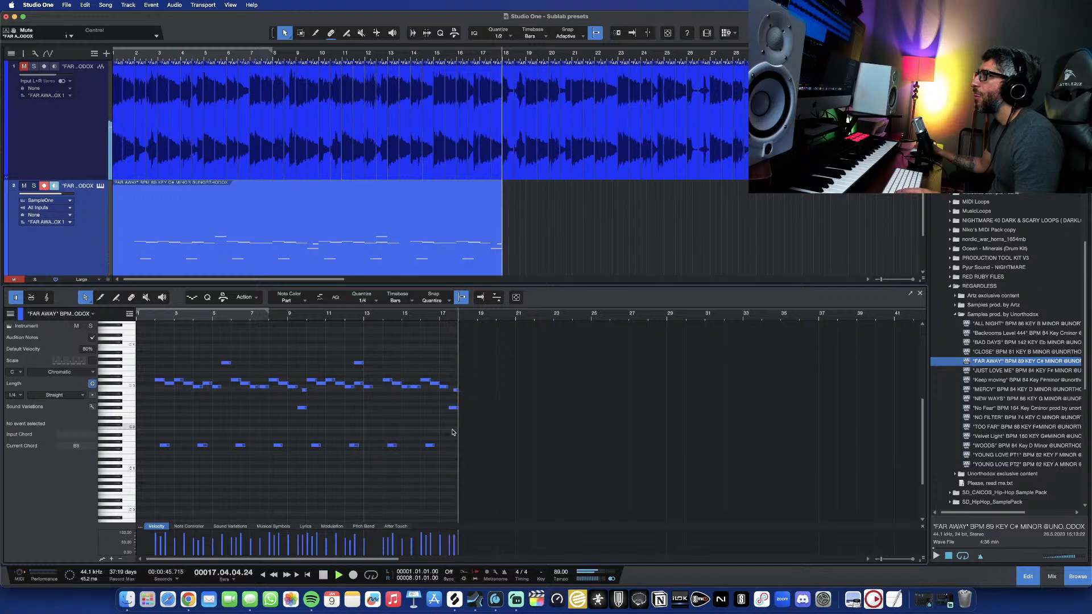
key("space")
scroll(151, 326, "up", 1)
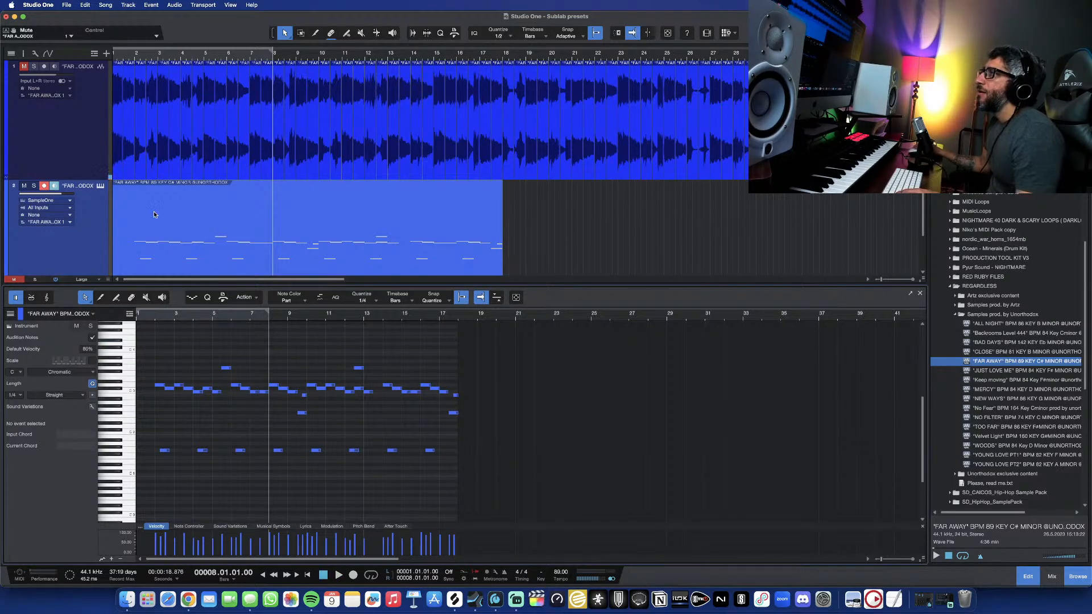
- Trim the empty first bar off the SampleOne part, start the part at bar 1, and play from the beginning
mouse_move(116, 209)
left_mouse_down()
mouse_move(159, 211)
mouse_move(137, 215)
left_mouse_up()
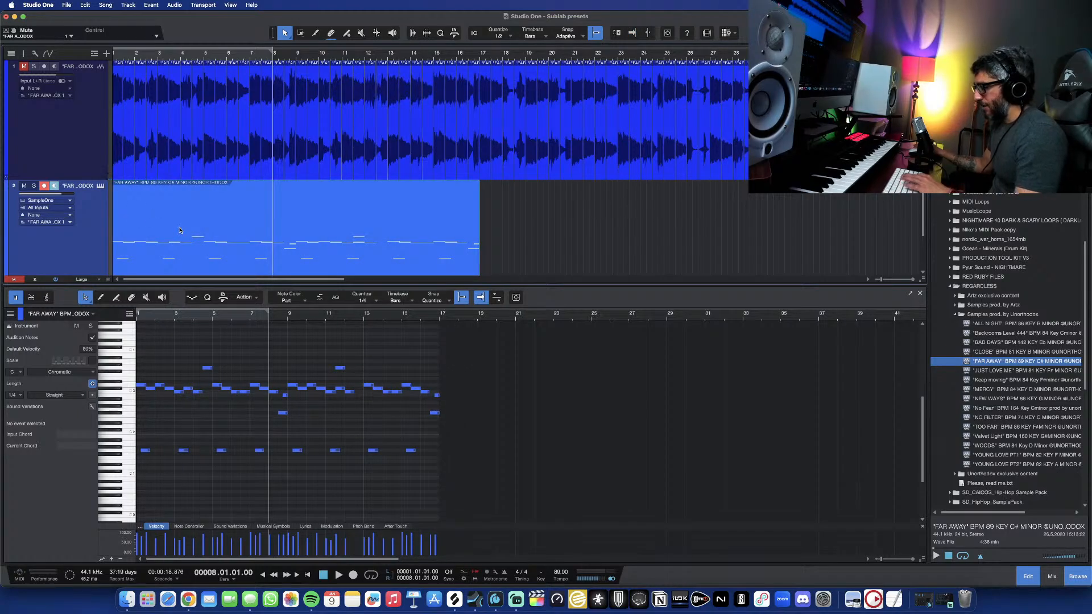
key("comma")
key("space")
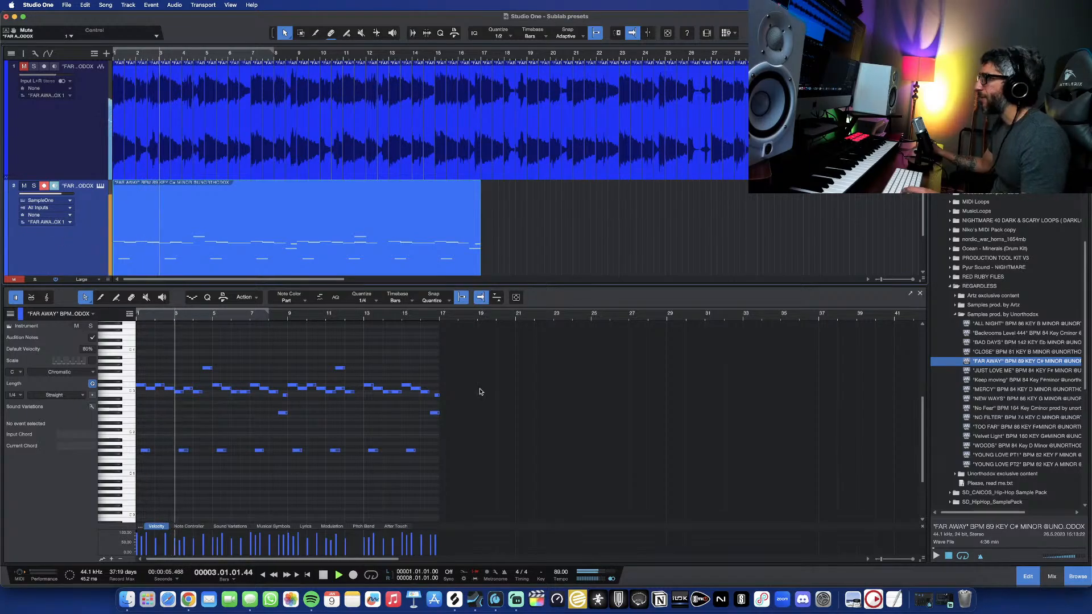
- Add a Pro EQ to the SampleOne channel in the mix console, and set its low cut to 131 Hz
key("F3")
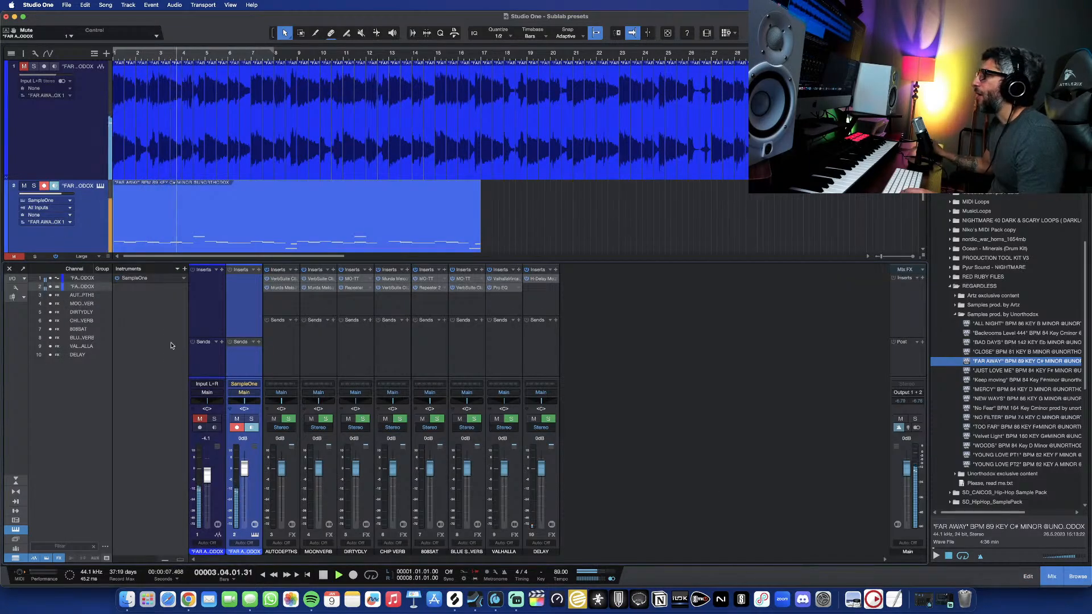
left_click(252, 320)
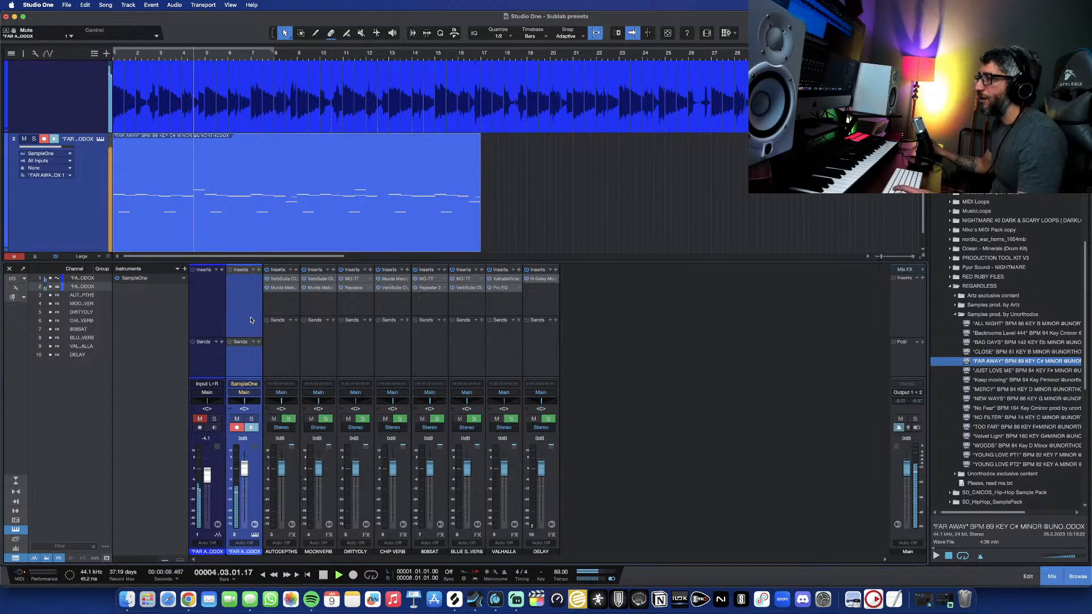
key("shift+e")
left_click_drag(405, 185, 475, 187)
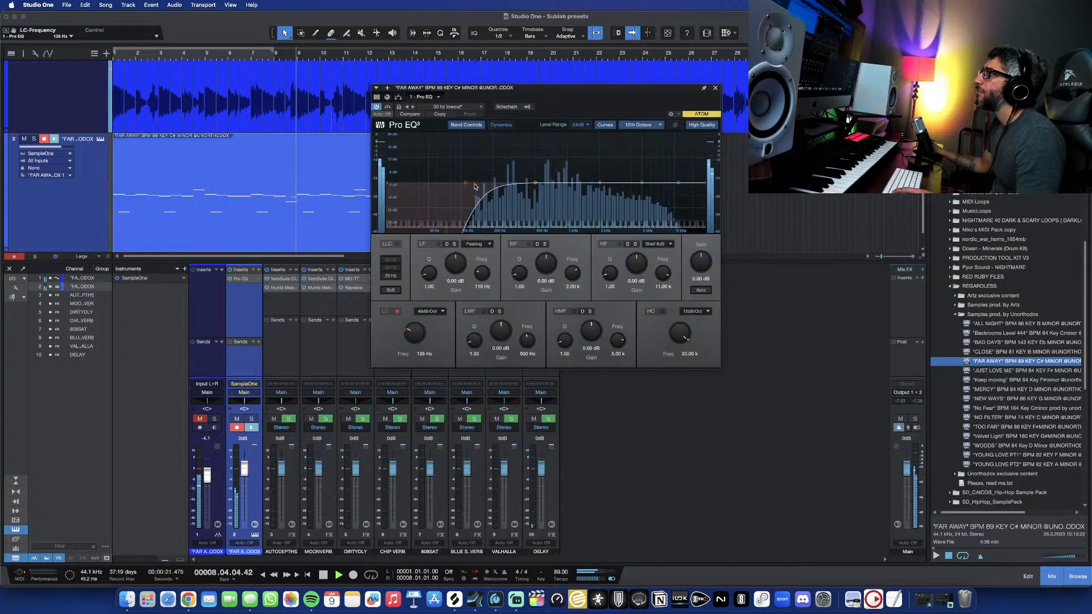
left_click_drag(475, 187, 473, 186)
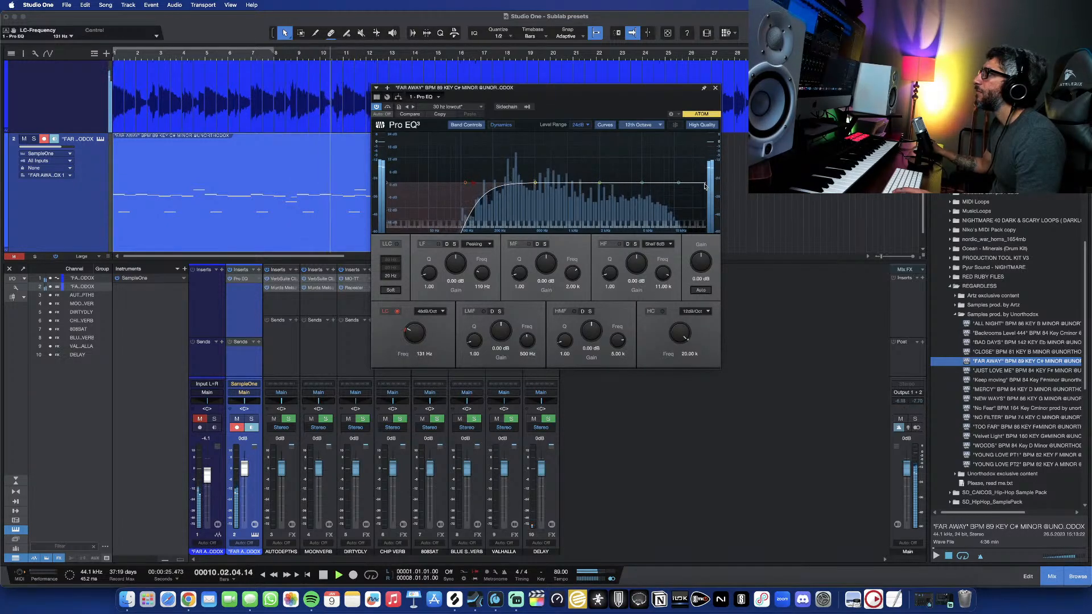
- Add a 48 dB/Oct high cut at about 9.06 kHz in the Pro EQ, play from the start, and close the mix console
left_click_drag(707, 183, 660, 183)
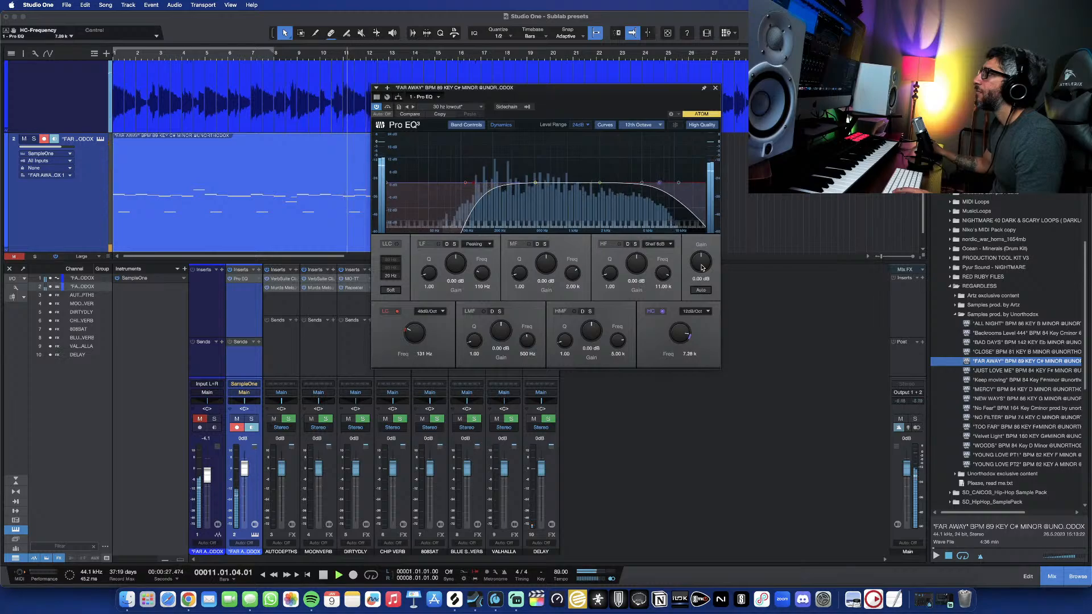
left_click(694, 311)
left_click(708, 359)
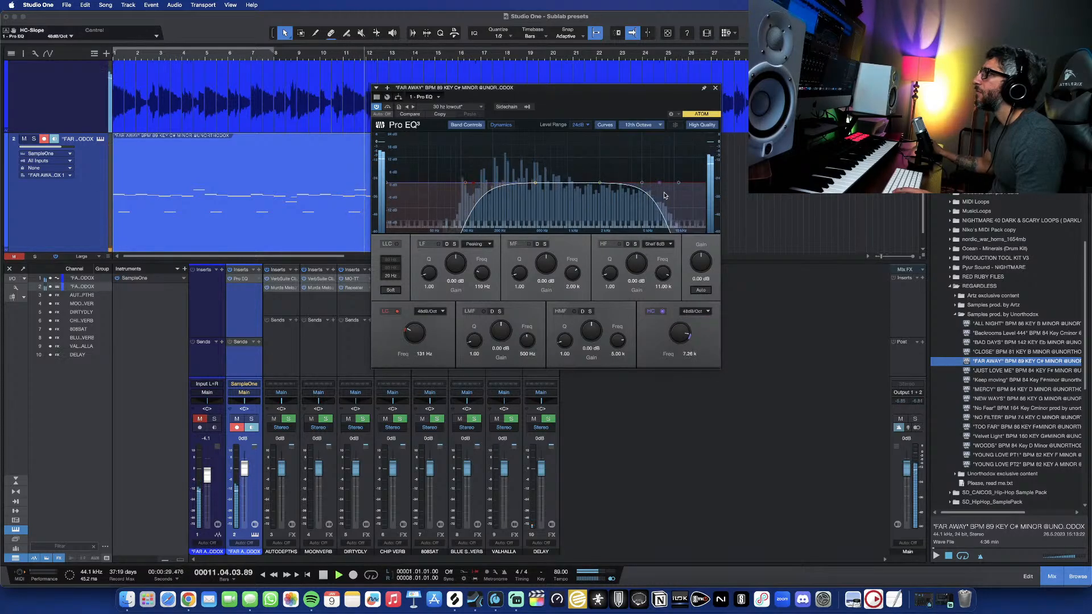
left_click_drag(659, 183, 669, 186)
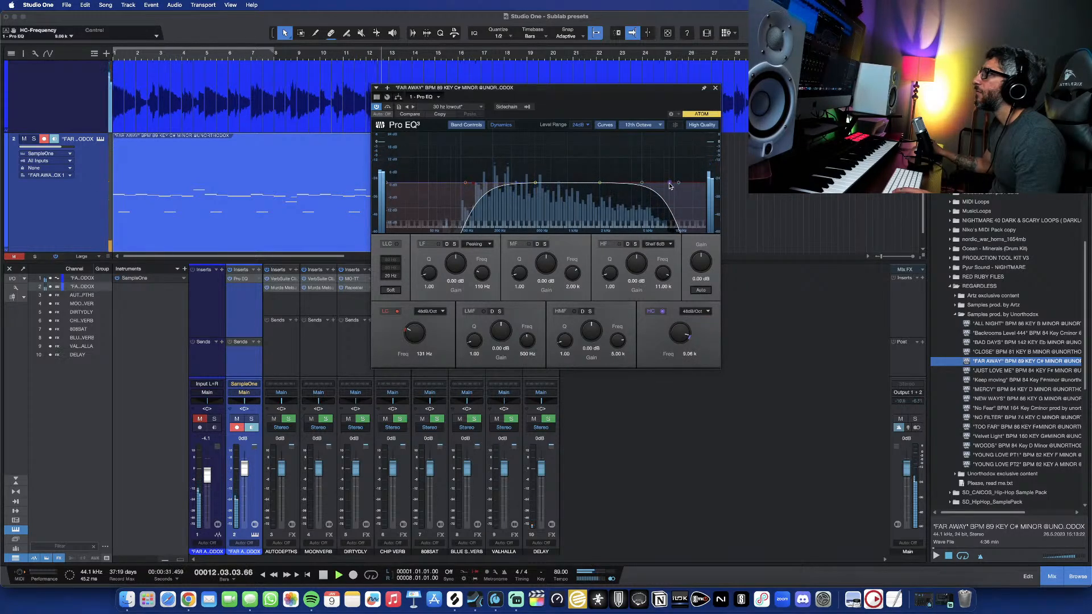
key("space")
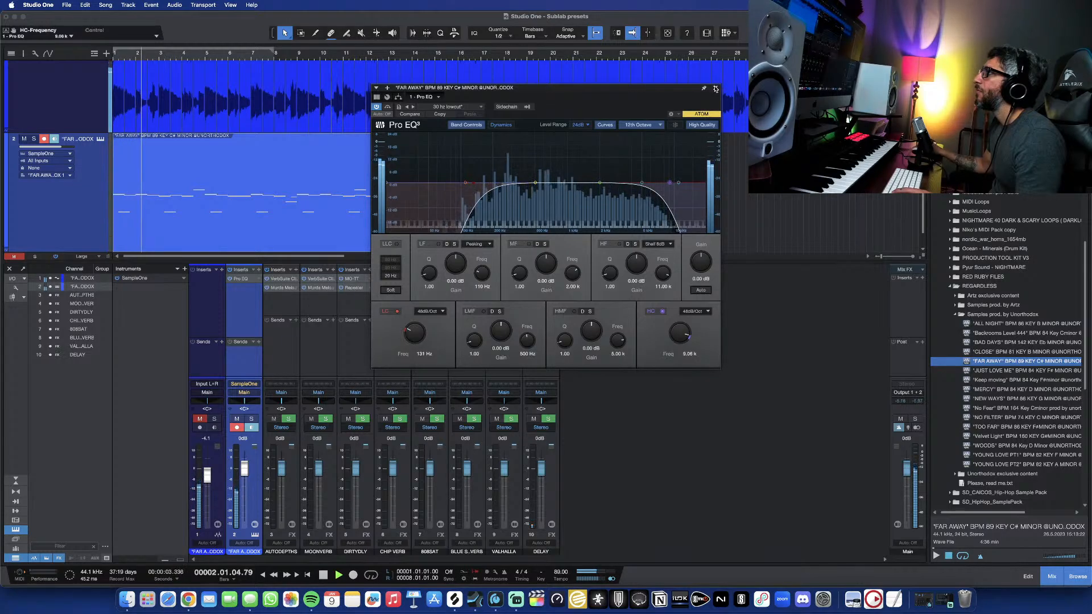
left_click(715, 88)
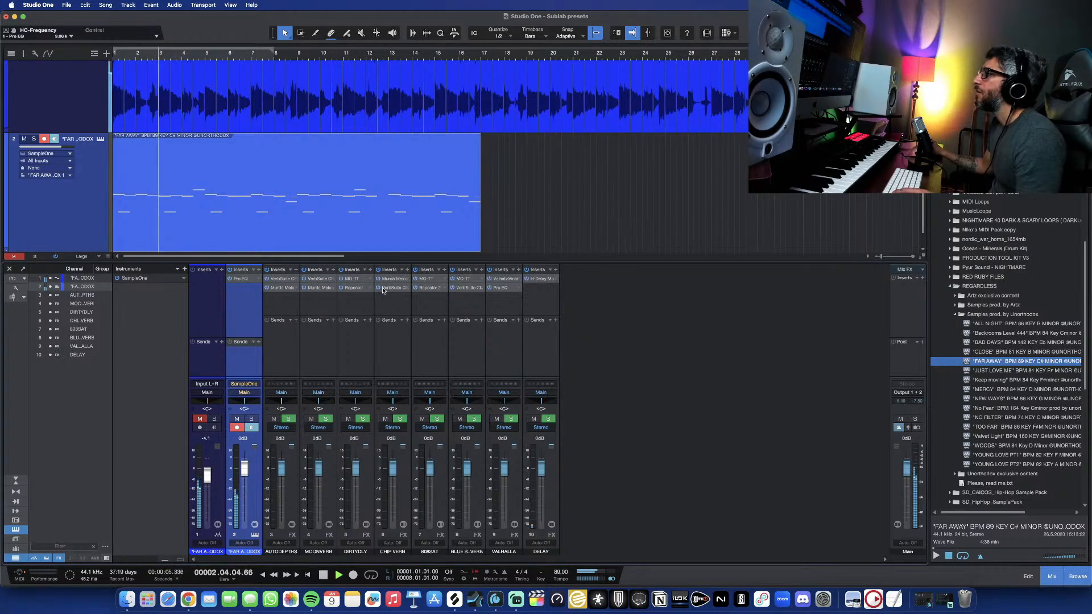
left_click(9, 269)
key("space")
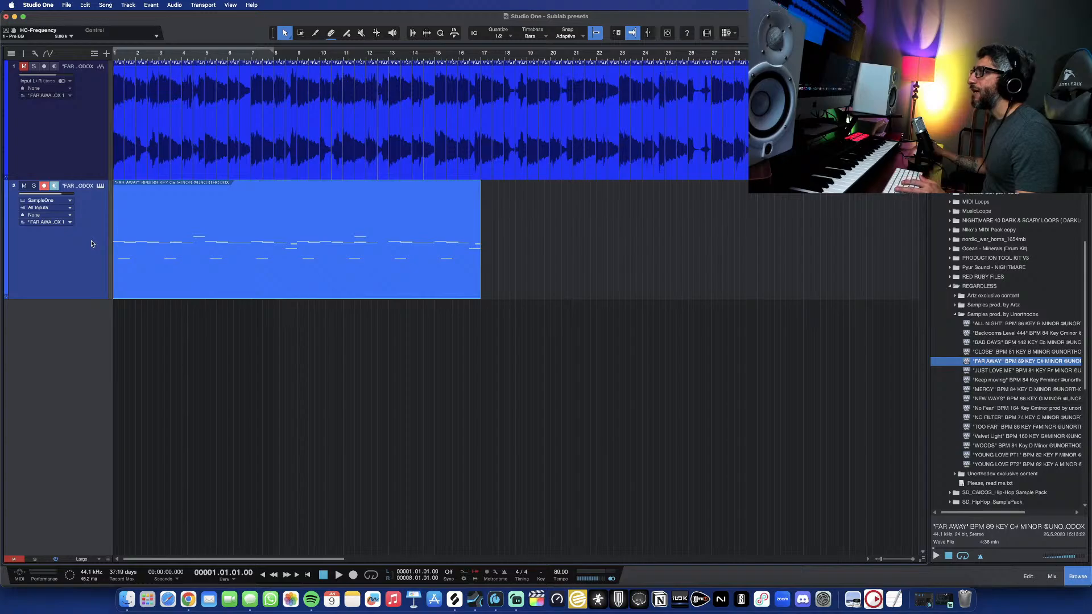
left_click(101, 187)
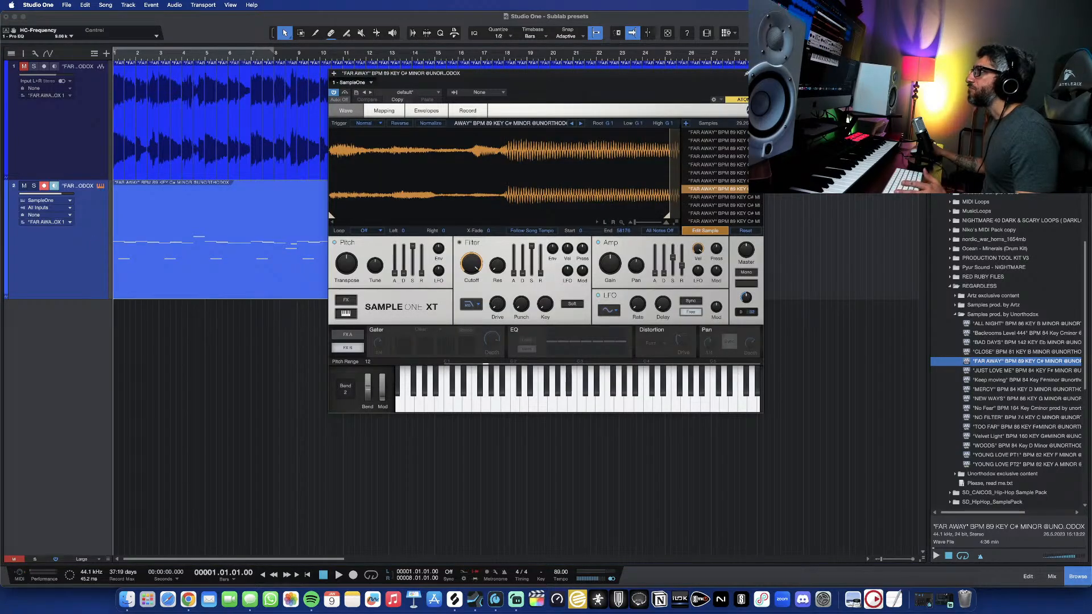
left_click(100, 188)
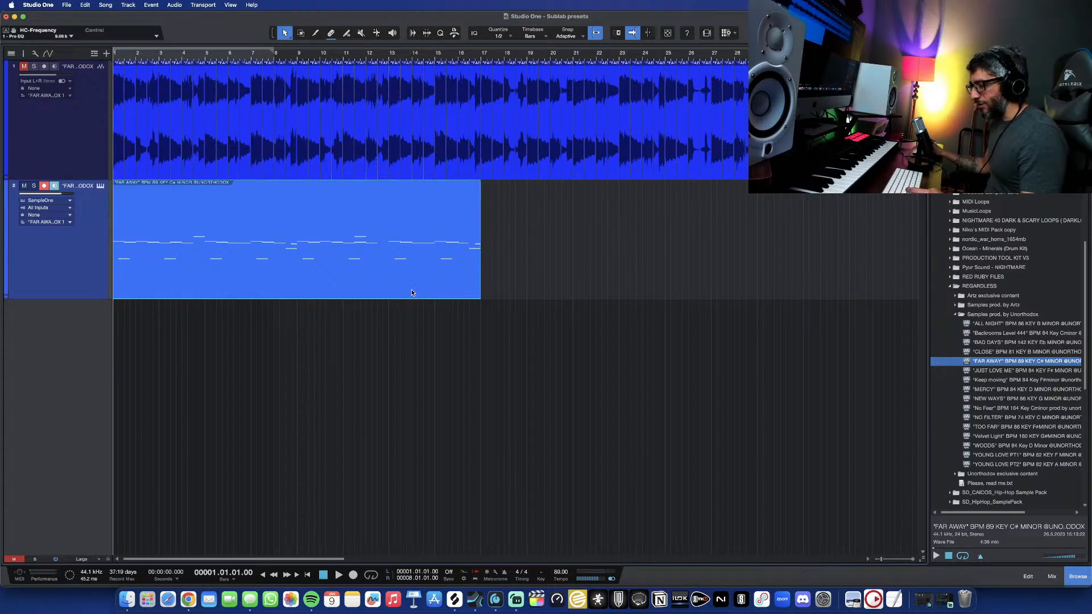
right_click(358, 290)
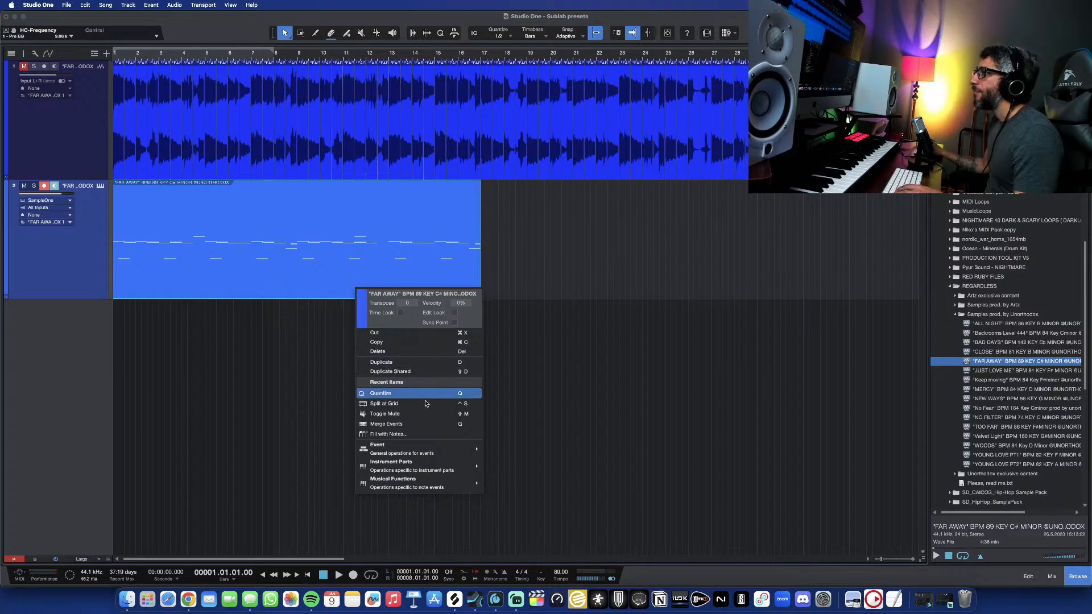
left_click(103, 305)
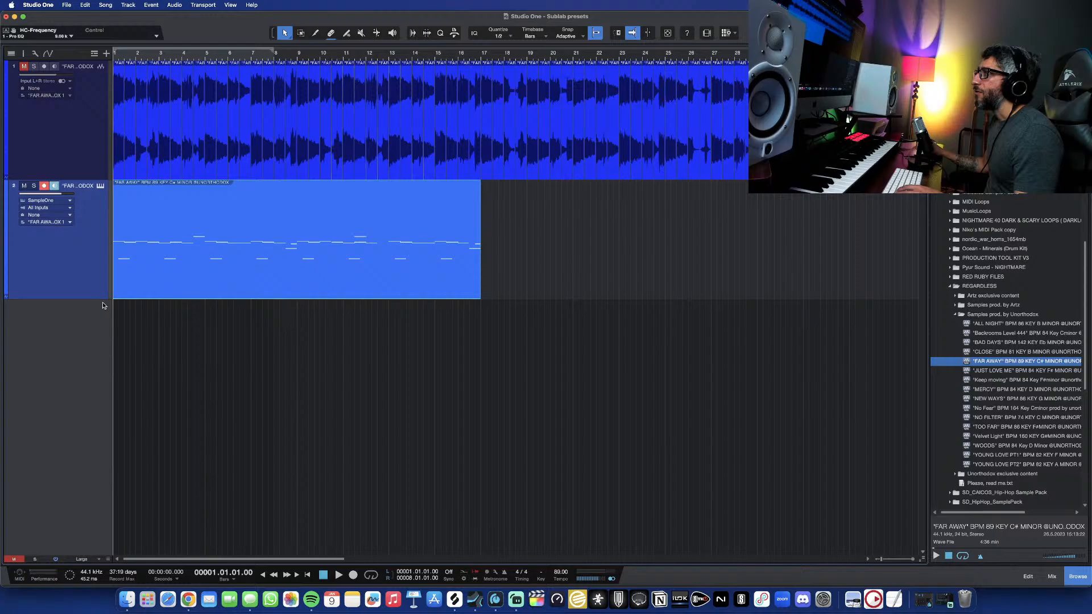
- Transform the SampleOne track to audio with rendered inserts, preserved instrument track state, instrument removal and a 10 sec maximum auto tail
right_click(79, 269)
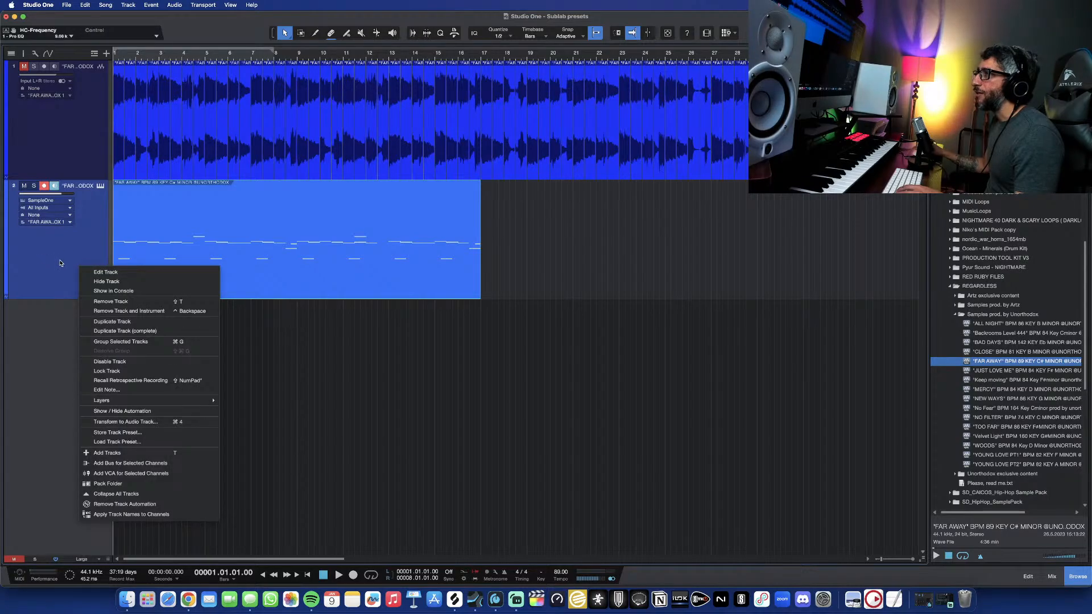
left_click(150, 422)
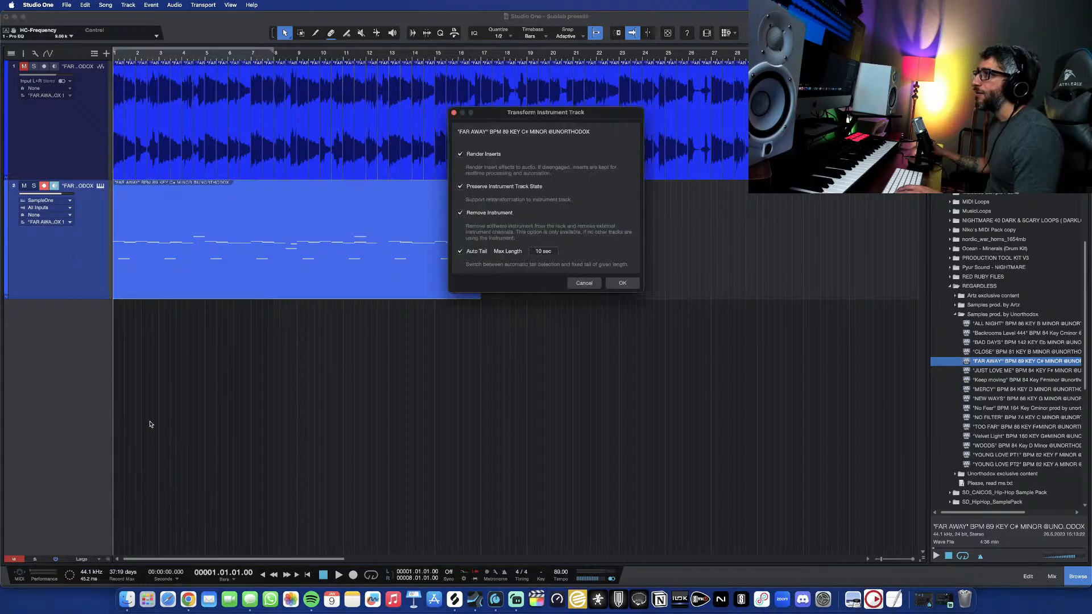
left_click(620, 283)
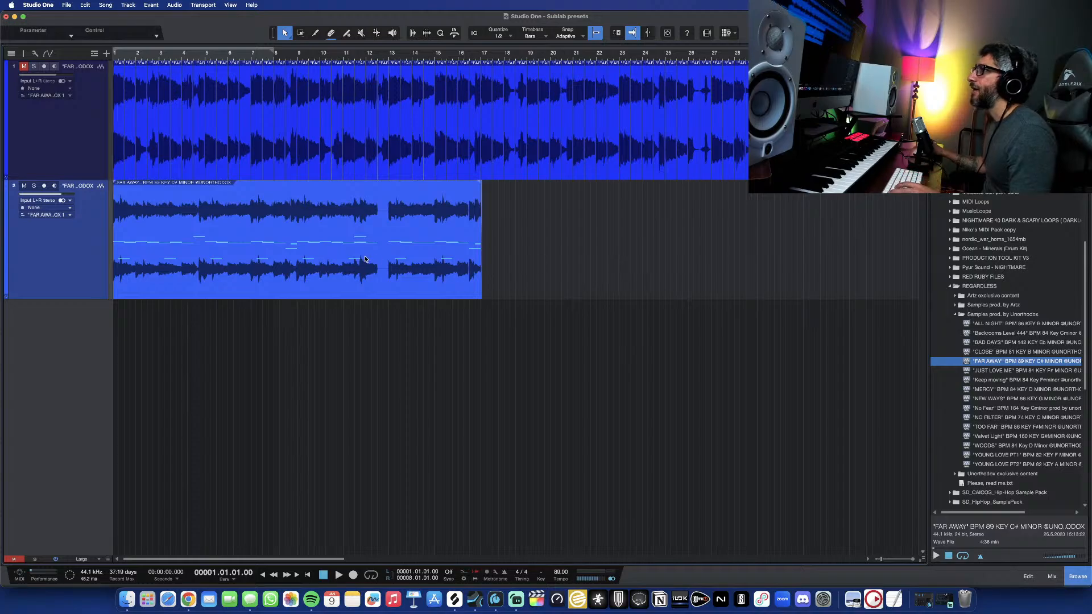
- Play the rendered sample, transpose its audio event to -2 in the inspector, and play it again from the start
key("space")
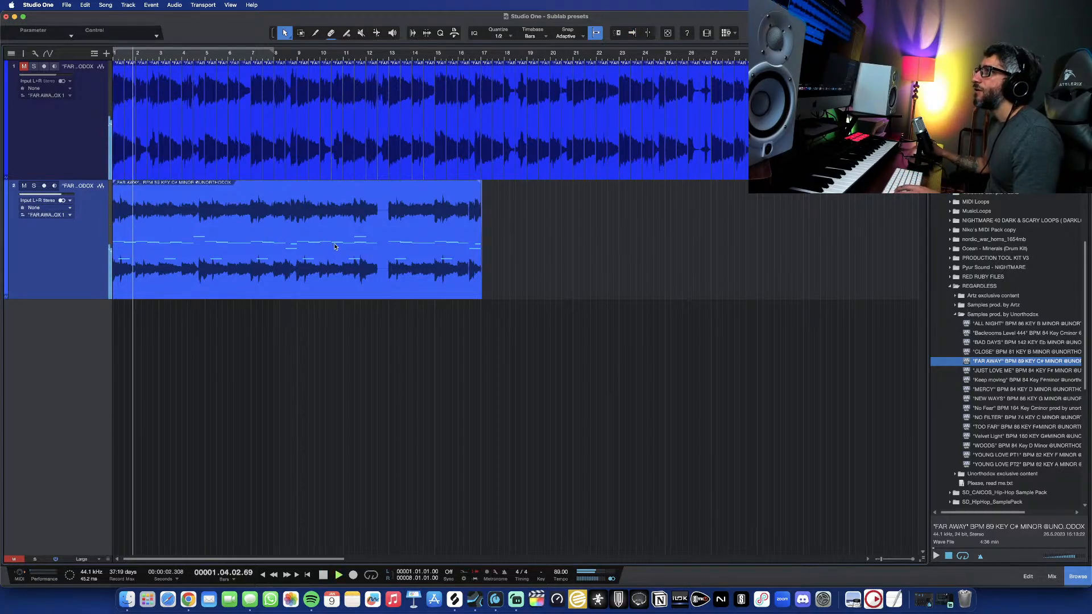
key("space")
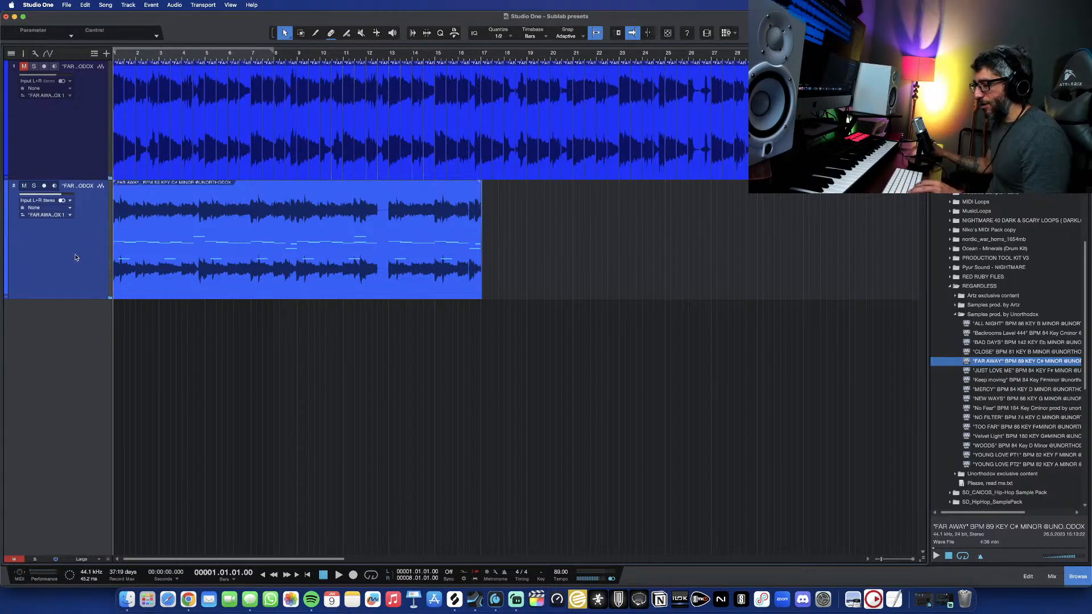
key("F4")
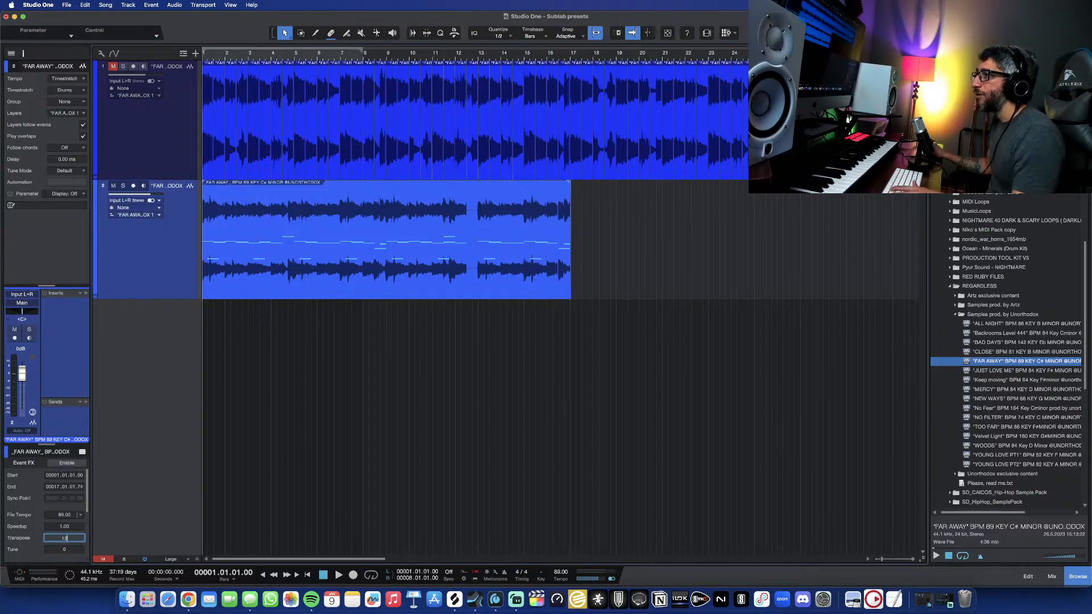
key("BackSpace")
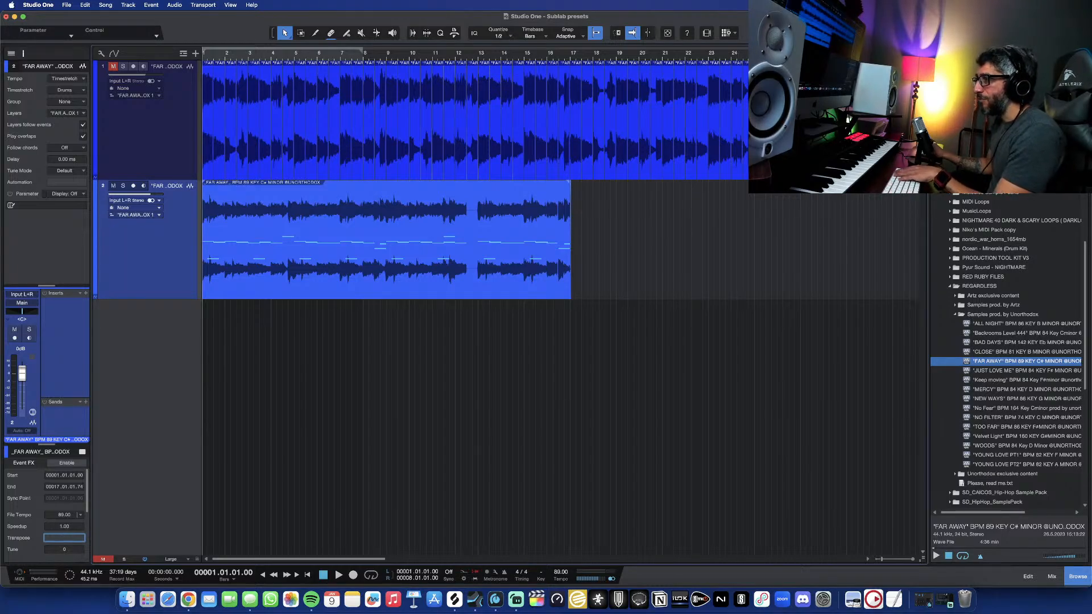
type("-2")
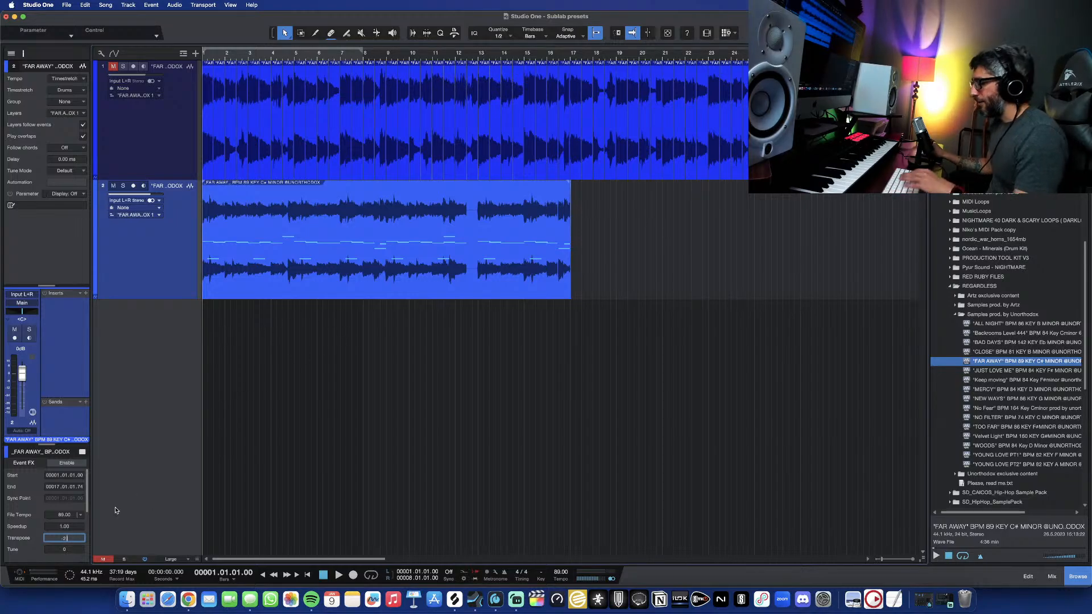
key("Return")
key("space")
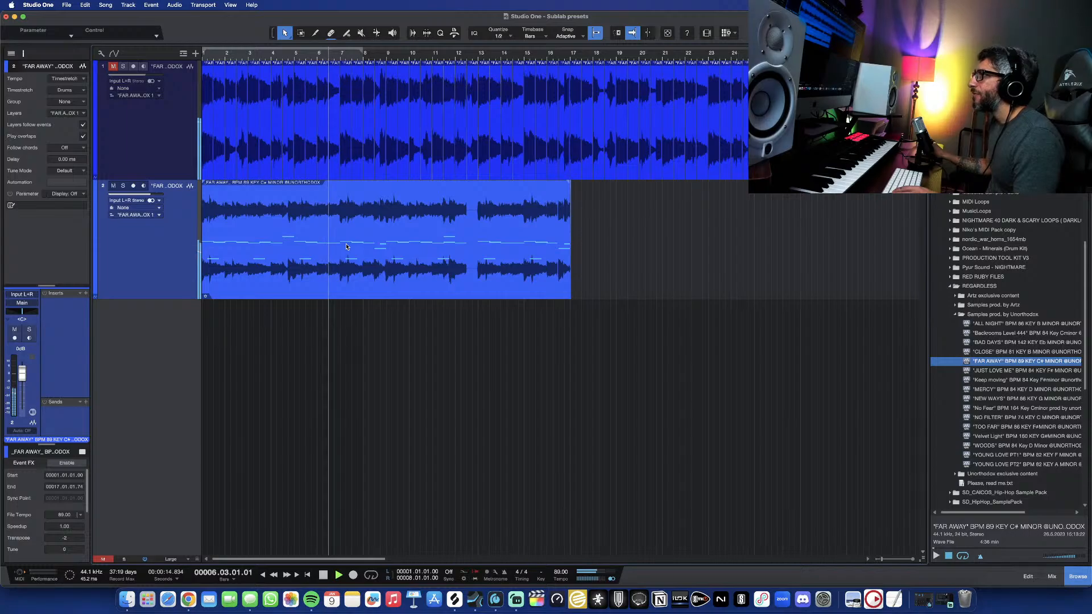
key("space")
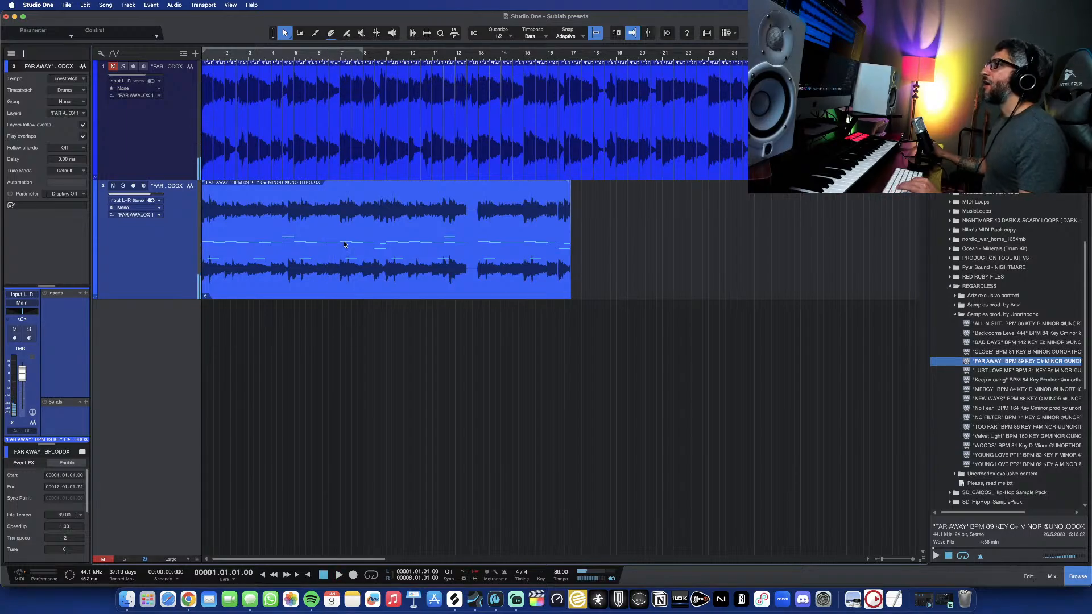
- Duplicate the transposed sample track complete with its audio event
left_click(283, 247)
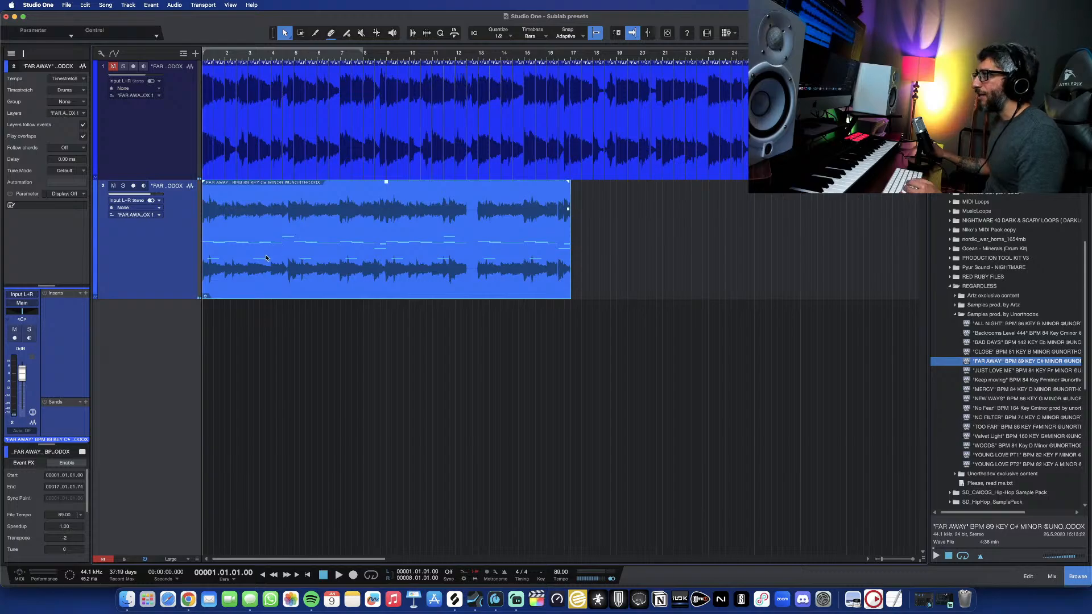
right_click(189, 261)
left_click(234, 321)
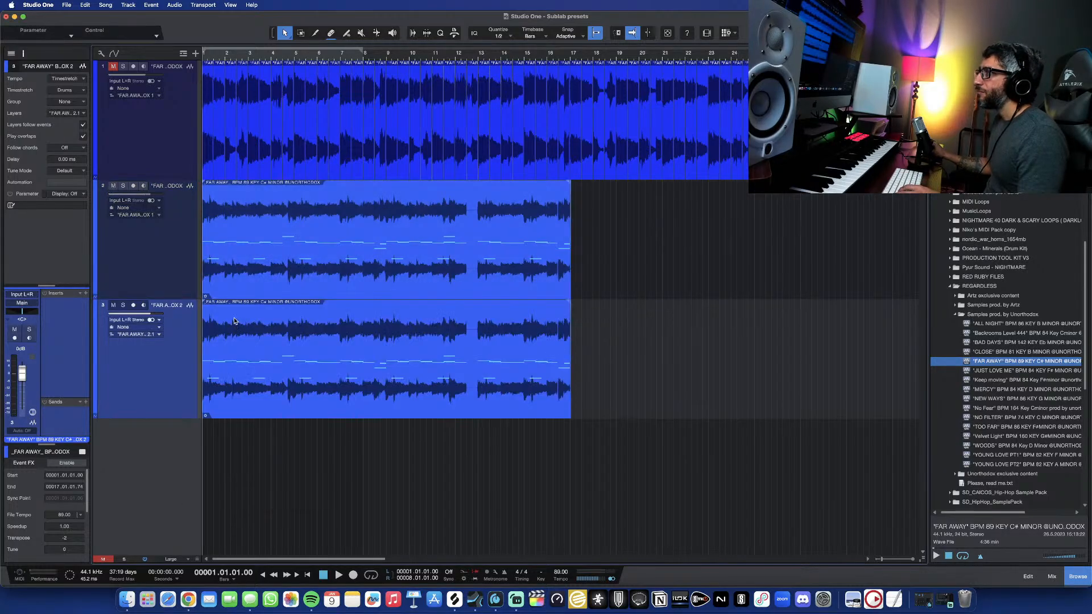
- Try reversing the duplicate track's whole event, play it from the start, and undo the reversal
left_click(341, 346)
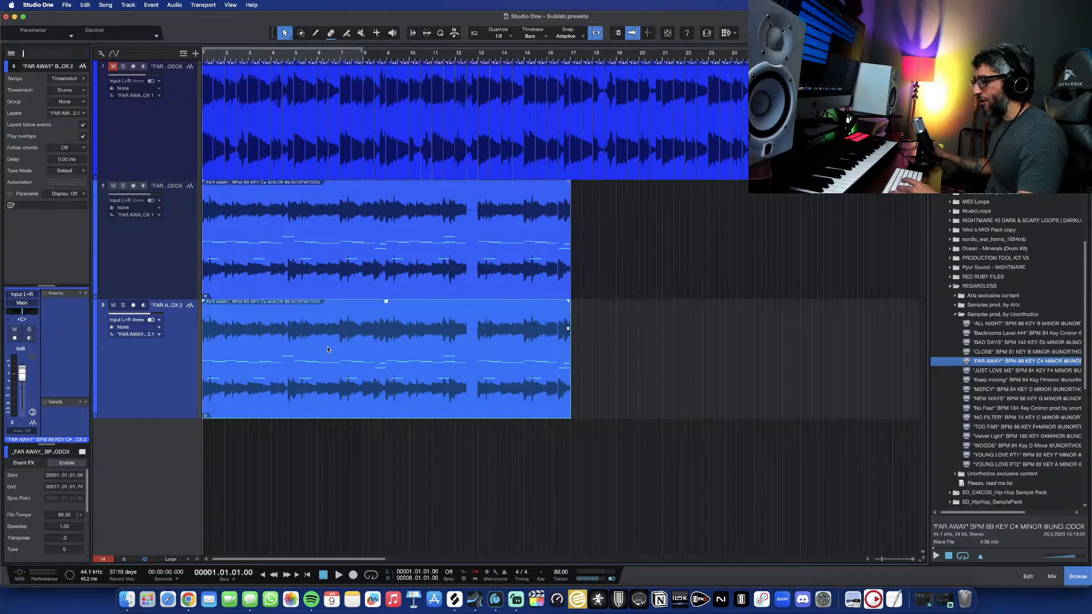
key("super+r")
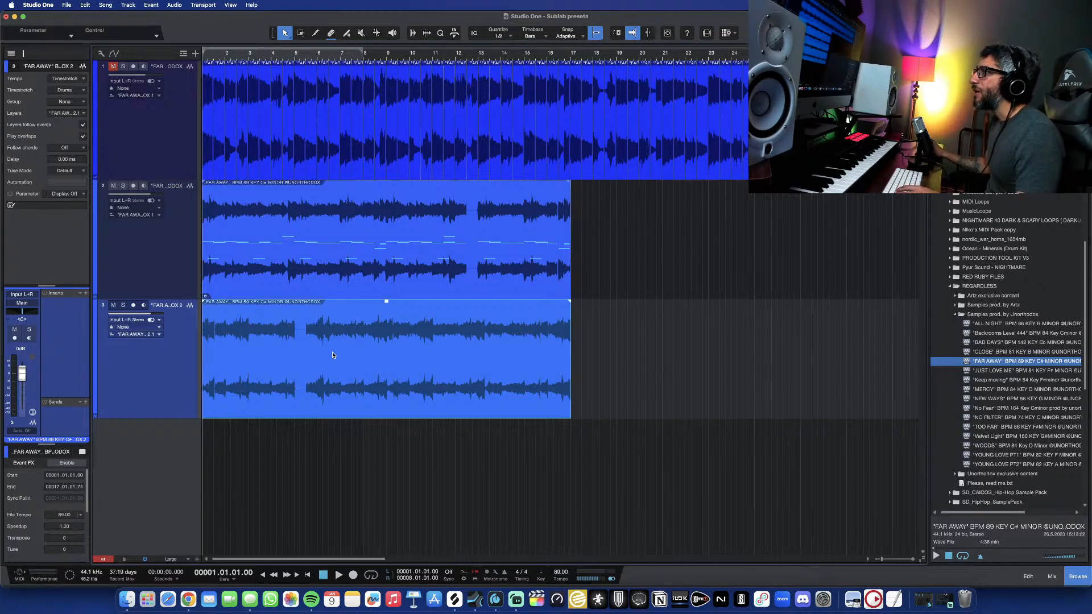
key("space")
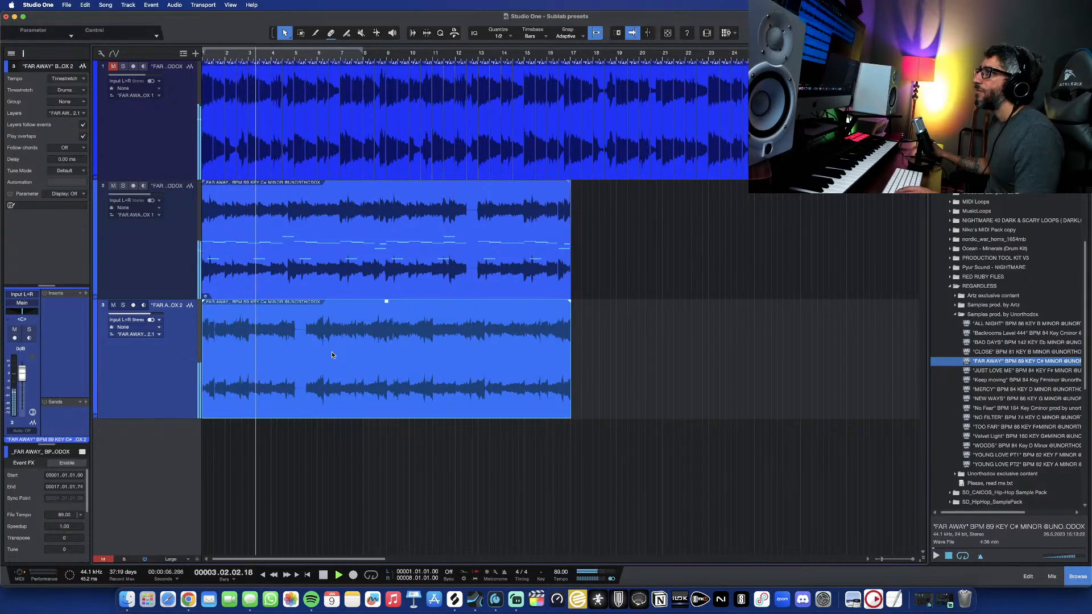
key("space")
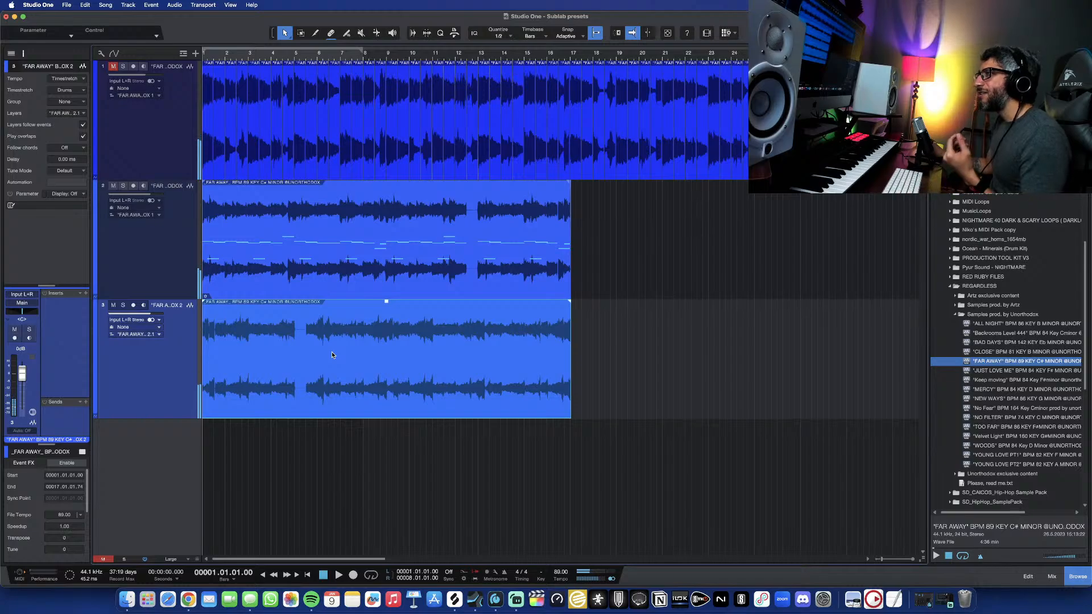
key("super+z")
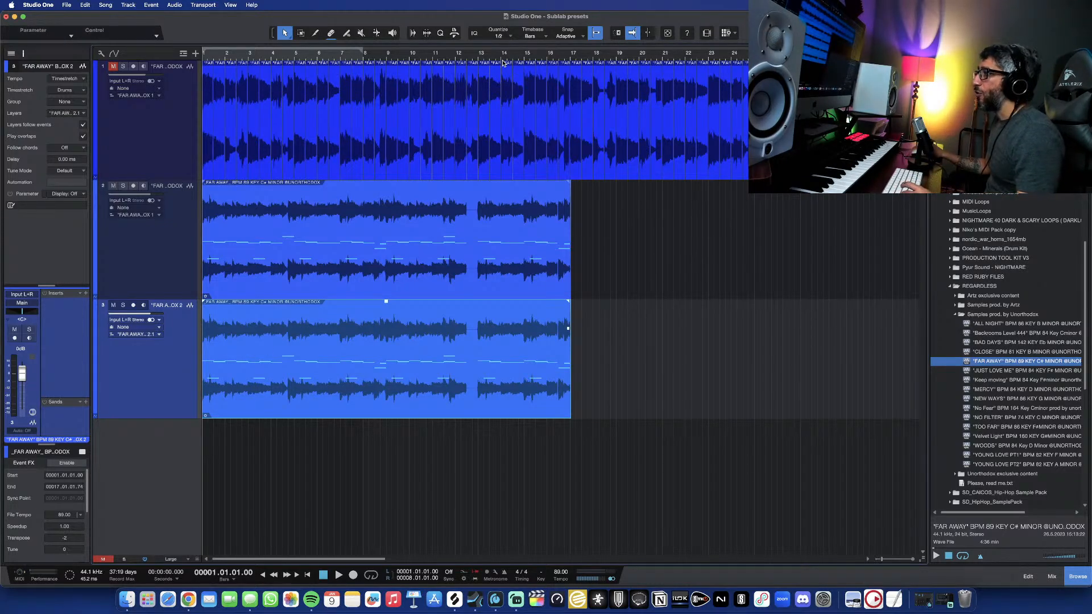
- Split the duplicate track's event at the grid, reverse all the resulting slices, and deselect them
key("alt+x")
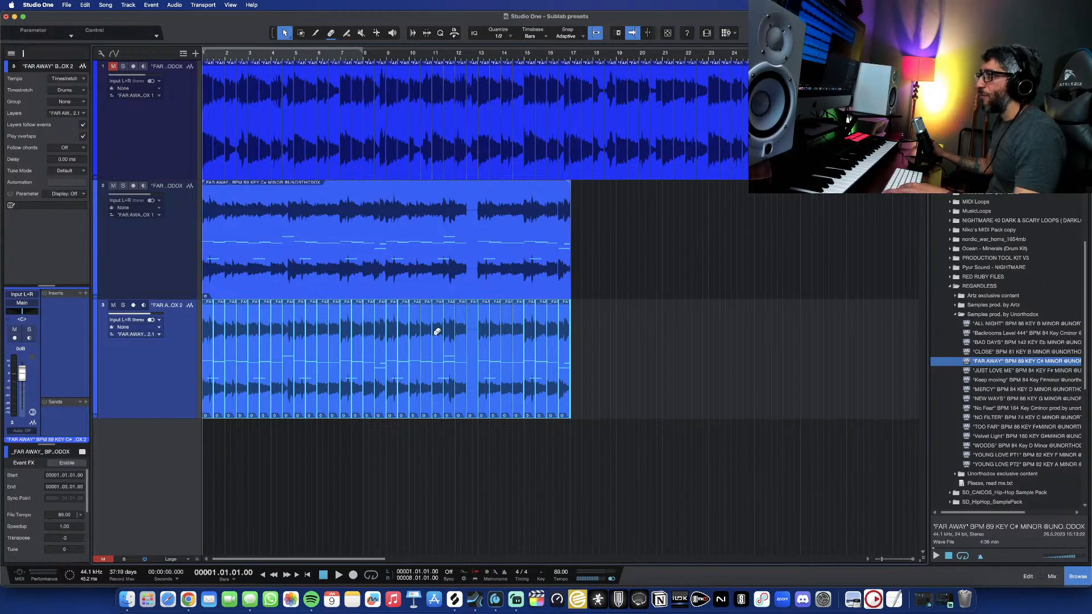
key("super+r")
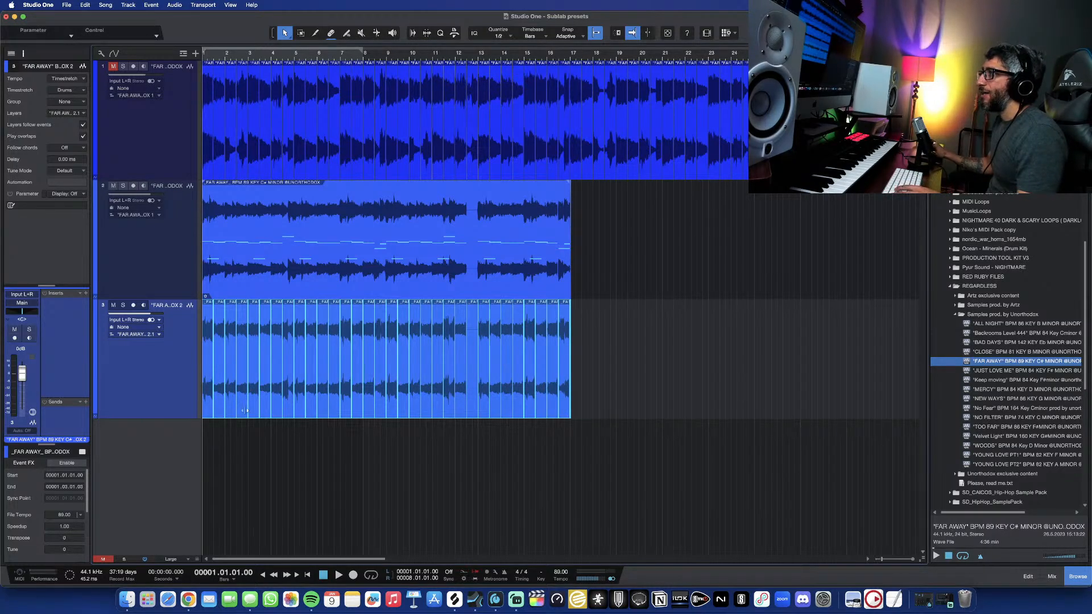
left_click(225, 442)
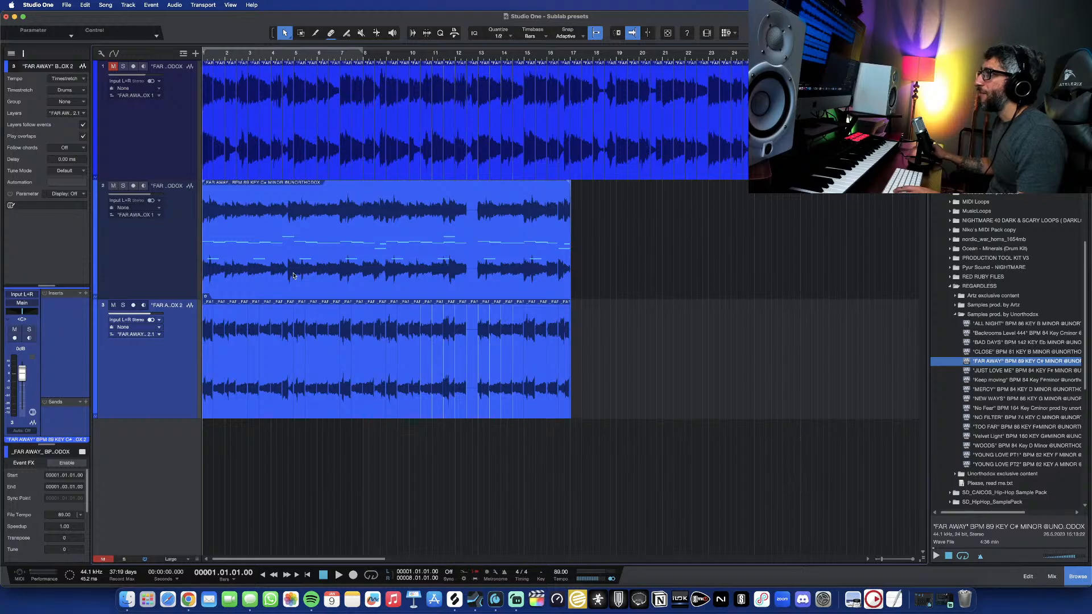
- Play the reversed slices with the original sample and lower the reversed track's volume to -14 dB
key("space")
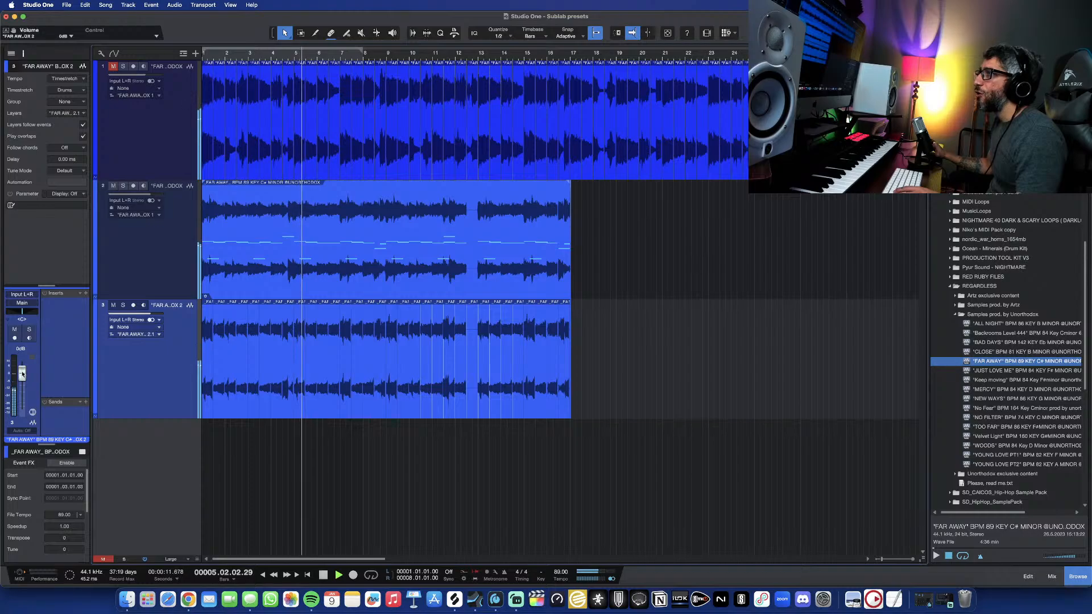
left_click_drag(22, 373, 23, 388)
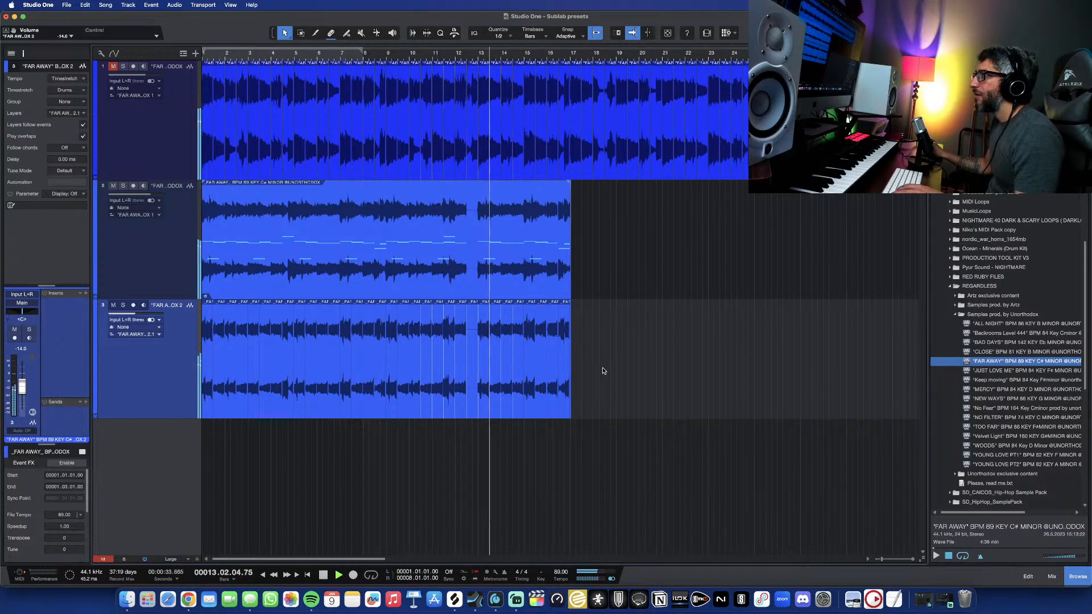
scroll(587, 370, "down", 1)
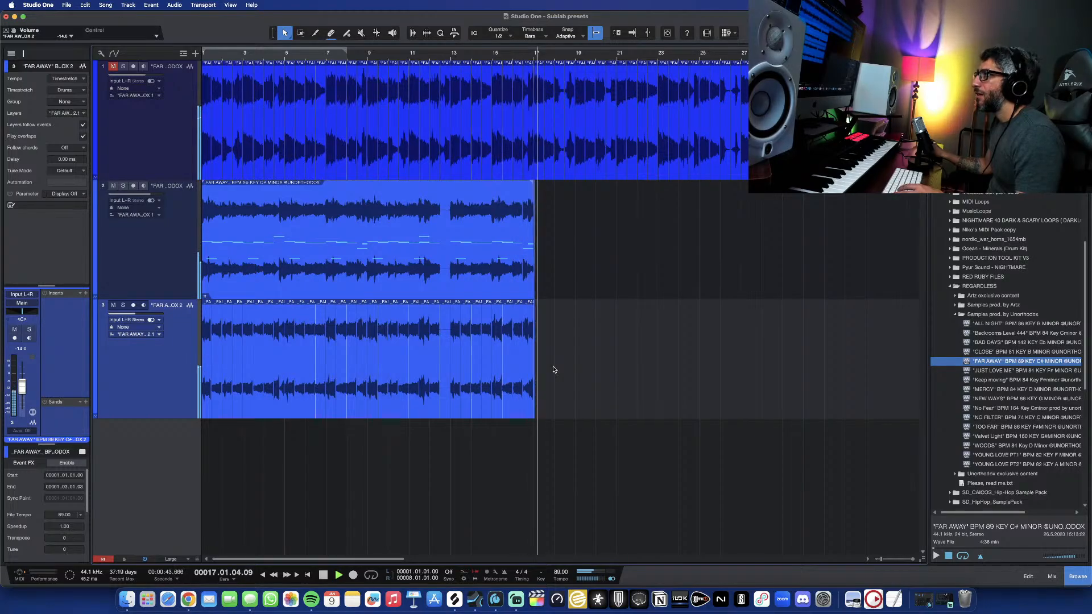
key("space")
- Duplicate track 2, the unreversed transposed sample, complete with its event
key("e")
key("e")
key("e")
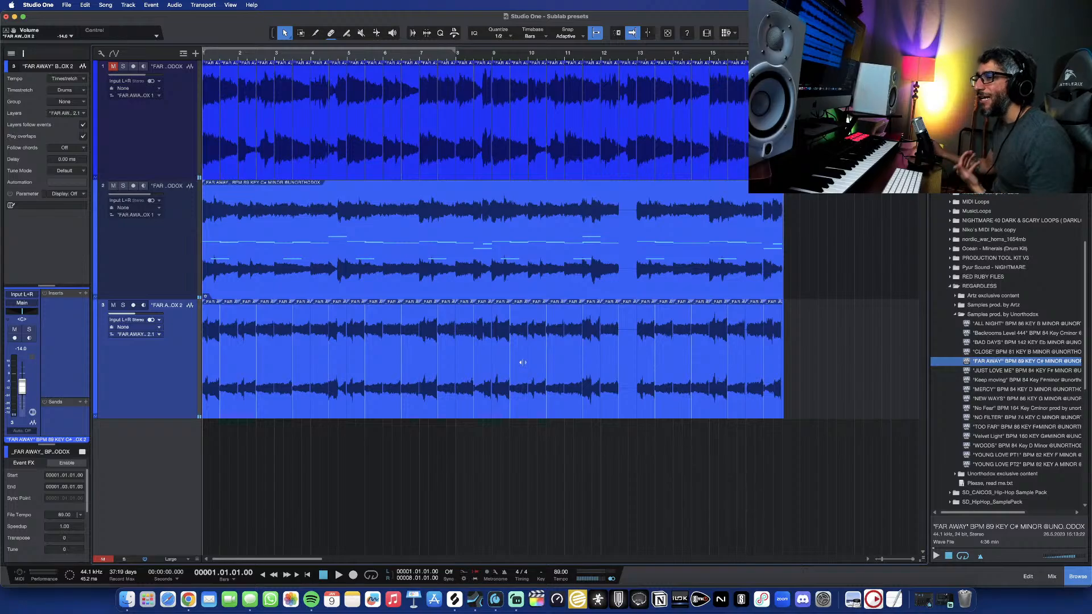
key("w")
key("w")
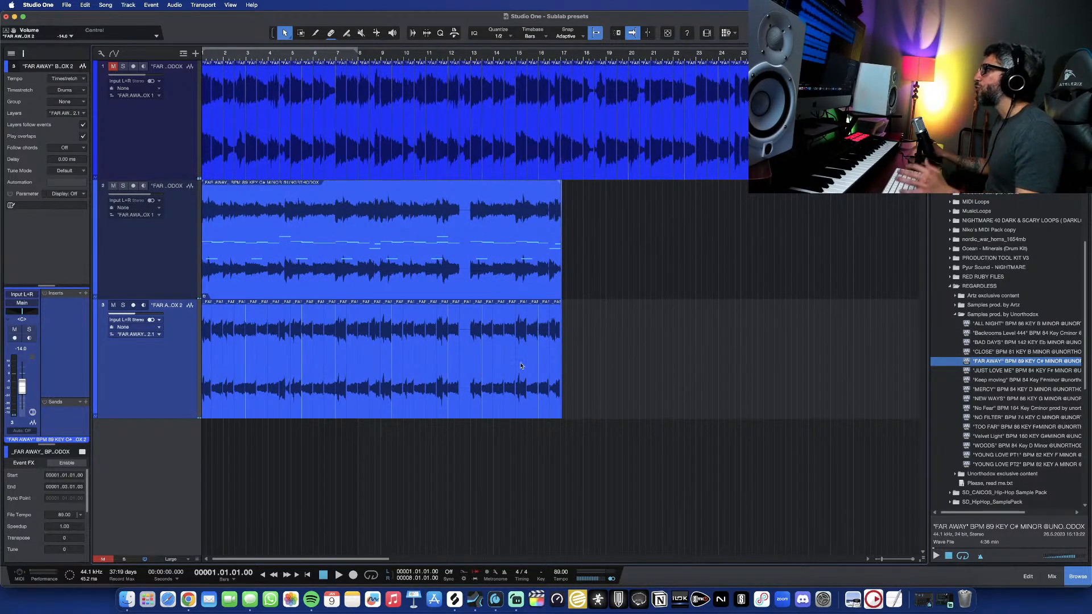
key("w")
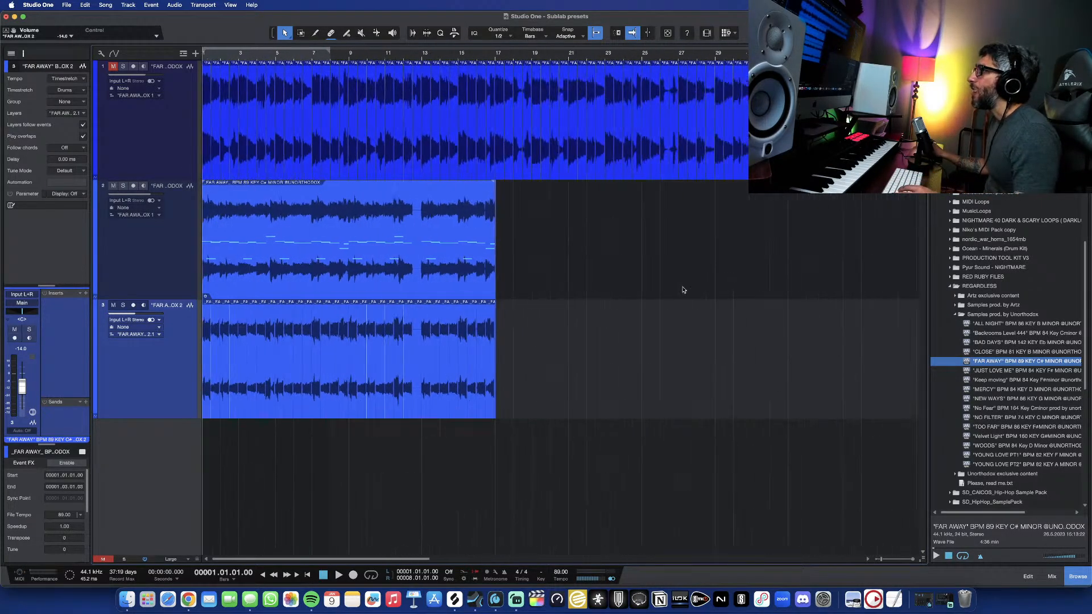
left_click(398, 263)
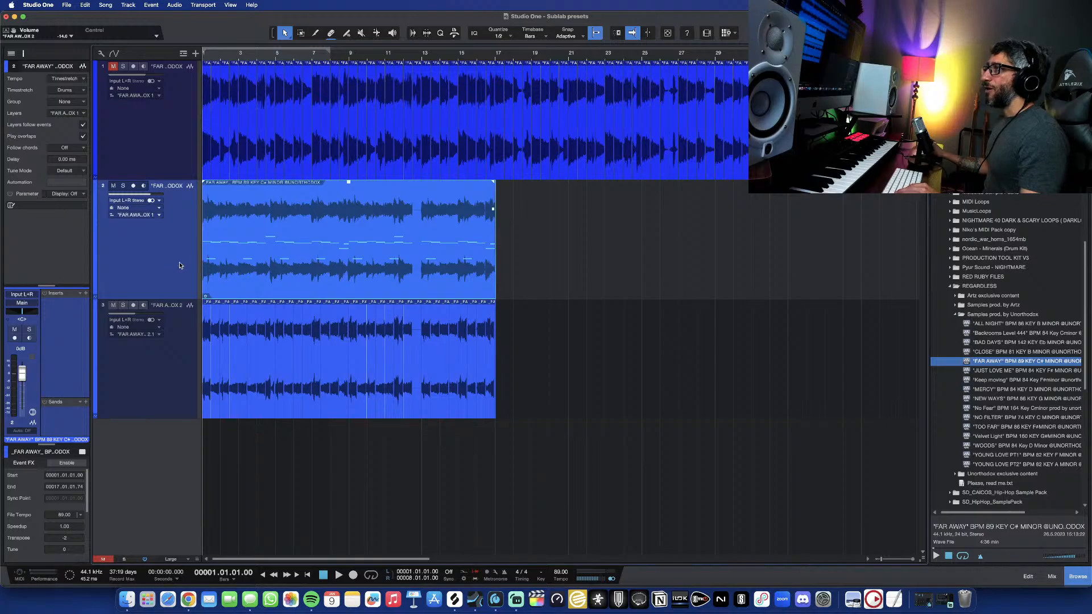
right_click(148, 254)
left_click(223, 320)
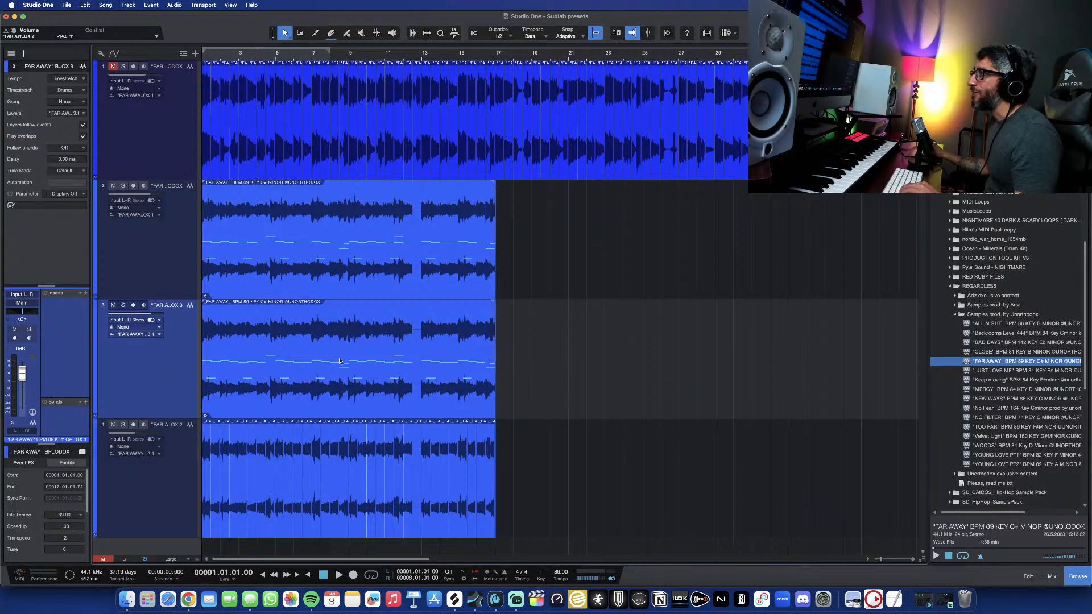
- Colour the new duplicate track light blue and move it below the reversed-slices track
left_click(96, 347)
left_click(130, 424)
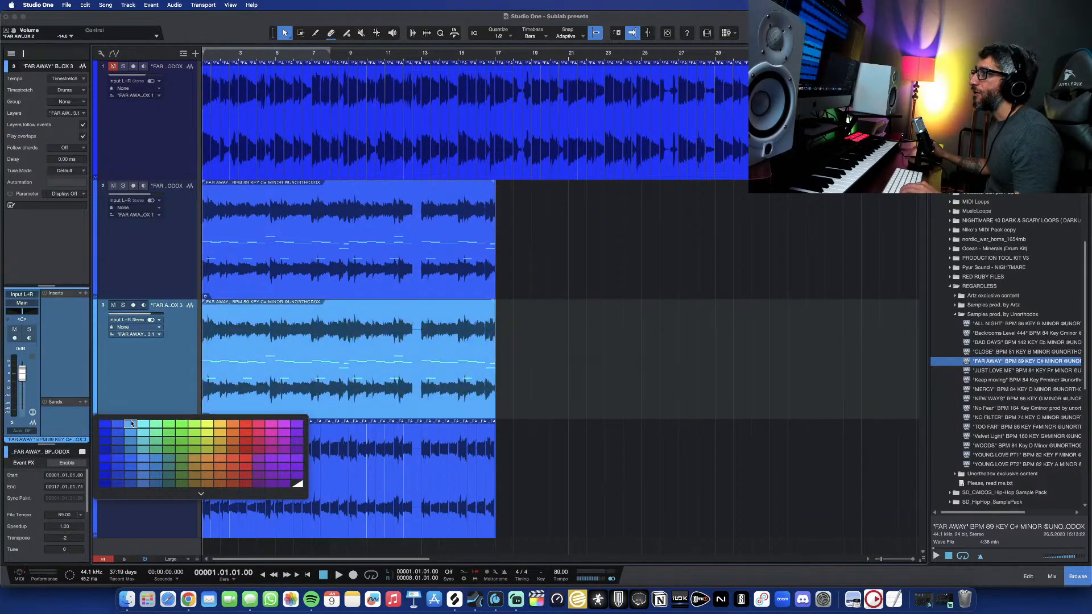
left_click_drag(165, 386, 172, 523)
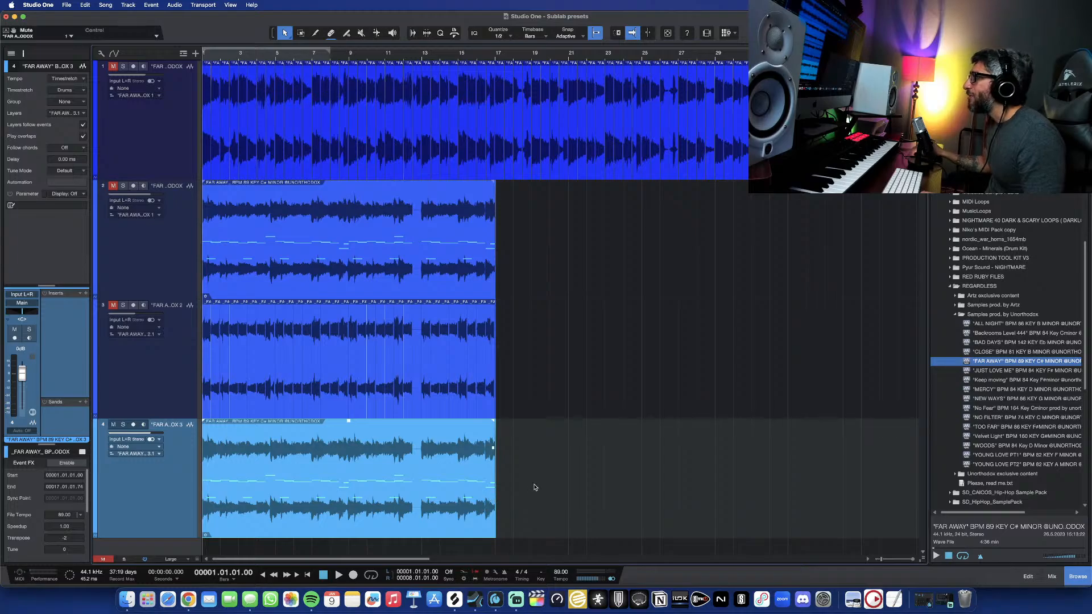
- Time-stretch the light blue event so it ends at bar 9, and play it from the start
left_click_drag(493, 500, 345, 505)
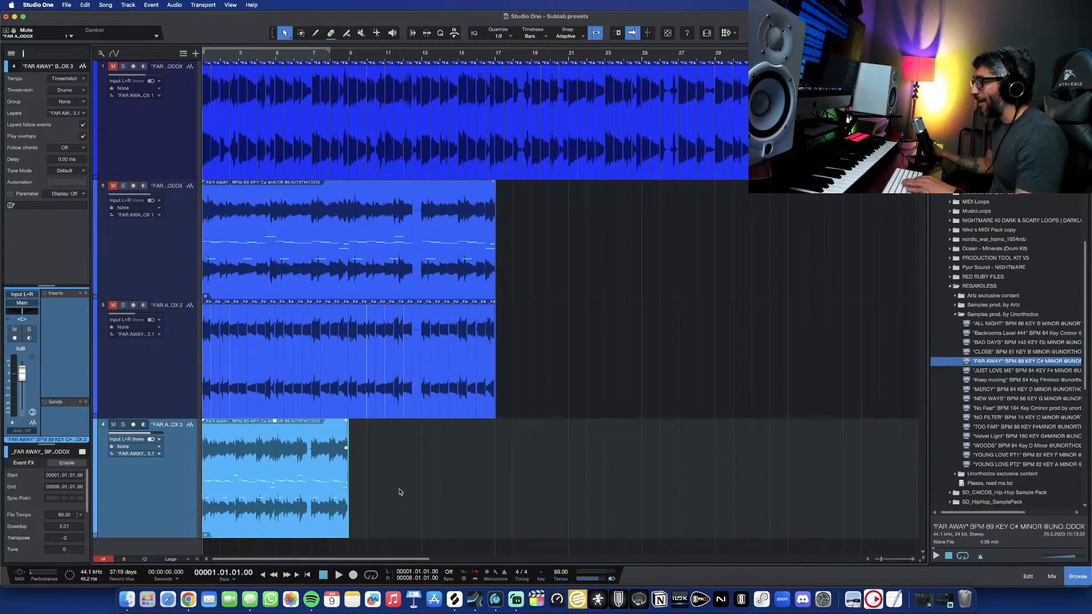
key("space")
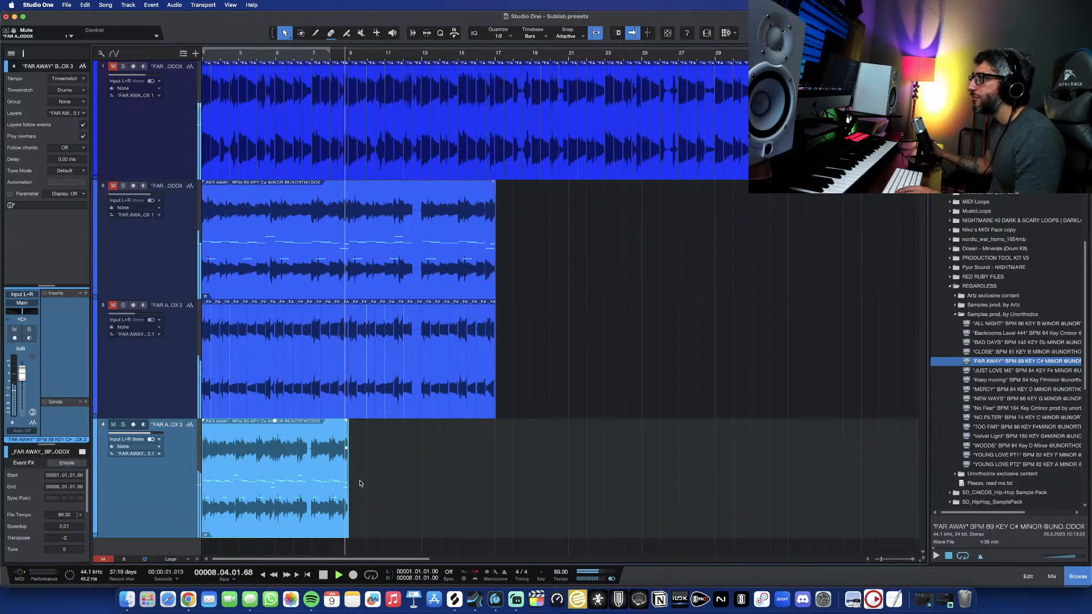
key("space")
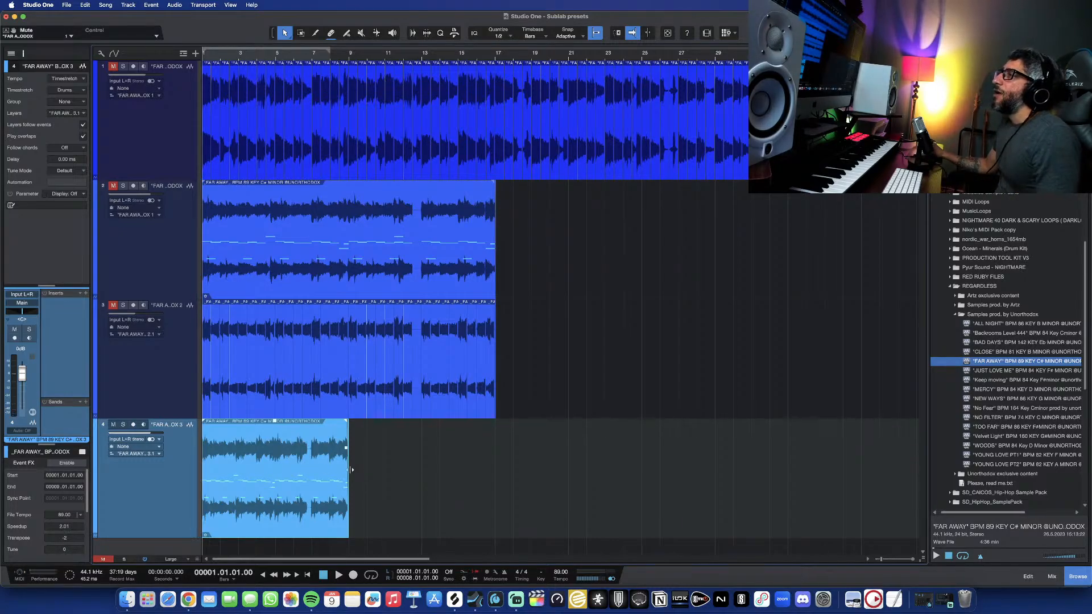
- Insert the HalfTime plug-in on the light blue track's channel and play the sped-up sample through it
left_click(86, 294)
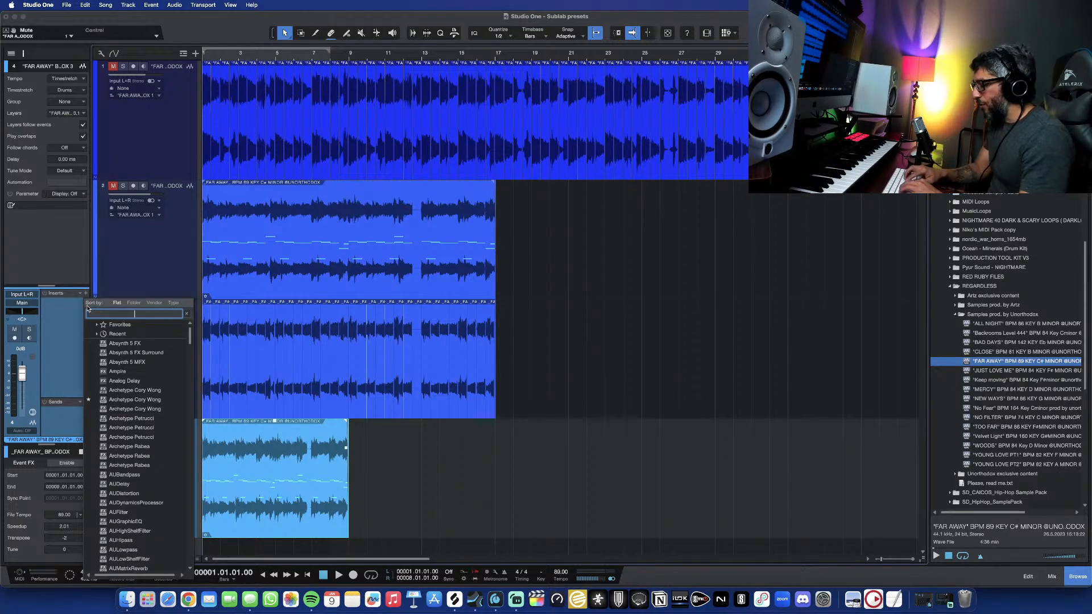
type("half")
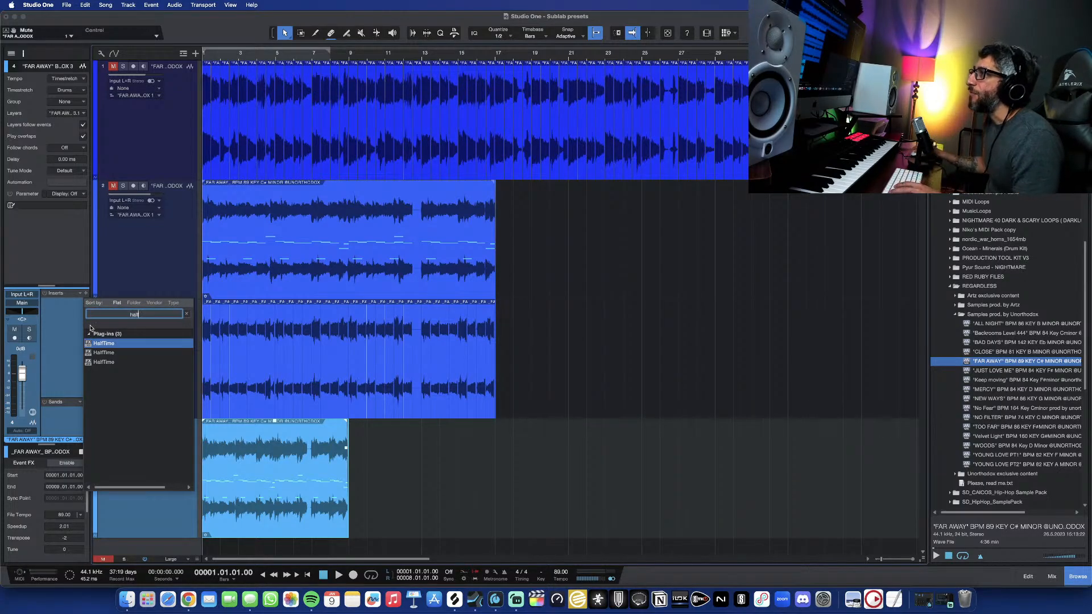
double_click(111, 352)
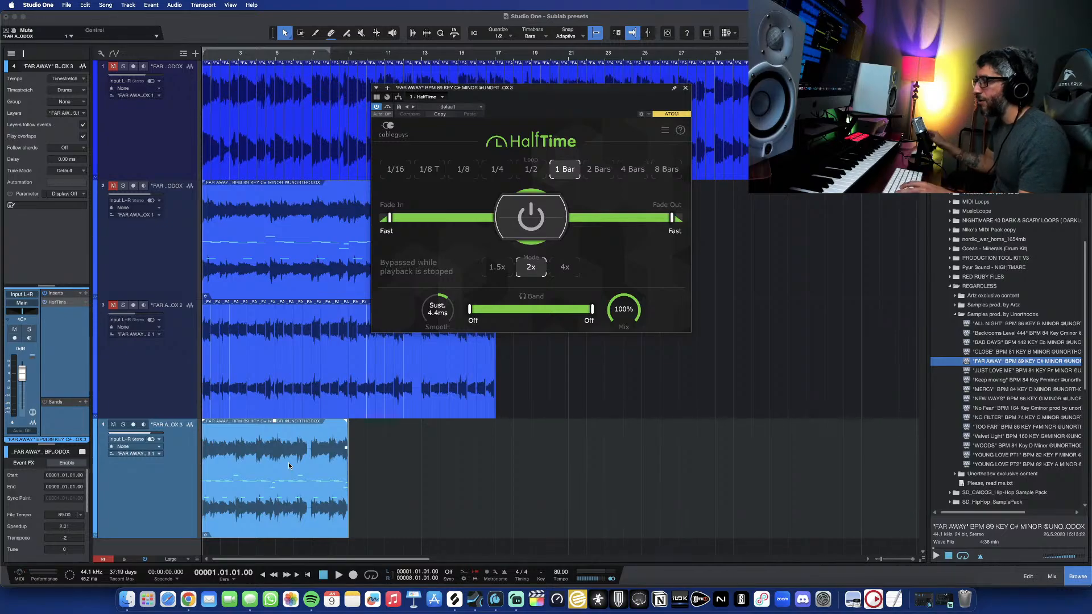
key("space")
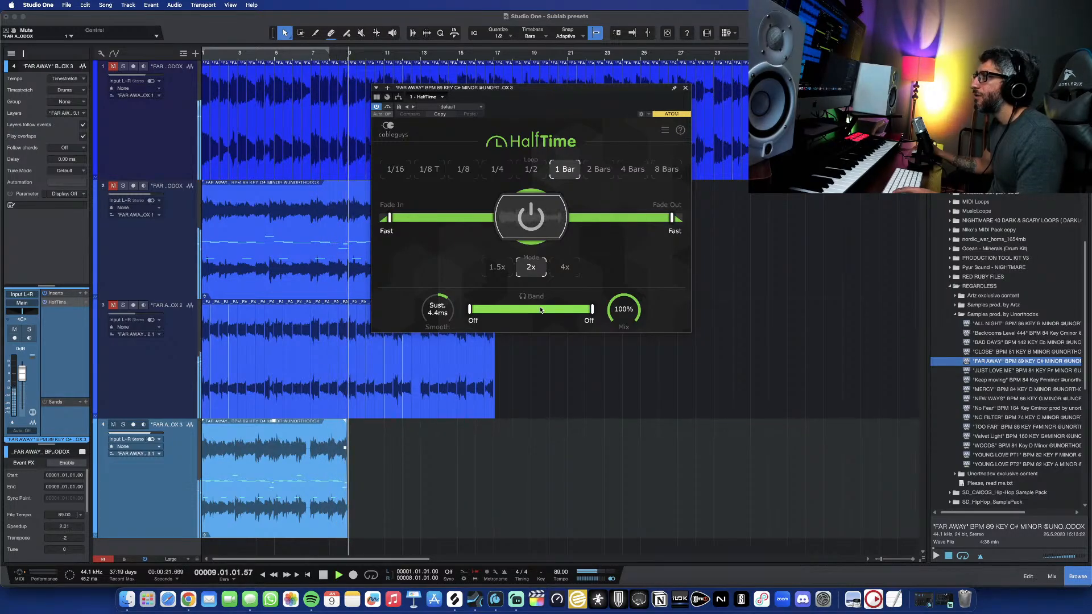
key("space")
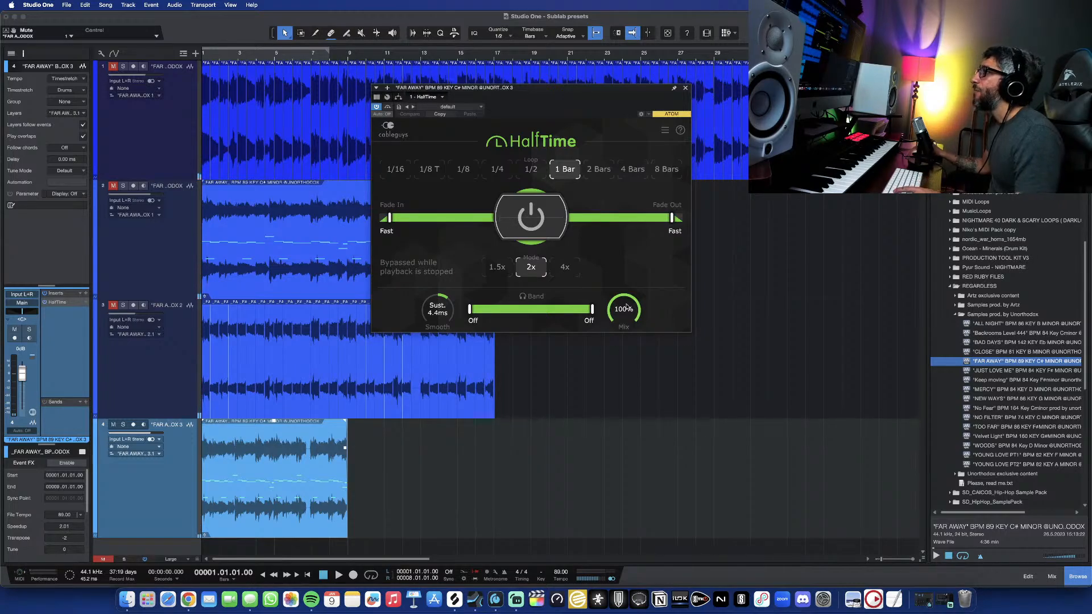
- Lower the HalfTime mix to 91% while playing the light blue track
key("space")
left_click_drag(626, 307, 626, 359)
left_click_drag(624, 309, 623, 299)
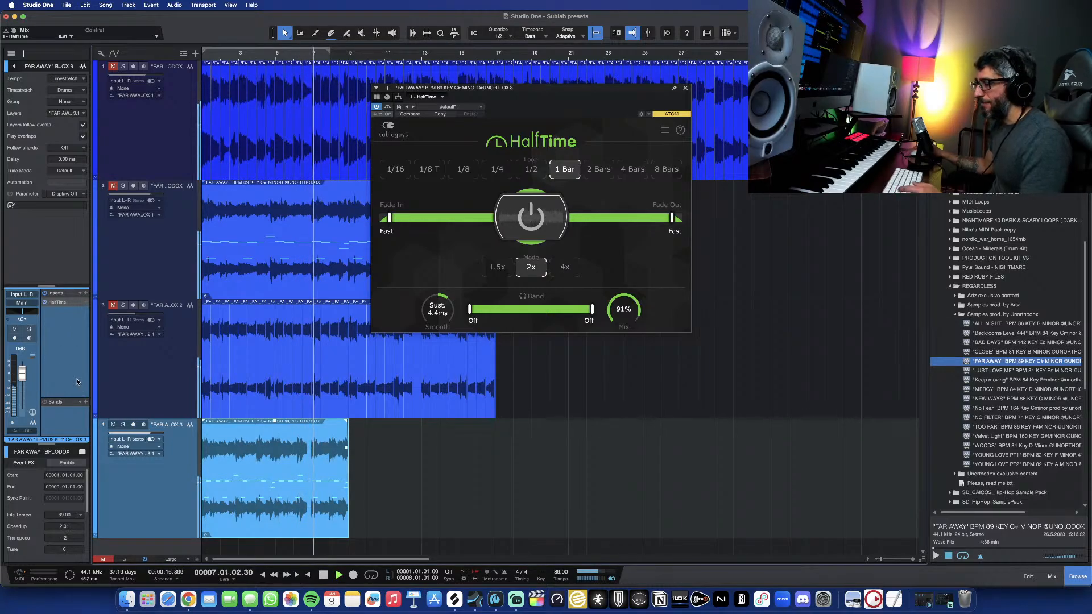
key("space")
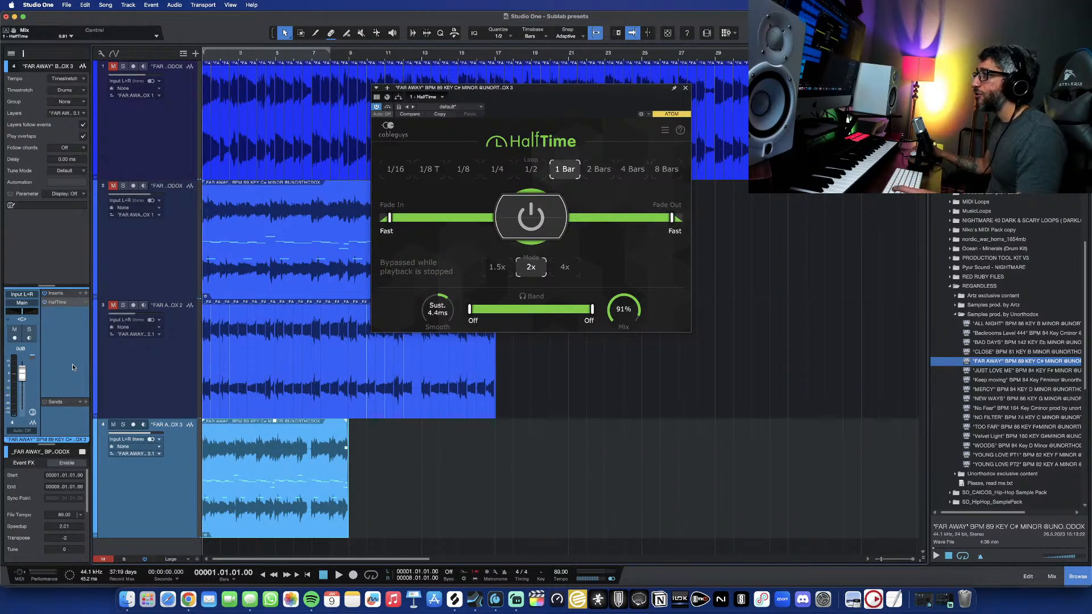
- Add Pro EQ to the light blue track with a low cut at about 101 Hz and slight boosts near 131 Hz and 236 Hz
key("ctrl+e")
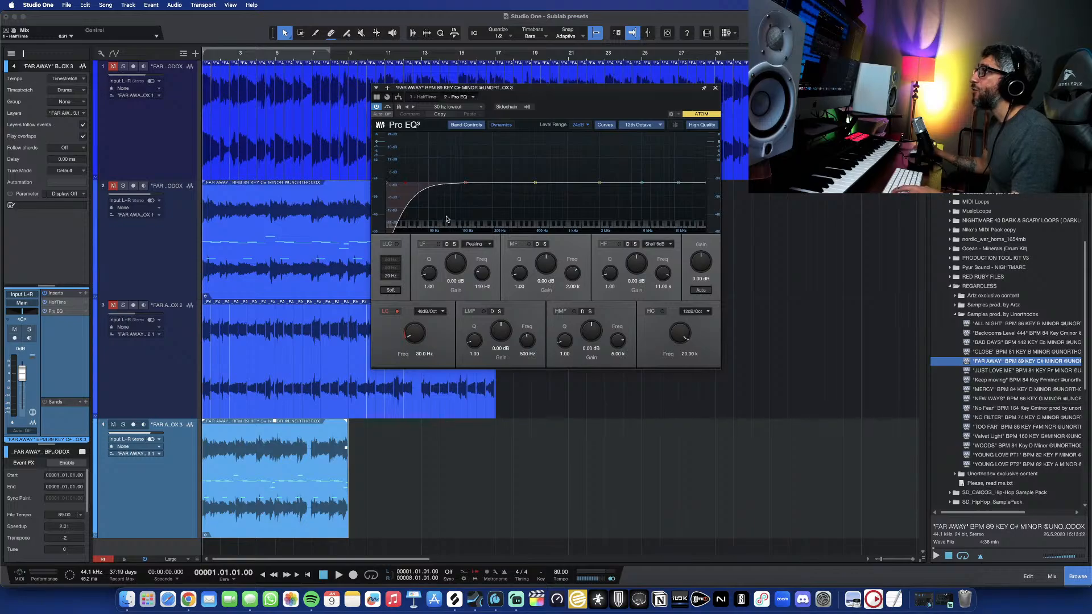
key("space")
left_click_drag(409, 183, 461, 183)
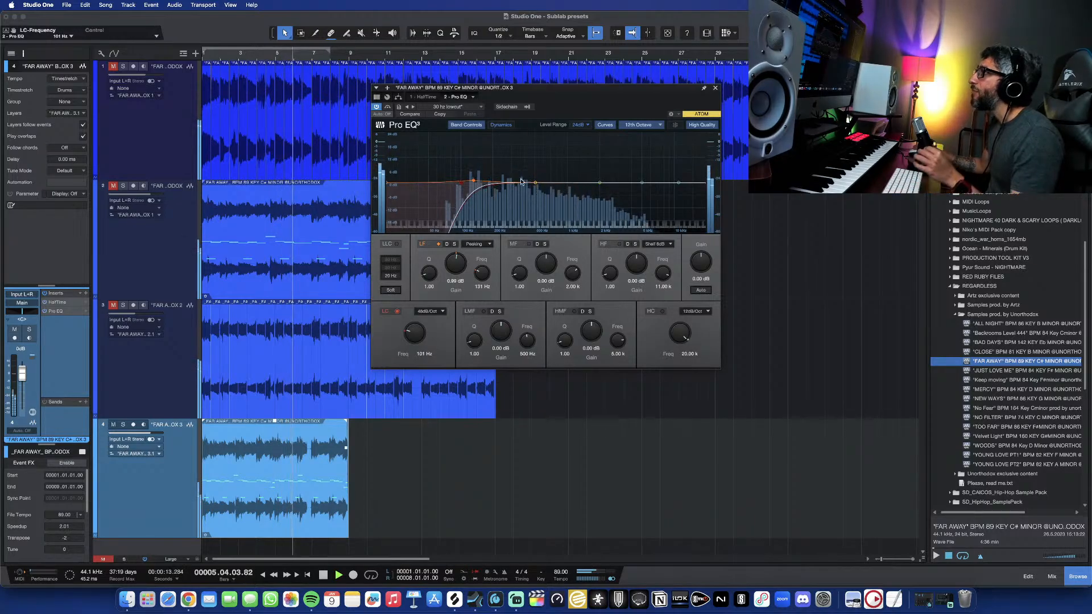
left_click_drag(461, 183, 462, 183)
left_click_drag(535, 183, 501, 180)
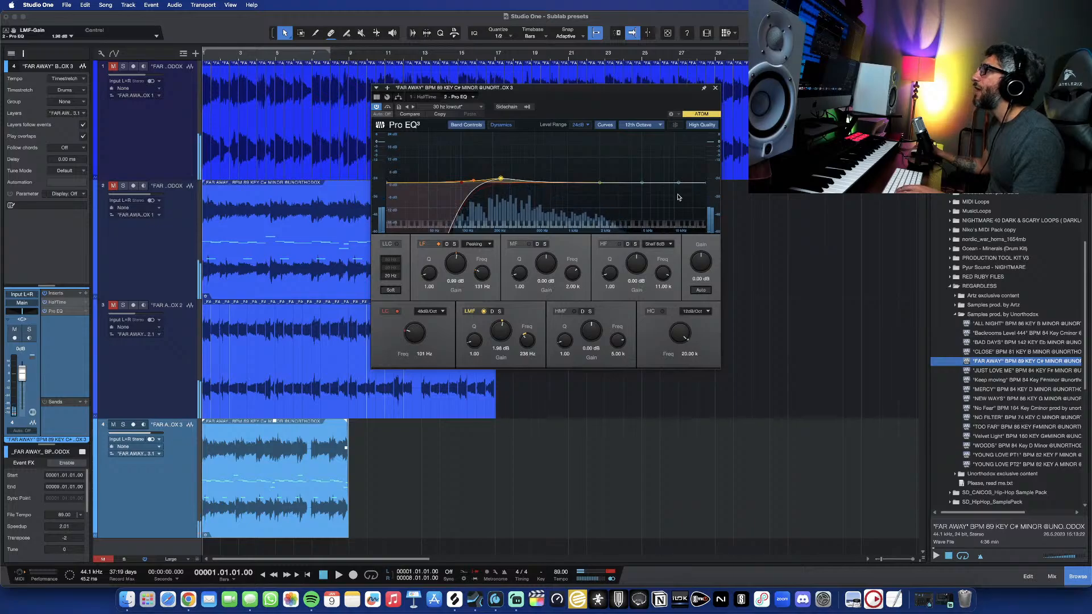
- Apply a high cut at about 4.5 kHz on the light blue track's Pro EQ, then close it and stop playback
left_click_drag(705, 185, 638, 188)
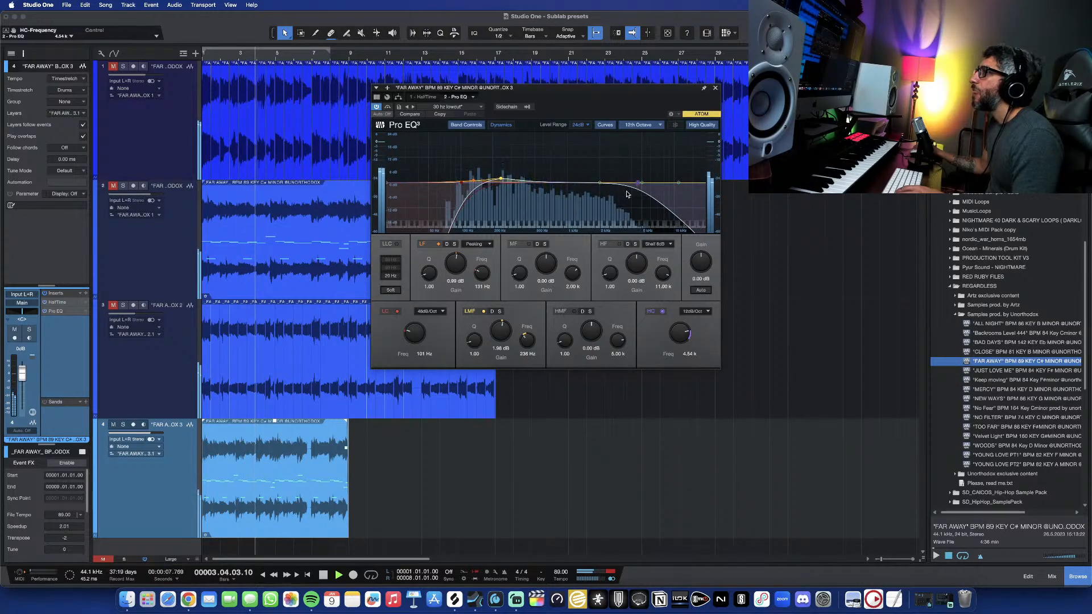
left_click(715, 87)
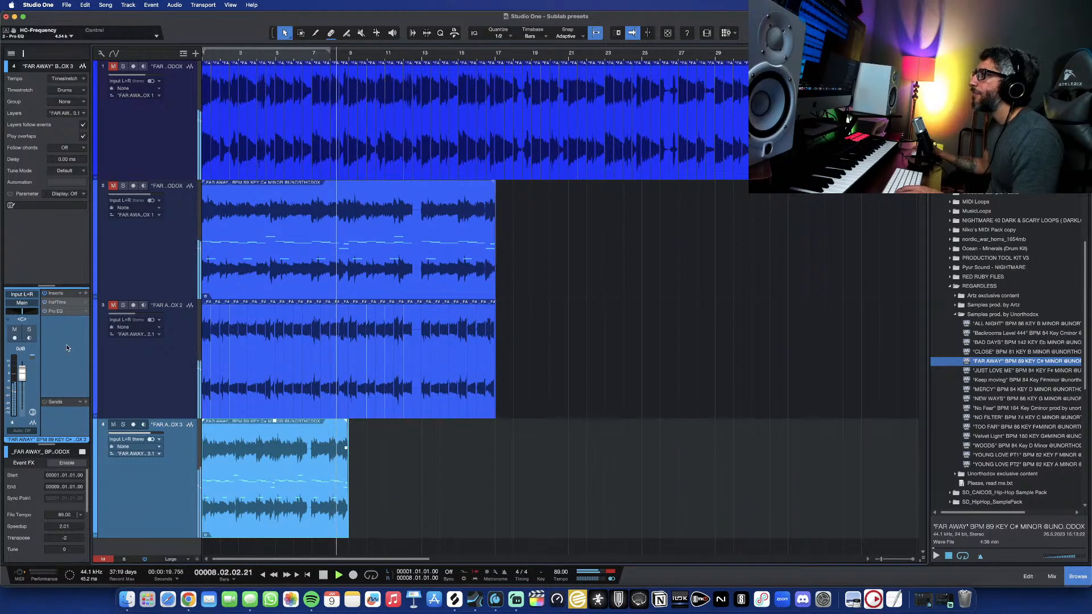
key("space")
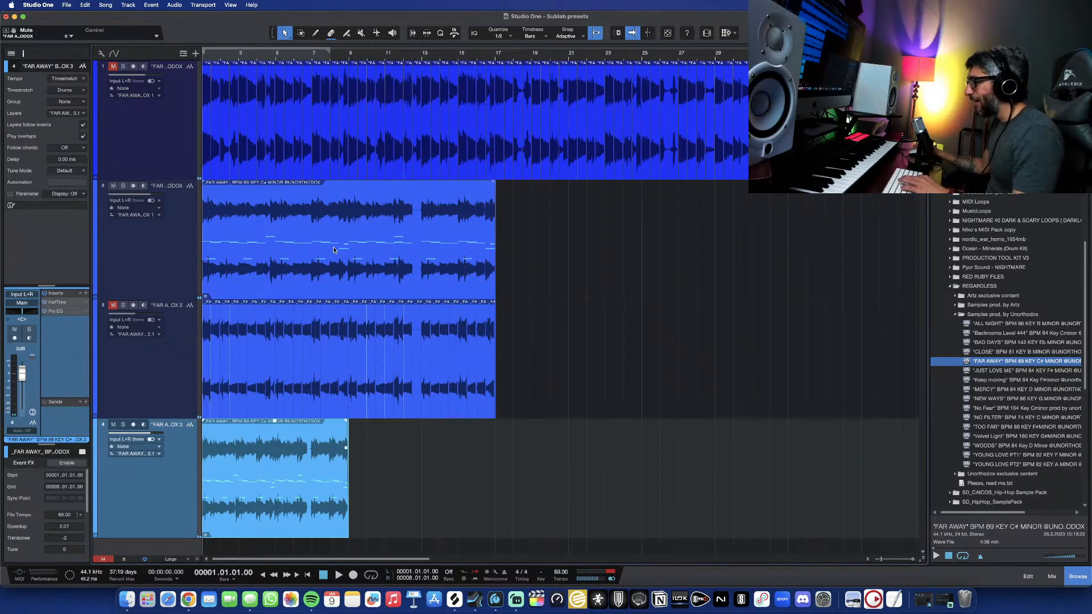
- Play the layered tracks, then shorten the transposed sample on track 2 to end at bar 9 and reduce the track heights
key("space")
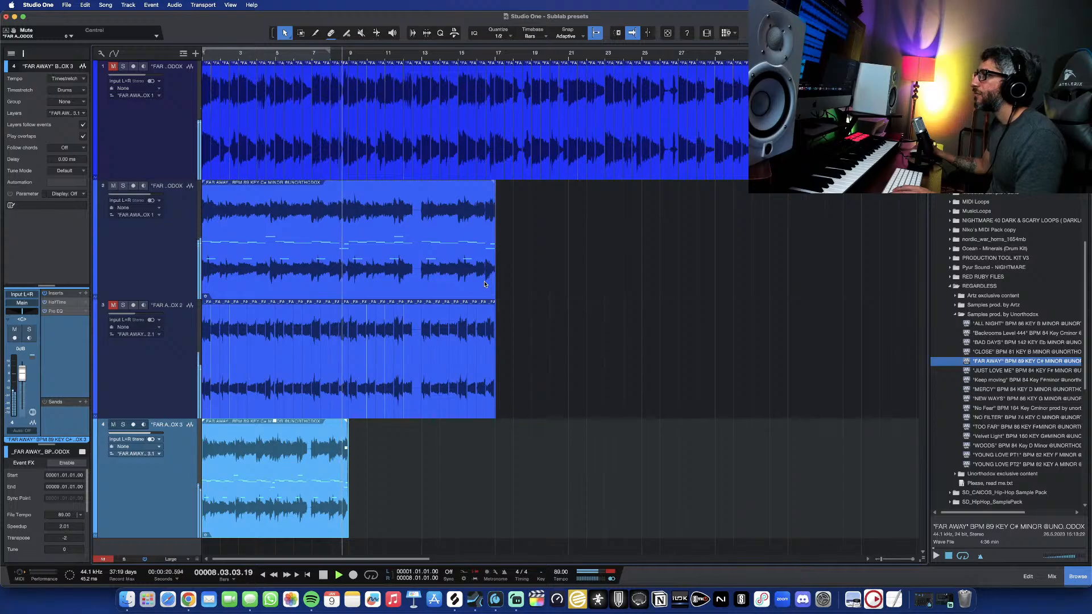
key("space")
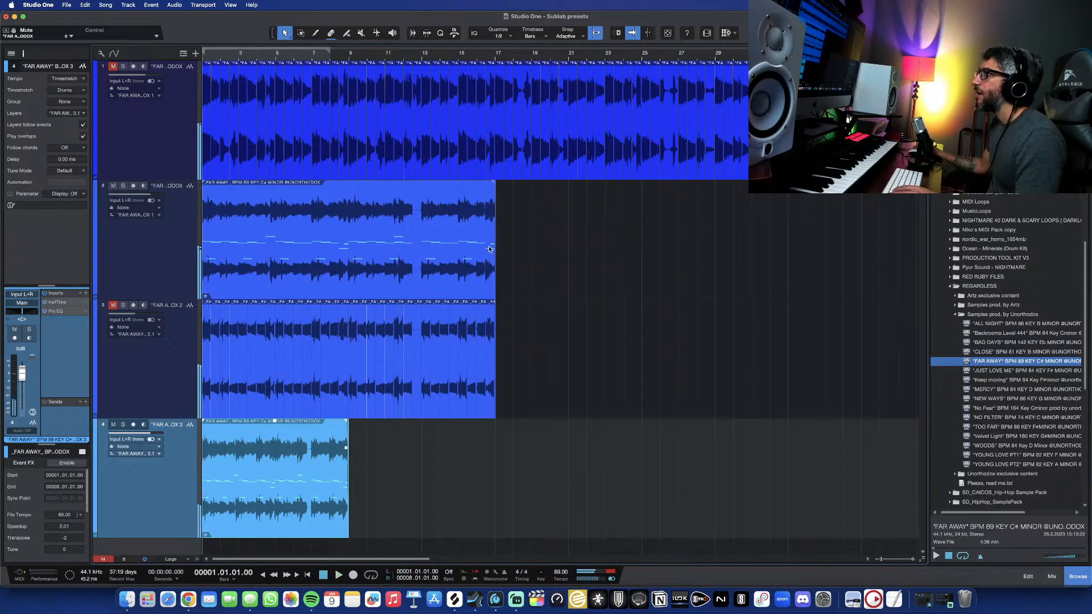
left_click_drag(494, 243, 345, 249)
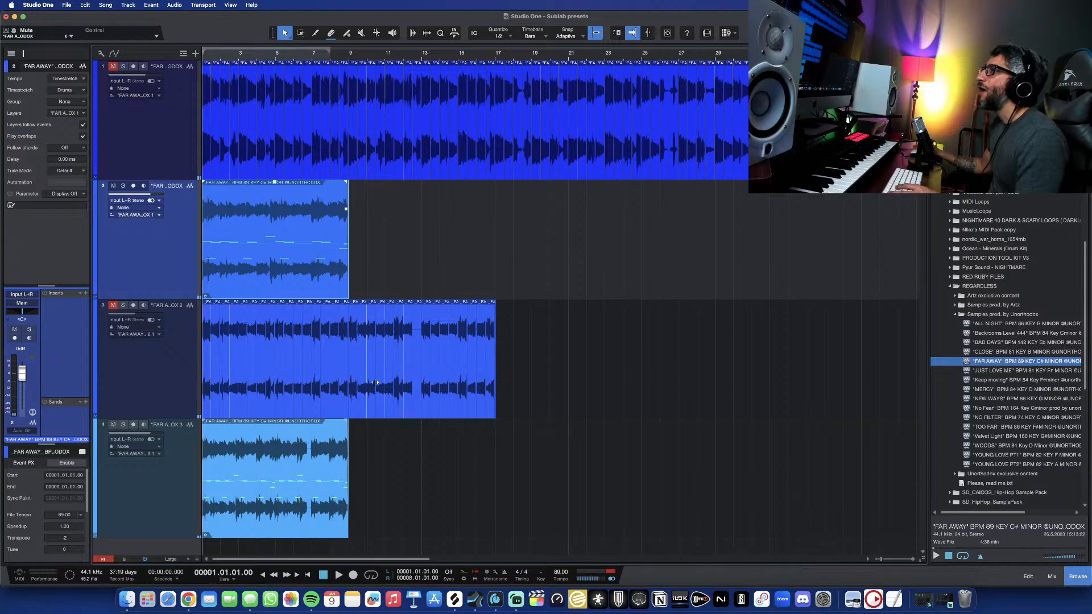
key("shift+w")
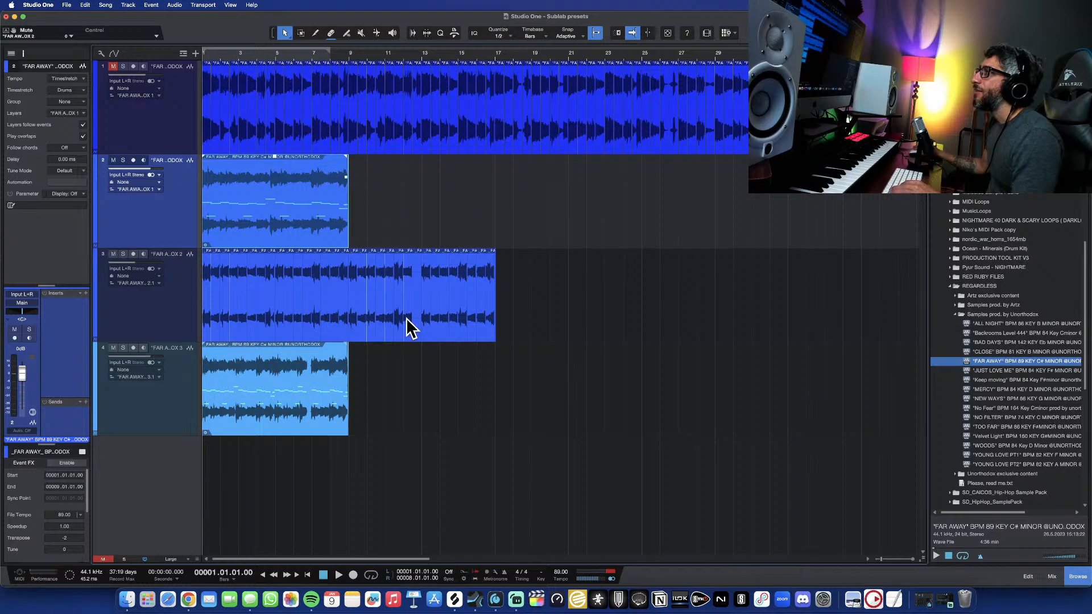
- Insert Pro EQ on the reversed-slices track during playback and raise its low cut to about 190 Hz
key("space")
left_click(160, 302)
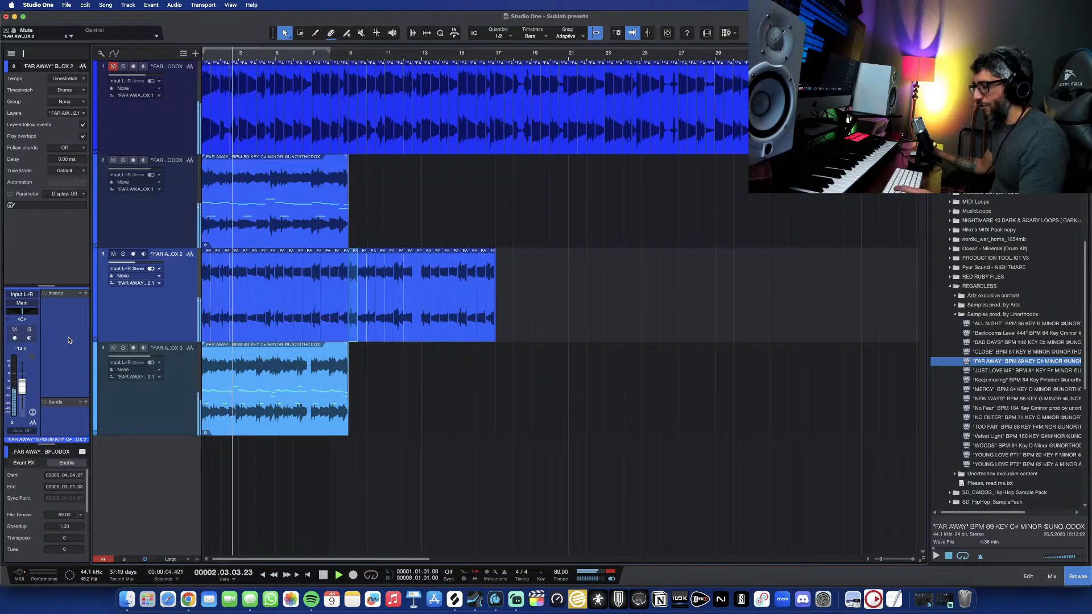
key("e")
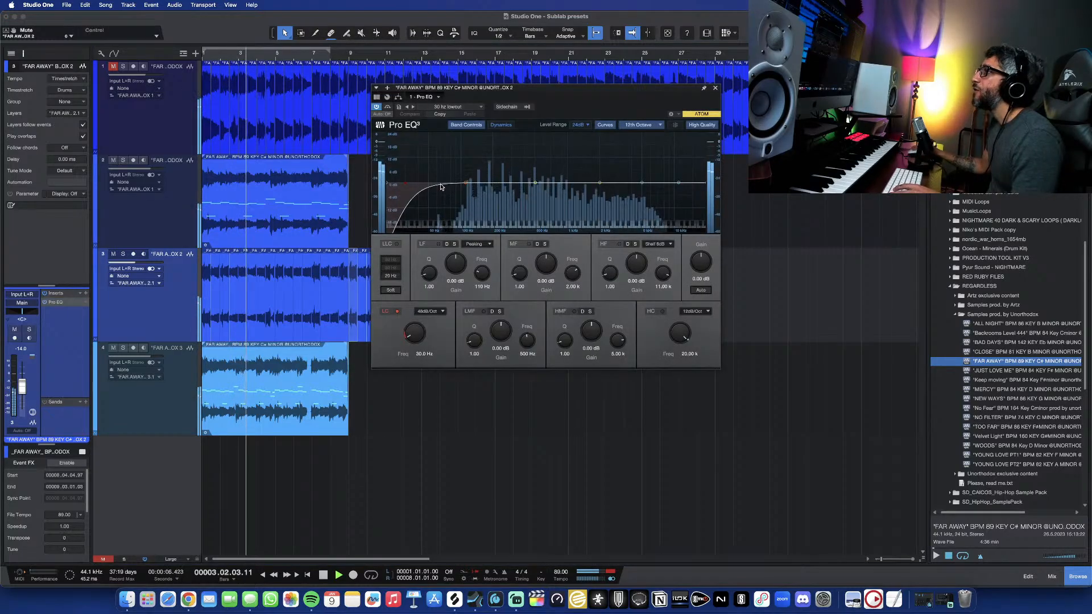
left_click_drag(406, 184, 492, 187)
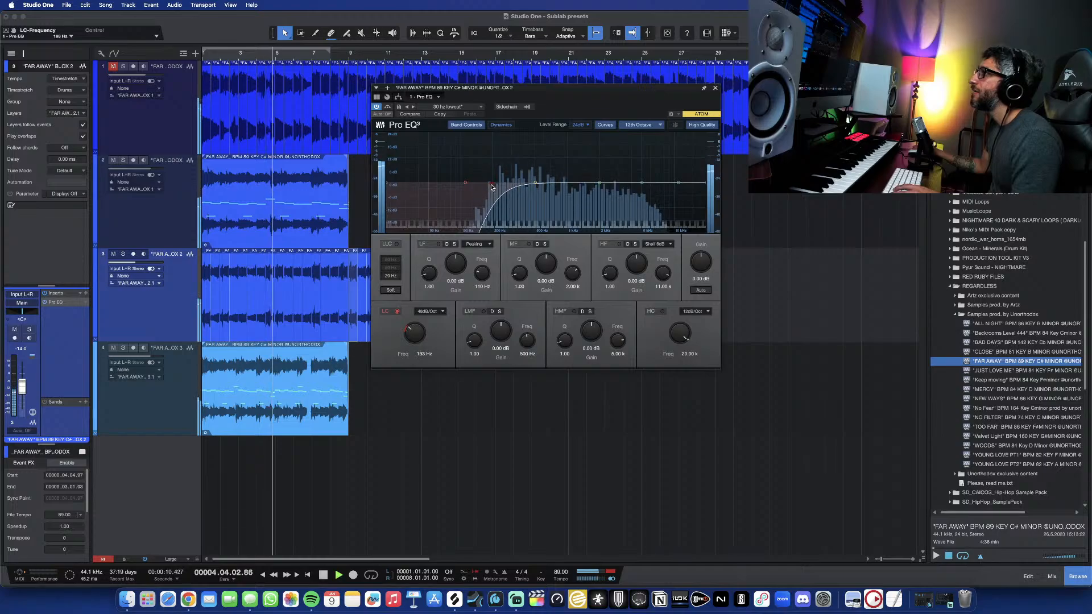
- Set the reversed-slices EQ's high band to Shelf 12dB with a boost of about 4 dB, and close the EQ
left_click(655, 244)
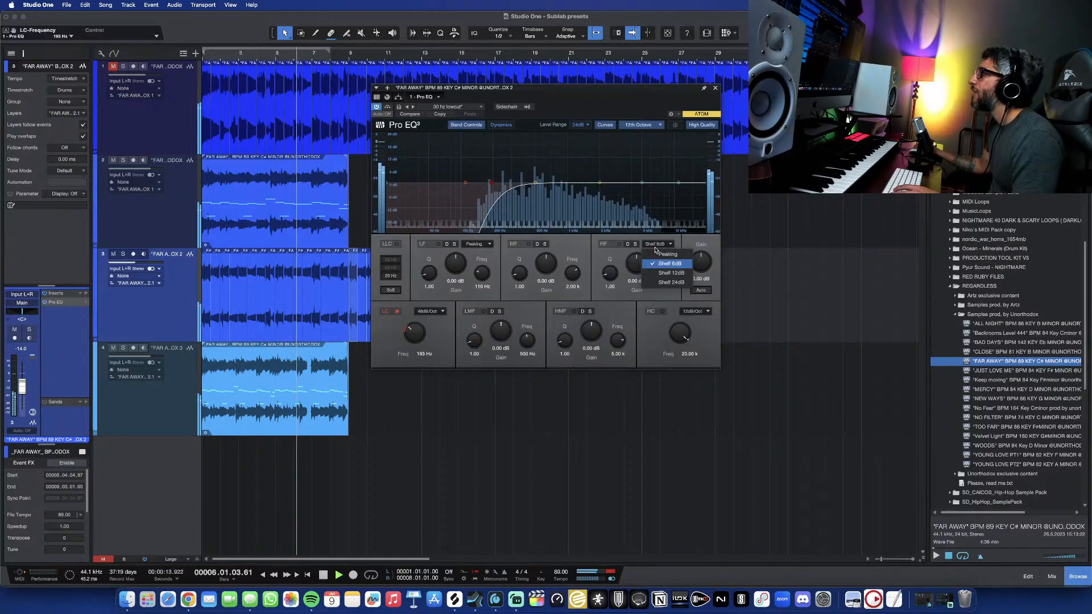
left_click(671, 273)
left_click_drag(678, 186, 625, 157)
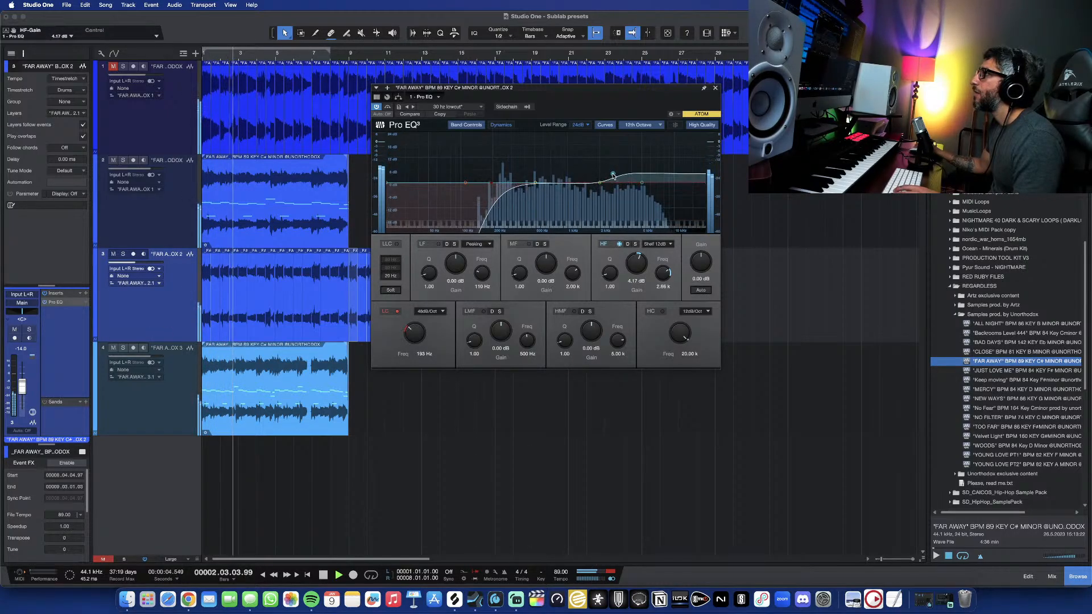
left_click_drag(613, 175, 614, 178)
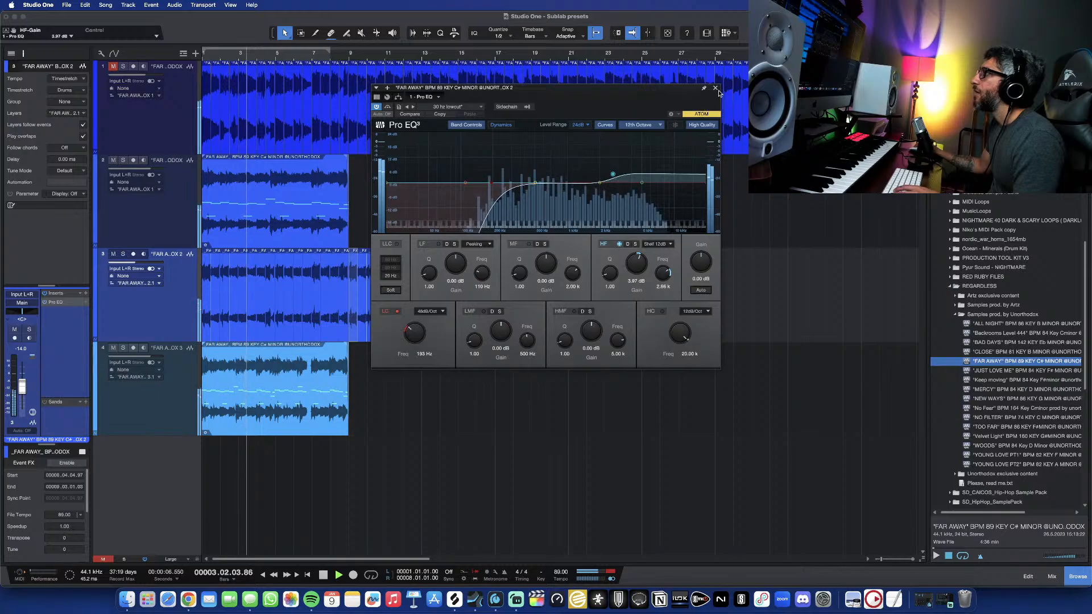
key("Escape")
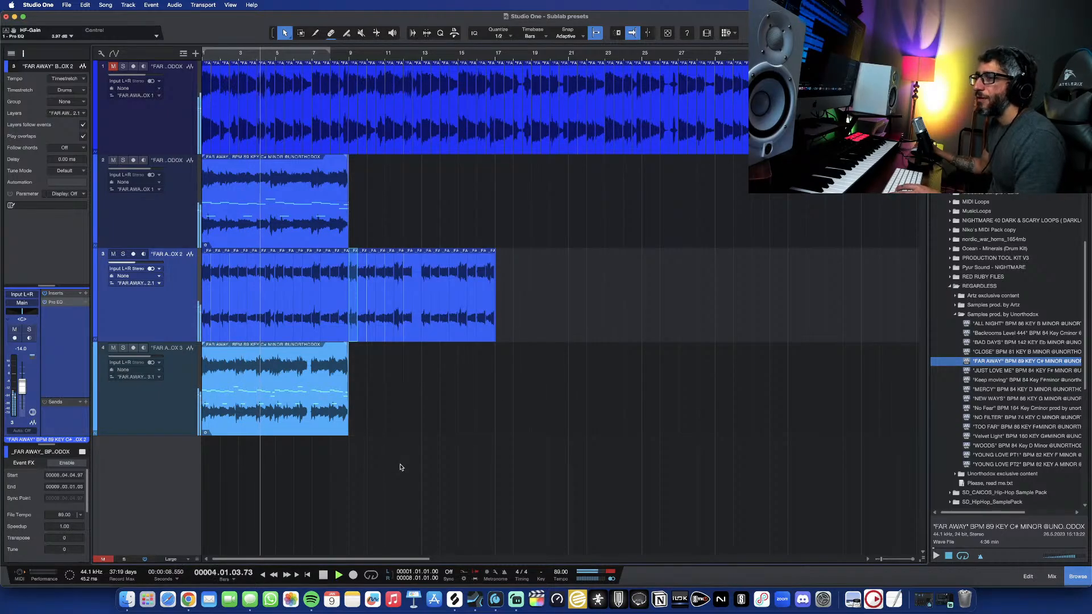
- Delete the reversed slices past bar 9 on track 3 and play the trimmed layers together
key("shift+w")
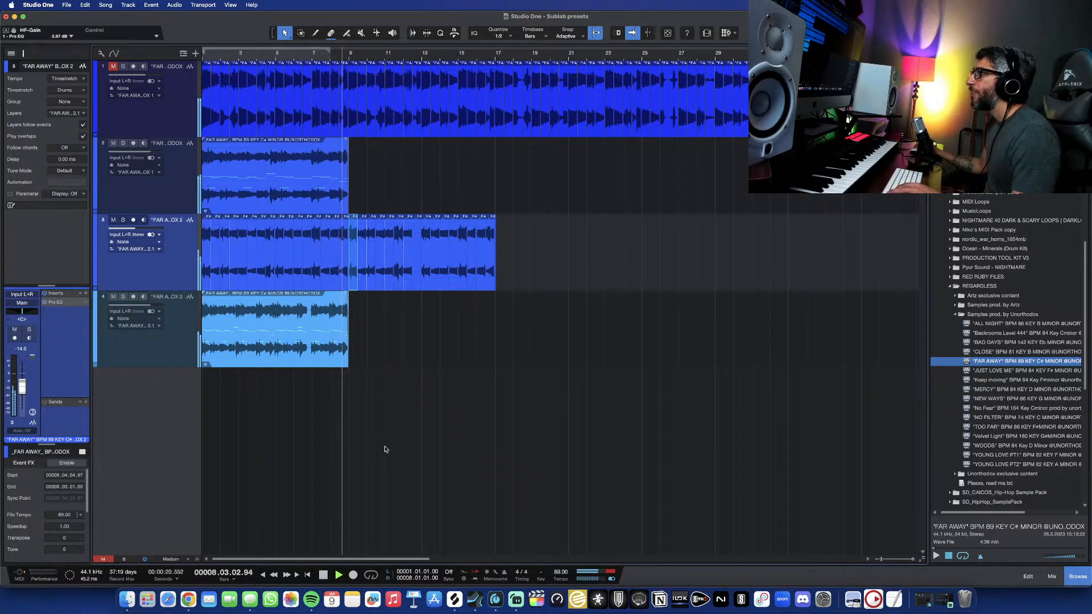
key("space")
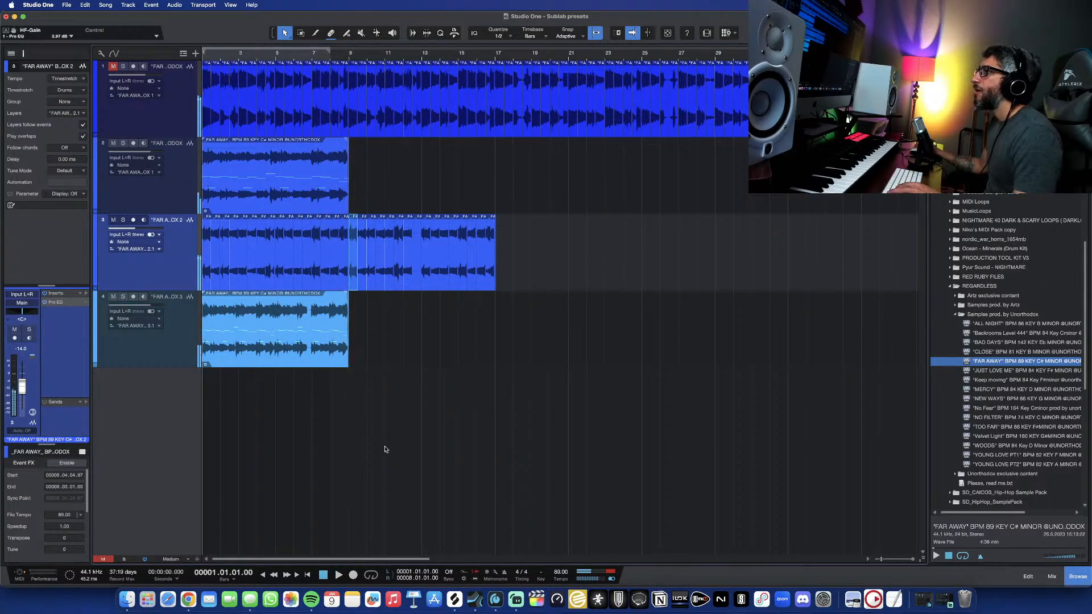
left_click_drag(569, 250, 348, 264)
right_click(533, 263)
left_click(548, 228)
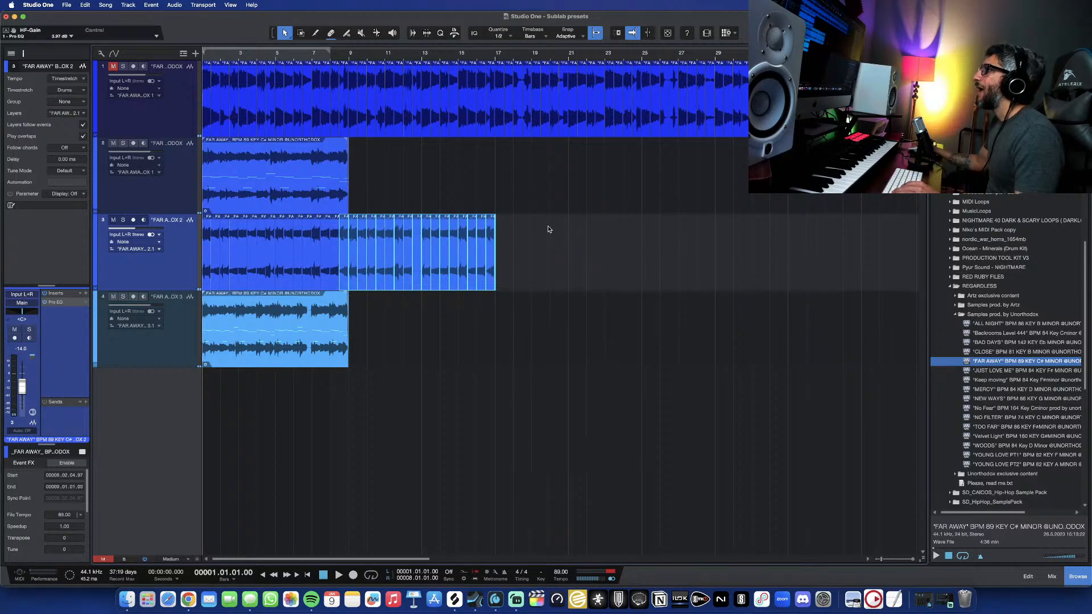
left_click_drag(548, 229, 351, 253)
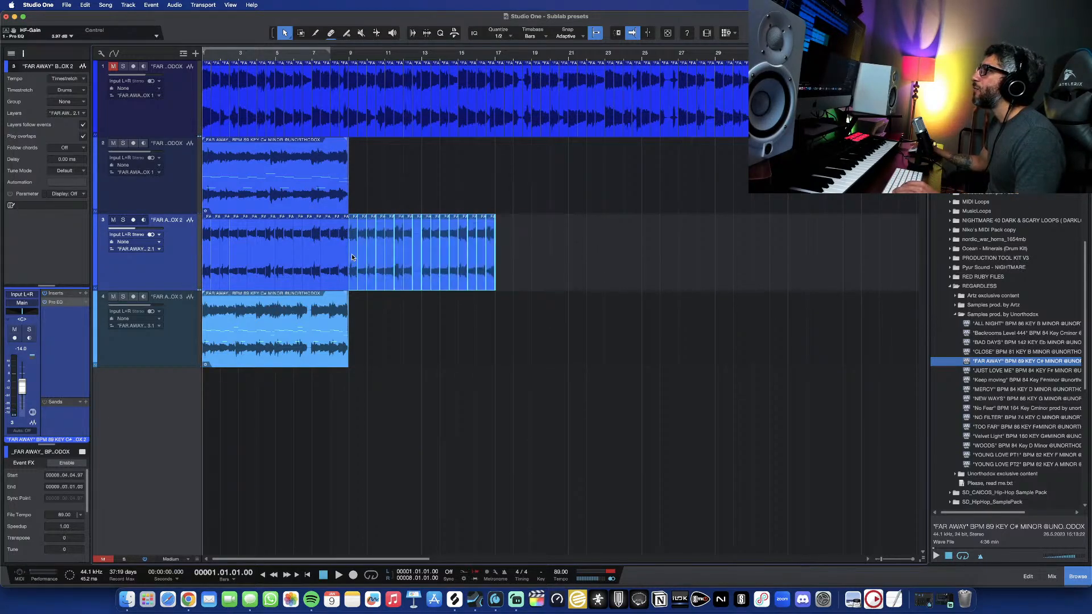
key("Delete")
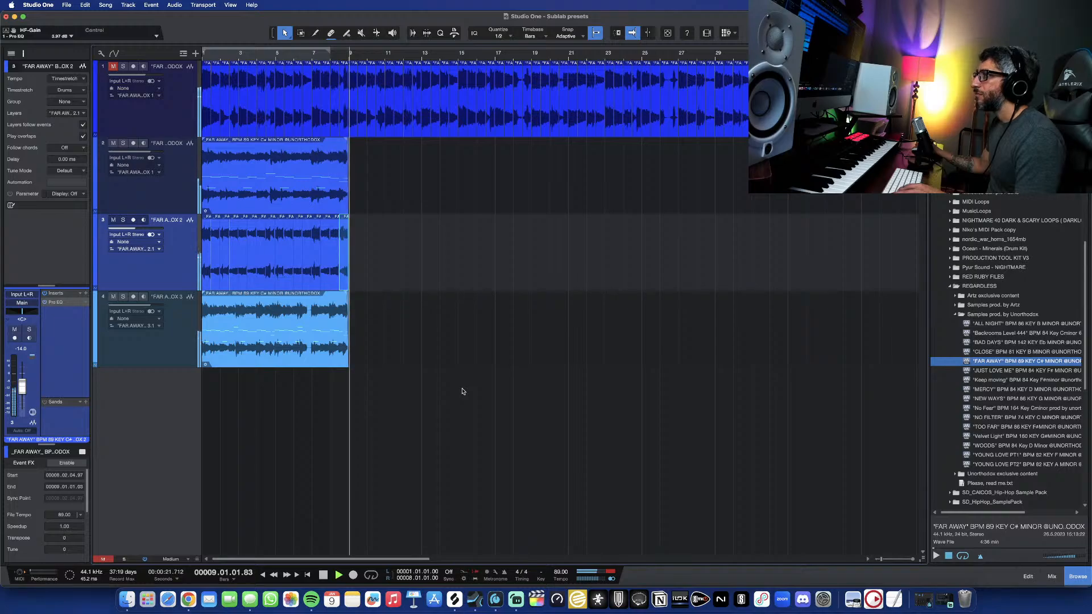
key("space")
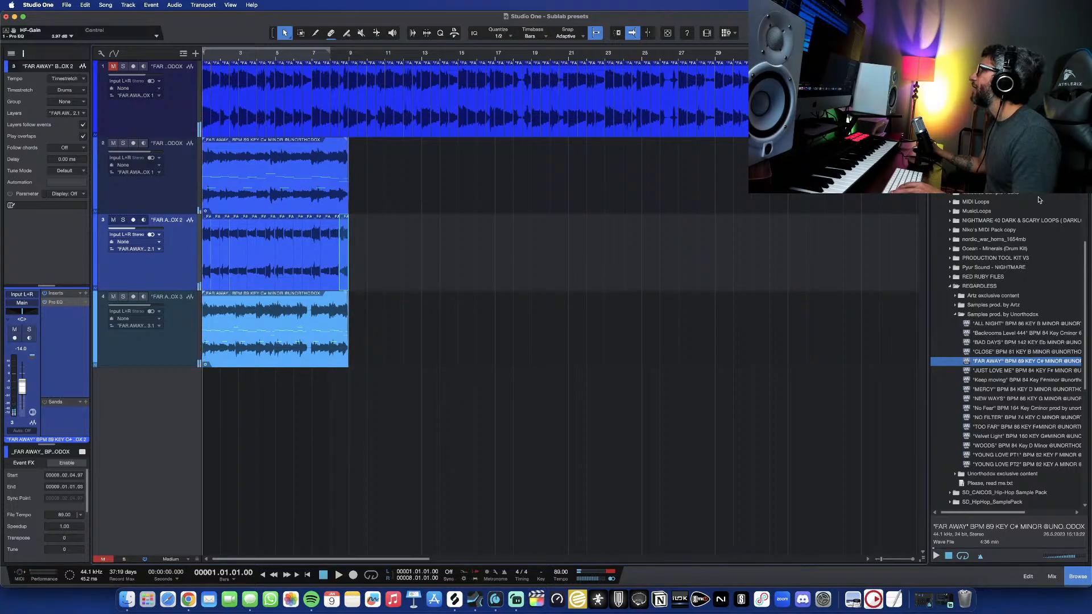
- Find the Impact drum sampler among the instruments and add it on a new track below the samples
scroll(1045, 278, "up", 10)
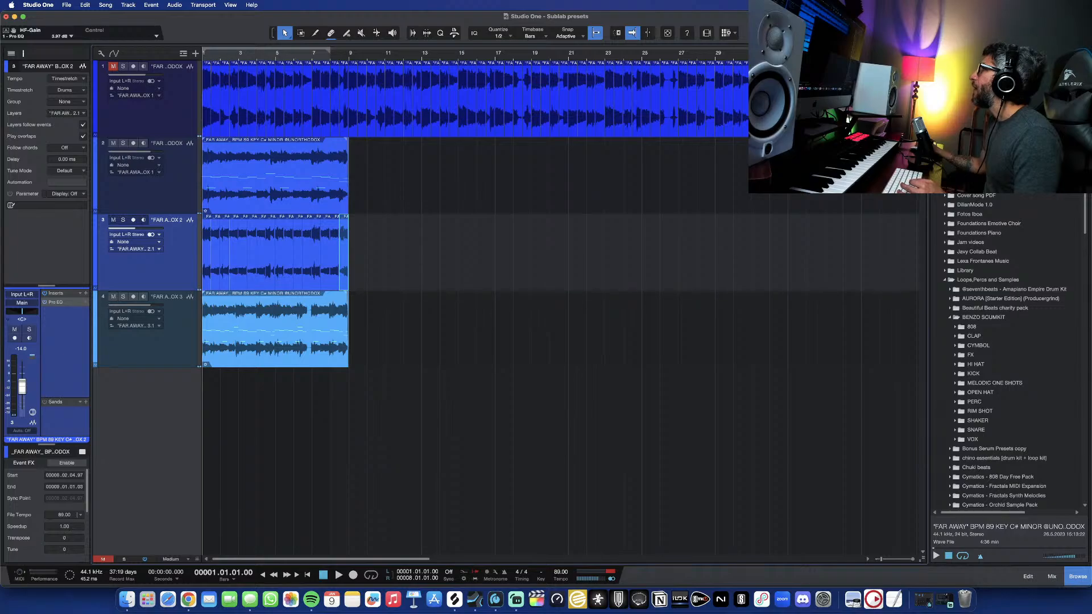
key("F6")
scroll(982, 252, "down", 15)
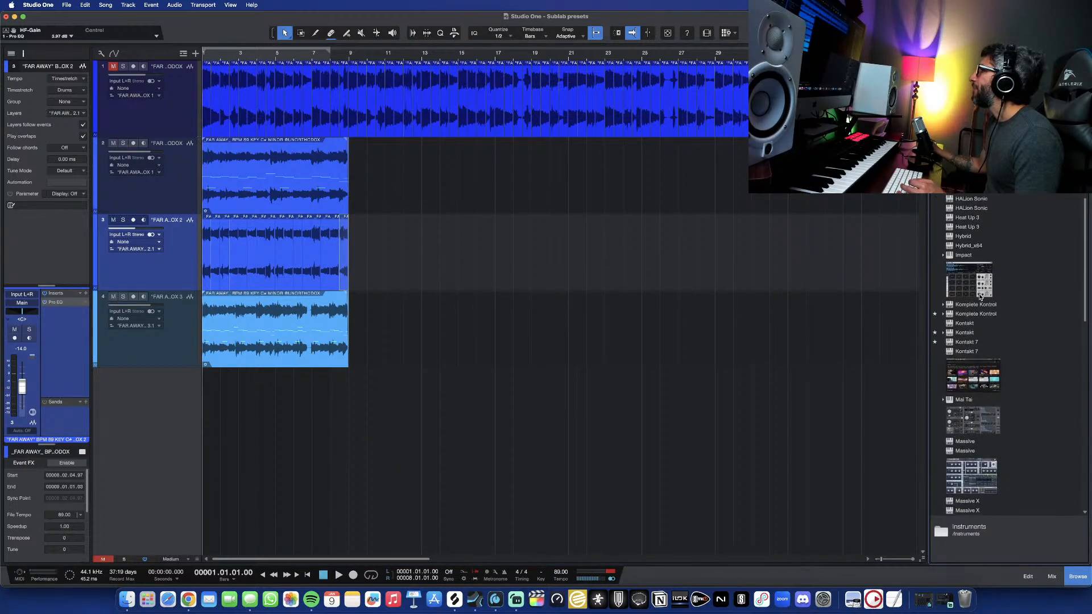
left_click(966, 251)
left_click_drag(967, 251, 230, 439)
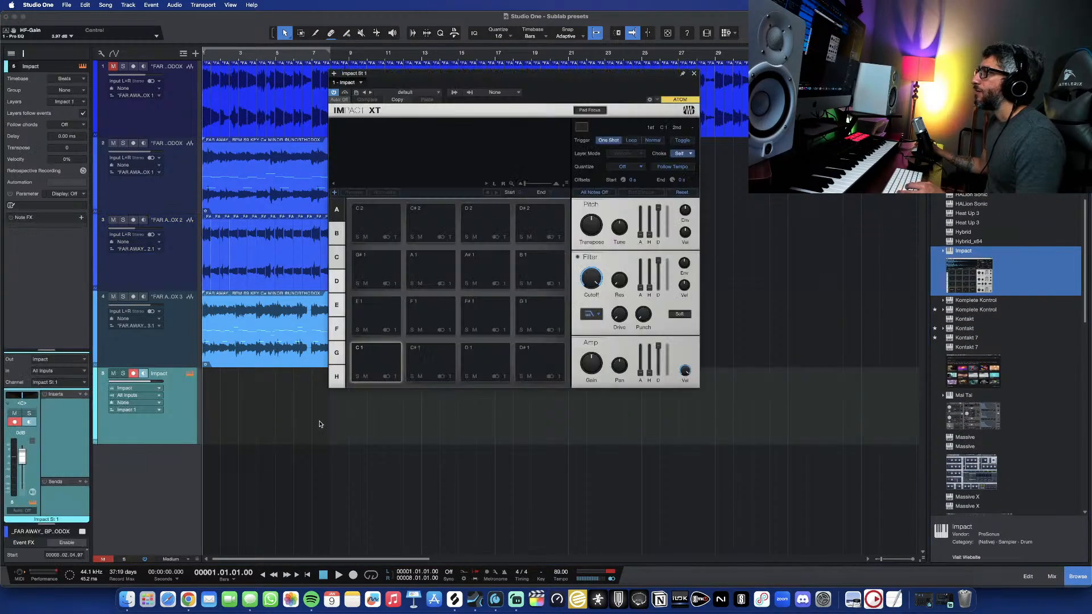
- Load the Base Kit preset in Impact and audition its pads alone and over the sample layers
left_click(417, 92)
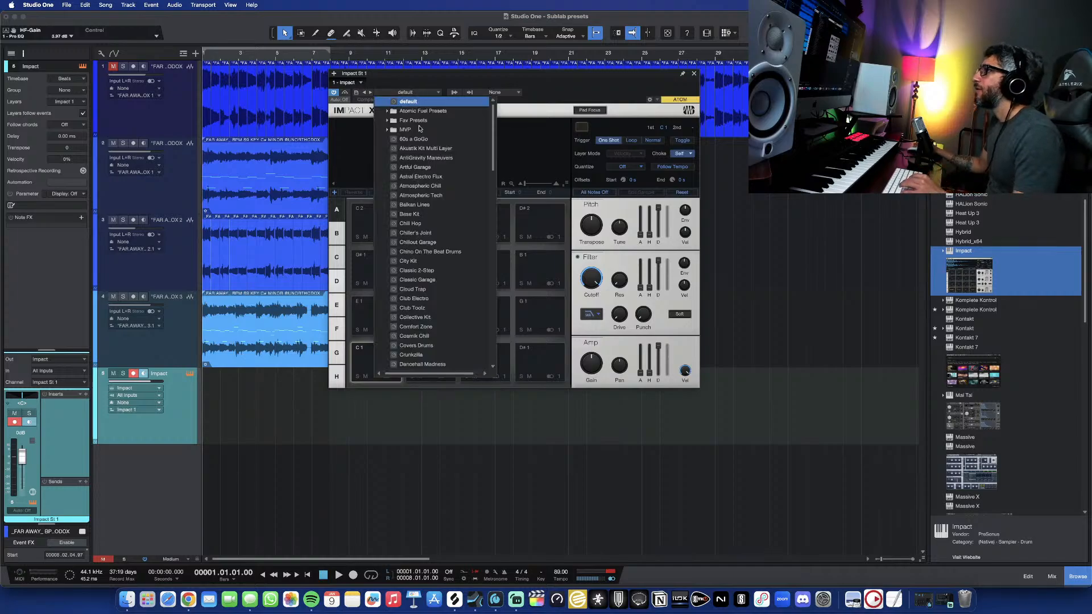
left_click(426, 214)
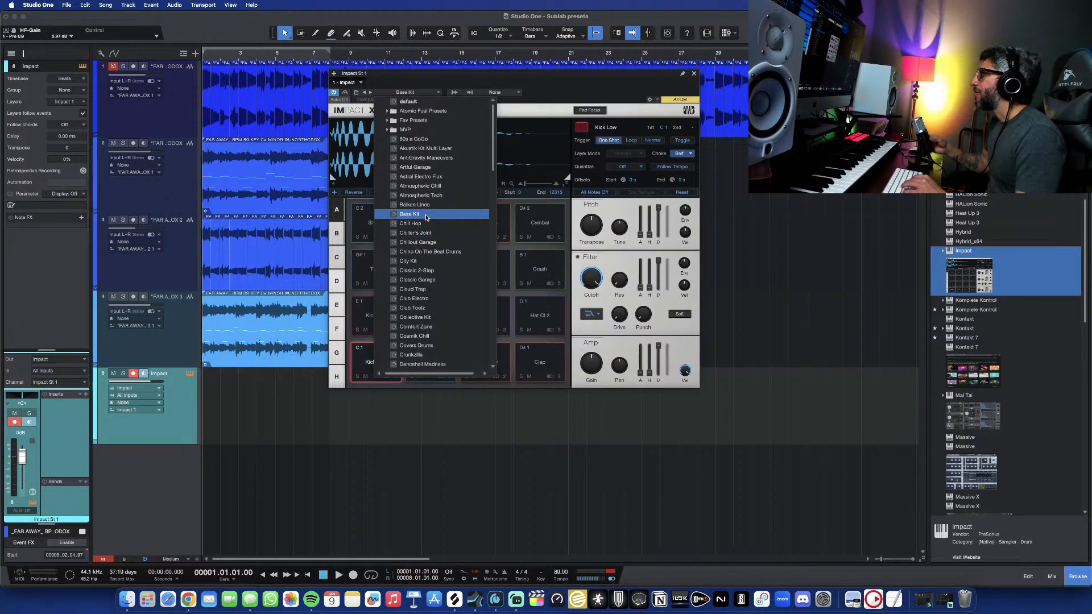
left_click(427, 215)
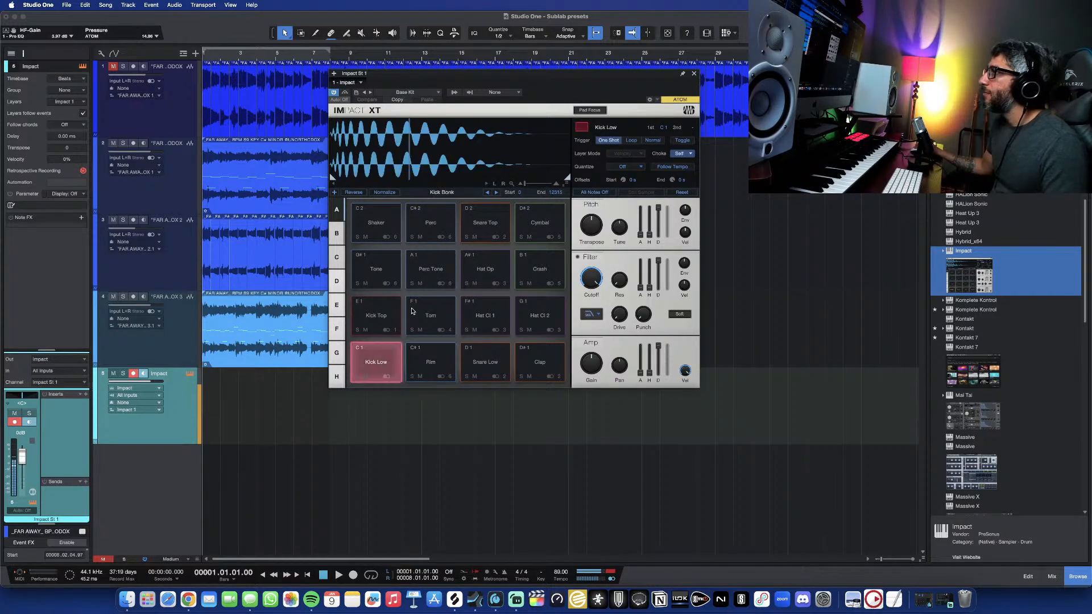
key("space")
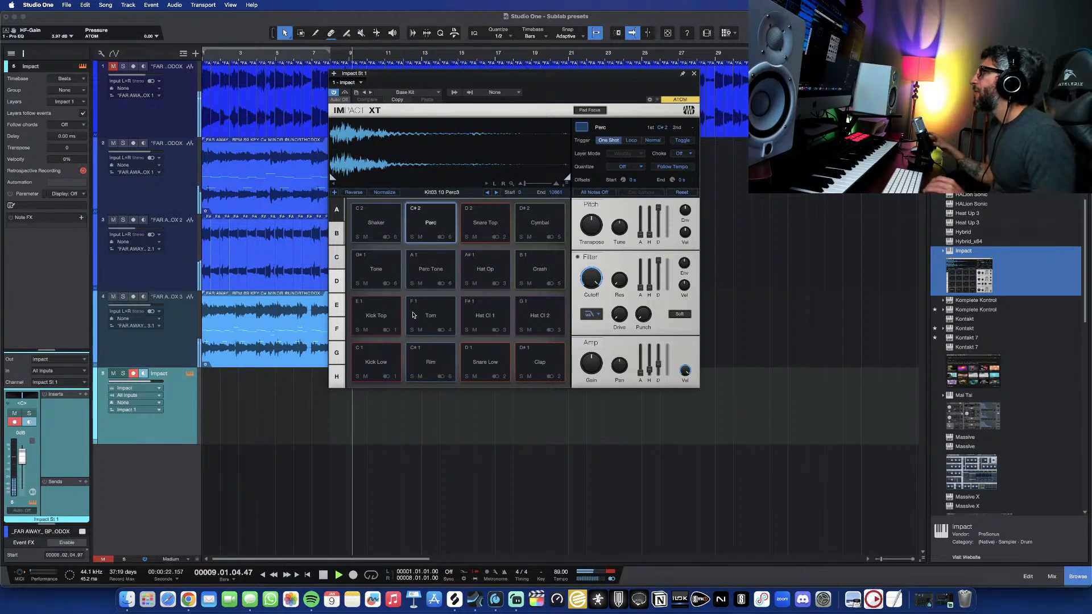
key("space")
- Switch Impact to the Crunkzilla preset and try its drum pads
left_click(411, 93)
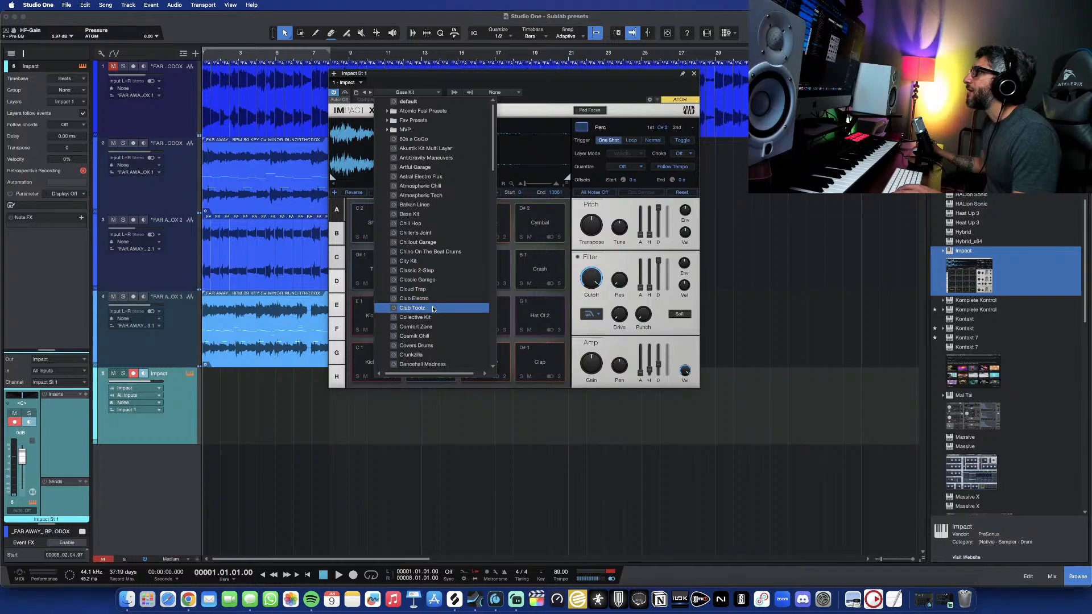
scroll(432, 307, "down", 3)
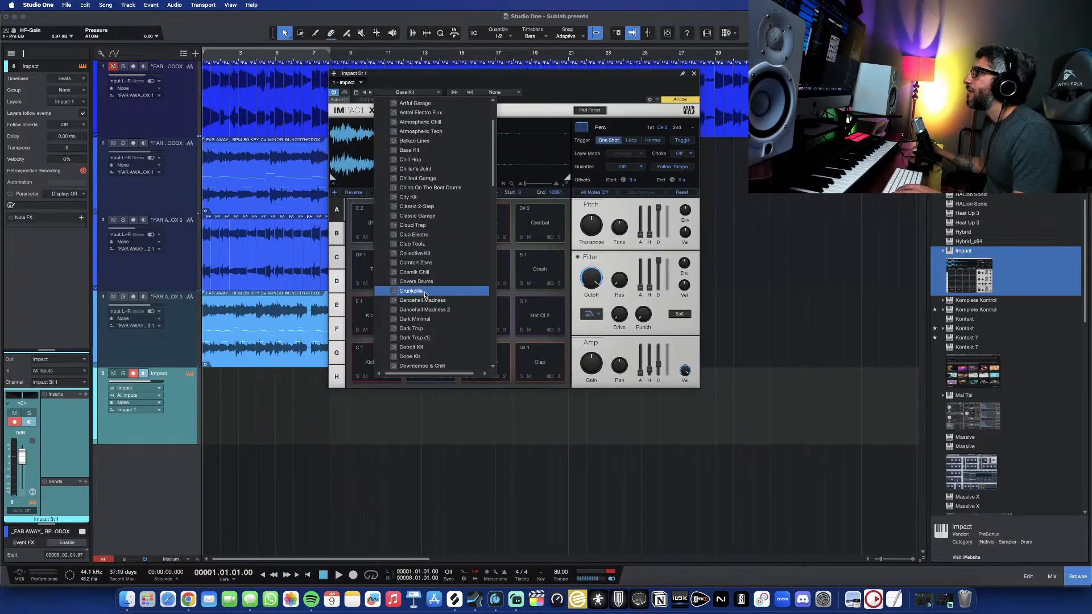
left_click(425, 292)
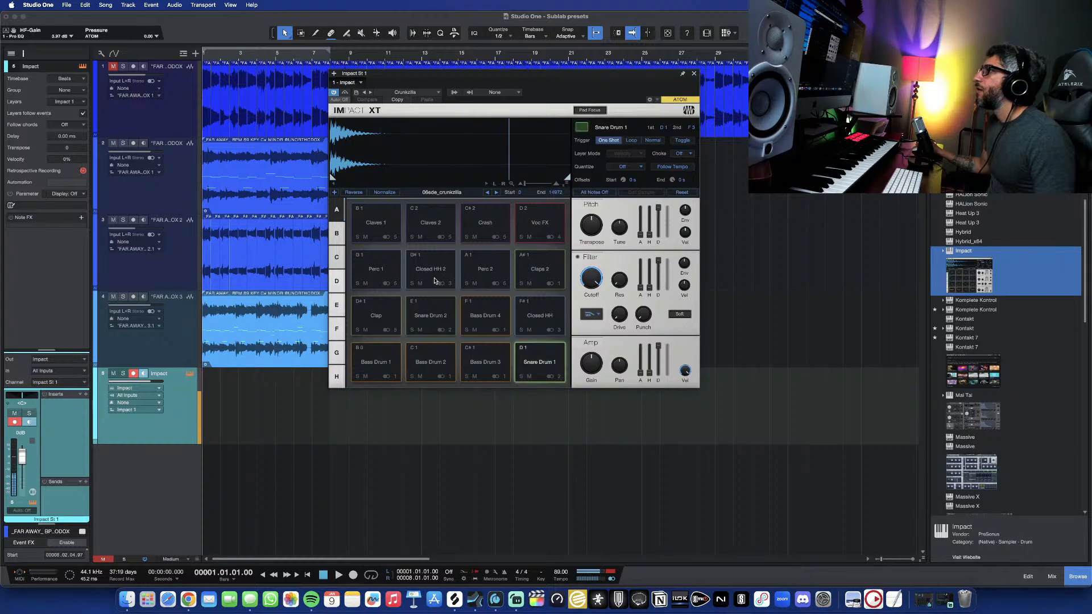
- Load the Dope Kit preset in Impact and audition its drum pads
left_click(432, 92)
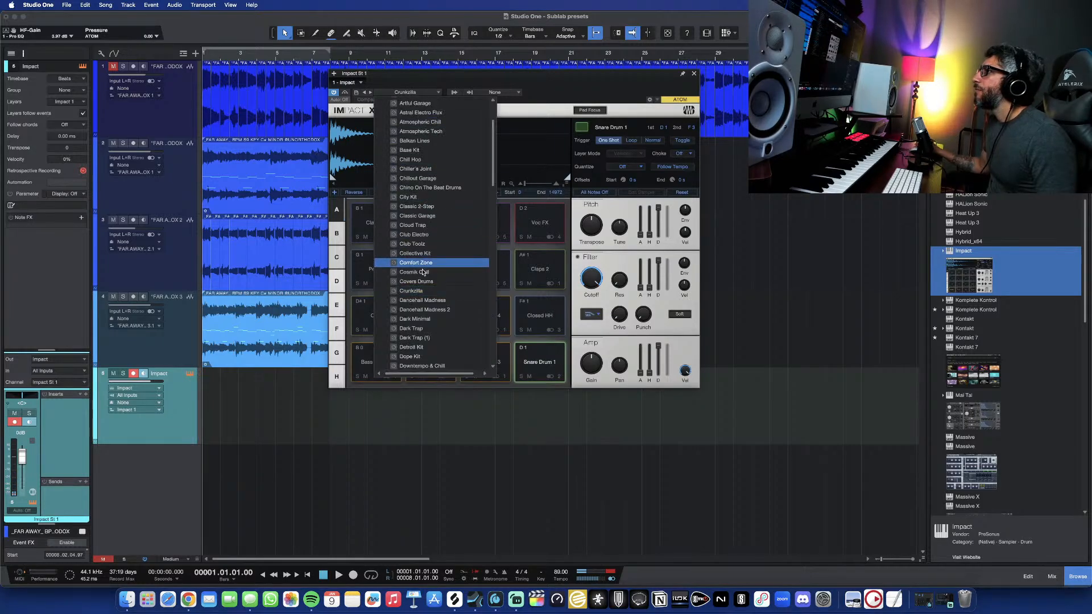
scroll(426, 342, "down", 3)
scroll(425, 341, "down", 1)
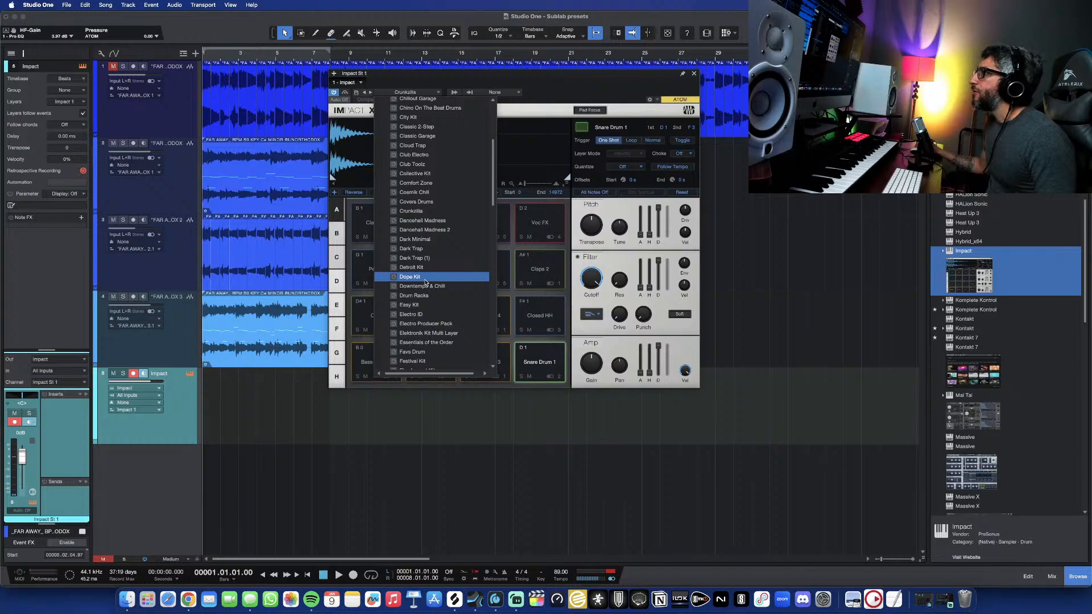
left_click(427, 278)
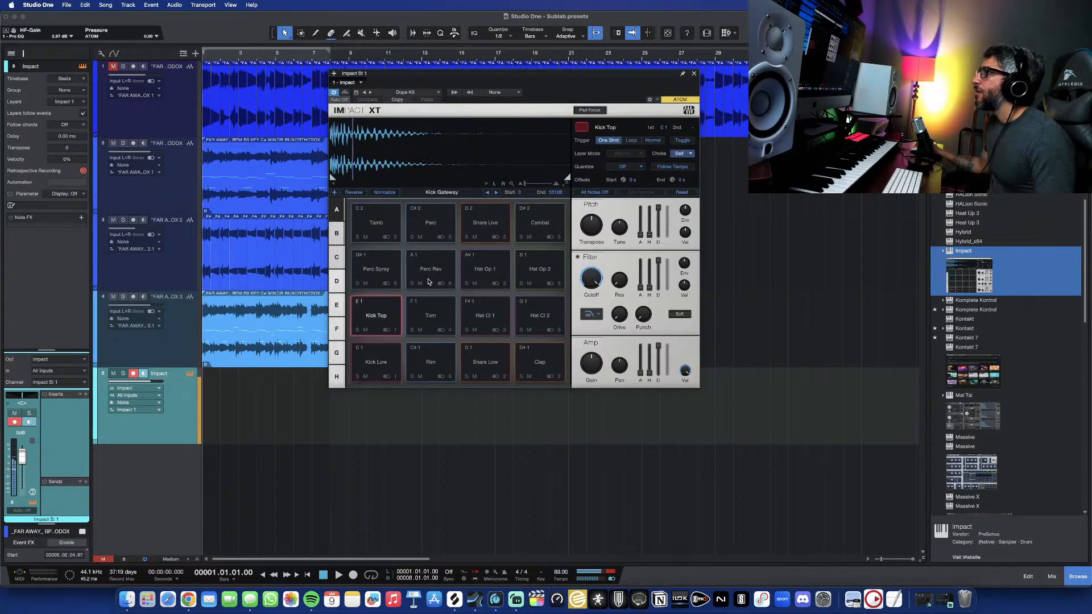
- Switch Impact to the Hip Hop Underground preset and try its drum pads
left_click(431, 96)
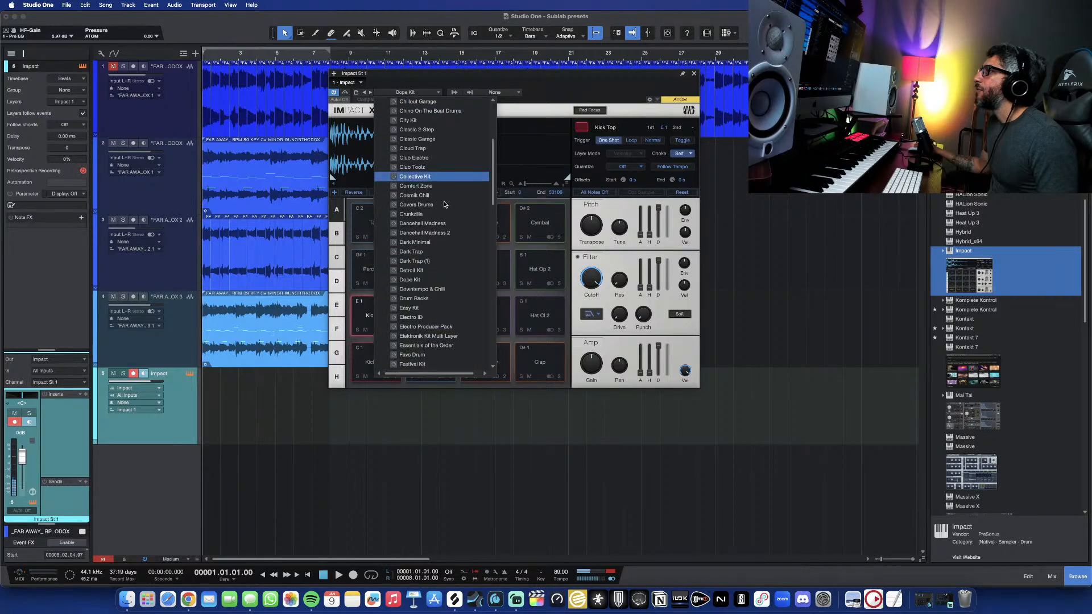
scroll(427, 259, "down", 3)
scroll(428, 323, "down", 3)
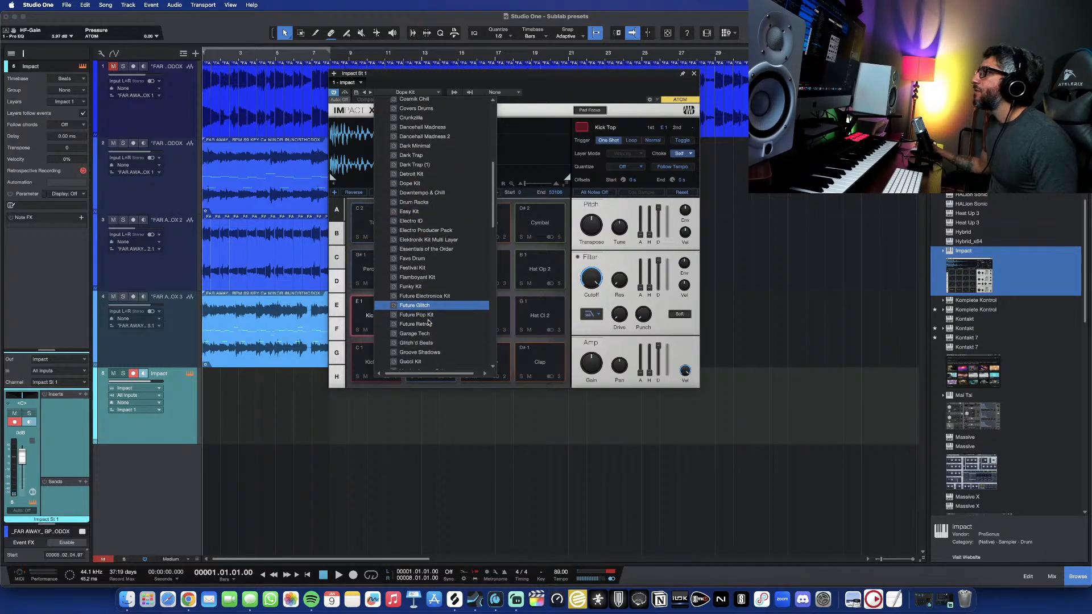
scroll(429, 323, "down", 5)
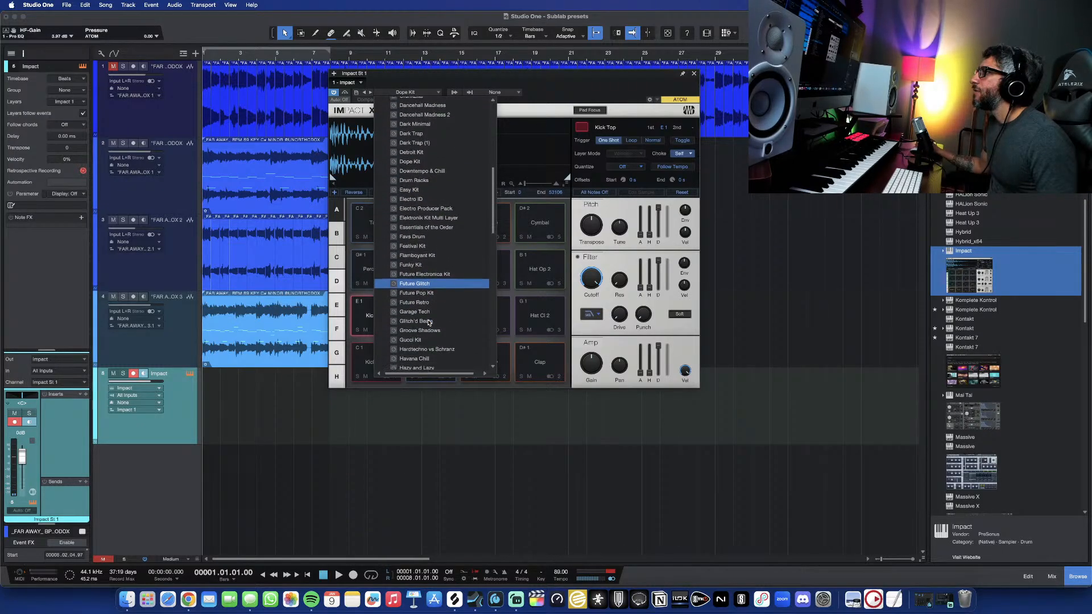
scroll(428, 322, "down", 5)
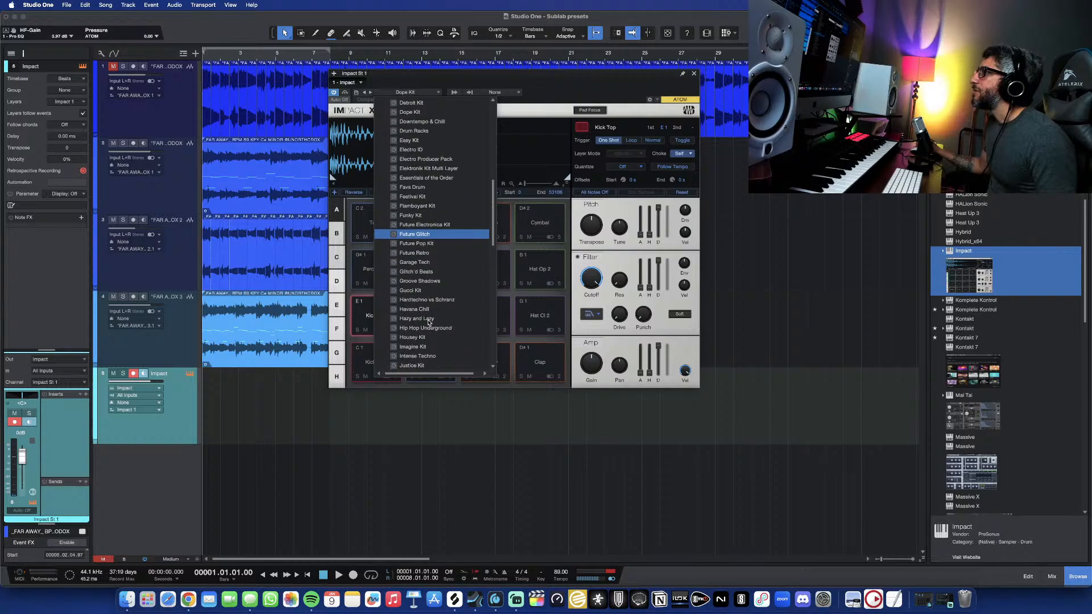
left_click(428, 296)
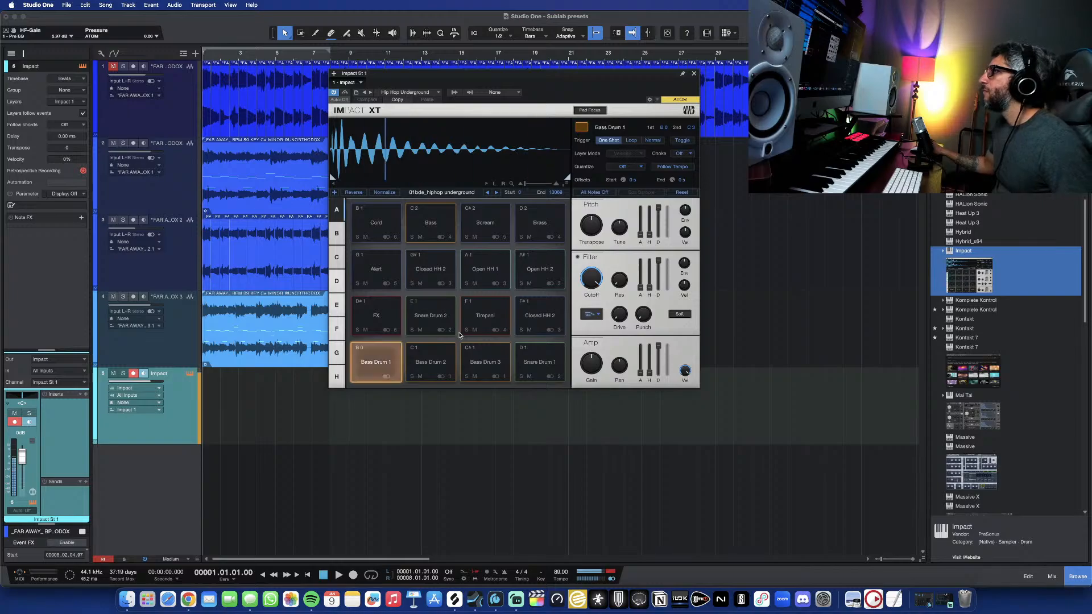
- Record a drum take on the Impact track over the sample layers, and delete it
key("space")
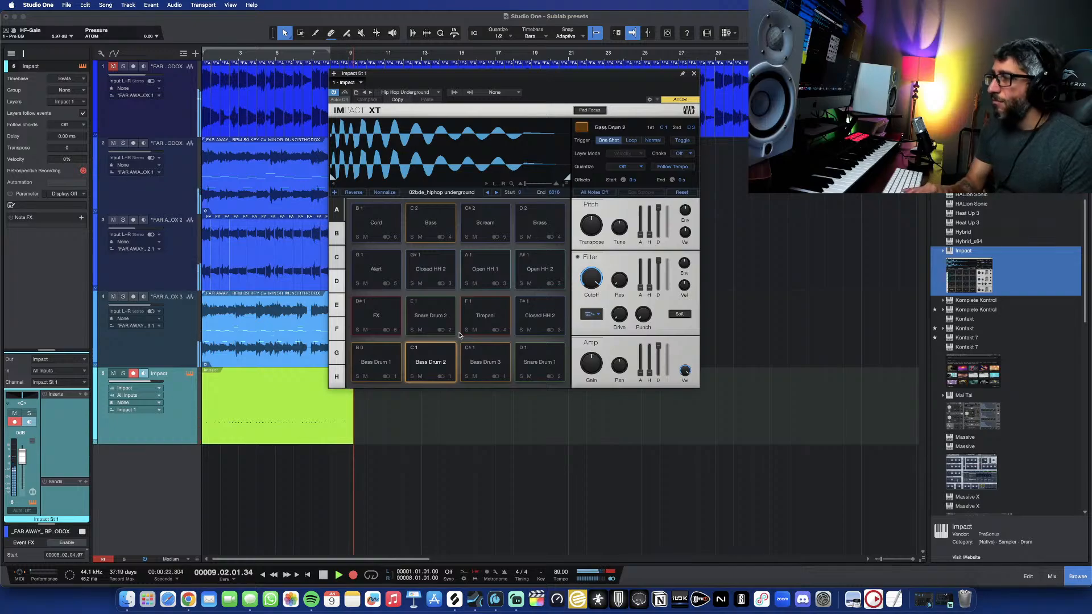
key("space")
key("Delete")
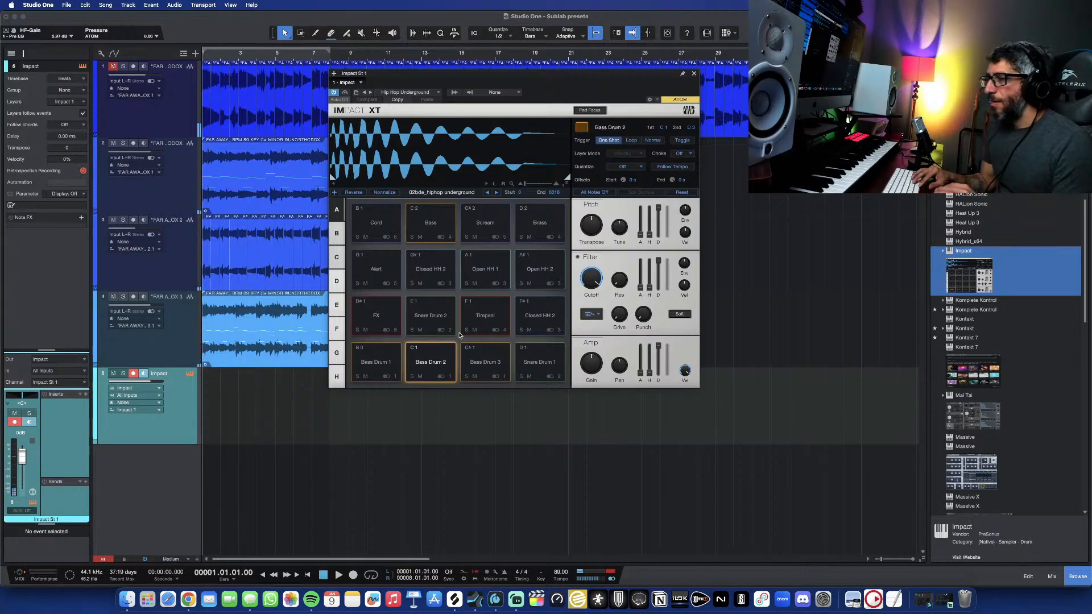
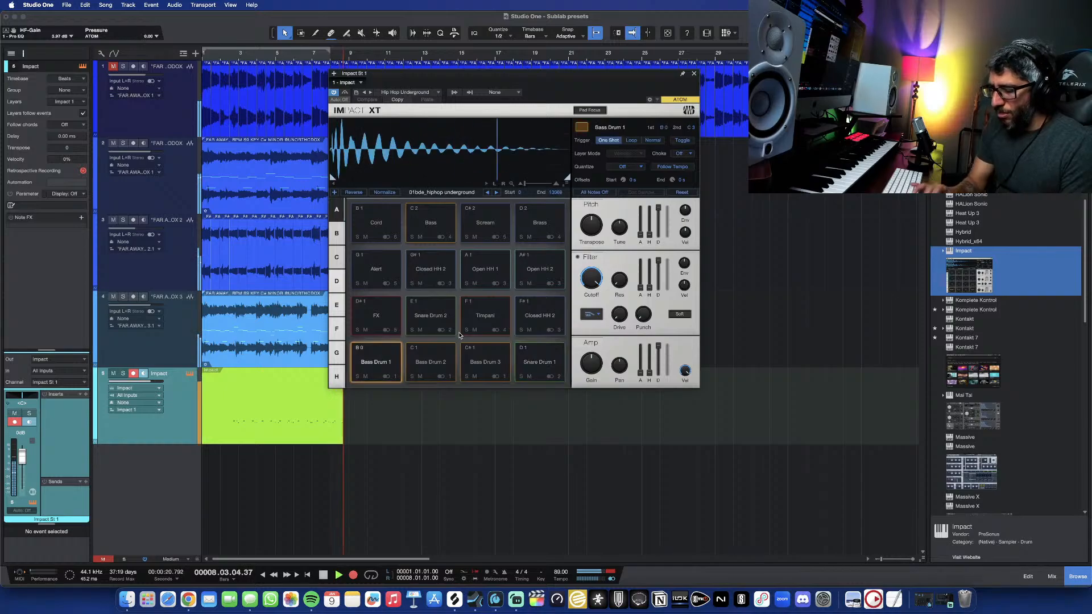
- Record another drum take on the Impact track and move the part so it starts at bar 1
key("space")
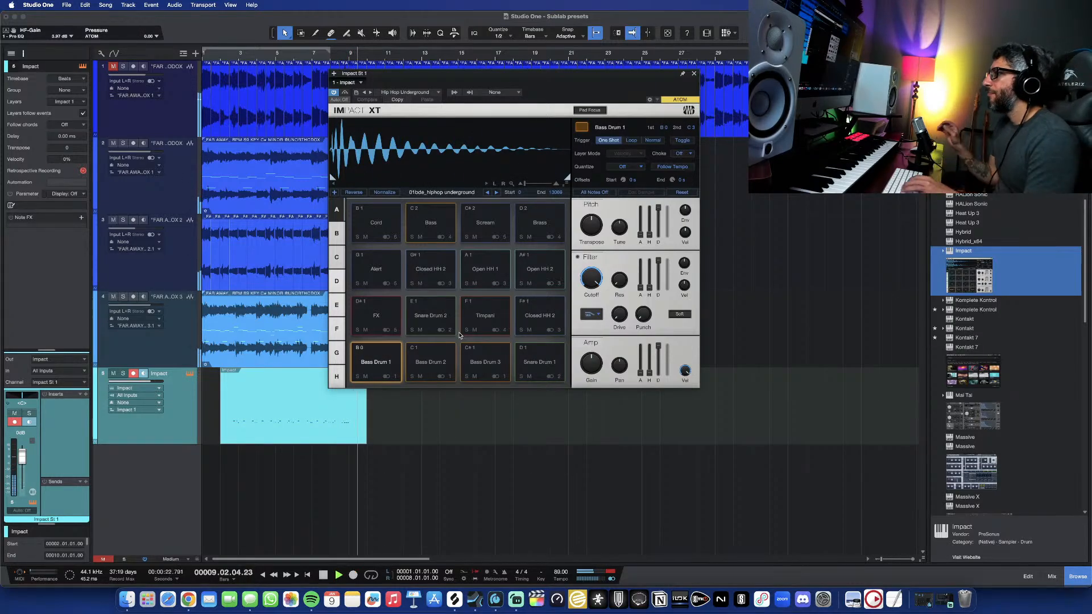
key("space")
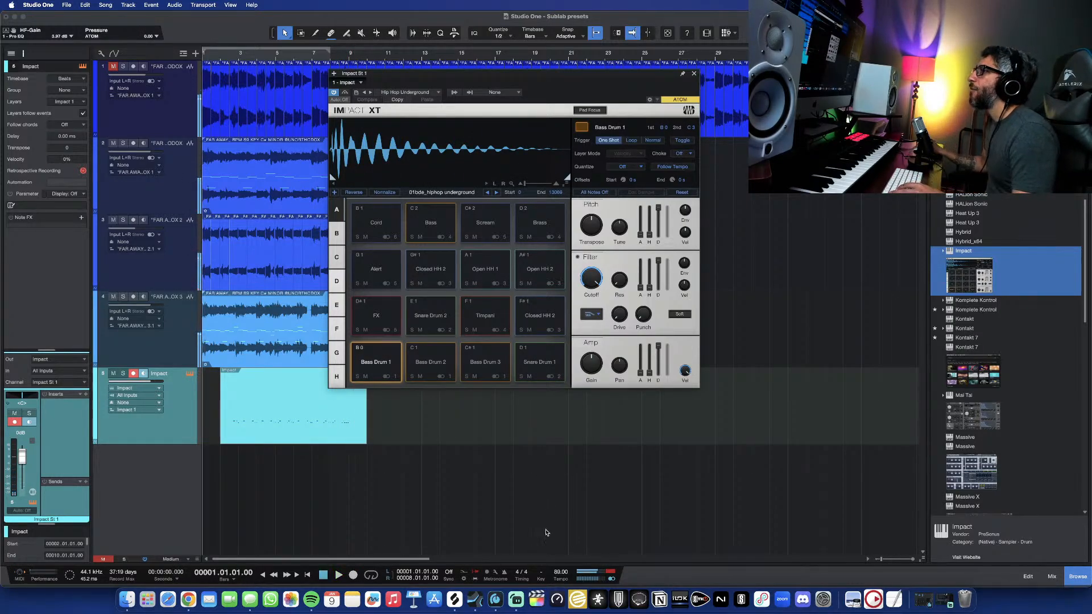
left_click_drag(256, 421, 233, 422)
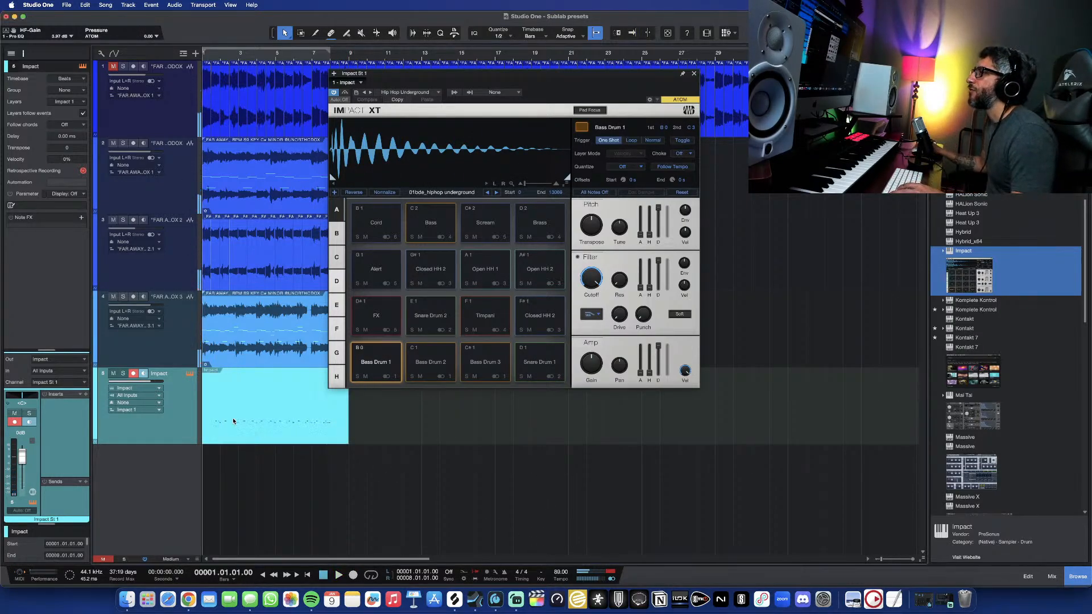
- Close the Impact window and open the recorded drum part for note editing
left_click(692, 73)
scroll(277, 410, "up", 5)
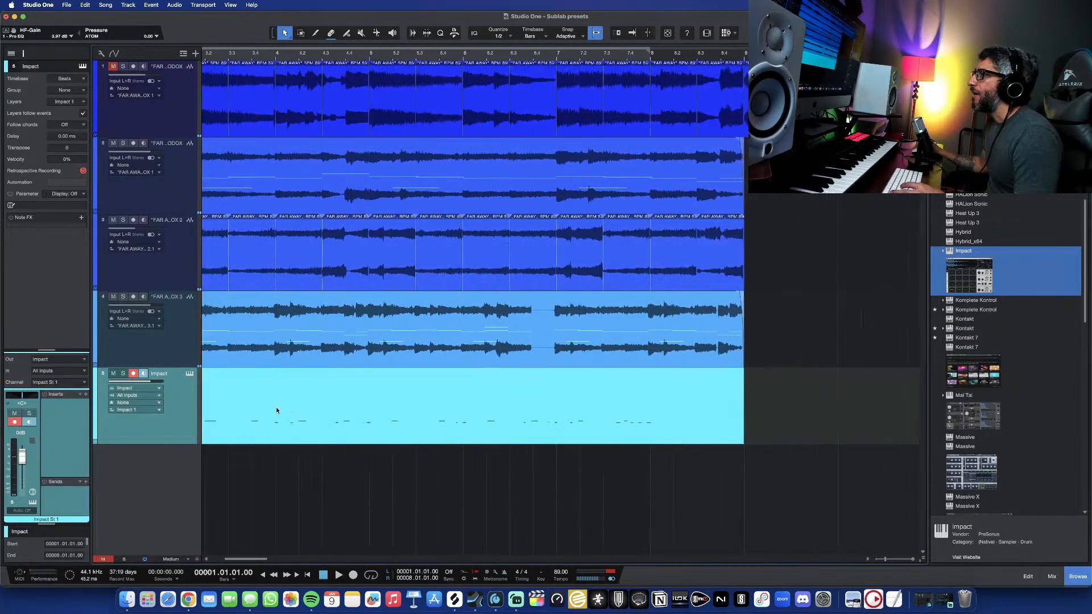
scroll(290, 407, "left", 5)
double_click(332, 406)
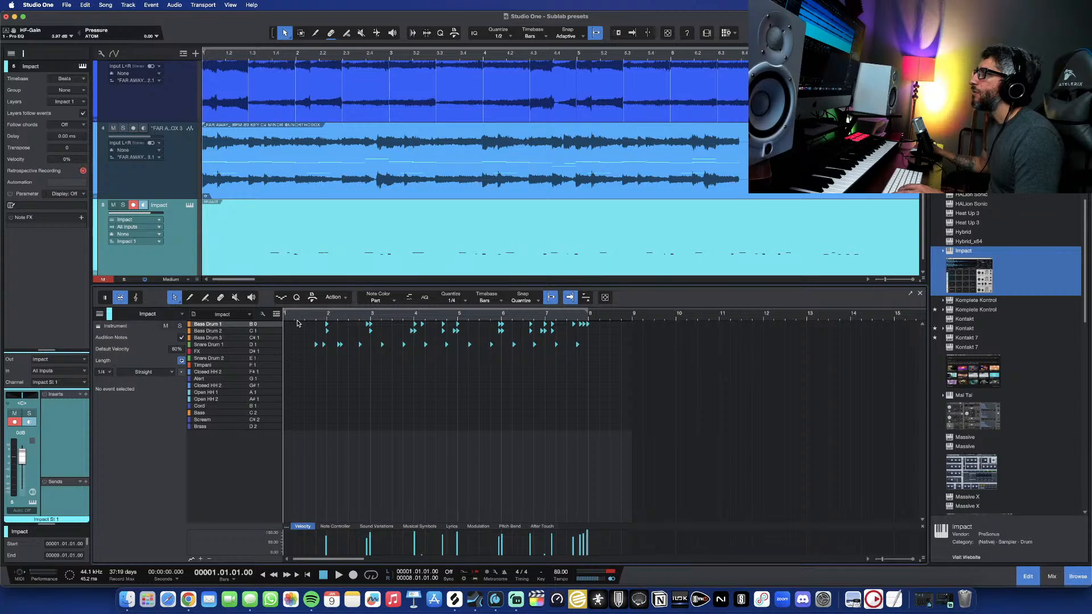
- Try quantizing all the recorded drum notes to 1/4, and undo it
left_click_drag(297, 319, 570, 370)
scroll(519, 369, "down", 2)
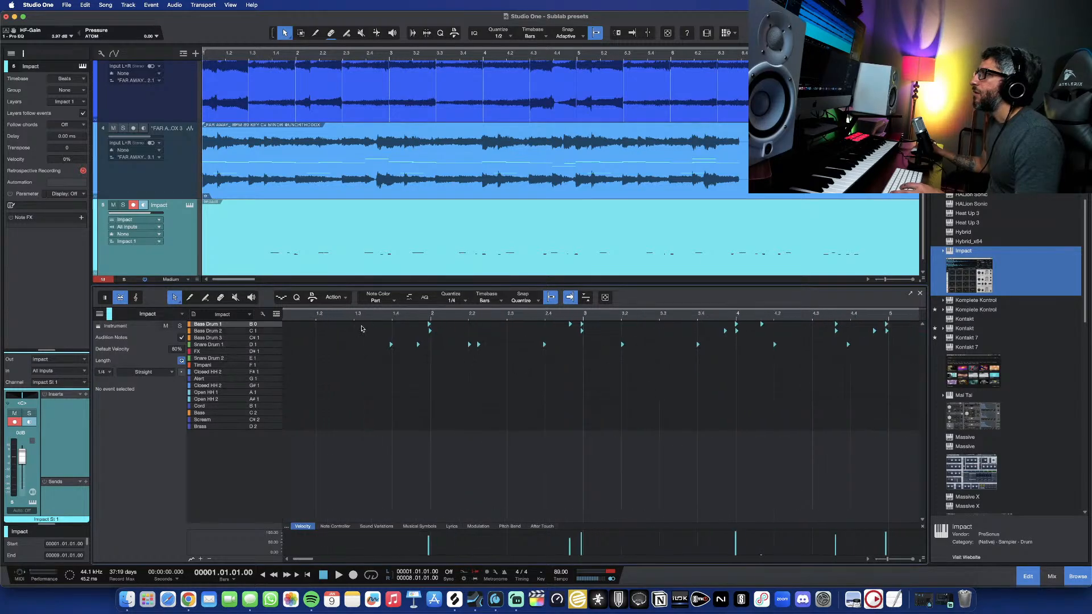
left_click_drag(354, 322, 575, 368)
scroll(585, 376, "down", 5)
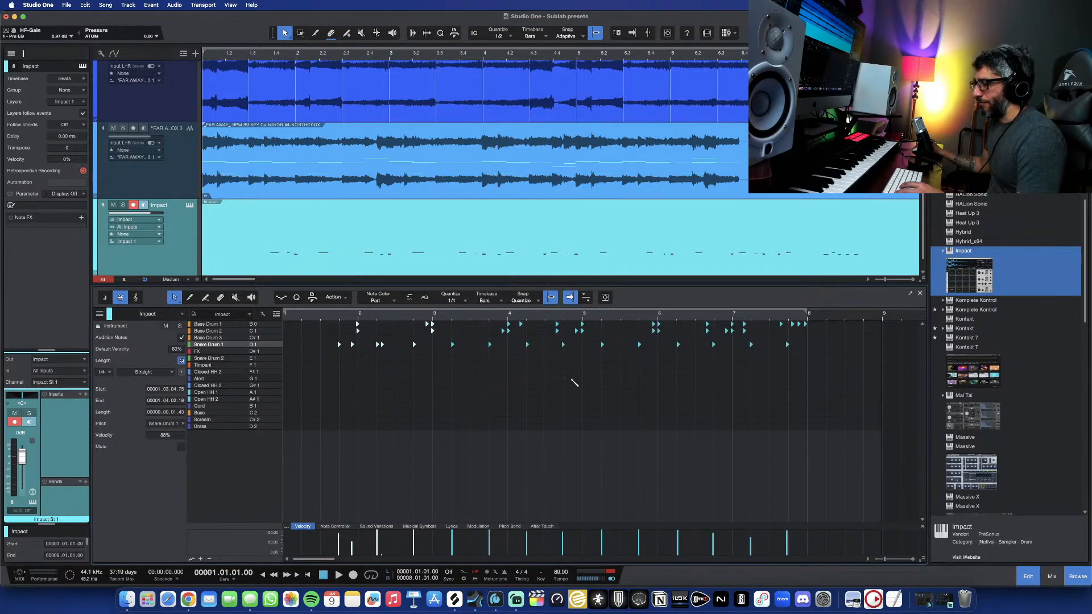
key("super+a")
key("q")
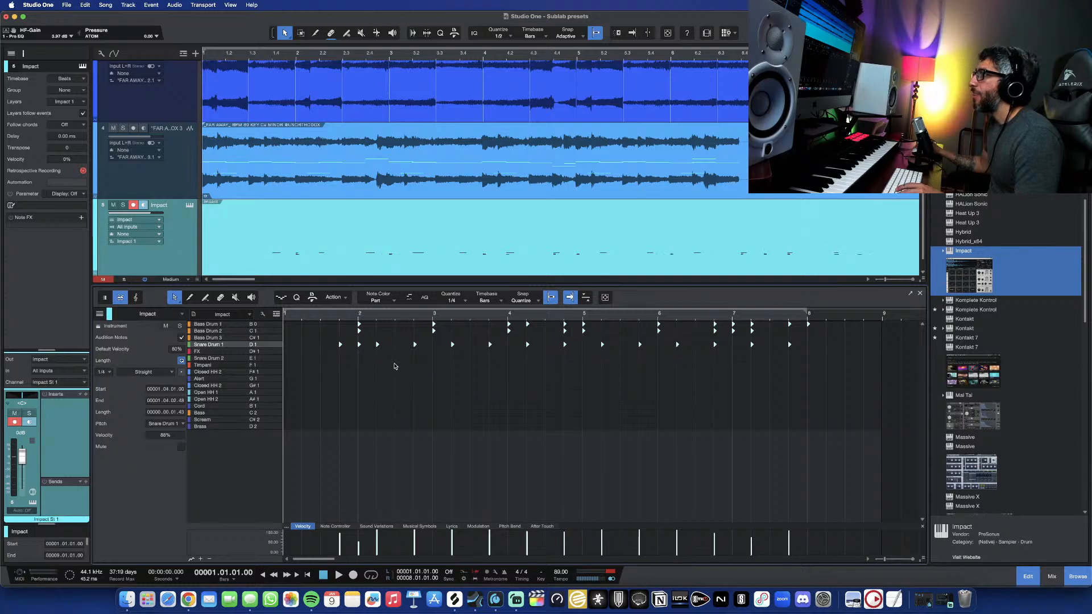
key("super+z")
- Set the note editor's quantize value to 1/8, quantize all the drum notes and play the result
left_click(476, 302)
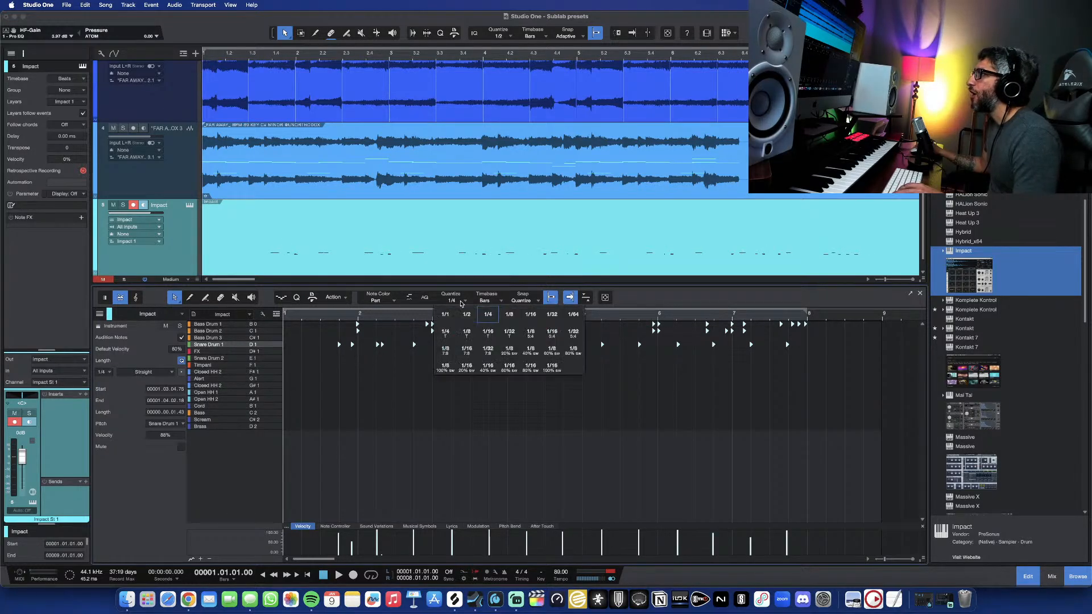
left_click(515, 320)
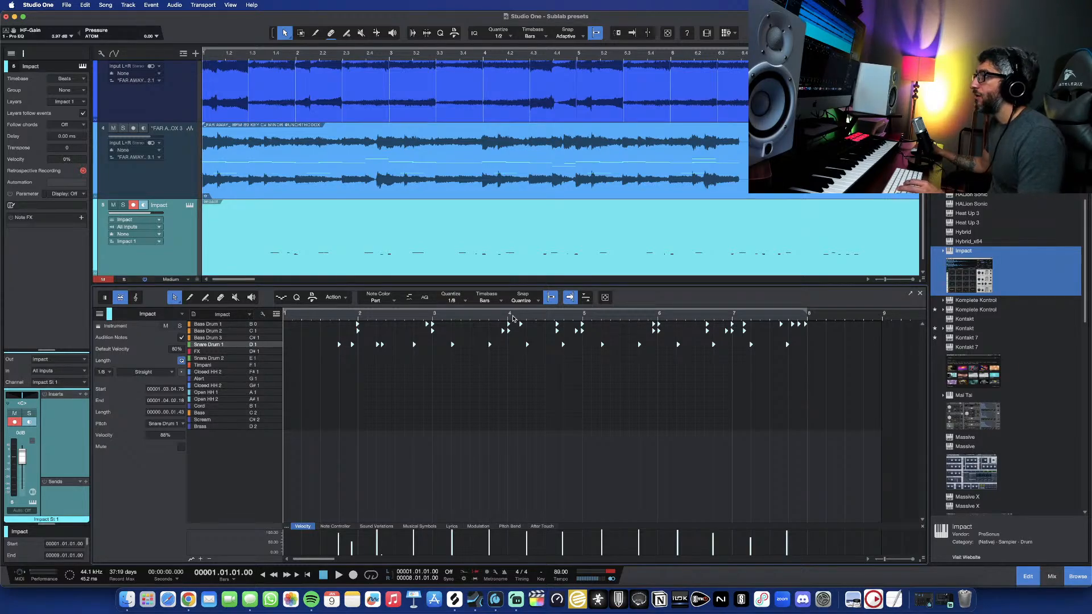
key("super+q")
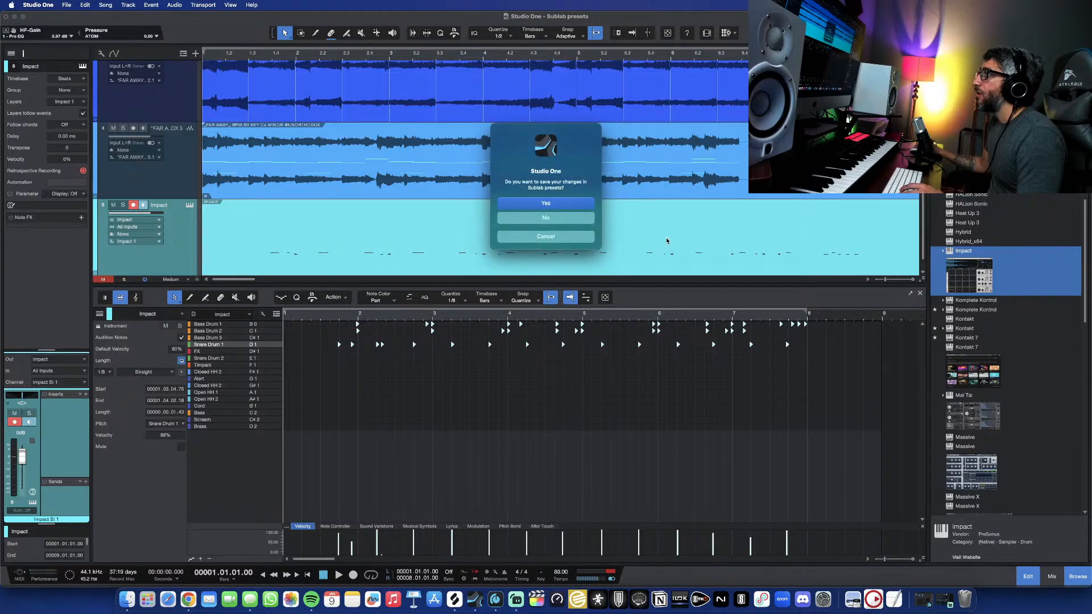
left_click(568, 237)
key("q")
key("space")
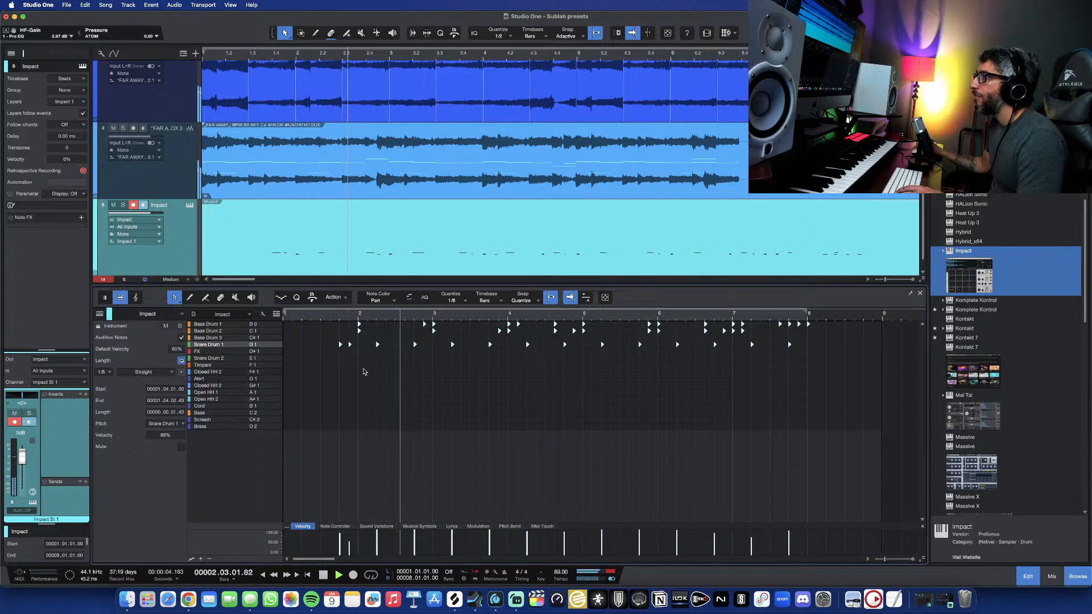
key("space")
- Set the quantize value to 1/16, move the second Snare Drum 1 hit to 1.4.4 and play it back
scroll(360, 371, "up", 3)
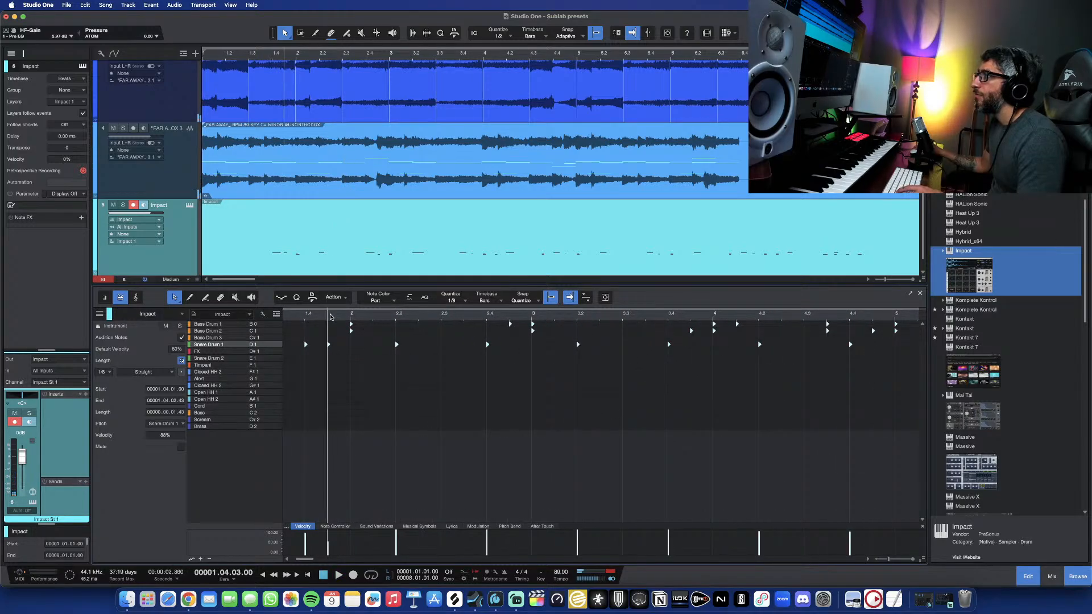
scroll(331, 341, "down", 3)
left_click(332, 362)
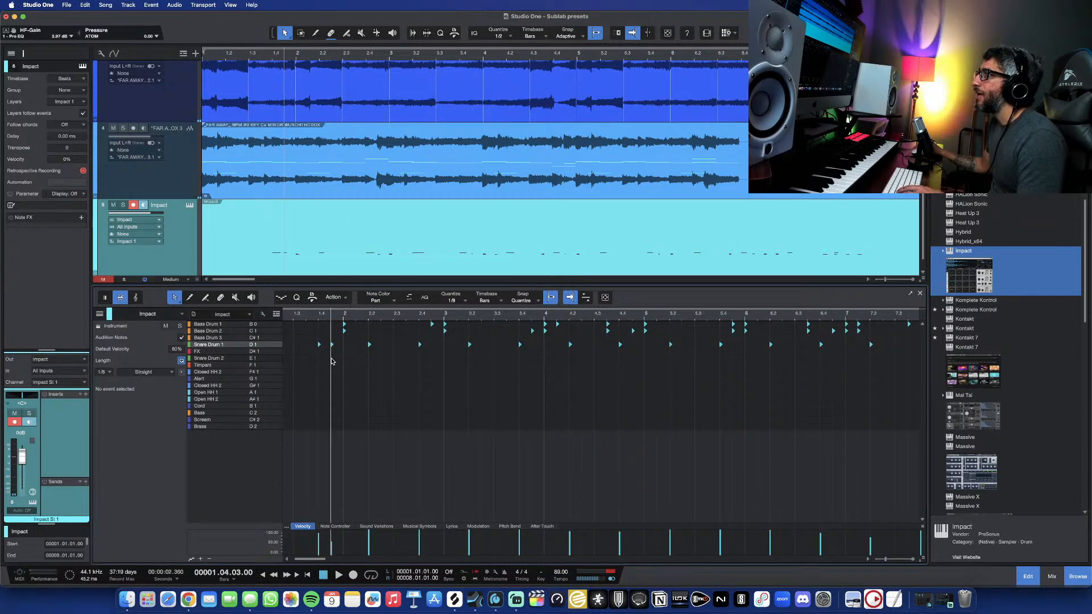
key("space")
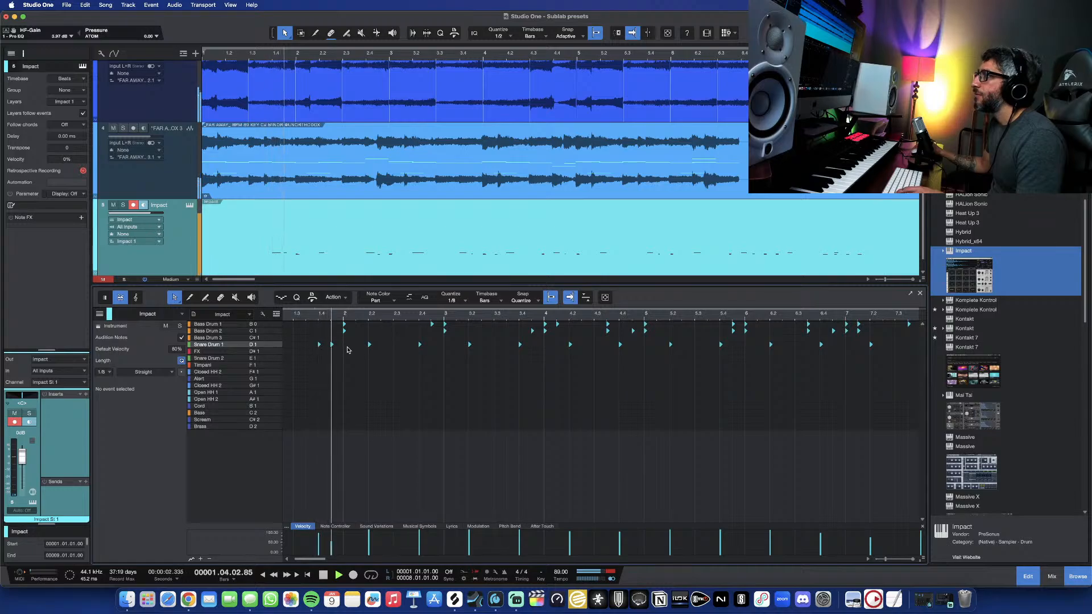
key("space")
left_click(460, 300)
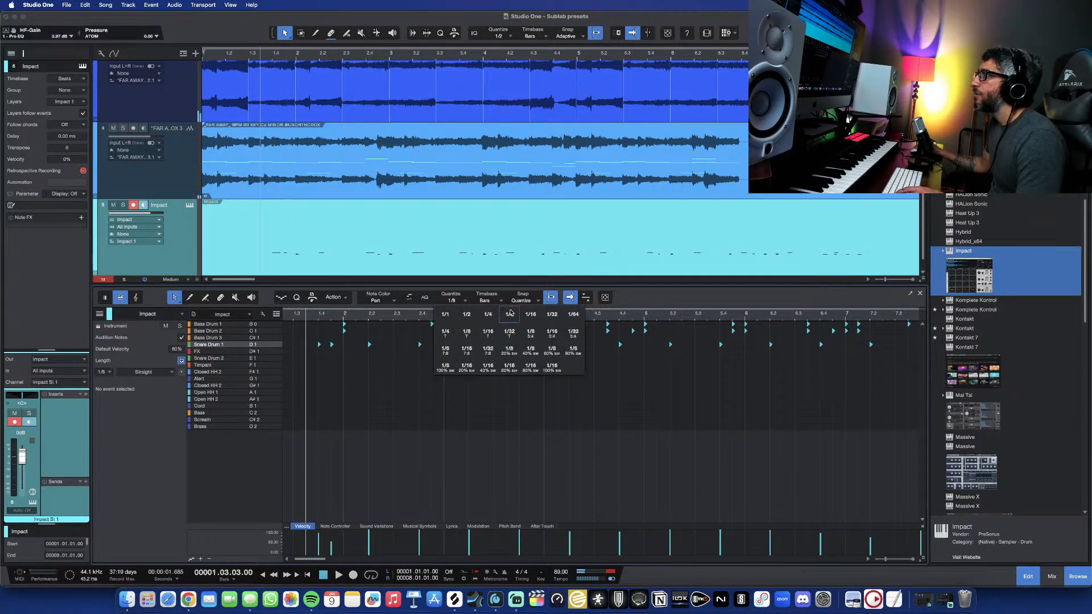
left_click(510, 313)
left_click(334, 345)
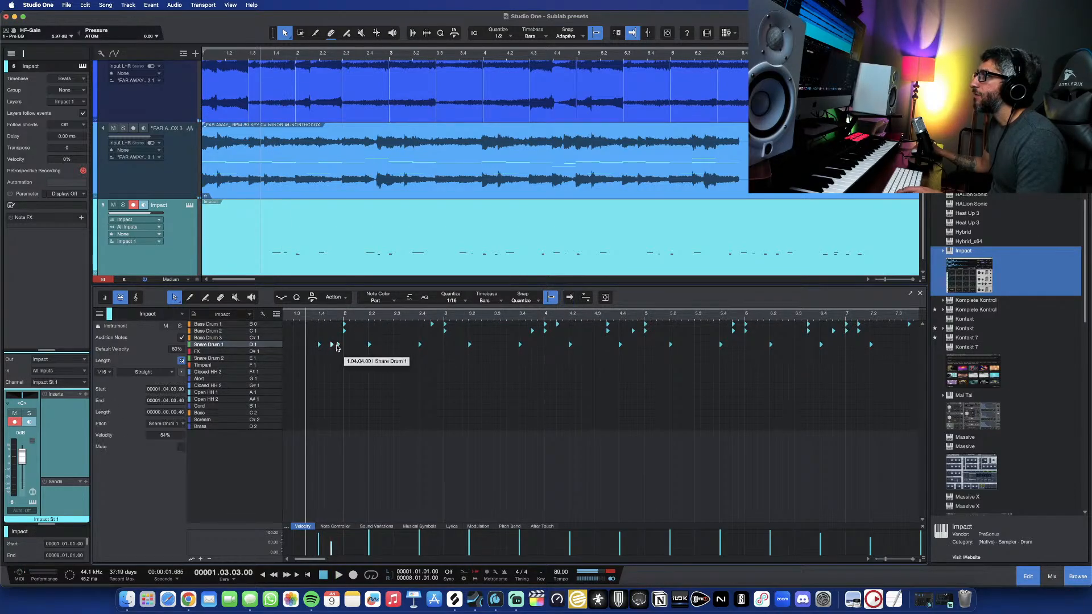
left_click_drag(338, 348, 338, 348)
key("space")
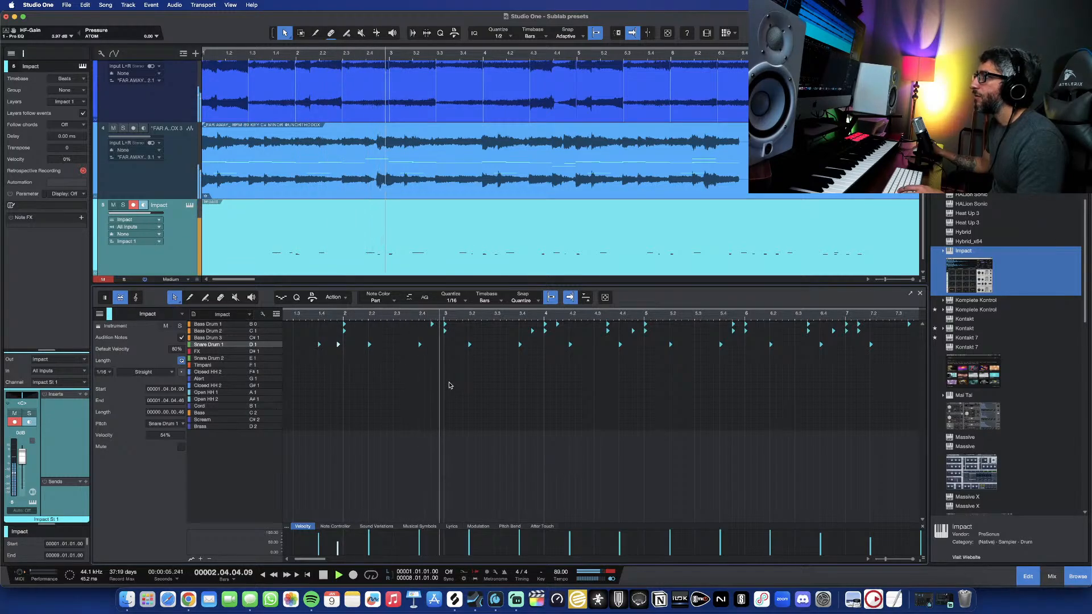
key("space")
- Move the Bass Drum 1 hit just before bar 3 to 2.4.4 and play the drums with the samples
left_click(441, 325)
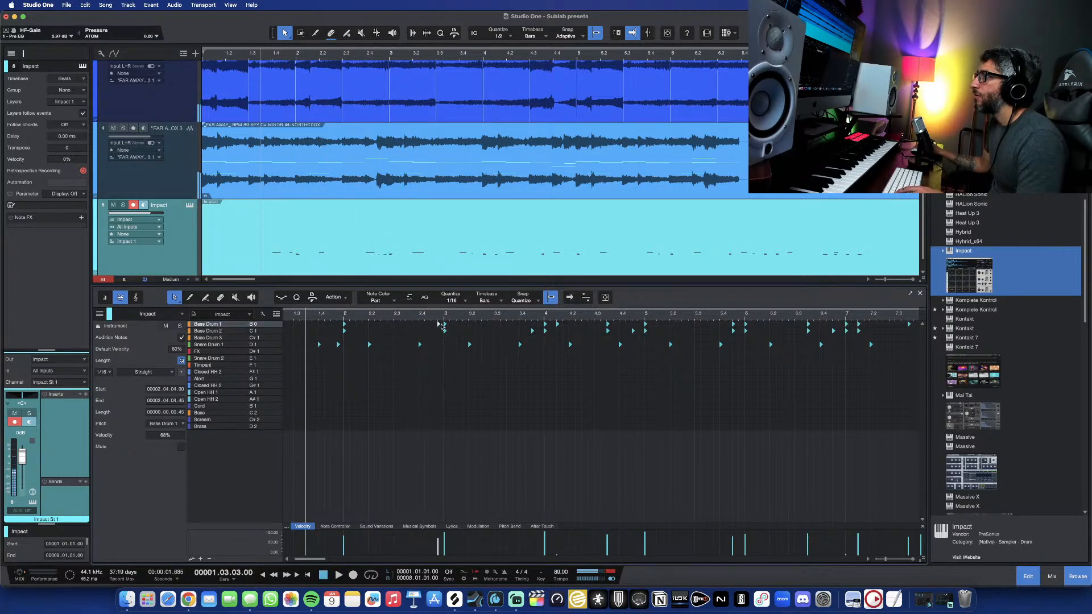
key("space")
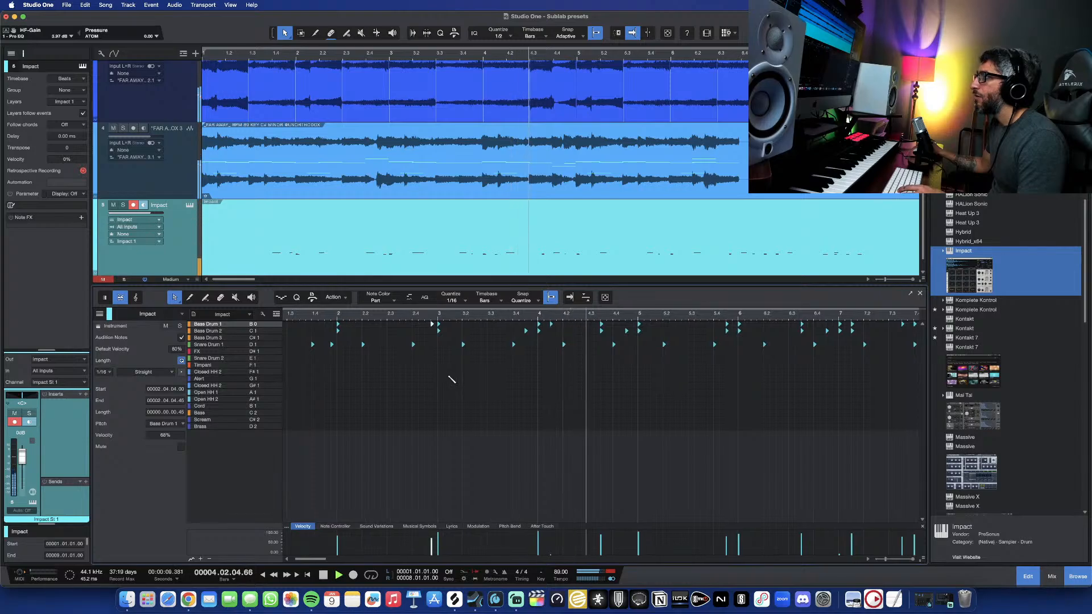
key("space")
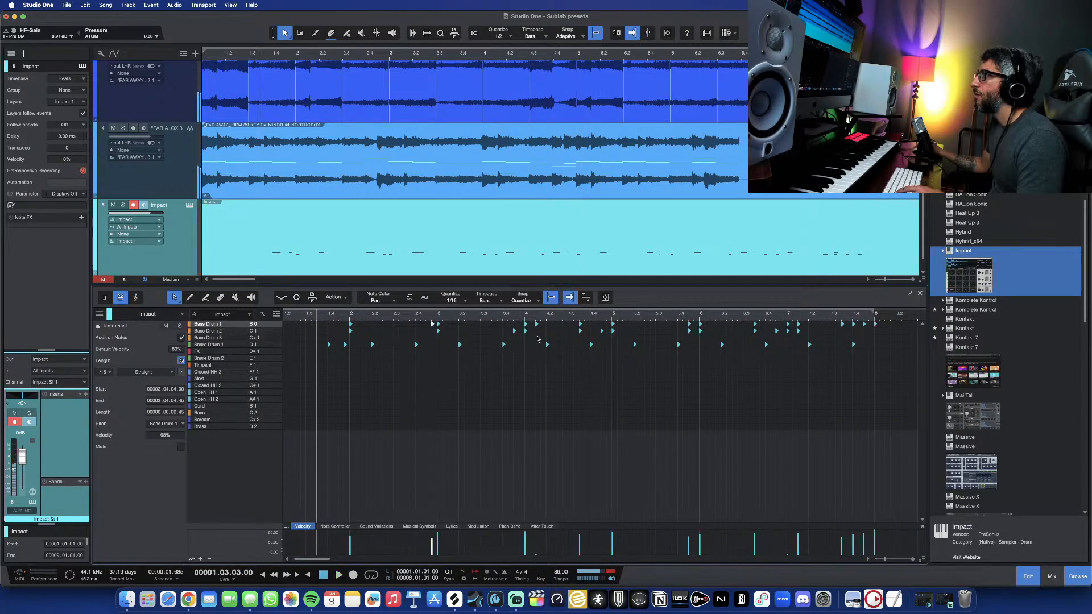
- Remove the Impact track together with its instrument and close the note editor
scroll(620, 378, "down", 5)
scroll(418, 271, "down", 6)
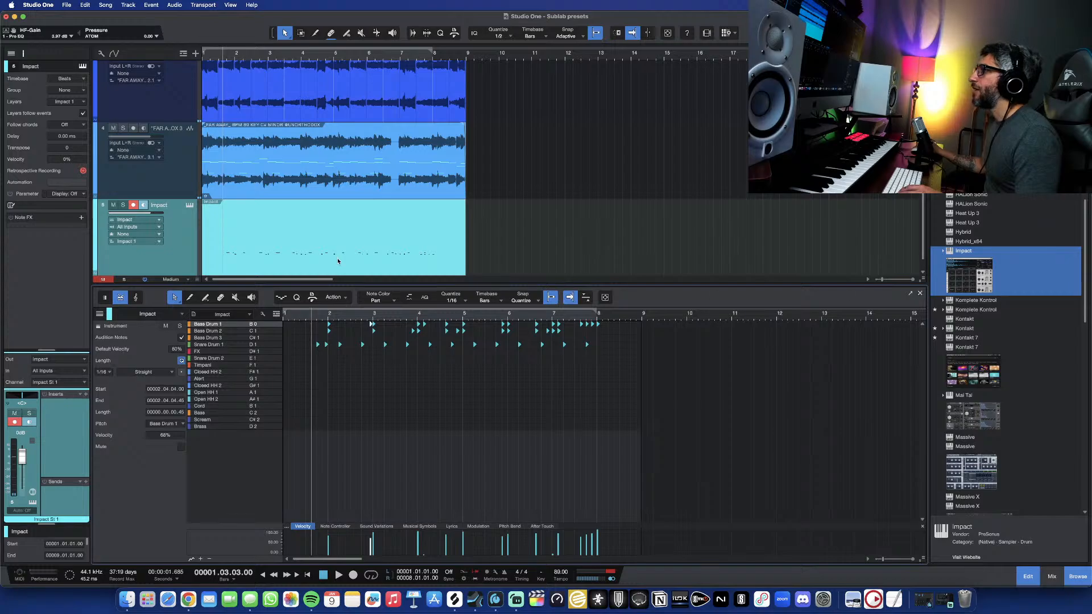
right_click(143, 248)
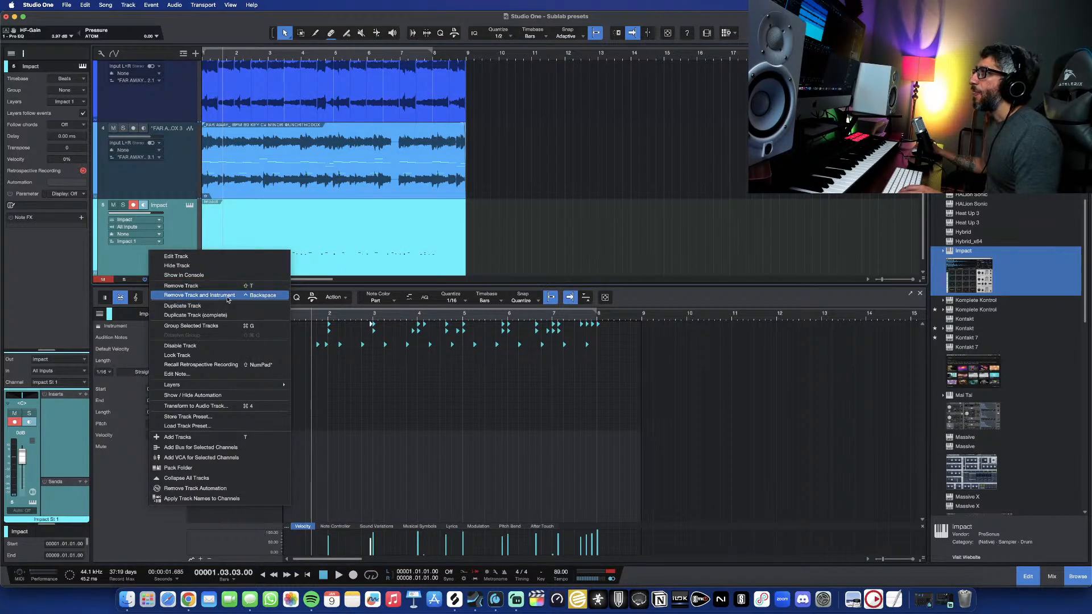
left_click(188, 295)
left_click(920, 294)
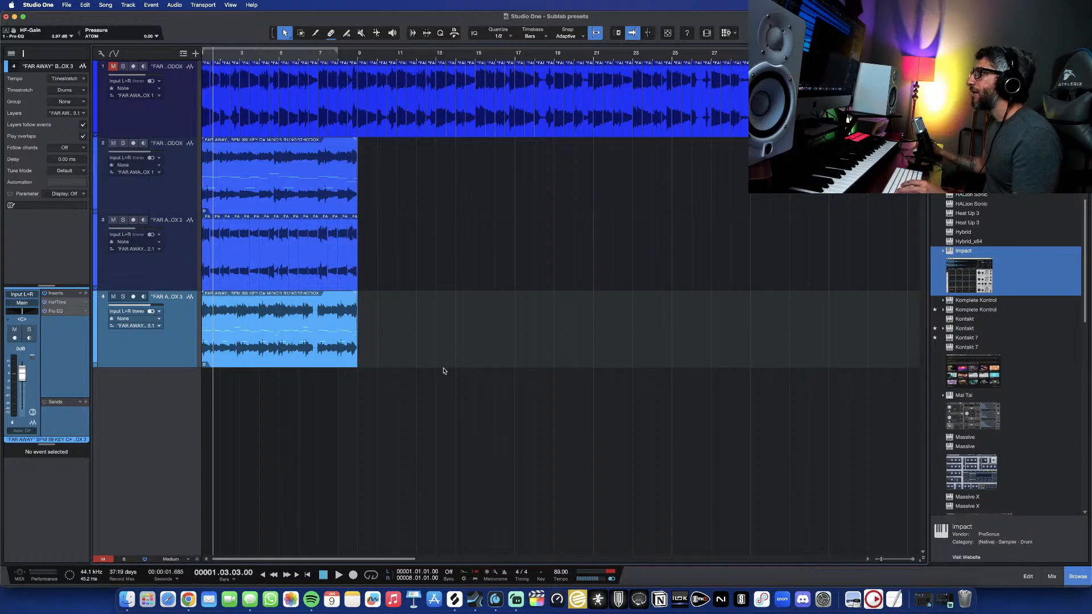
- Add a Heat Up 3 instrument track below the second sample track and load its ANALOG ELECTRIC preset from the KEYS category
scroll(445, 371, "down", 3)
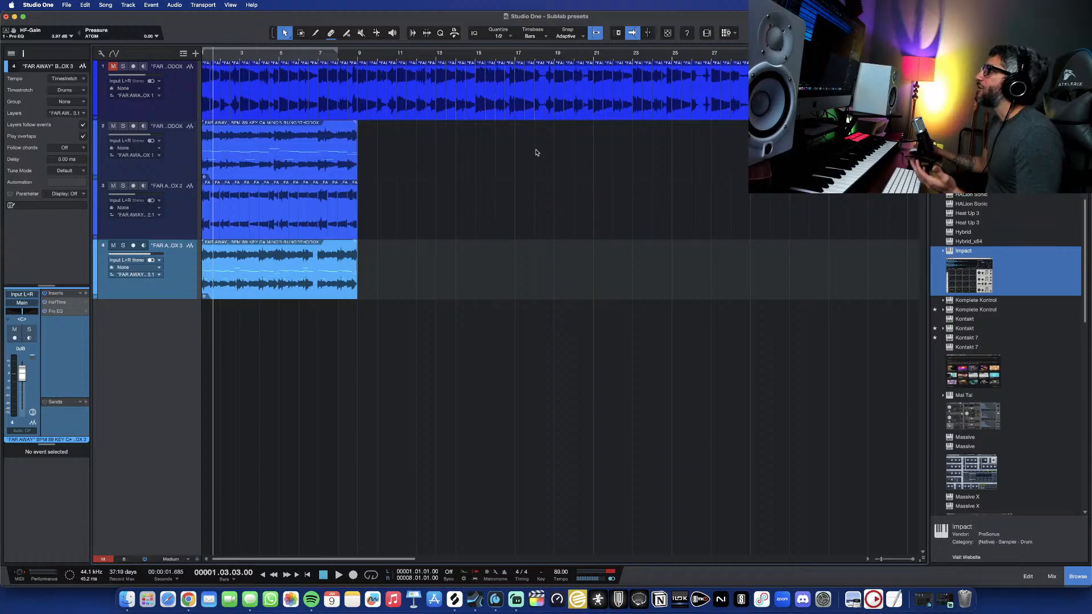
left_click_drag(538, 149, 186, 276)
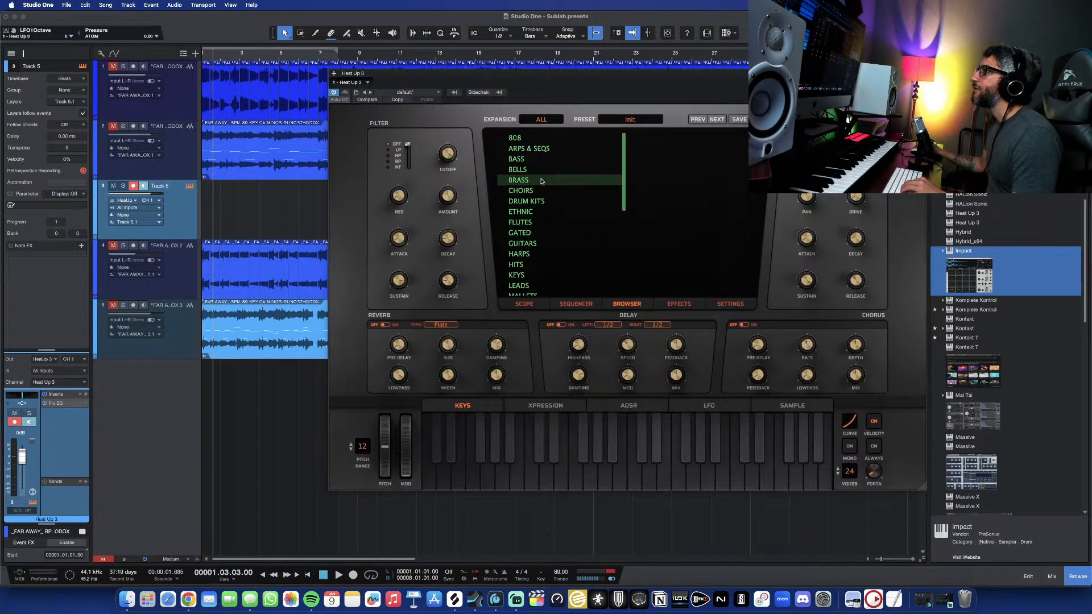
scroll(541, 217, "down", 3)
left_click(529, 227)
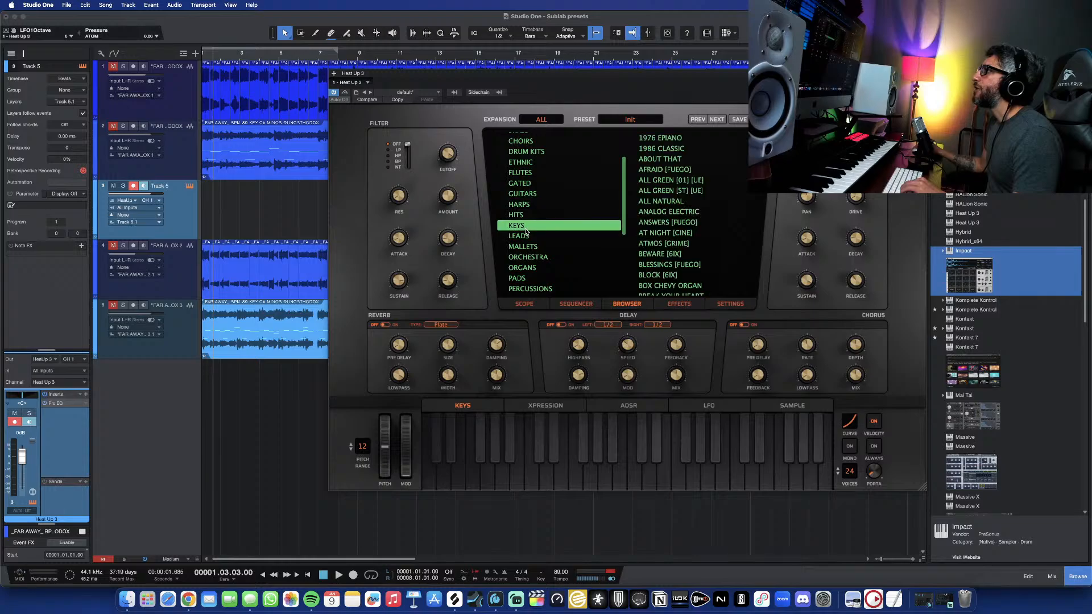
left_click(680, 213)
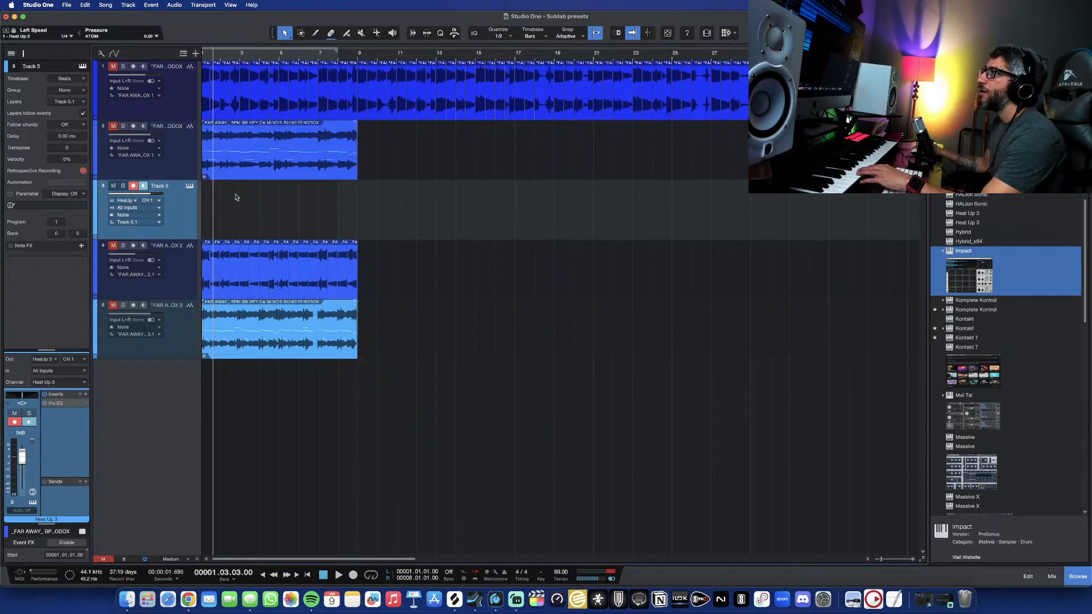
- Create an instrument part on the Heat Up 3 track and place a 1/16 note on A 2 at its start
double_click(222, 202)
double_click(245, 212)
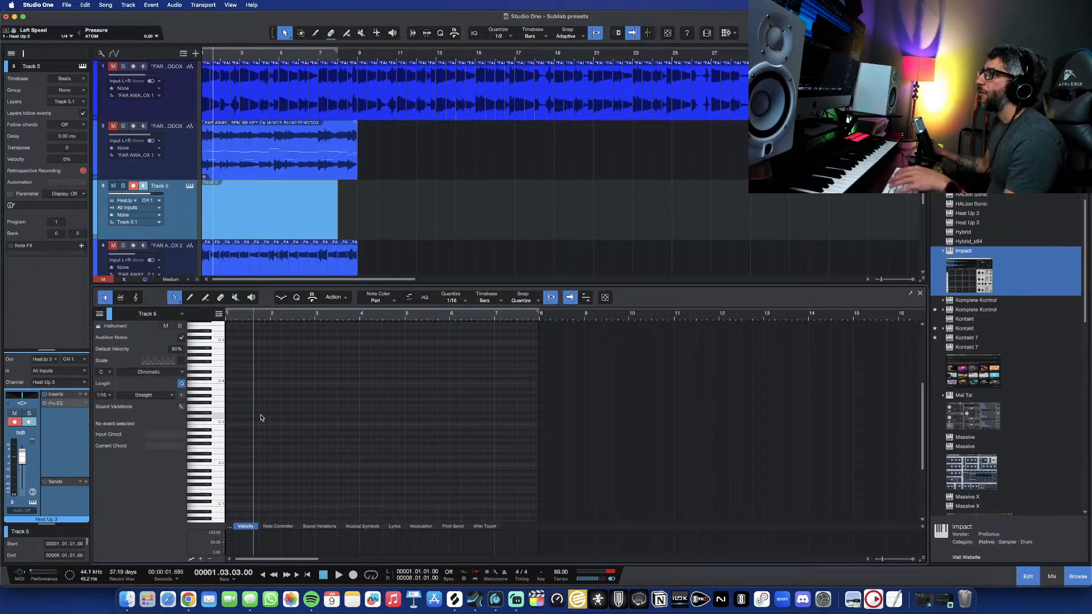
scroll(273, 460, "left", 2)
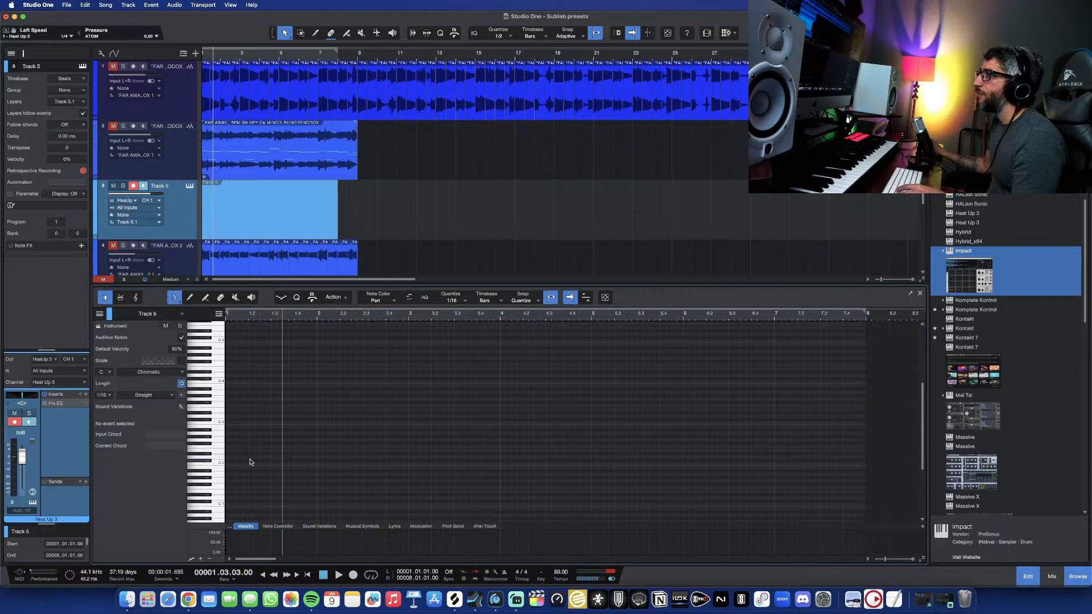
left_click(230, 442)
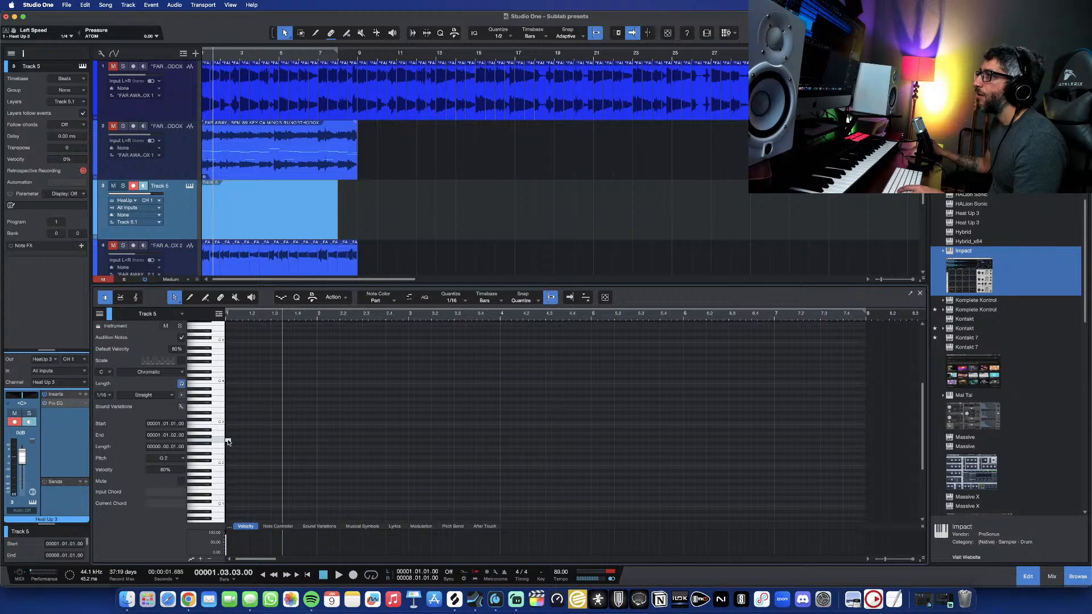
left_click_drag(228, 441, 228, 439)
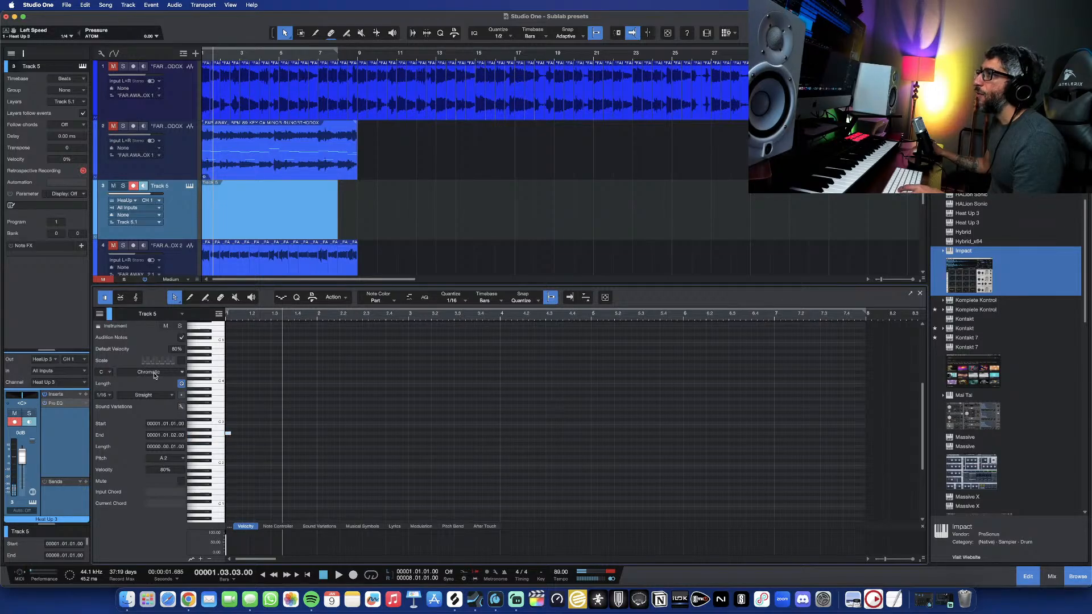
- Set the note editor's scale to A Natural Minor
left_click(110, 373)
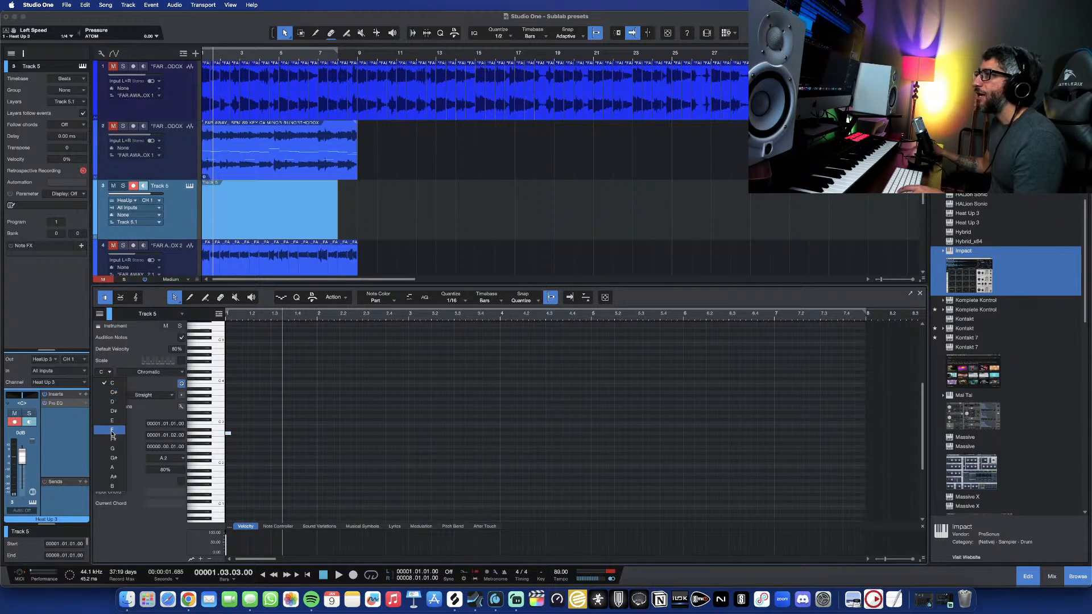
left_click(116, 467)
left_click(168, 376)
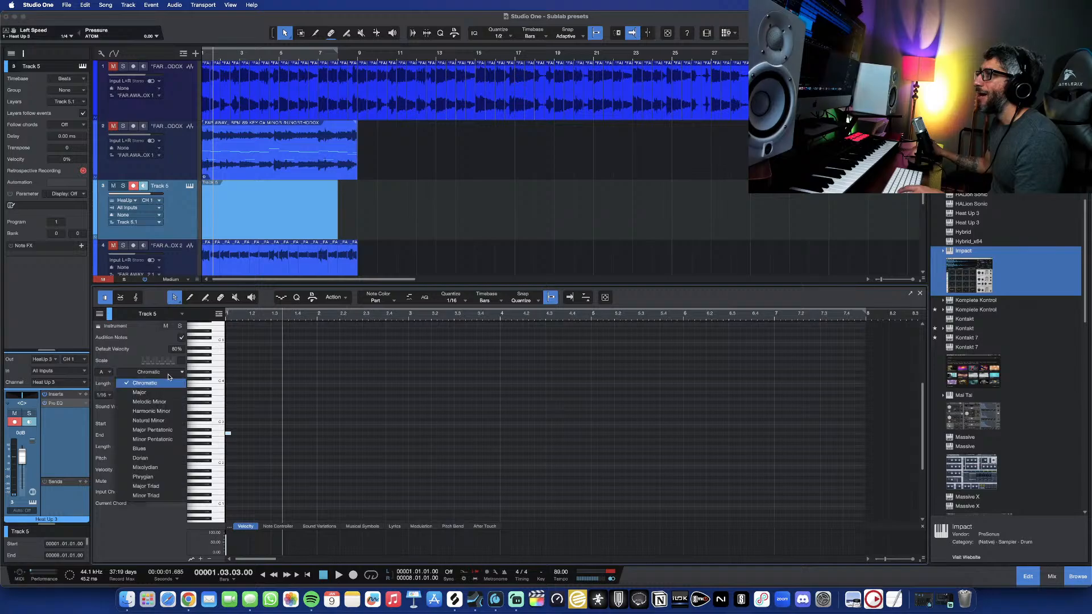
left_click(160, 421)
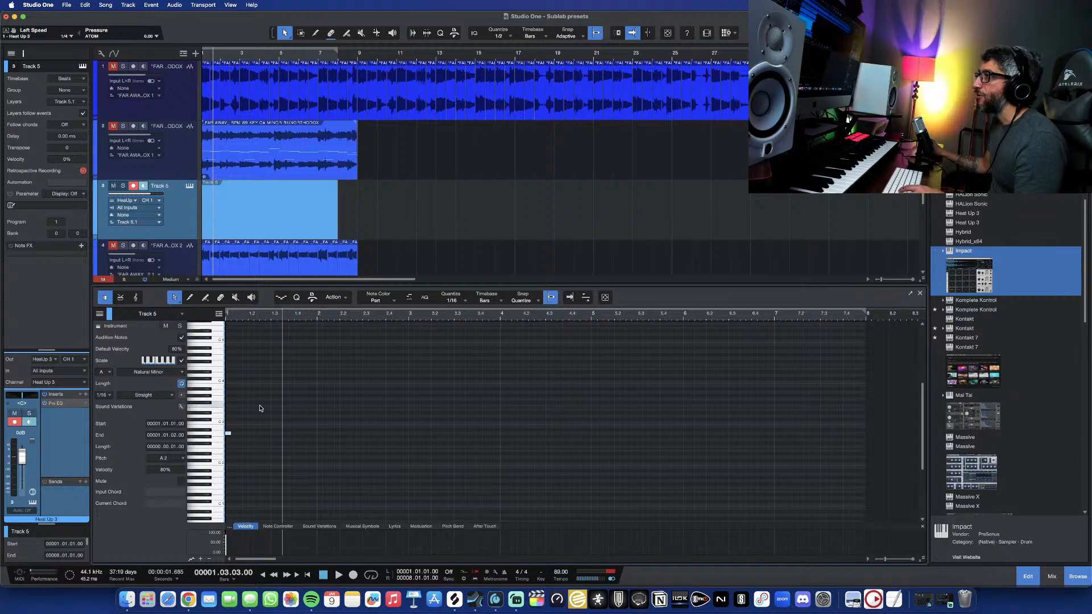
- Enlarge the note editor and stack C 3 and E 3 above the A 2 note to form an Am chord
scroll(265, 415, "up", 5)
scroll(265, 415, "up", 4)
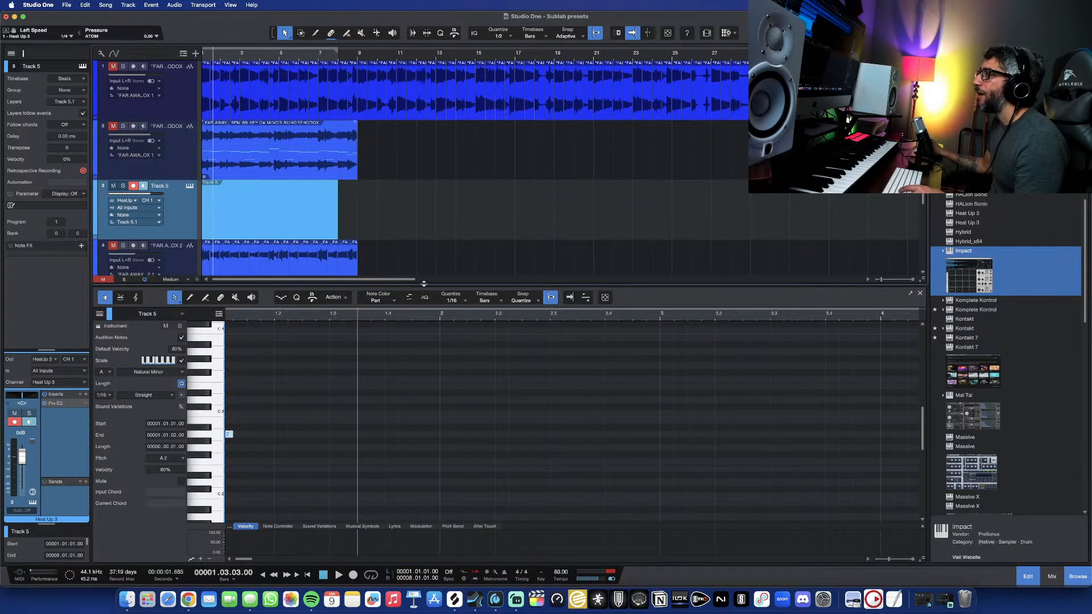
left_click_drag(424, 283, 424, 112)
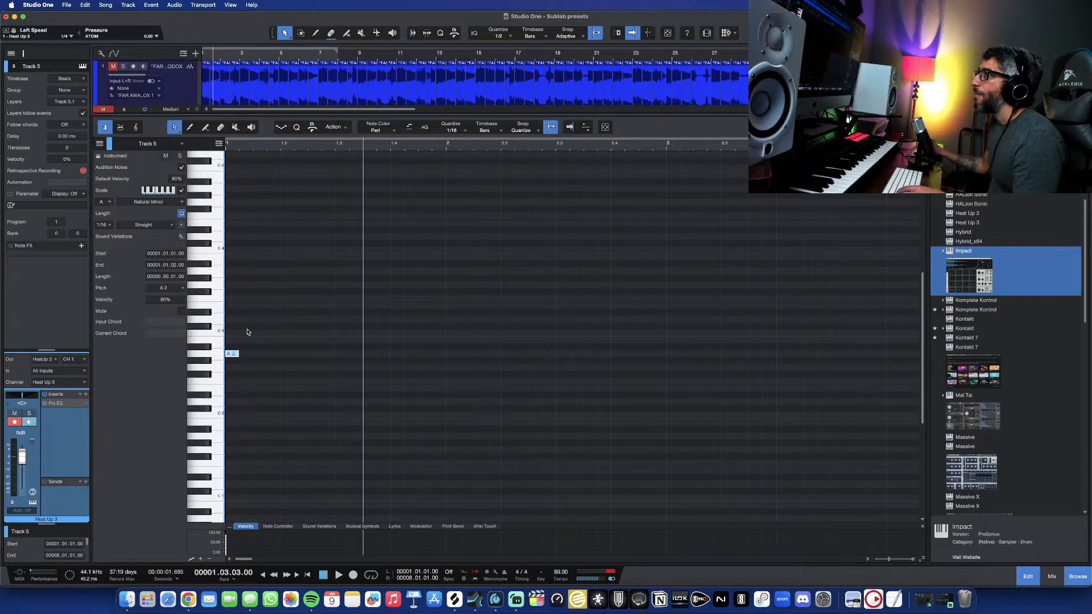
left_click(232, 333)
left_click(233, 319)
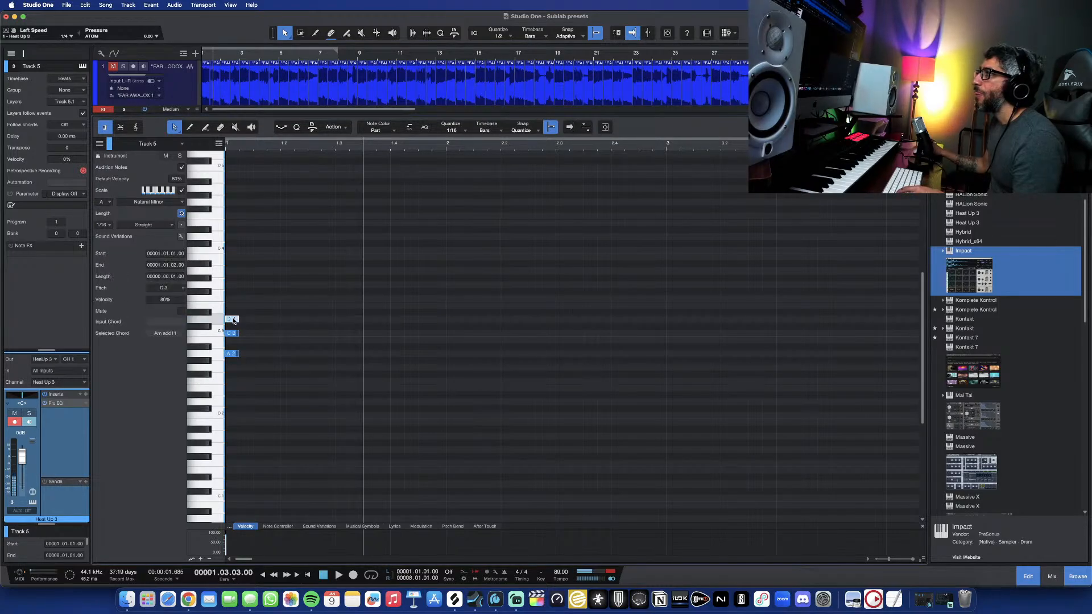
left_click_drag(233, 312, 233, 299)
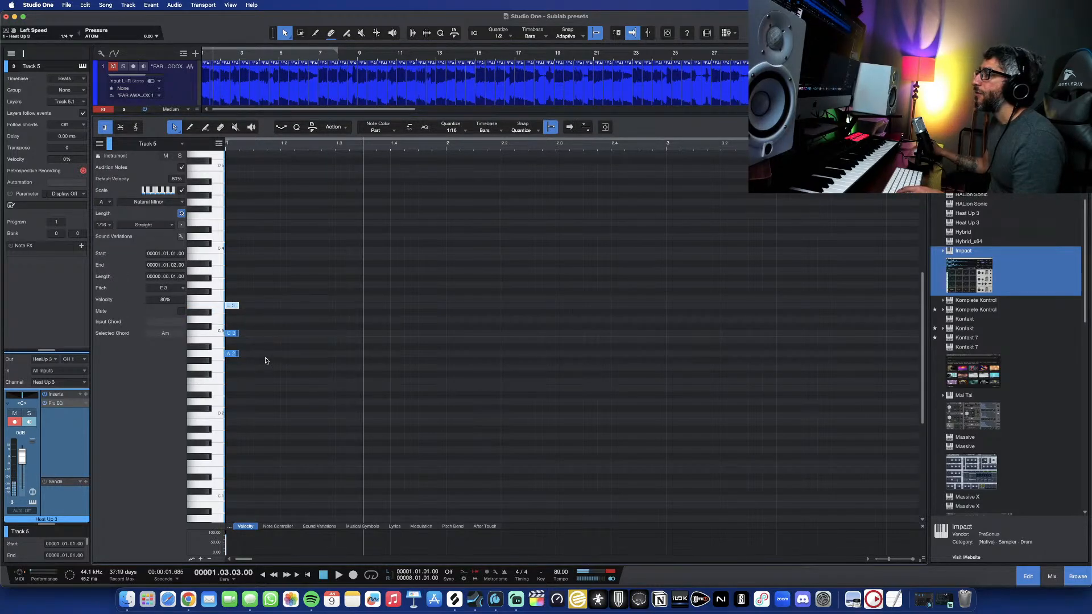
- Lengthen all three notes of the Am chord to one beat and play it back
left_click_drag(295, 287, 227, 383)
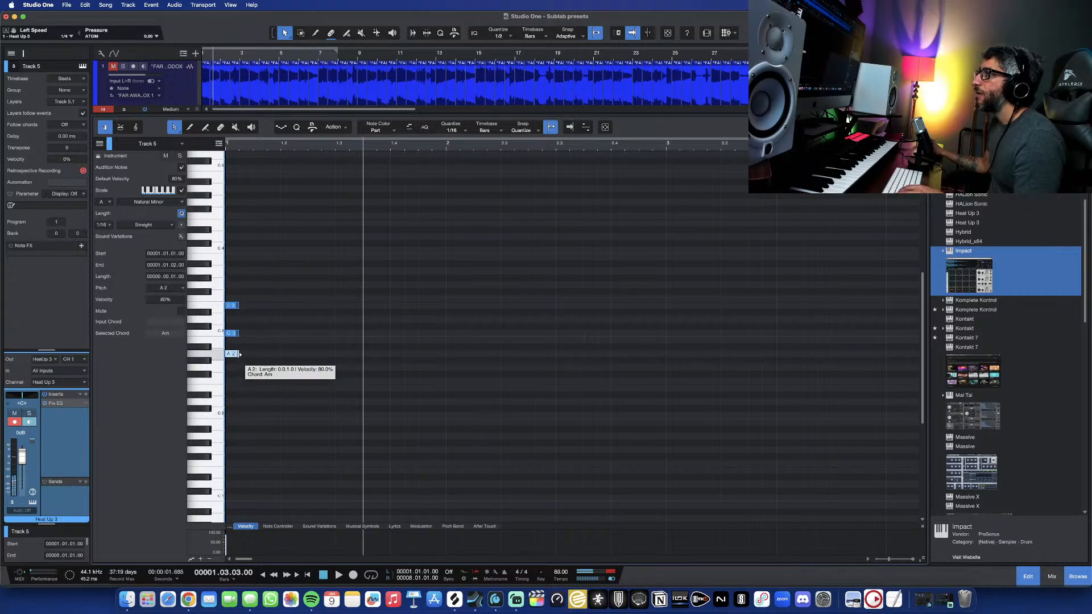
left_click_drag(240, 355, 277, 357)
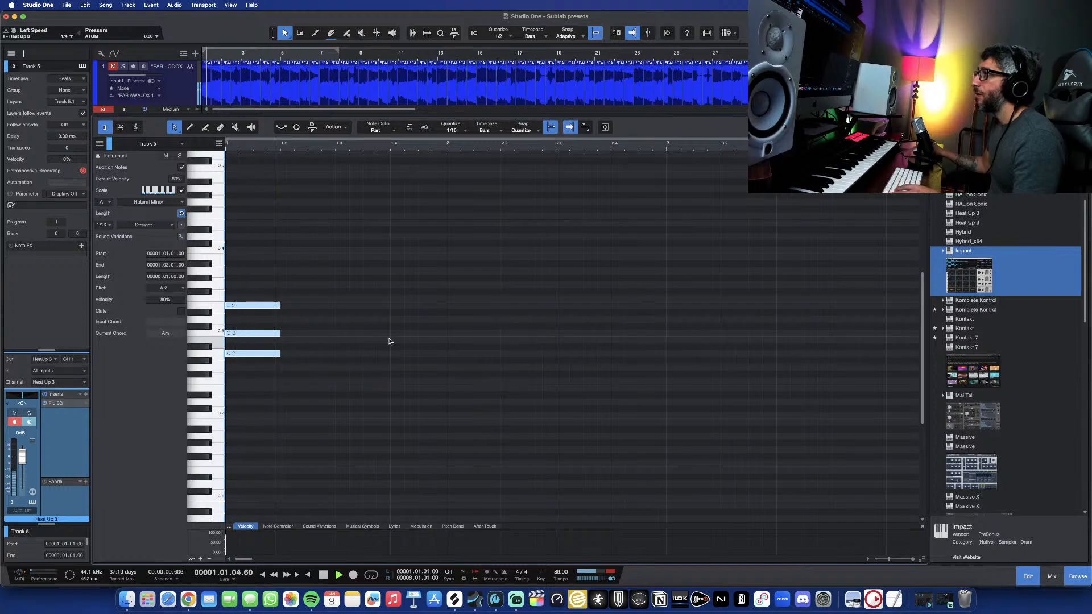
key("space")
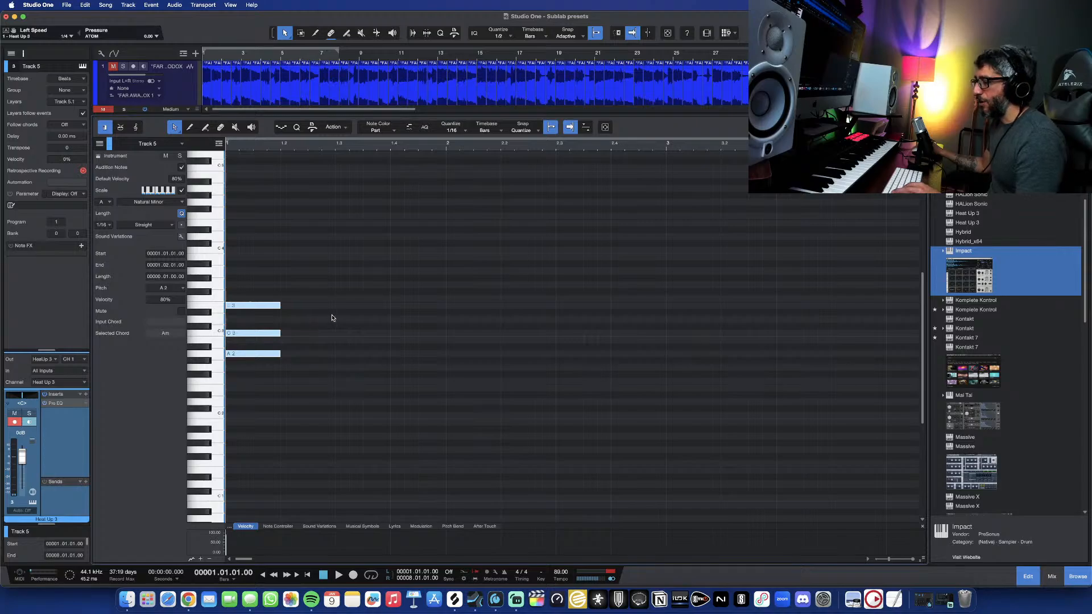
- Duplicate the Am chord, place the copy at 1.3.1 as an Em chord on E 3, G 3 and B 3, and play both
key("d")
left_click_drag(308, 348, 370, 283)
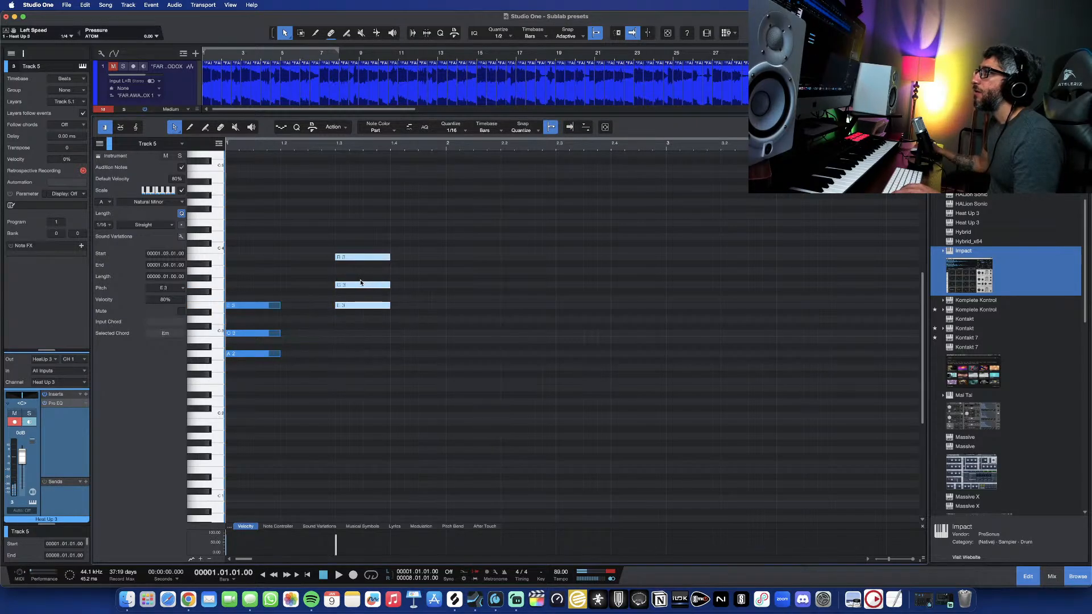
key("space")
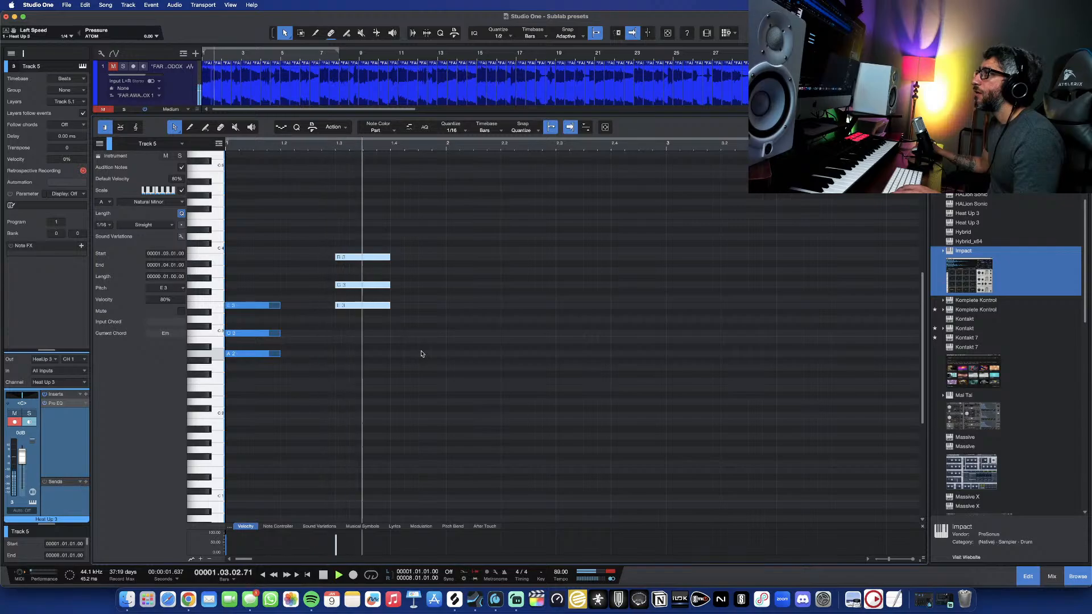
key("space")
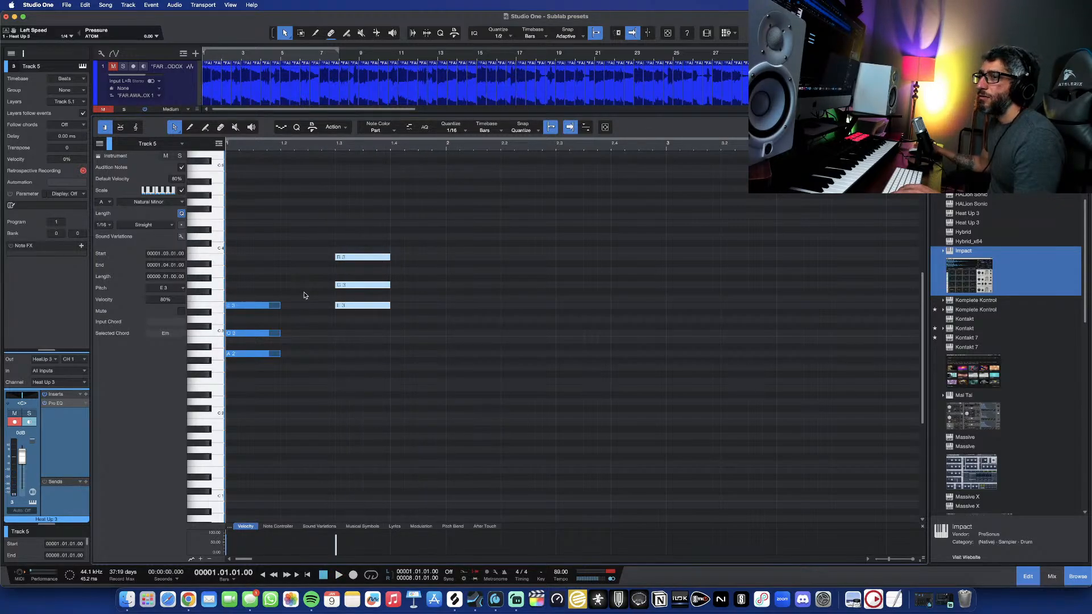
- Copy the first Am chord to 1.4.3 and play the three chords
left_click_drag(304, 295, 226, 385)
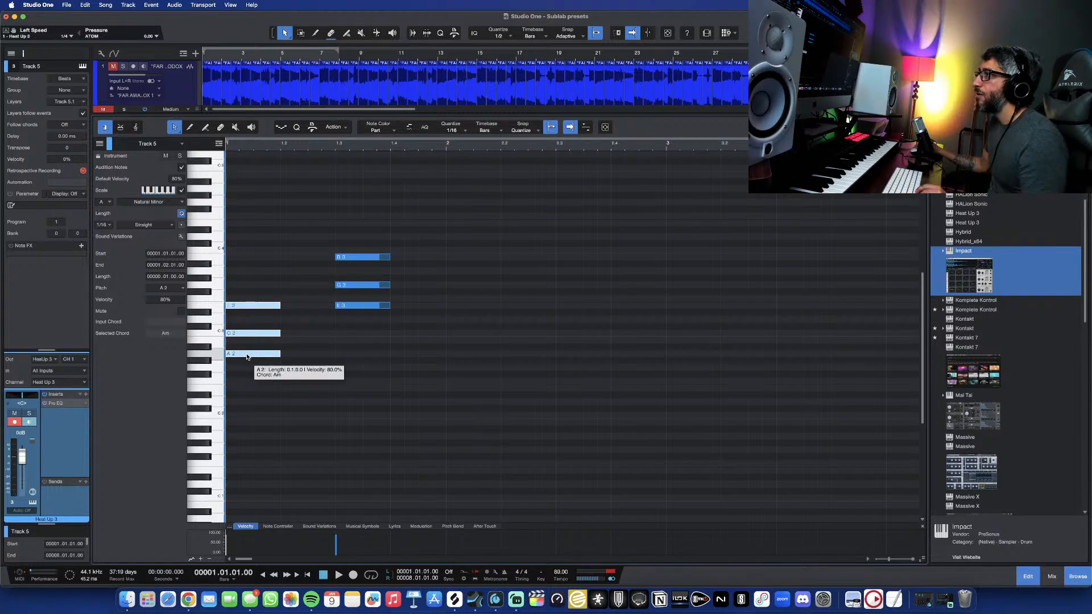
left_click_drag(247, 357, 438, 357)
key("space")
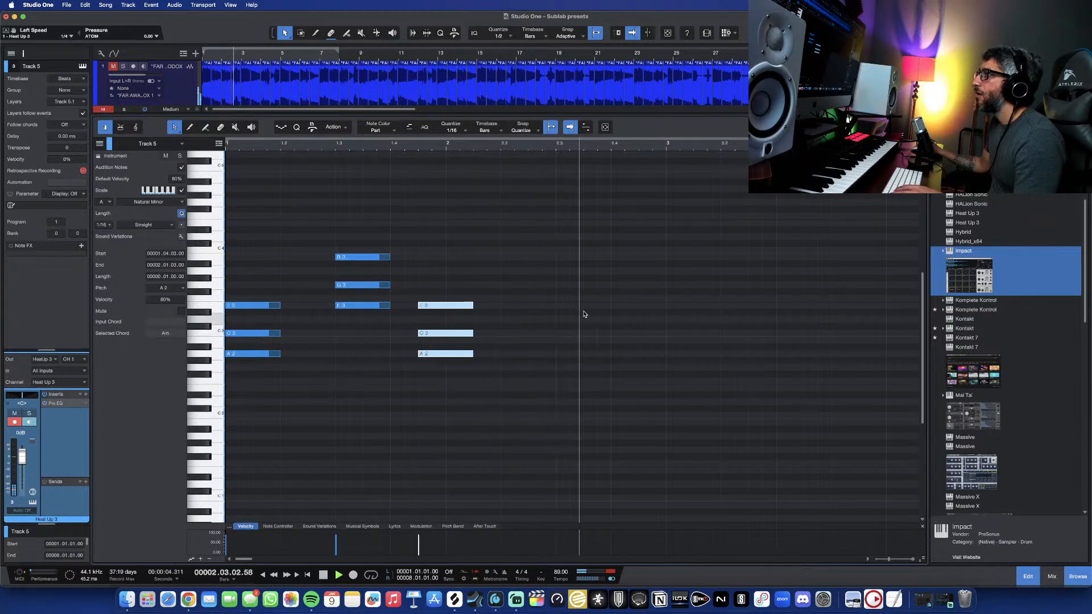
key("space")
- Duplicate all three chords so the copies start at bar 3, and play the part
left_click_drag(558, 229, 238, 431)
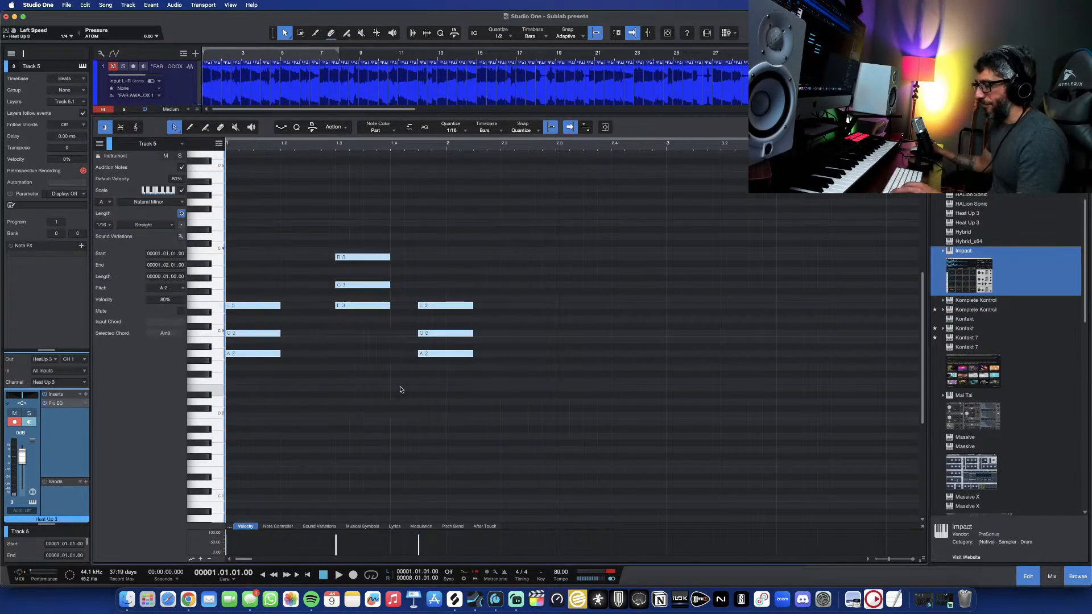
key("d")
key("space")
scroll(526, 426, "down", 2)
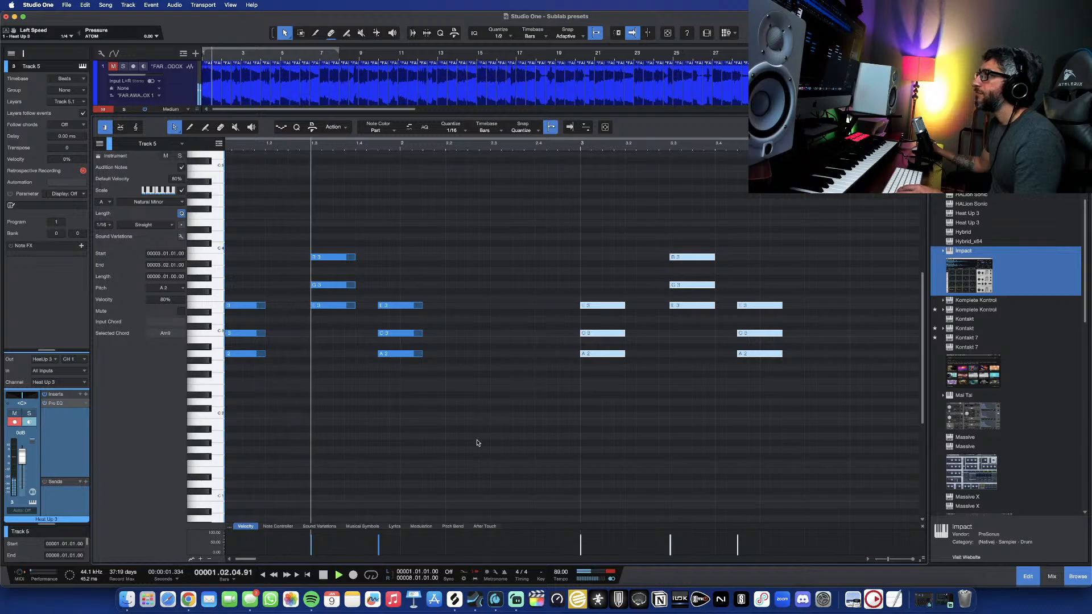
key("space")
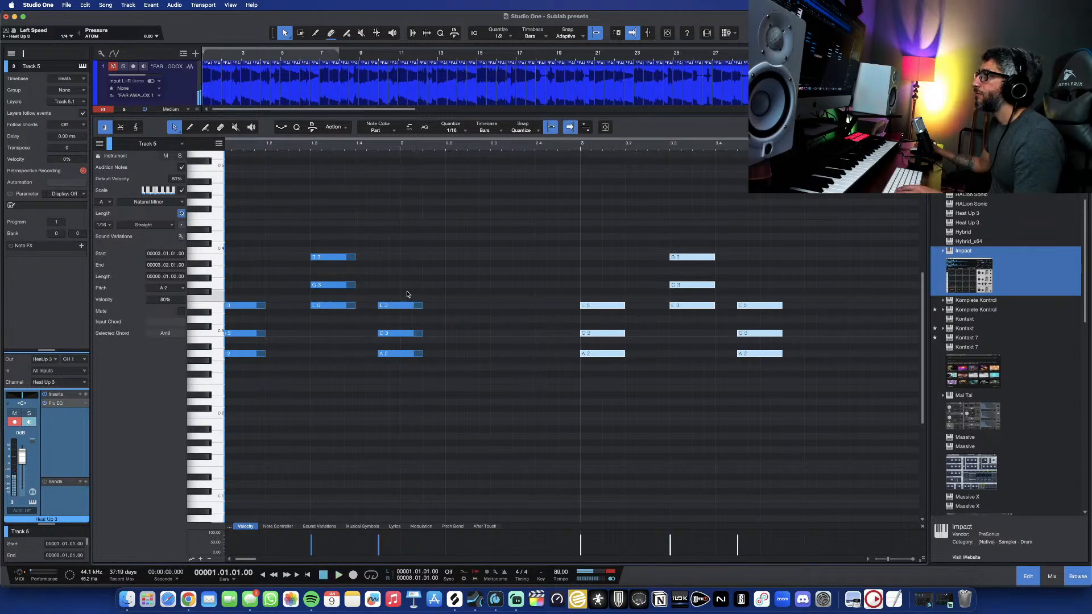
- Move the third chord of the first group to 1.4.2 and play the progression
left_click_drag(401, 279, 384, 357)
key("space")
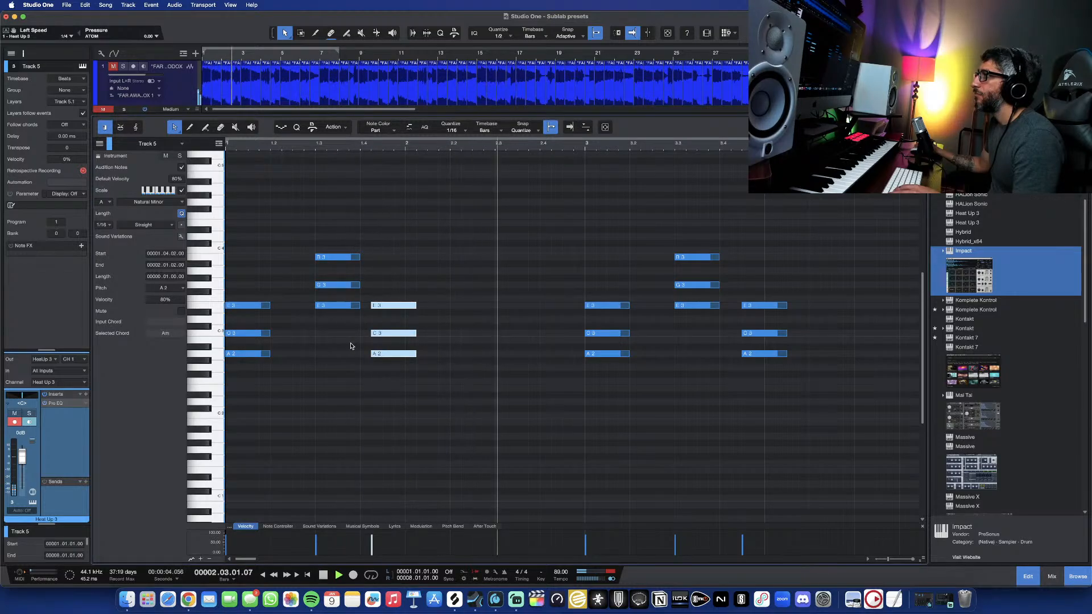
key("space")
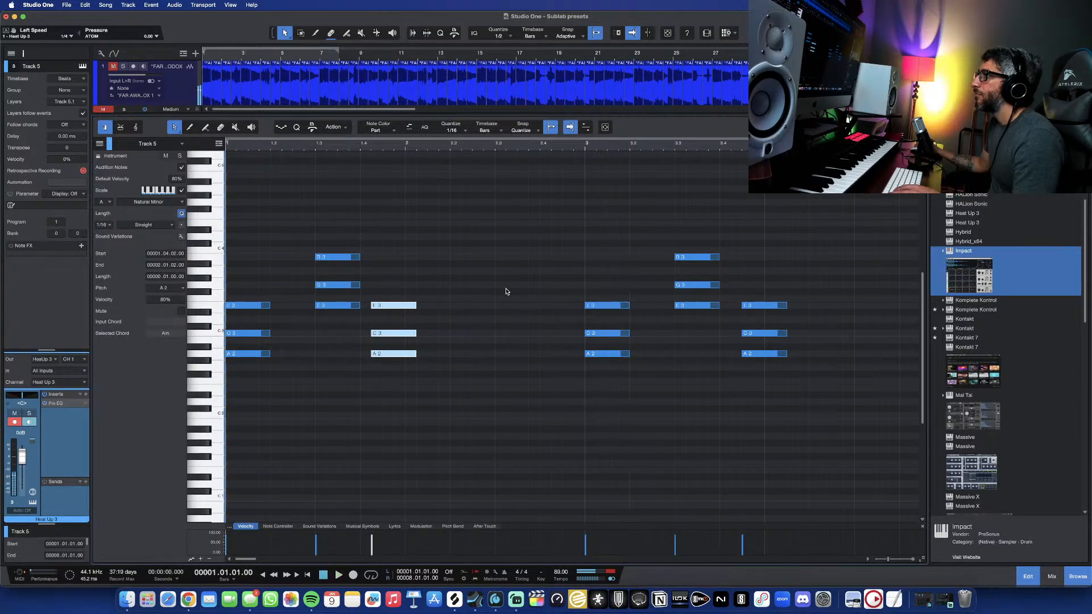
key("space")
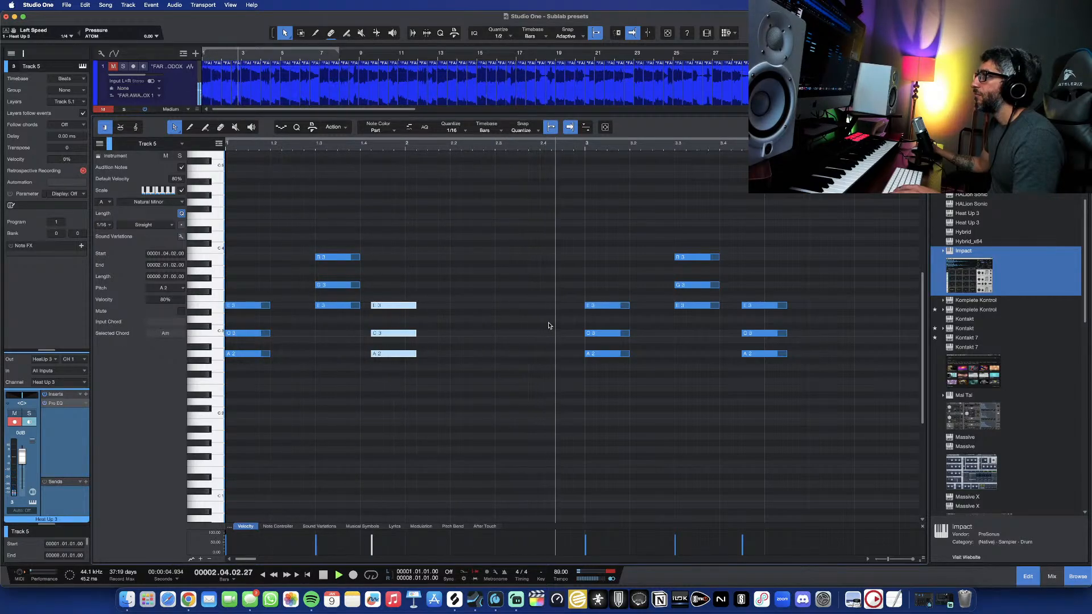
key("space")
- Move the second group of three chords to start at 2.3.3 and play the progression
left_click_drag(573, 191, 900, 406)
left_click_drag(595, 307, 526, 307)
key("space")
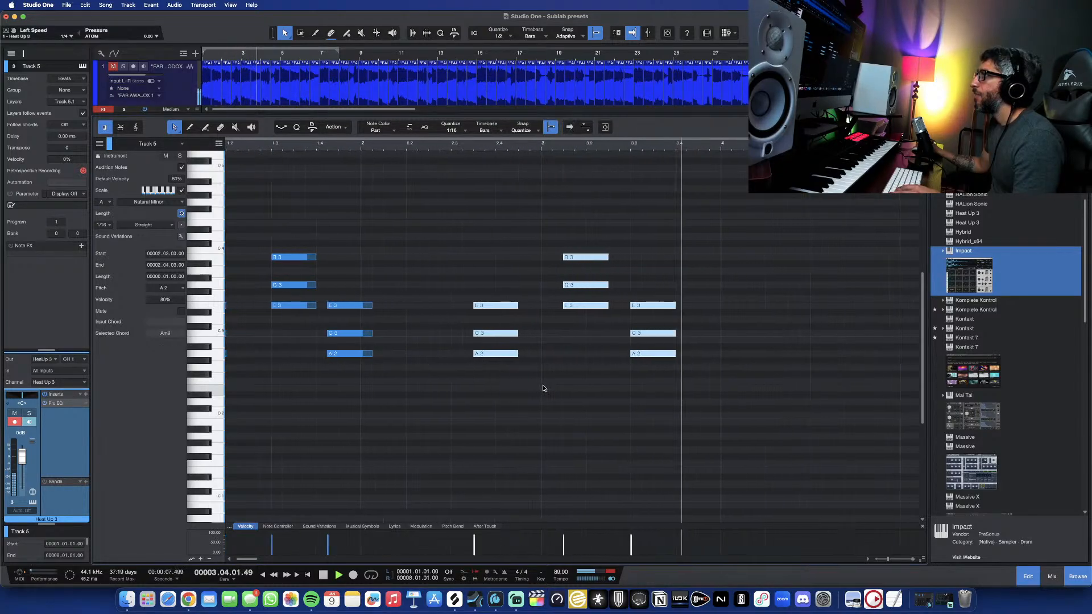
key("space")
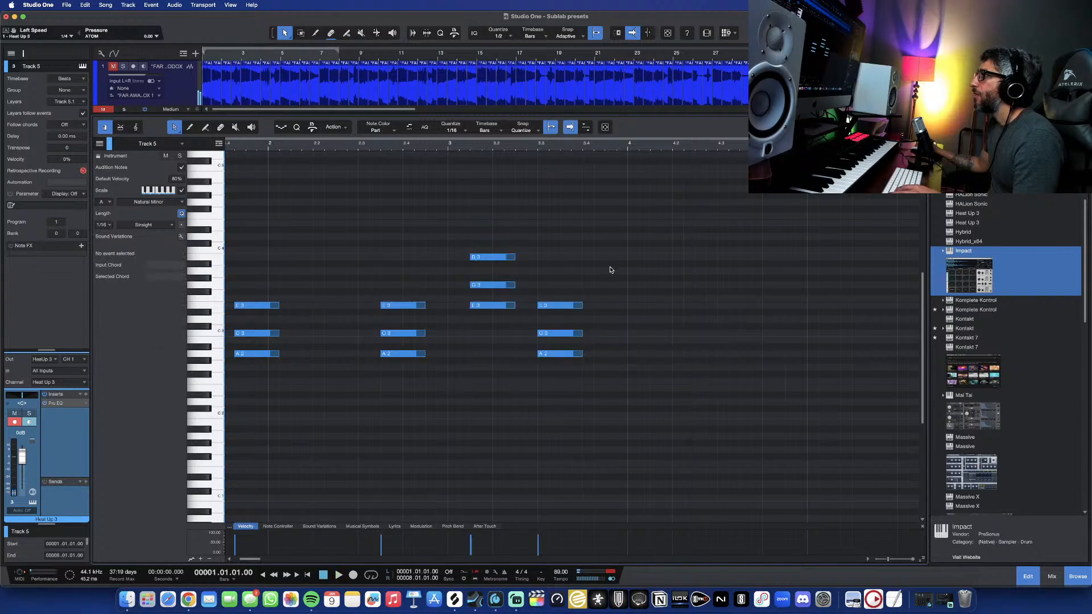
- Move the last Am chord to 3.2.4 and replay the whole chord progression
key("space")
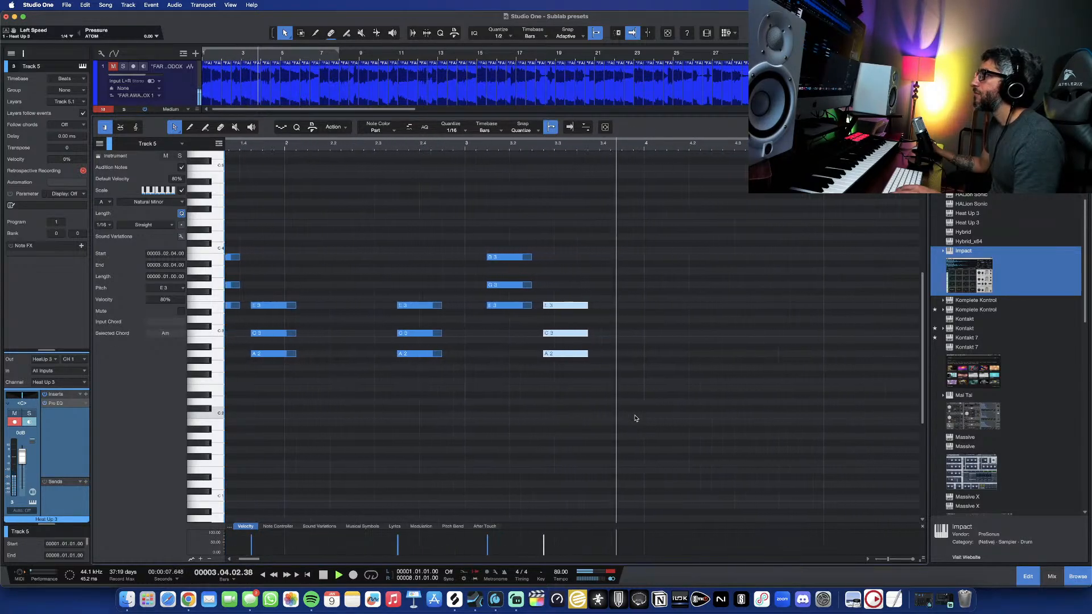
key("space")
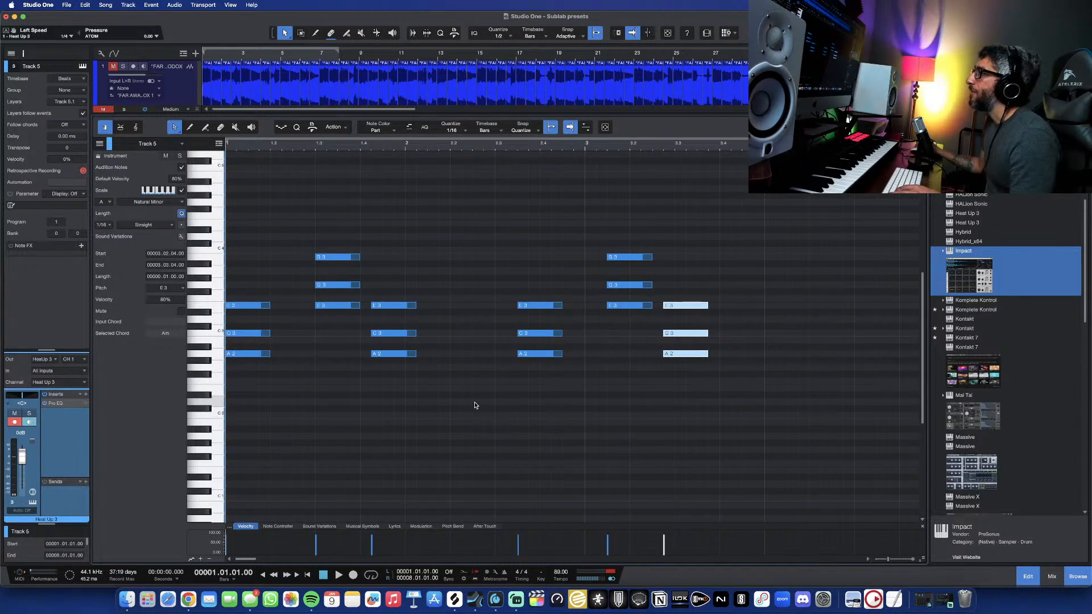
key("space")
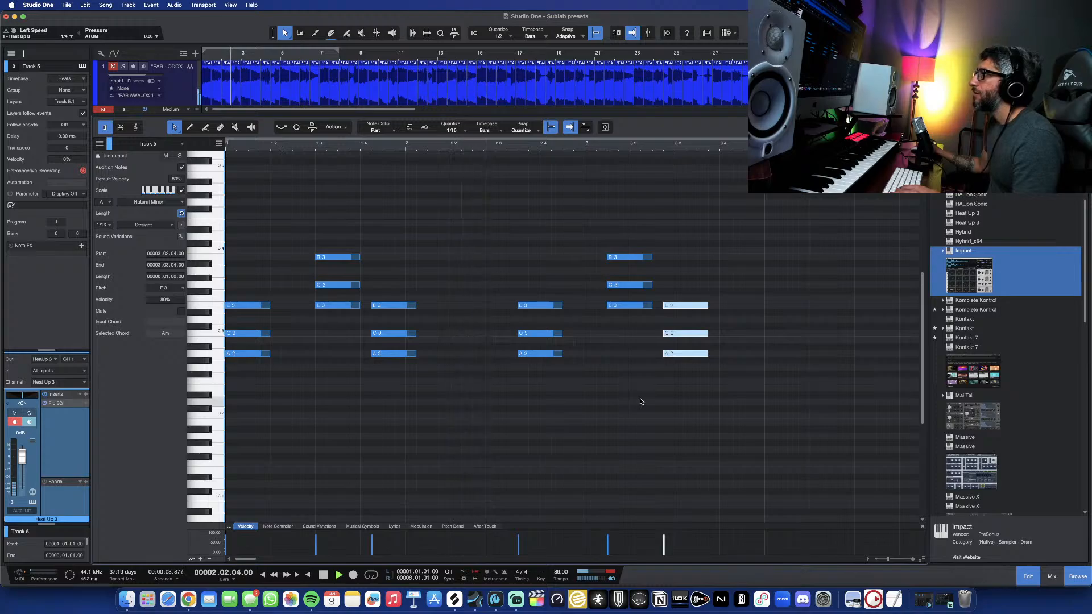
key("space")
key("space")
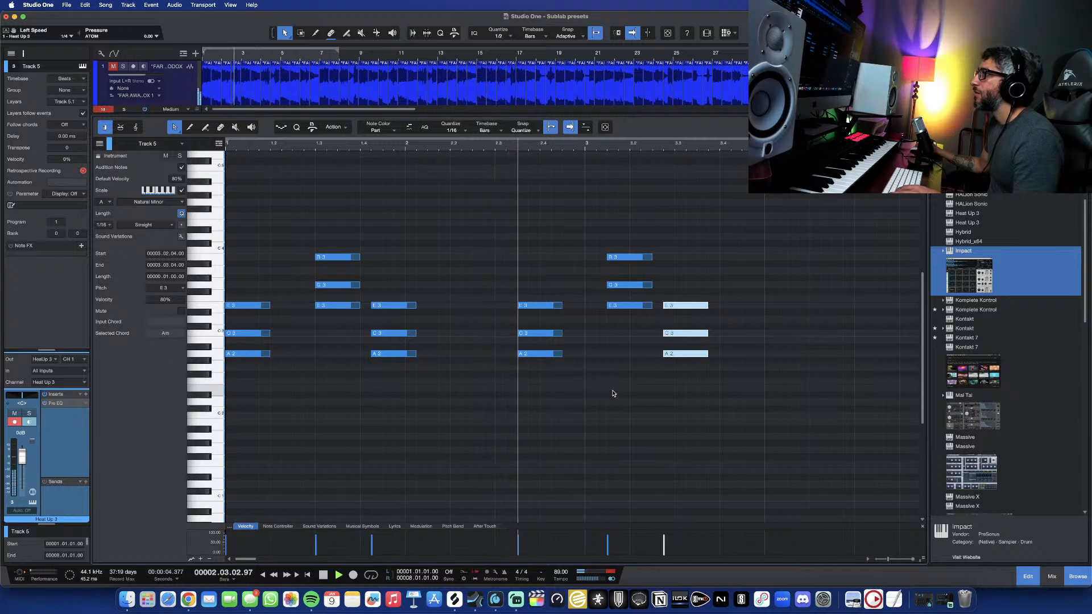
- Replay the opening of the chord progression from the start to check its timing
key("space")
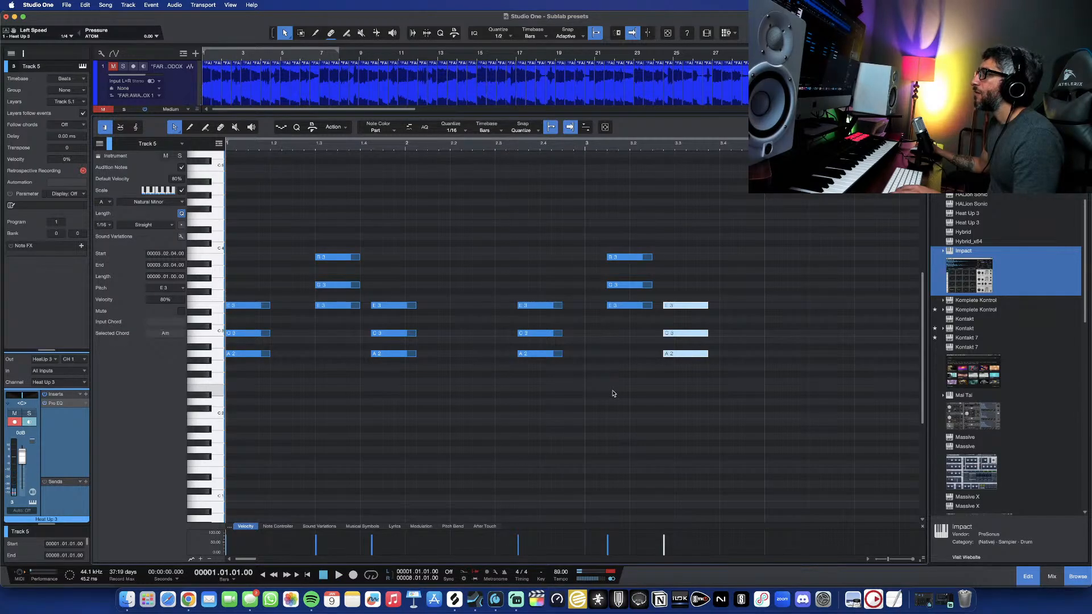
key("space")
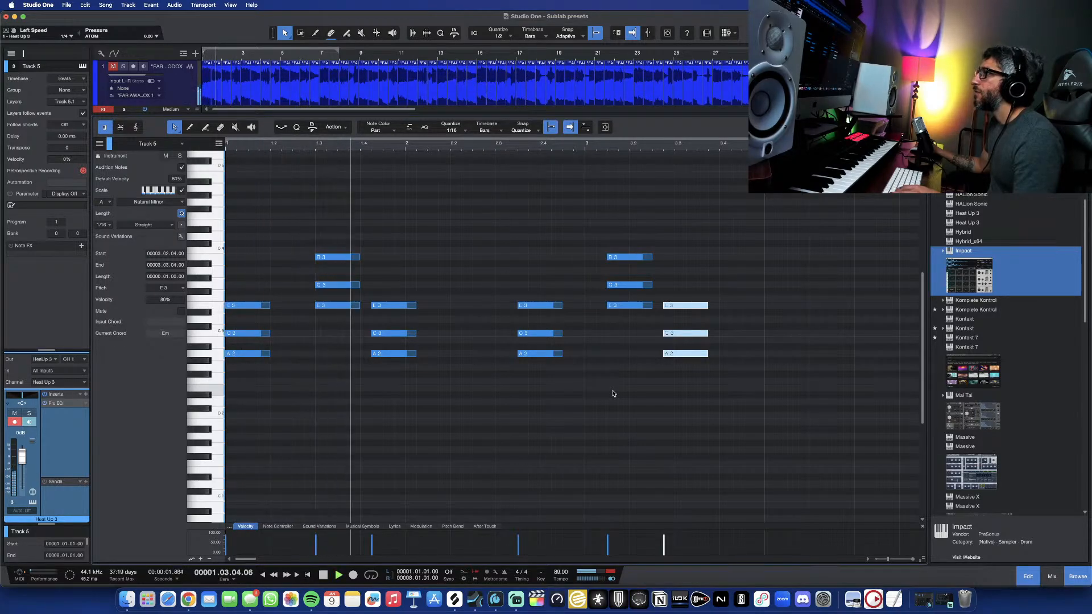
key("space")
key("space")
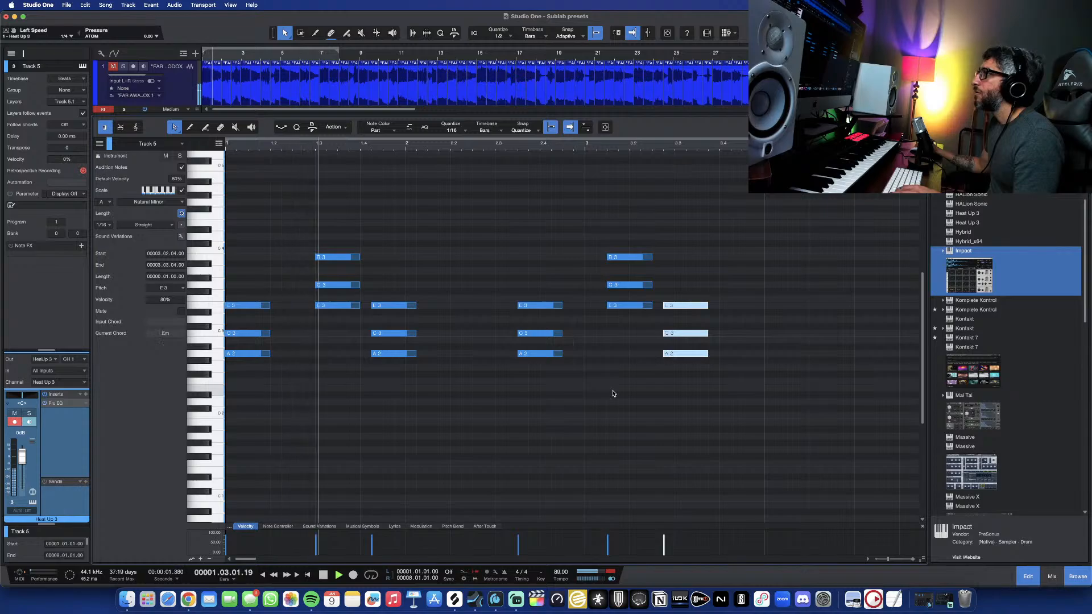
key("space")
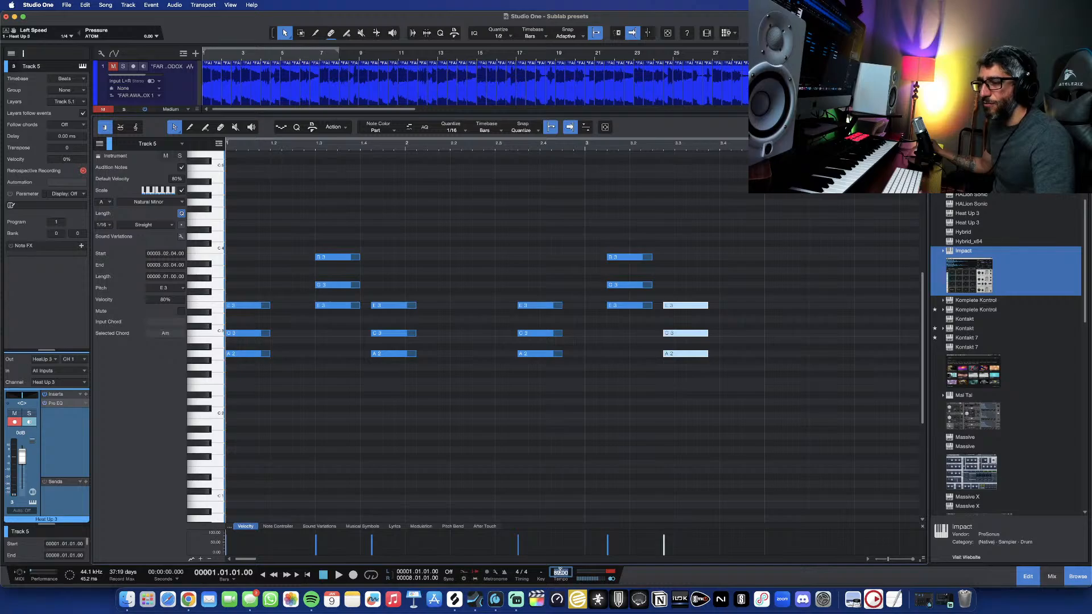
- Set the song tempo to 120 BPM and play the chord progression from the start
type("120")
key("Return")
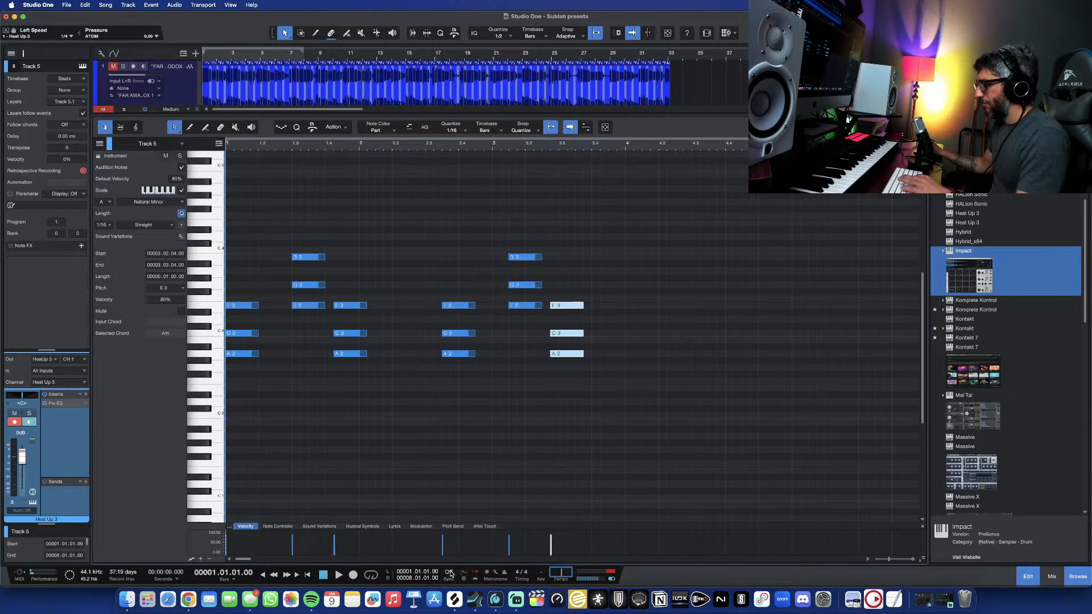
left_click(312, 459)
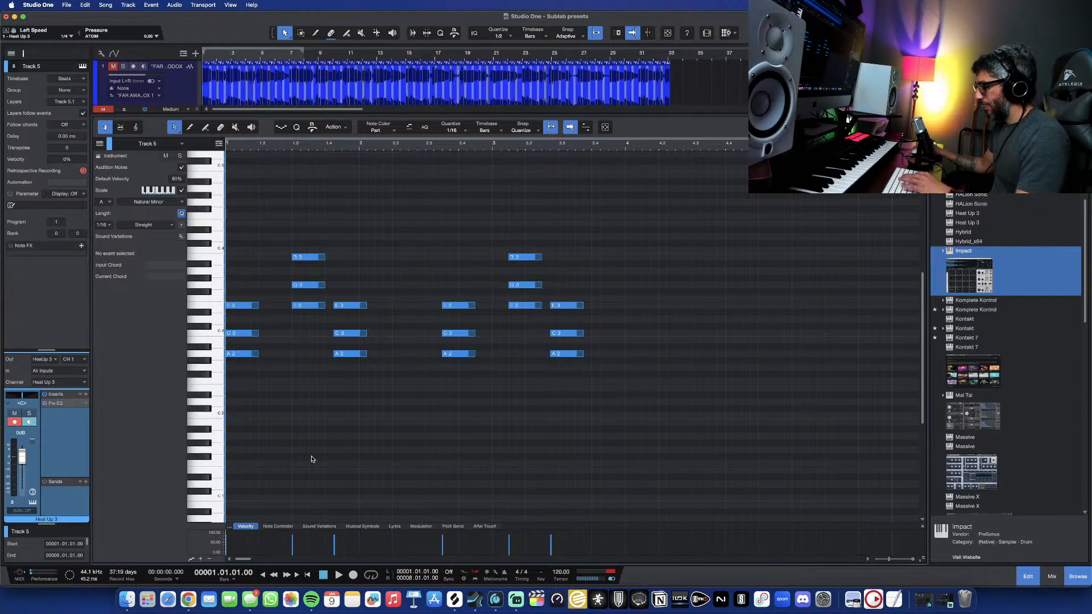
key("space")
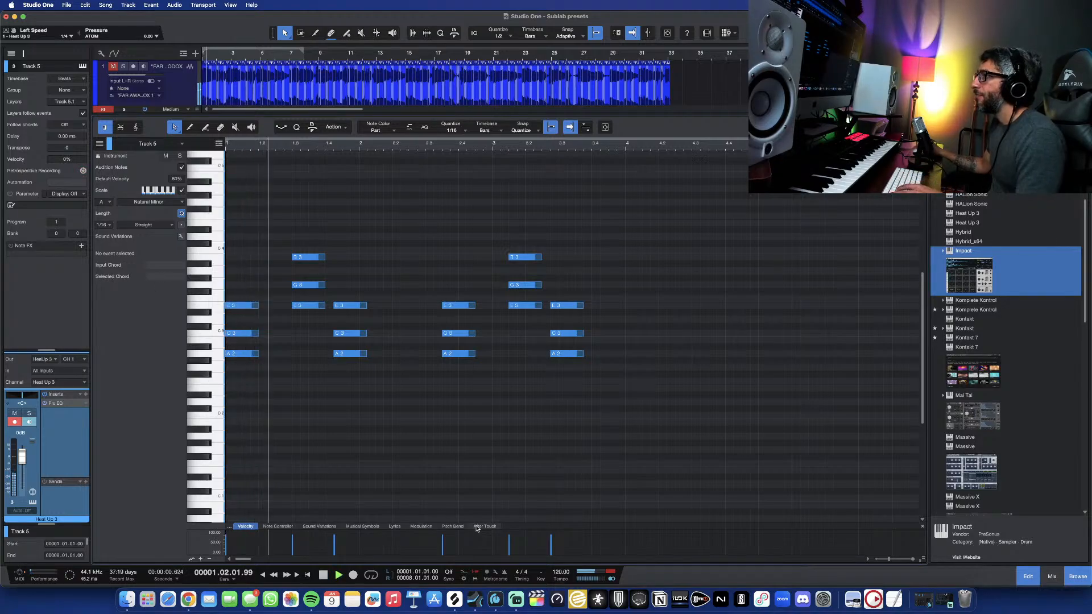
key("space")
key("space")
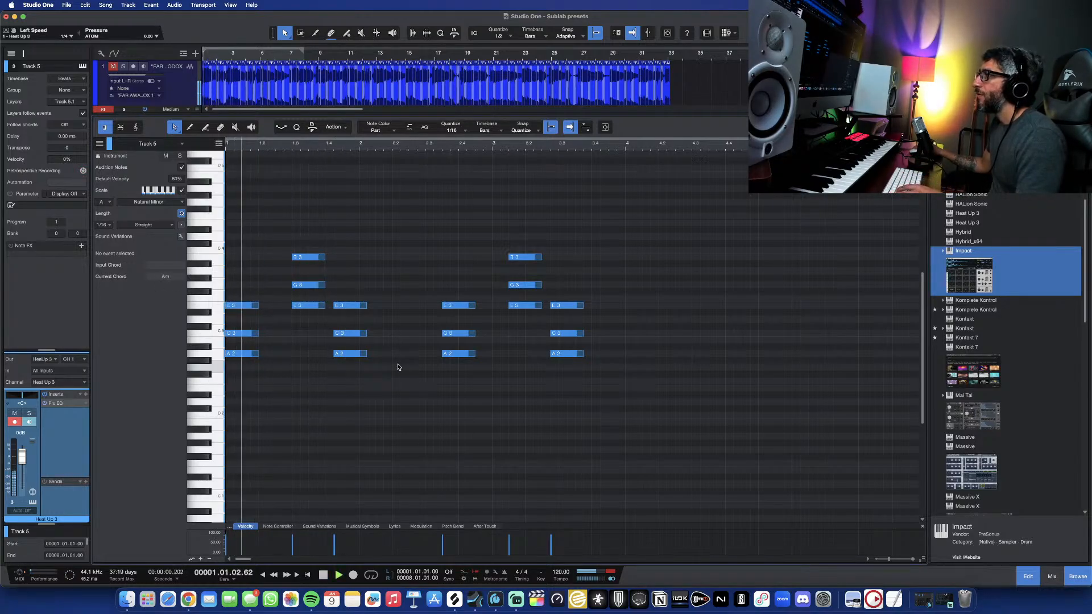
key("space")
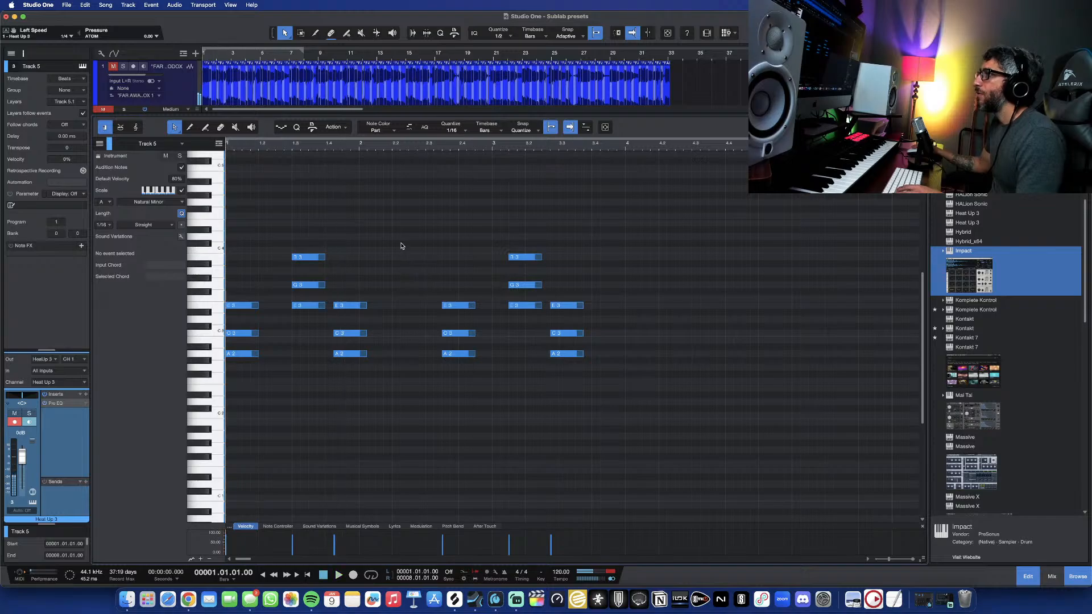
- Move the first Em chord to 1.3.3 and the Am chord after it to 2.1.1, and play the part
left_click_drag(401, 240, 284, 386)
left_click_drag(300, 307, 323, 308)
key("space")
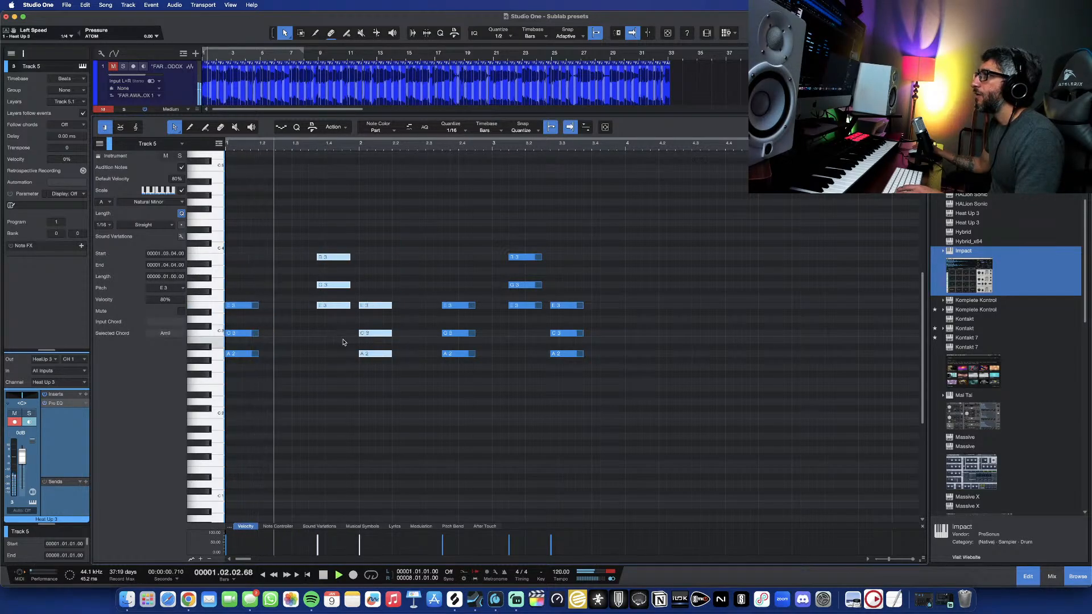
key("space")
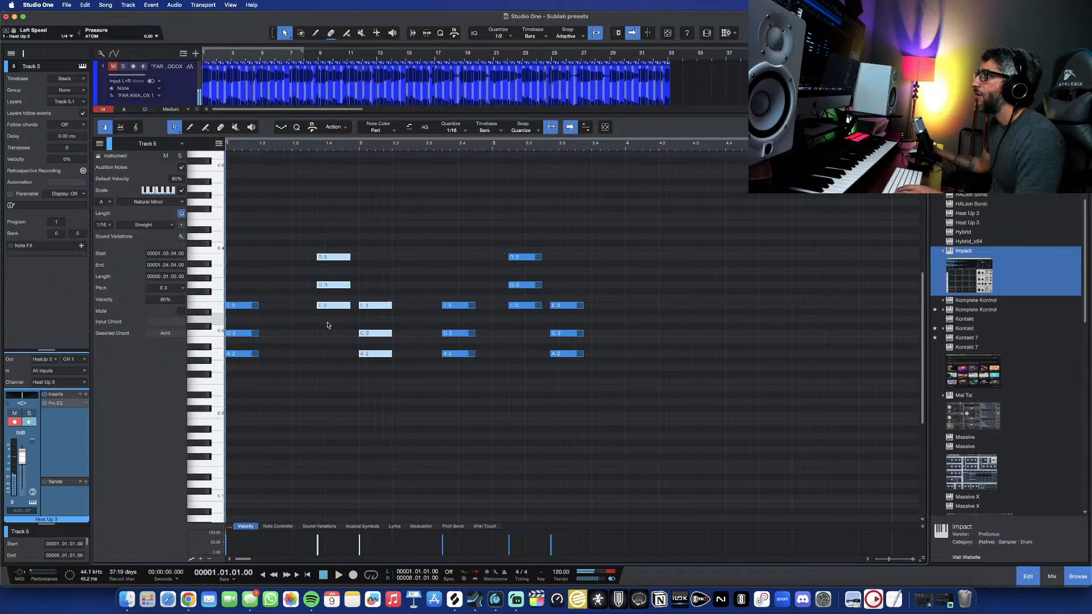
left_click_drag(332, 307, 379, 365)
key("space")
key("space")
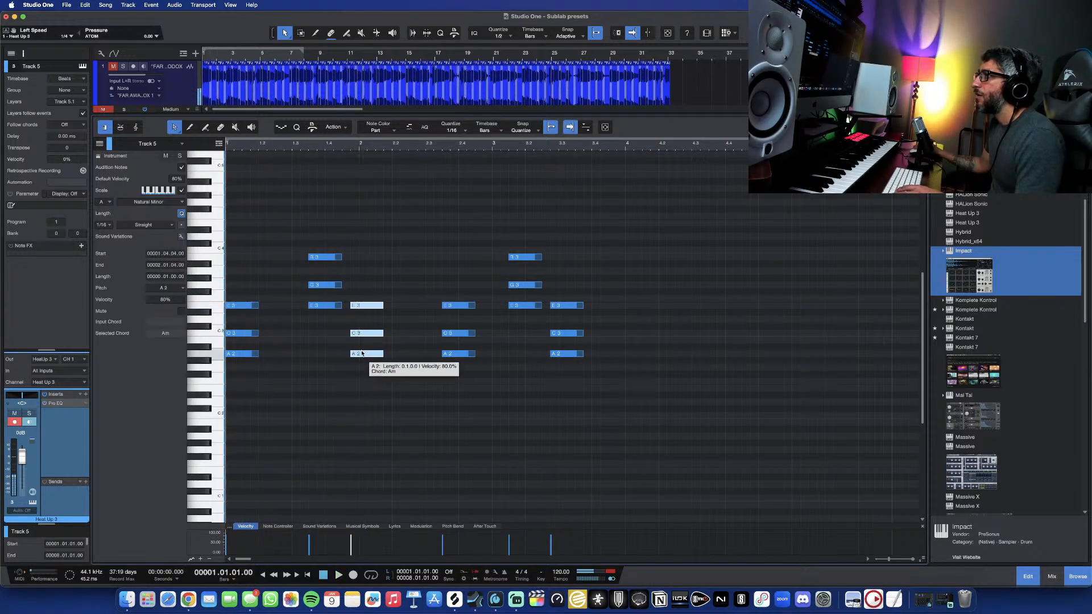
key("space")
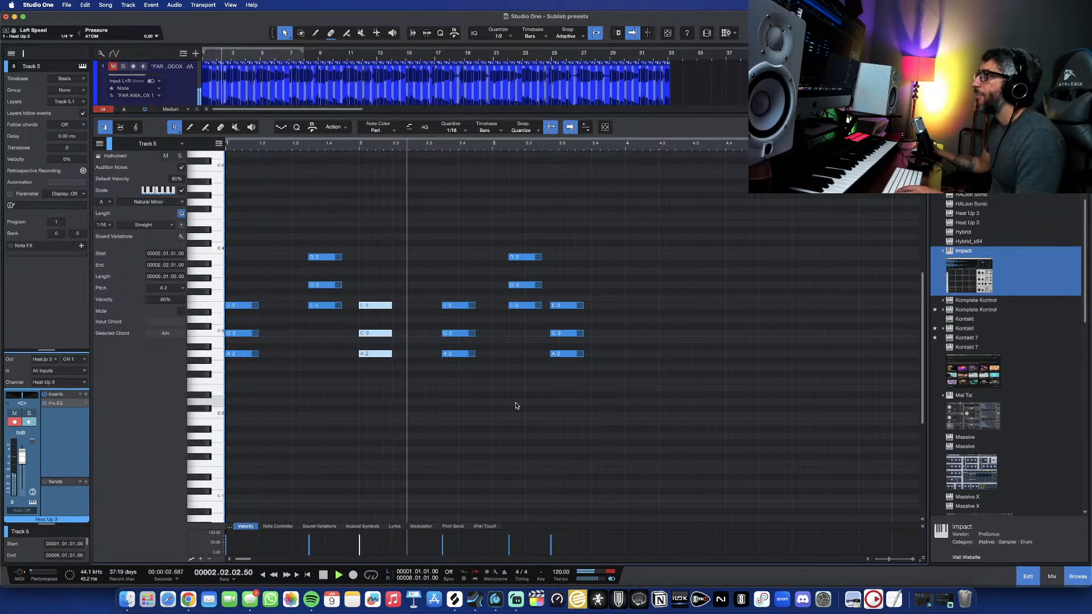
key("space")
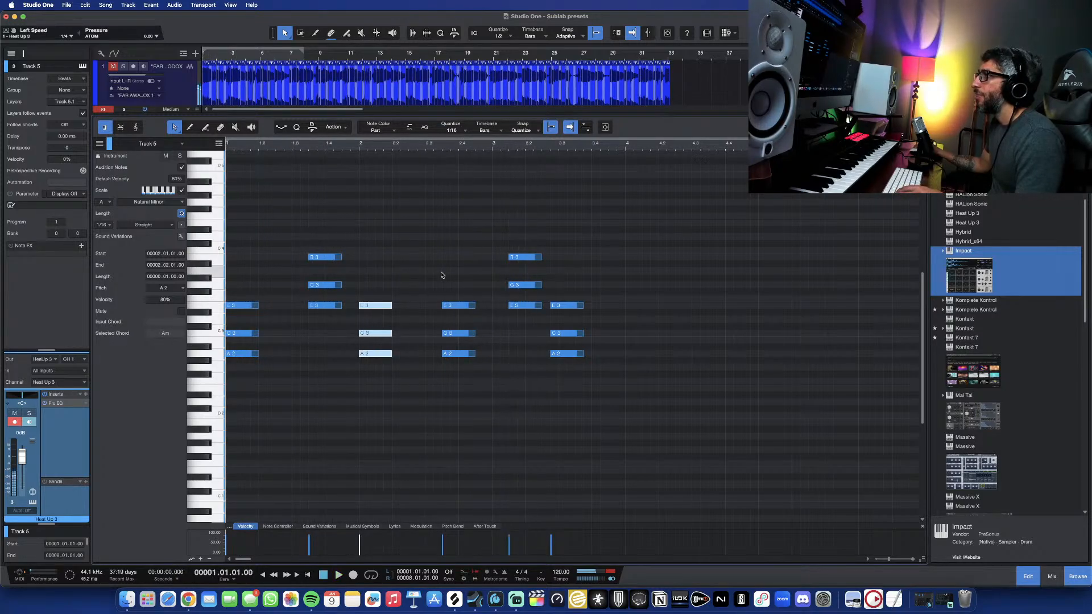
- Move the second group of three chords so it starts at bar 3, and play the progression
left_click_drag(425, 253, 653, 375)
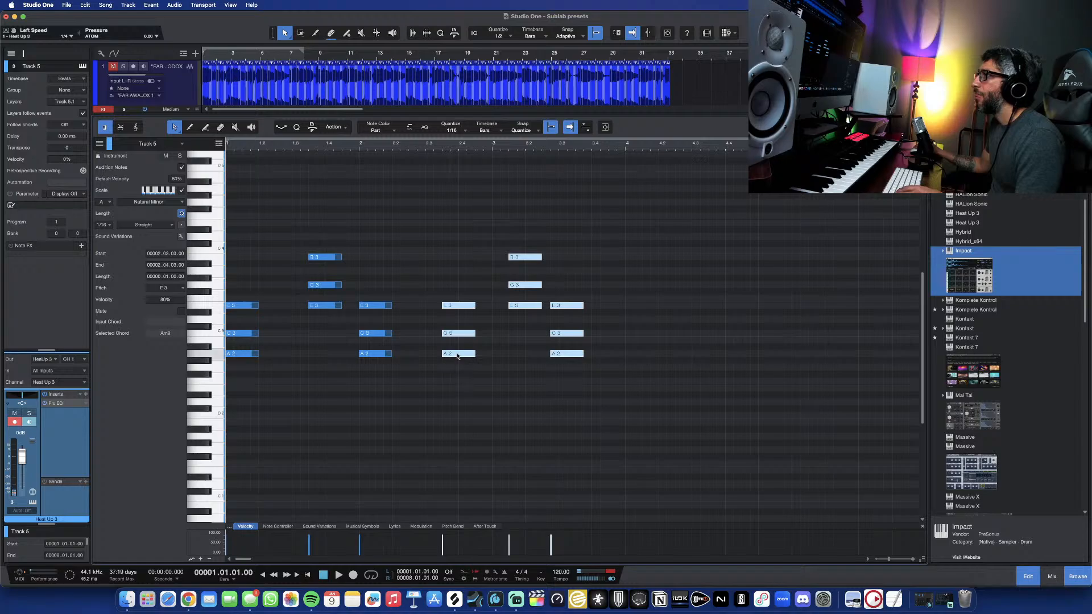
left_click_drag(458, 356, 508, 357)
key("space")
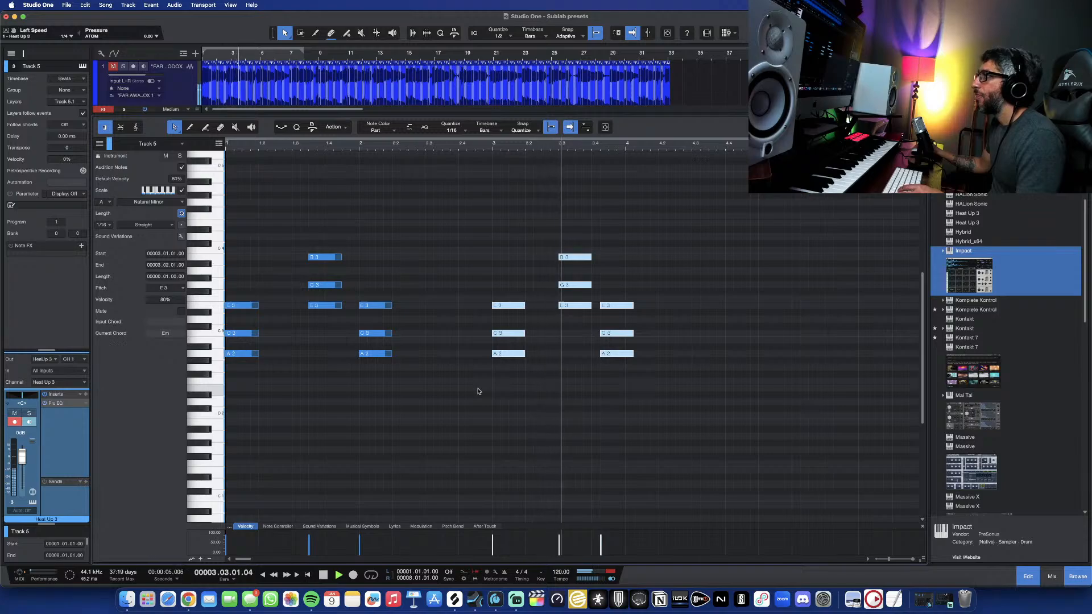
key("space")
- Shift the second Em chord together with the final Am chord so the Em starts at 3.3.3, and play the part
left_click_drag(565, 207, 672, 413)
left_click_drag(574, 306, 619, 306)
key("space")
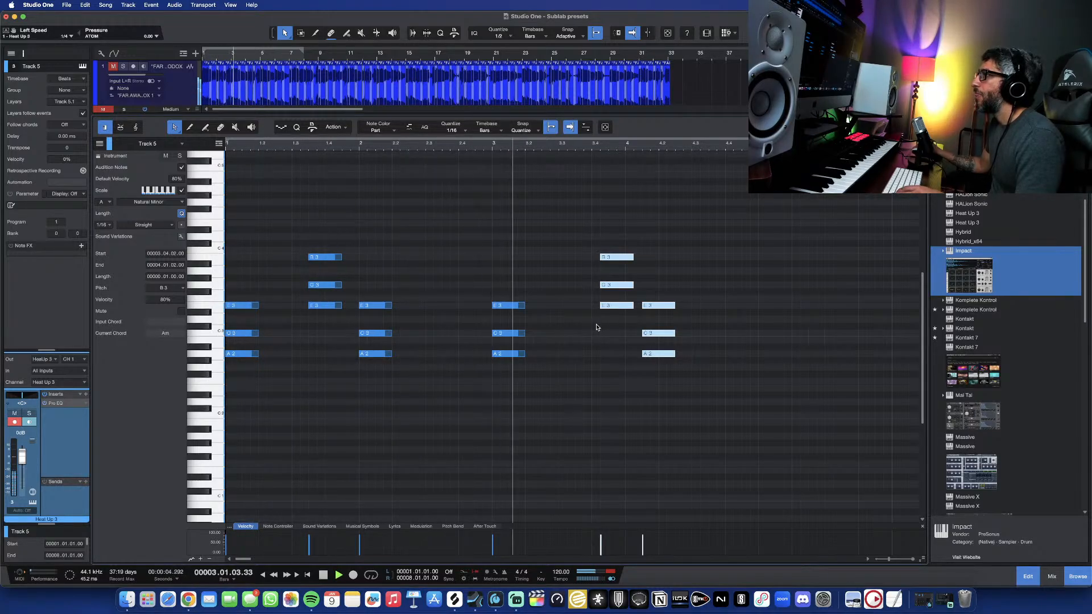
key("space")
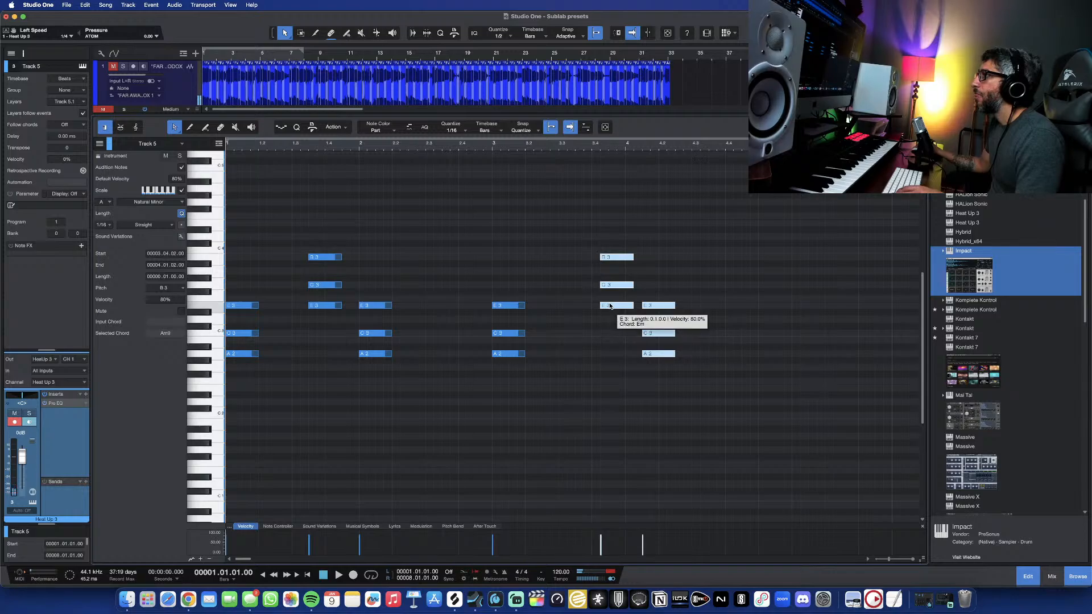
left_click_drag(610, 306, 583, 308)
key("space")
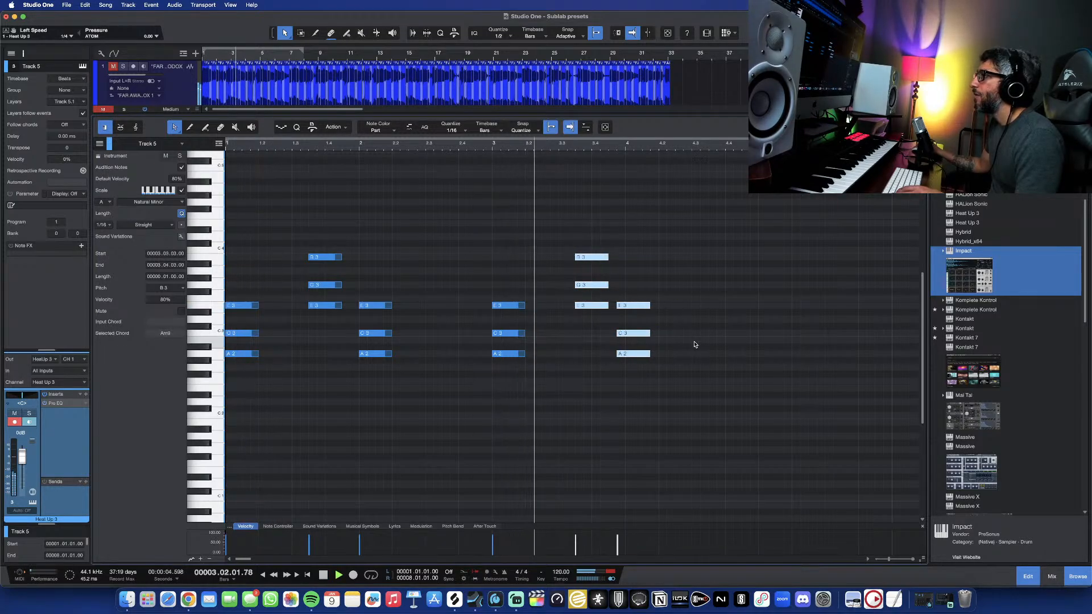
key("space")
- Move the final Am chord to 4.1.1 and play the progression
left_click_drag(675, 282, 635, 353)
key("space")
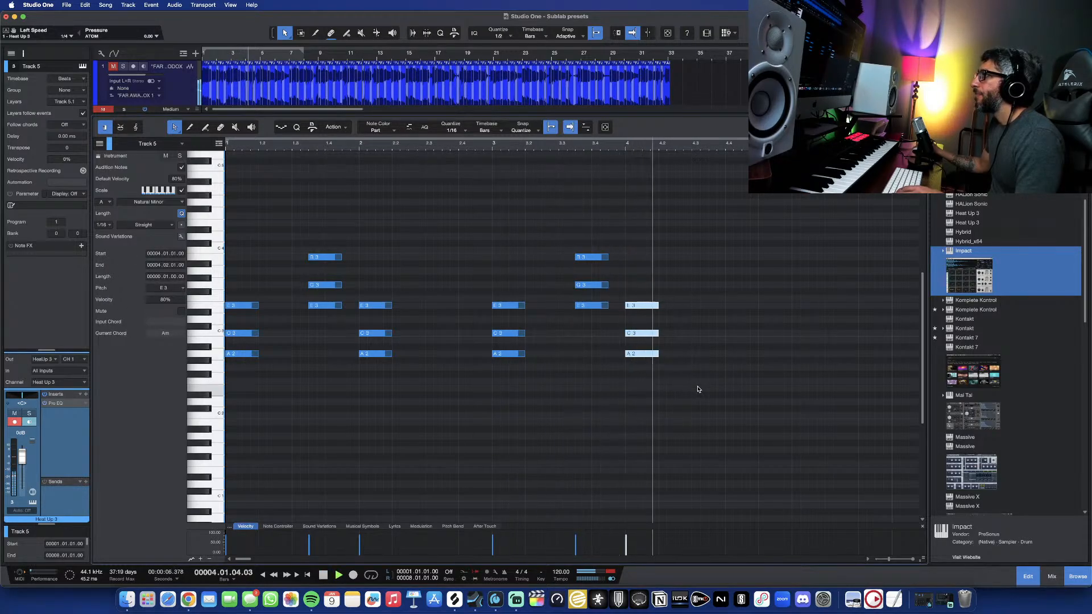
key("space")
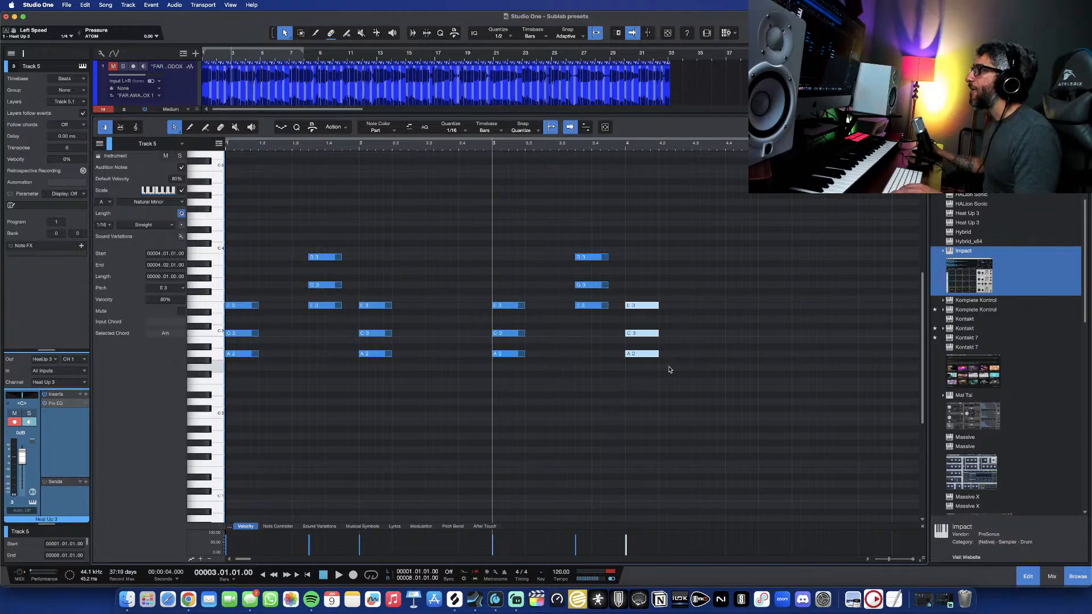
- Copy the A2 root notes of all four Am chords an octave down to A1 and play from the start
left_click_drag(701, 344, 240, 360)
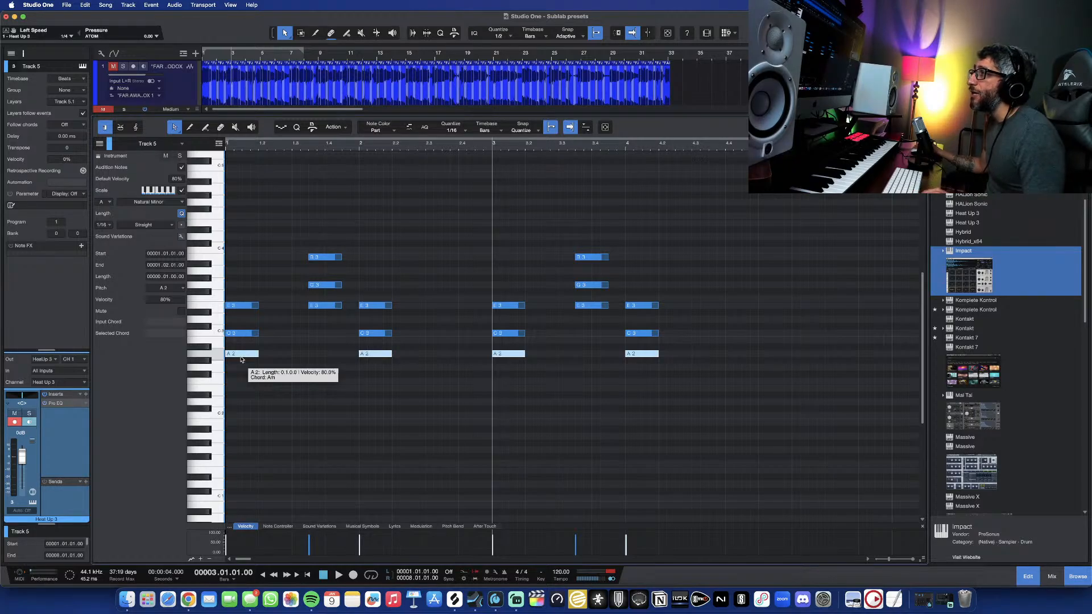
left_click_drag(241, 359, 241, 436)
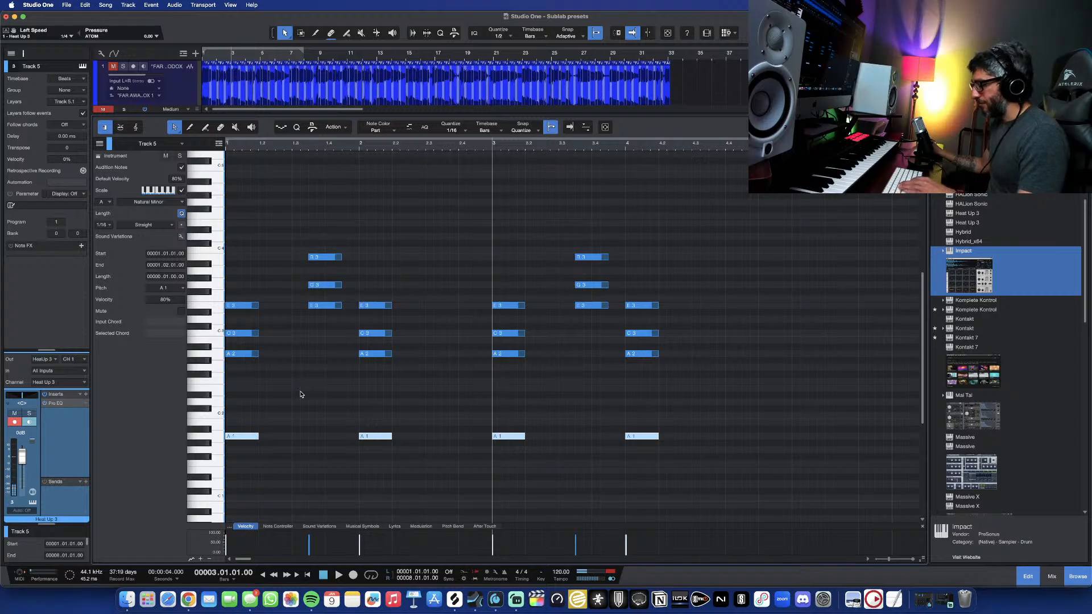
key("Home")
key("space")
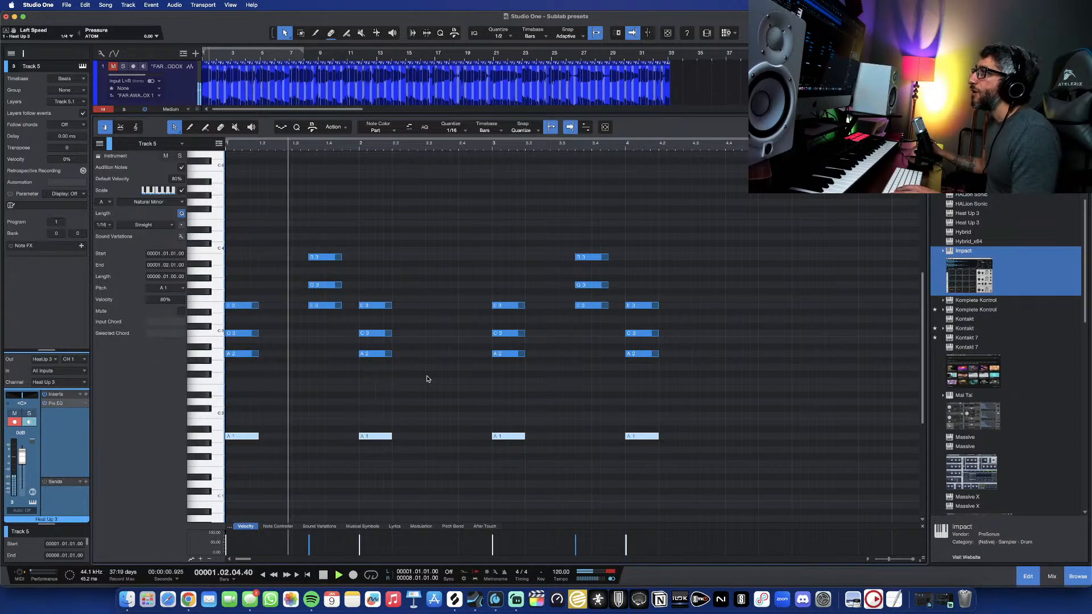
key("space")
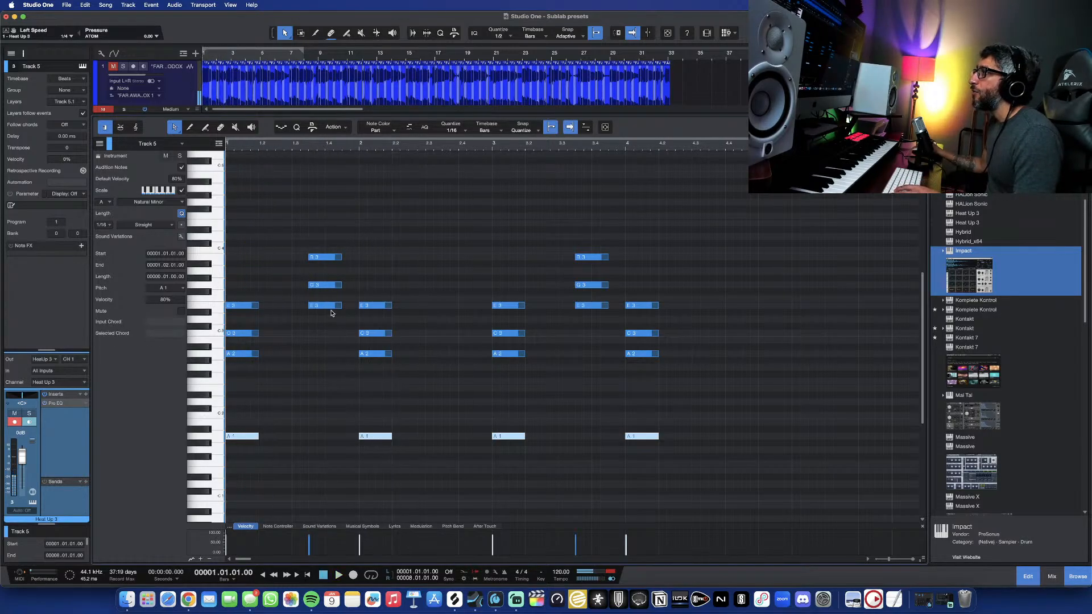
- Copy the E3 root note of both Em chords an octave down to E2 and play the progression
left_click(328, 307)
left_click_drag(329, 311, 331, 390)
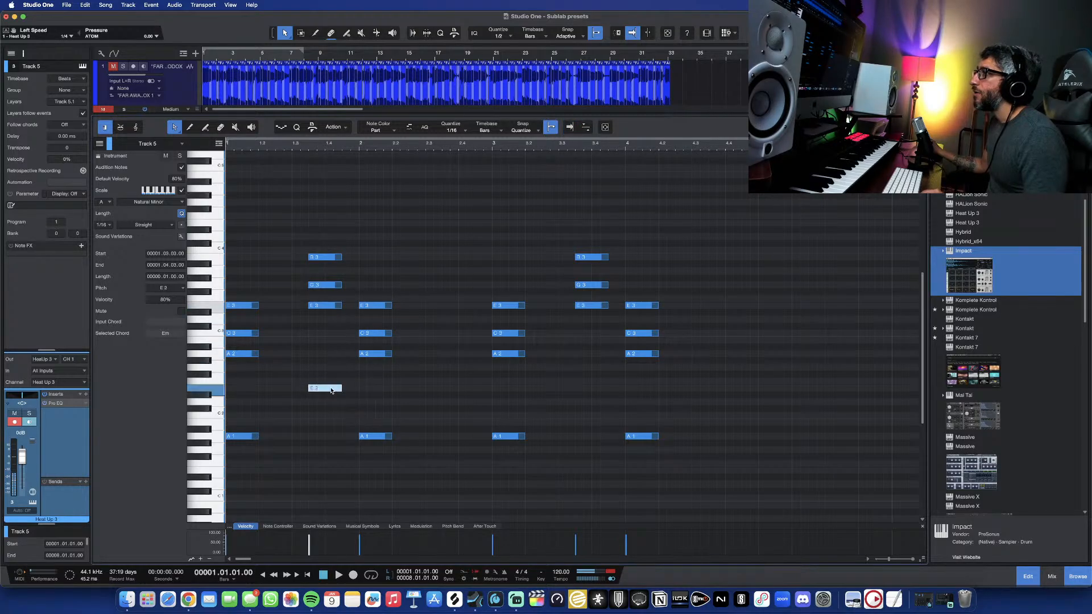
left_click_drag(589, 311, 589, 390)
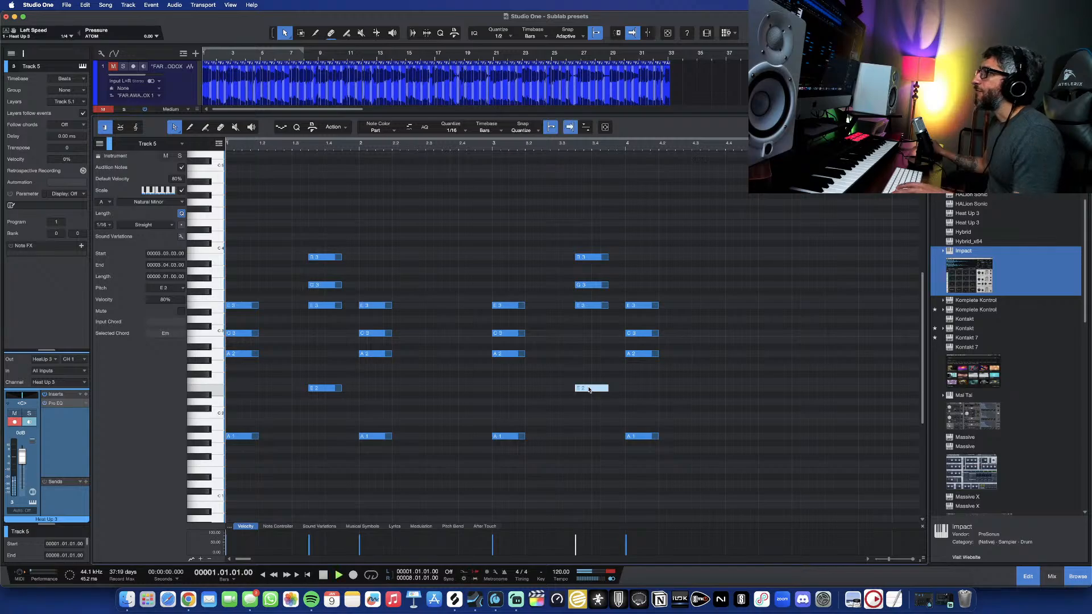
key("space")
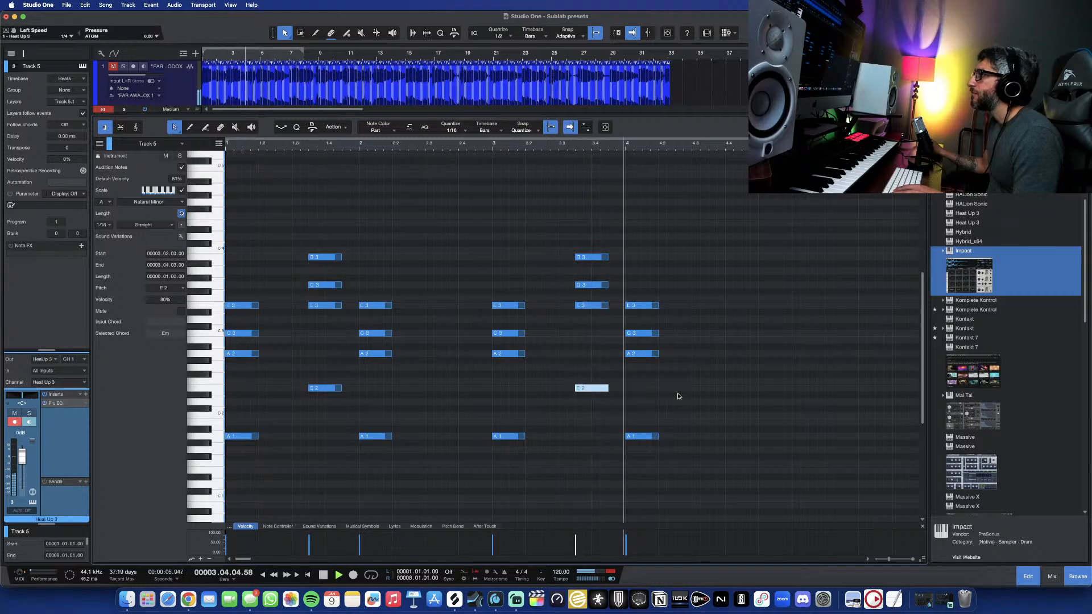
key("space")
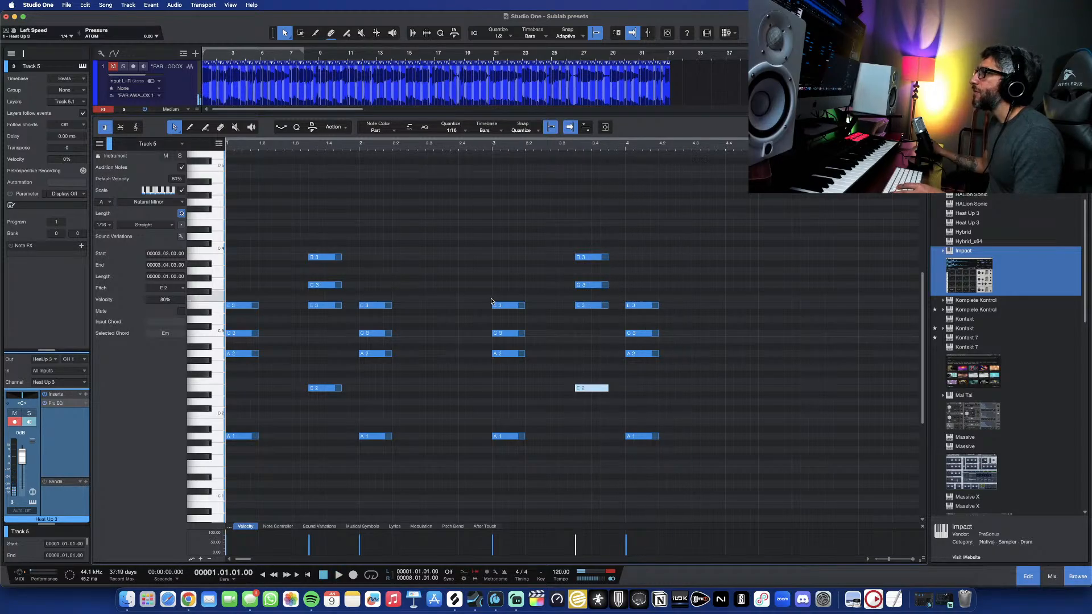
- Play the progression from the start while trying out a melody over the chords
scroll(442, 313, "up", 5)
scroll(398, 317, "down", 2)
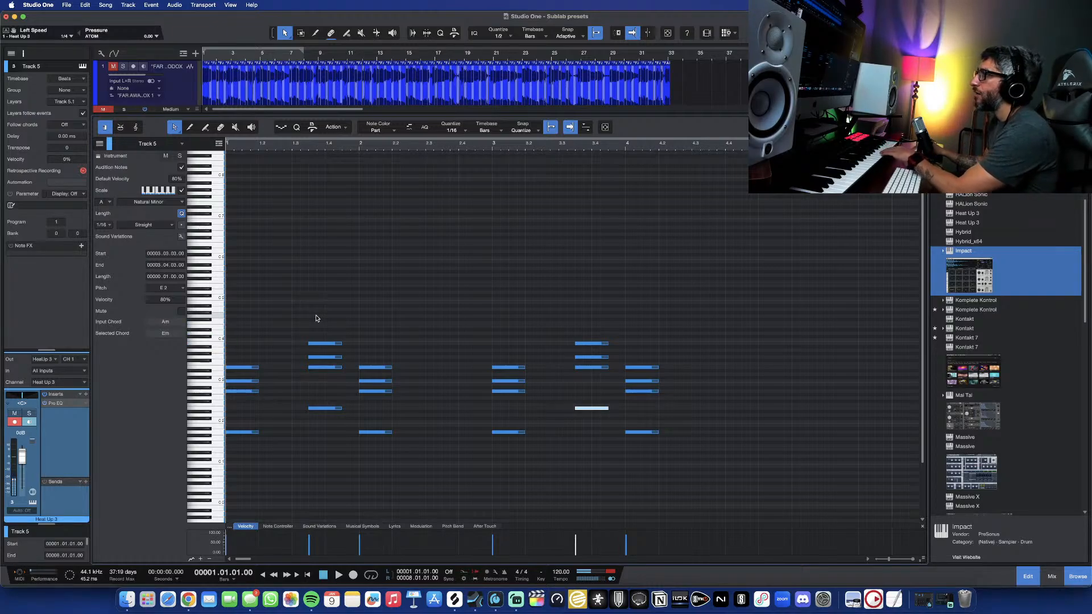
key("space")
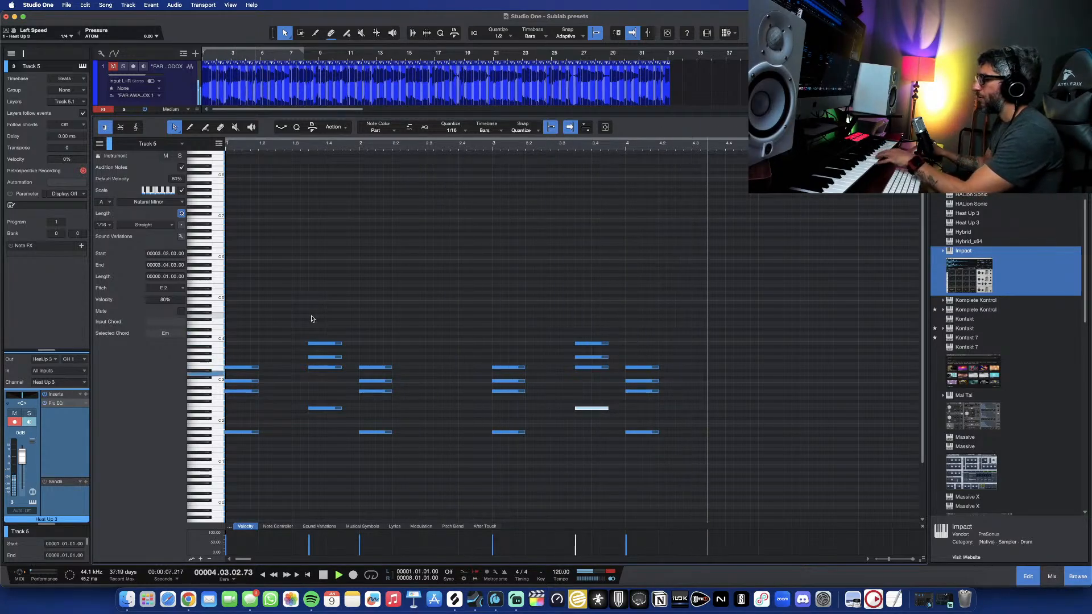
key("space")
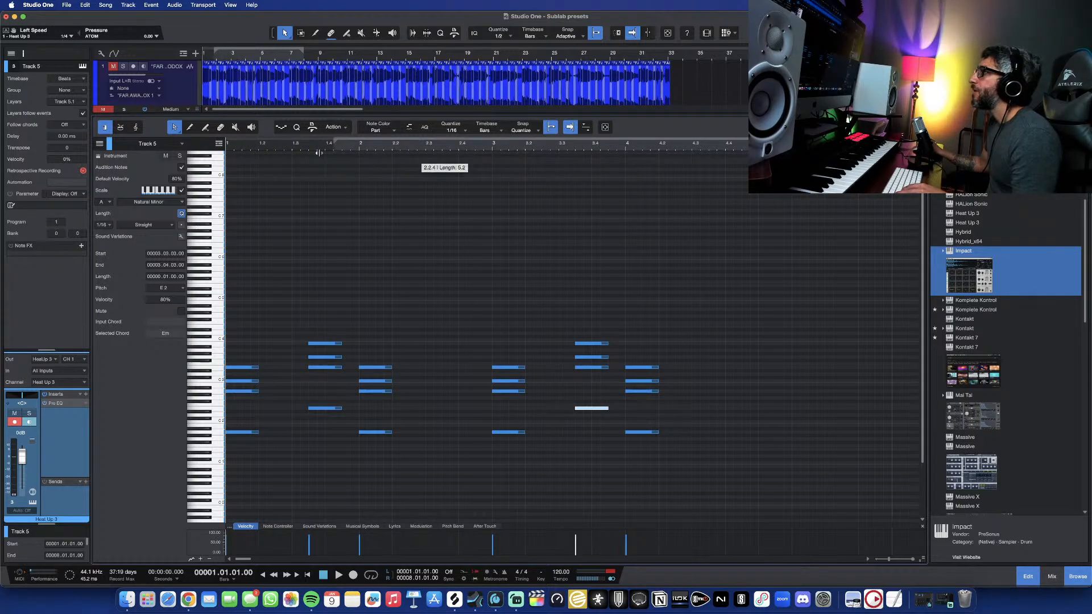
- Shorten the loop range to the first four bars and record a melody take over the chords from the start
mouse_move(296, 58)
left_mouse_down()
mouse_move(247, 53)
mouse_move(282, 56)
left_mouse_up()
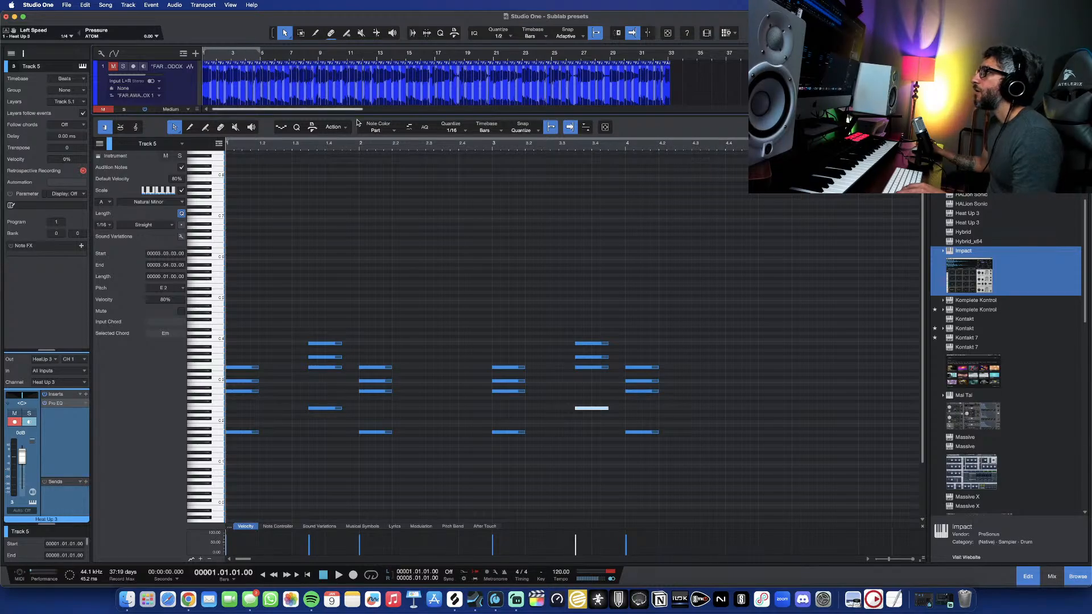
key("space")
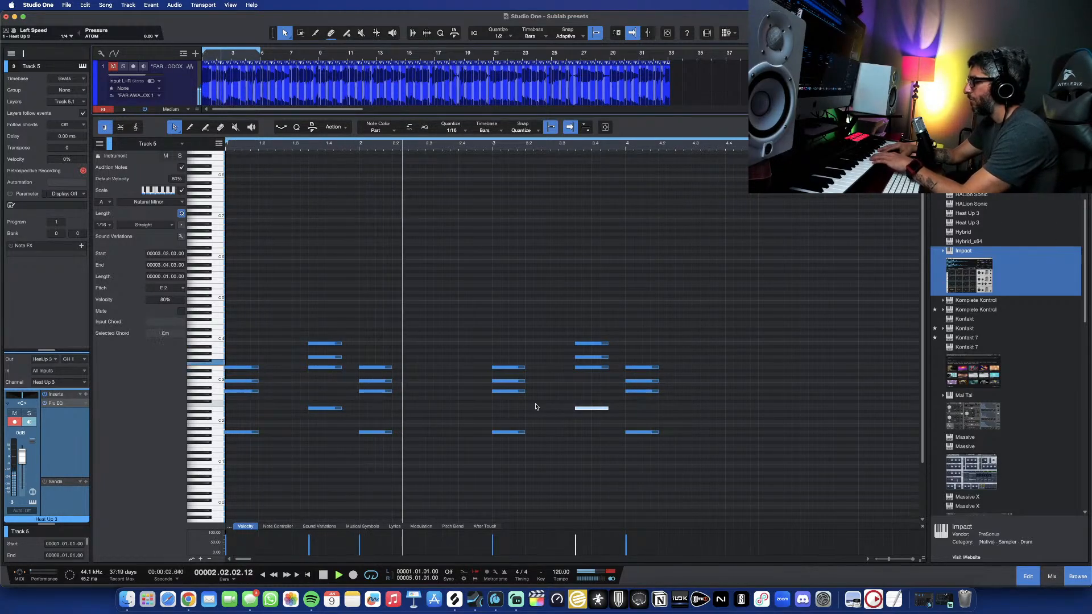
key("space")
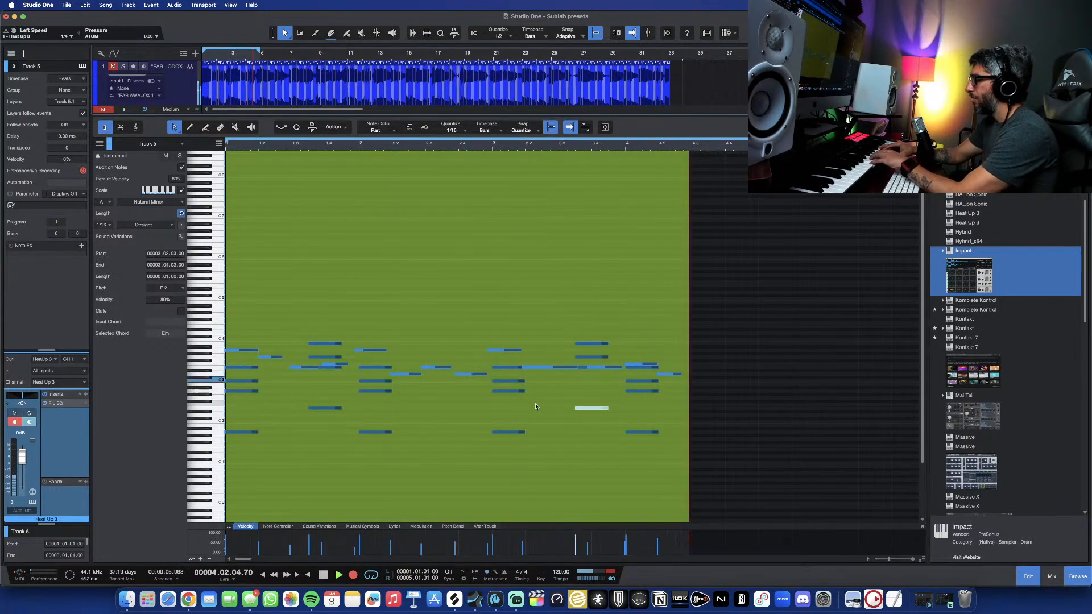
key("space")
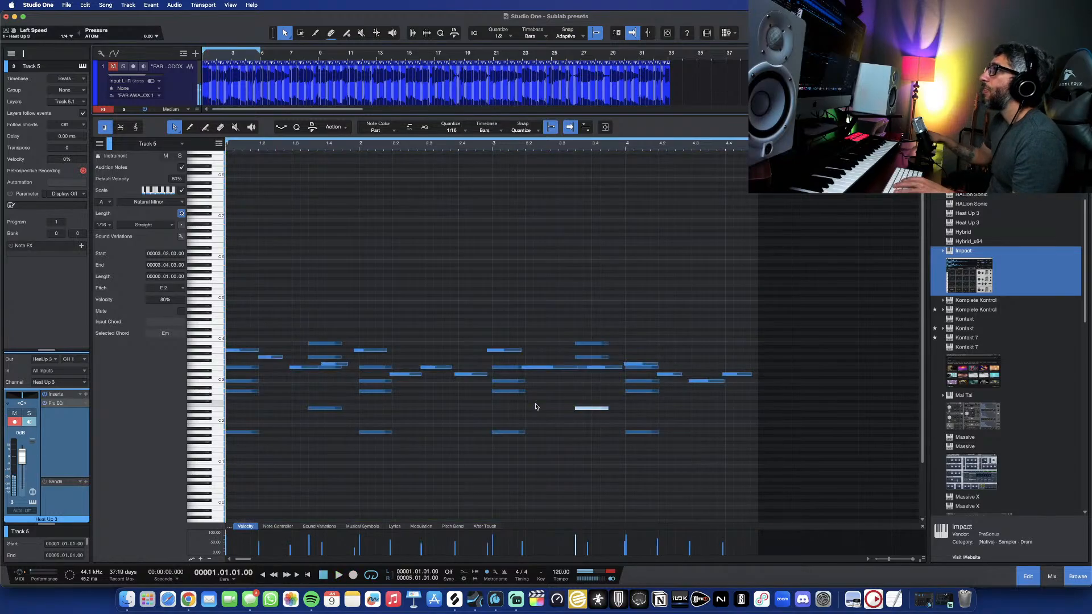
- Delete the recorded melody take and record a new melody over the chord progression
scroll(562, 417, "left", 1)
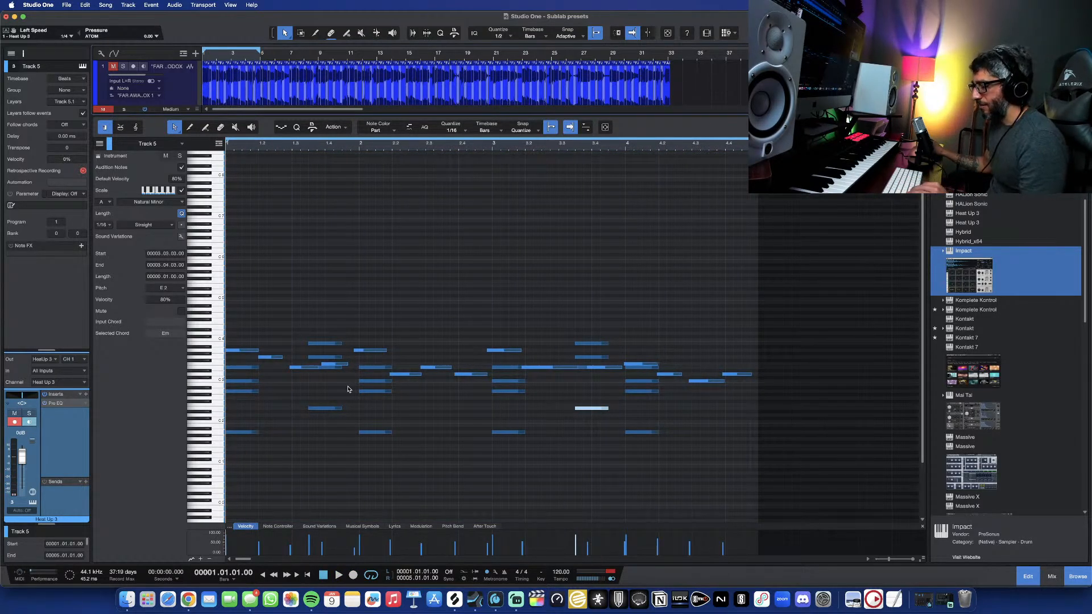
key("Delete")
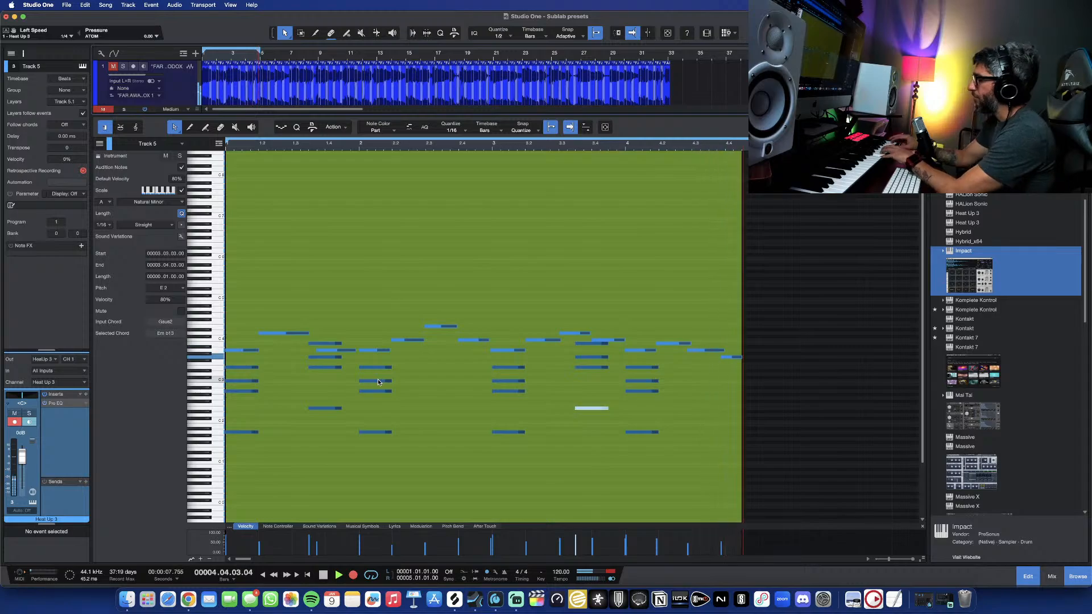
key("space")
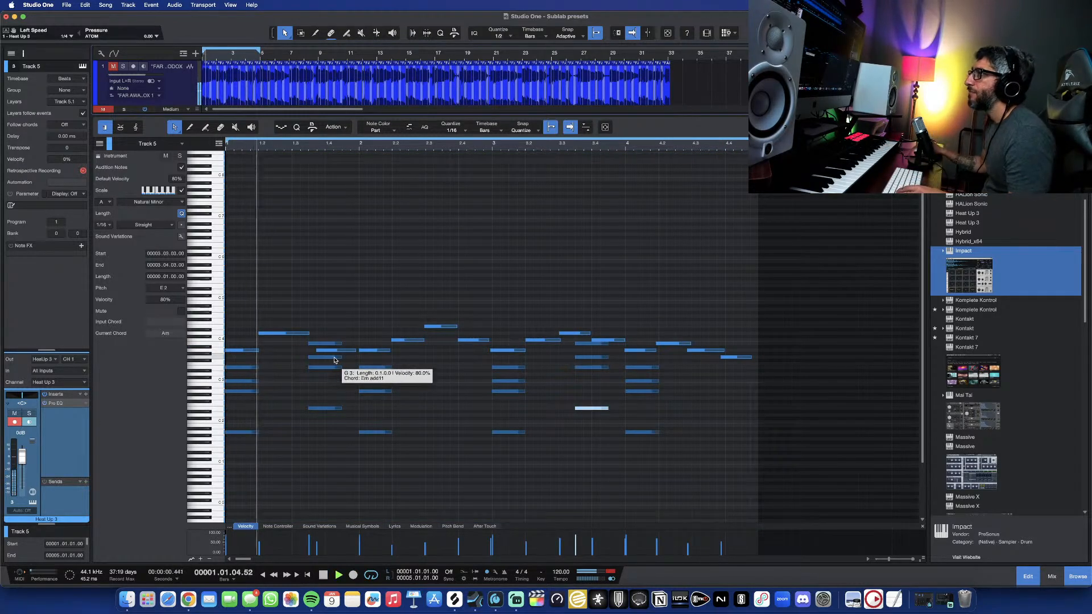
- Lower the second melody note in bar 1 from D4 to C4 and play the melody from the start
left_click(274, 334)
mouse_move(274, 335)
left_mouse_down()
mouse_move(272, 345)
mouse_move(287, 339)
left_mouse_up()
key("space")
key("space")
key("space")
key("space")
key("space")
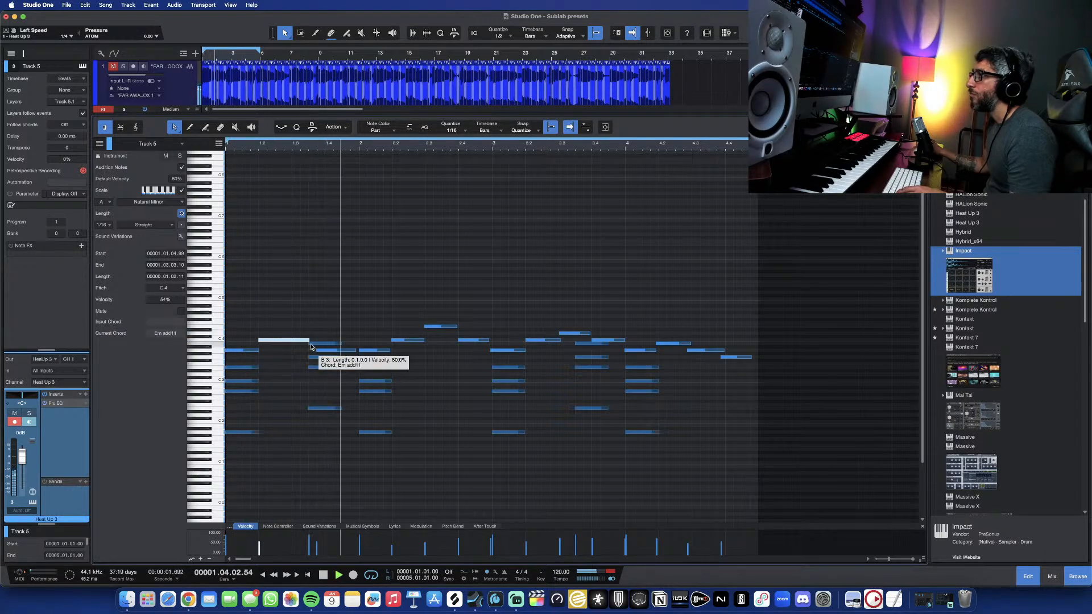
- Move the second A3 melody note in bar 1 back to about 1.3.1, end the C4 at 1.3.2 and play the result
key("space")
left_click_drag(359, 352, 350, 354)
key("space")
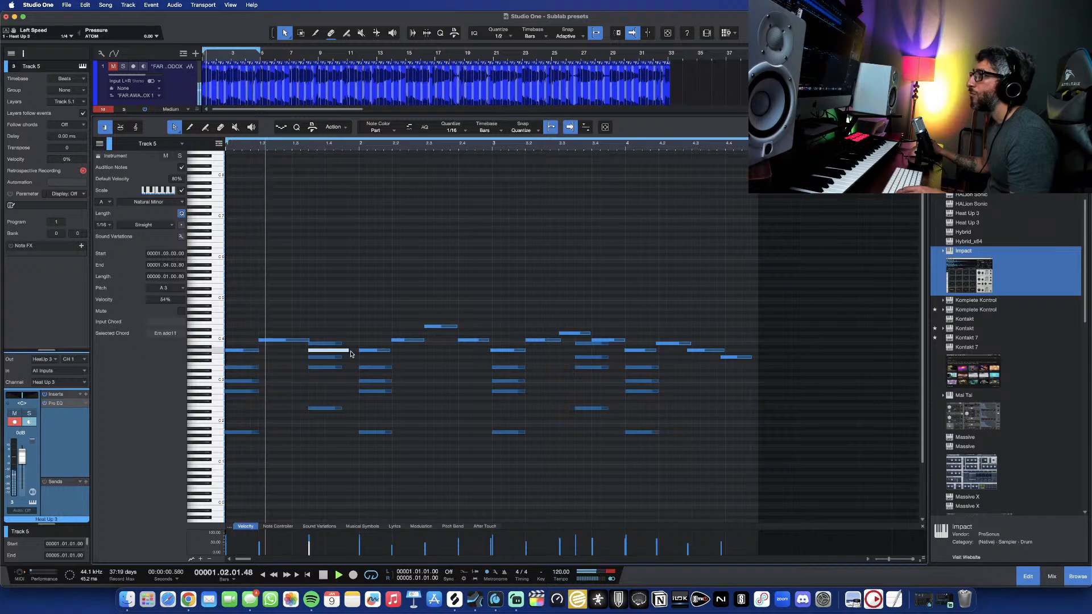
key("space")
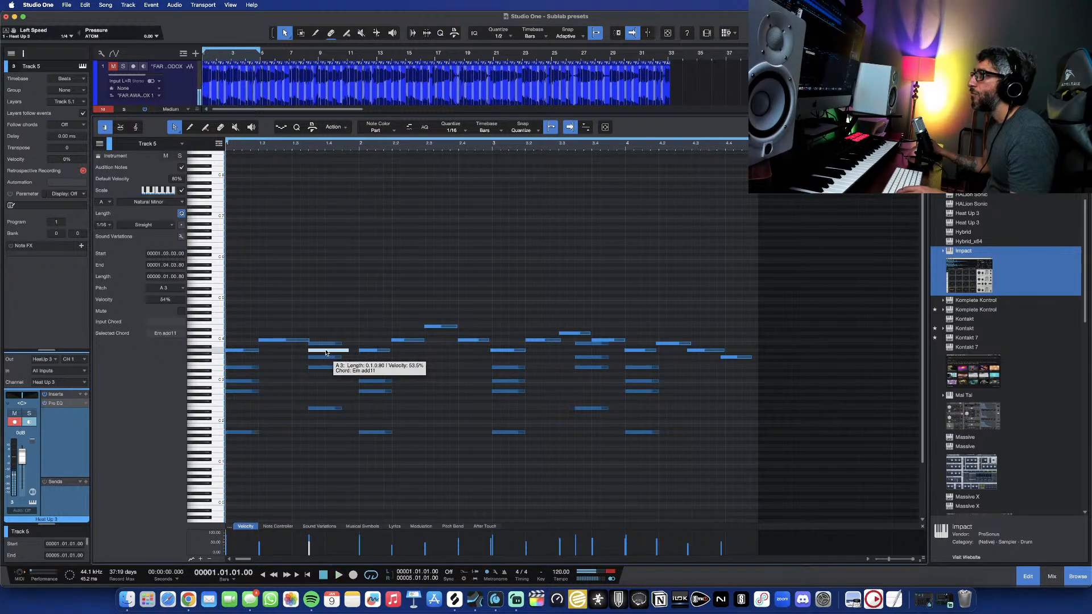
left_click_drag(326, 353, 301, 340)
key("space")
key("space")
key("space")
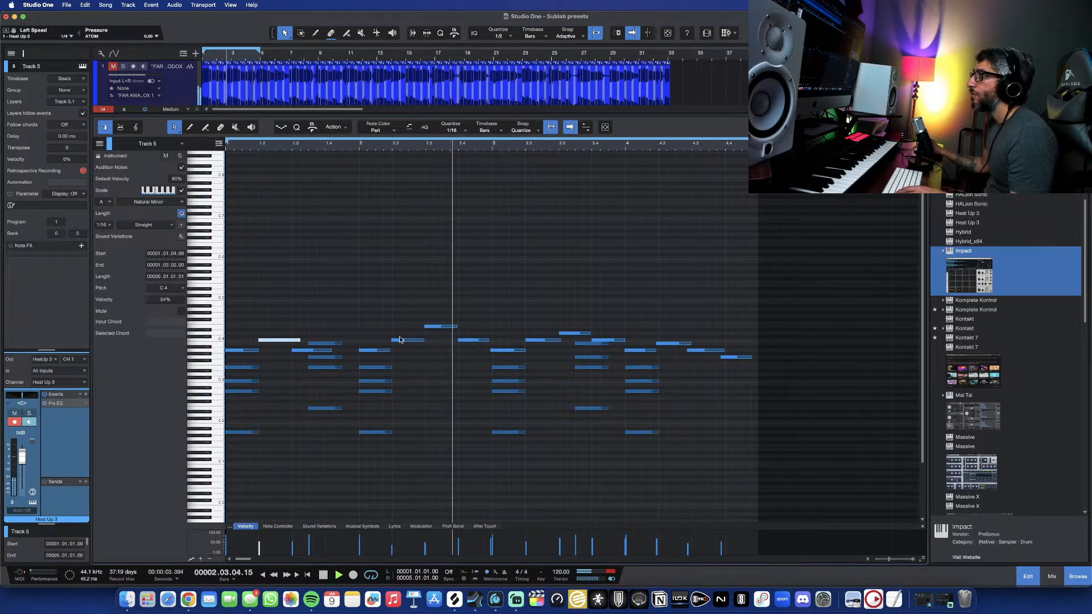
key("space")
key("space")
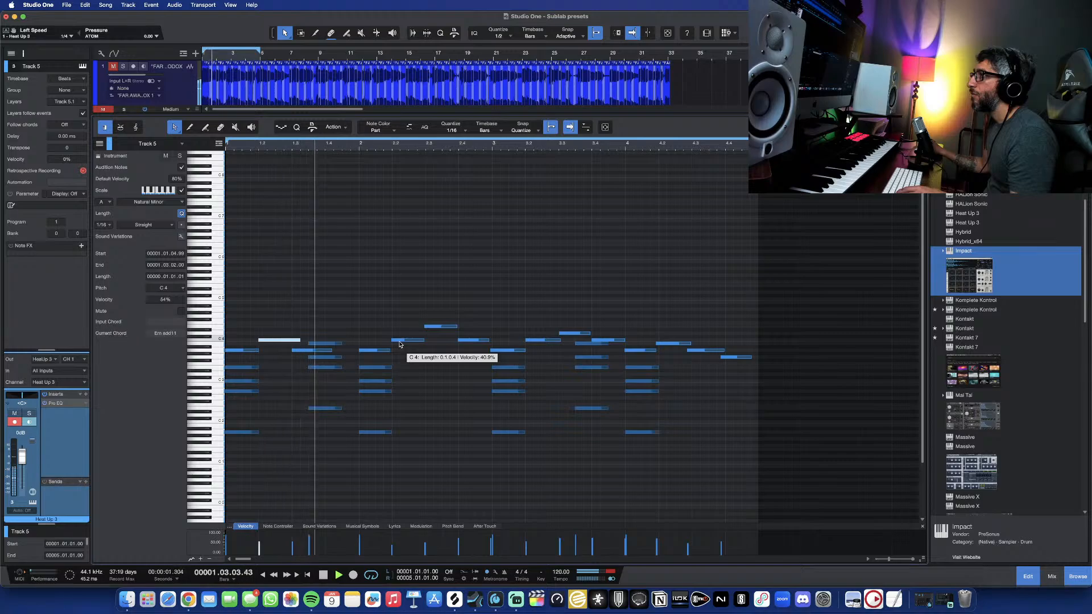
- Add a G3 melody note at 1.4.3 that lasts two sixteenths and play from the start
key("space")
double_click(345, 358)
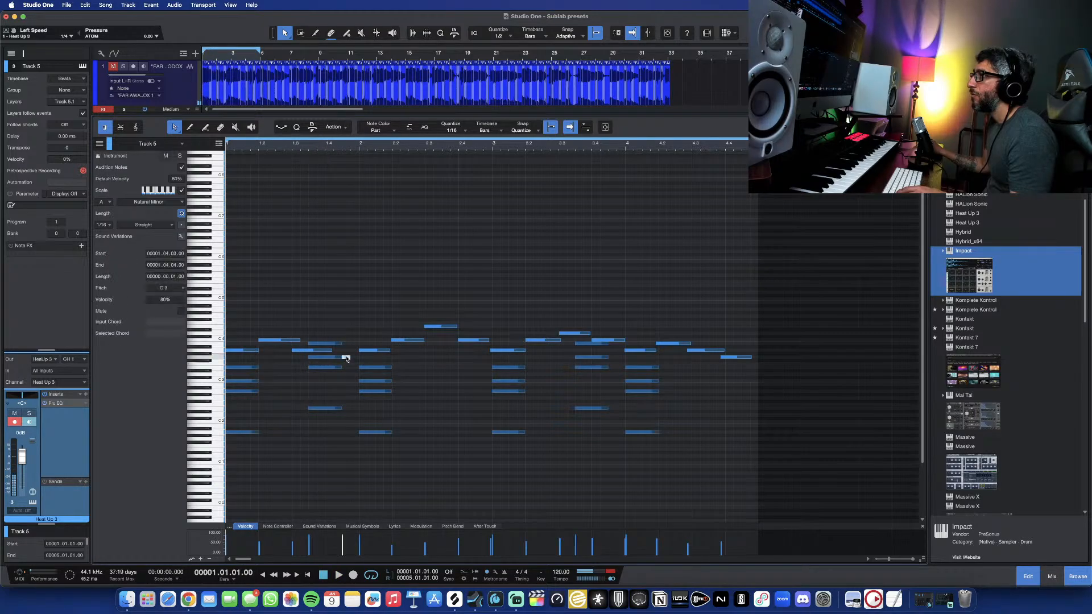
left_click_drag(352, 358, 359, 358)
key("space")
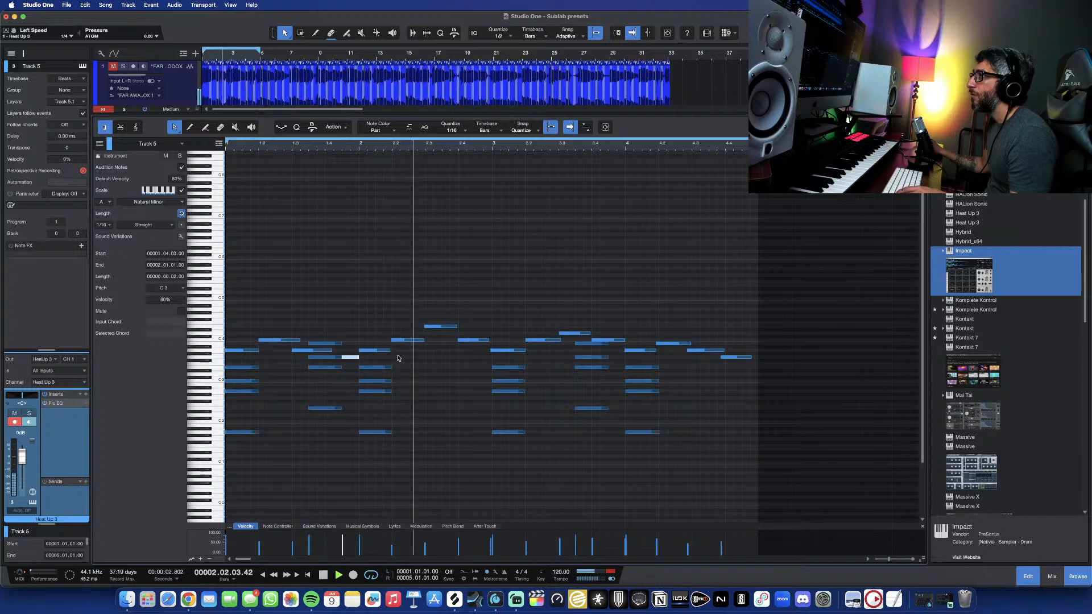
- Trim the bar 2 E4 note to start at 2.3.3, add a D4 of two sixteenths at 2.3.1 and play the melody
key("space")
left_click_drag(425, 327, 434, 328)
left_click(430, 334)
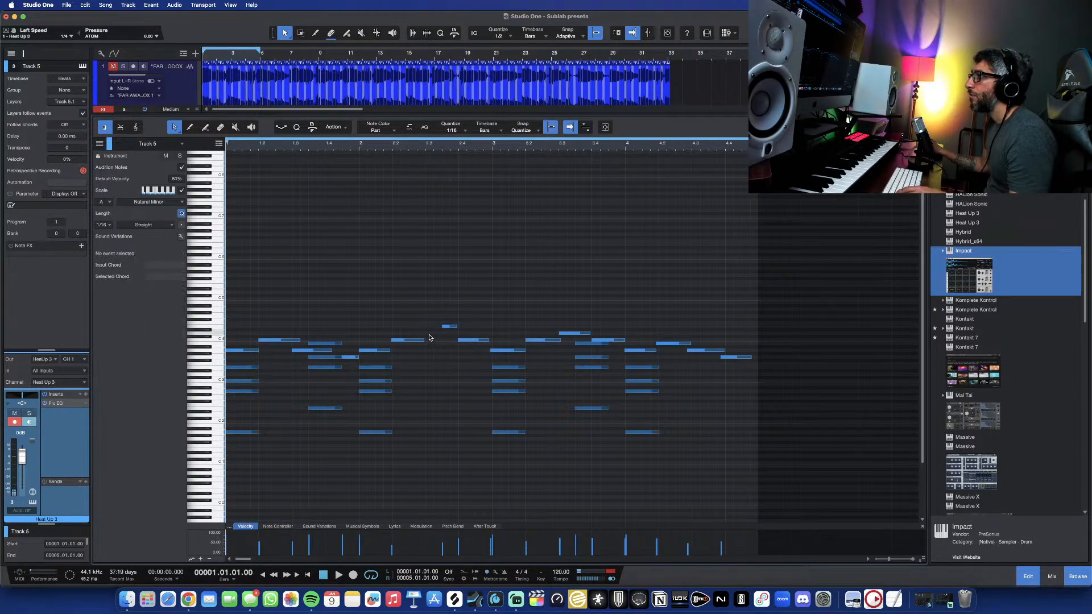
key("space")
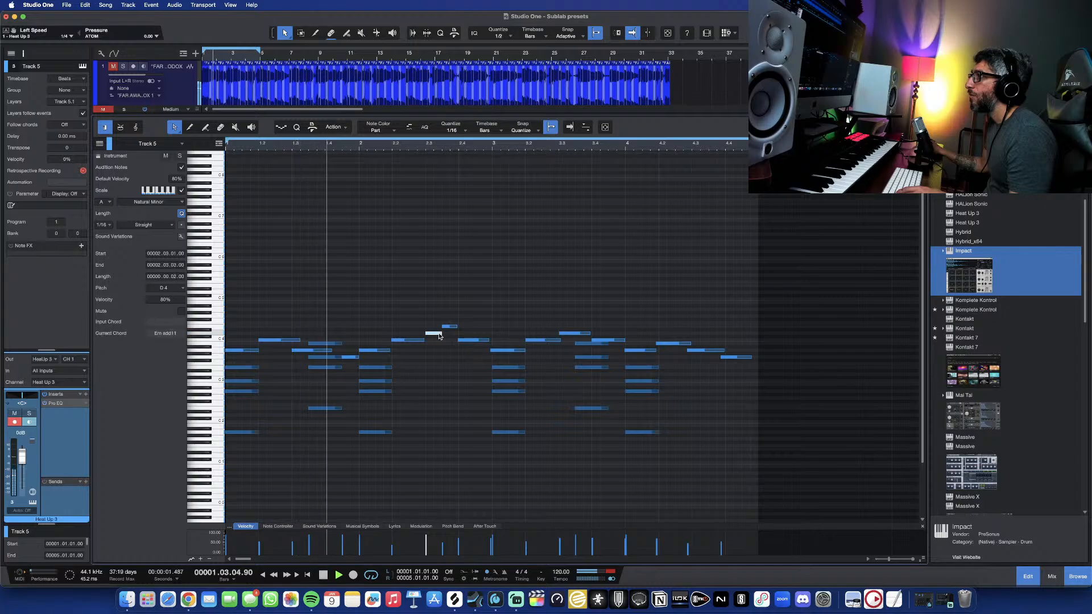
left_click_drag(434, 335, 443, 335)
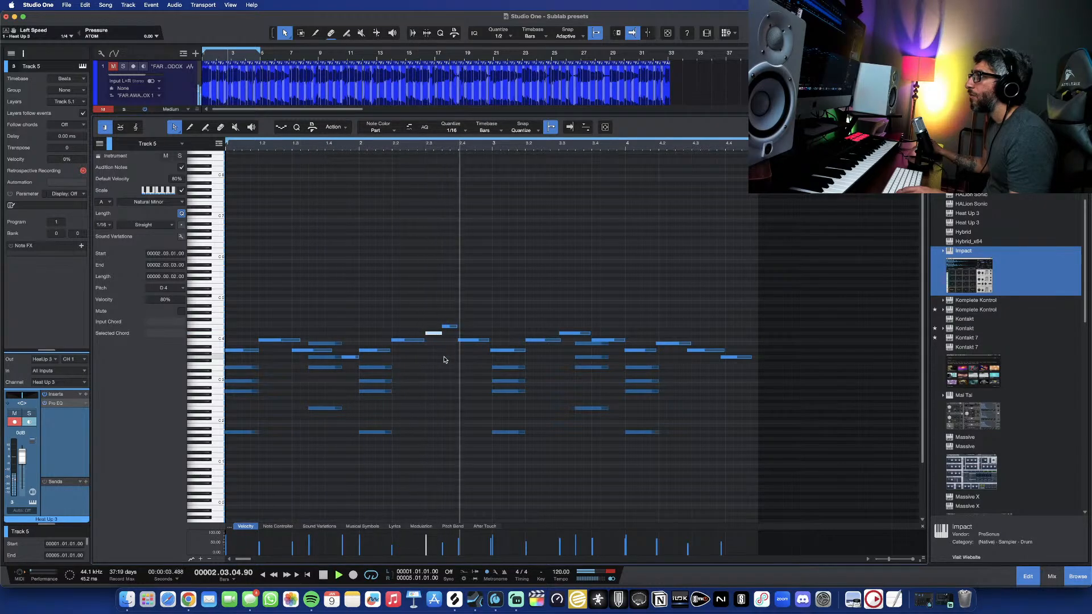
key("space")
key("space")
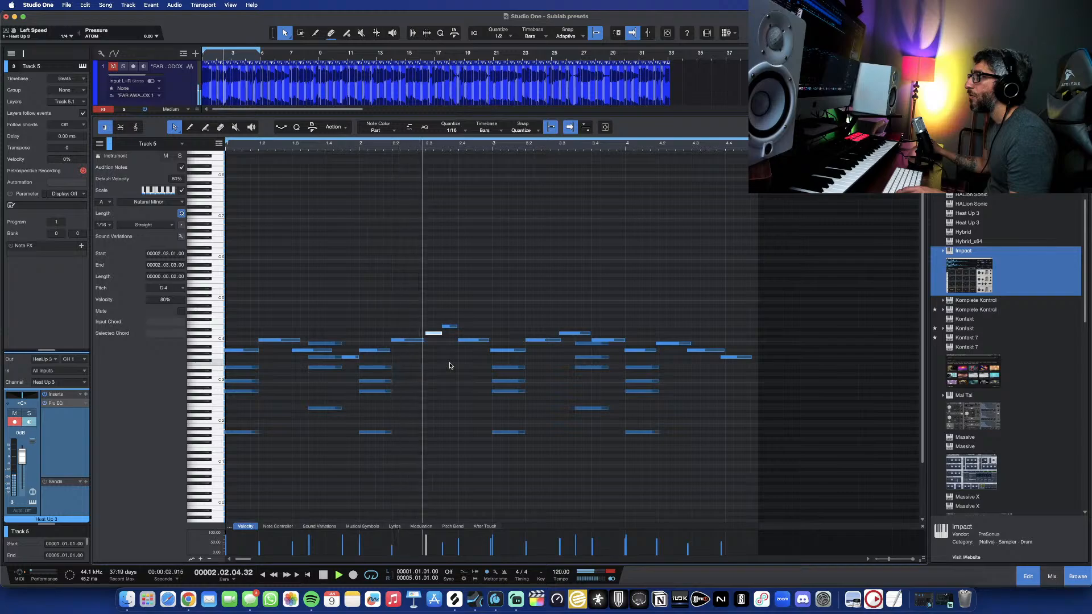
- Lower the D4 at 2.3.1 to A3, replace the E4 after it with a G3 at 2.3.3 and play the melody
key("space")
left_click_drag(436, 336, 437, 346)
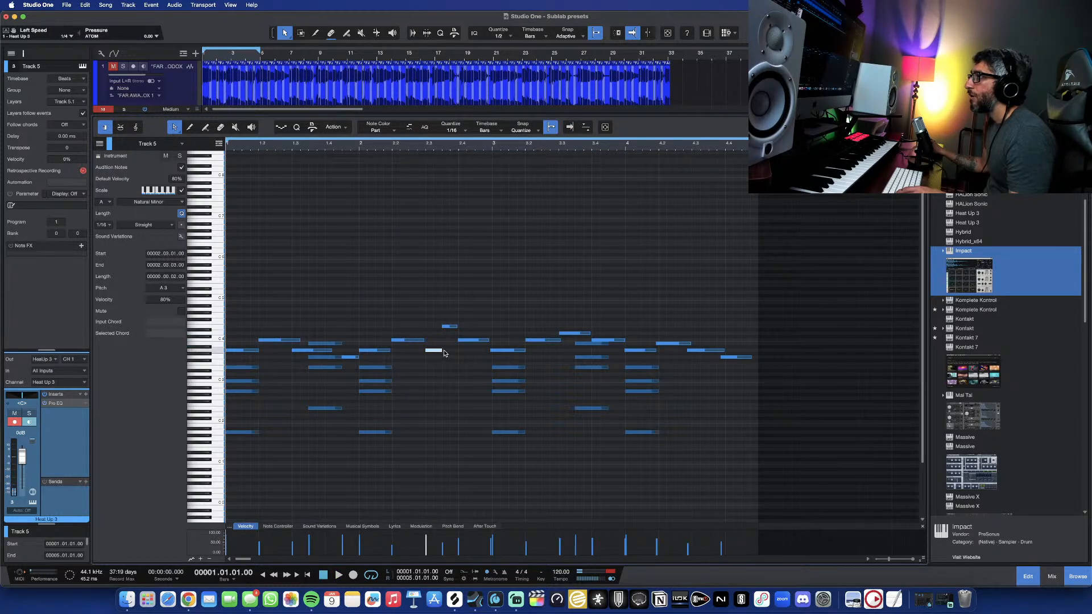
double_click(449, 358)
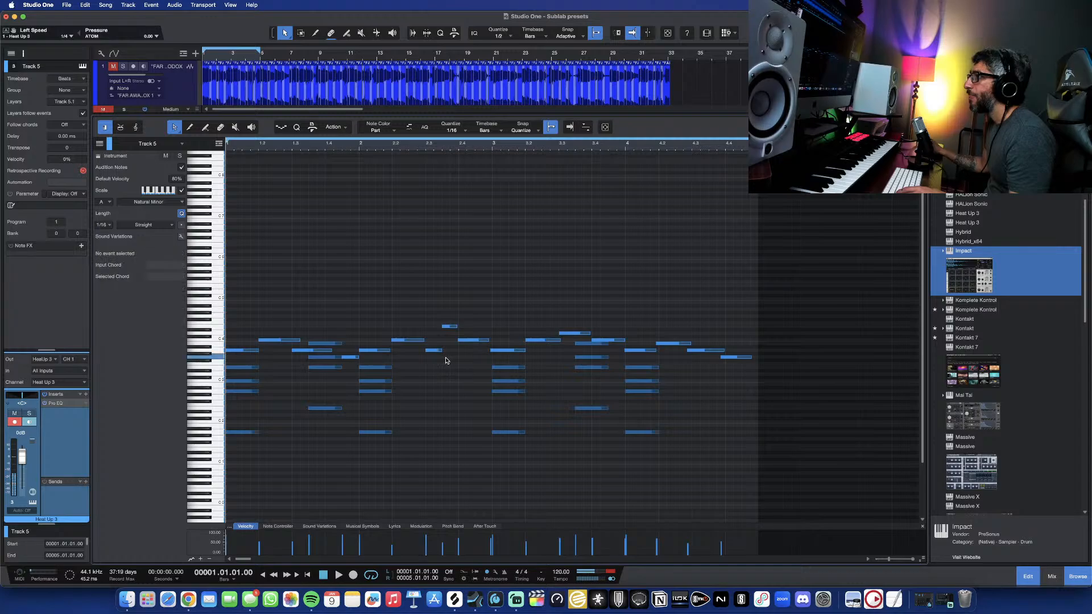
key("Delete")
key("space")
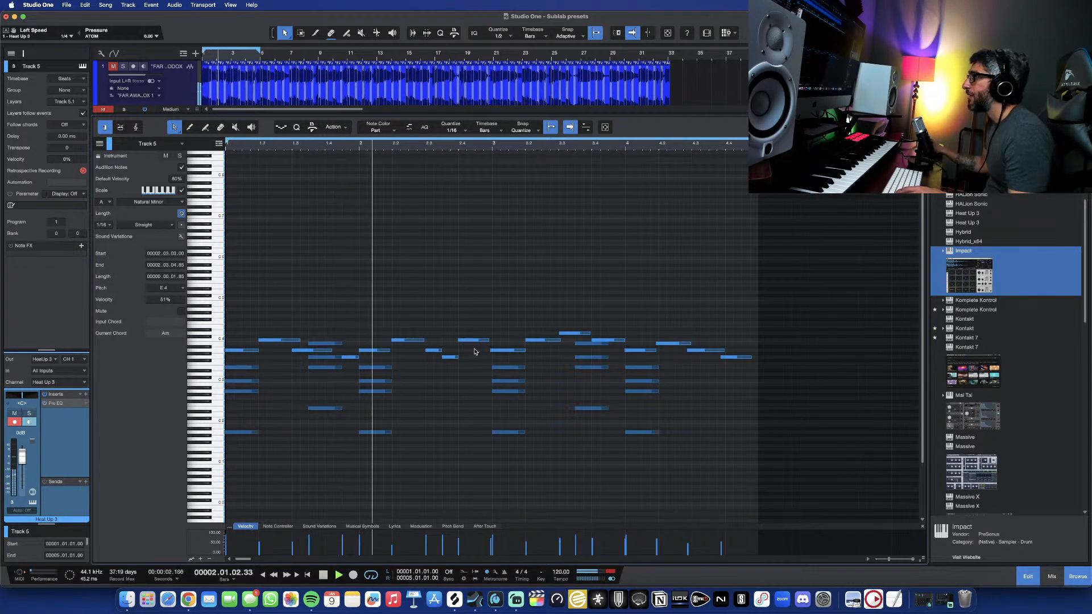
key("space")
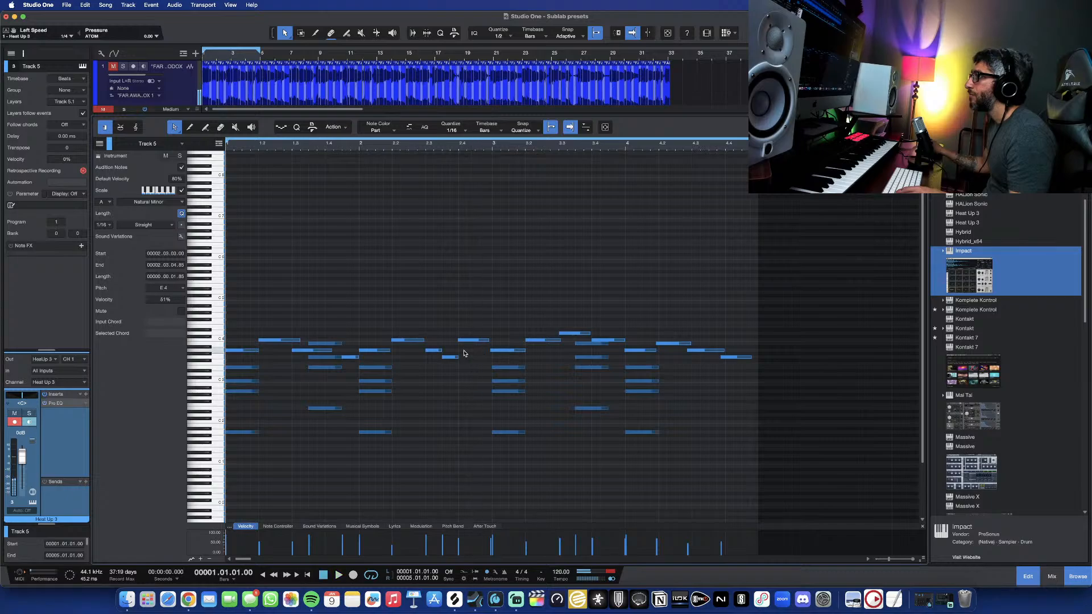
key("space")
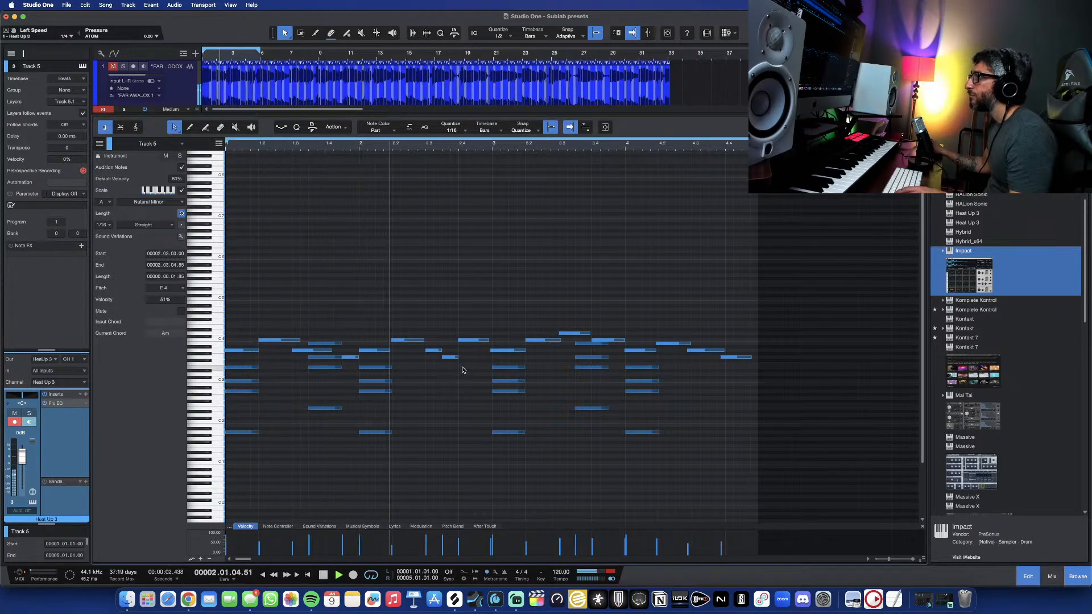
key("space")
left_click_drag(495, 332, 432, 372)
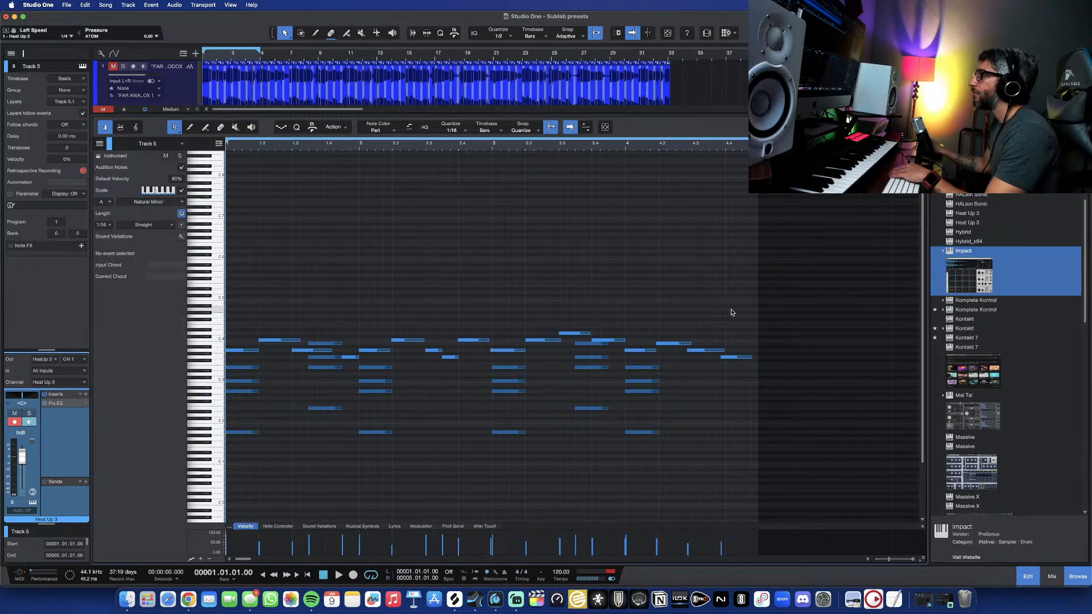
left_click_drag(738, 316, 382, 397)
key("Delete")
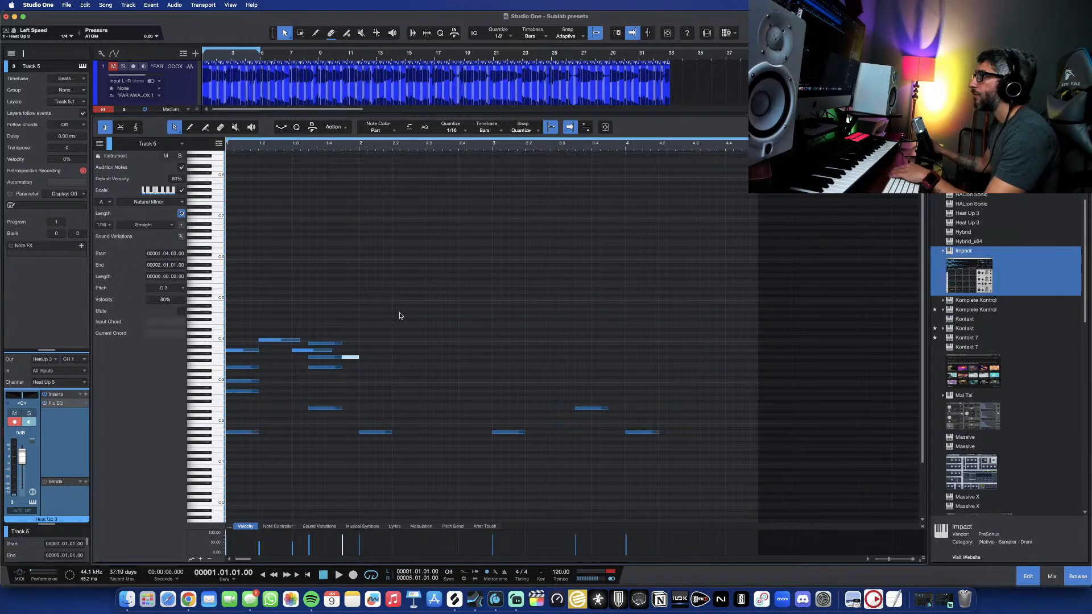
left_click_drag(399, 316, 262, 367)
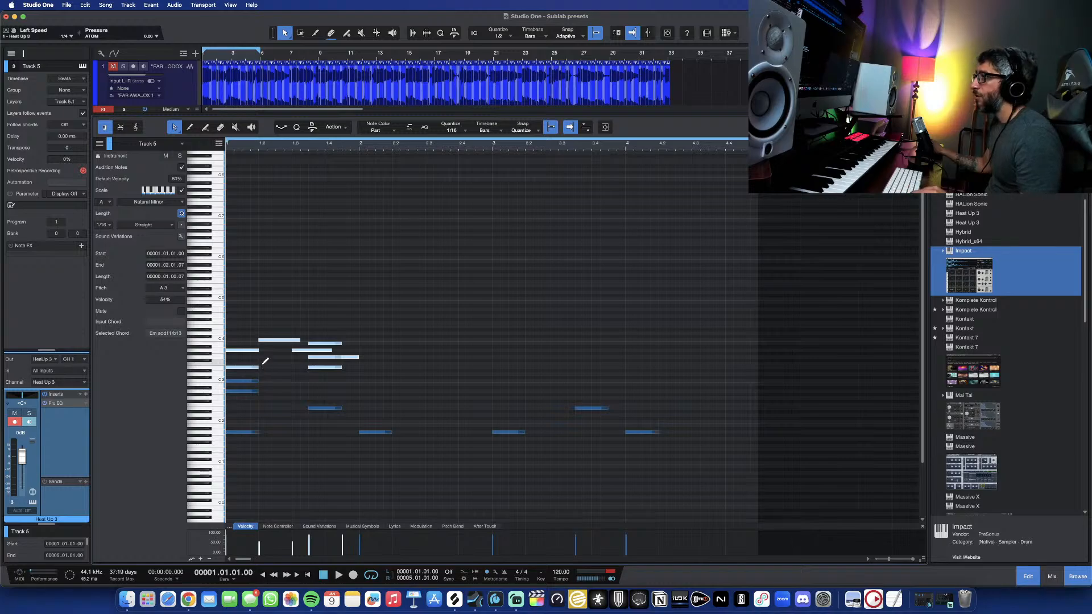
key("d")
key("d")
key("d")
left_click(408, 293)
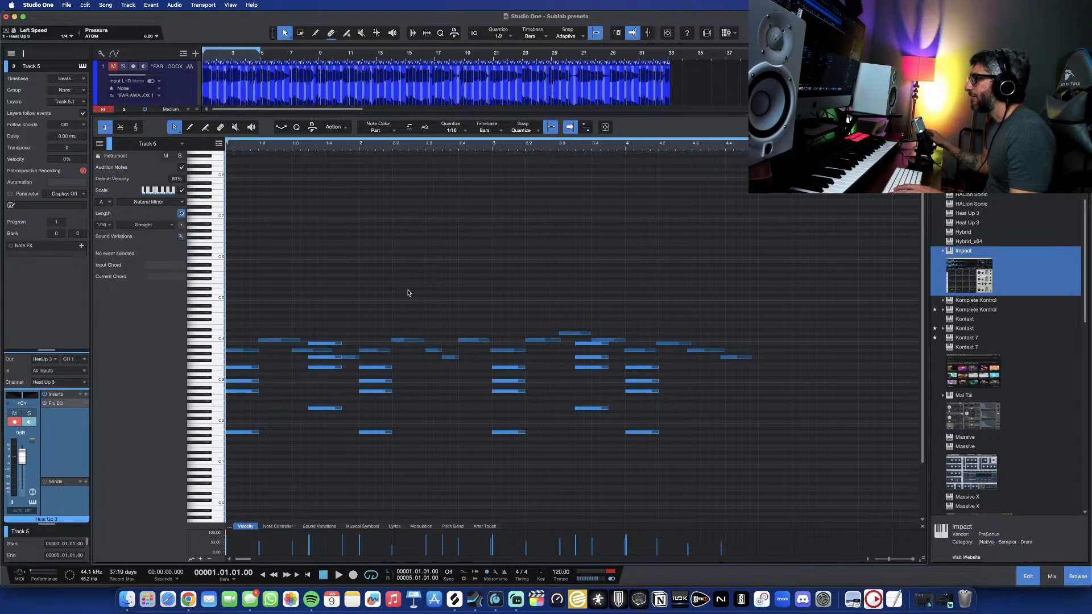
- Play the melody, move the bar 2 G3 note to 2.4.3, lengthen the A3 to end at 2.4.2 and replay
key("space")
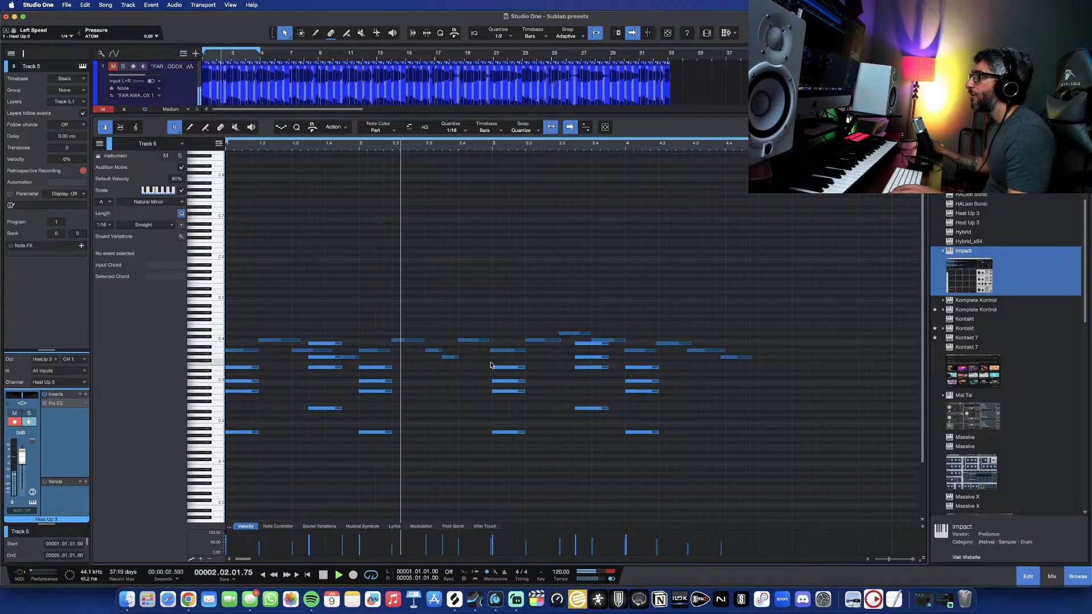
key("space")
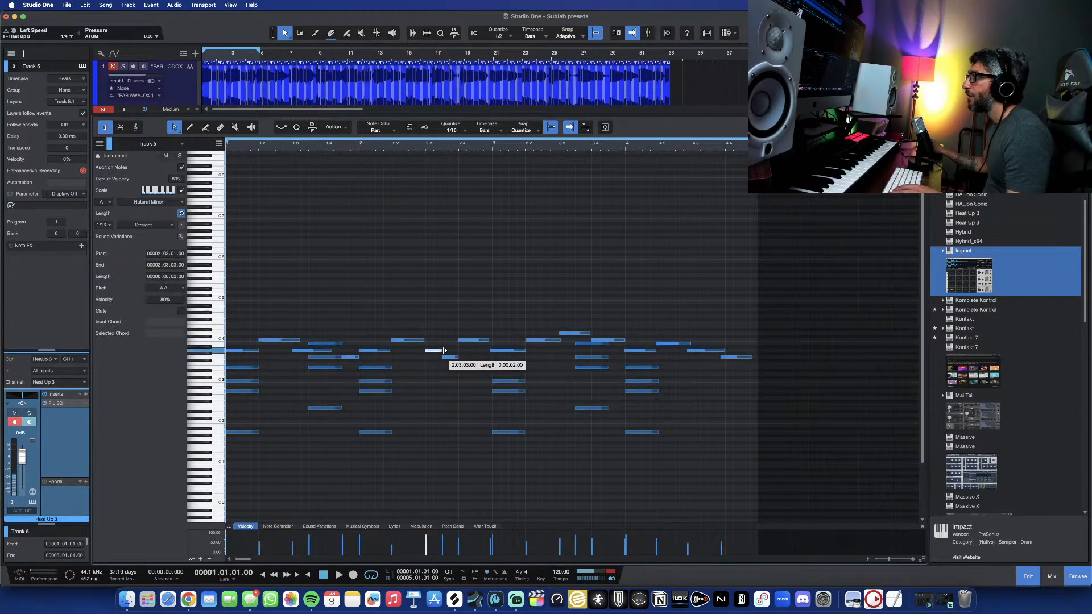
left_click(451, 357)
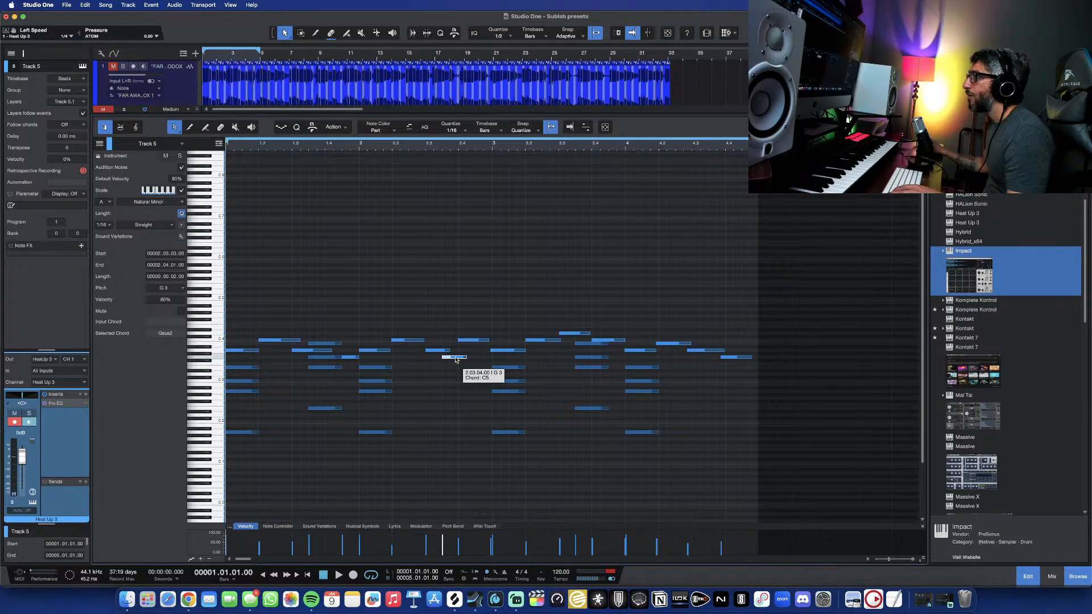
left_click_drag(476, 359, 466, 353)
key("space")
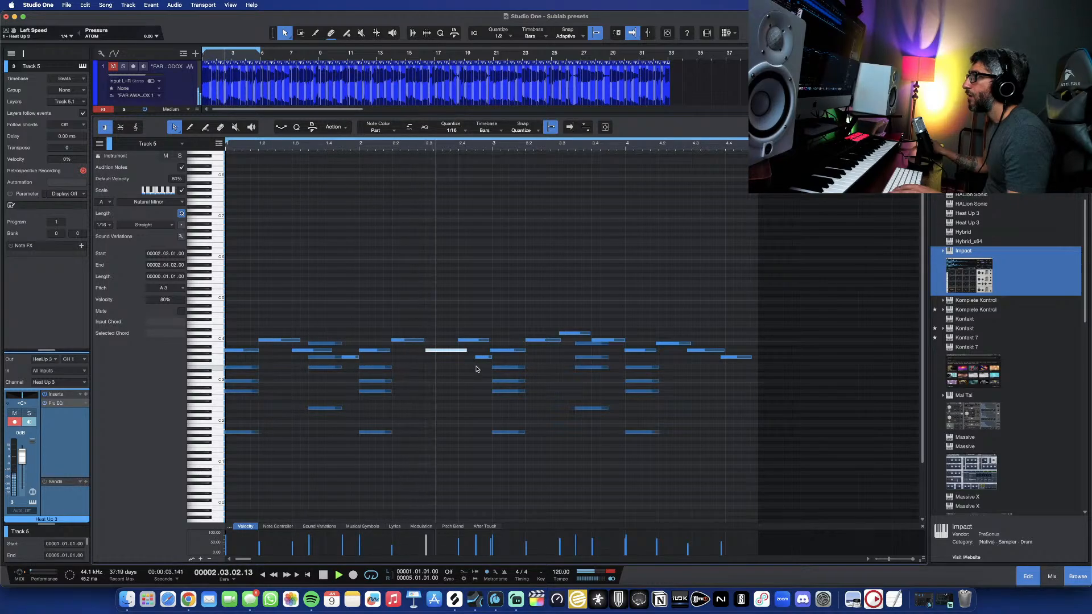
- Try starting the last C4 note of bar 2 at 2.4.2 and play the melody from the start
key("space")
left_click_drag(459, 341, 467, 351)
left_click(457, 351)
key("space")
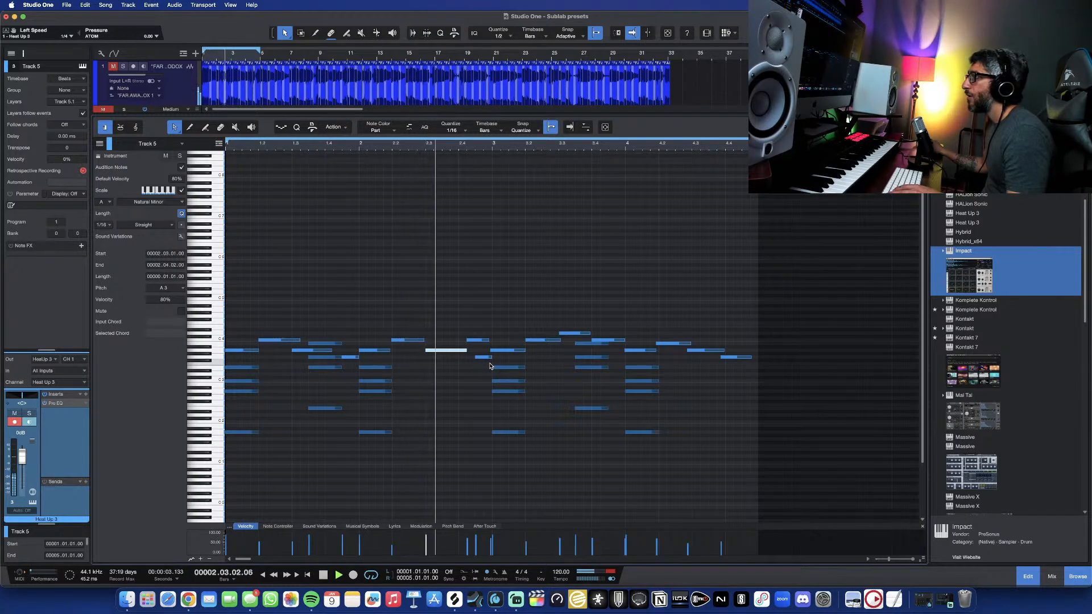
- Start the last C4 of bar 2 and end the A3 at 2.4.1, start the G3 at 2.4.2 and play the melody
key("space")
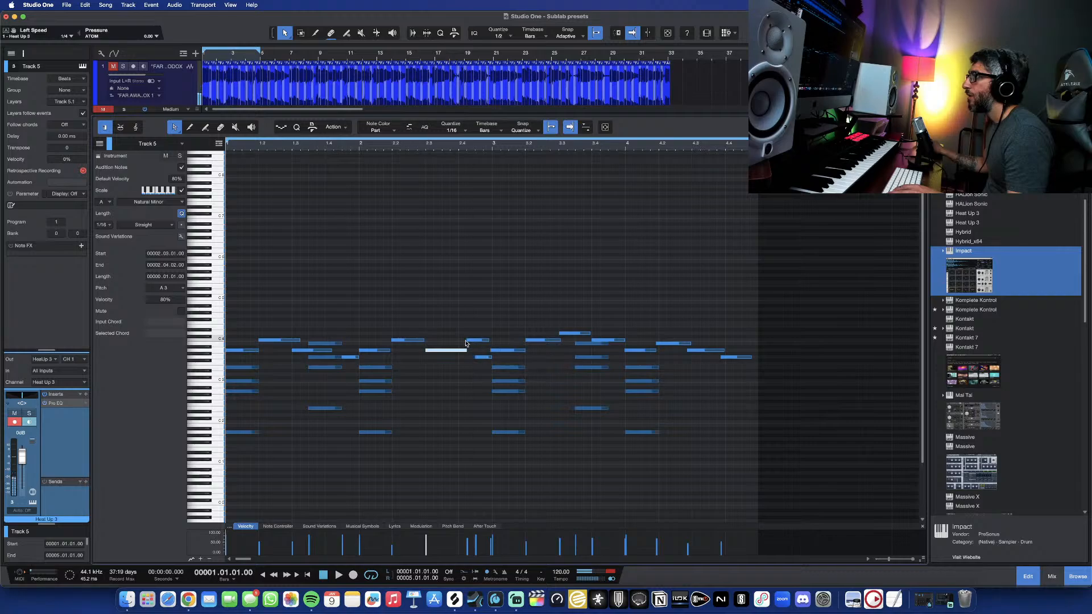
mouse_move(466, 340)
left_mouse_down()
mouse_move(467, 357)
mouse_move(459, 351)
left_mouse_up()
key("space")
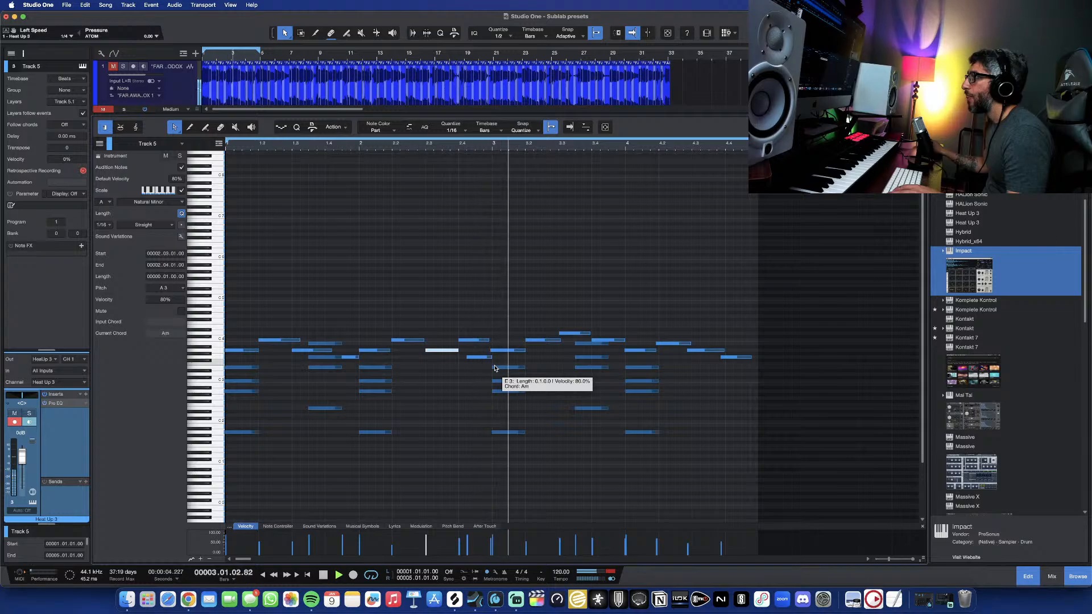
- Raise the B3 melody note near bar 4, beat 2 to D4
scroll(494, 369, "right", 3)
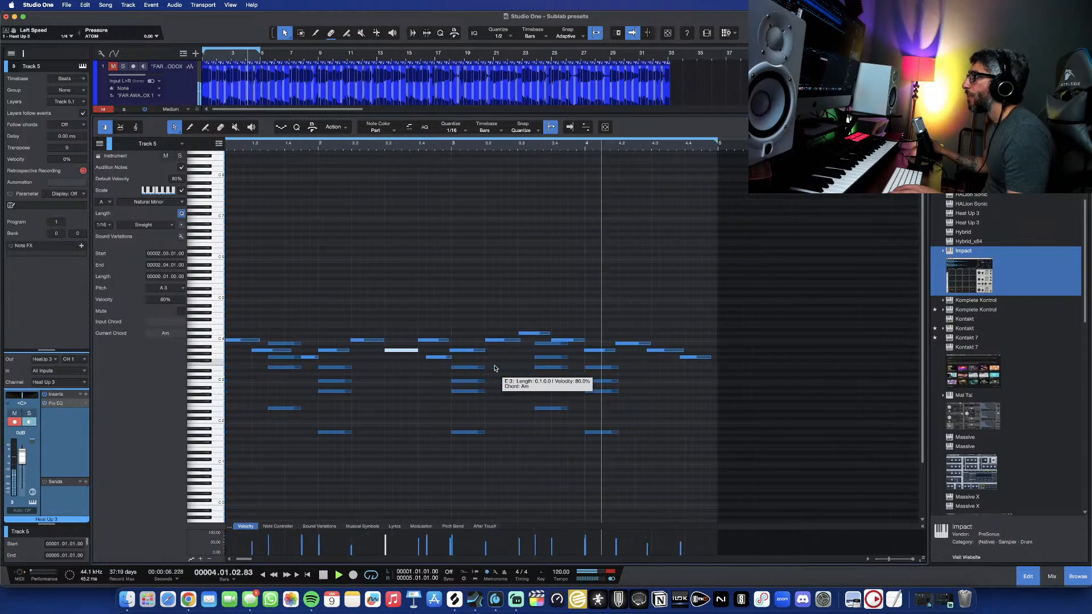
key("space")
scroll(495, 368, "right", 1)
left_click(608, 351)
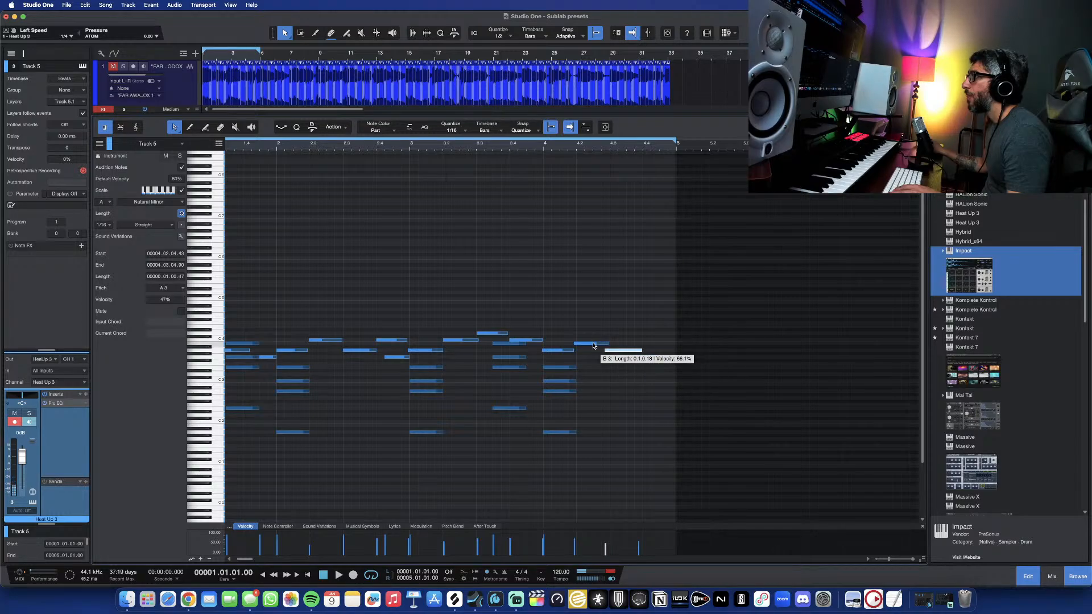
left_click(594, 346)
left_click_drag(594, 345, 592, 337)
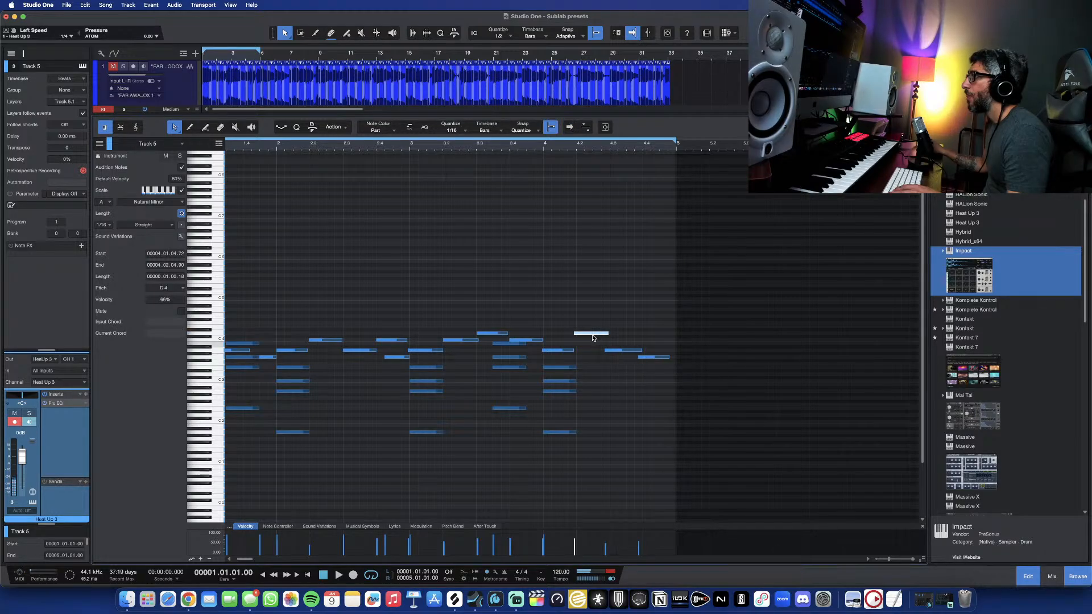
- Play the part from the start to check the melody against the chords, and stop playback
key("f")
key("space")
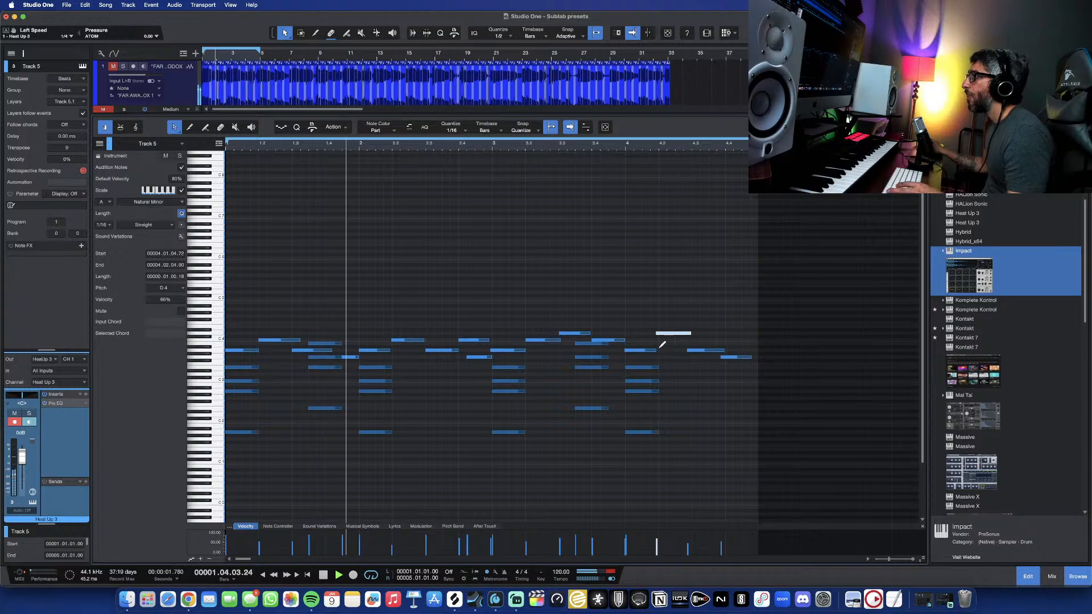
scroll(664, 345, "up", 4)
scroll(670, 346, "down", 5)
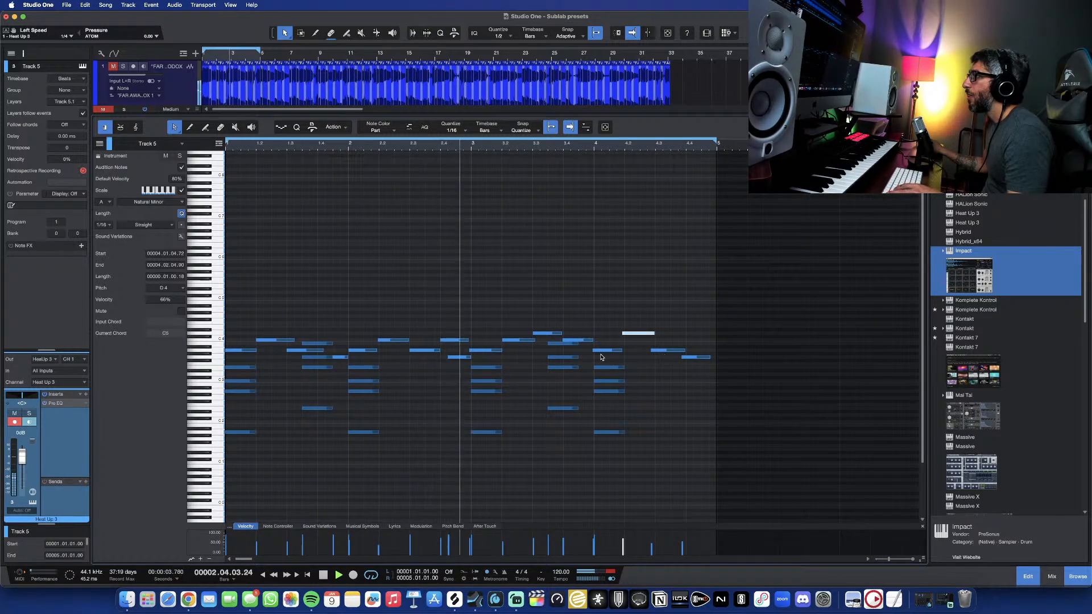
key("space")
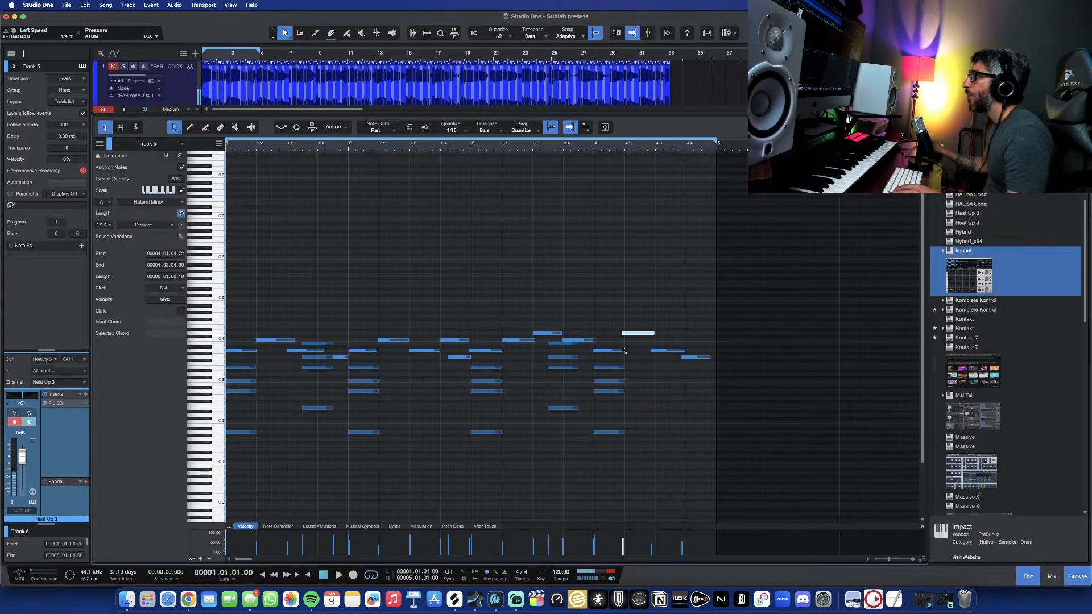
- Audition the opening melody notes and lower the D4 note at bar 3, beat 3 to A3
left_click(252, 350)
left_click(282, 340)
left_click(310, 350)
left_click(343, 357)
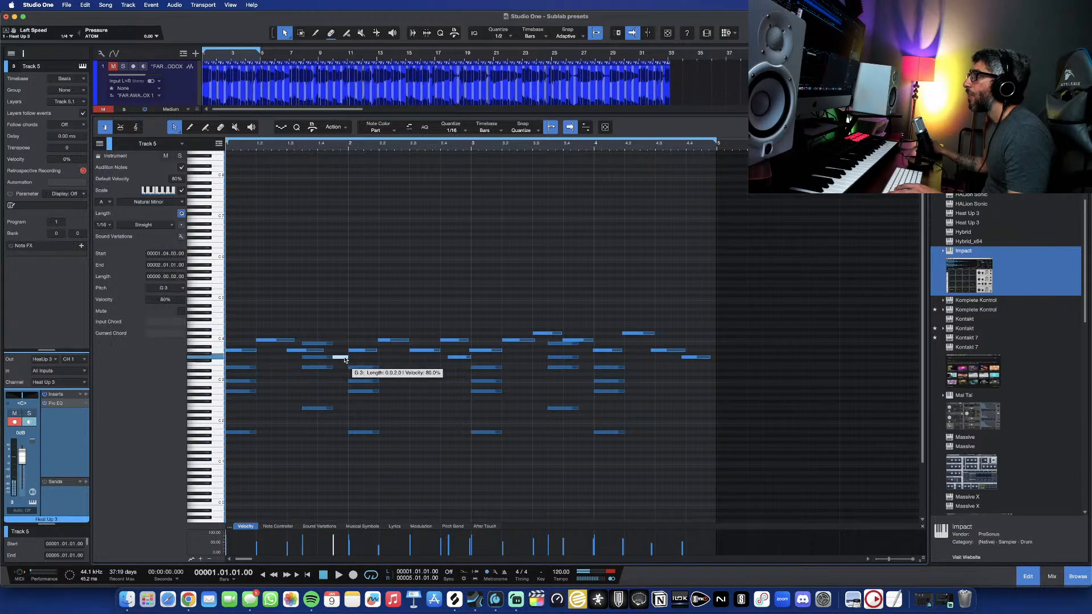
left_click(498, 351)
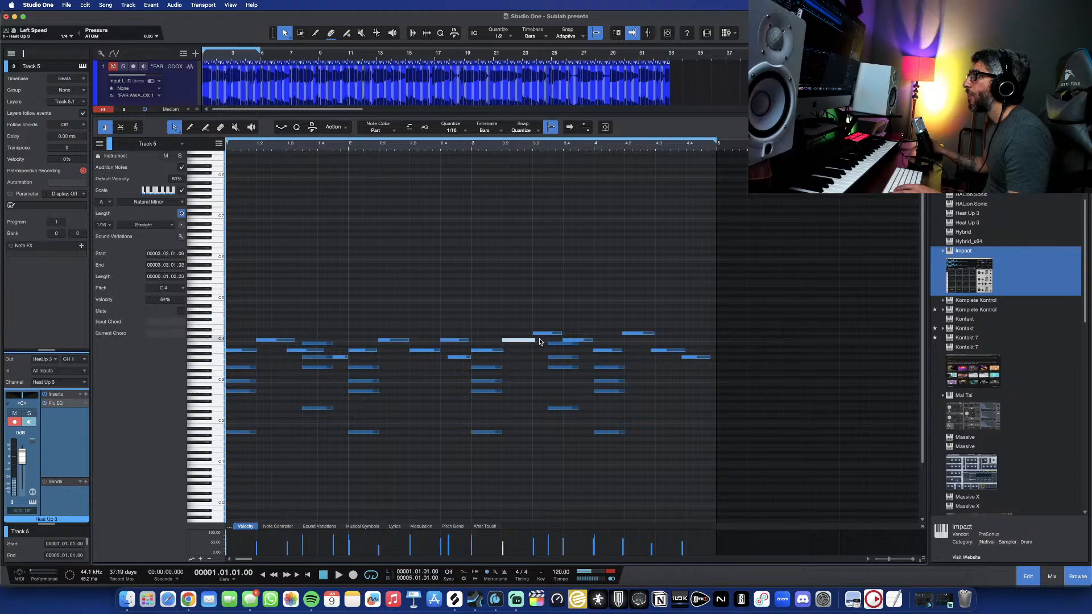
left_click_drag(552, 337, 556, 350)
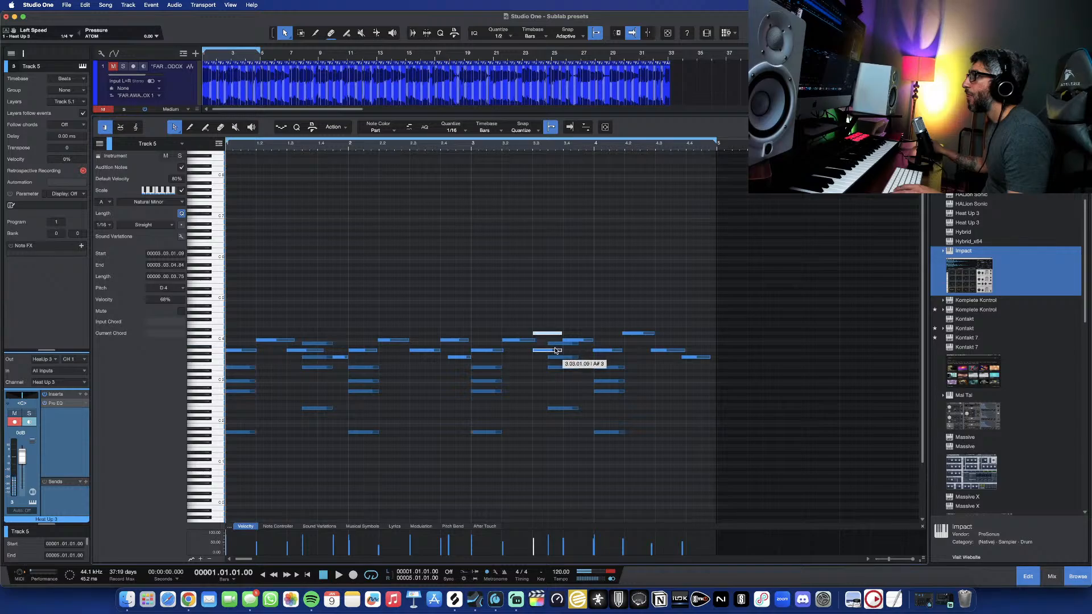
- Turn the C4 note at bar 3, beat 4 into a G3 spanning 3.04.03 to 4.01.01, and extend the preceding A3 to 3.04.02
left_click(267, 340)
left_click(307, 351)
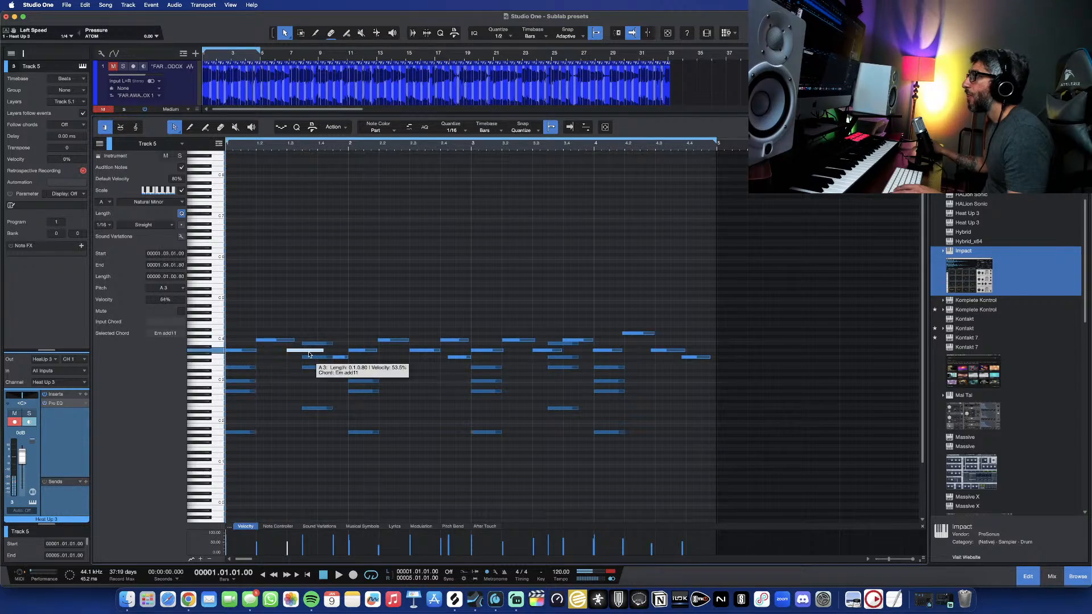
left_click(485, 351)
left_click(516, 341)
left_click(542, 350)
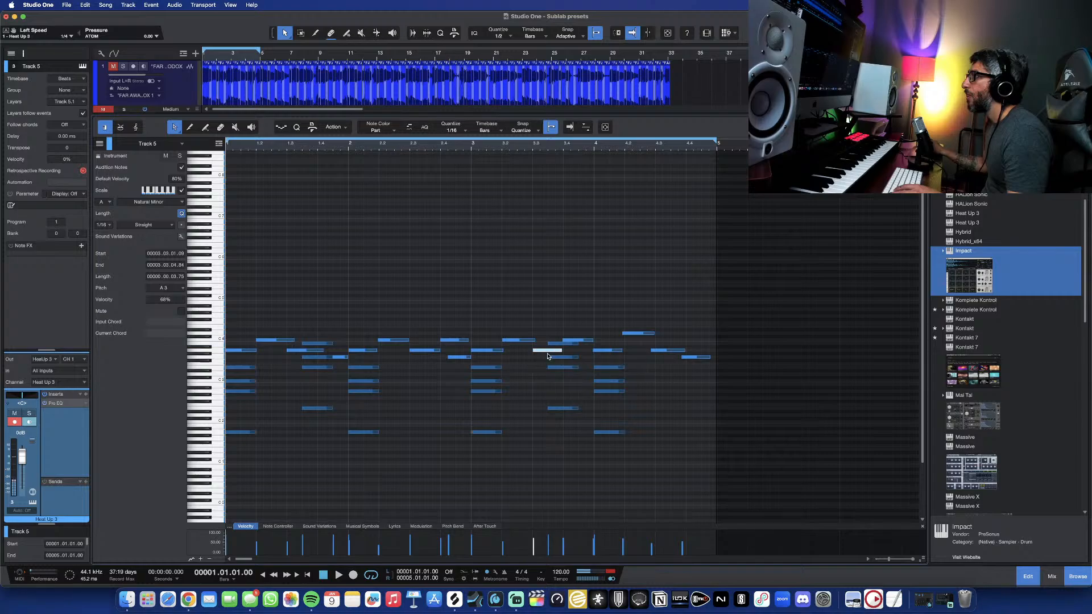
left_click(577, 341)
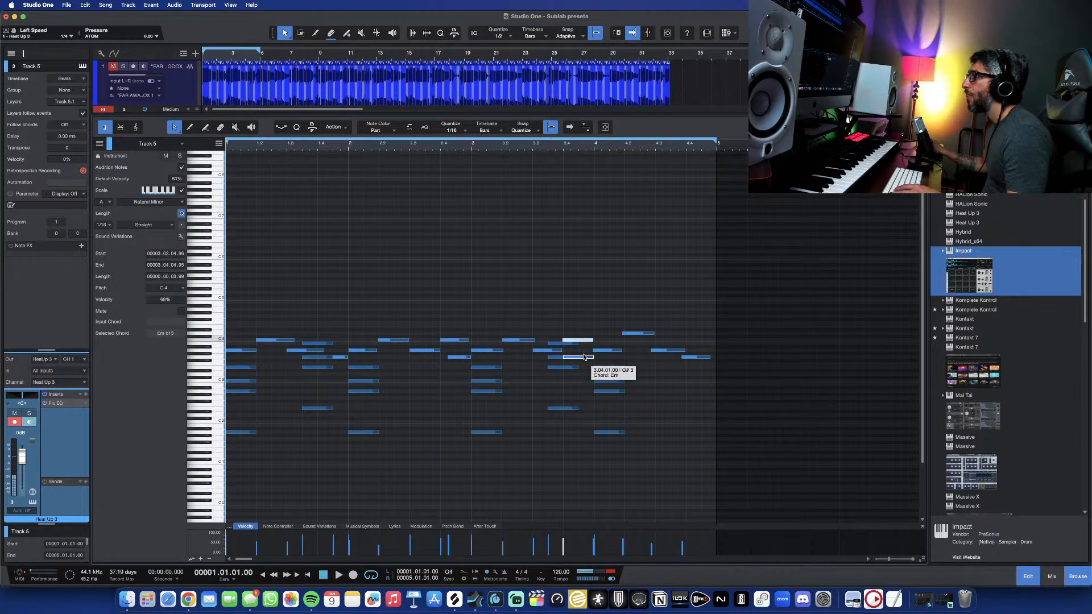
left_click_drag(611, 357, 592, 358)
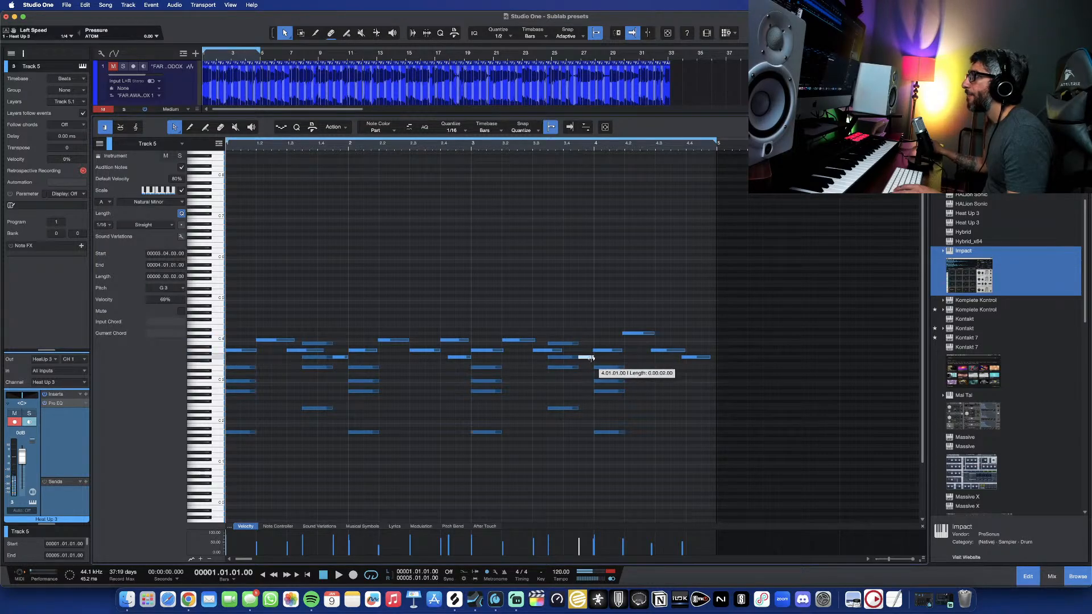
left_click(565, 351)
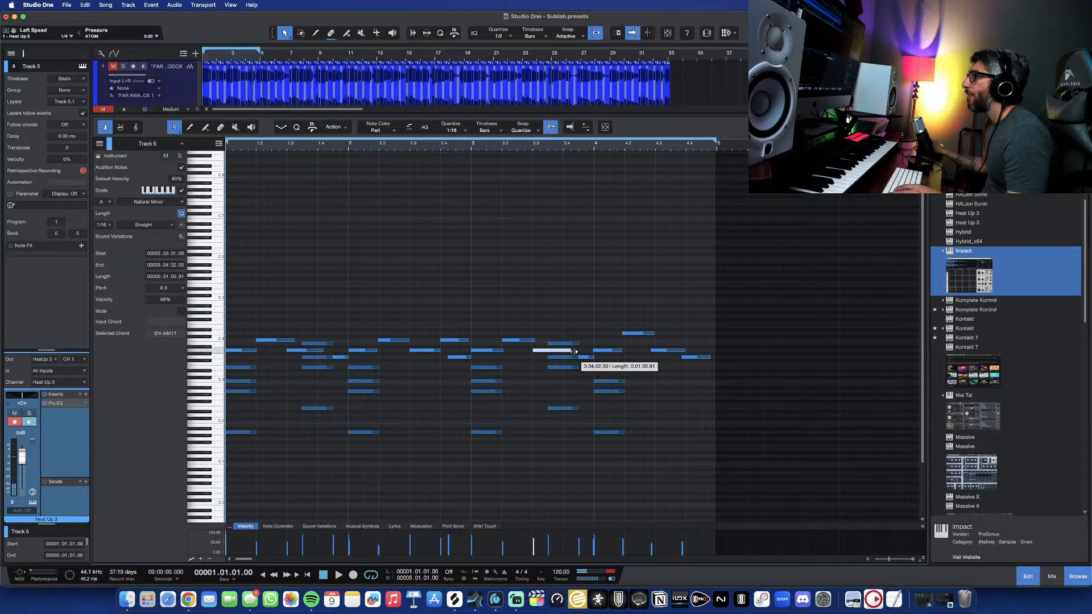
key("space")
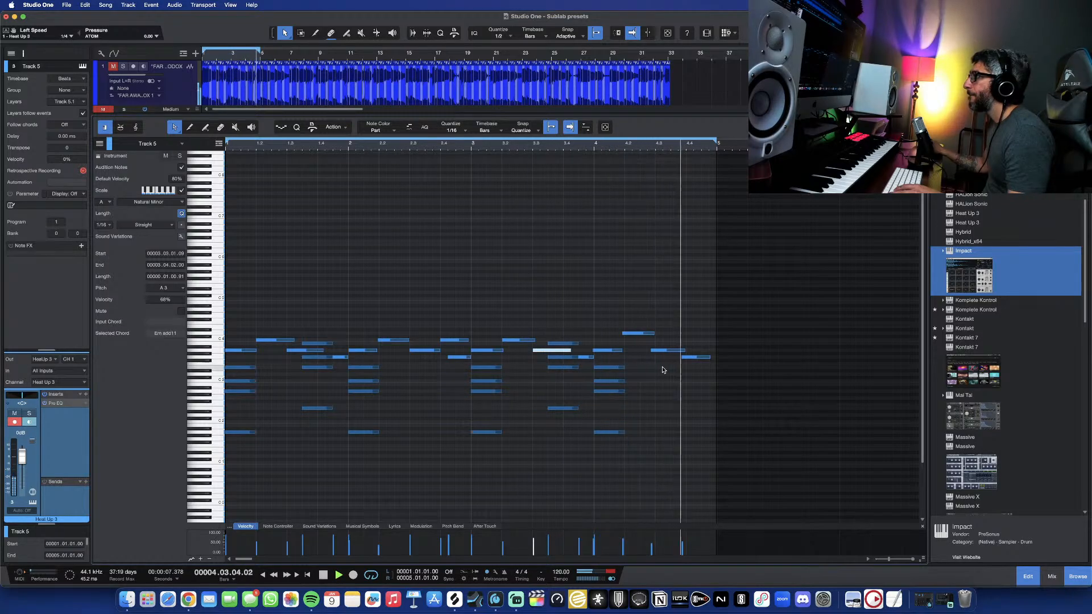
- Lower the bar 4 D4 to C4, align the last C4, A3 and G3 to beats 2, 3 and 4, and end the A3 at 4.04.01
left_click_drag(642, 338, 644, 342)
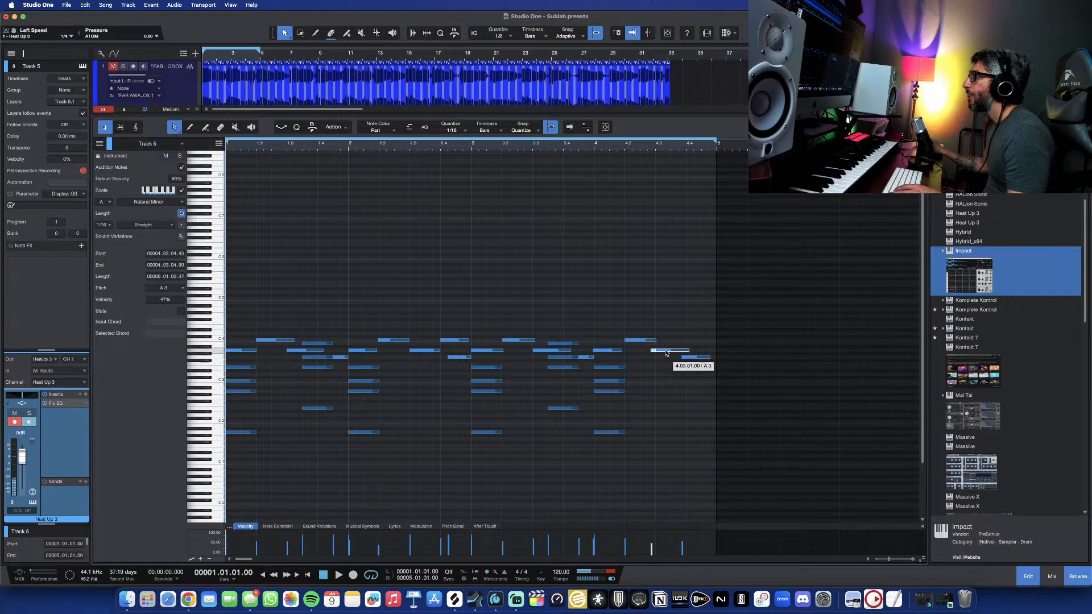
mouse_move(666, 353)
left_mouse_down()
mouse_move(662, 333)
mouse_move(668, 354)
left_mouse_up()
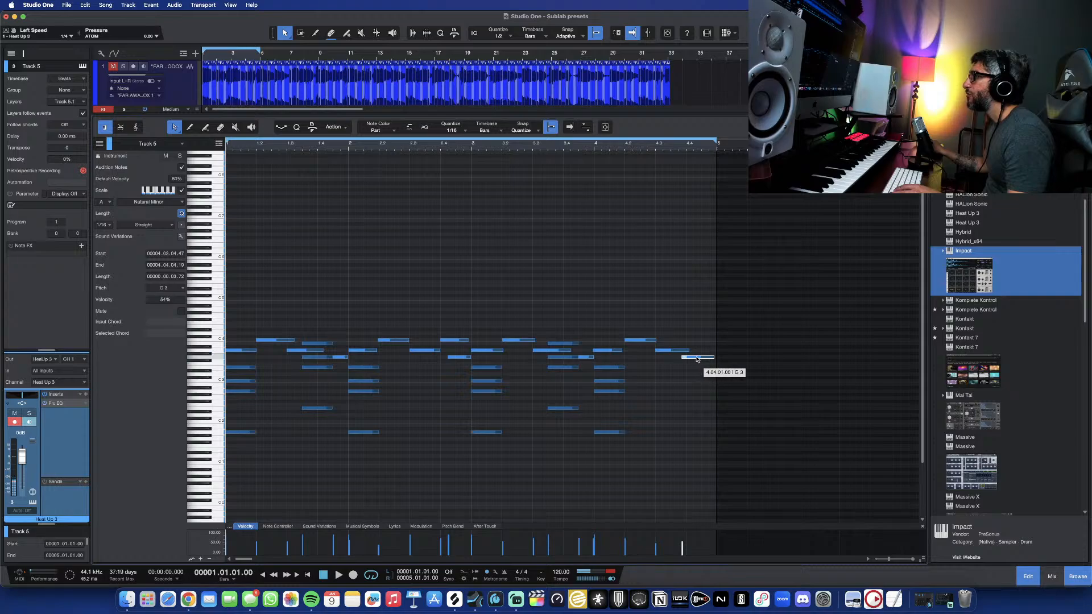
key("space")
left_click_drag(688, 351, 684, 350)
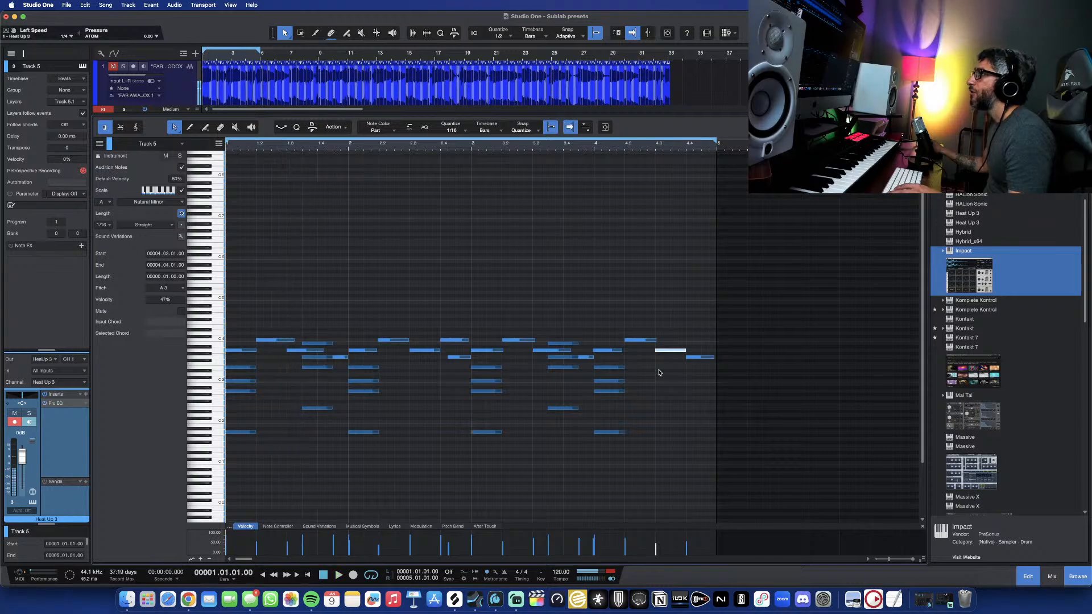
key("space")
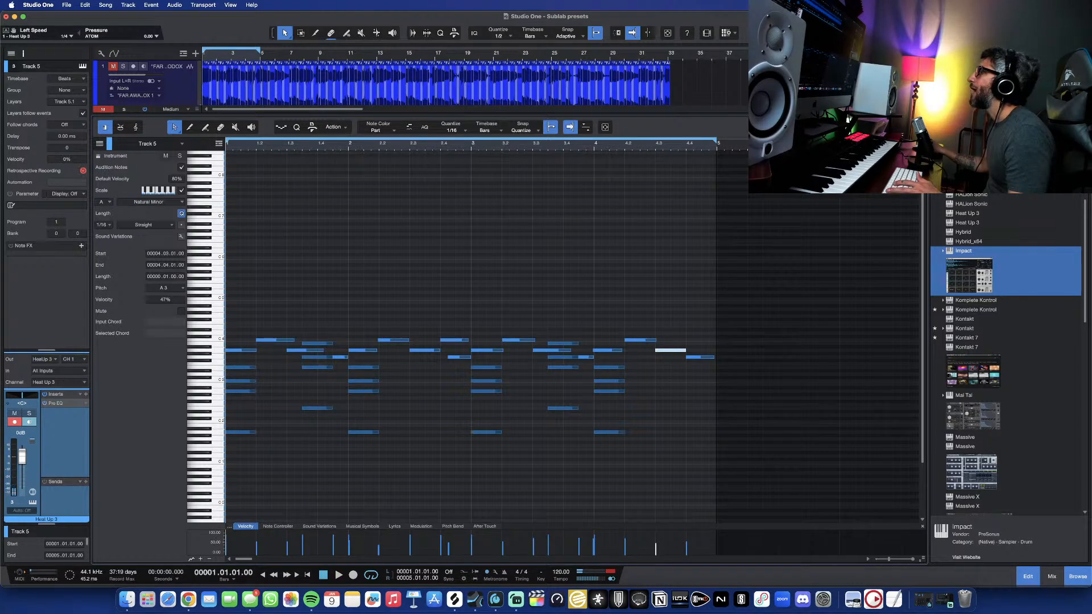
key("F2")
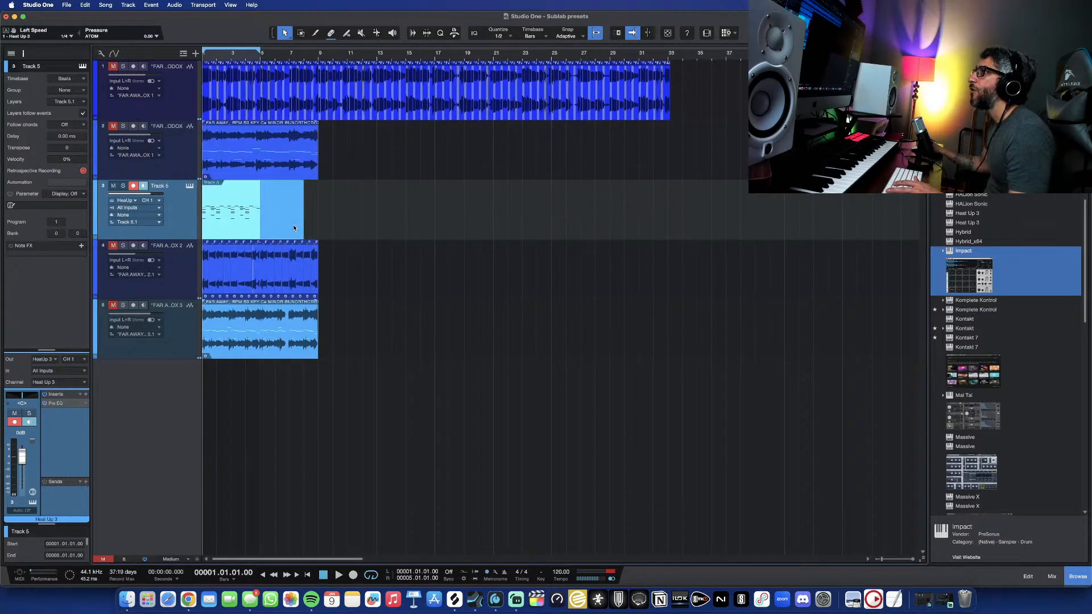
left_click_drag(295, 228, 554, 232)
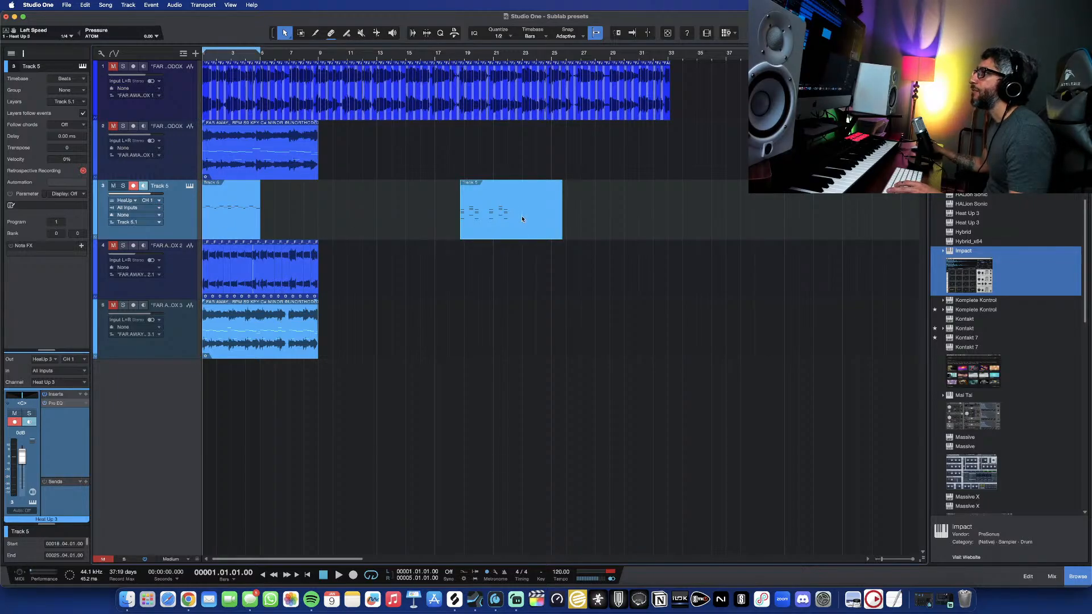
left_click_drag(519, 223, 319, 224)
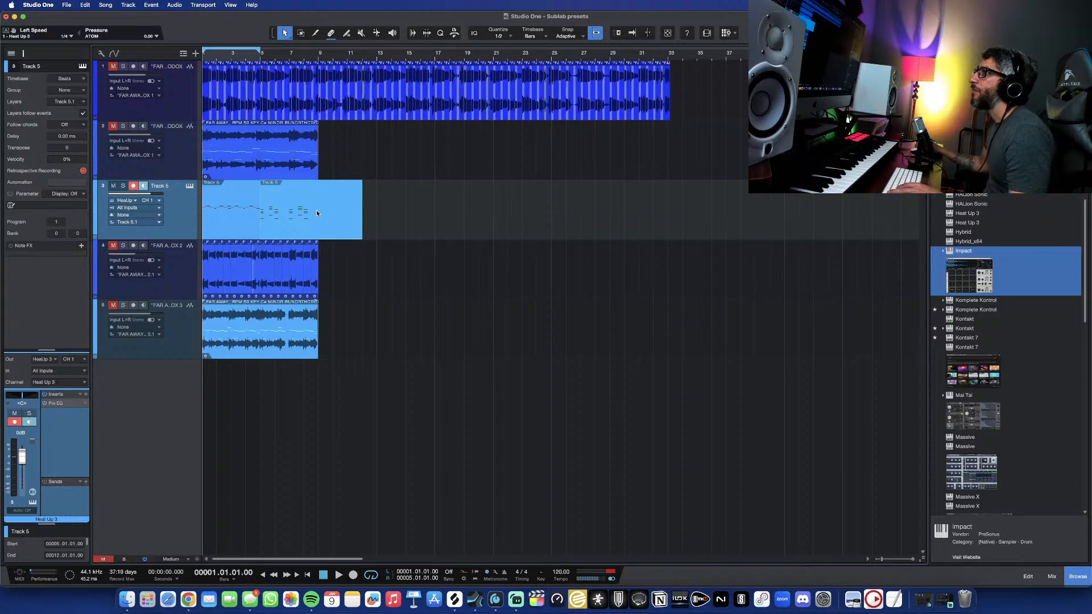
left_click_drag(268, 226, 258, 223)
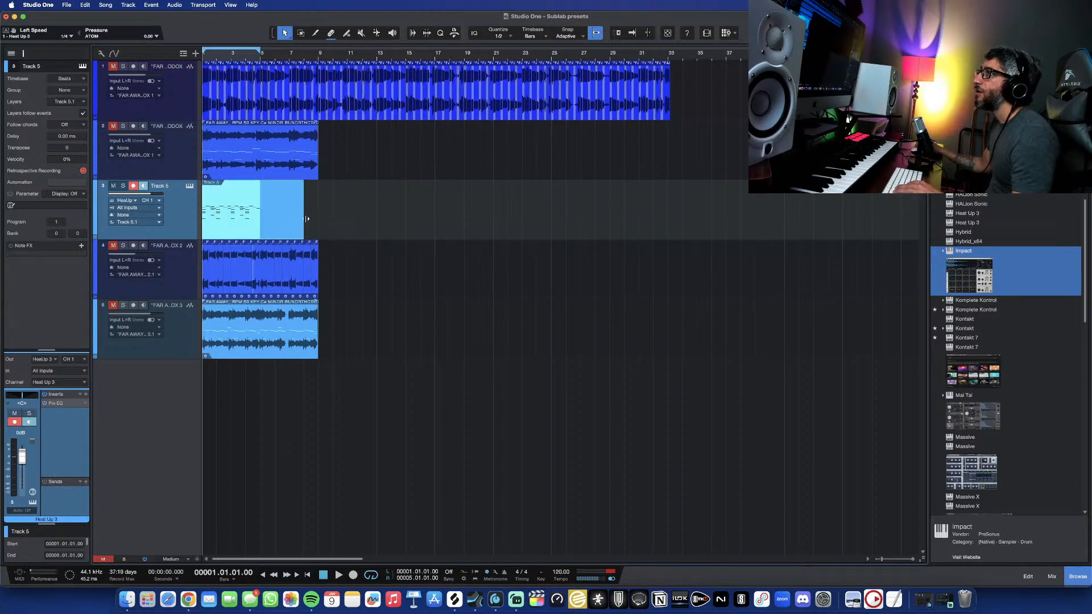
- Merge the two overlapping parts on Track 5 into one and play back the combined notes
left_click_drag(340, 222, 261, 225)
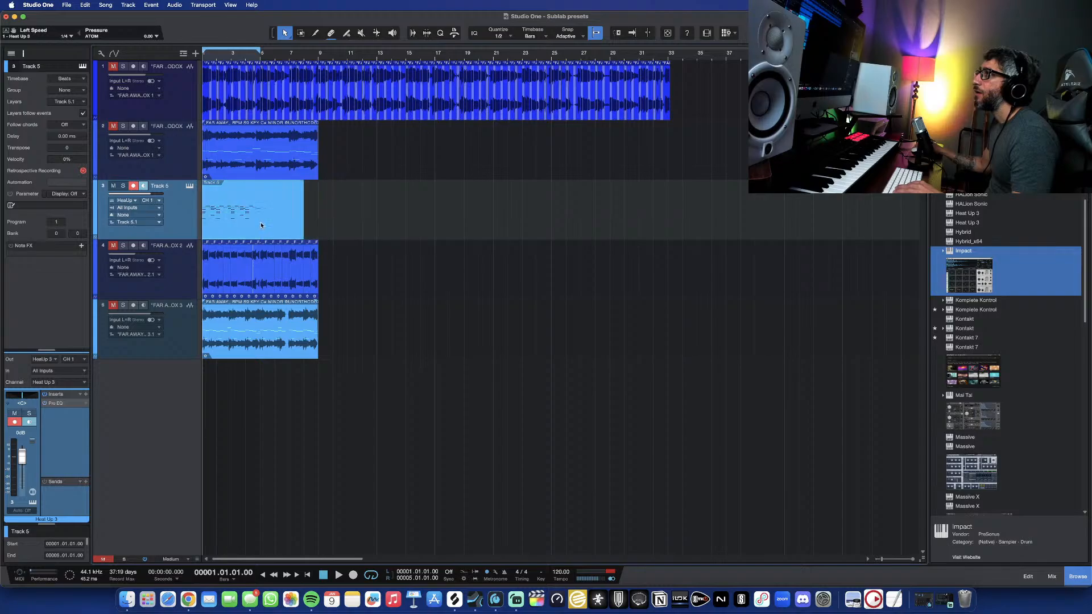
double_click(231, 220)
key("space")
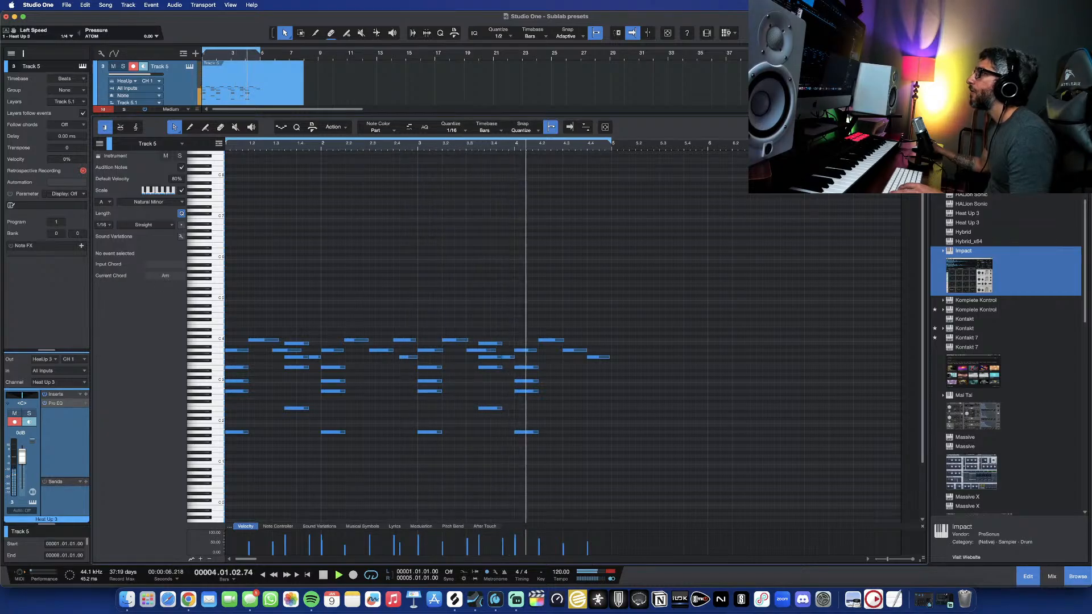
key("F2")
key("space")
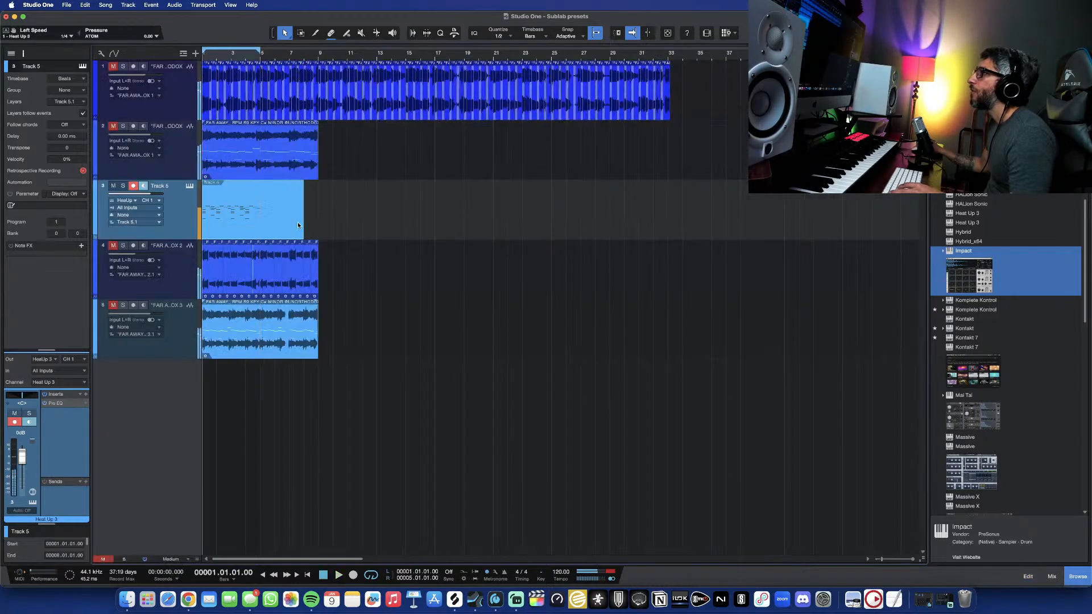
- Make a complete duplicate of Track 5 and open the instrument of the copied track
right_click(176, 214)
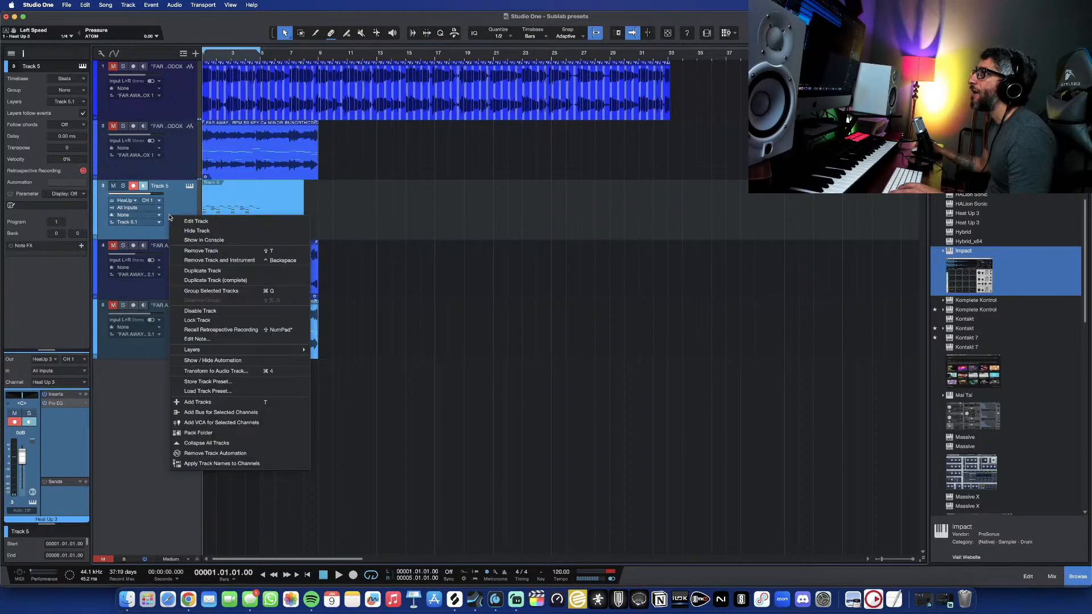
left_click(222, 280)
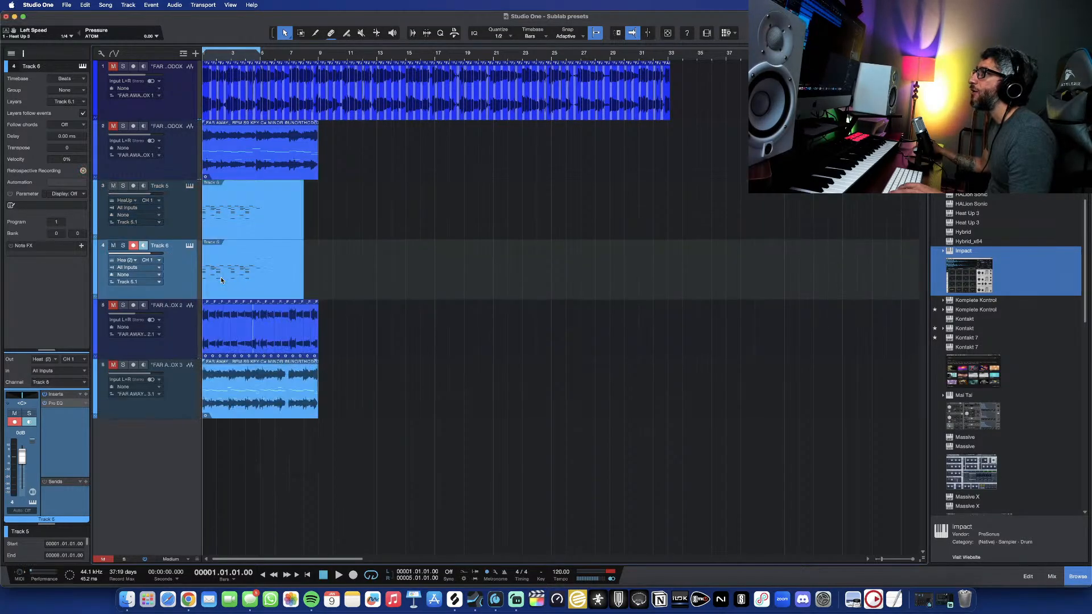
left_click(189, 245)
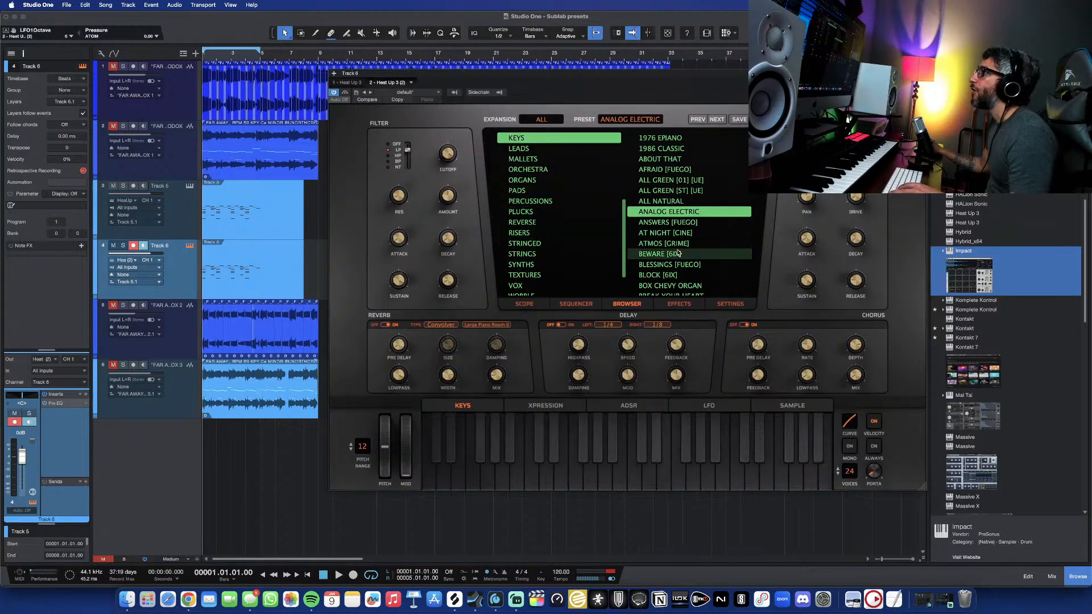
- Audition the Keys presets Choice [6IX], Chorus EPiano, Clav Raw and Clean E on Track 6 during playback
scroll(678, 253, "up", 3)
scroll(678, 253, "down", 2)
scroll(535, 191, "down", 3)
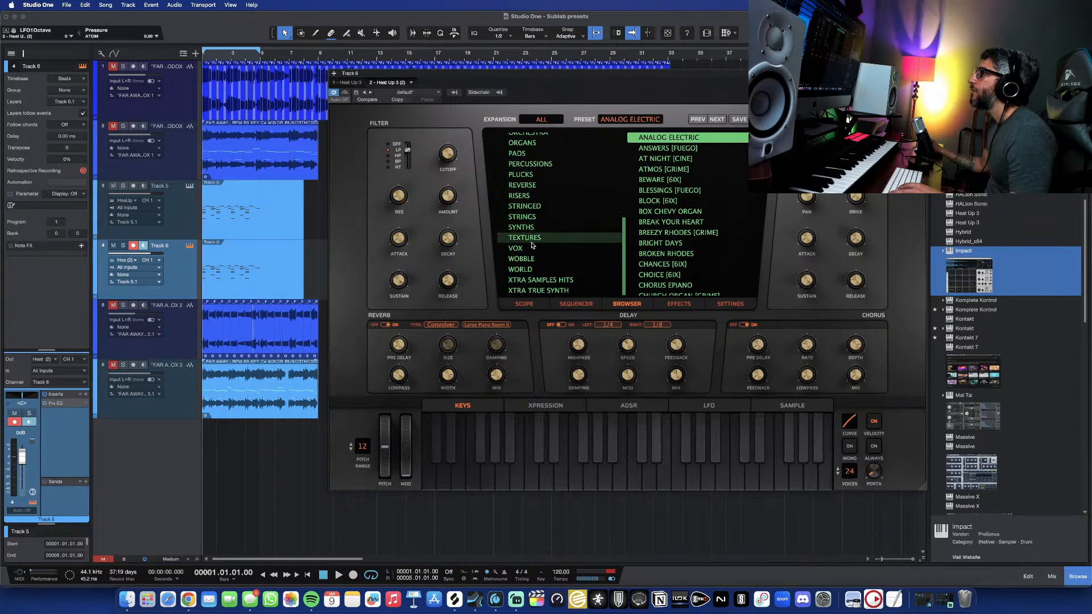
scroll(535, 188, "up", 3)
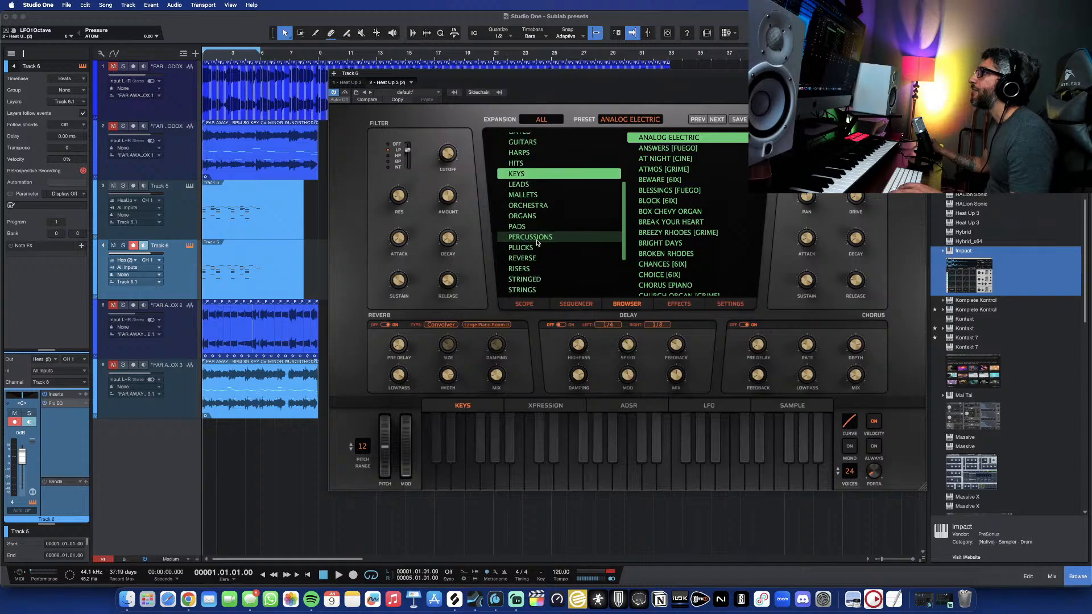
scroll(677, 250, "down", 2)
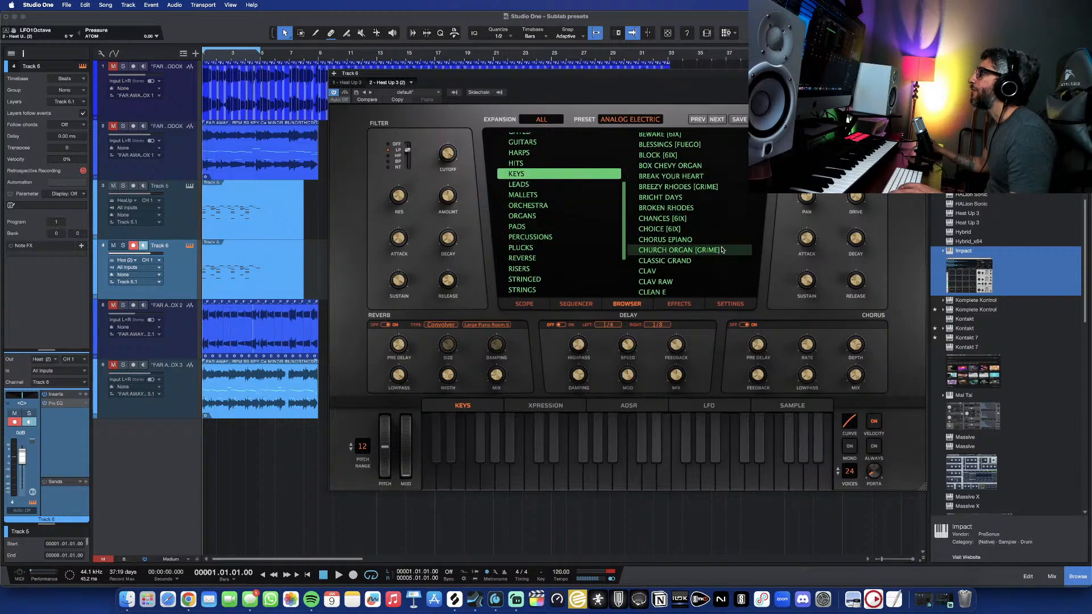
left_click(677, 208)
left_click(679, 228)
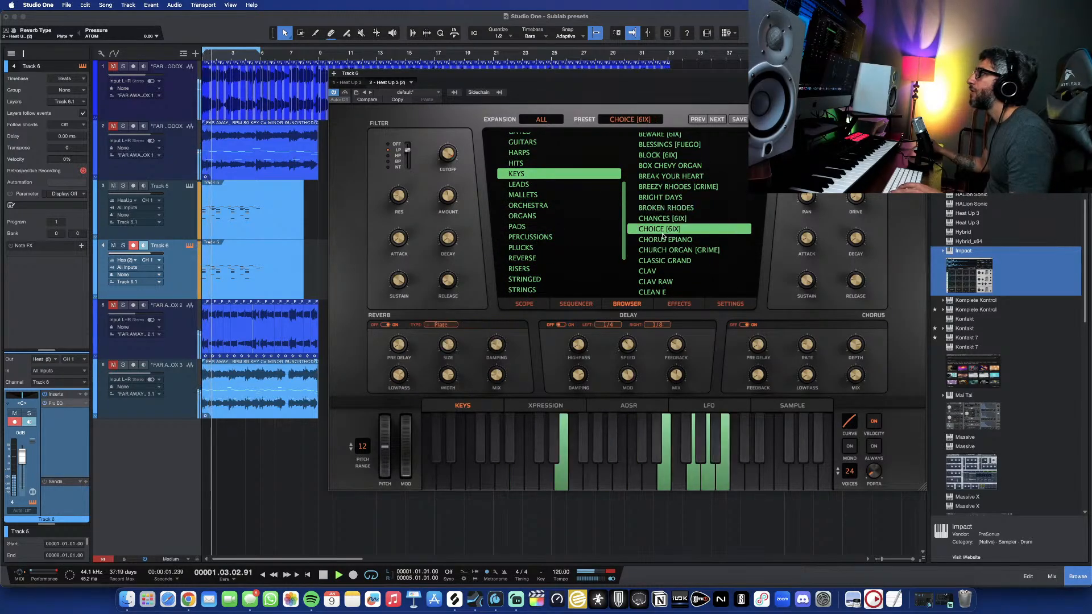
left_click(673, 239)
scroll(666, 256, "down", 1)
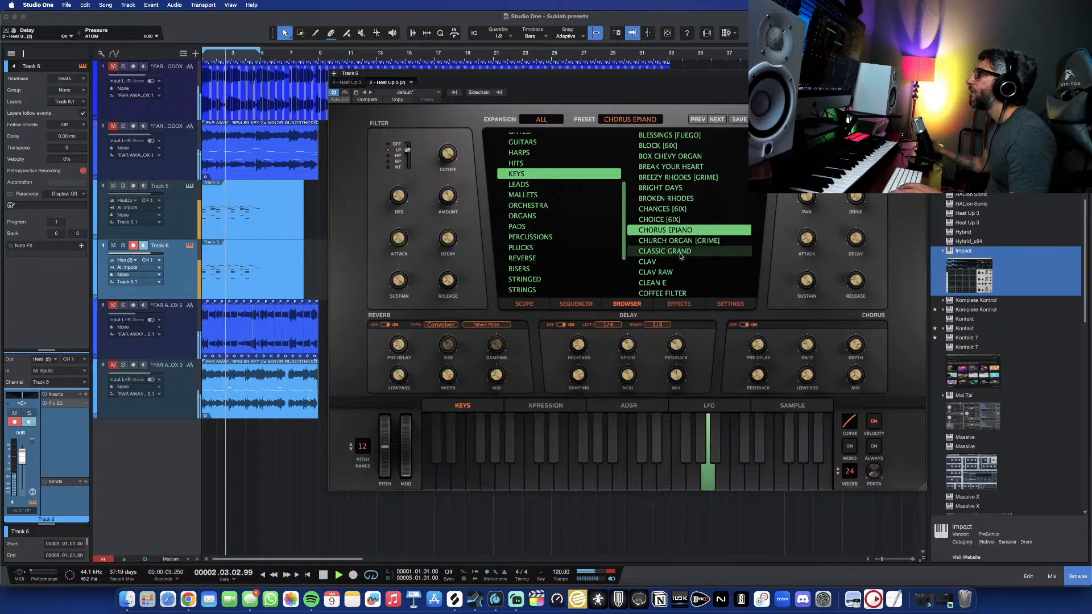
left_click(665, 258)
scroll(666, 254, "down", 3)
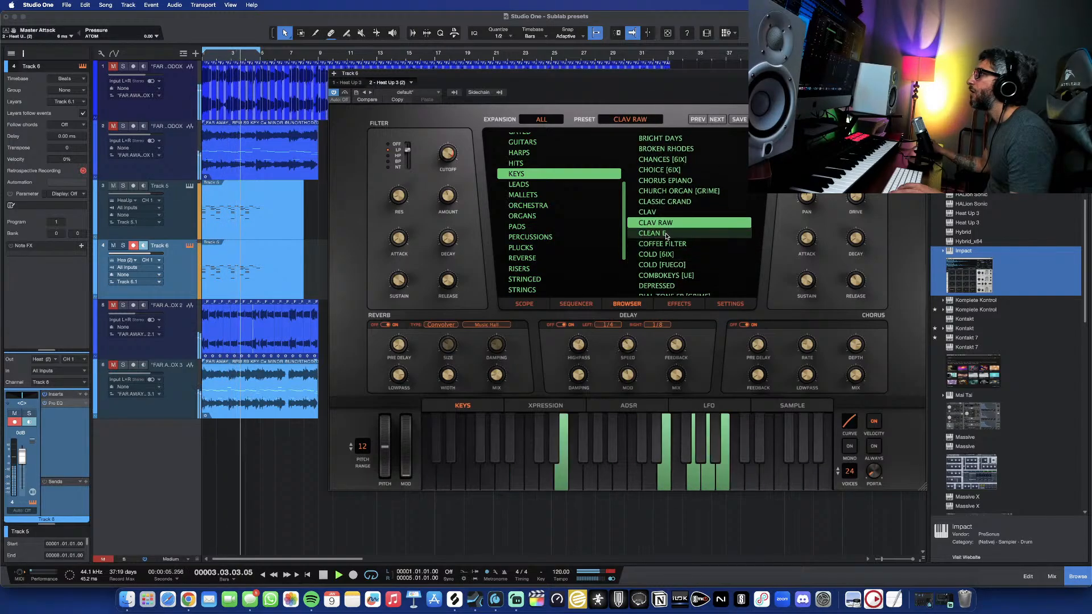
left_click(660, 234)
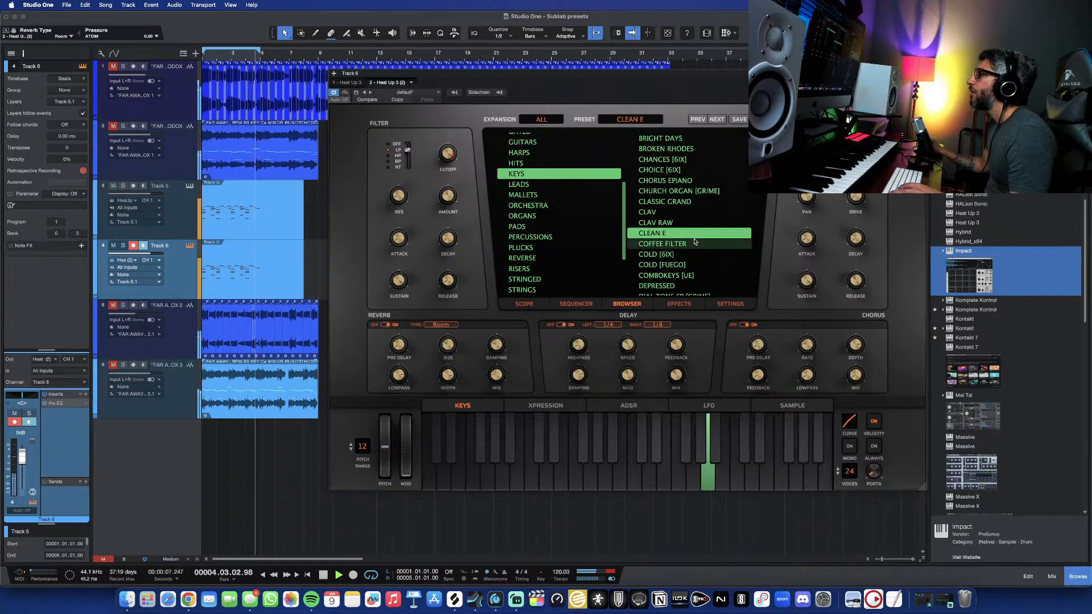
- Continue auditioning Keys presets on Track 6 with Depressed, Diamond and Digital Love
scroll(694, 242, "down", 1)
scroll(695, 241, "down", 1)
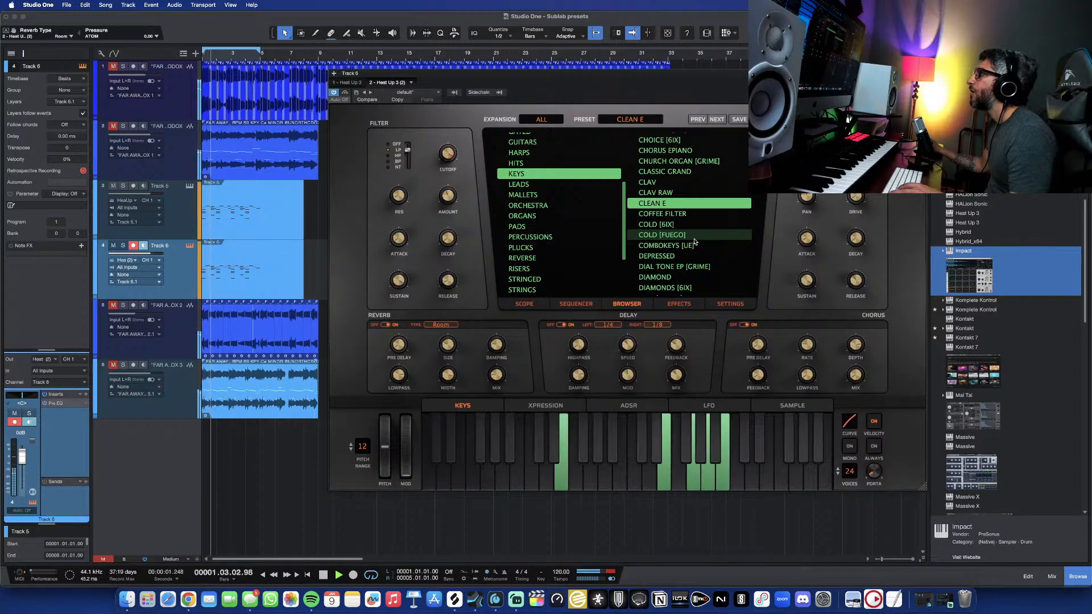
left_click(709, 255)
scroll(708, 253, "down", 1)
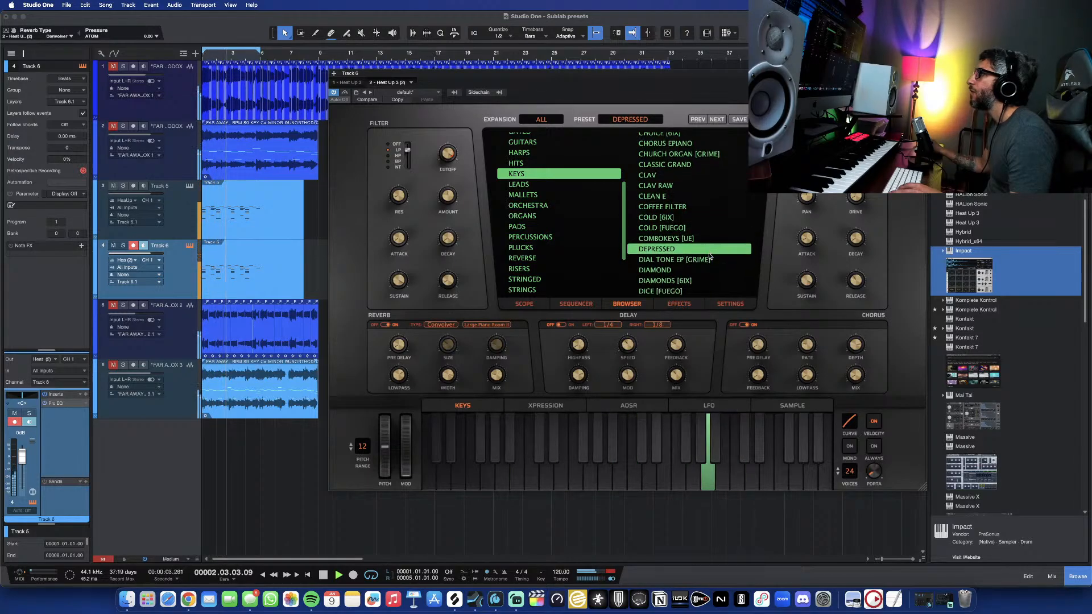
left_click(705, 269)
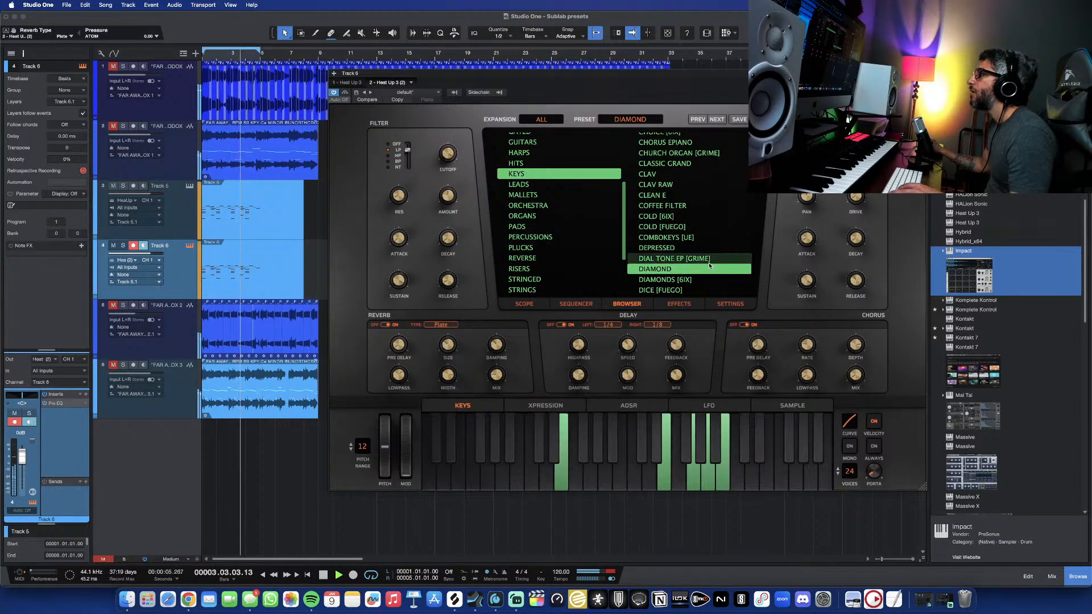
scroll(690, 269, "down", 3)
left_click(690, 270)
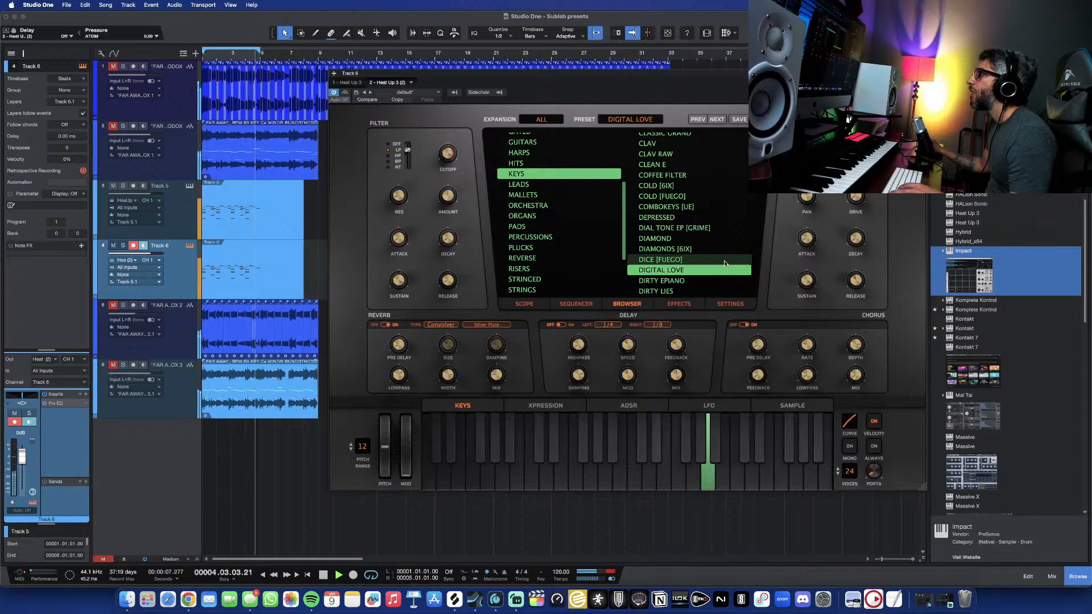
- Try the Keys presets Dirty Lies, Dreamscapes [CINE] and Dry Atmospheric [GRIME] against the looping parts
scroll(725, 263, "down", 2)
scroll(725, 264, "down", 1)
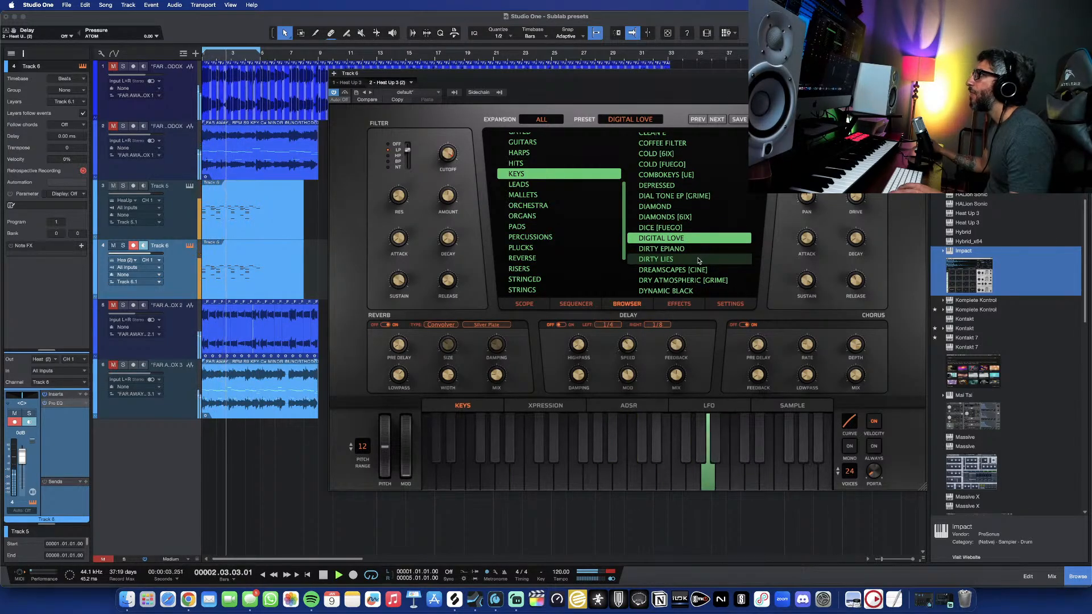
left_click(699, 260)
scroll(705, 247, "down", 1)
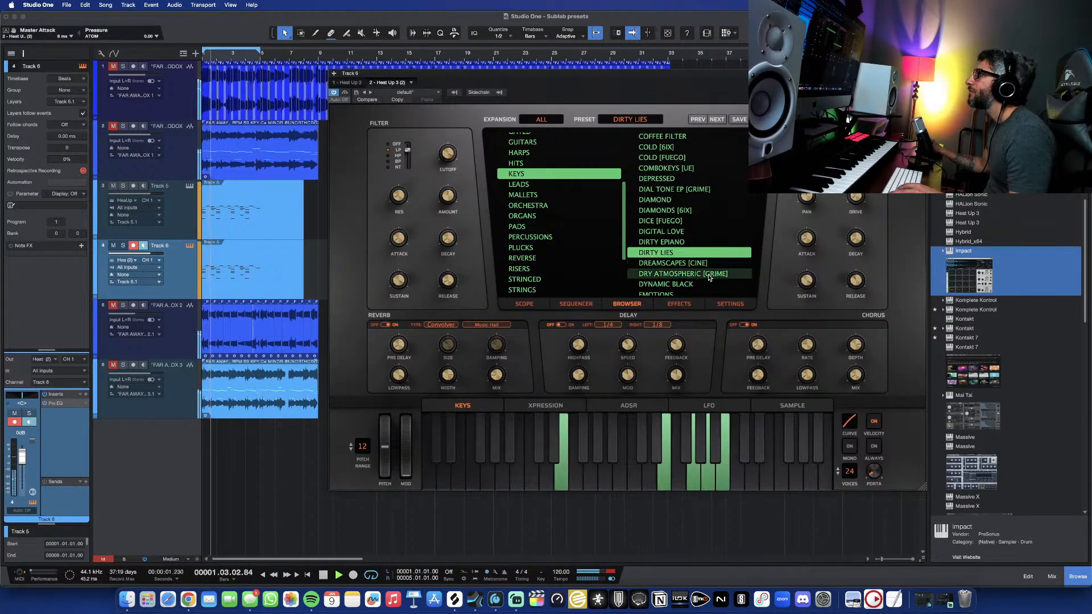
left_click(691, 264)
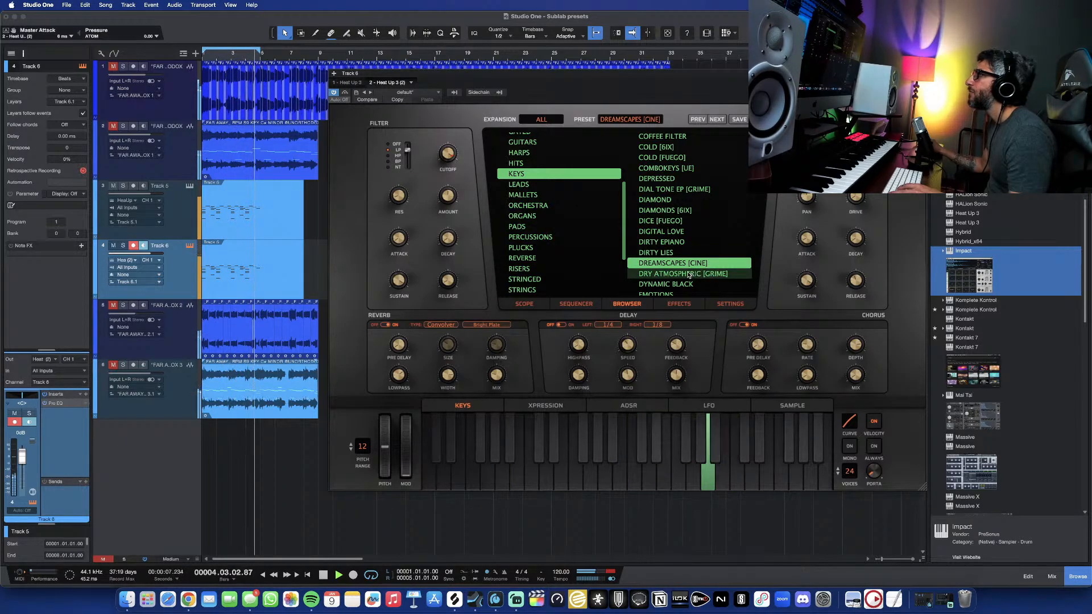
left_click(685, 274)
scroll(680, 277, "down", 1)
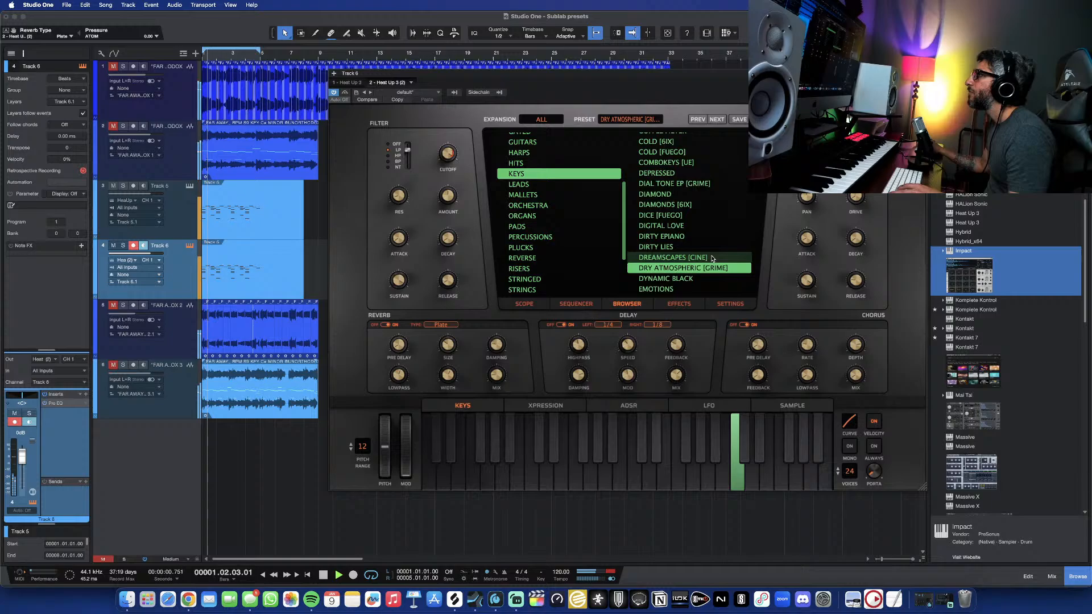
- Audition the Keys presets Emotions, Environment and Escape [FUEGO] on Track 6
left_click(674, 280)
scroll(677, 280, "down", 3)
left_click(707, 252)
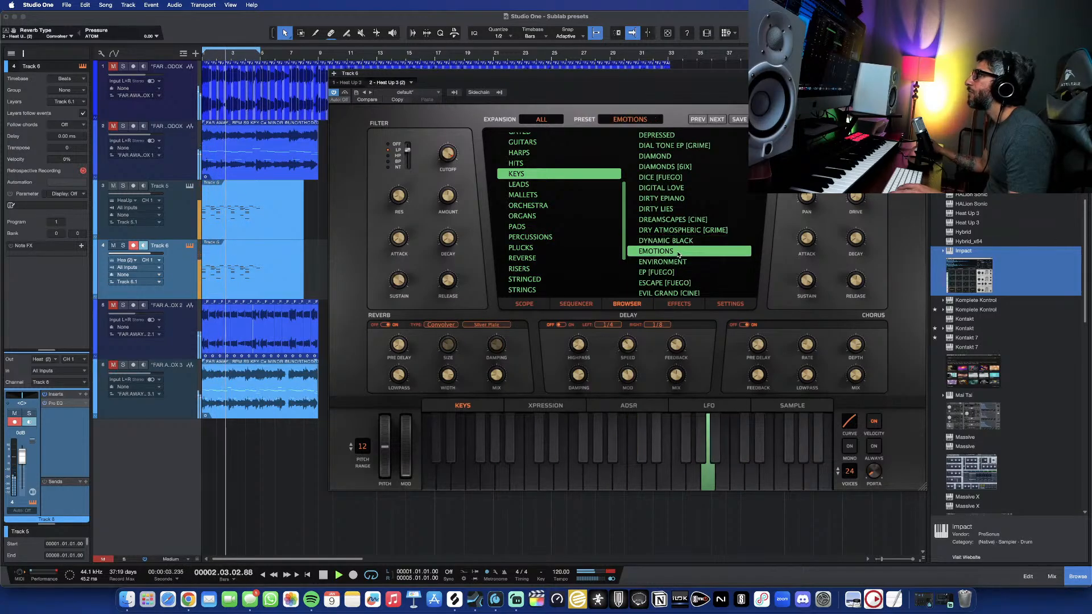
left_click(708, 262)
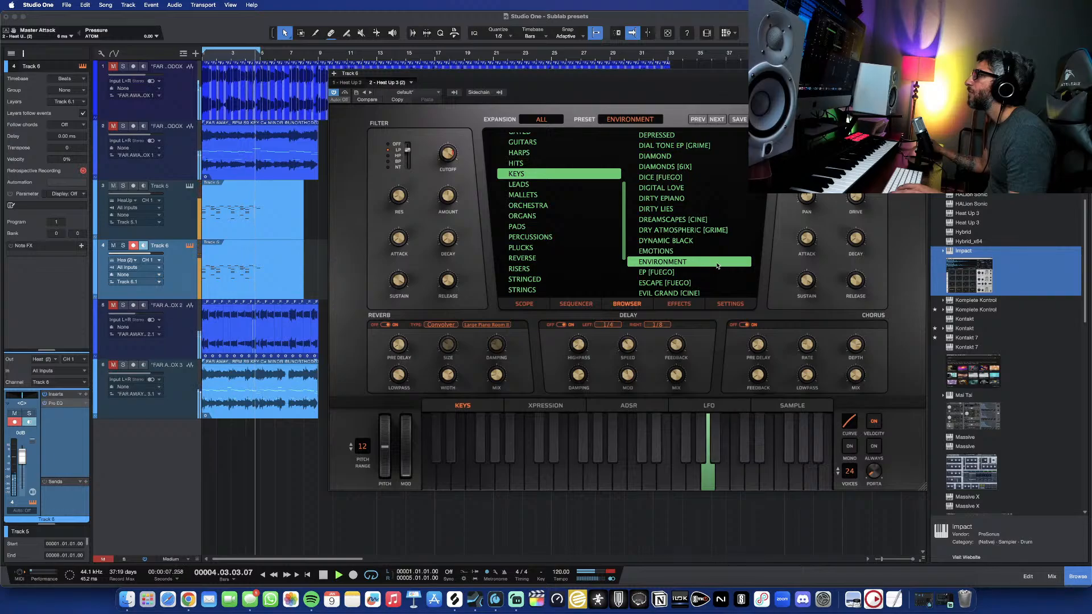
scroll(716, 264, "down", 1)
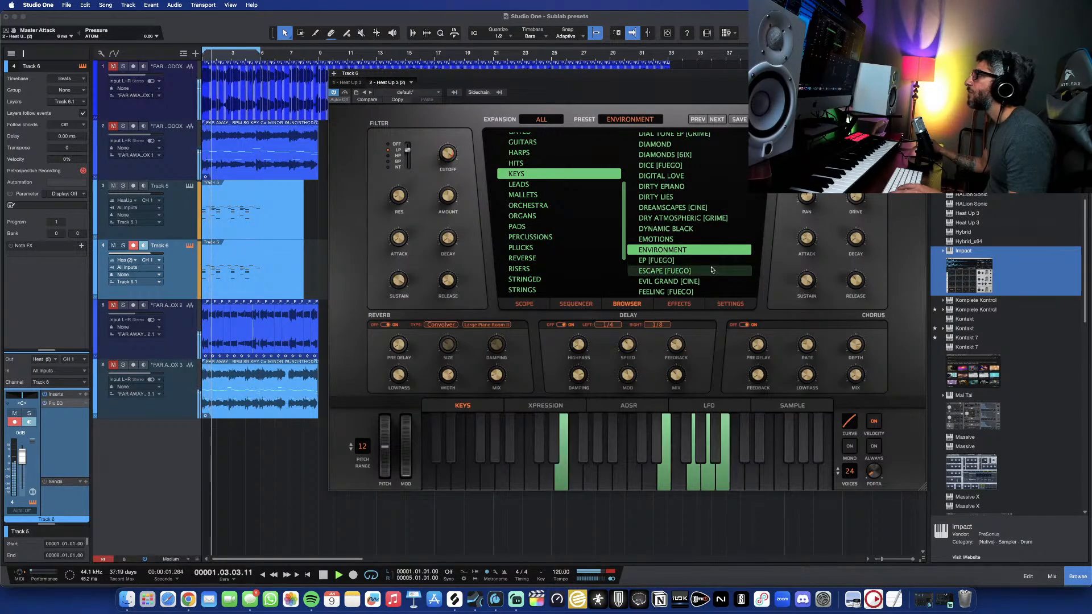
left_click(711, 269)
- Load the Keys preset Float [FUEGO] on Track 6 and close the instrument window
scroll(711, 268, "down", 8)
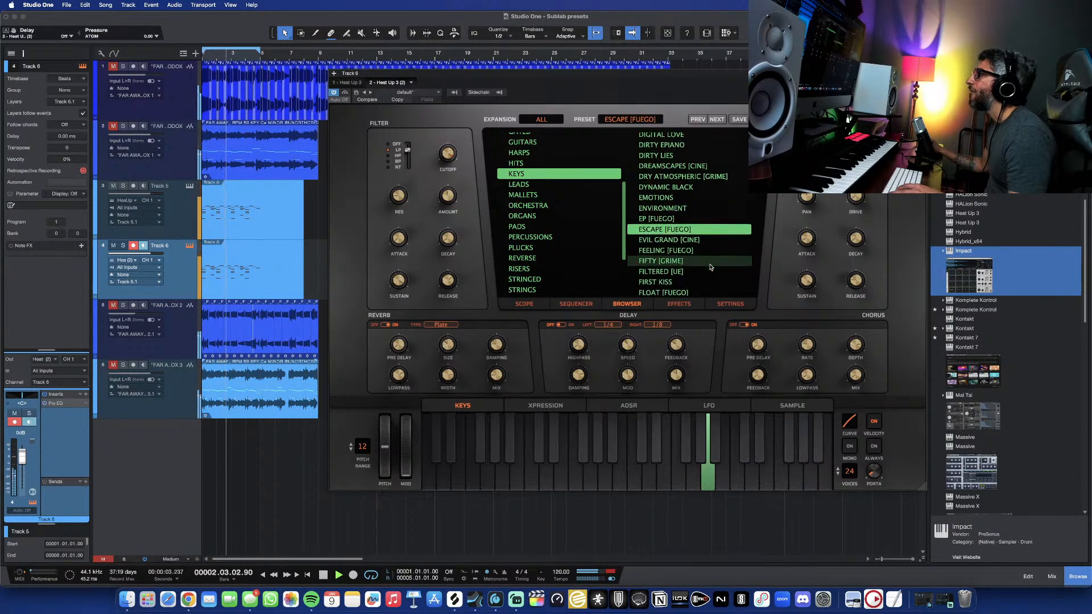
left_click(700, 248)
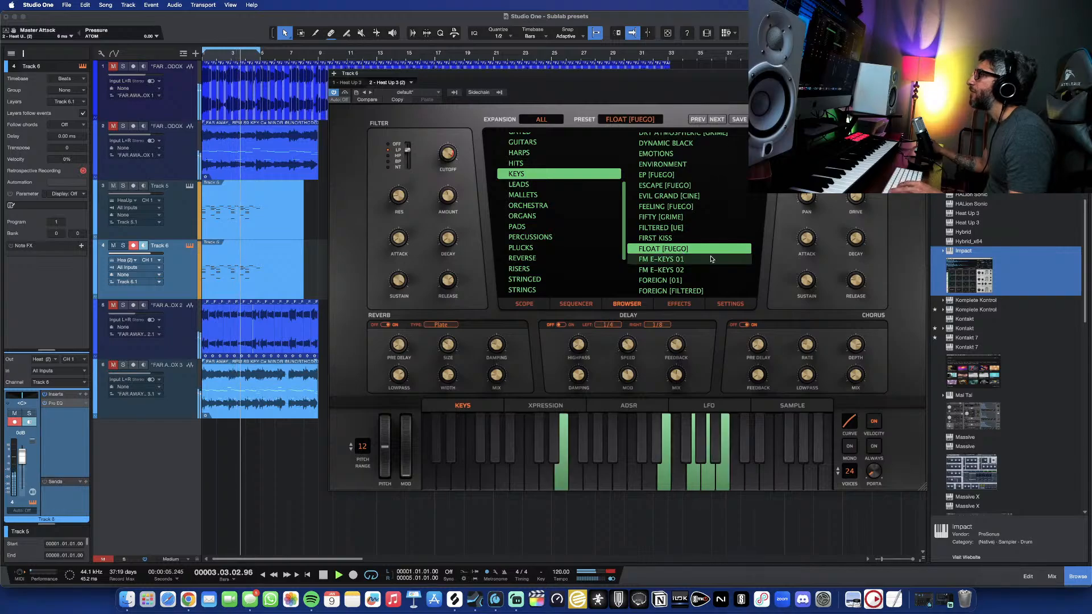
scroll(695, 258, "down", 3)
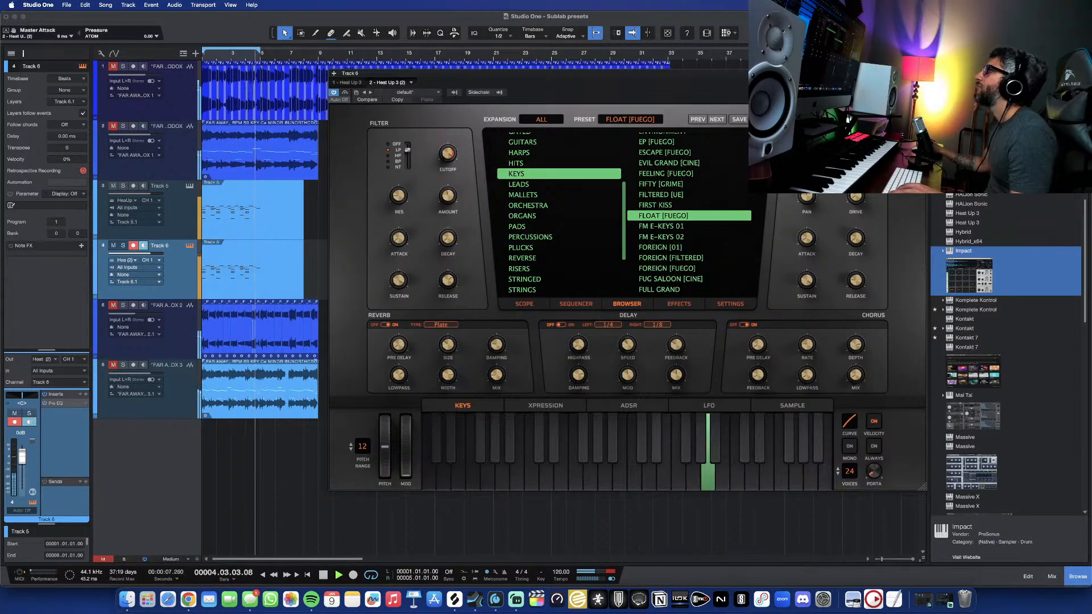
left_click(922, 73)
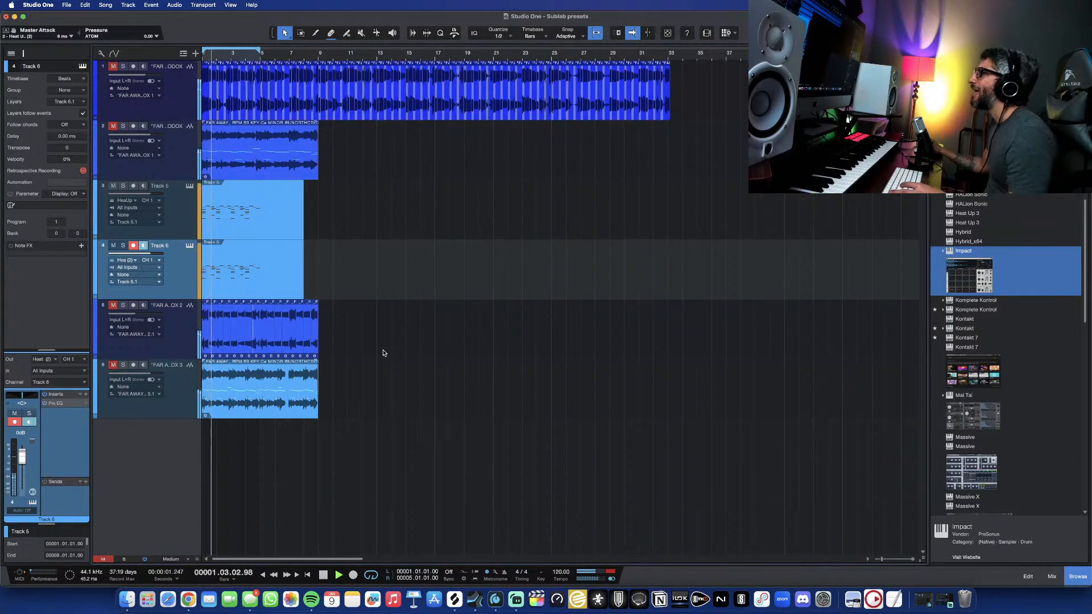
- Shorten the parts on Track 6 and Track 5 so both end at the start of bar 5
scroll(382, 353, "up", 4)
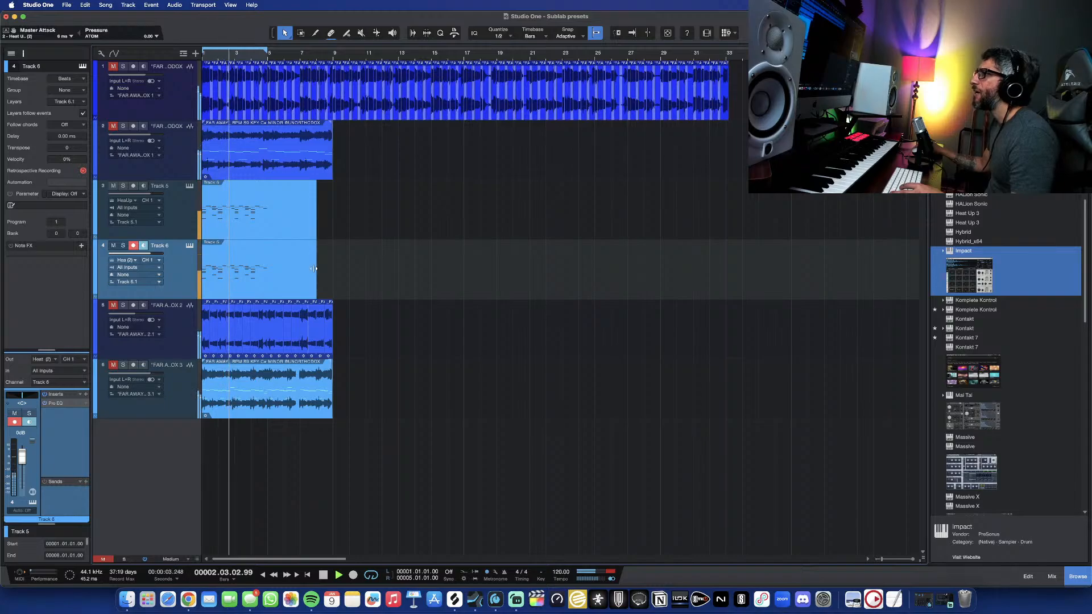
left_click_drag(314, 268, 268, 268)
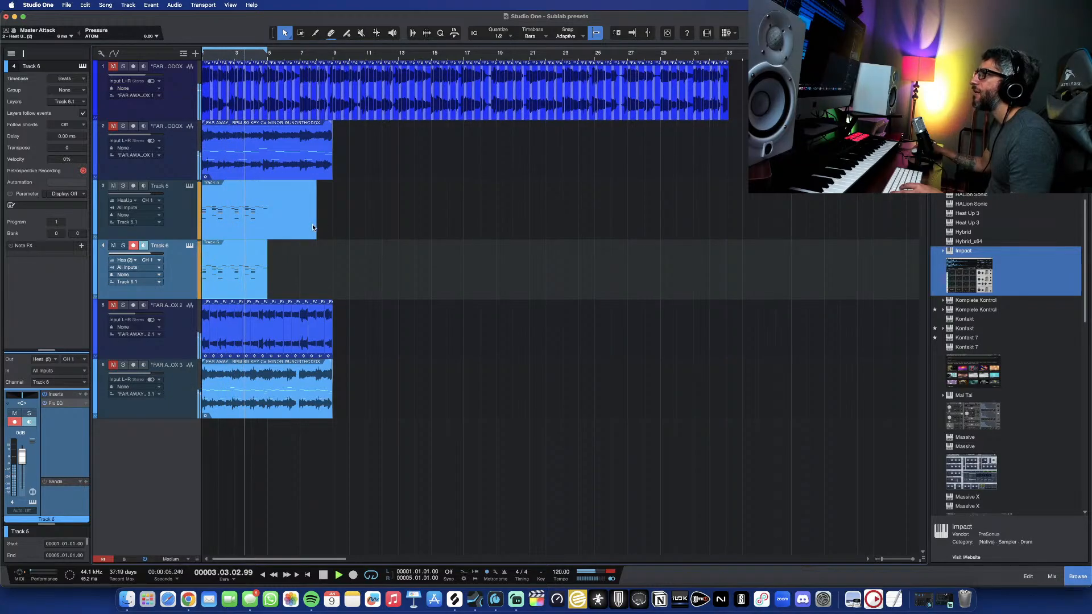
left_click_drag(315, 226, 267, 227)
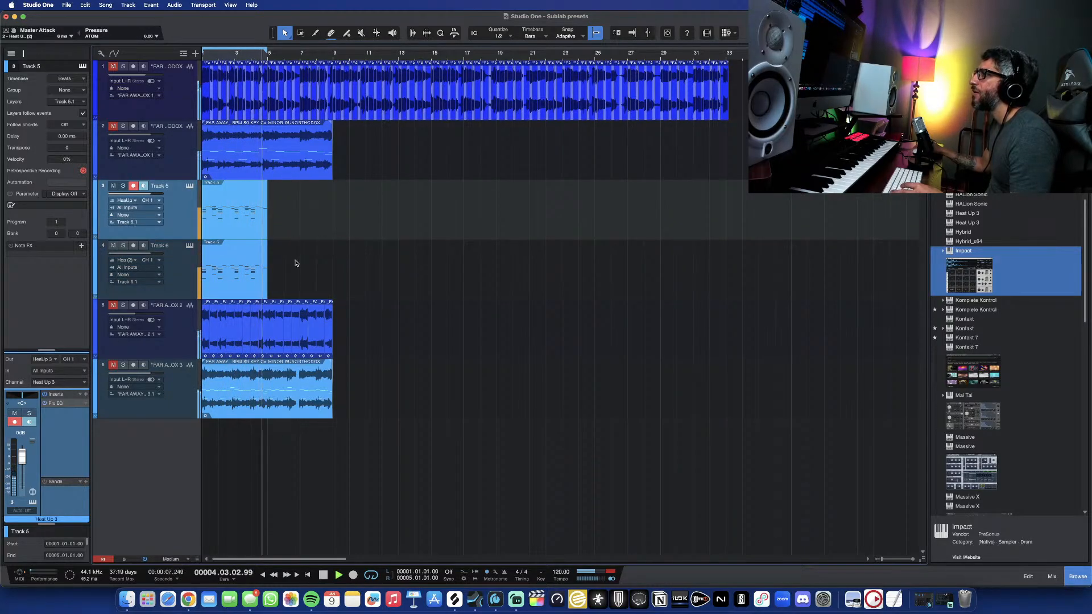
- Disarm Track 5 for recording and stop the playback
scroll(280, 278, "up", 3)
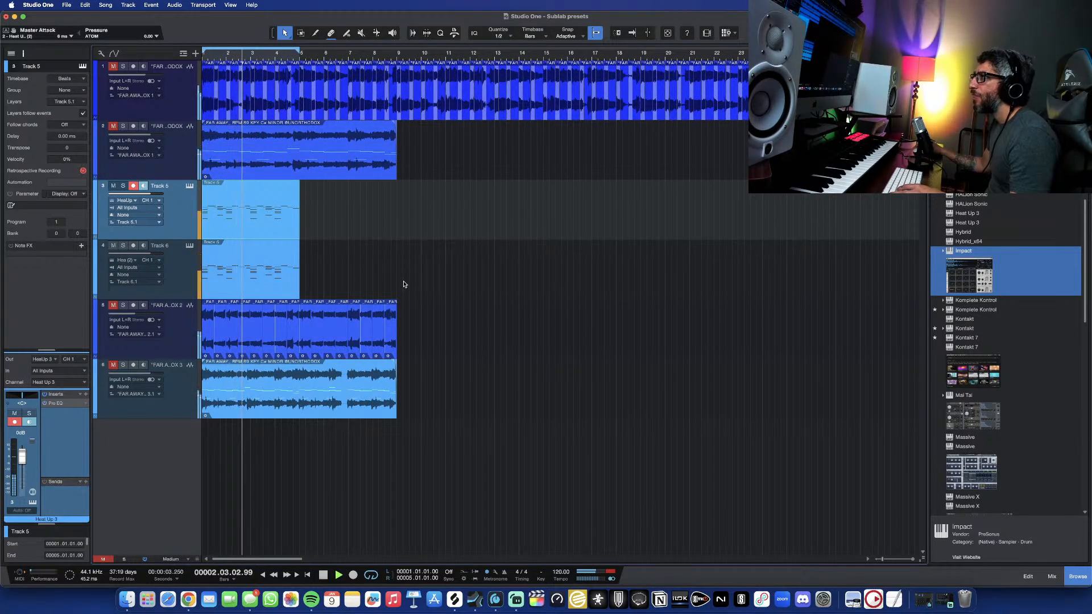
left_click(134, 186)
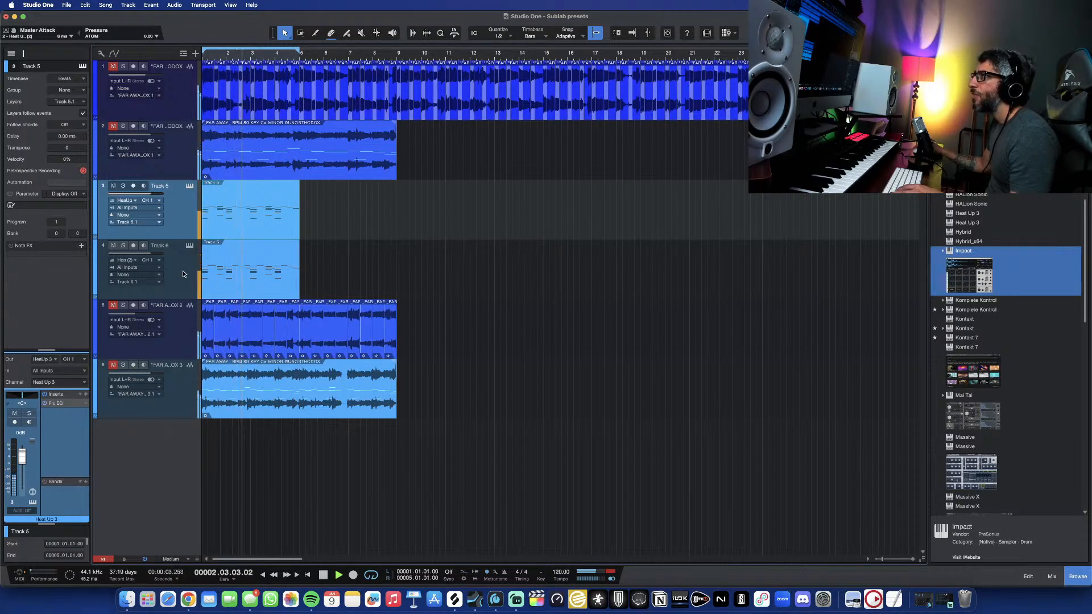
key("space")
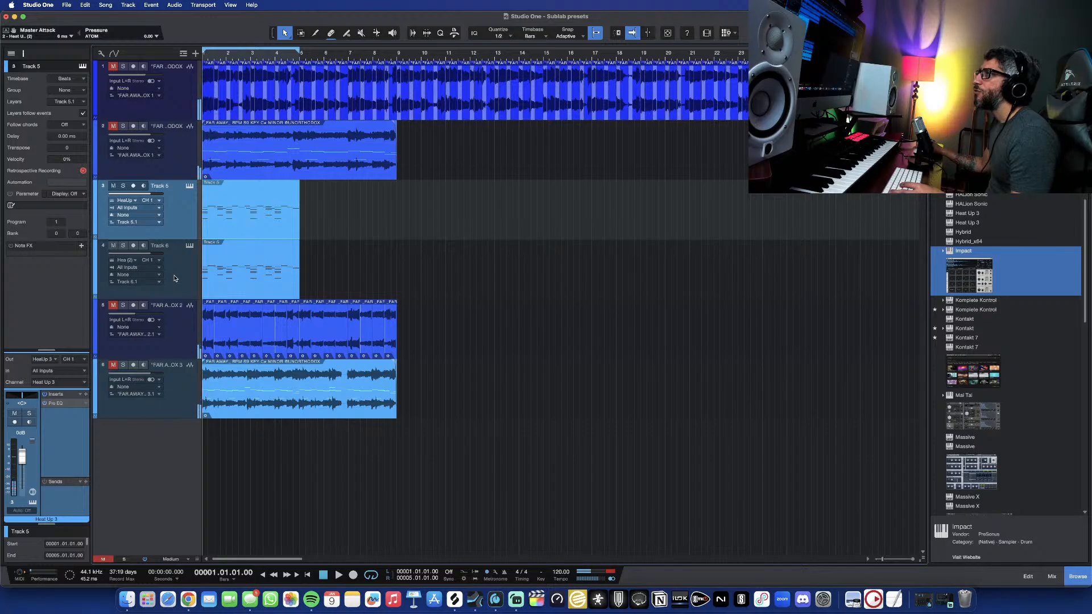
- Make a complete duplicate of Track 6, open the copy's instrument and delete the copied part
left_click(175, 269)
right_click(175, 274)
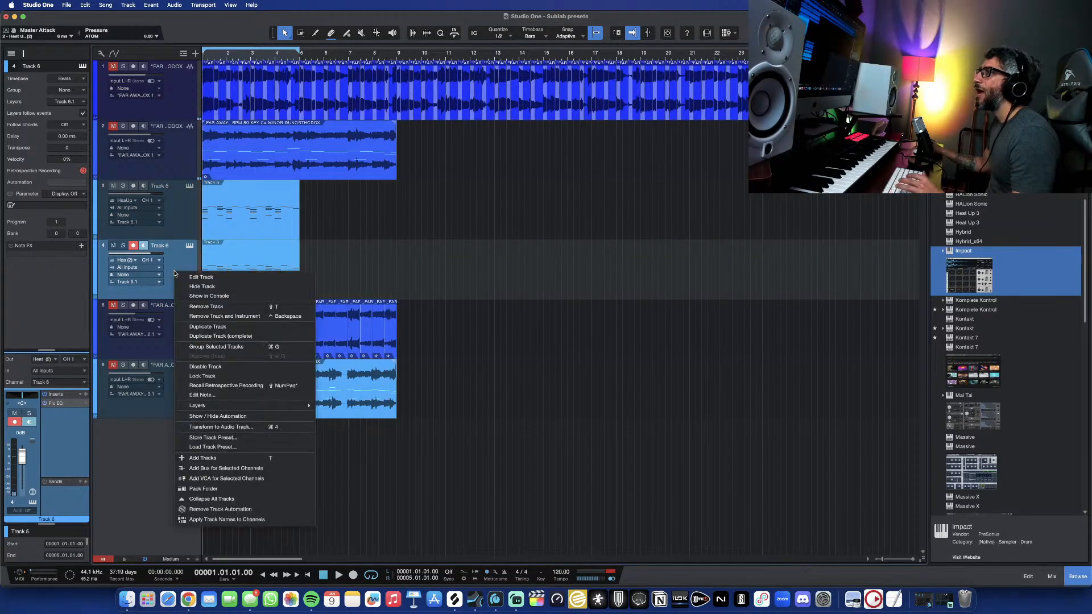
left_click(241, 336)
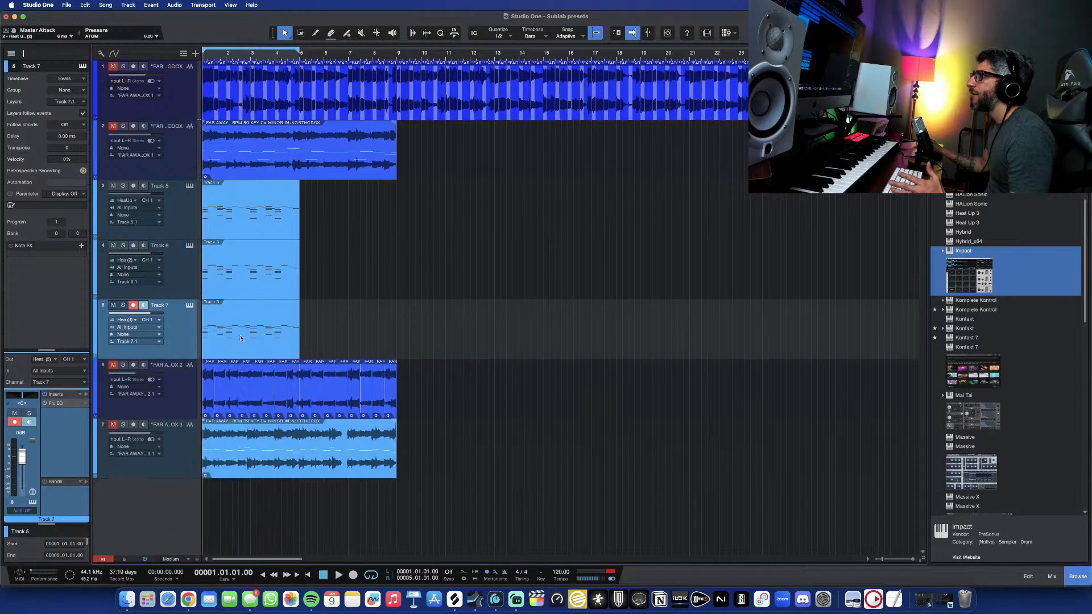
left_click(189, 307)
key("Delete")
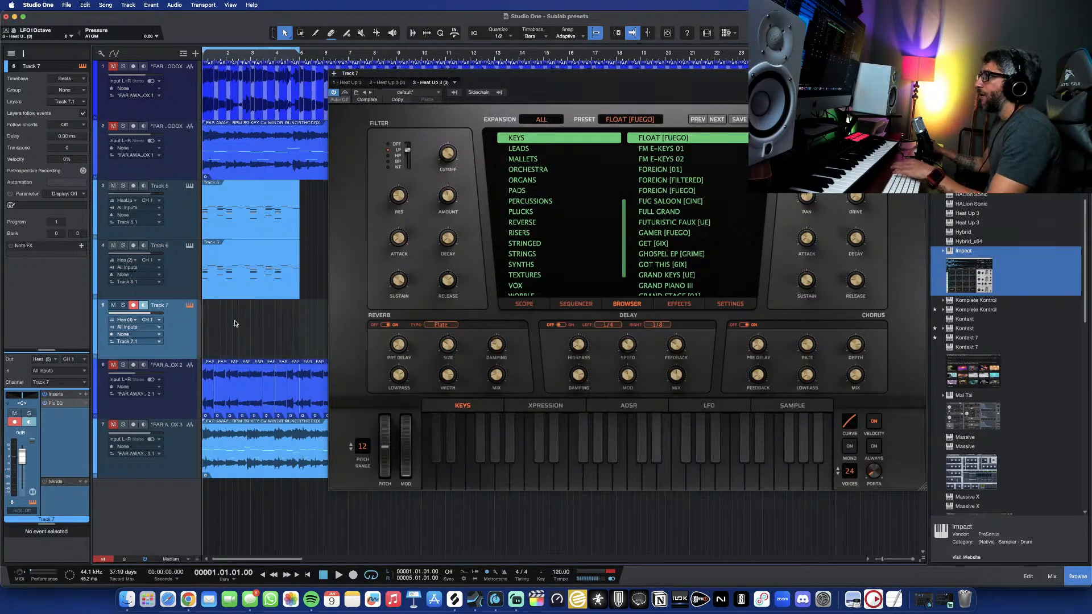
- Load the Leads preset Ayo Winds on Track 7 and start playback to play along
left_click(539, 149)
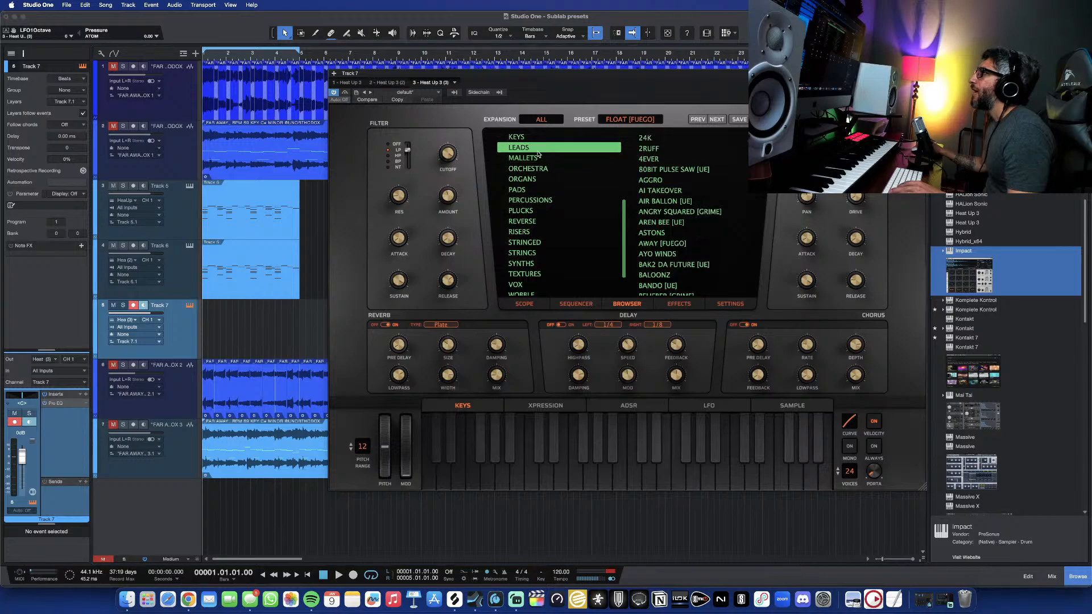
left_click(675, 191)
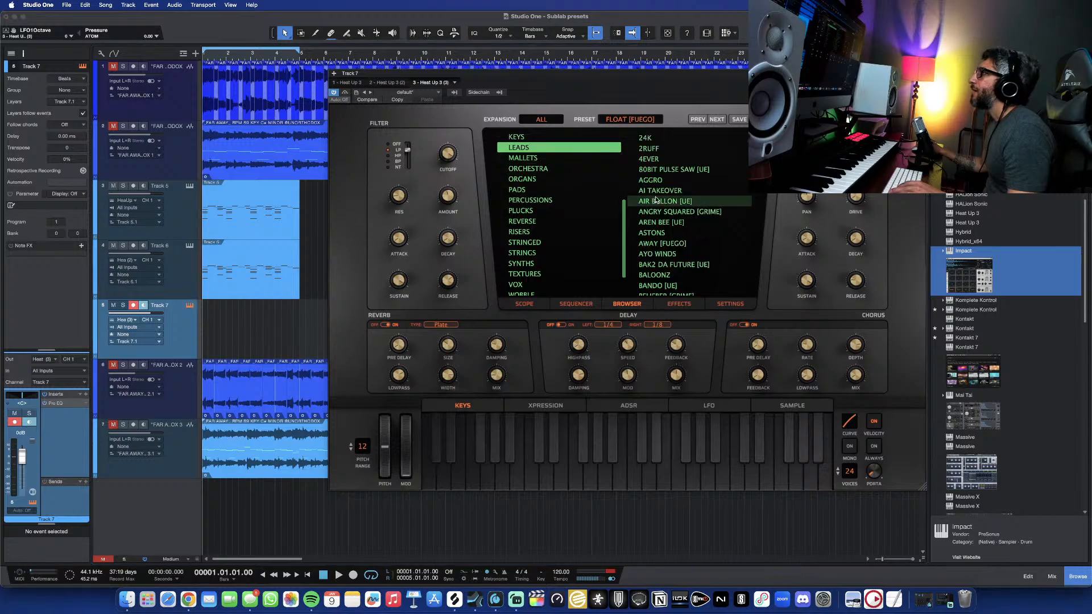
left_click(662, 236)
left_click(660, 255)
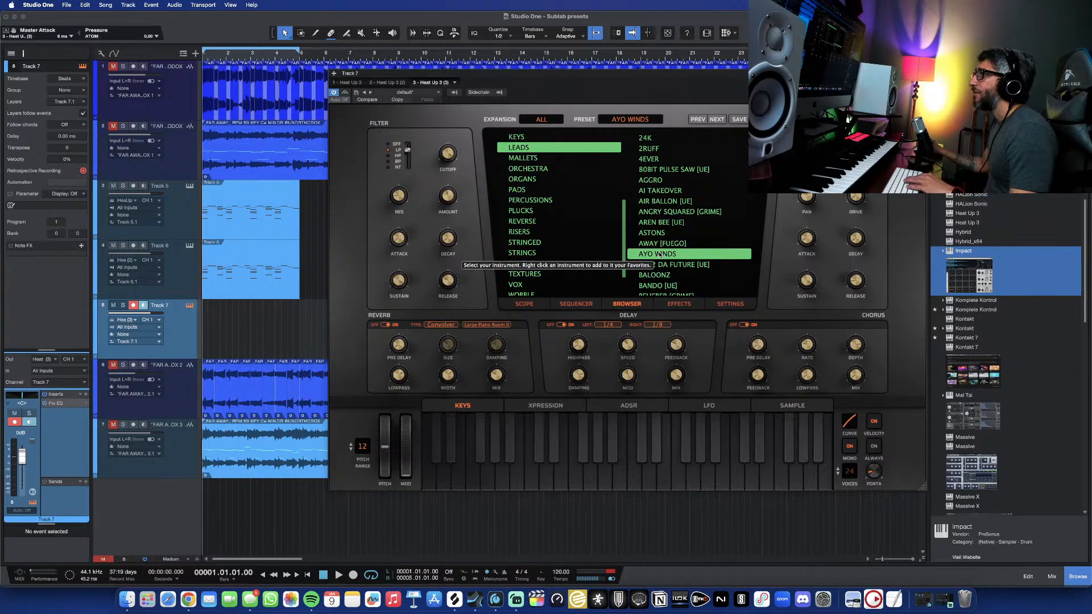
key("space")
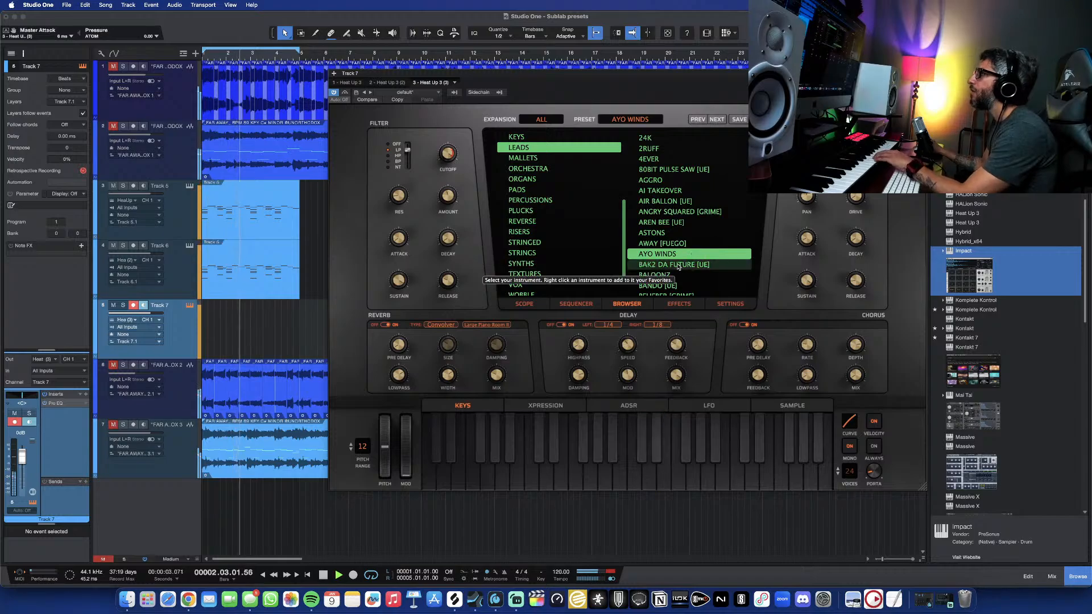
- Try the Leads preset Bak2 Da Future [UE] on Track 7, settling on Belieber [Grime]
left_click(688, 266)
scroll(689, 267, "down", 3)
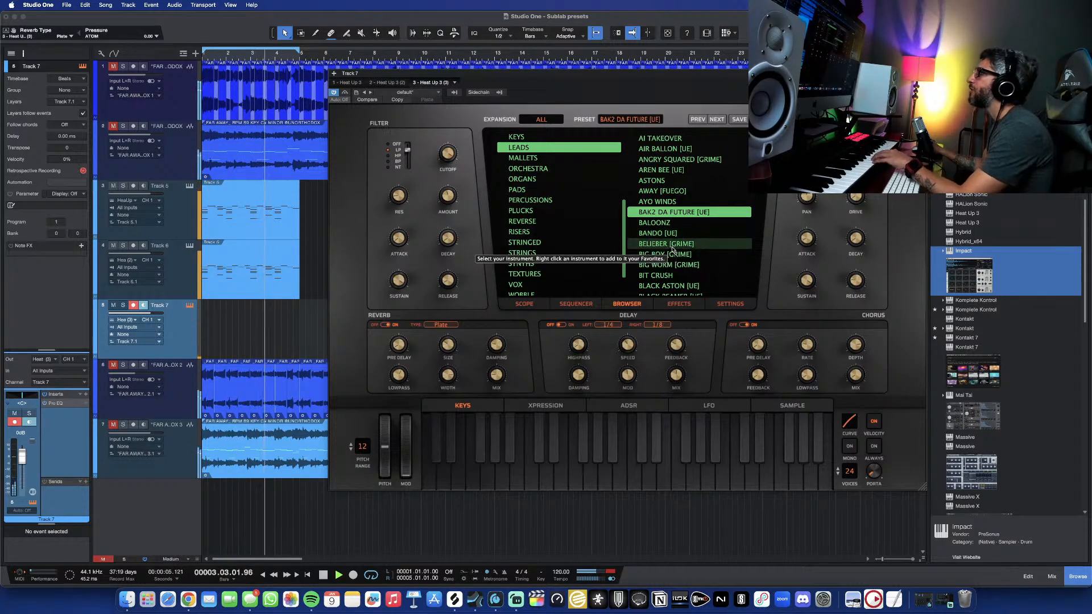
left_click(682, 245)
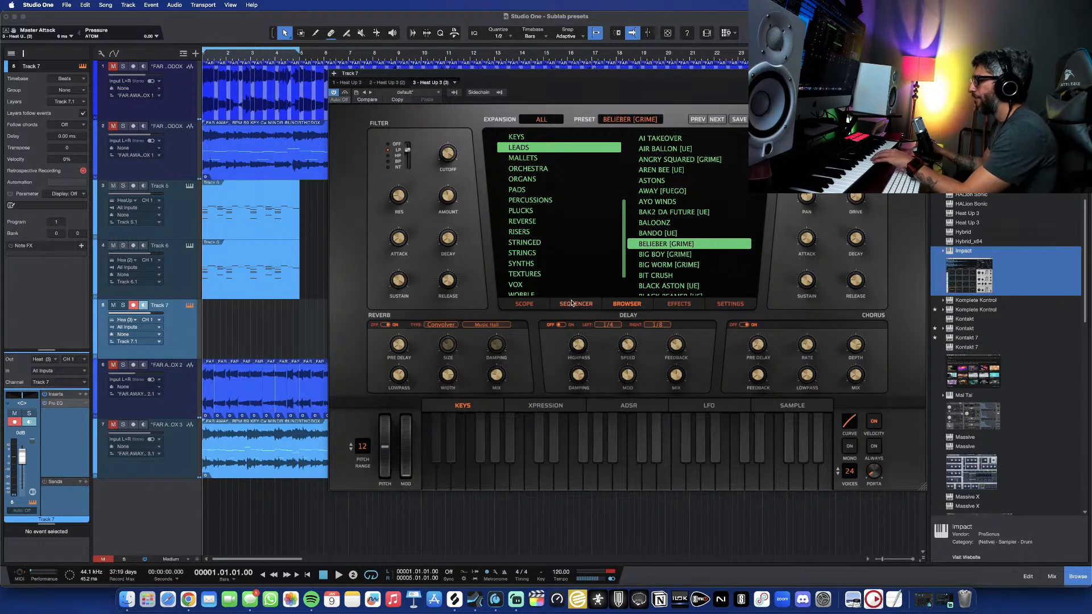
- Record a four-bar lead line on Track 7 and close the instrument window
key("KP_Multiply")
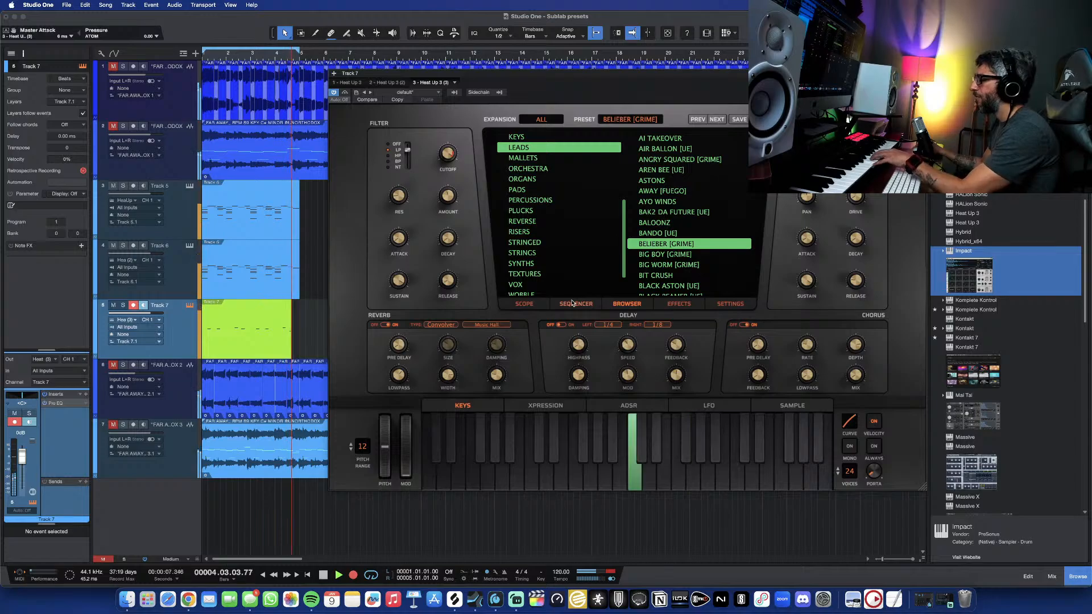
key("space")
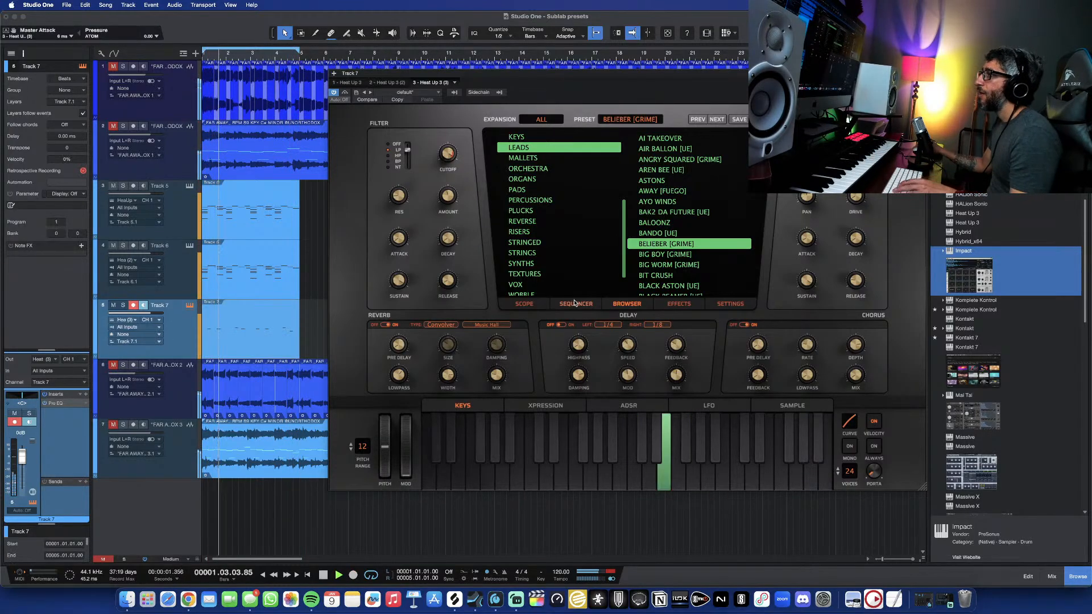
left_click(921, 73)
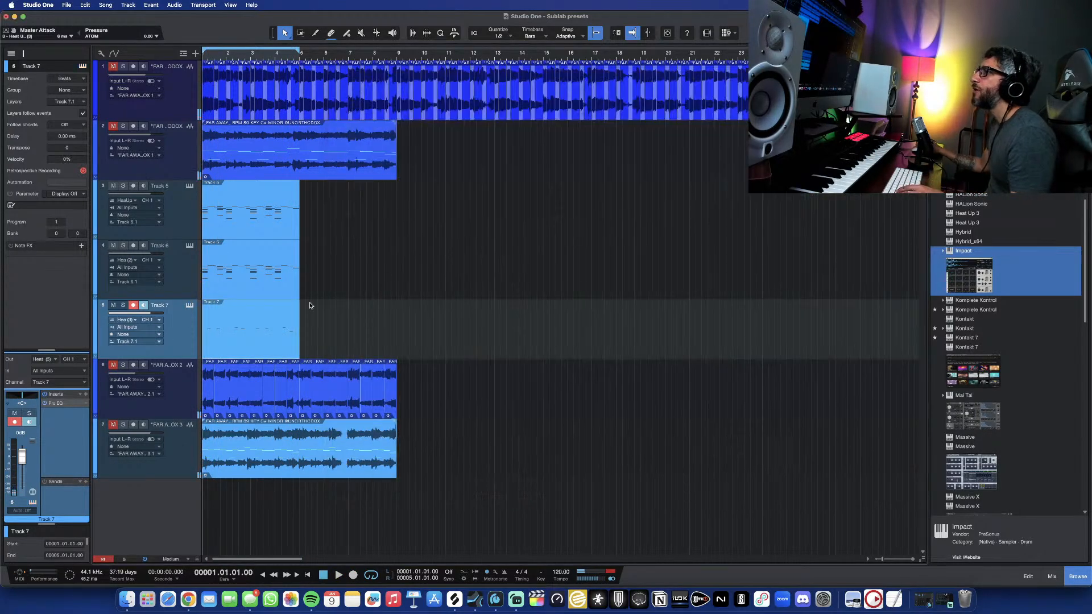
- During playback, set Track 7's Pro EQ high cut to about 3.26 kHz and low cut to about 226 Hz
key("space")
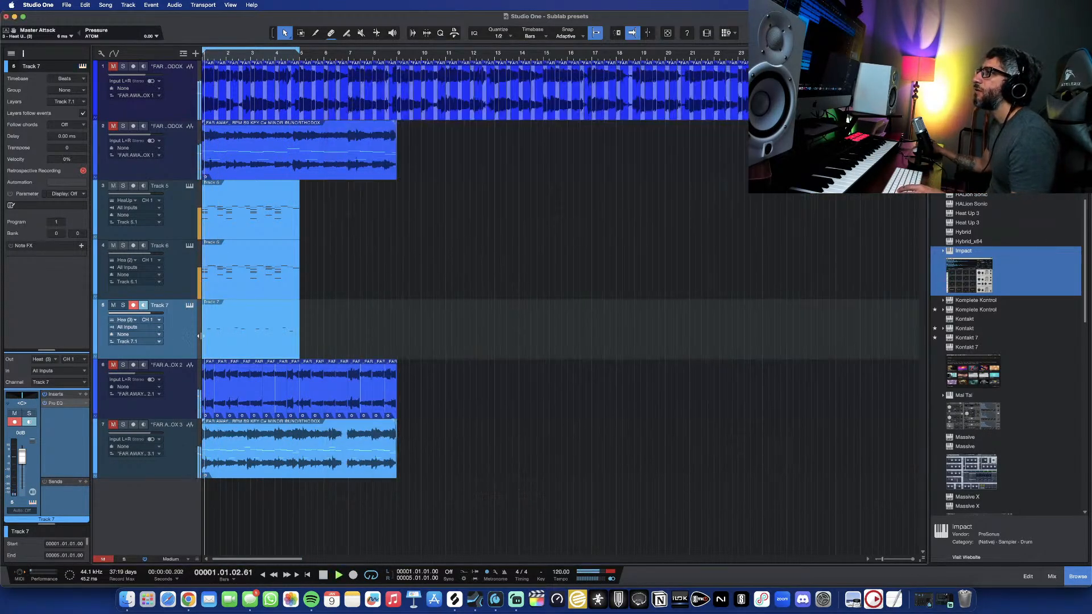
left_click(63, 405)
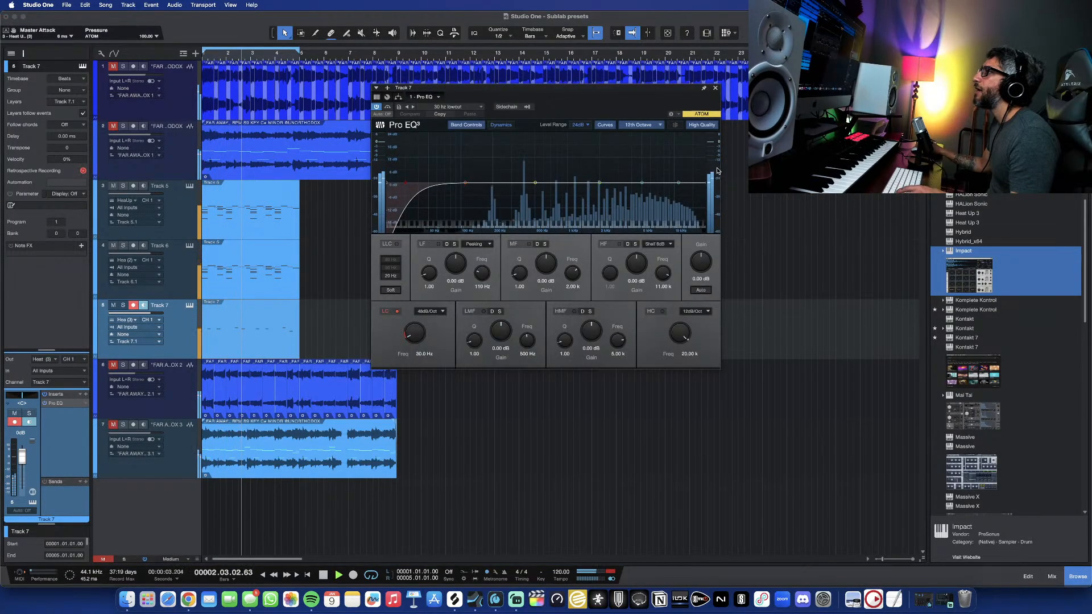
left_click_drag(703, 186, 629, 190)
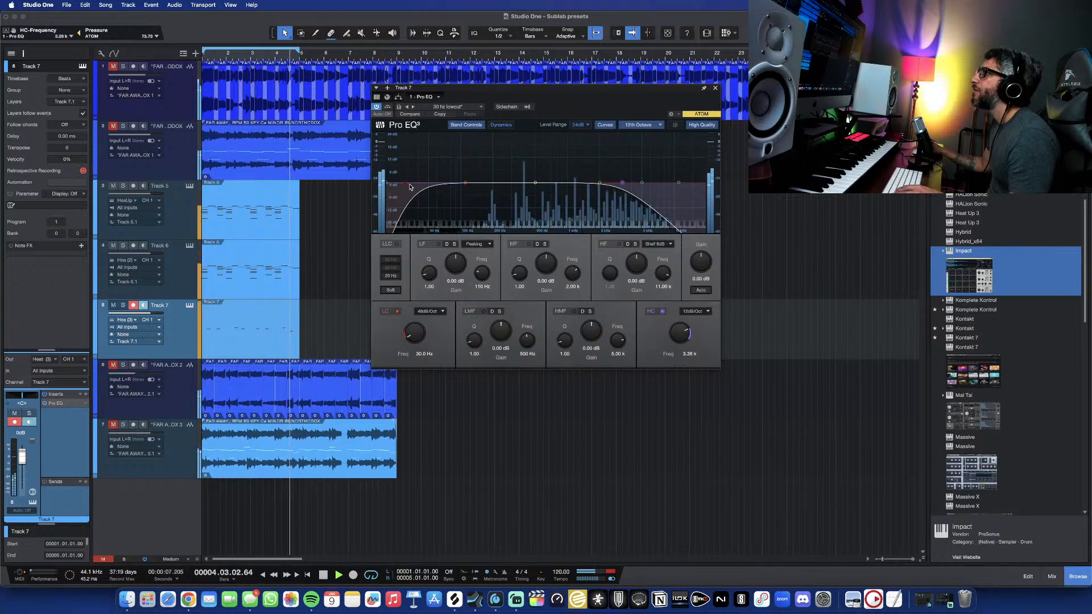
left_click_drag(409, 186, 503, 183)
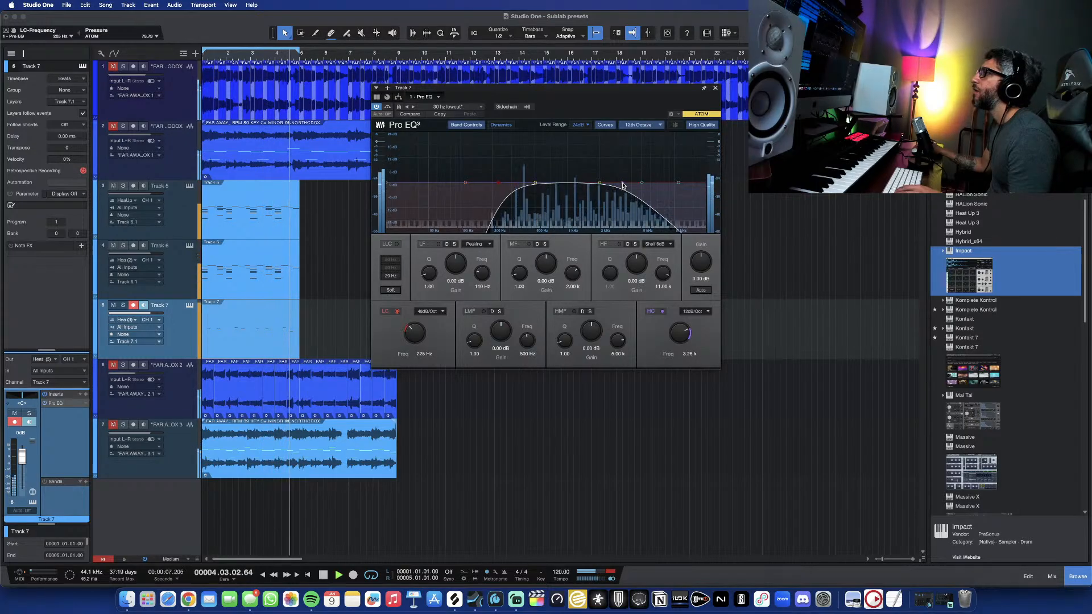
left_click(715, 87)
- Quantize all notes in the Track 7 part and shift the last two slightly later, with the first of them starting at 4.02.03
double_click(256, 327)
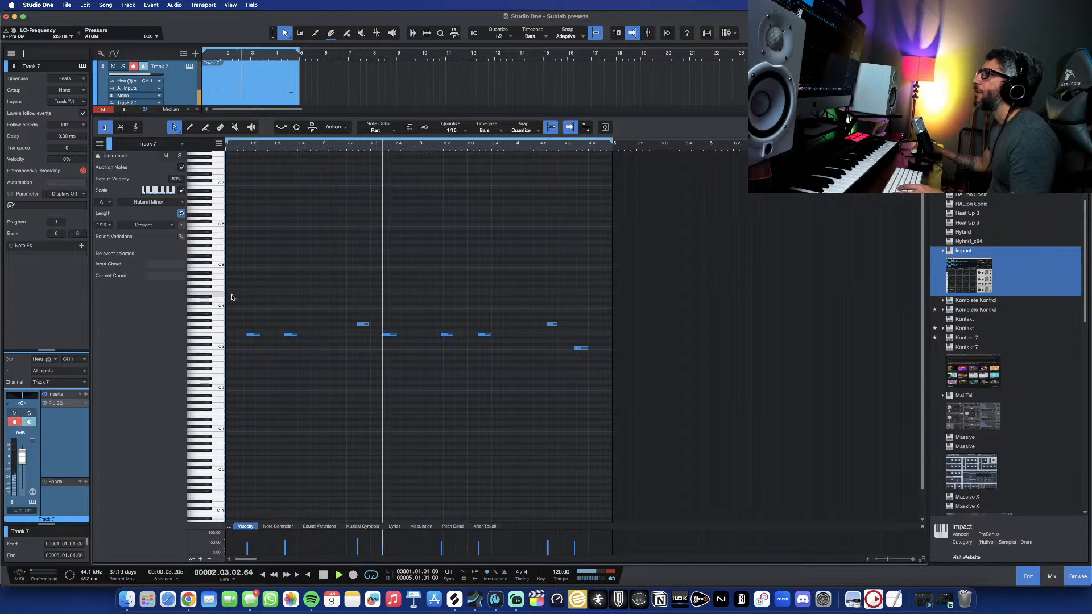
left_click_drag(232, 296, 600, 388)
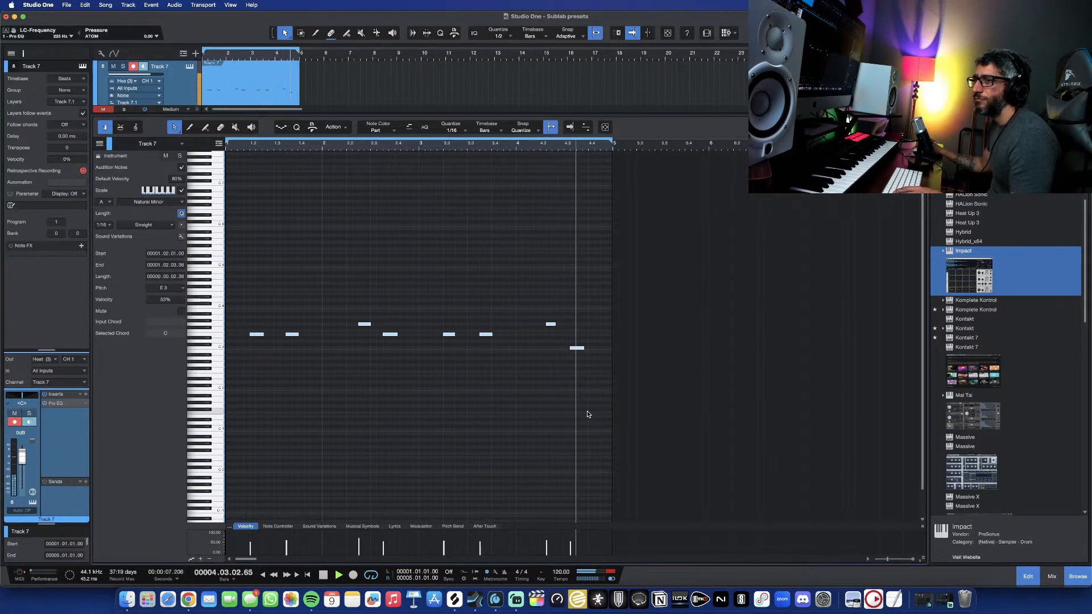
left_click_drag(528, 285, 596, 373)
left_click_drag(550, 324, 557, 326)
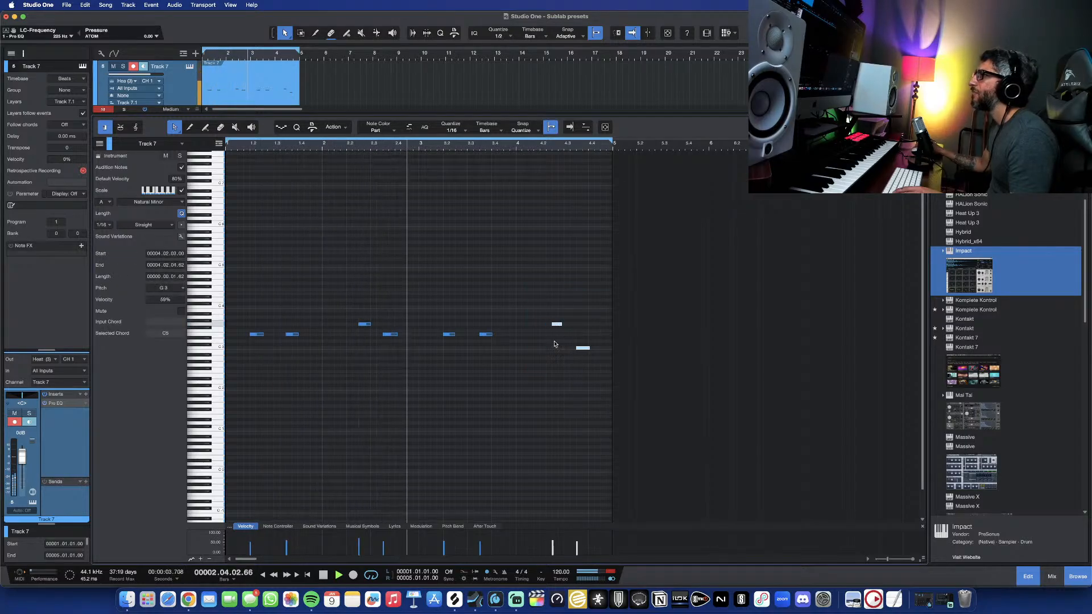
left_click(545, 398)
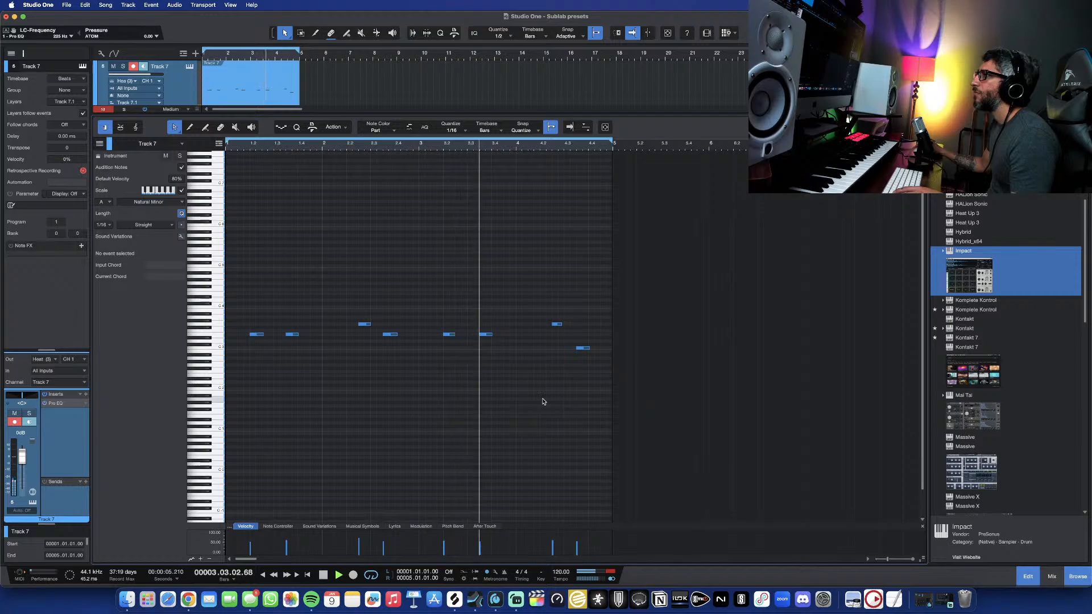
- Close the Track 7 note editor to return to the arrangement and stop the playback
scroll(543, 402, "down", 1)
left_click_drag(241, 301, 581, 402)
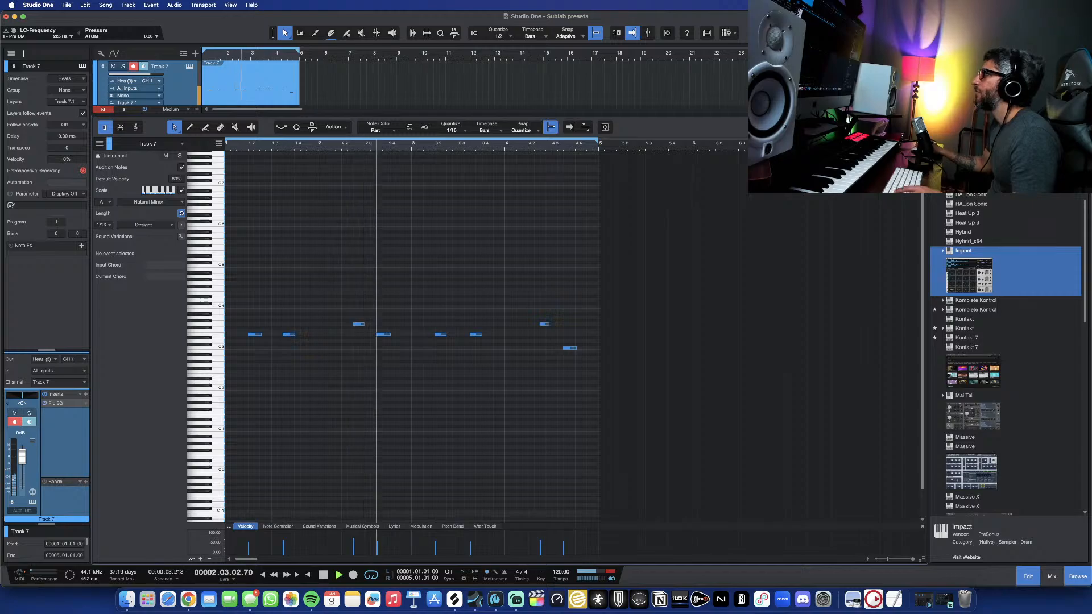
key("F2")
key("w")
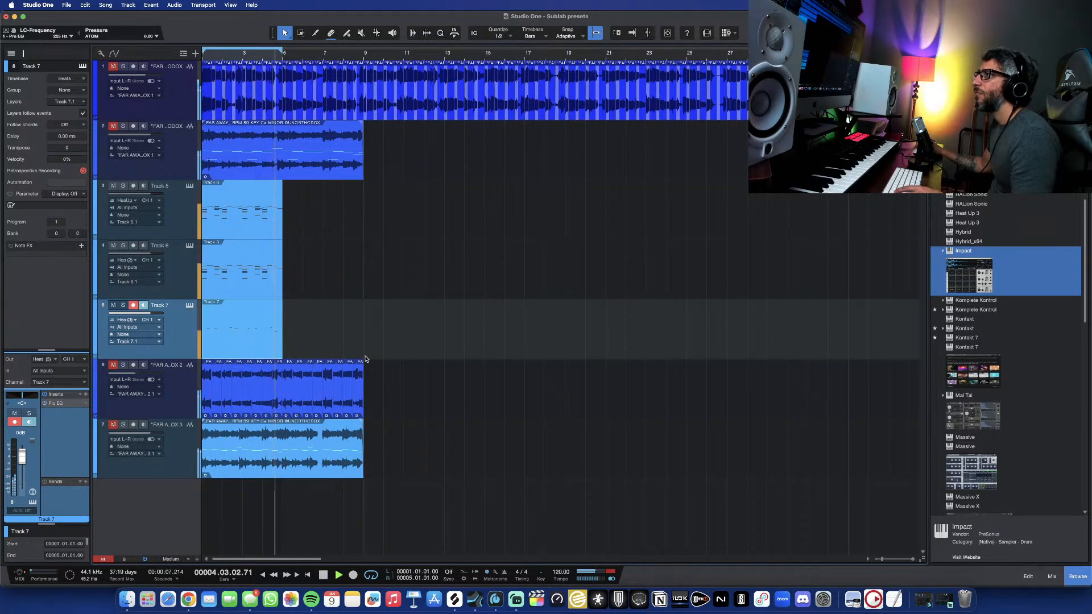
key("space")
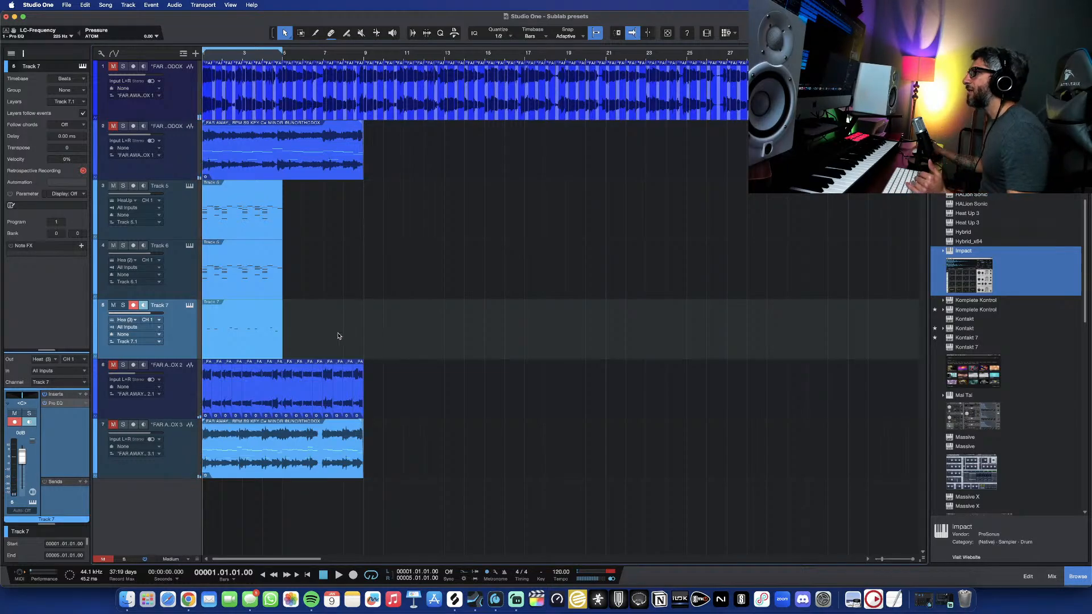
- Make a complete duplicate of Track 7, delete the copied part and open the copy's instrument
right_click(181, 333)
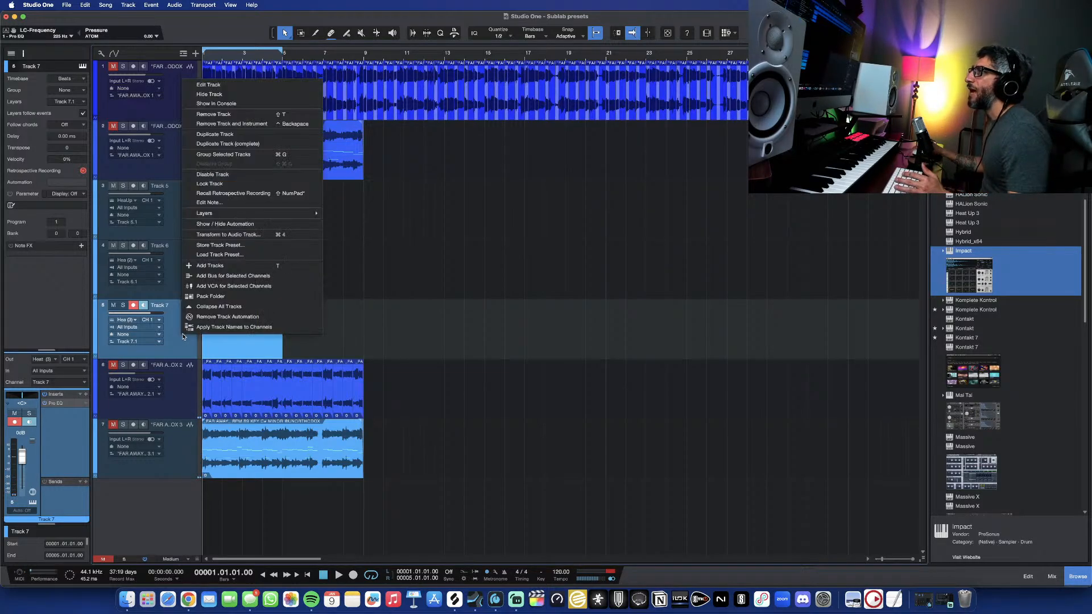
left_click(267, 143)
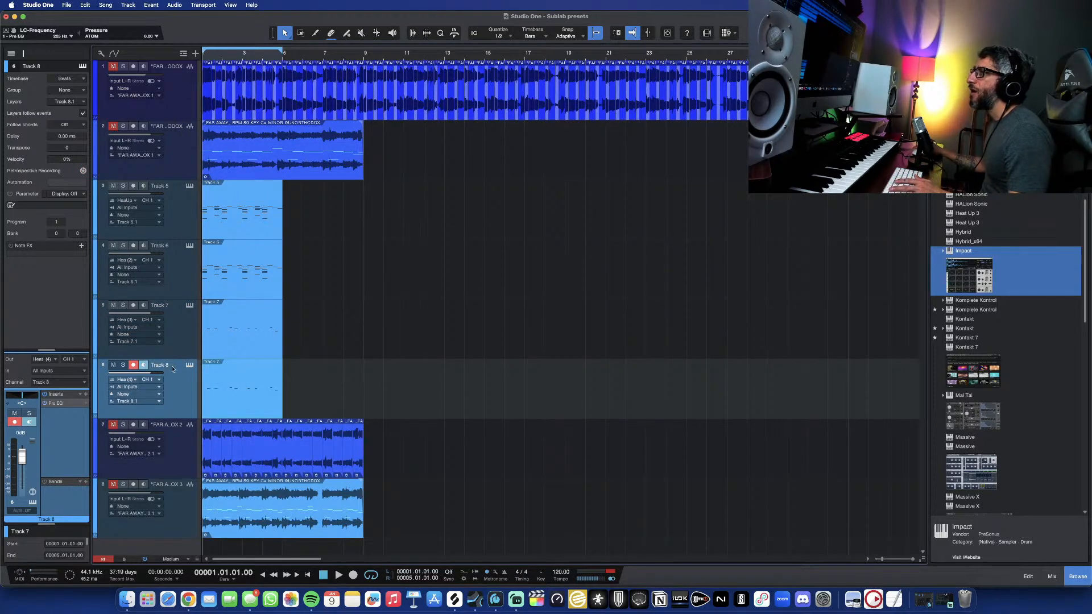
key("Delete")
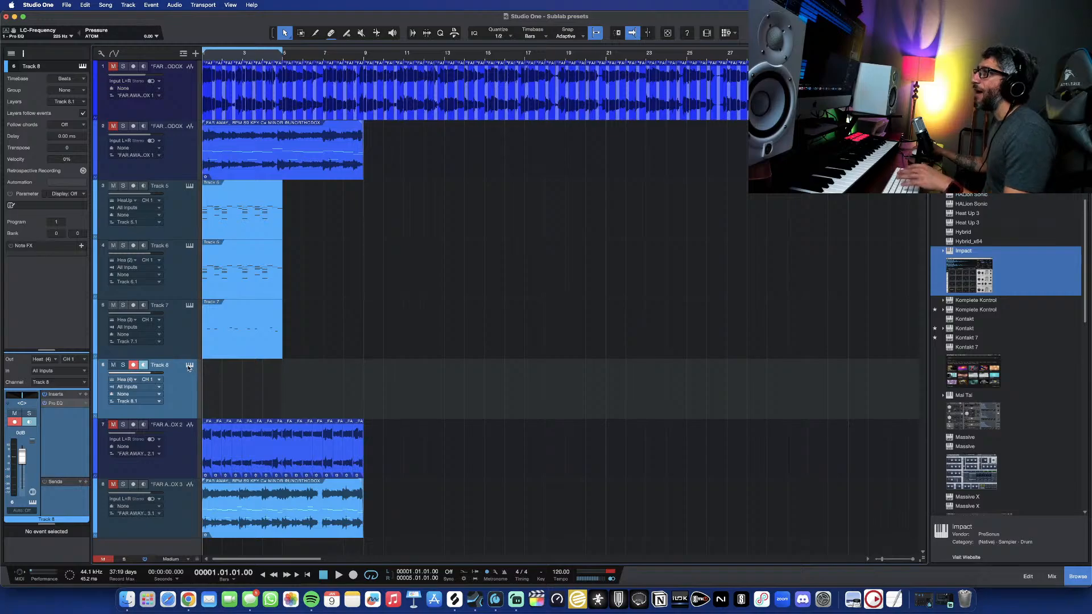
left_click(189, 365)
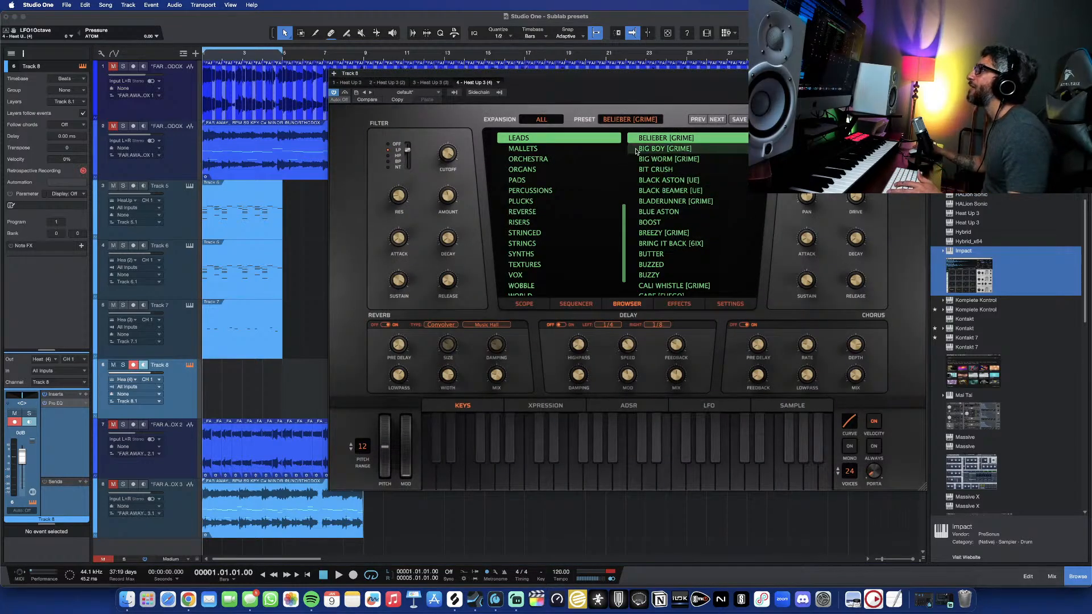
- Browse the Vox, Synths and Pads categories and load the Pads preset Shadow on Track 8
scroll(540, 197, "down", 3)
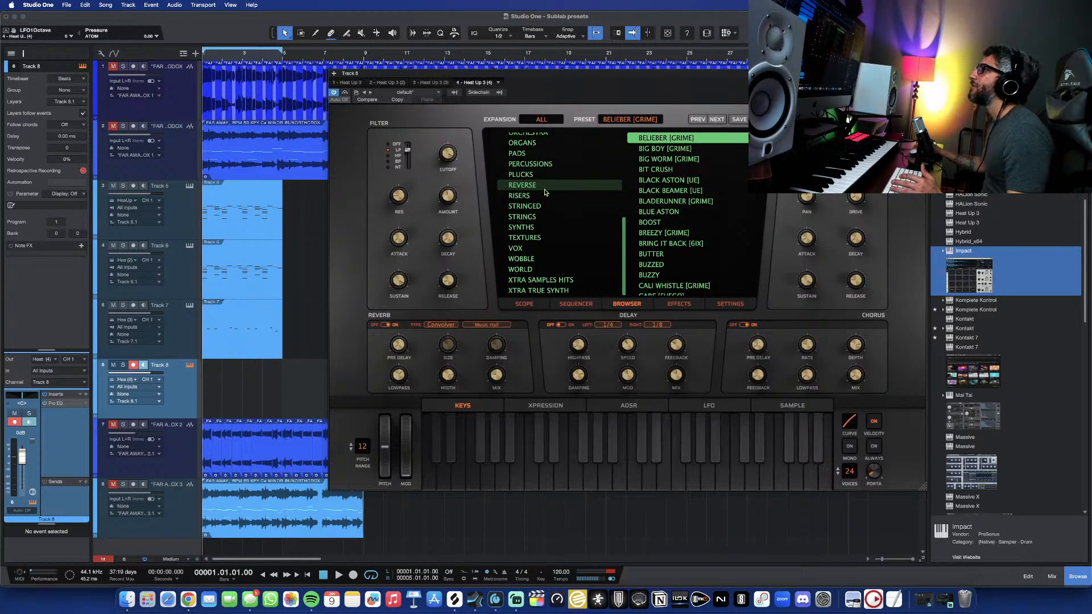
left_click(529, 248)
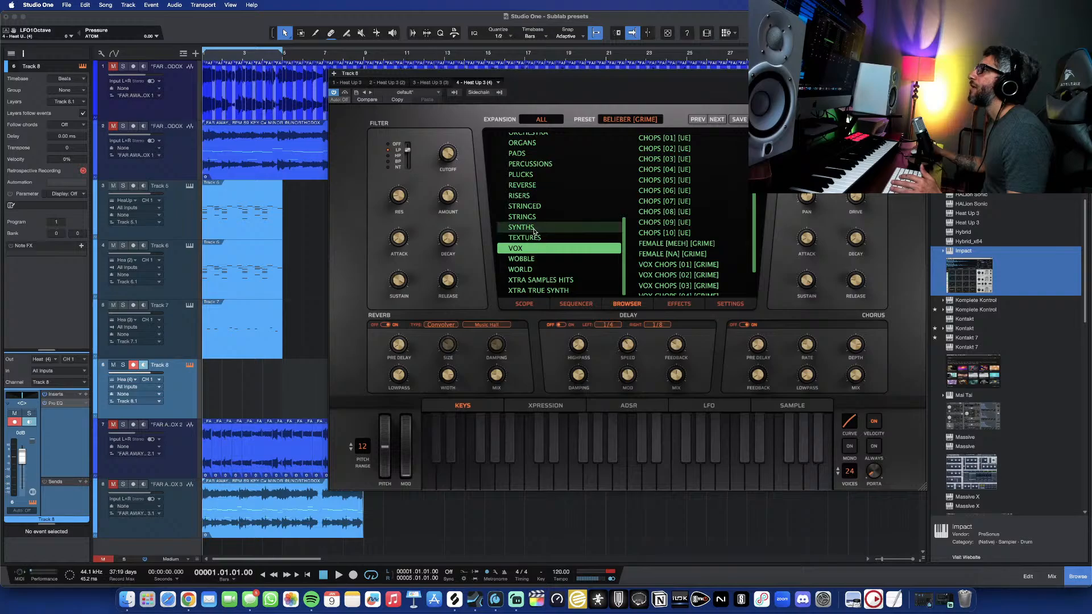
left_click(534, 228)
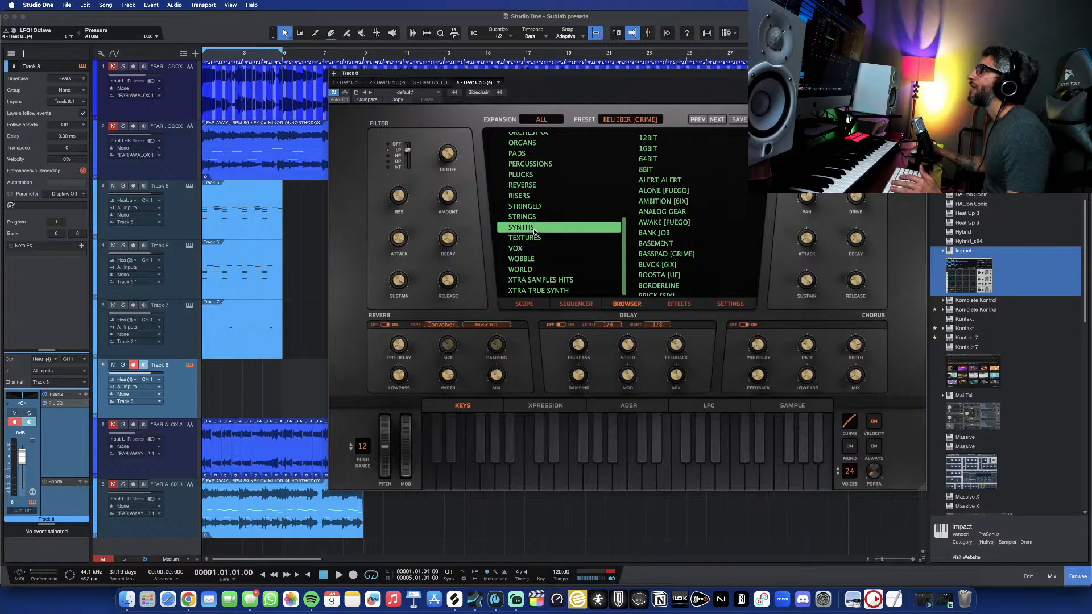
scroll(535, 197, "up", 3)
left_click(535, 196)
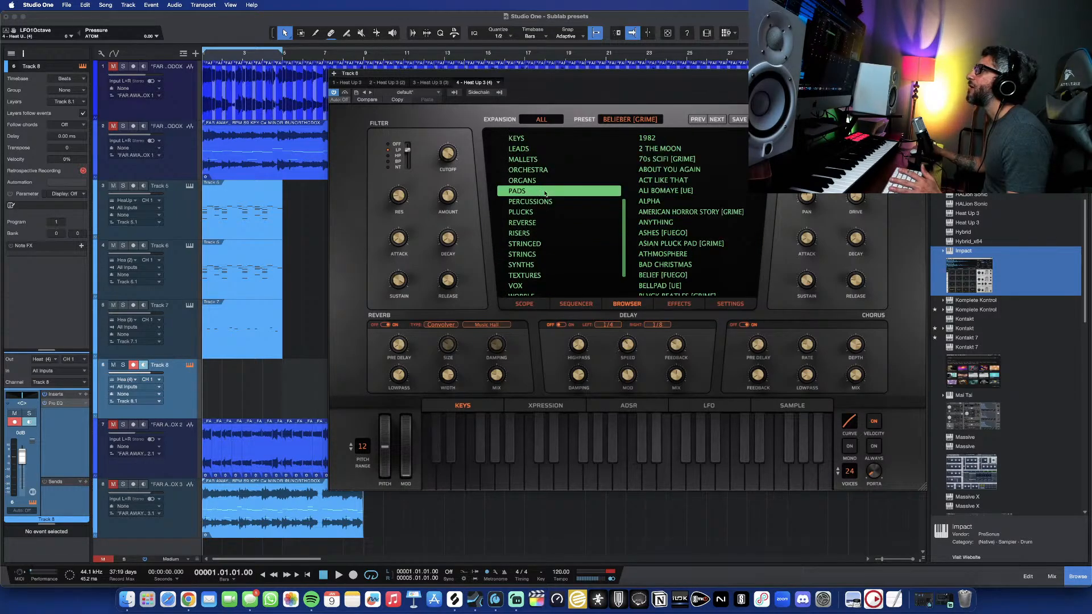
scroll(696, 248, "down", 15)
scroll(701, 254, "down", 1)
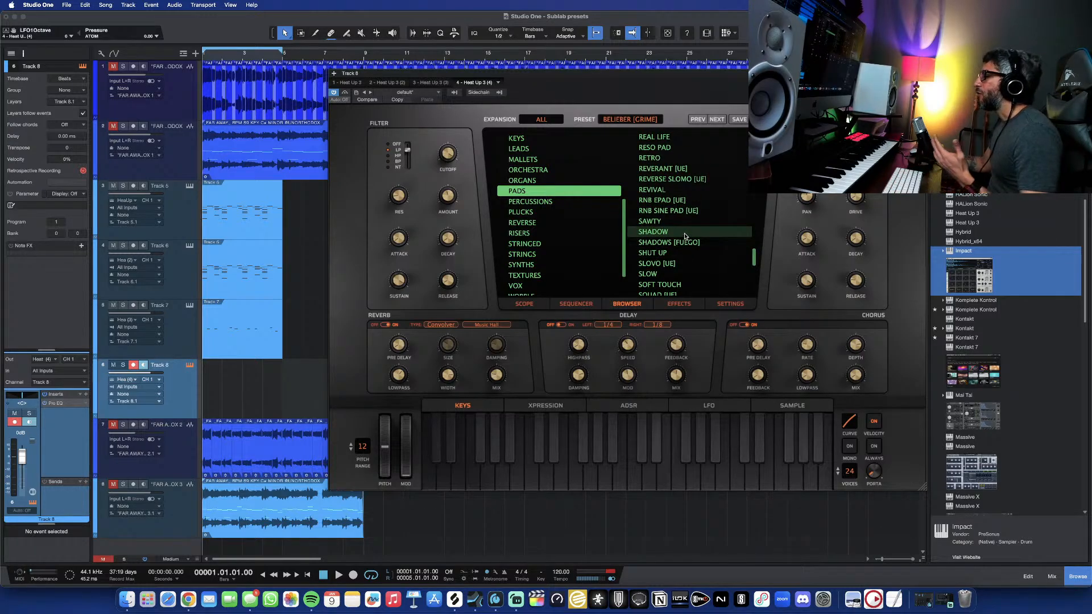
left_click(668, 233)
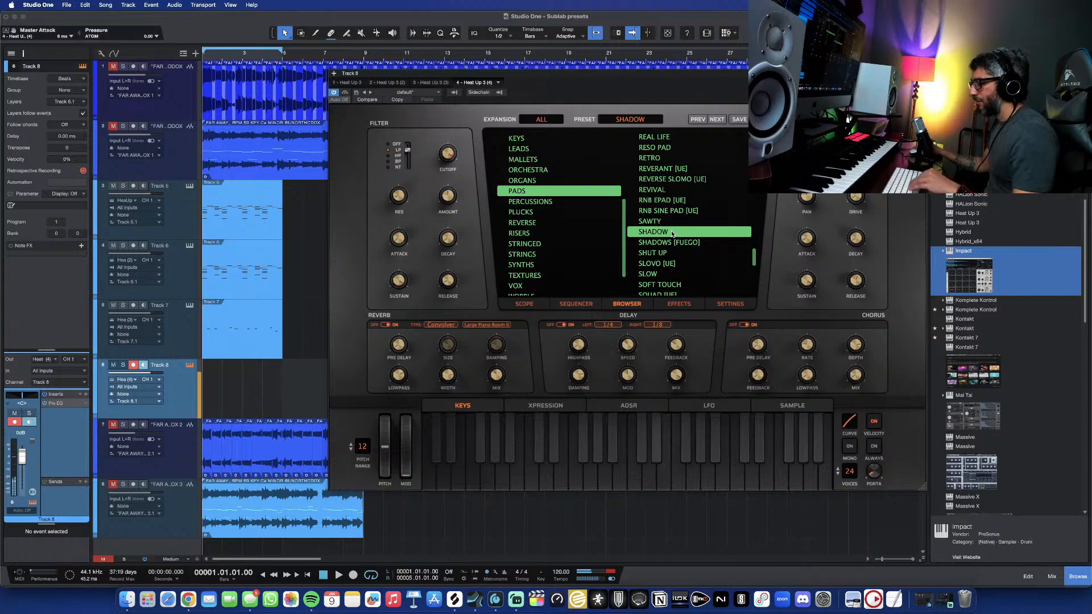
- Rehearse with the playback, record a four-bar pad part on Track 8 and close the instrument window
key("space")
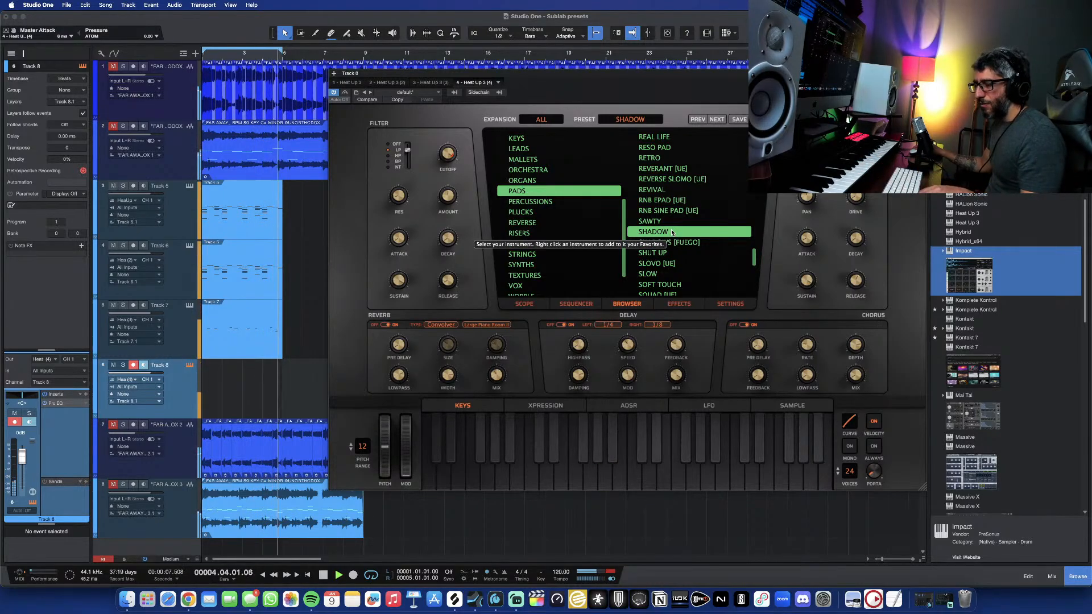
key("KP_Multiply")
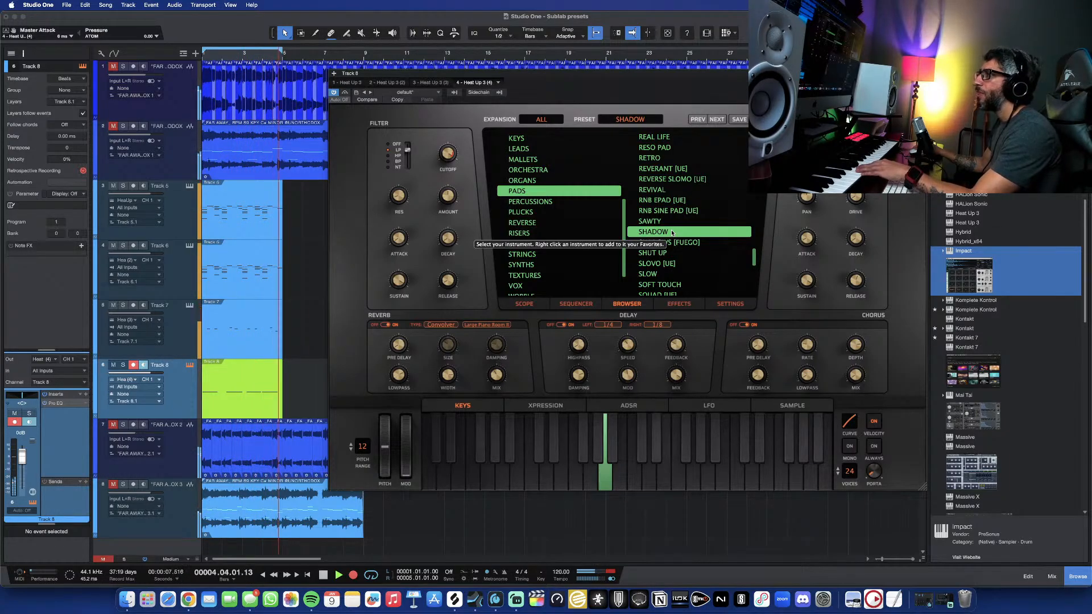
key("space")
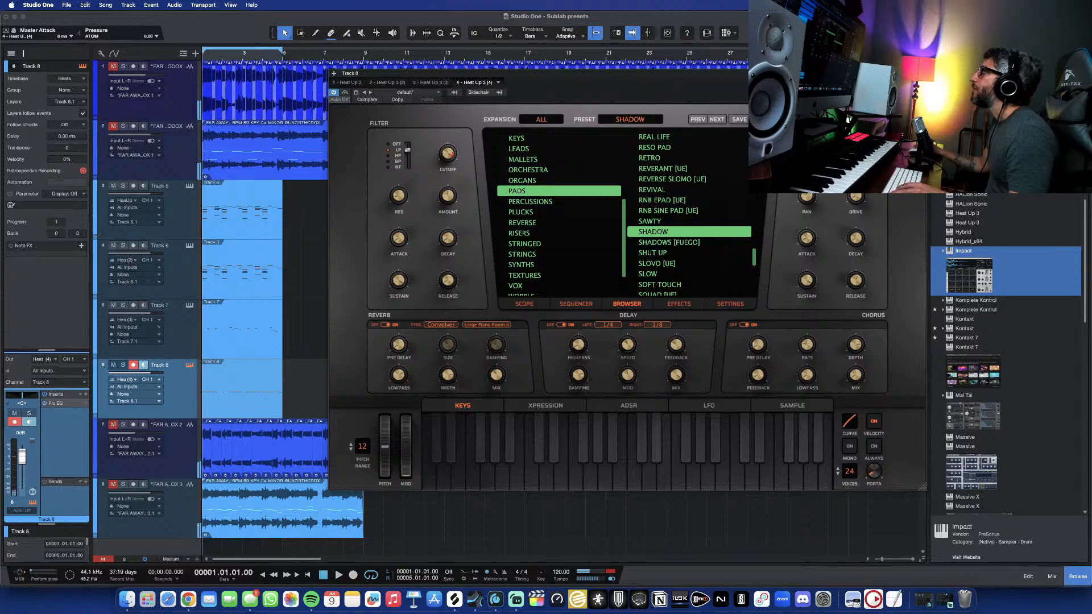
key("Escape")
- Open the Track 8 part, move the first note to the start of bar 1 and briefly play it back
double_click(259, 380)
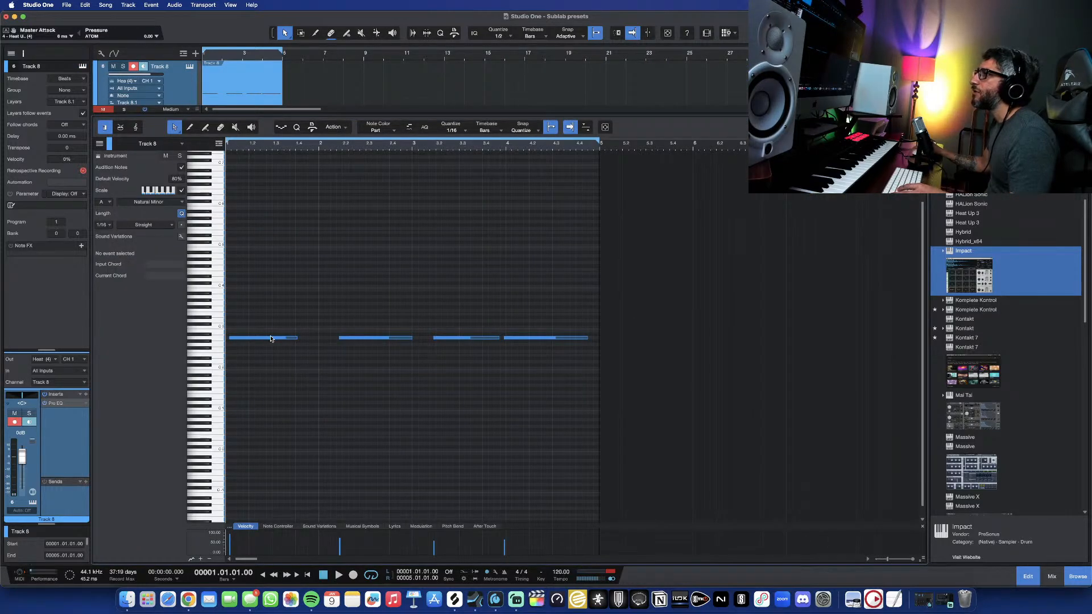
left_click_drag(254, 339, 249, 340)
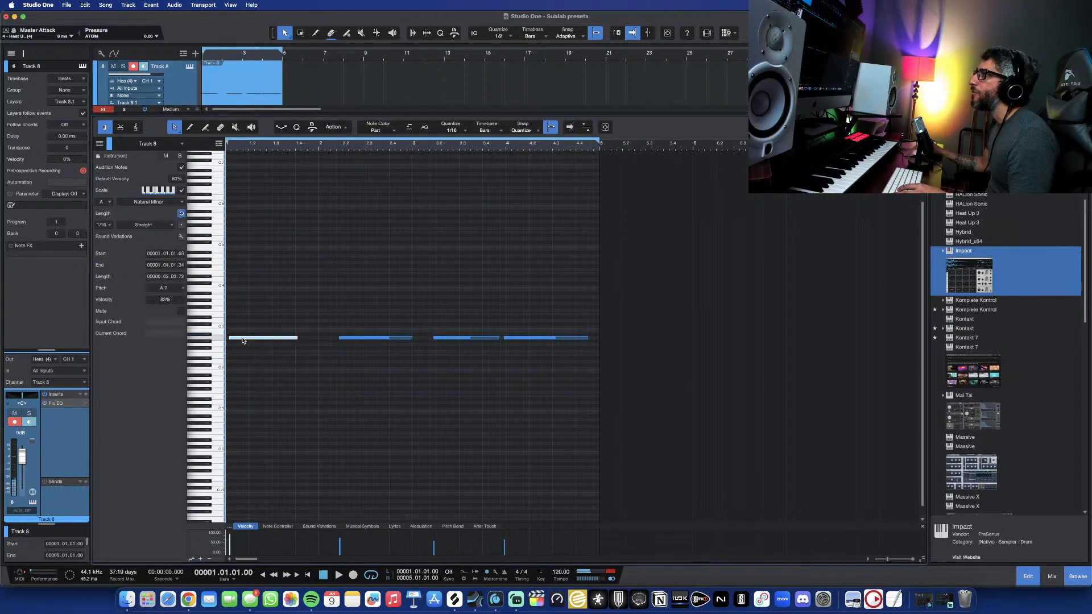
key("space")
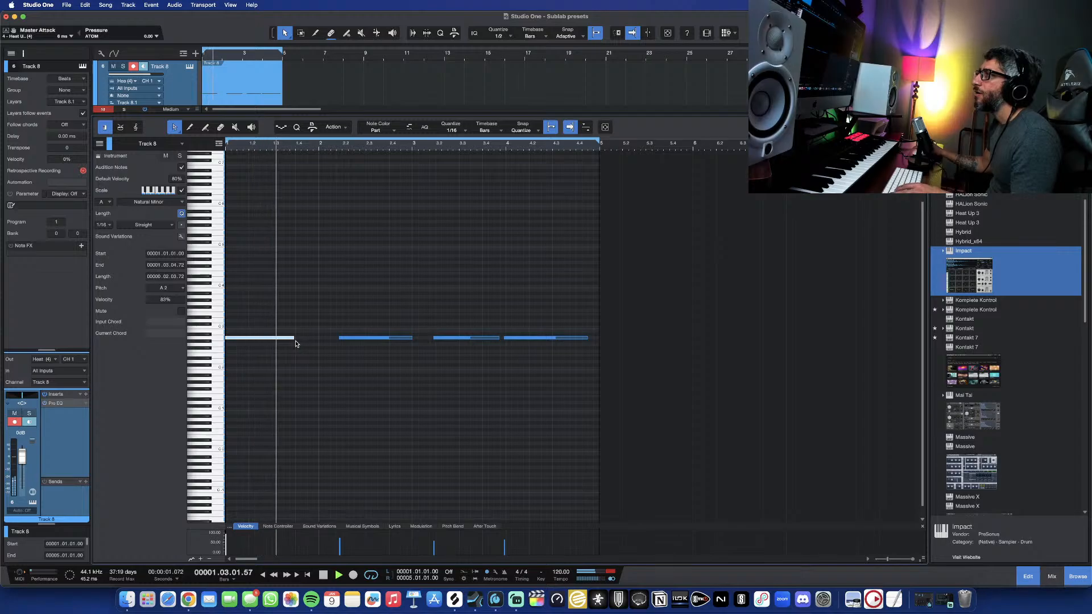
key("space")
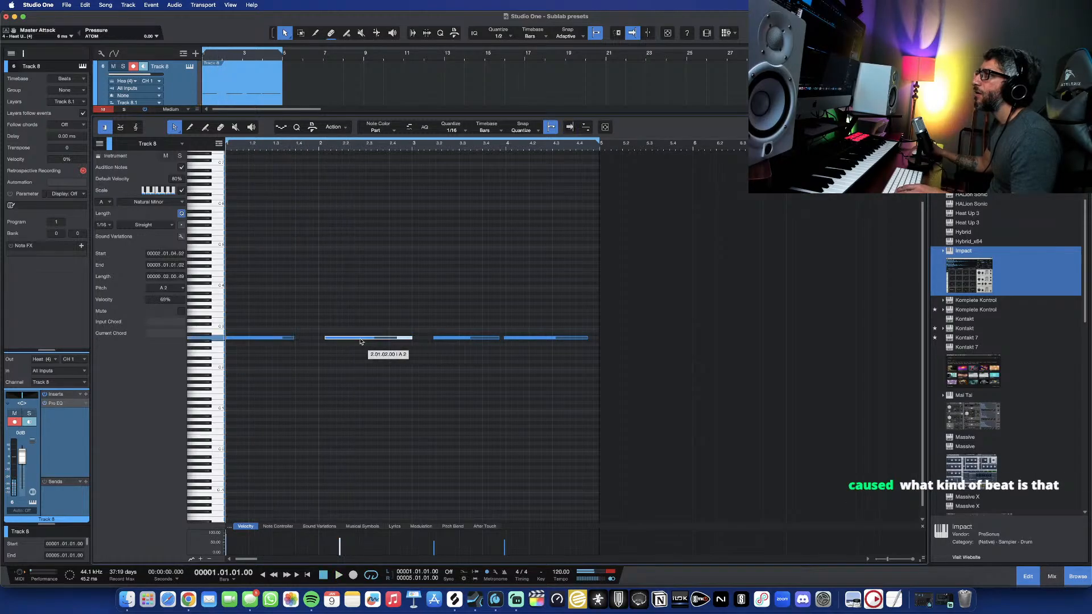
- Start the second pad note at bar 2, split it at beat 3 and lower its second half to G2
mouse_move(378, 340)
left_mouse_down()
mouse_move(350, 344)
mouse_move(391, 345)
left_mouse_up()
key("space")
key("d")
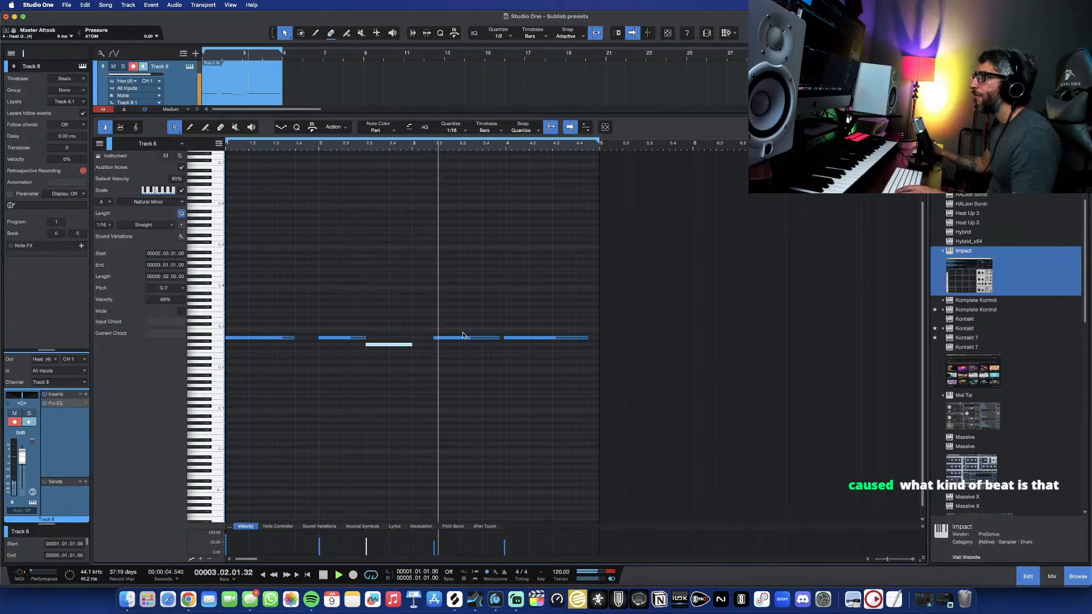
- Start the third A2 pad note at bar 3, set its length to 0.3.2.0 and play the part
key("space")
left_click_drag(496, 339, 493, 339)
key("space")
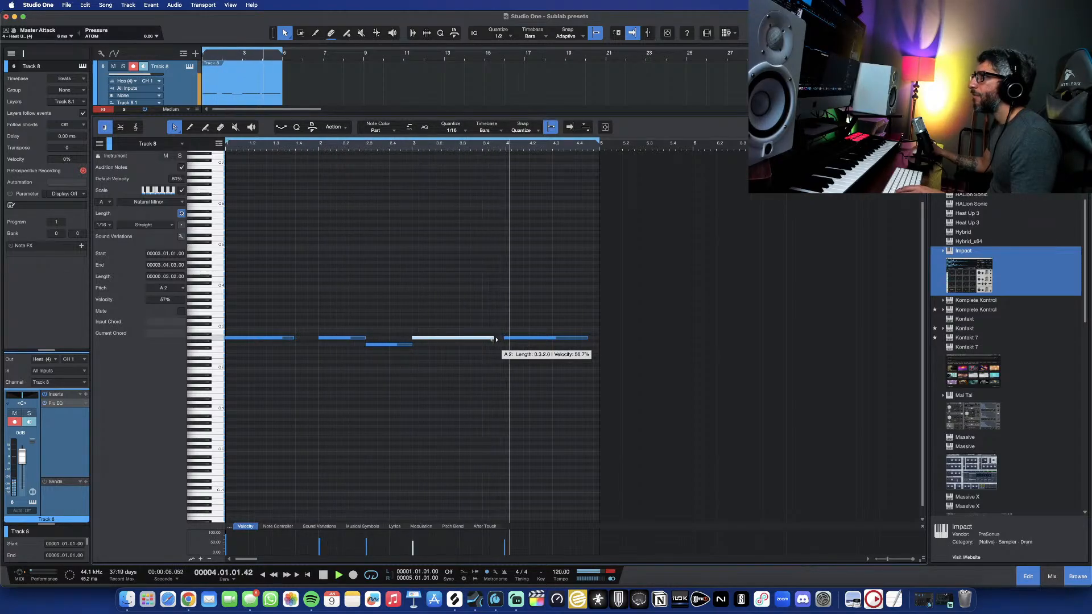
- Start the fourth pad note at bar 4, end it at beat 3, add an E2 note for the remaining half and play the part
left_click(522, 339)
key("space")
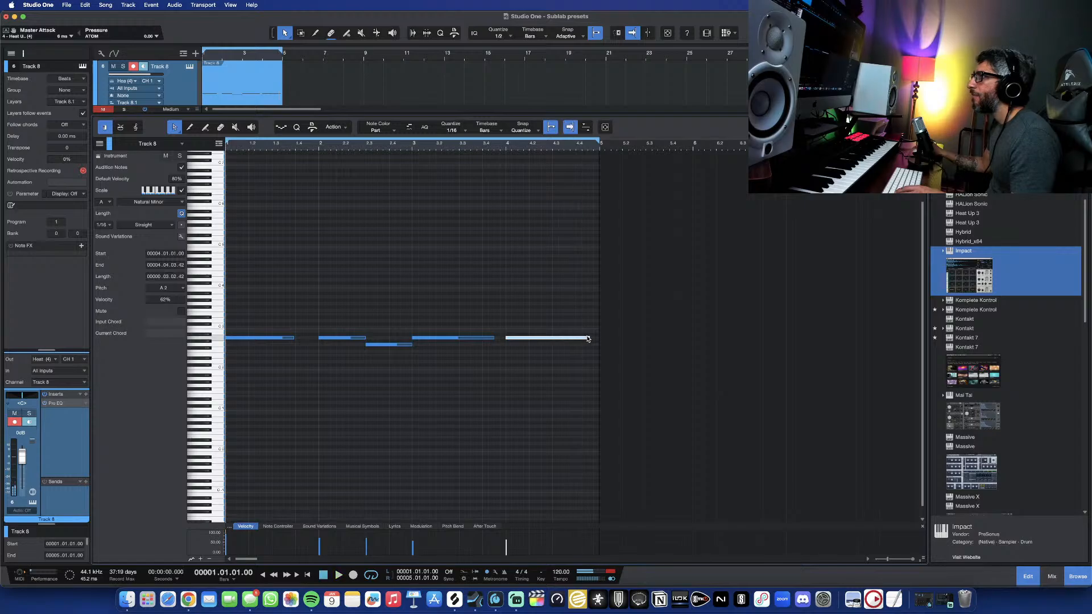
left_click_drag(590, 338, 569, 355)
key("d")
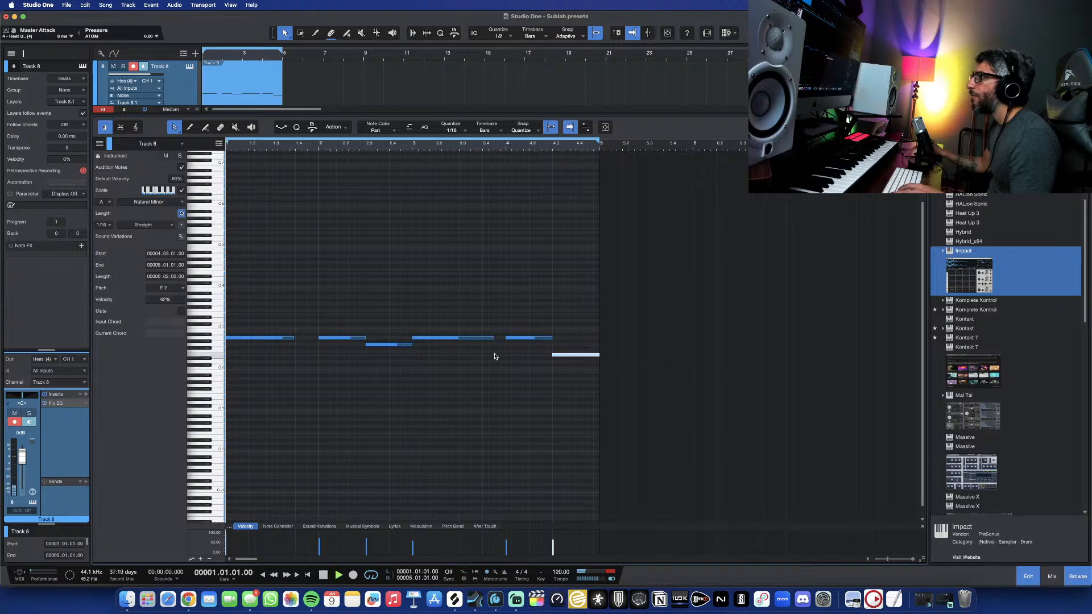
key("space")
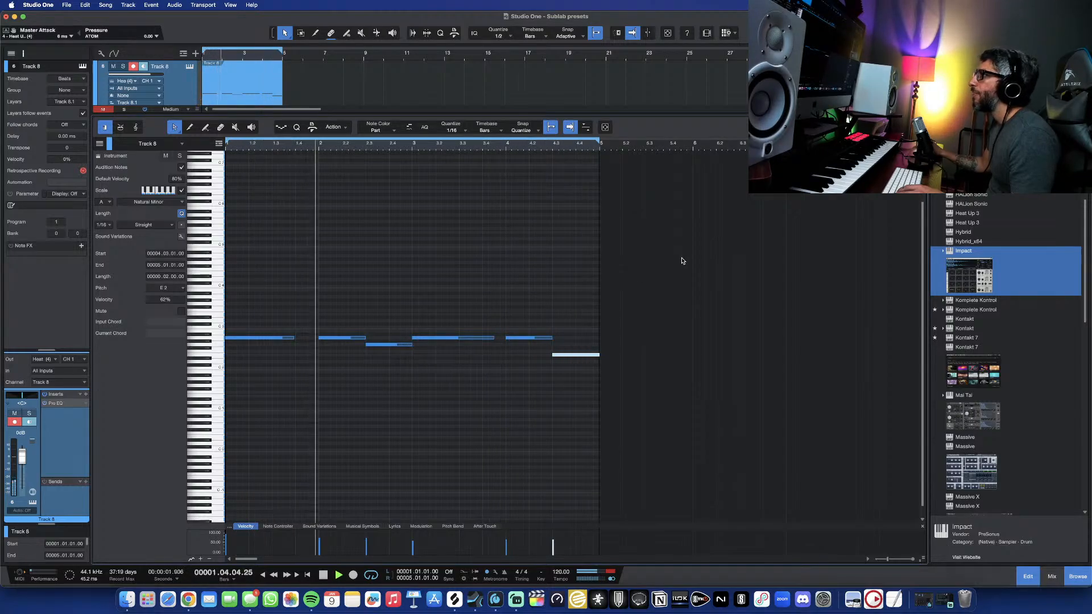
- Copy all the pad notes above the originals, placing the first copied note on C3, and play the harmonised part
left_click_drag(248, 302, 626, 411)
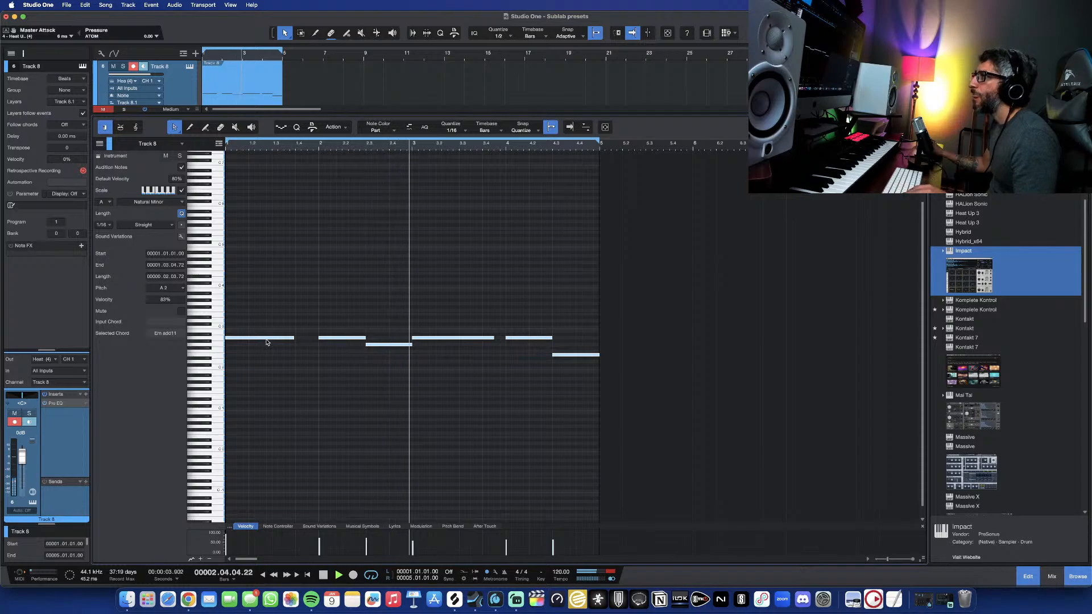
left_click_drag(264, 337, 266, 305)
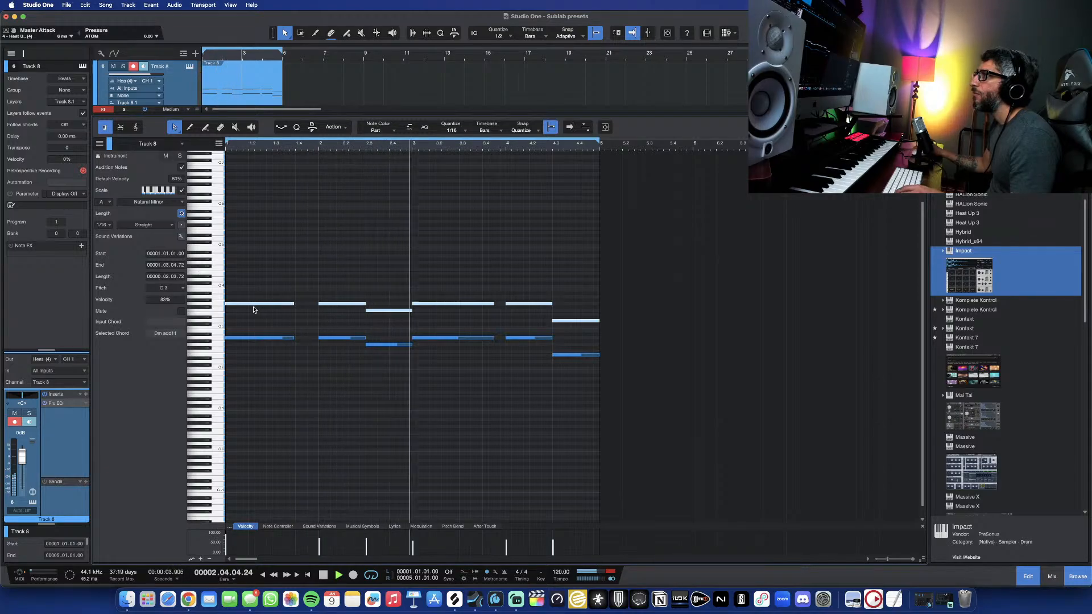
key("space")
left_click_drag(253, 305, 253, 314)
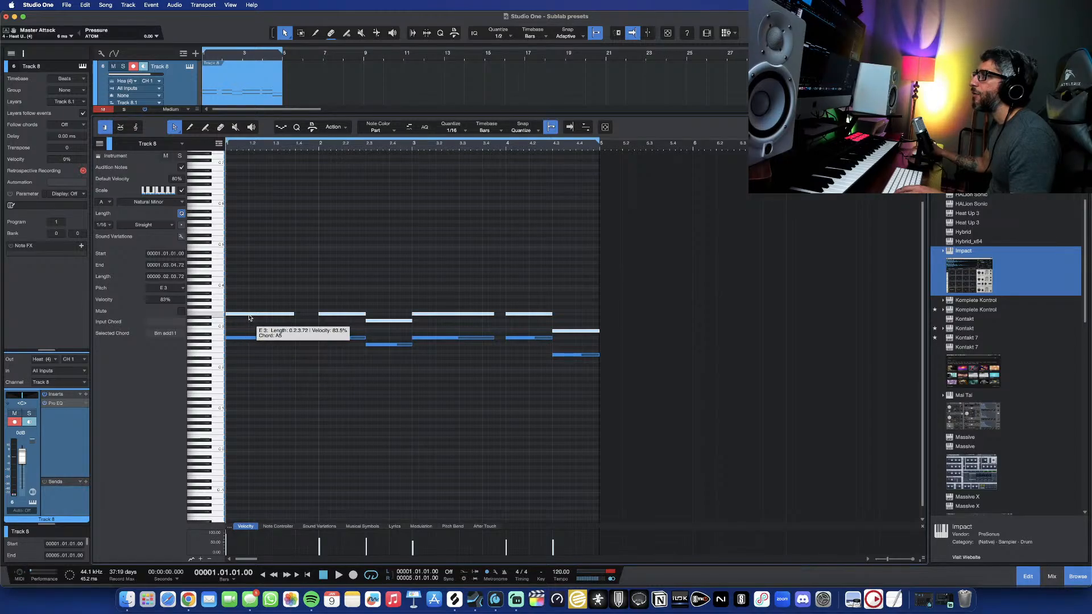
left_click_drag(249, 317, 249, 331)
key("space")
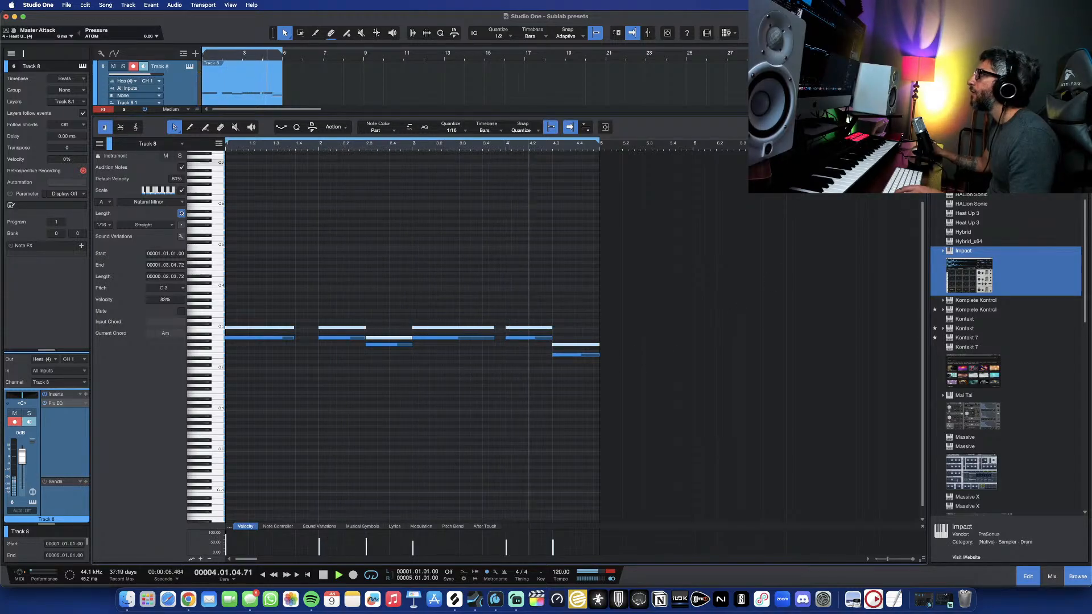
- Close the note editor and set Track 8's Pro EQ low cut to 125 Hz and high cut to about 1.8 kHz during playback
key("F2")
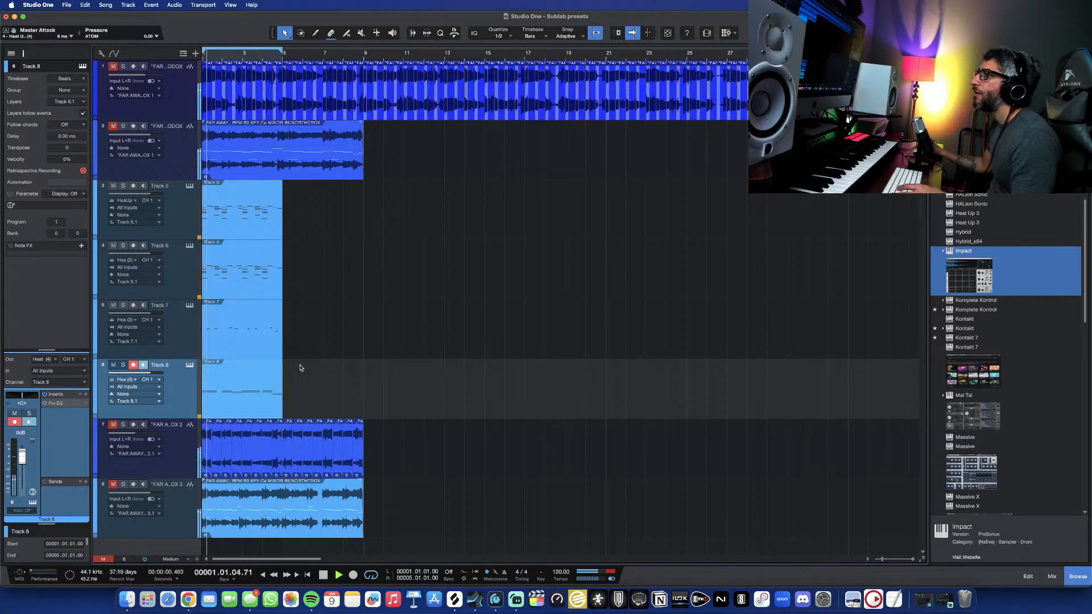
double_click(57, 403)
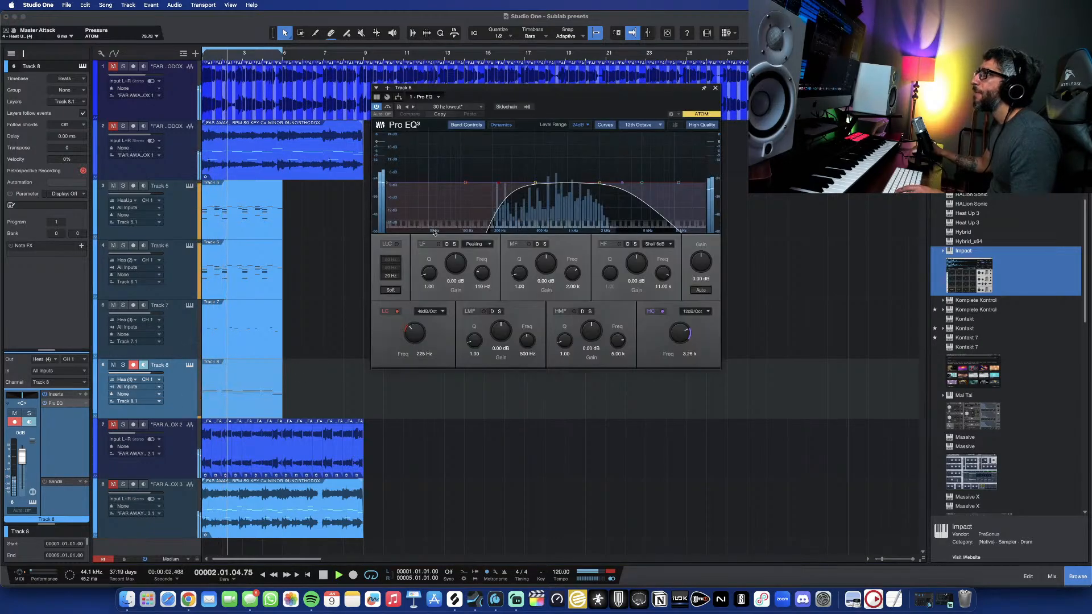
mouse_move(499, 183)
left_mouse_down()
mouse_move(445, 185)
mouse_move(479, 184)
left_mouse_up()
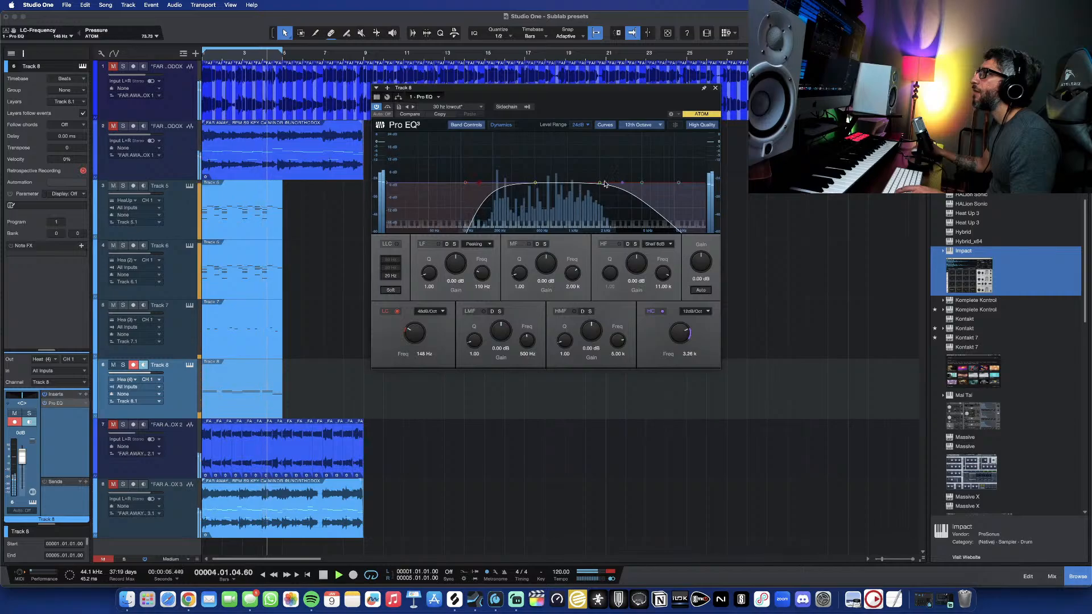
left_click_drag(622, 182, 590, 183)
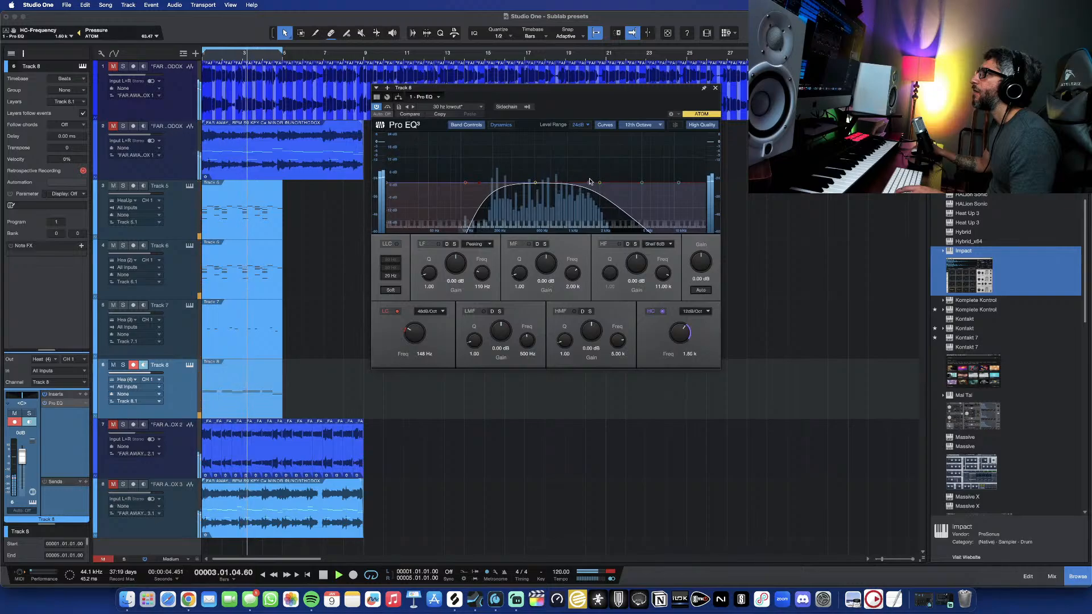
left_click_drag(479, 183, 472, 184)
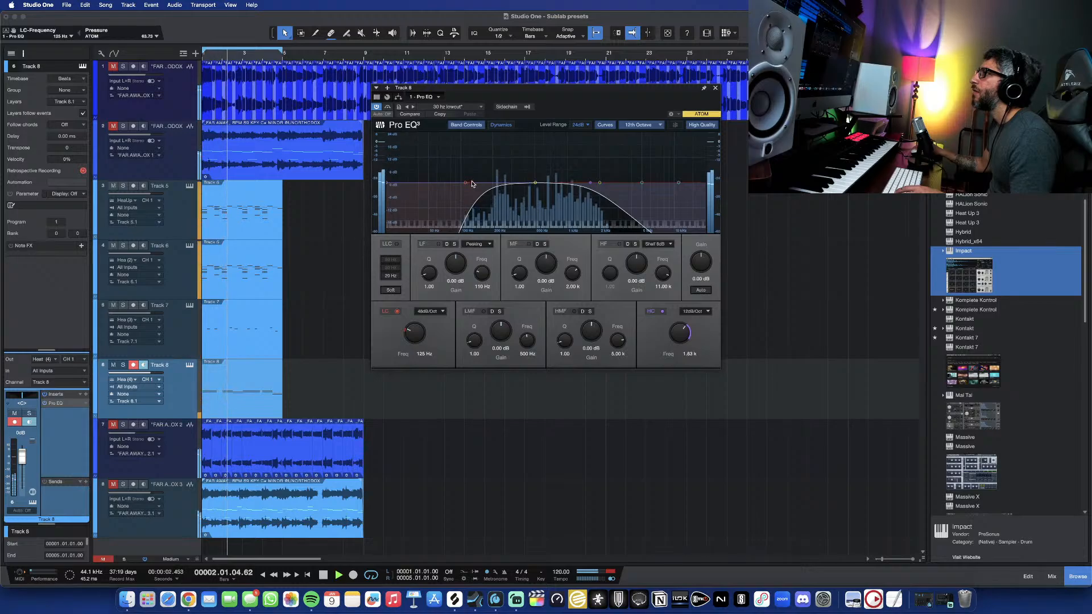
left_click(715, 90)
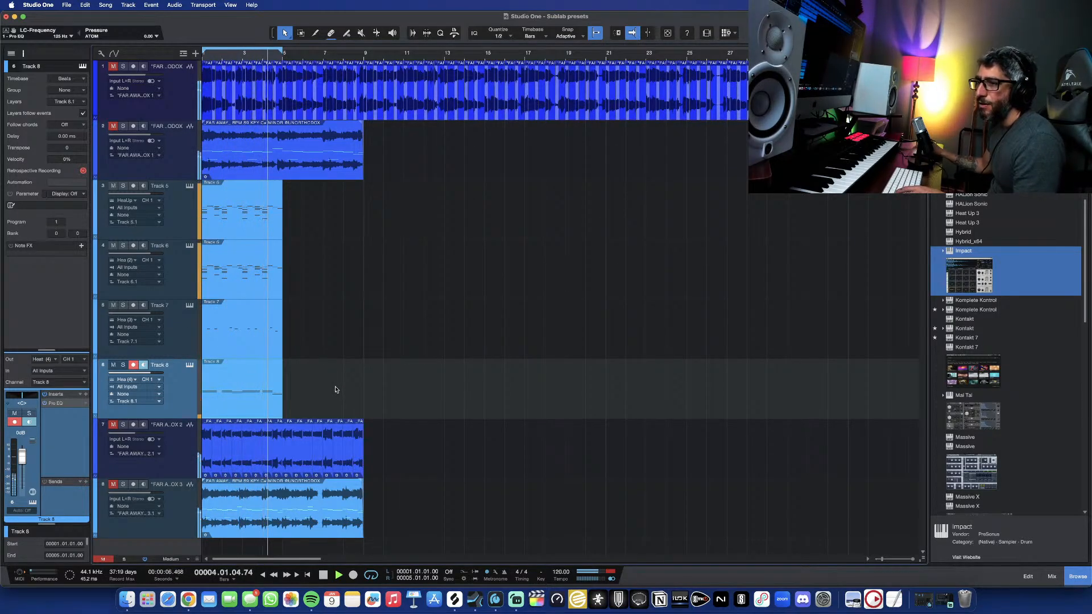
key("space")
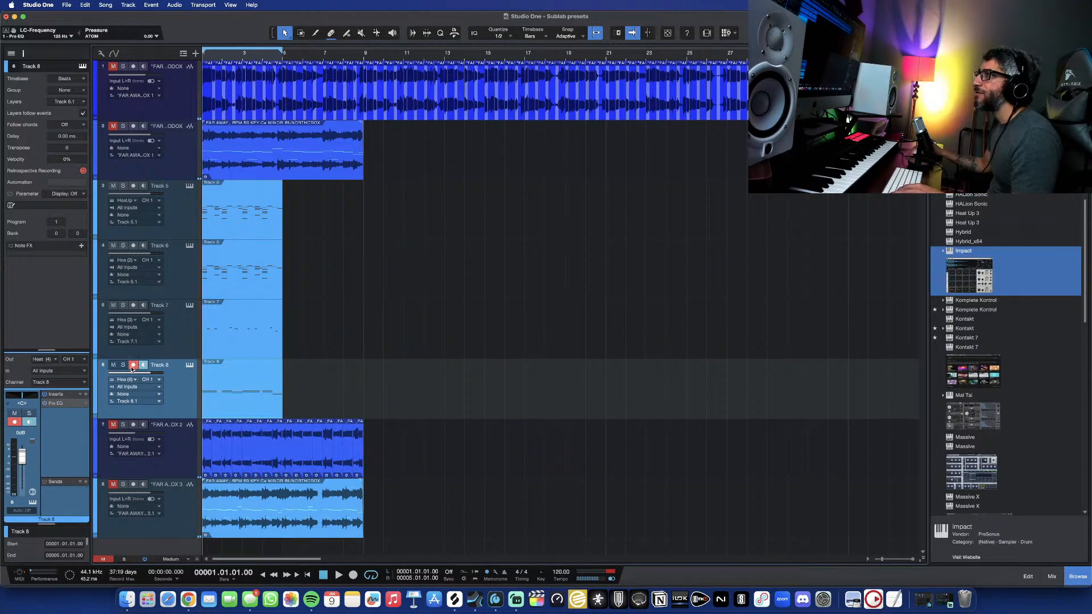
- Play the four-bar loop to hear Tracks 5 to 8 together
key("e")
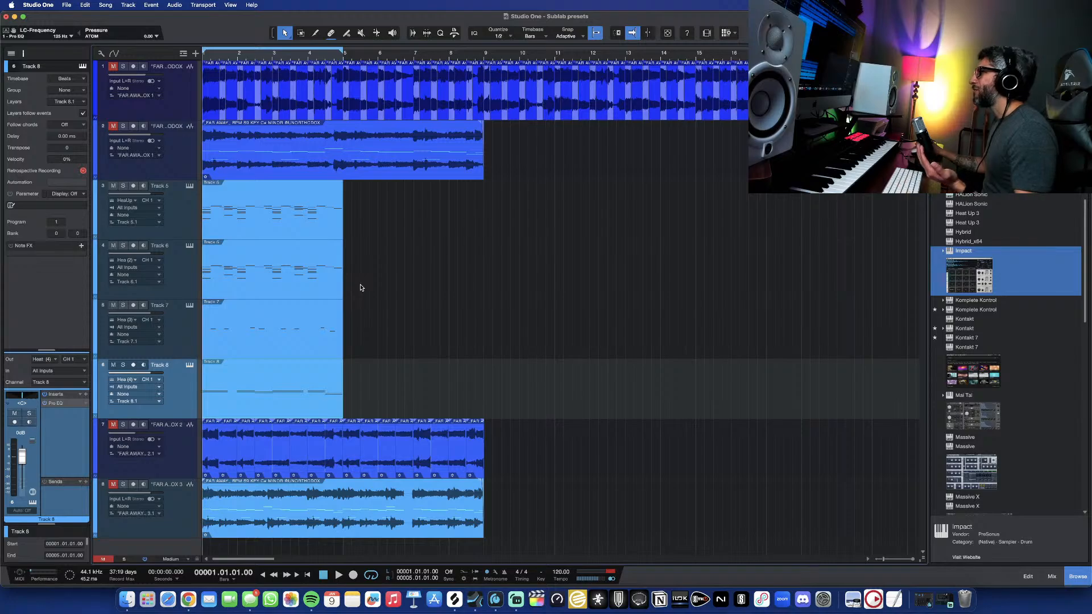
key("space")
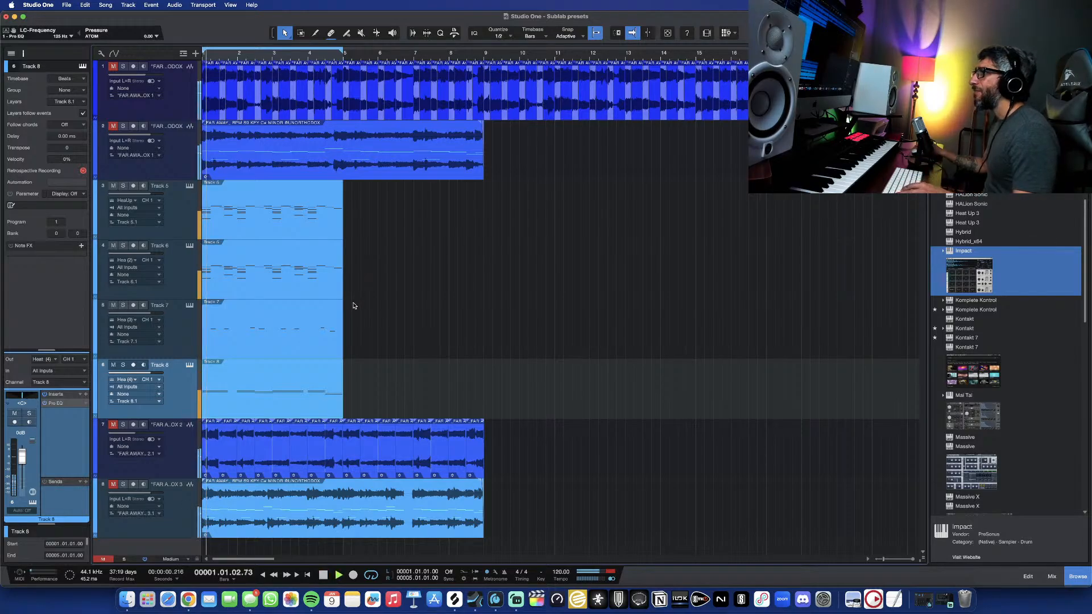
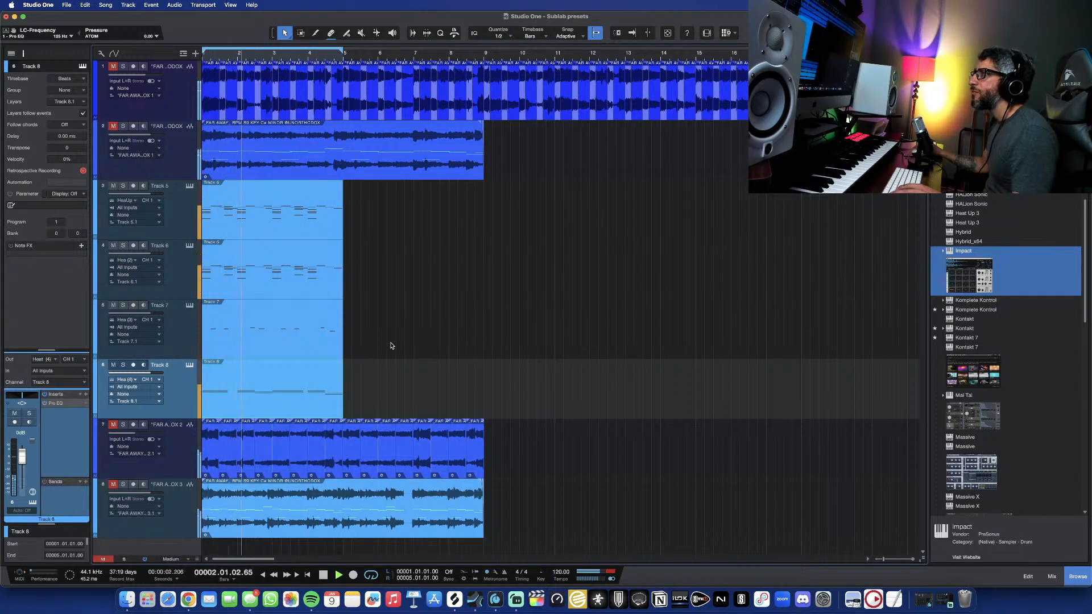
key("space")
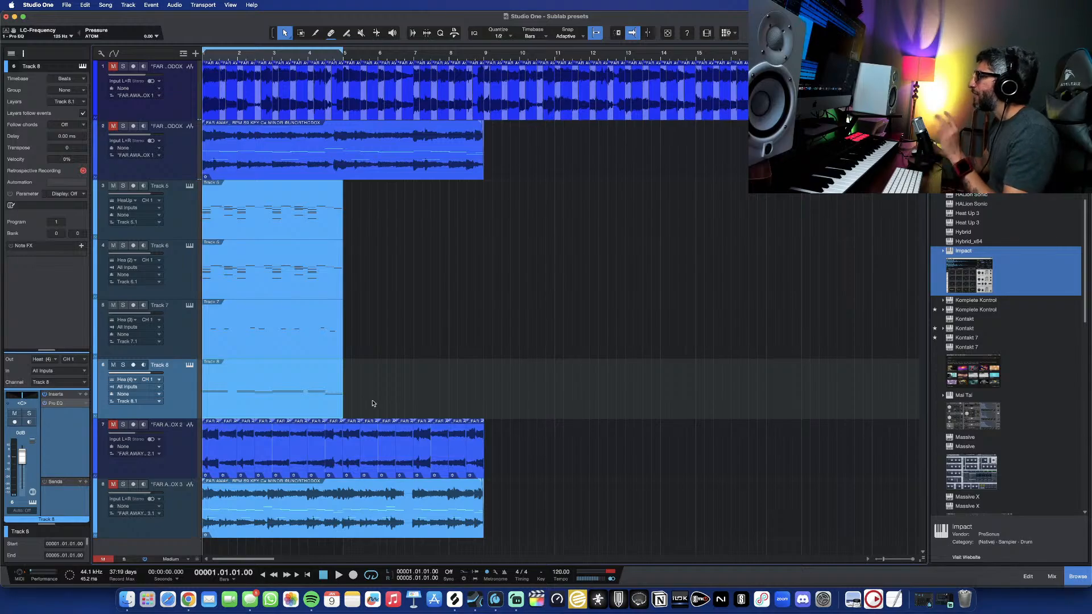
- Select the four instrument parts on Tracks 5 to 8
left_click(188, 228)
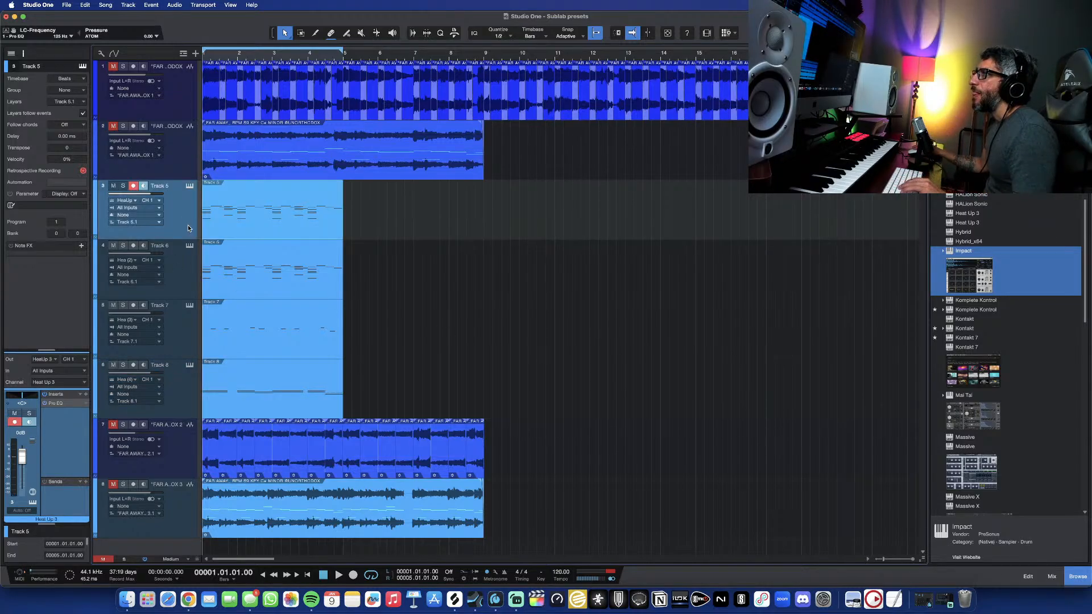
left_click(180, 394, "shift")
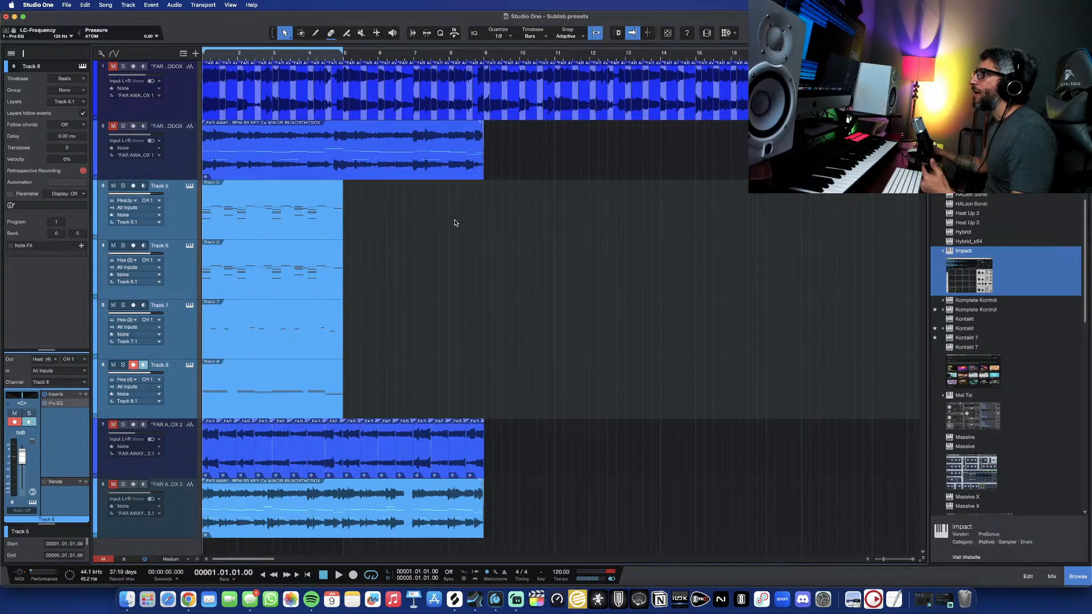
left_click_drag(464, 211, 201, 379)
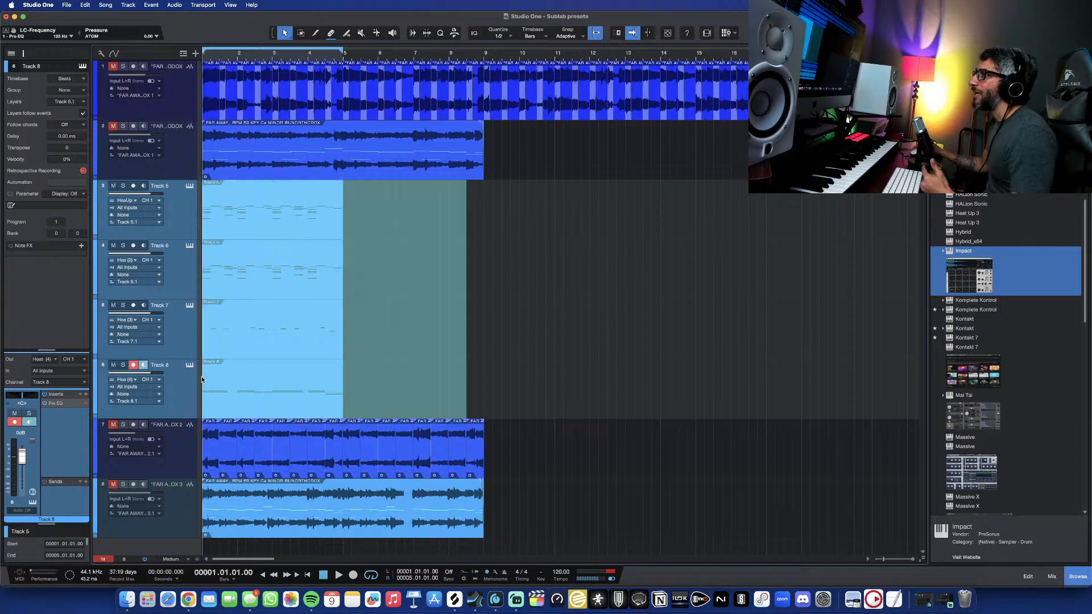
left_click(312, 219)
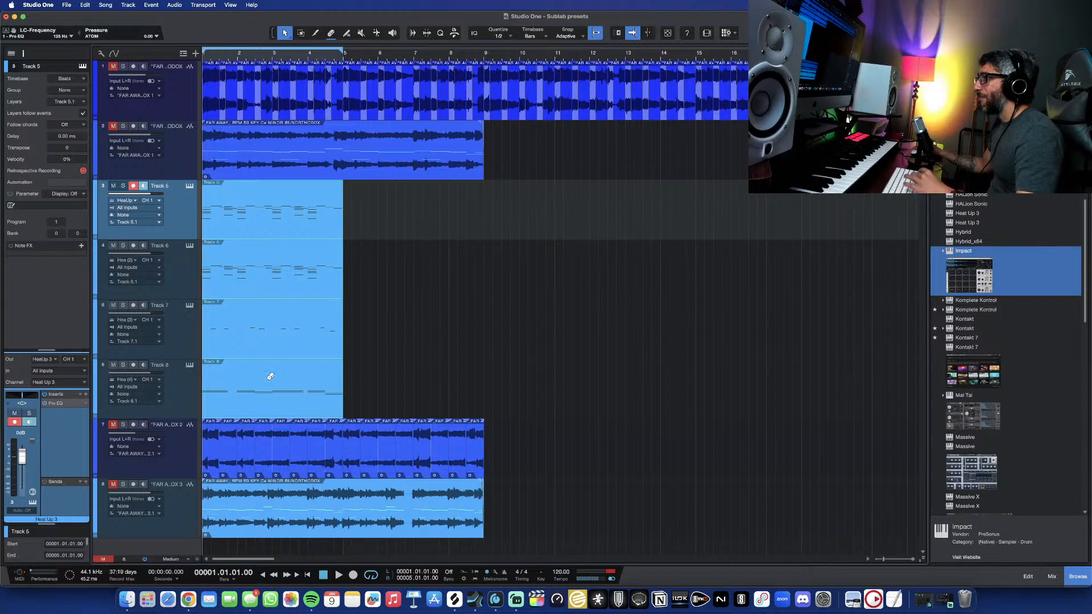
- Try bouncing the selected parts to separate audio tracks and undo the bounce
key("super+b")
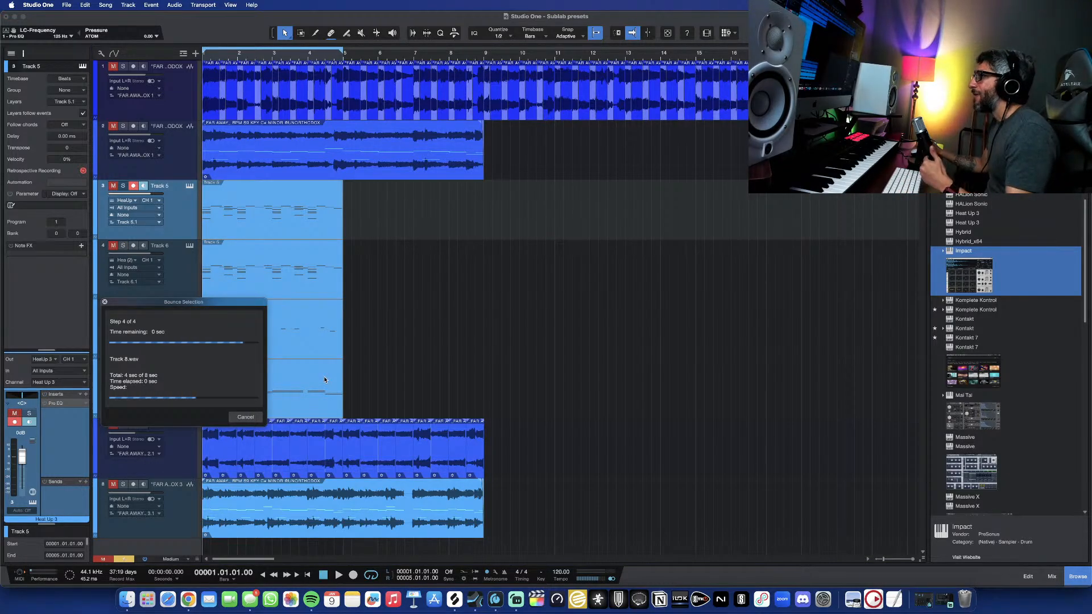
scroll(325, 380, "down", 4)
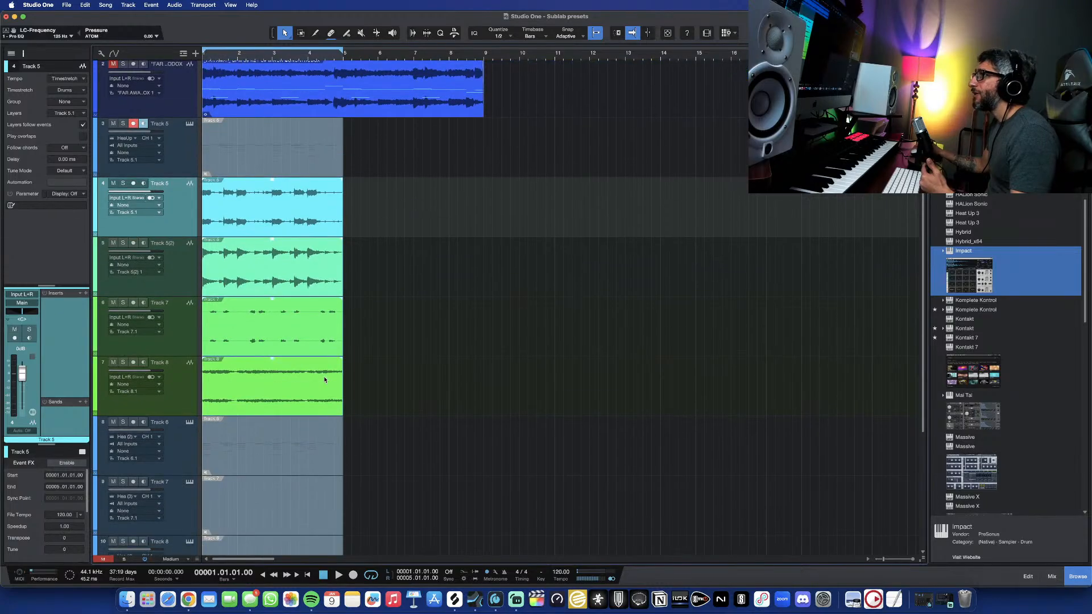
key("super+z")
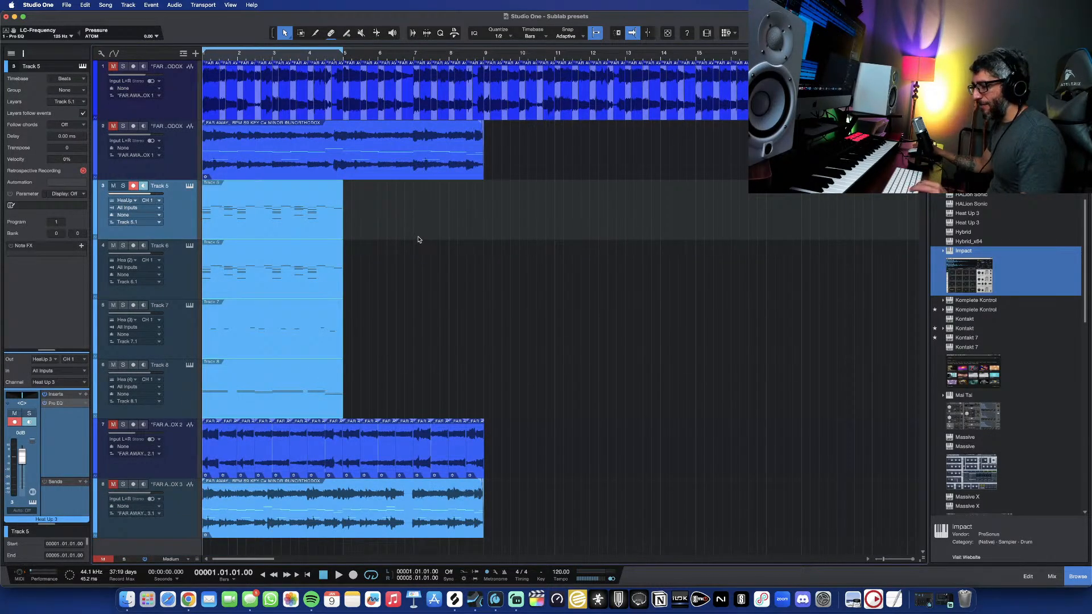
- Render the selected parts on Tracks 5 to 8 into one audio track with Mixdown Selection and play it
right_click(292, 373)
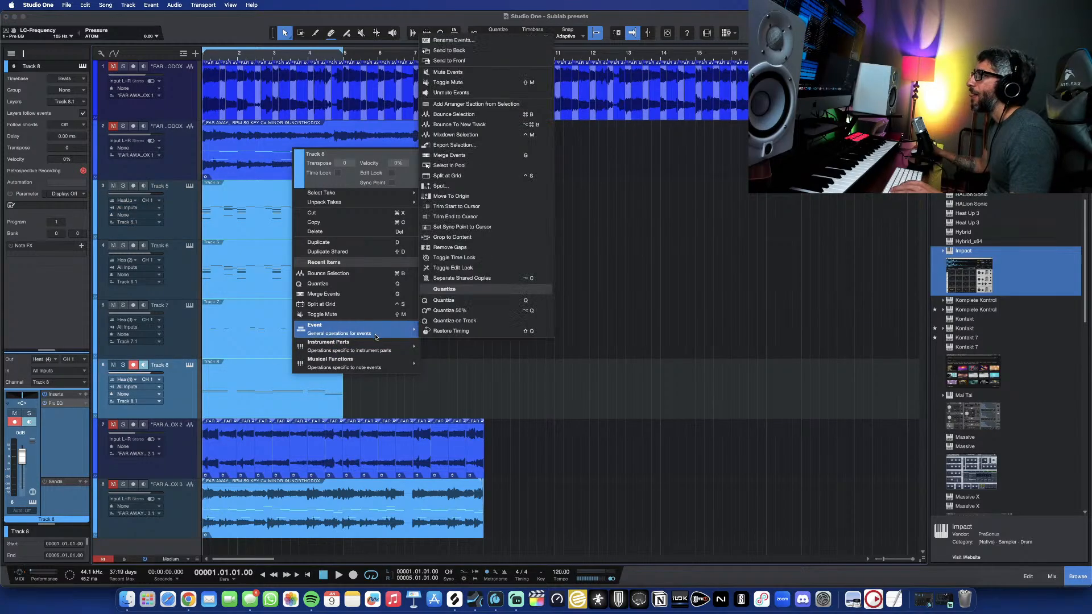
mouse_move(375, 338)
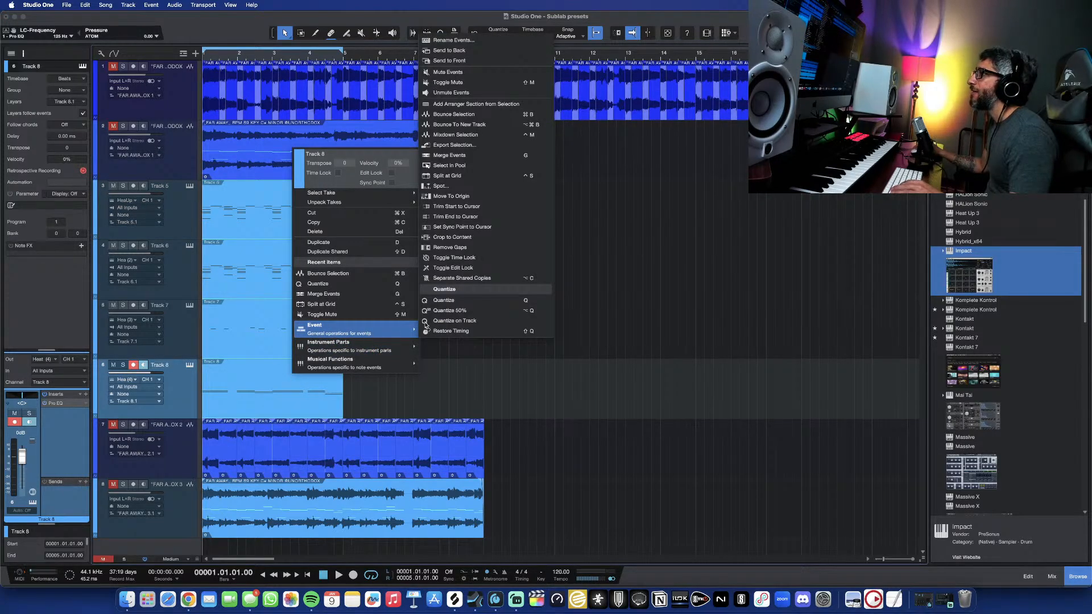
left_click(468, 137)
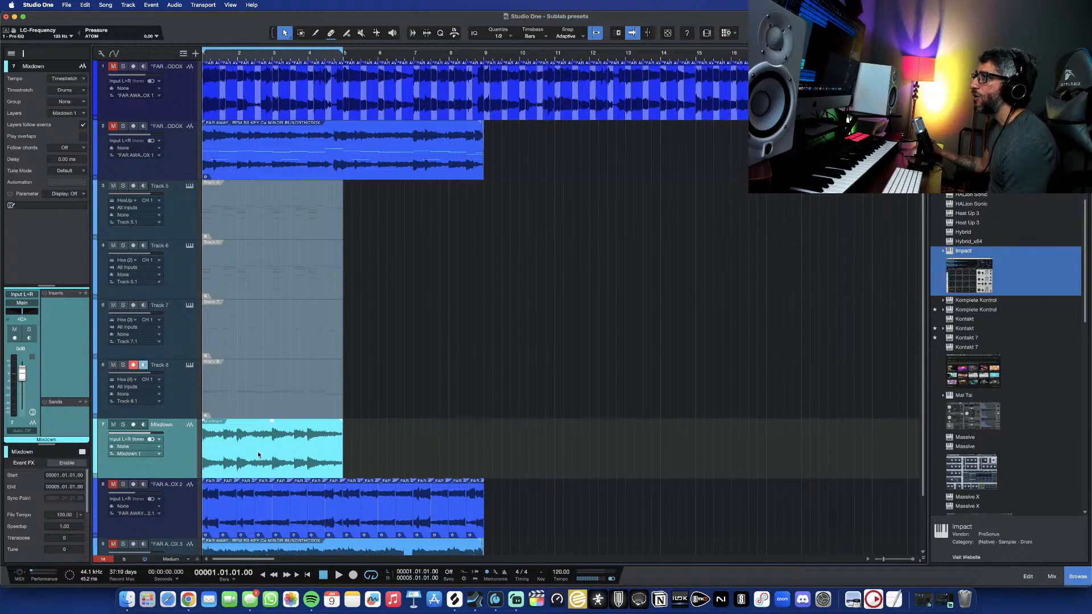
key("space")
scroll(324, 408, "down", 2)
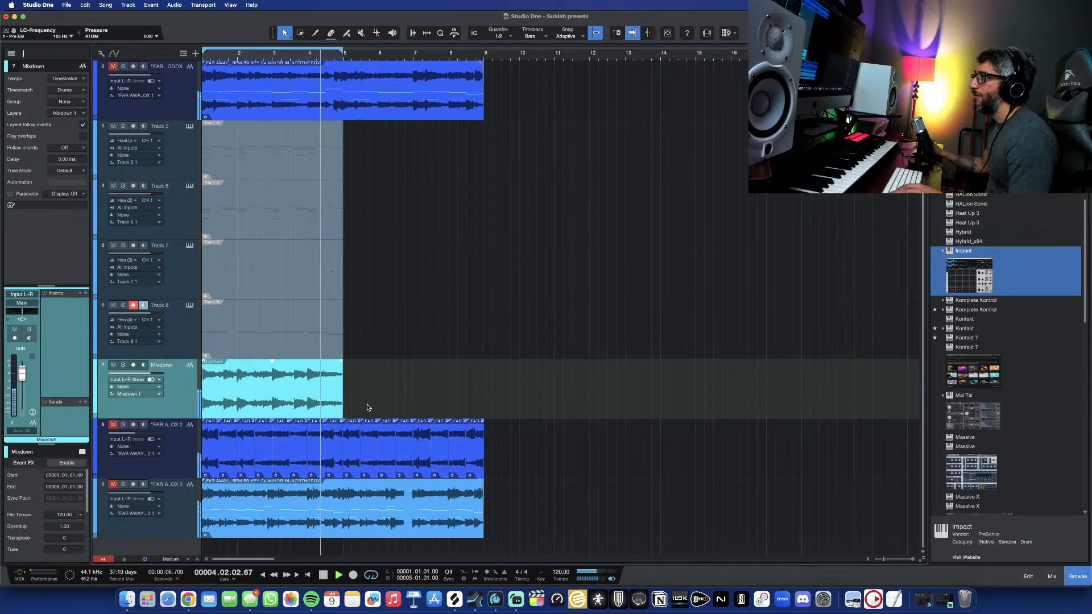
key("space")
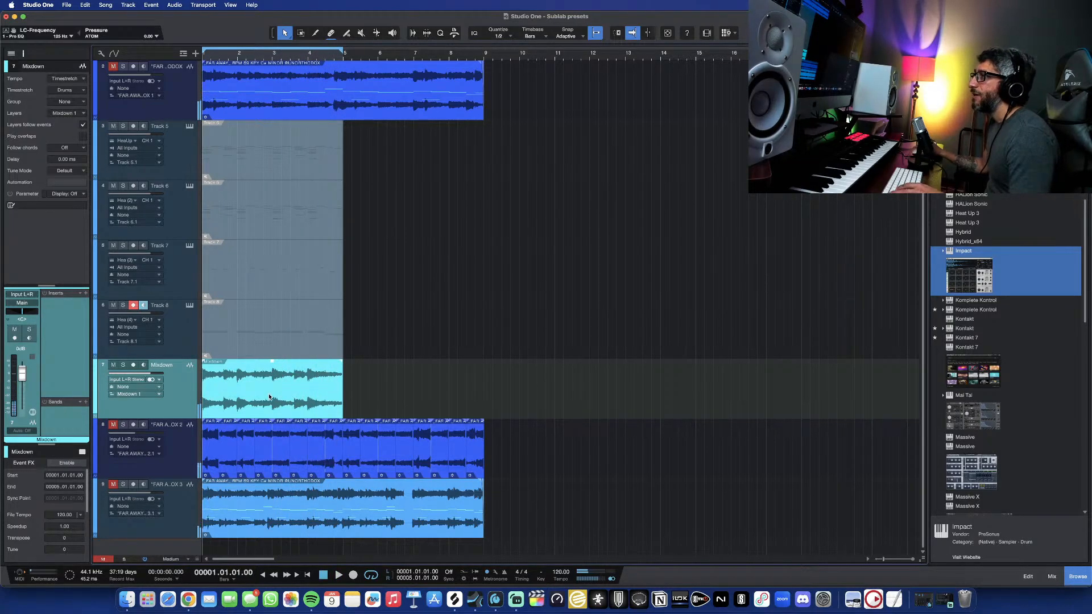
- Time-stretch the Mixdown clip to two bars, play it, duplicate it to fill bars 3 and 4 and play the result
scroll(269, 397, "up", 4)
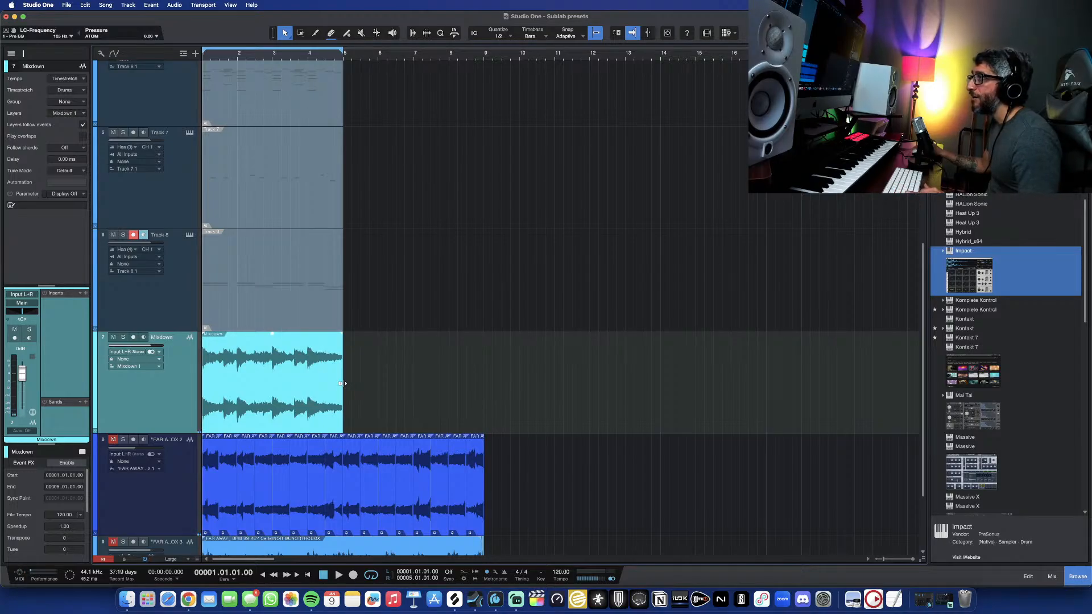
left_click_drag(340, 383, 267, 385)
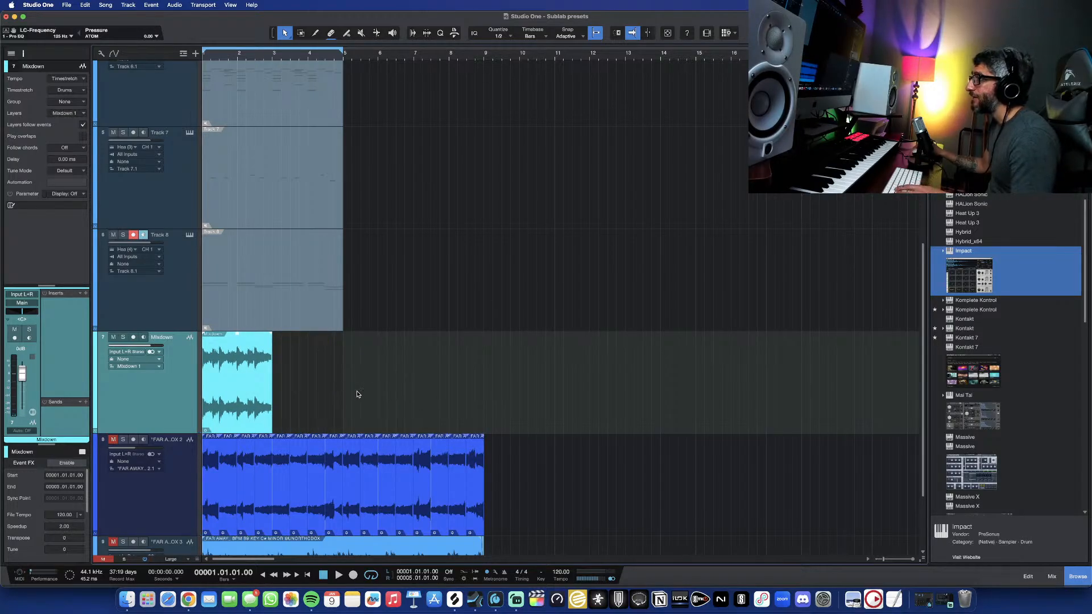
key("space")
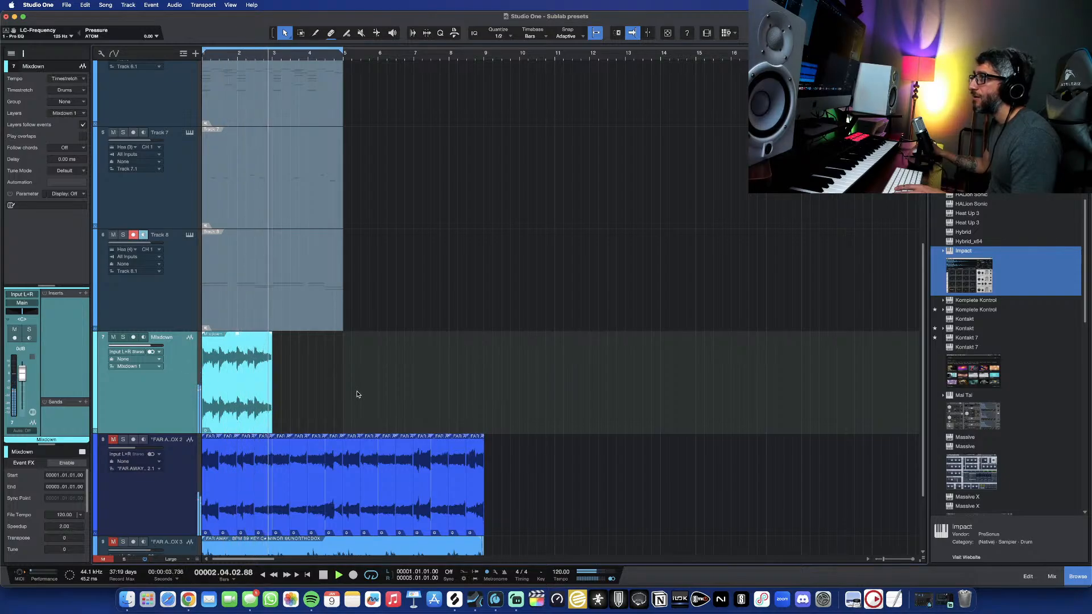
key("space")
key("d")
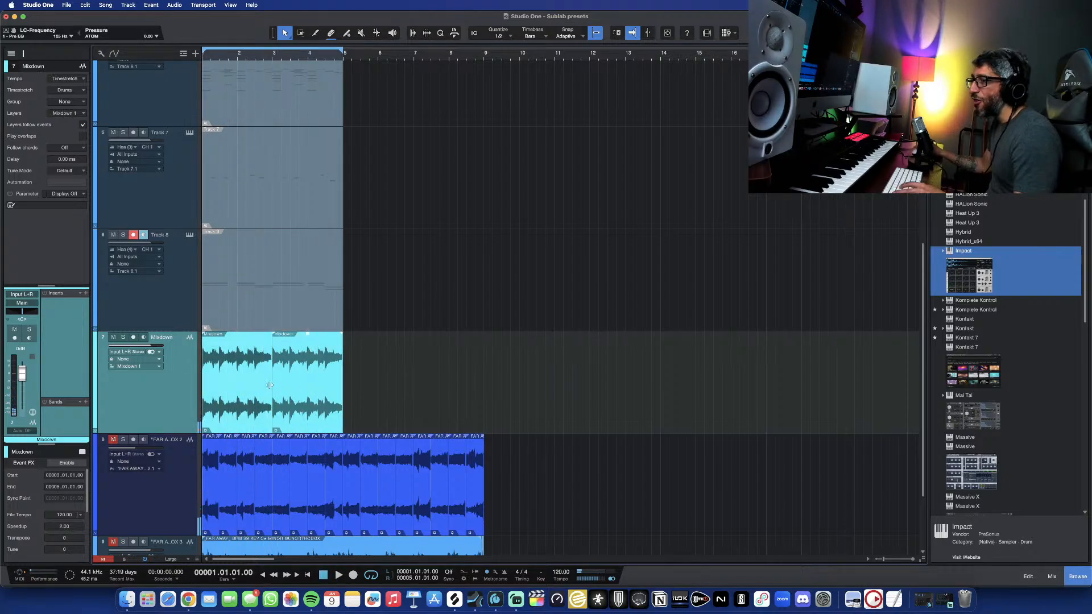
key("space")
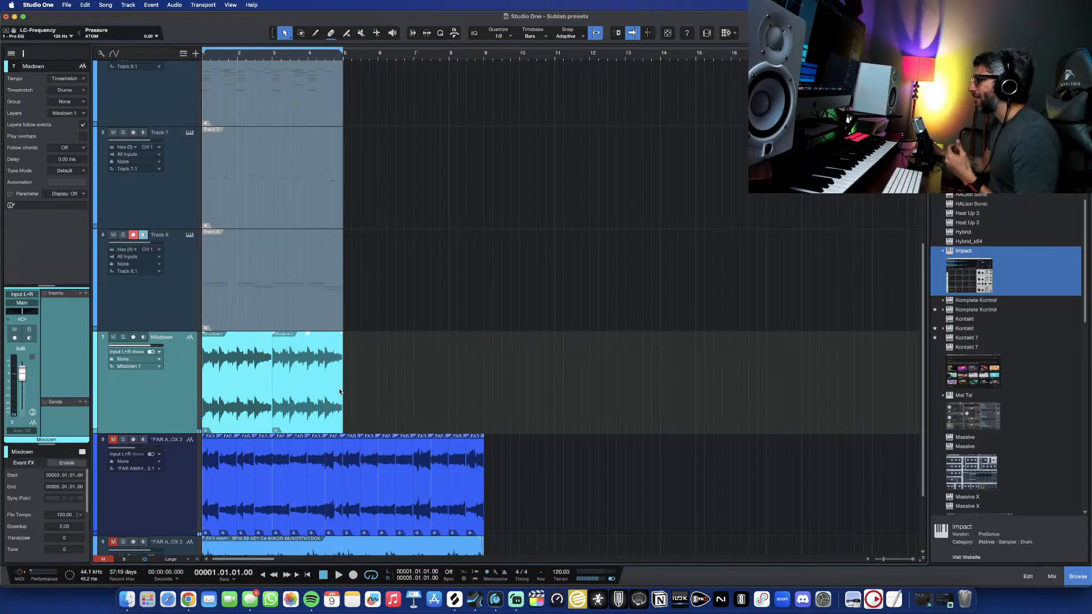
- Add an Impact instrument track, place it directly below the Mixdown track and colour it yellow
left_click_drag(984, 278, 172, 538)
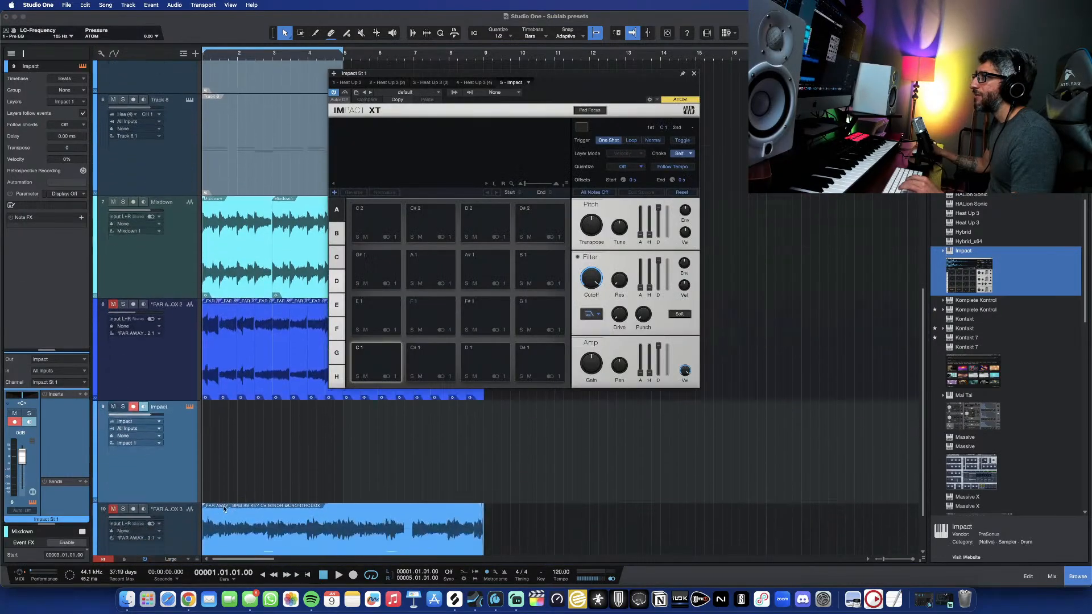
scroll(196, 450, "down", 3)
left_click_drag(184, 406, 175, 225)
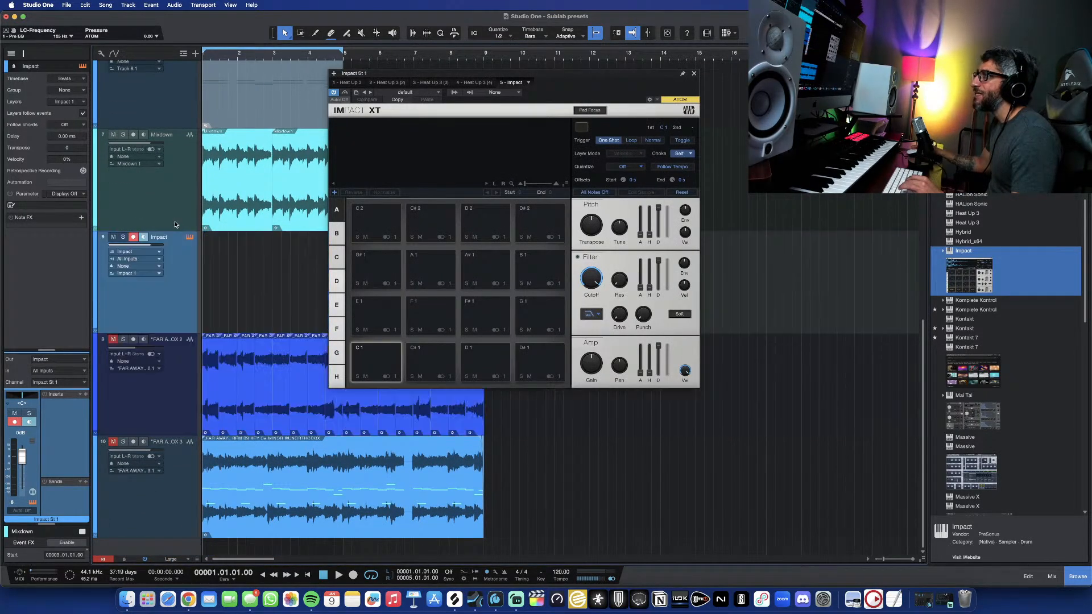
left_click(96, 290)
left_click(206, 342)
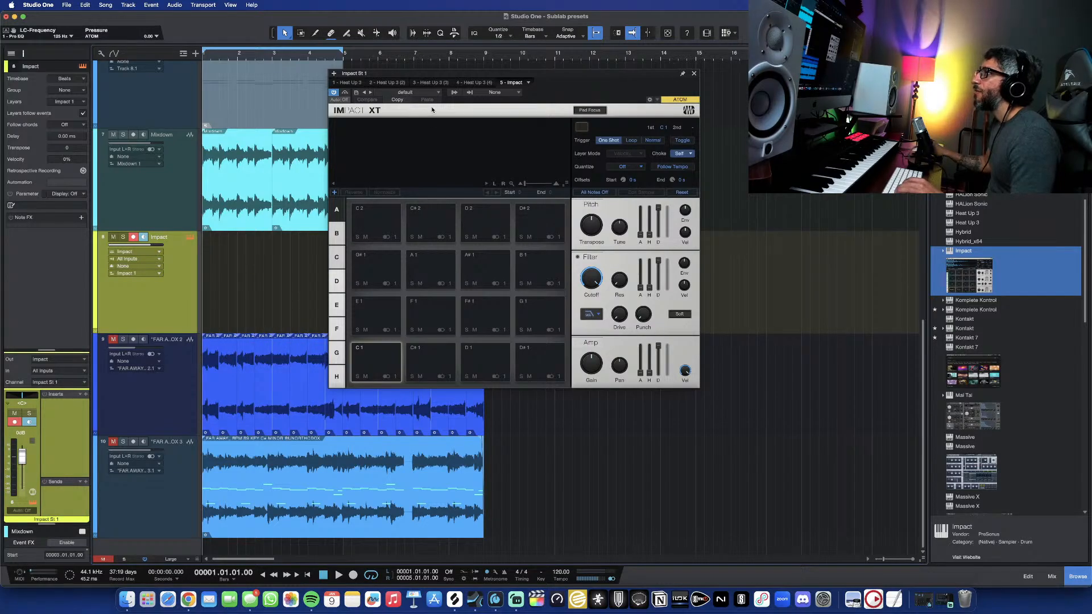
- Load the Housey Kit preset into Impact XT
left_click(420, 92)
scroll(443, 261, "down", 8)
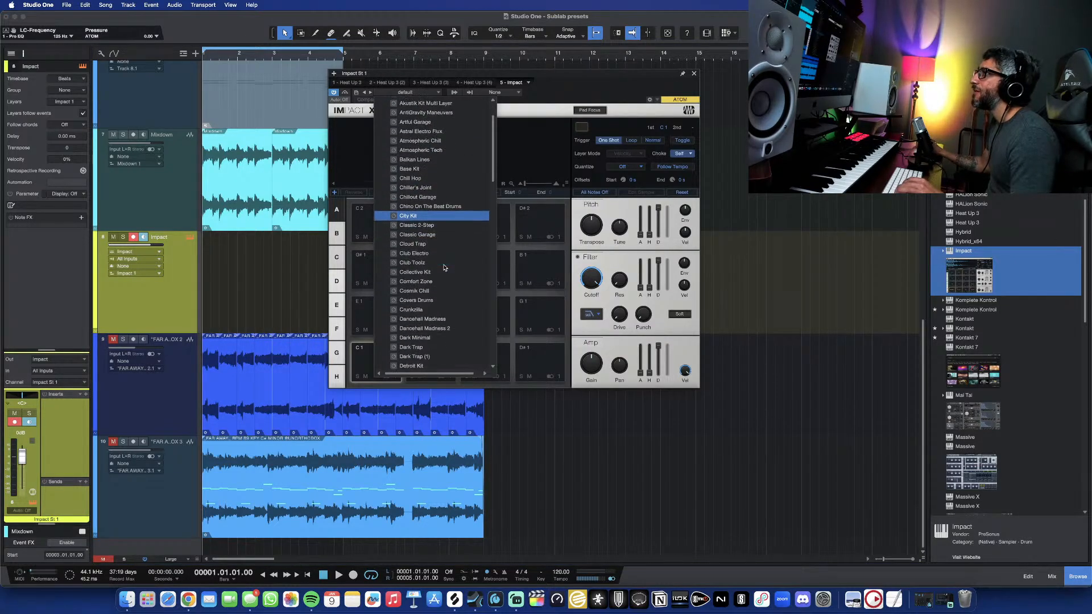
scroll(444, 268, "down", 8)
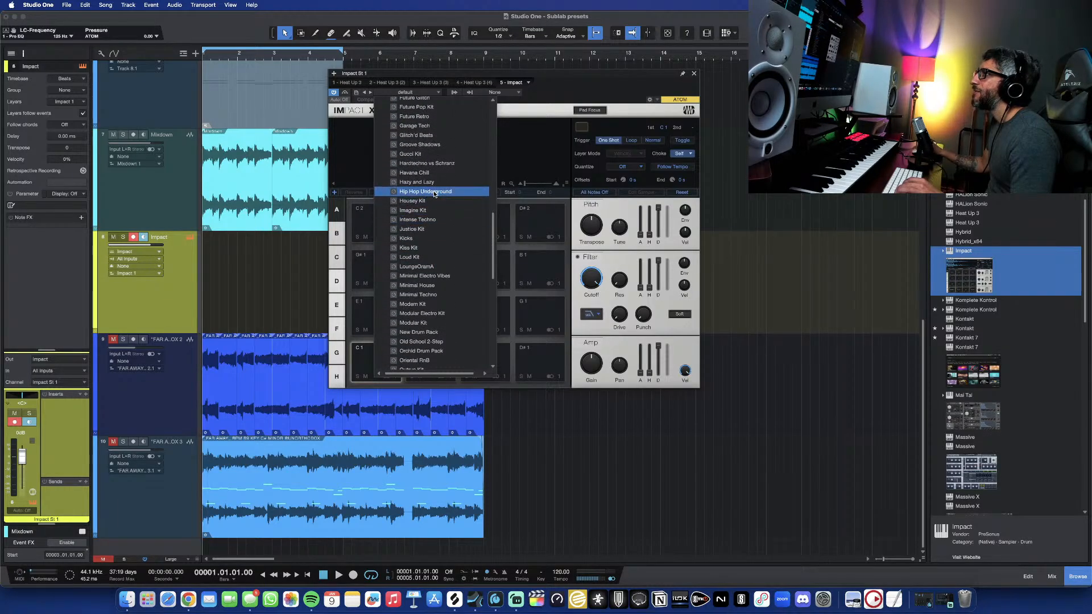
left_click(417, 202)
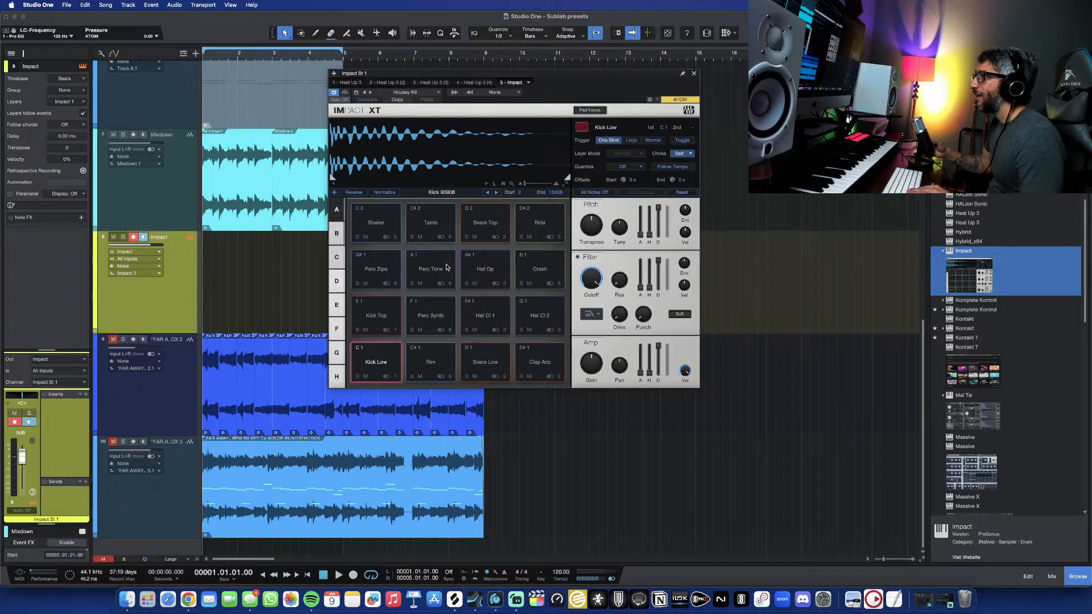
- Try duplicating the Impact track twice during playback, and remove both copies
key("space")
key("d")
key("d")
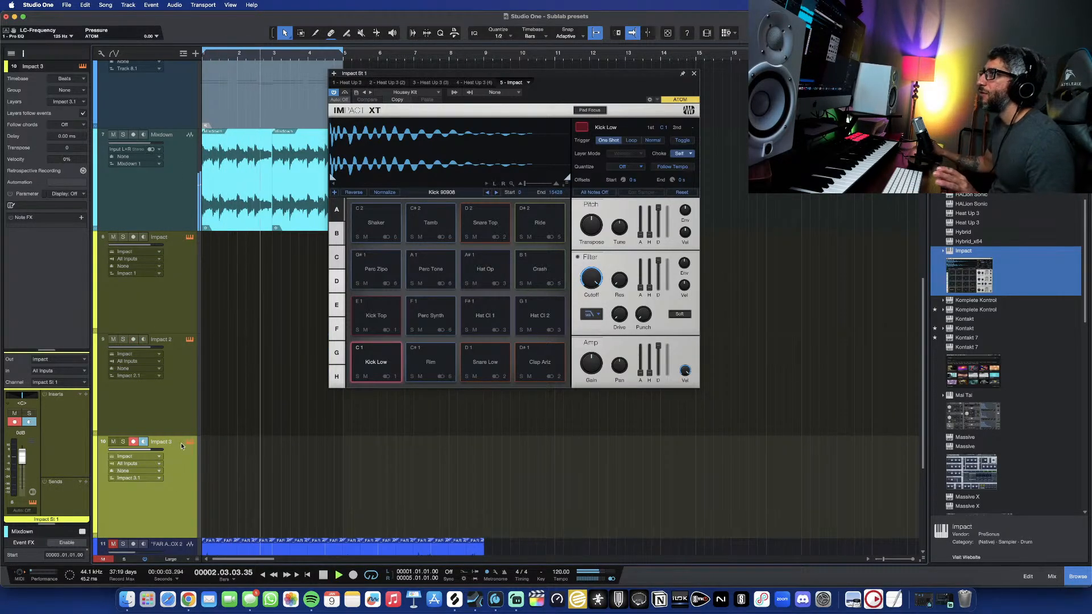
key("shift+t")
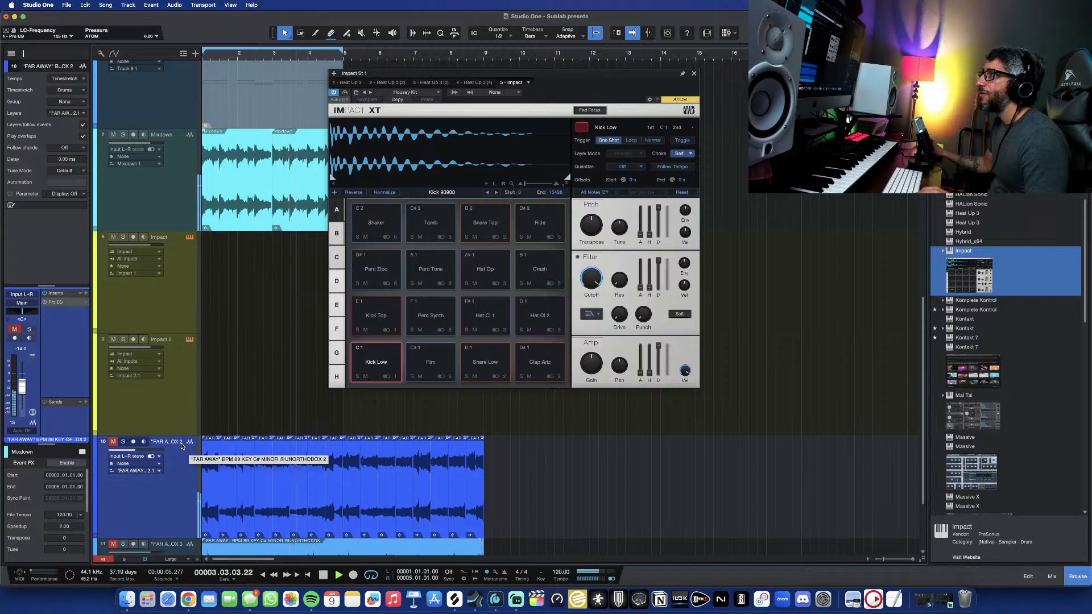
left_click(185, 374)
key("shift+t")
left_click(169, 306)
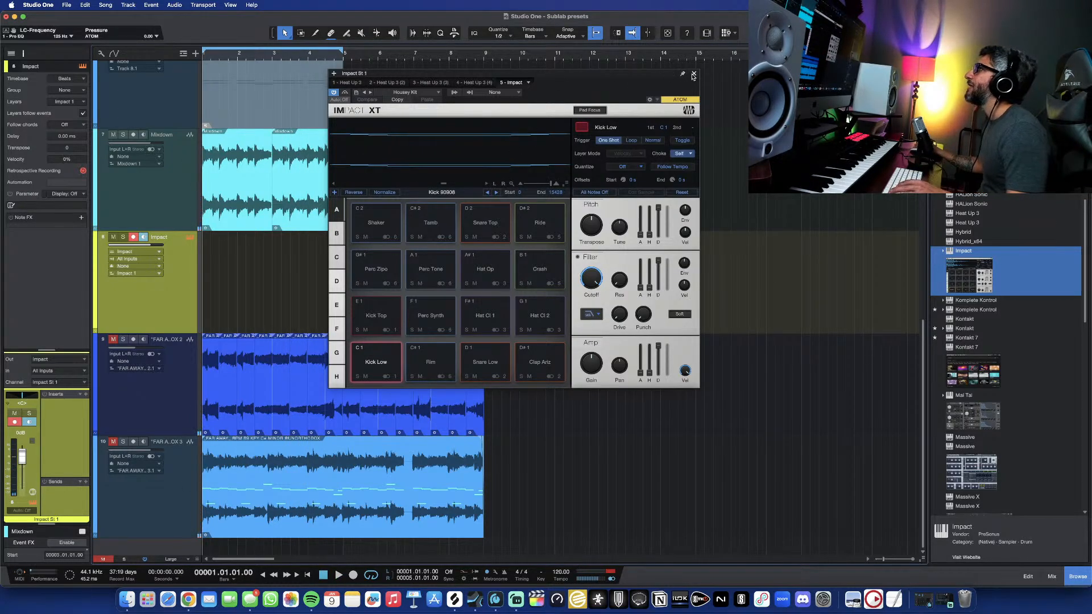
- Close the Impact XT editor, select the Mixdown track and play the arrangement from the start
left_click(694, 75)
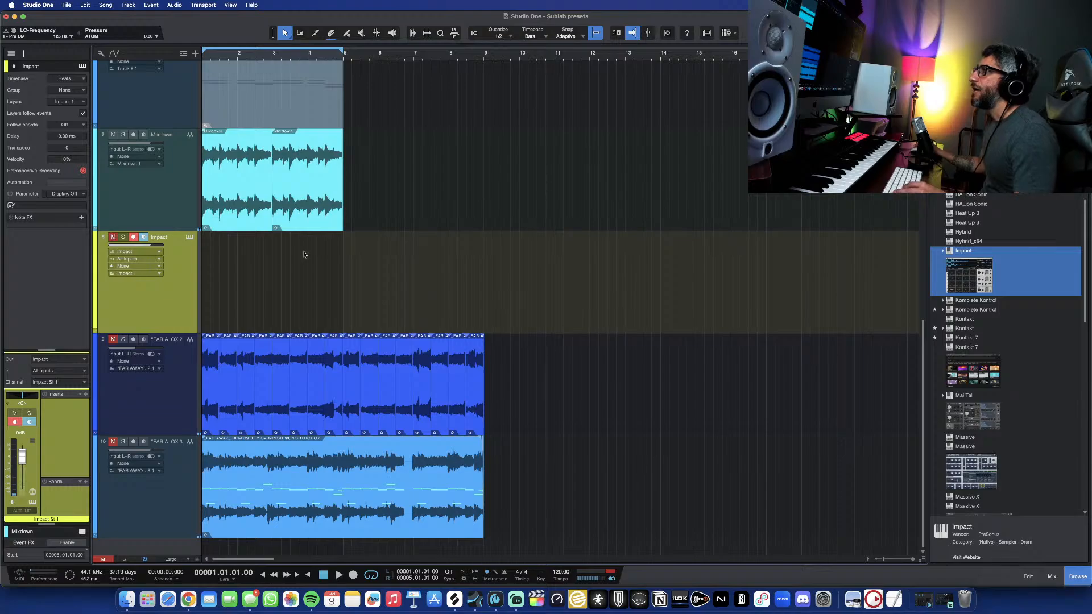
scroll(284, 238, "up", 2)
left_click(250, 205)
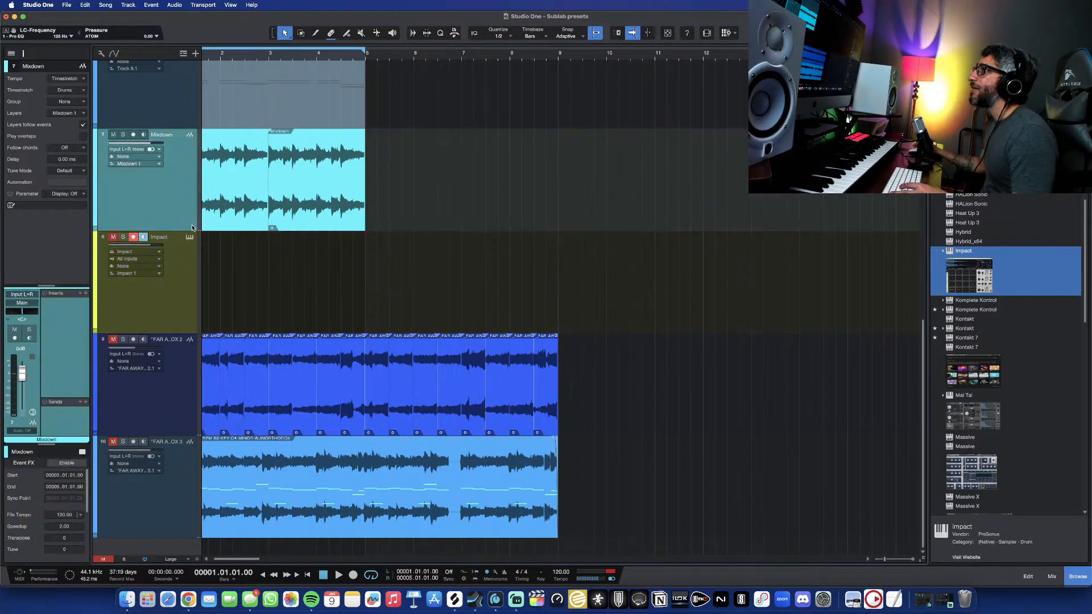
scroll(198, 261, "left", 2)
key("space")
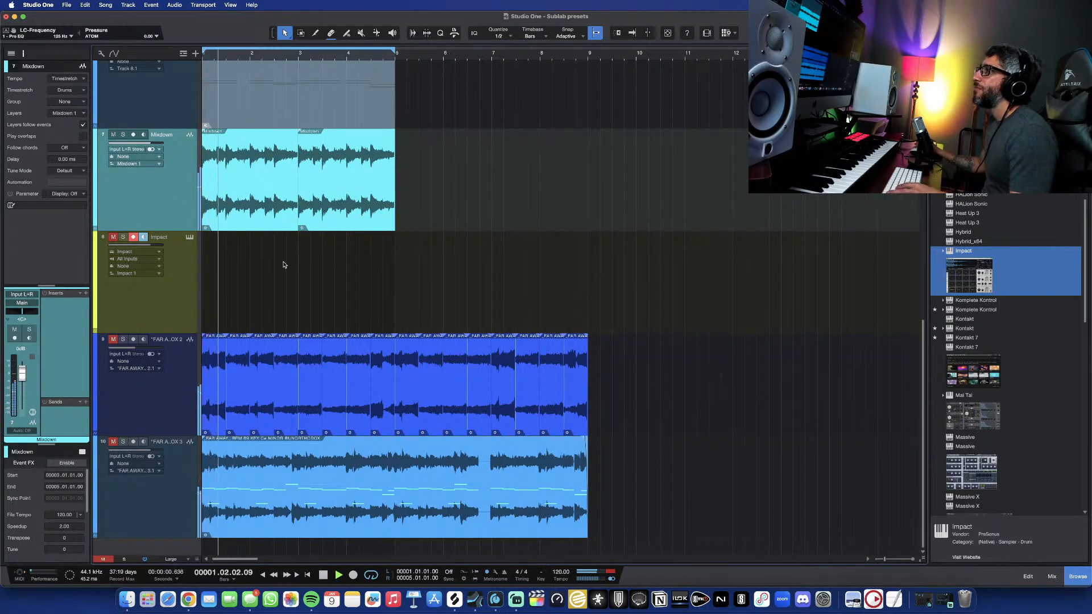
scroll(207, 287, "up", 3)
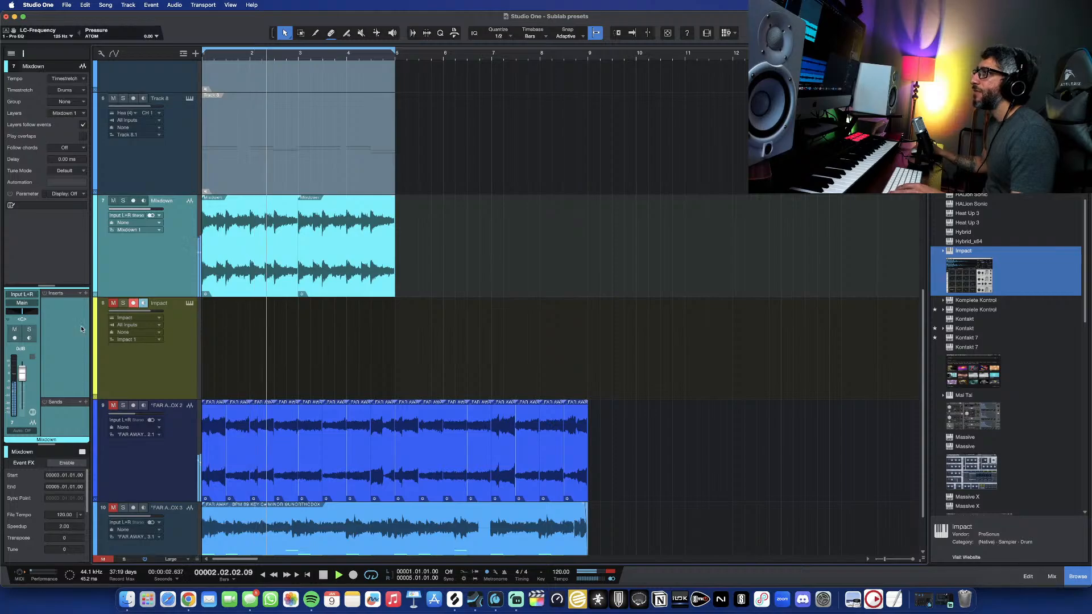
key("space")
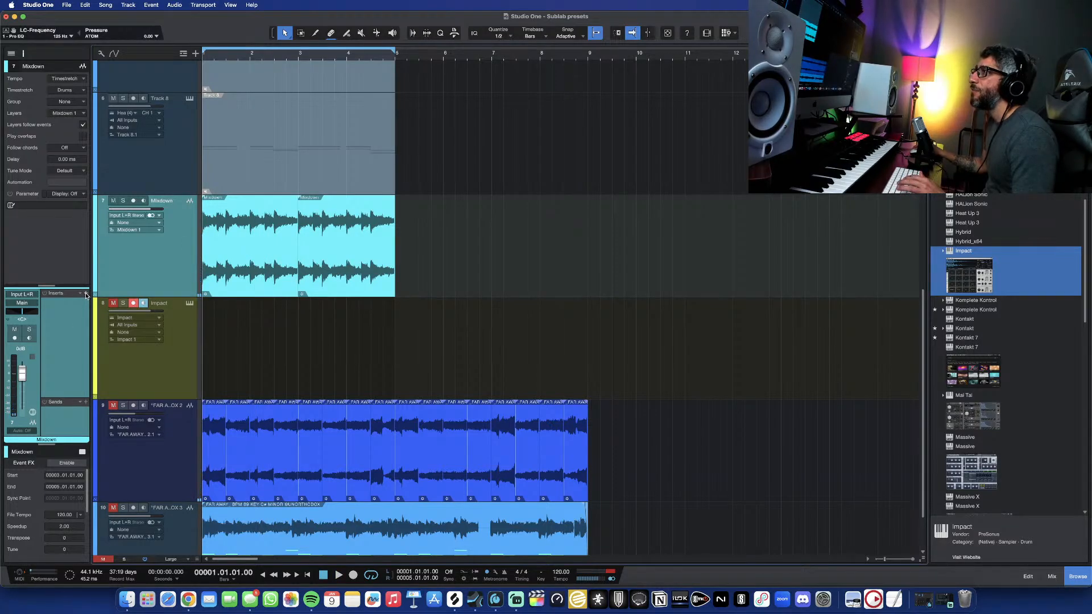
- Insert the Kickstart 2 sidechain effect on the Mixdown track
left_click(85, 294)
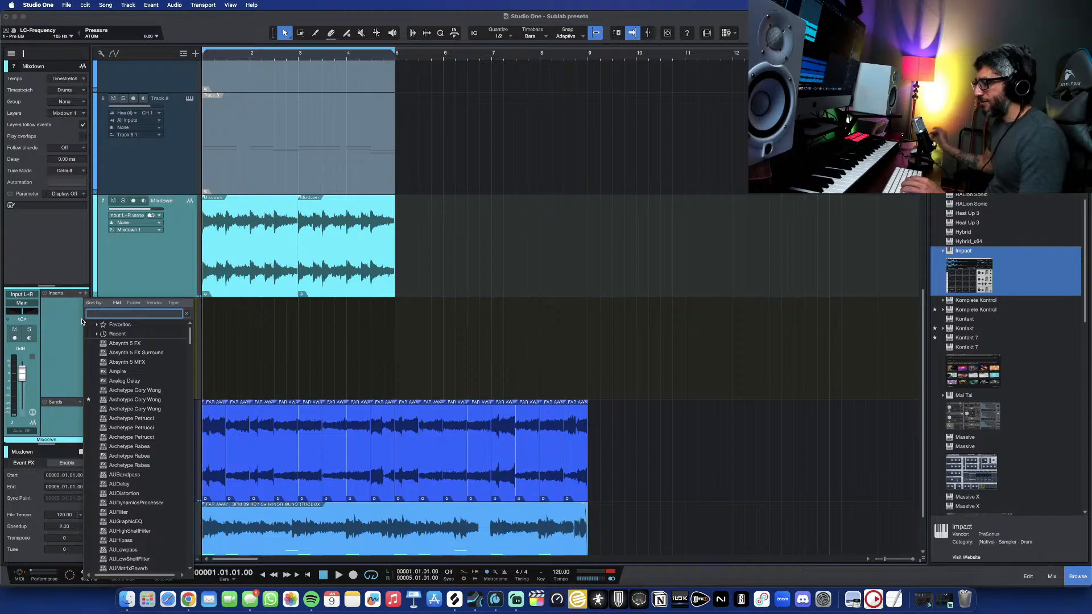
type("kick")
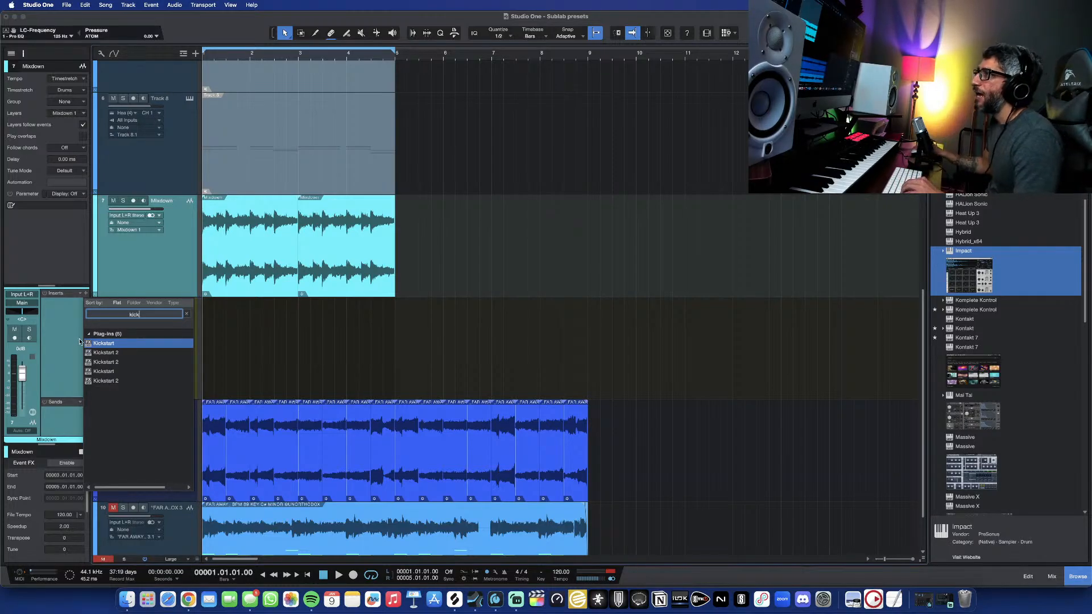
left_click(105, 362)
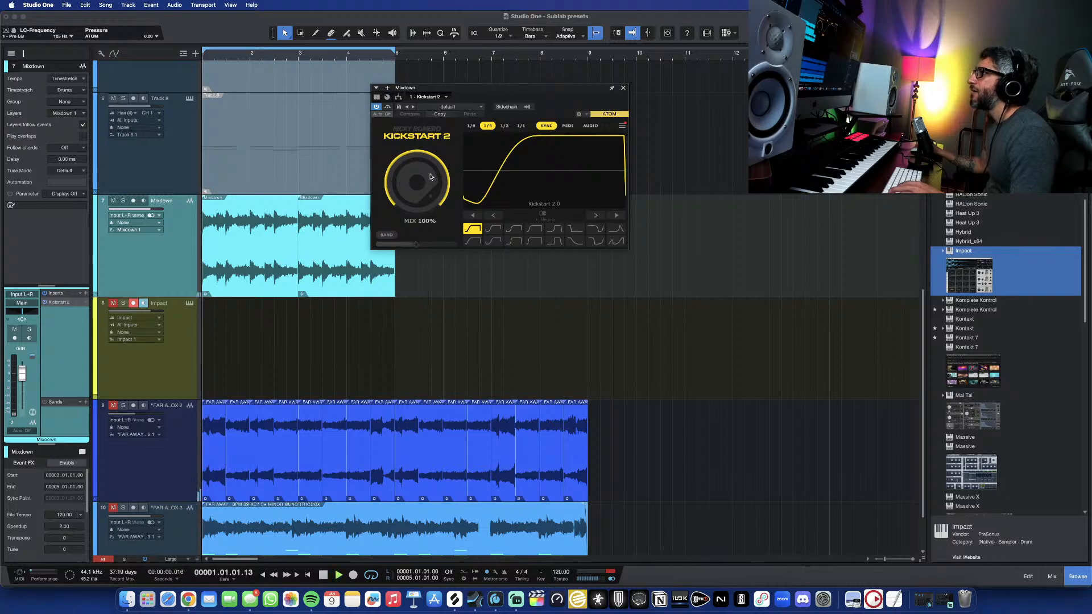
- Try Kickstart 2 during playback at 56% mix with 1/8 and 1/4 lengths, and raise the mix to 82%
left_click_drag(430, 177, 412, 220)
left_click(471, 126)
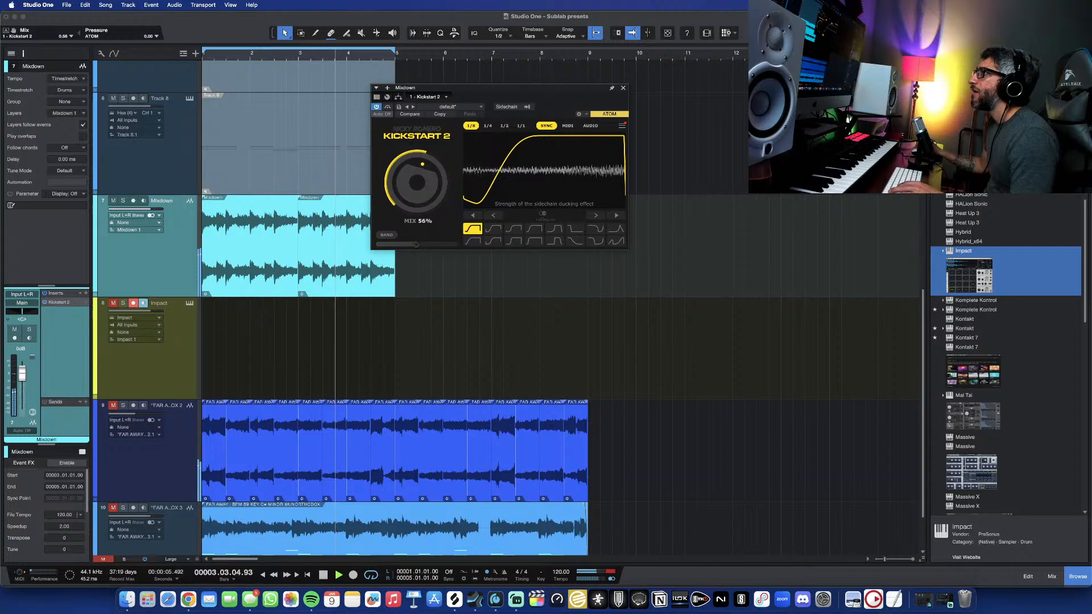
left_click(487, 126)
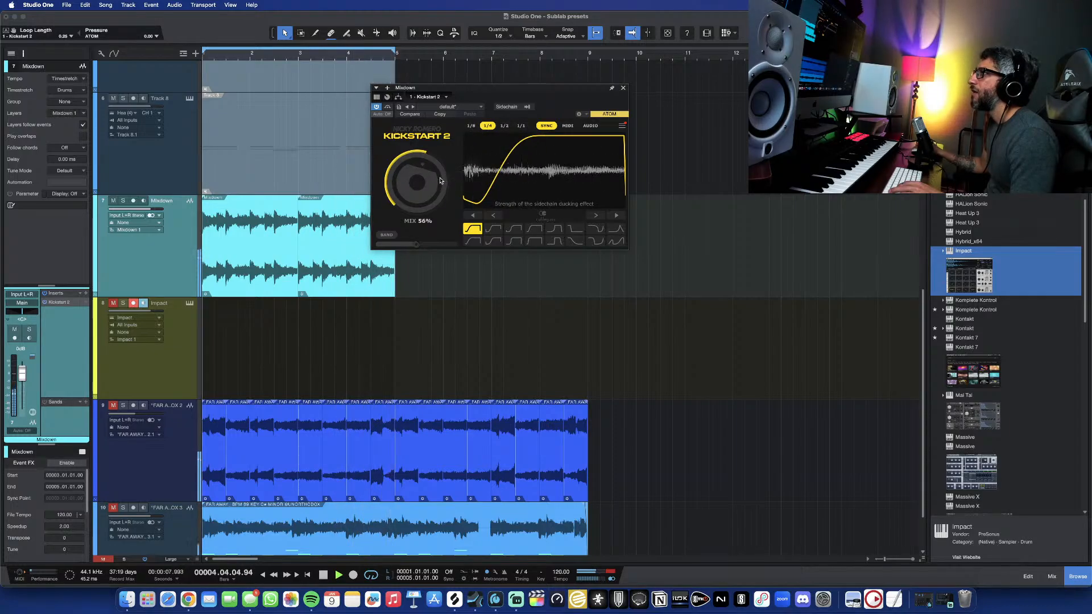
mouse_move(420, 199)
left_mouse_down()
mouse_move(421, 173)
mouse_move(420, 183)
left_mouse_up()
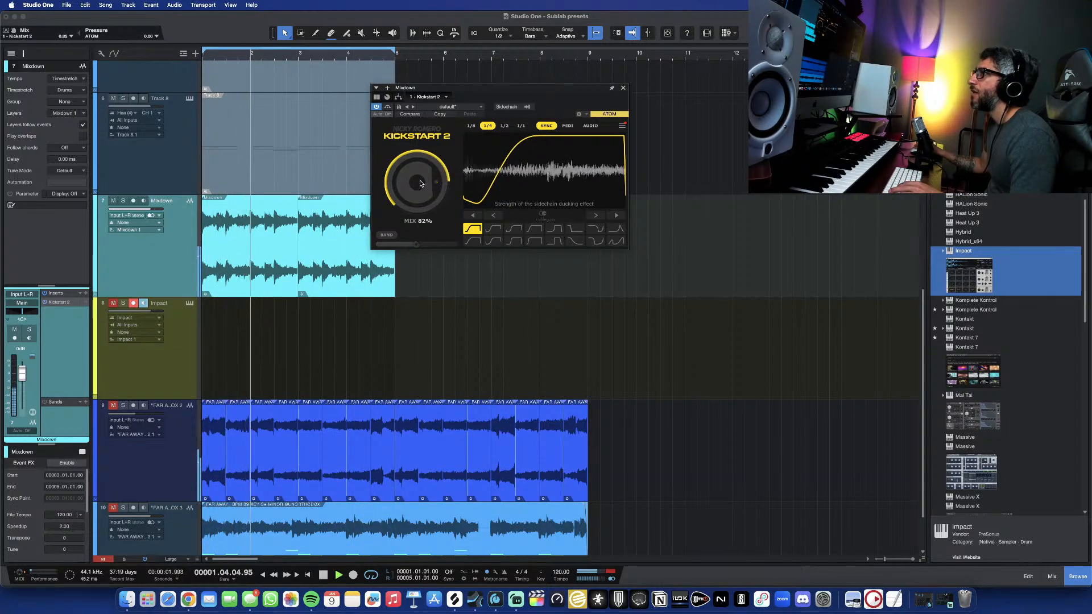
- Try the 1/2 length with 100% mix and the 1/8 length in Kickstart 2, and return to 1/4
left_click(500, 127)
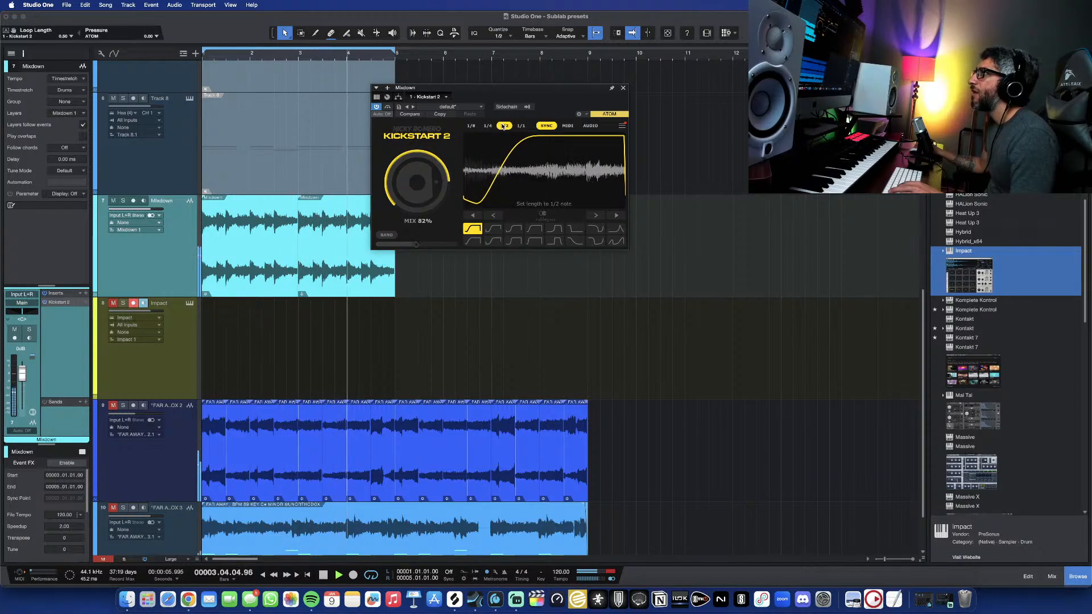
left_click_drag(401, 185, 405, 182)
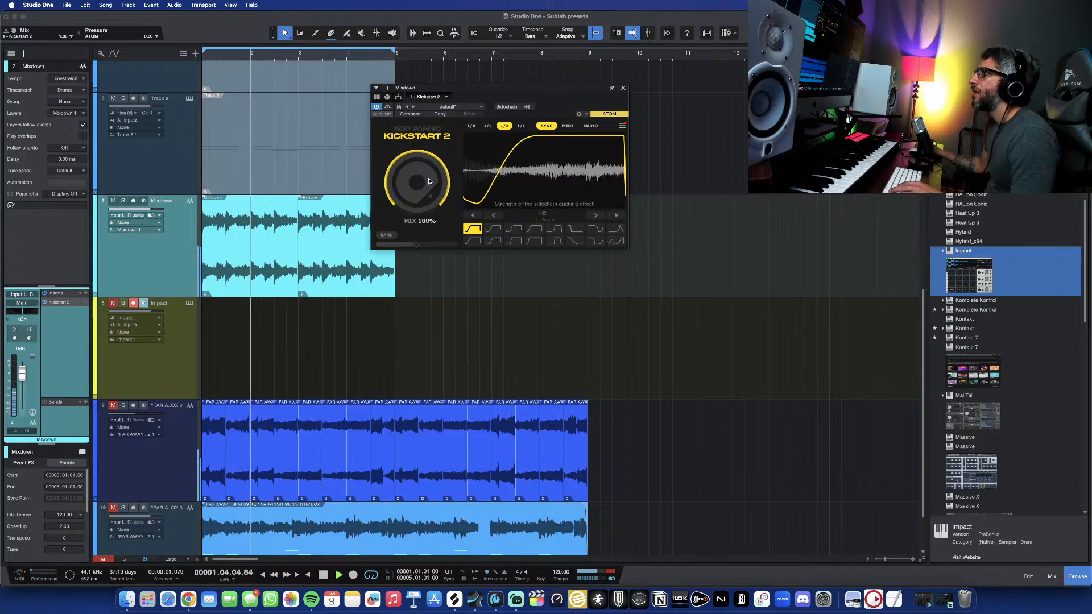
left_click(471, 126)
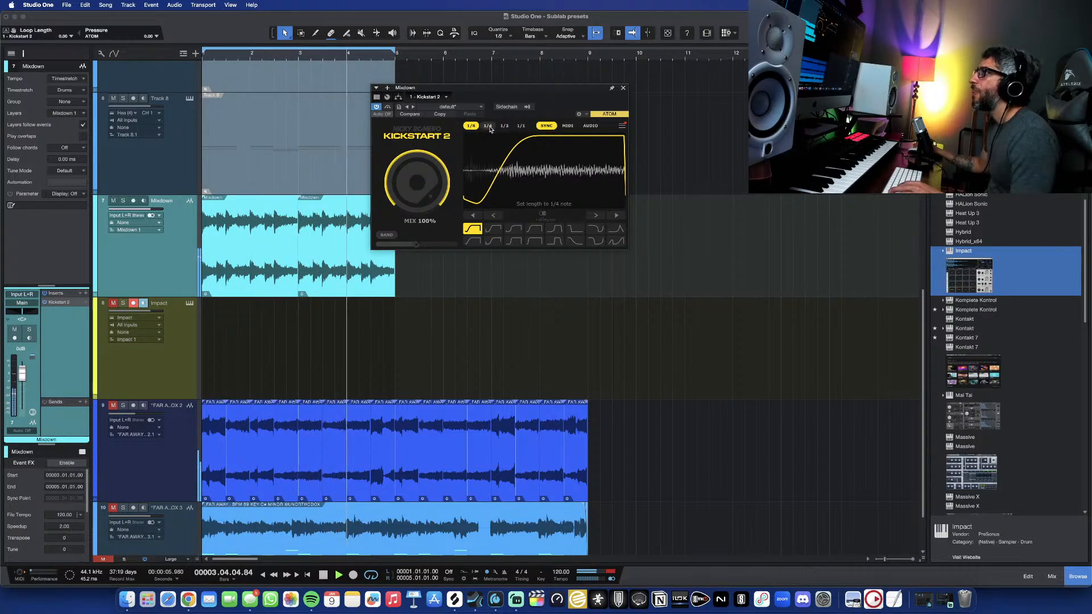
left_click(487, 126)
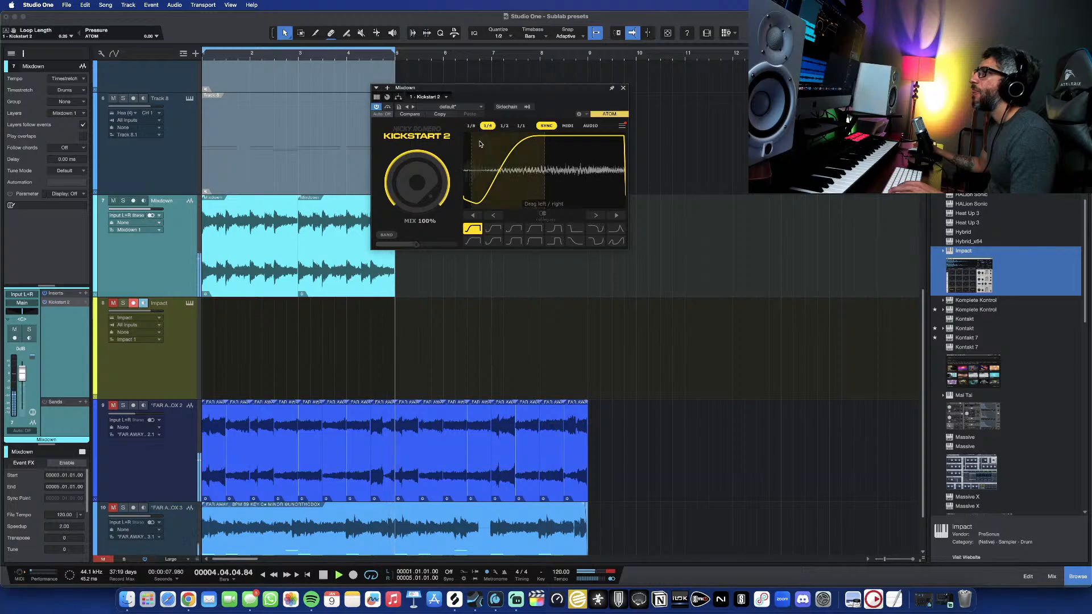
- Set the Kickstart 2 mix to 76%, lower its band frequency and enable band-limited ducking
left_click_drag(418, 177, 418, 191)
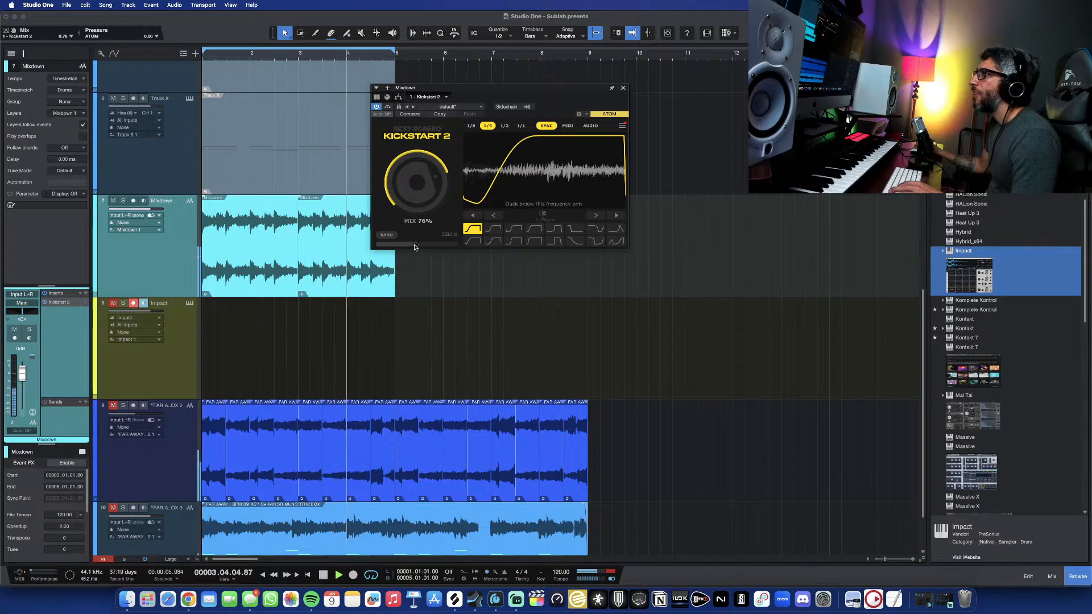
left_click_drag(415, 245, 393, 245)
left_click(387, 235)
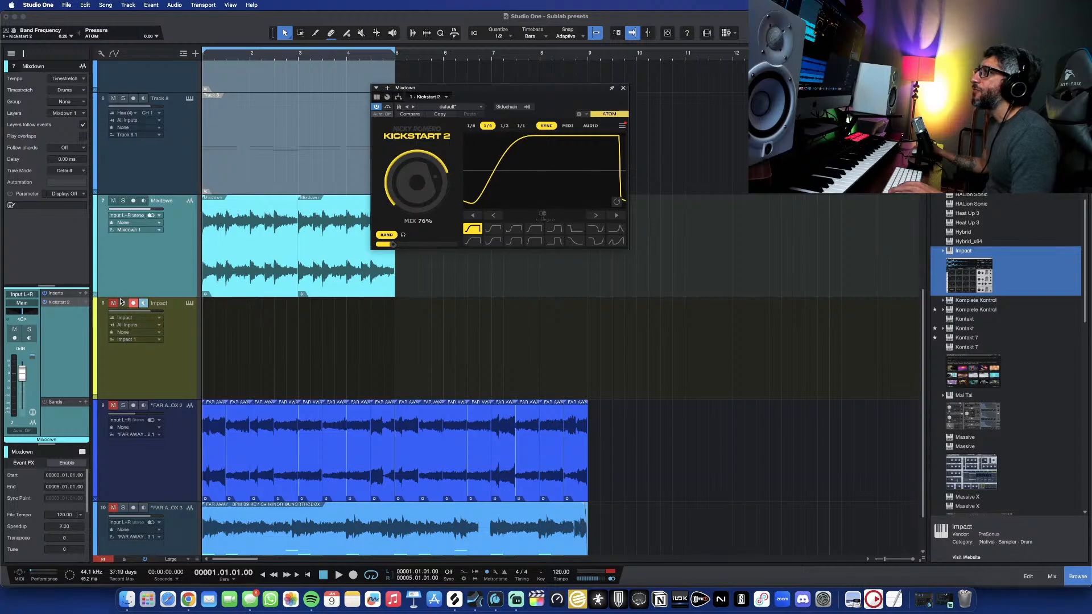
- Insert the Murda Melodies effect after Kickstart 2 on the Mixdown track
left_click(79, 321)
left_click(85, 294)
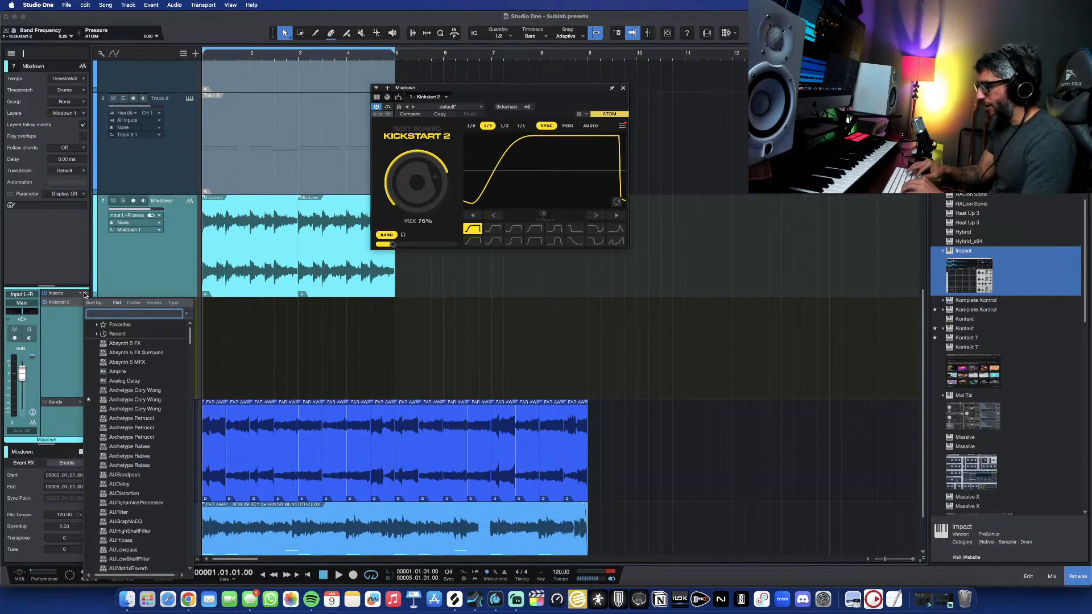
type("murda")
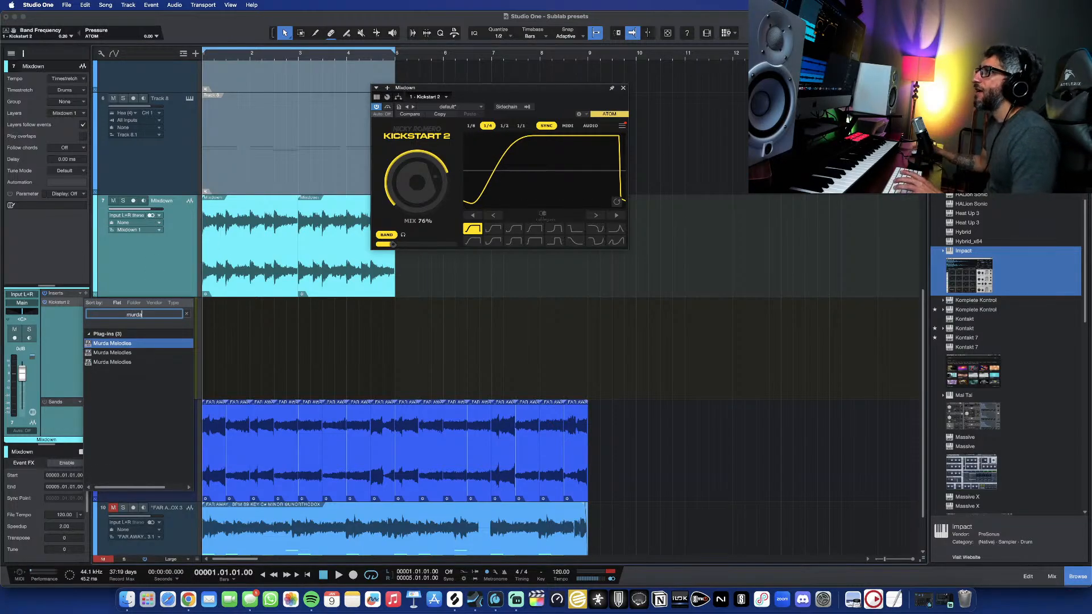
left_click(113, 354)
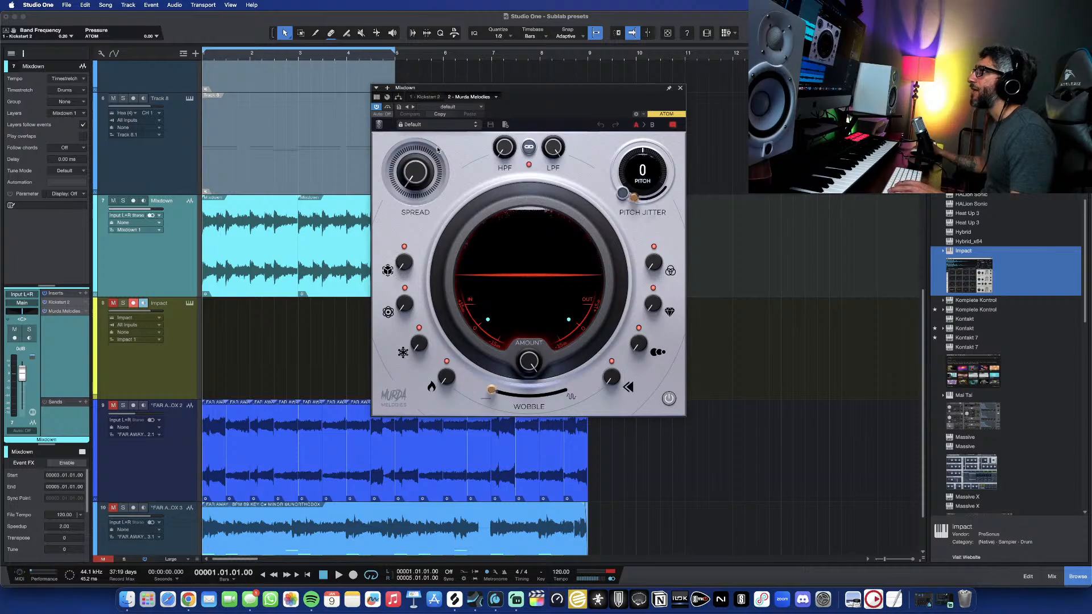
- Load the Next Room Mod preset in Murda Melodies and play the result
left_click(440, 125)
scroll(439, 227, "down", 5)
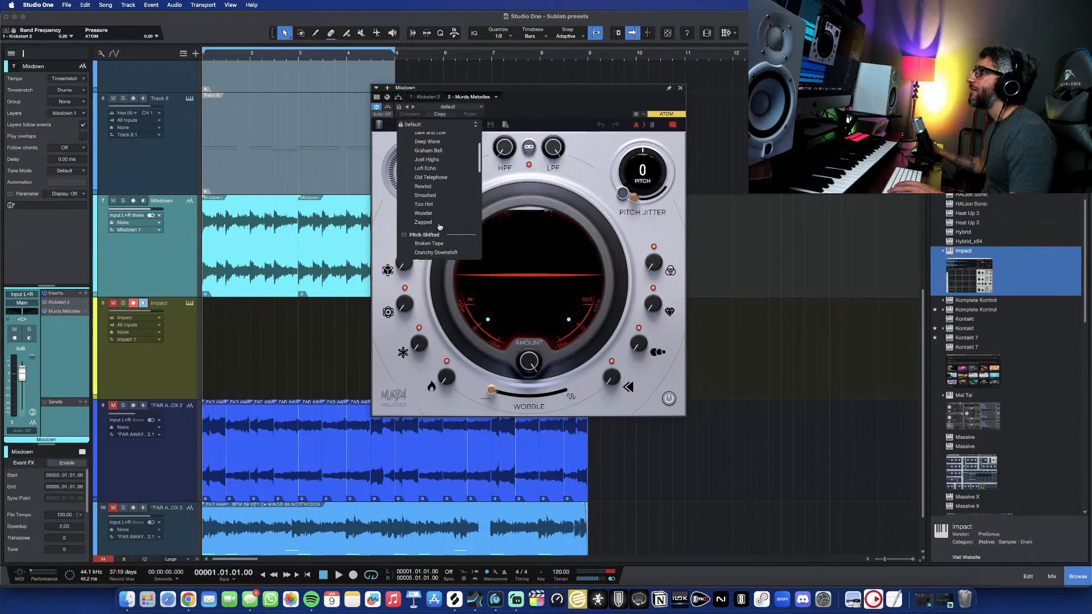
scroll(442, 214, "down", 10)
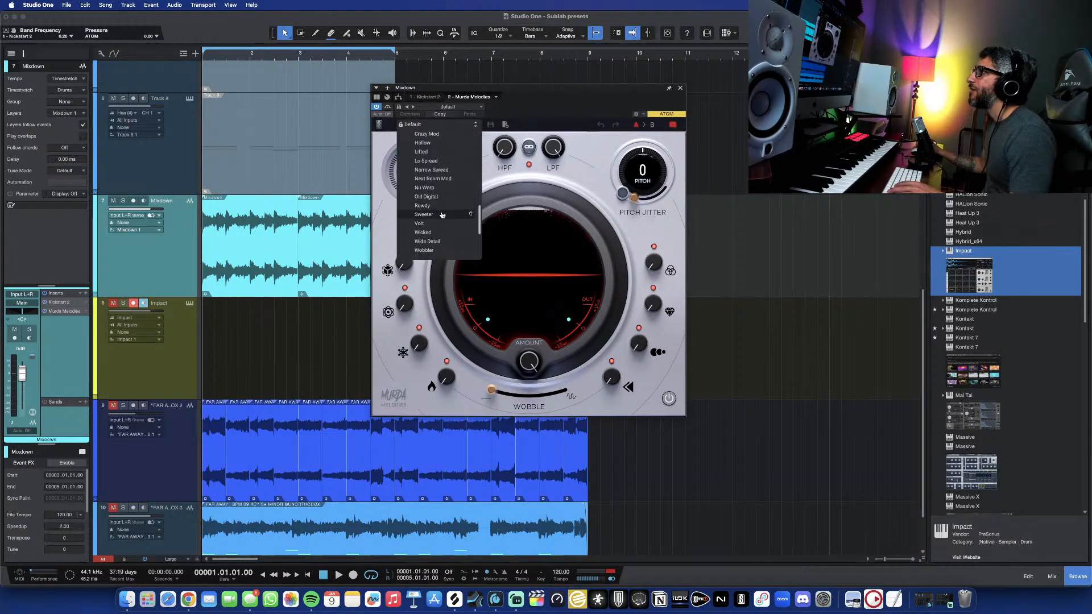
scroll(441, 215, "up", 5)
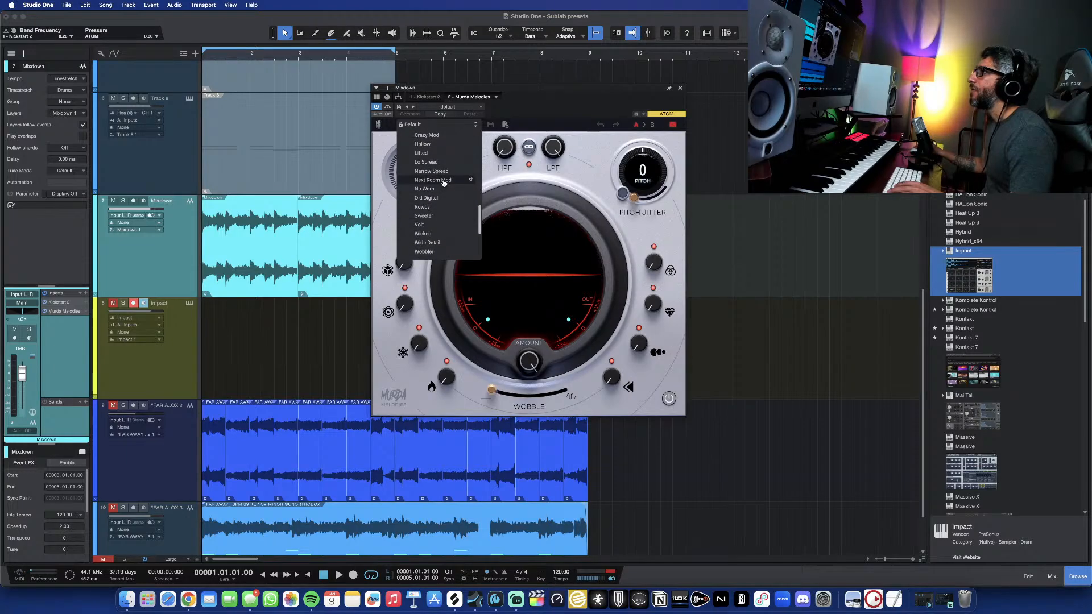
left_click(444, 180)
key("space")
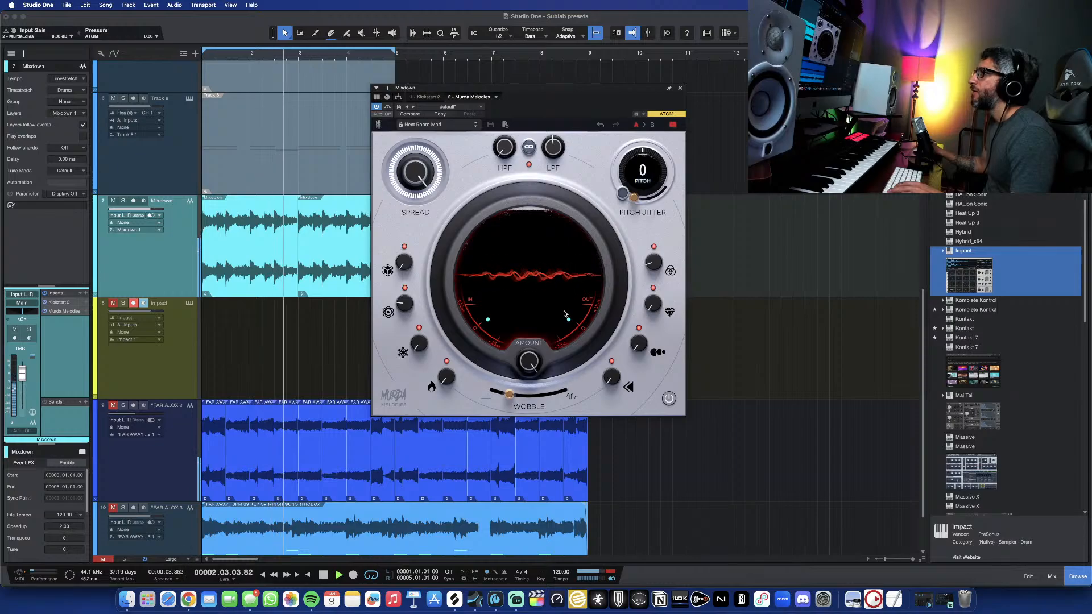
- Raise the Kickstart 2 mix on the Mixdown track to 100% during playback
left_click(64, 303)
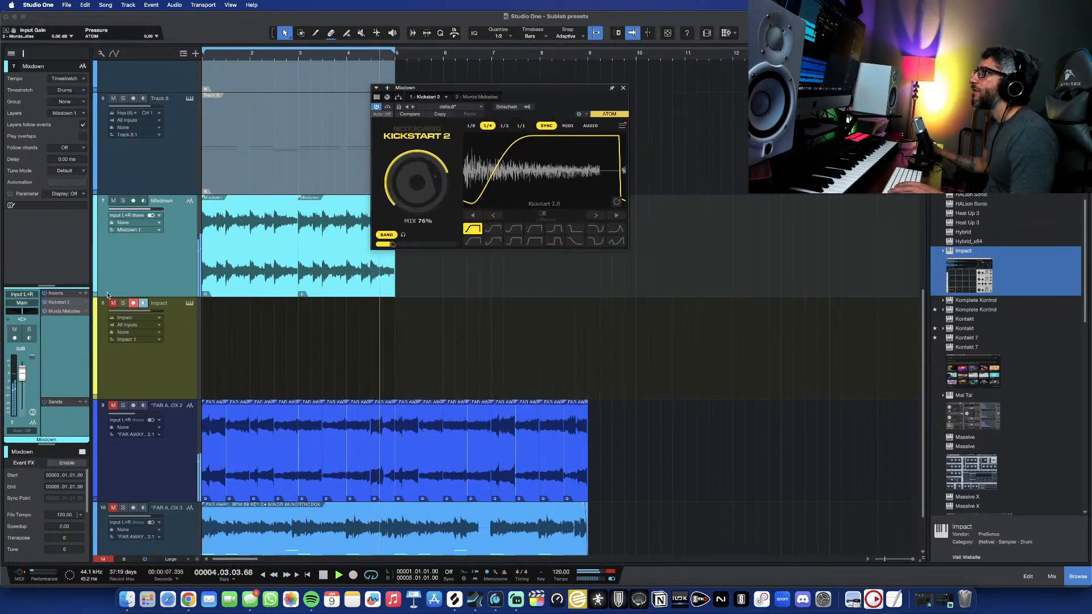
left_click_drag(418, 183, 420, 145)
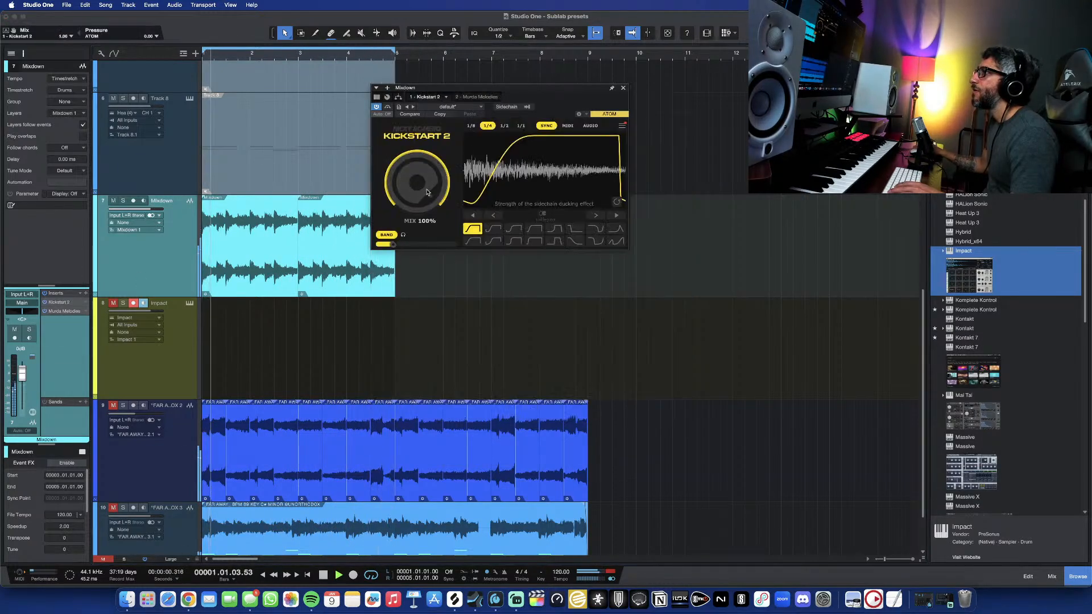
- Move Murda Melodies ahead of Kickstart 2 in the Mixdown track's inserts and open the effect
left_click(621, 88)
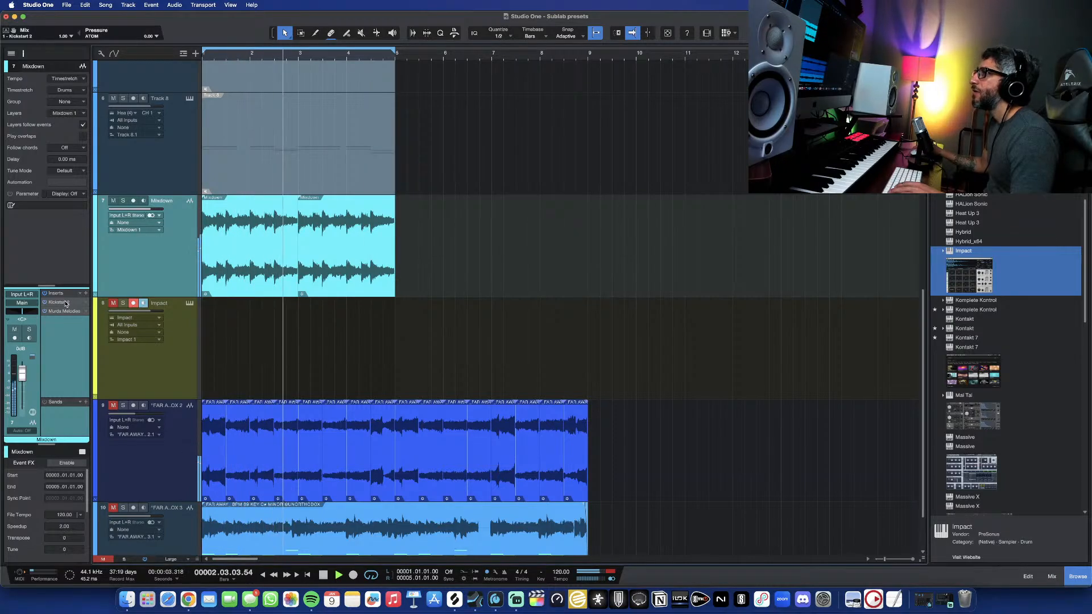
left_click_drag(66, 304, 66, 321)
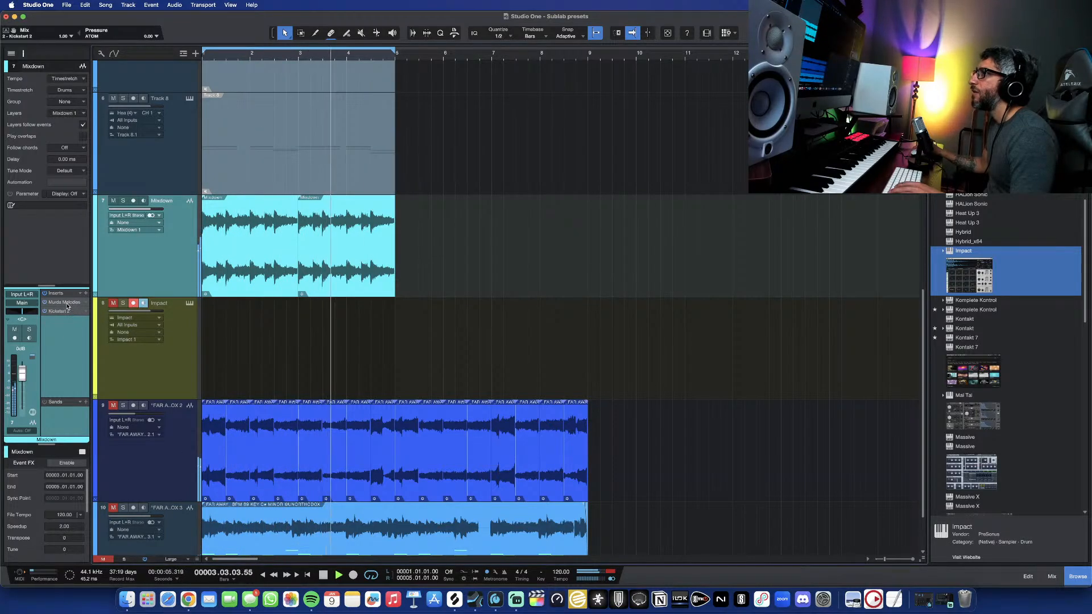
left_click(65, 303)
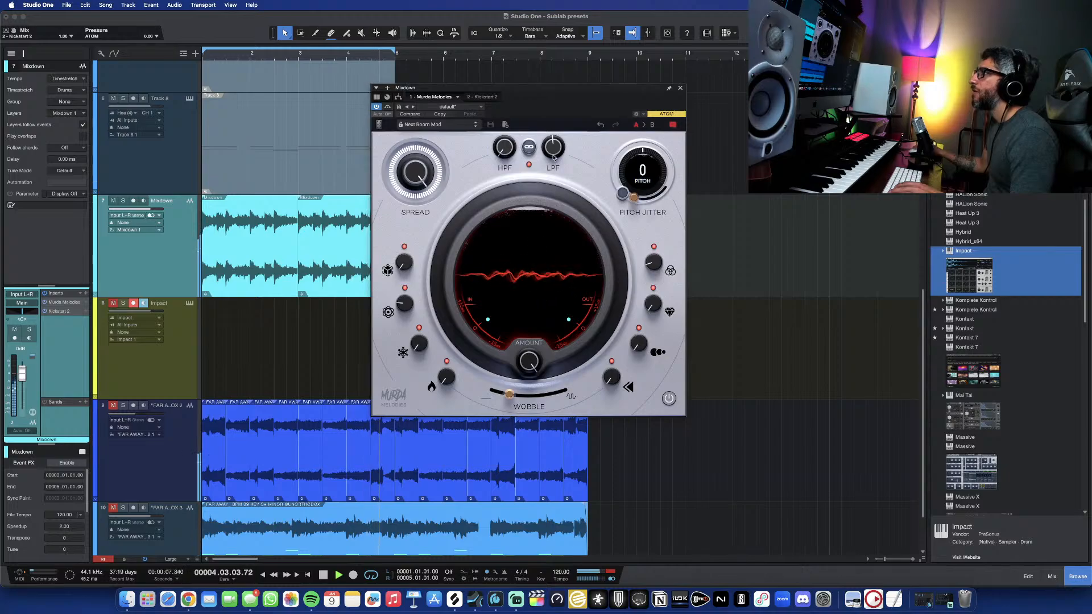
- Load the Alive preset in Murda Melodies
left_click(449, 125)
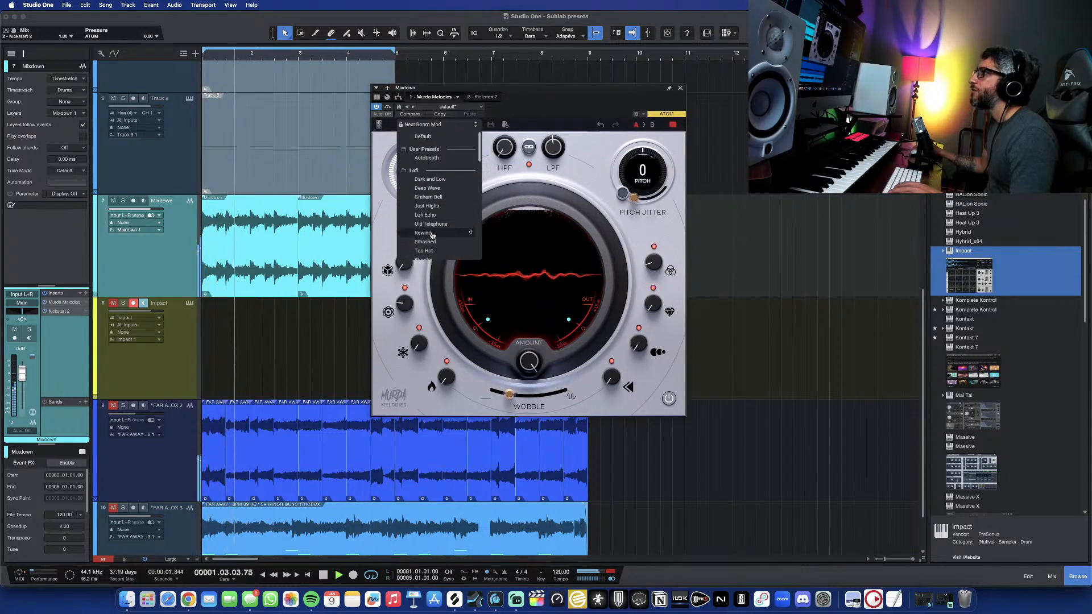
scroll(432, 232, "down", 15)
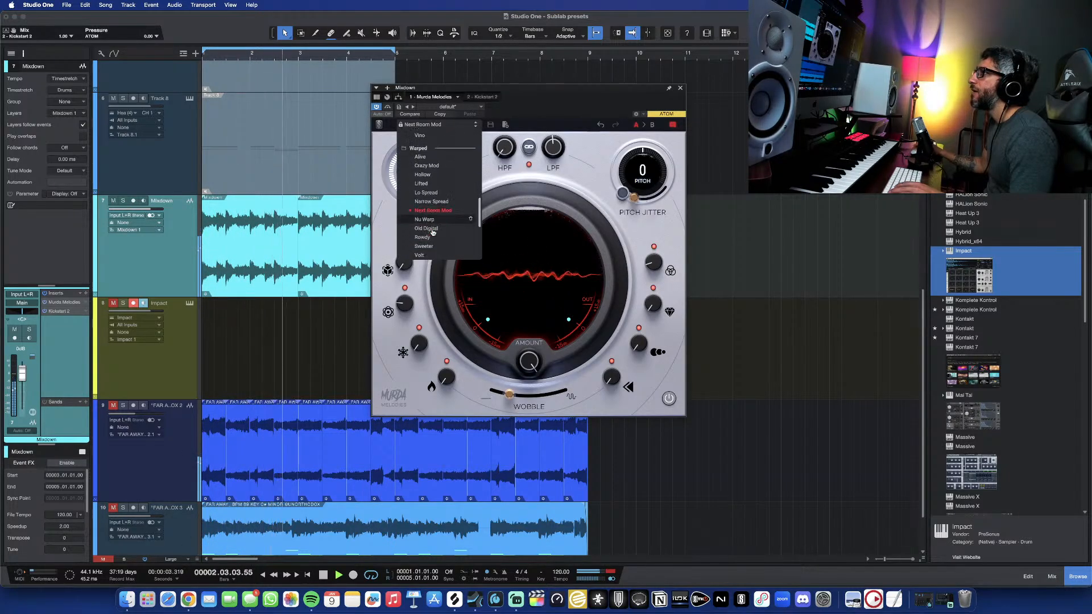
scroll(432, 230, "up", 20)
left_click(427, 171)
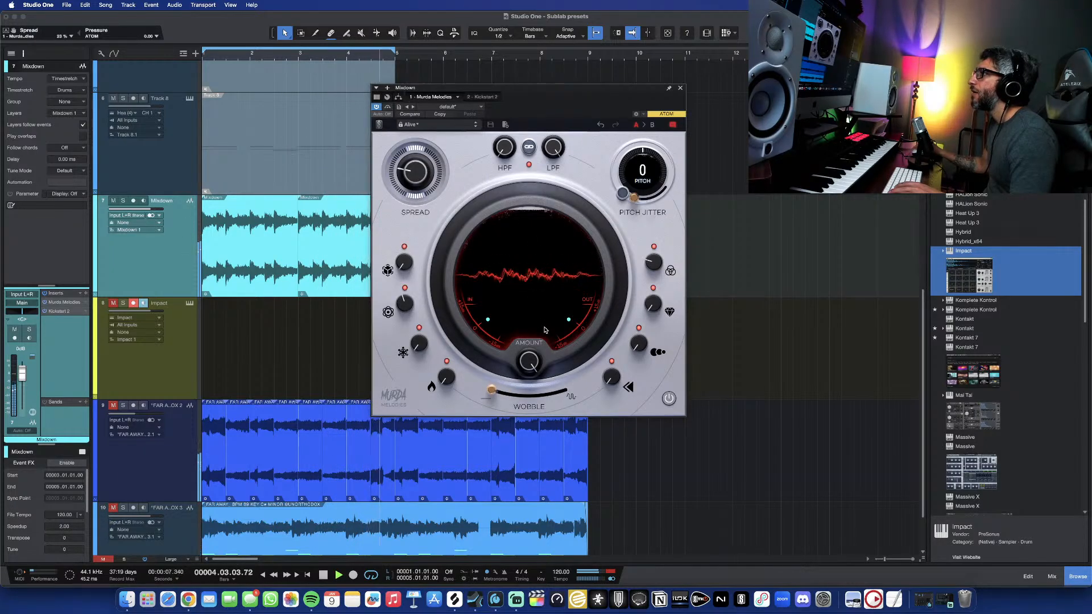
- Try the Murda Melodies Amount at 0% and the Reverse effect at 61% during playback
left_click_drag(534, 349, 525, 385)
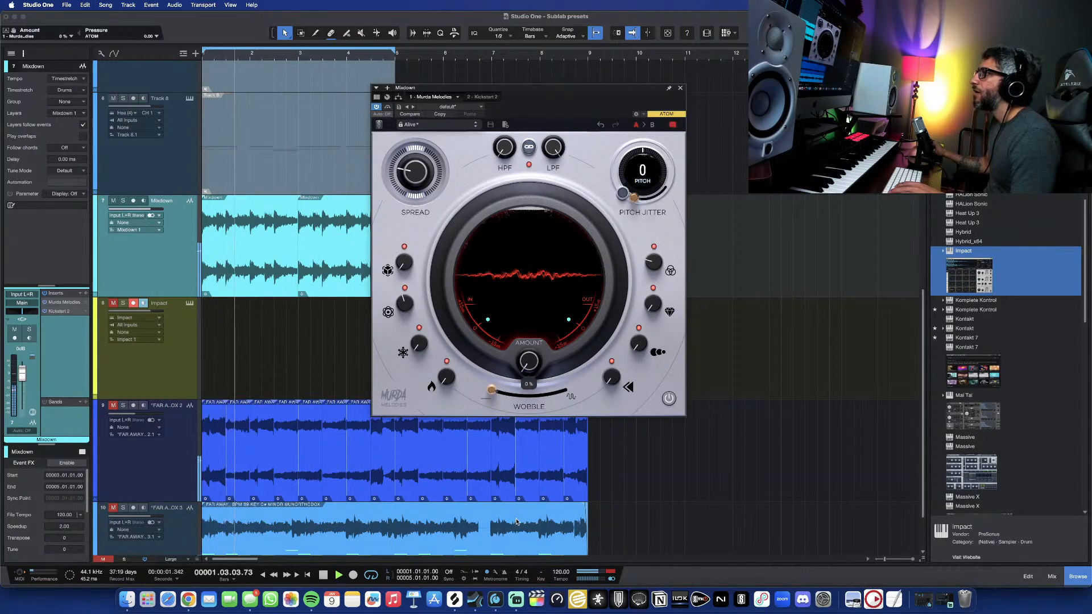
left_click_drag(517, 522, 529, 329)
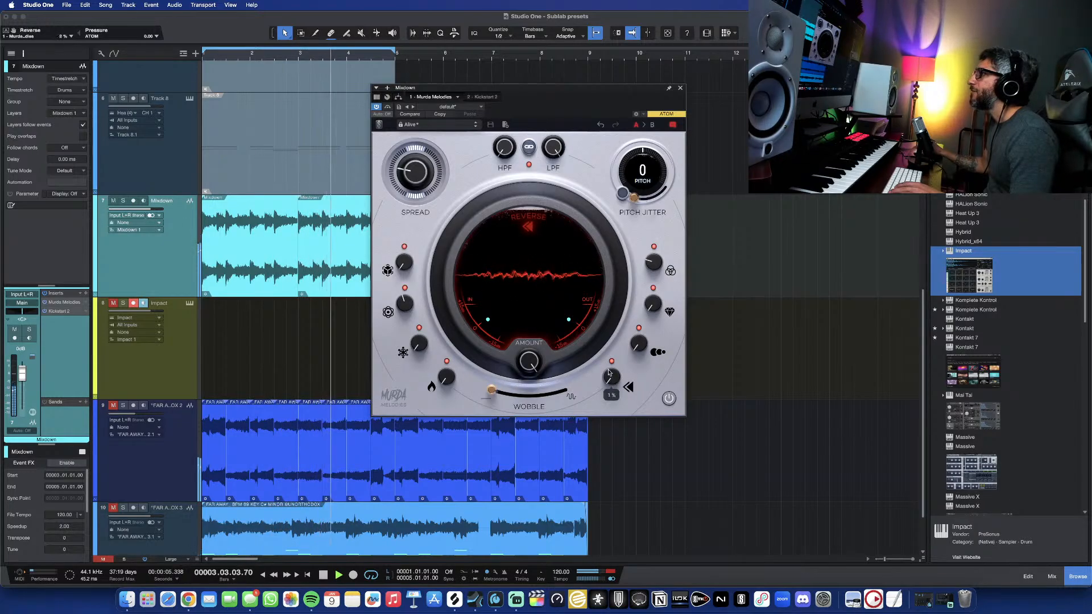
left_click_drag(612, 378, 624, 251)
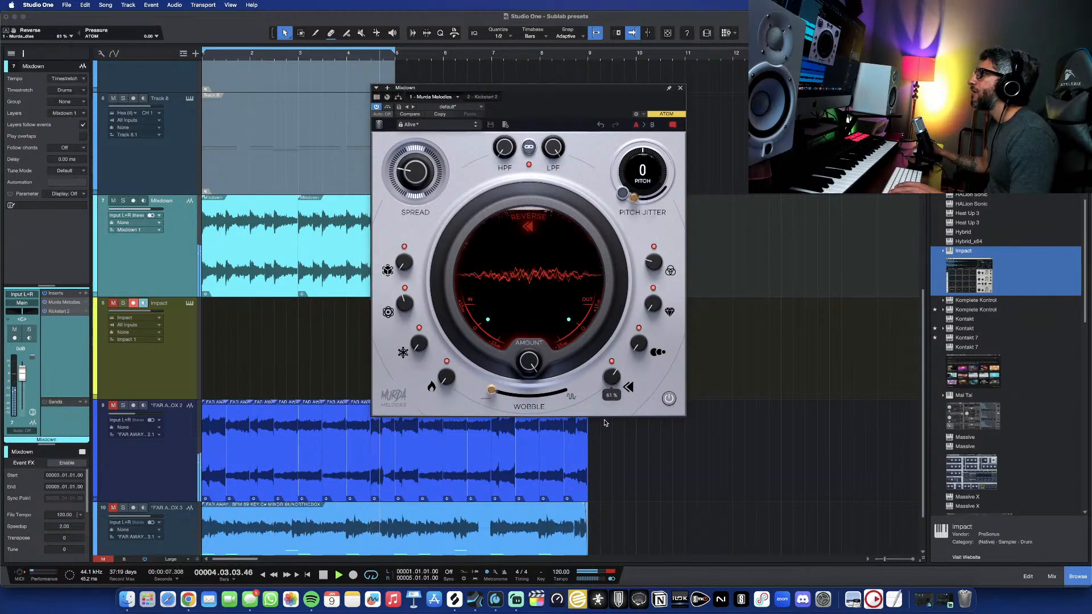
left_click_drag(612, 387, 613, 412)
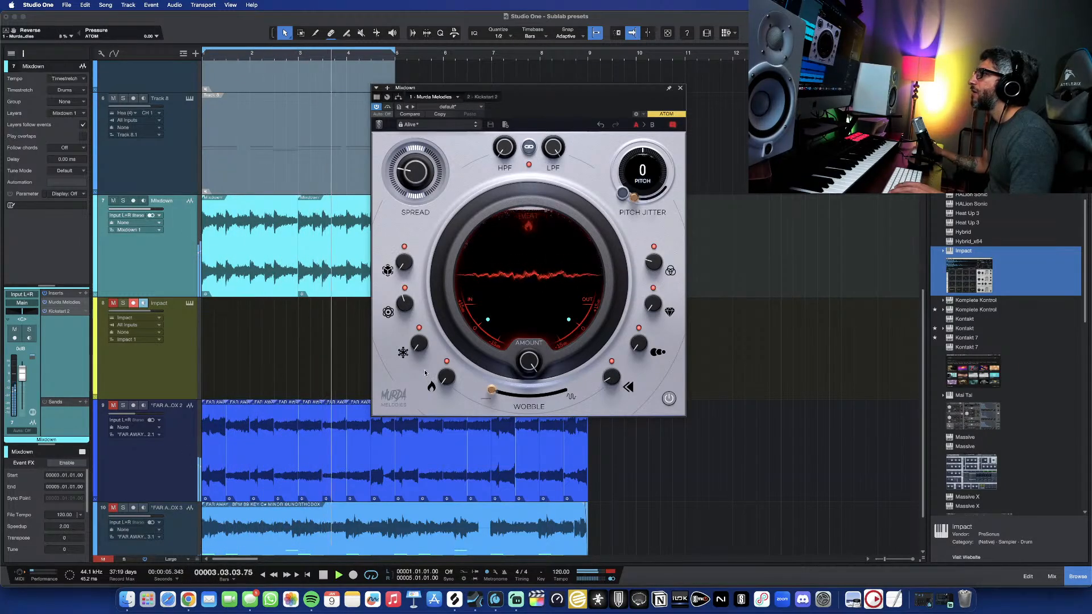
- Set the Ice effect in Murda Melodies to 21%, close the effect and stop playback
left_click(417, 346)
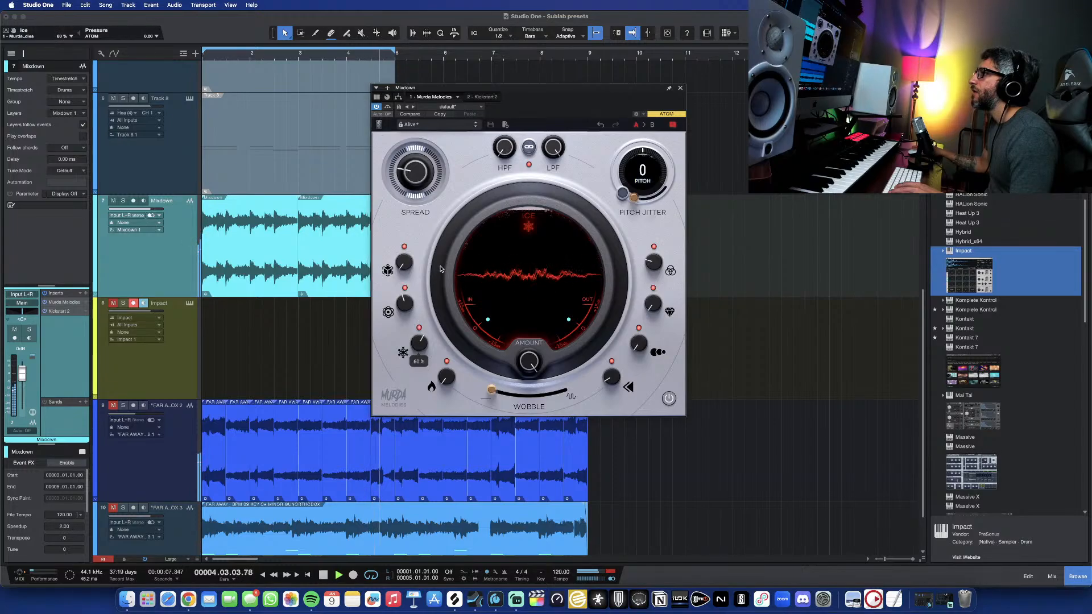
left_click_drag(431, 296, 430, 318)
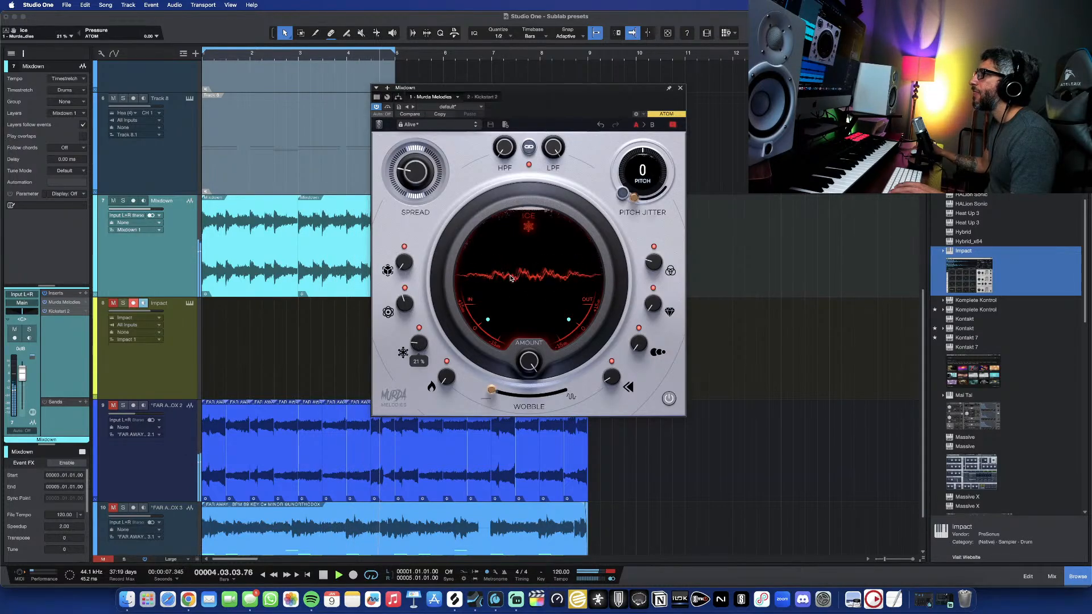
left_click(679, 88)
key("space")
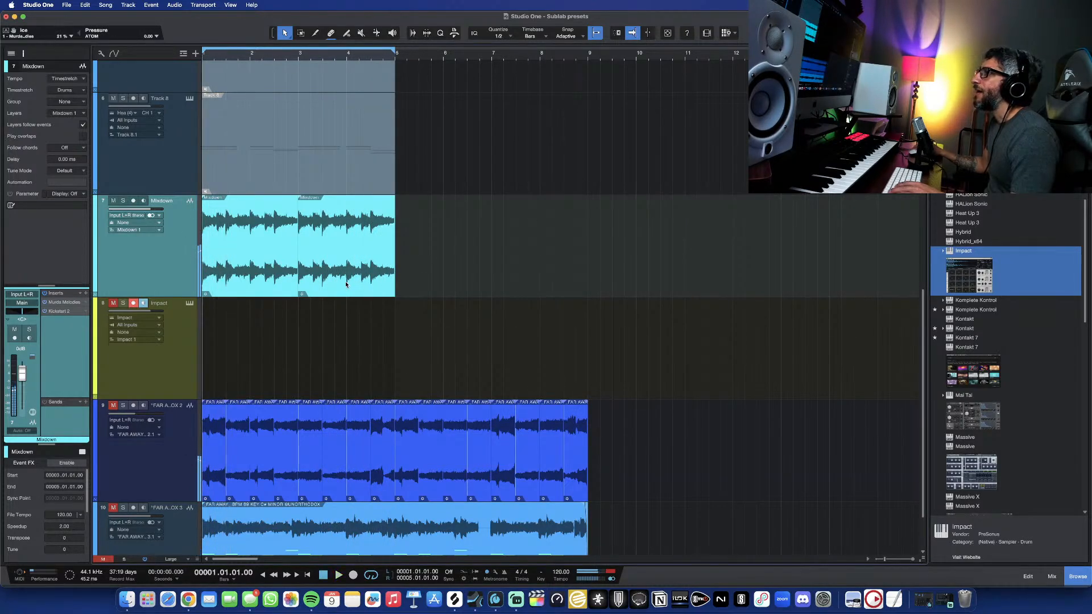
- Insert the HalfTime effect after Kickstart 2 on the Mixdown track and start playback
left_click(86, 293)
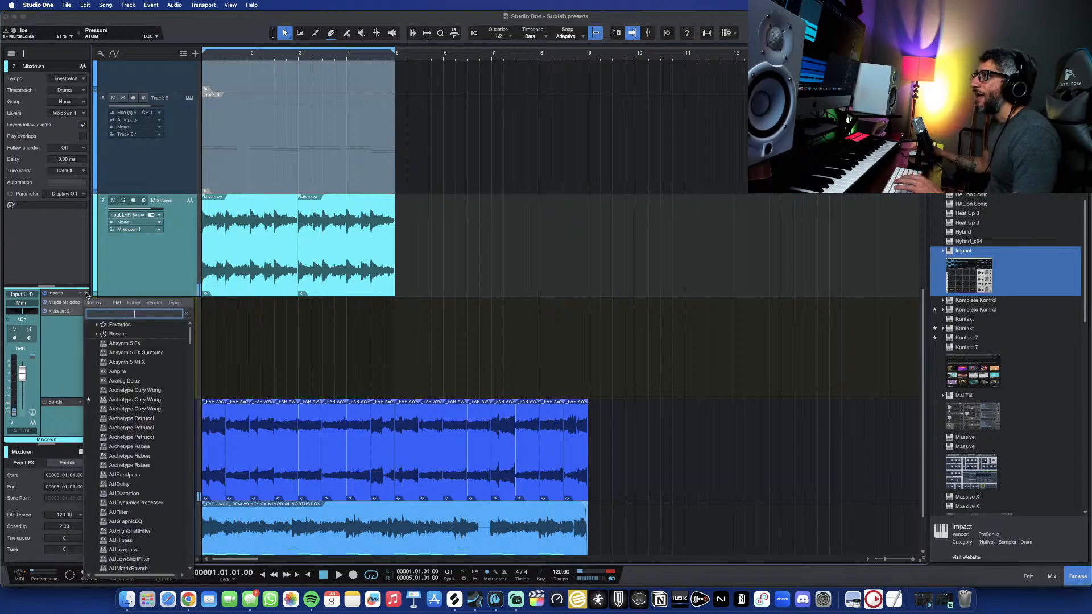
type("hal")
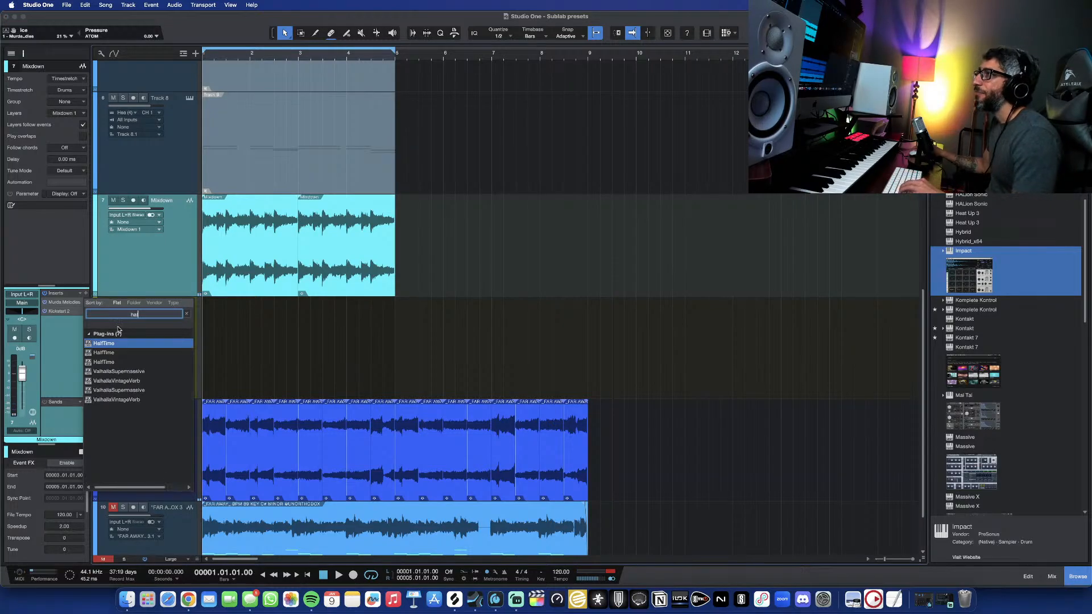
double_click(132, 352)
key("space")
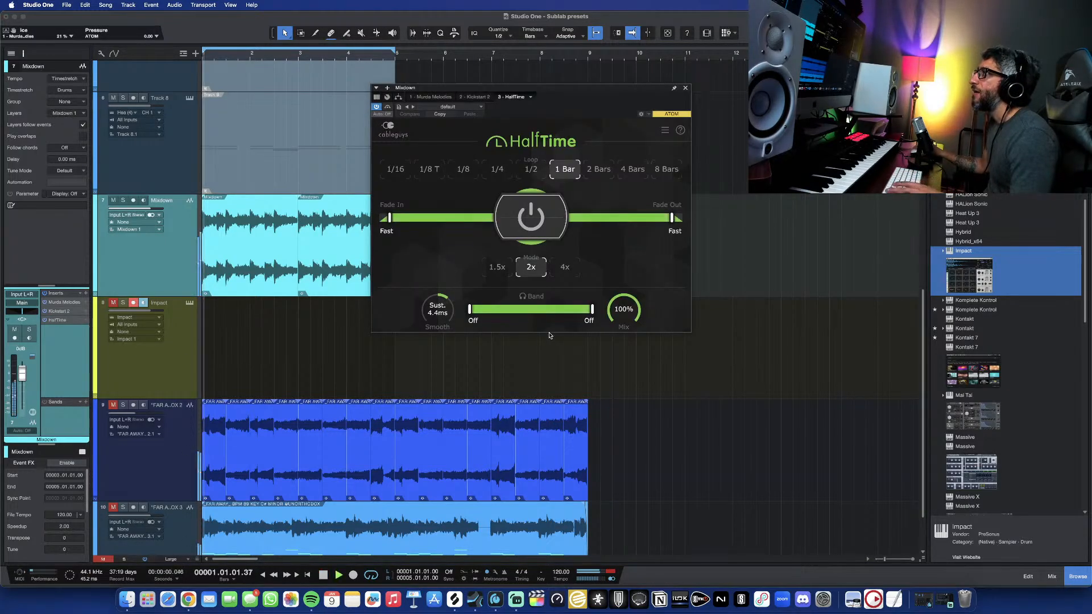
- Audition HalfTime with loop lengths of 1/2 and 1/4, then stop playback and close the effect
left_click(530, 168)
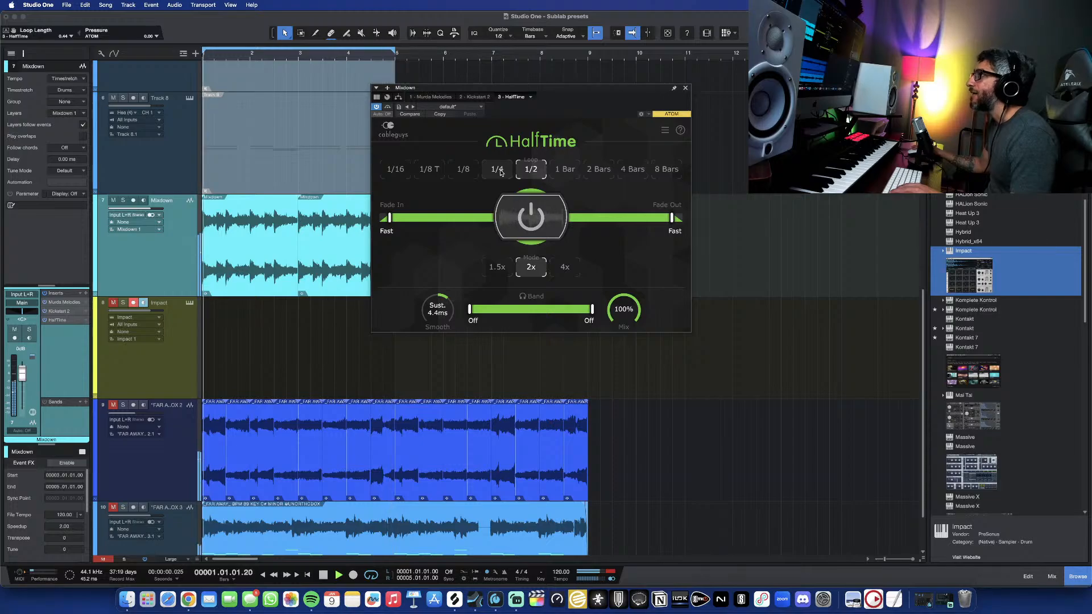
left_click(497, 170)
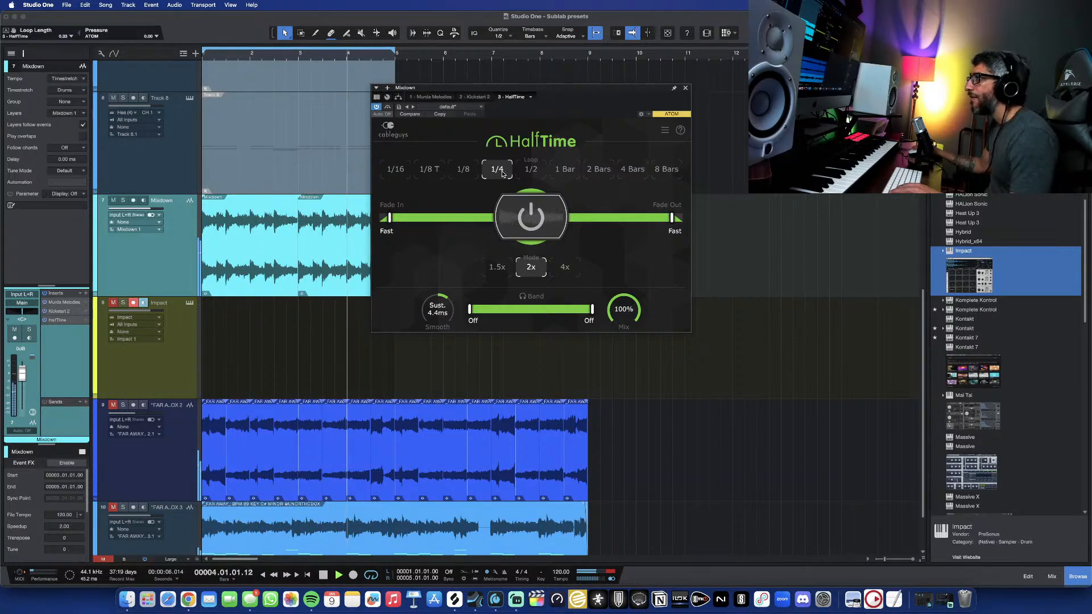
key("space")
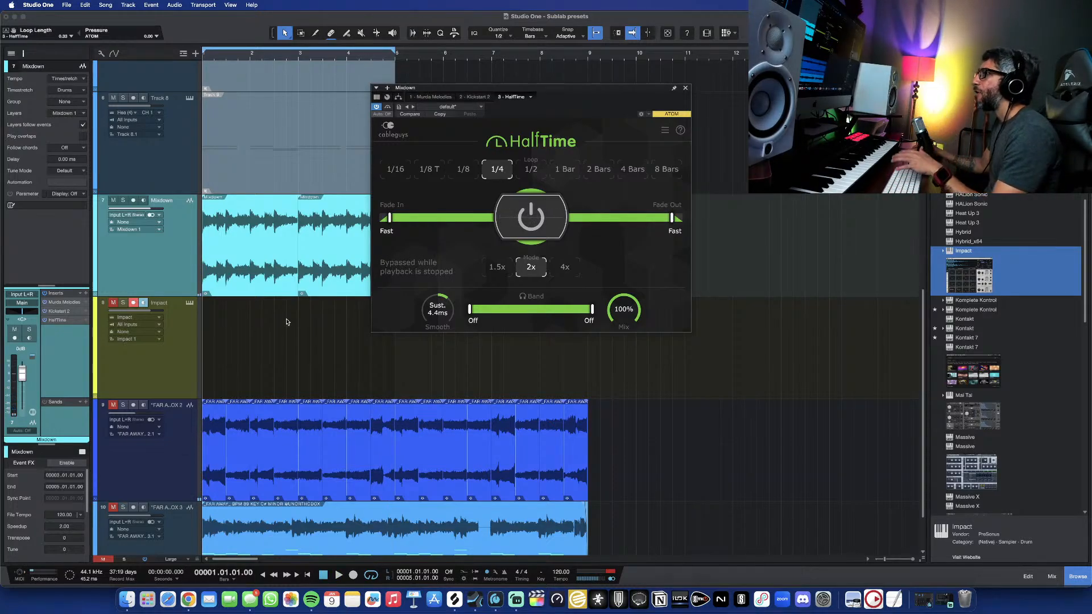
left_click(687, 89)
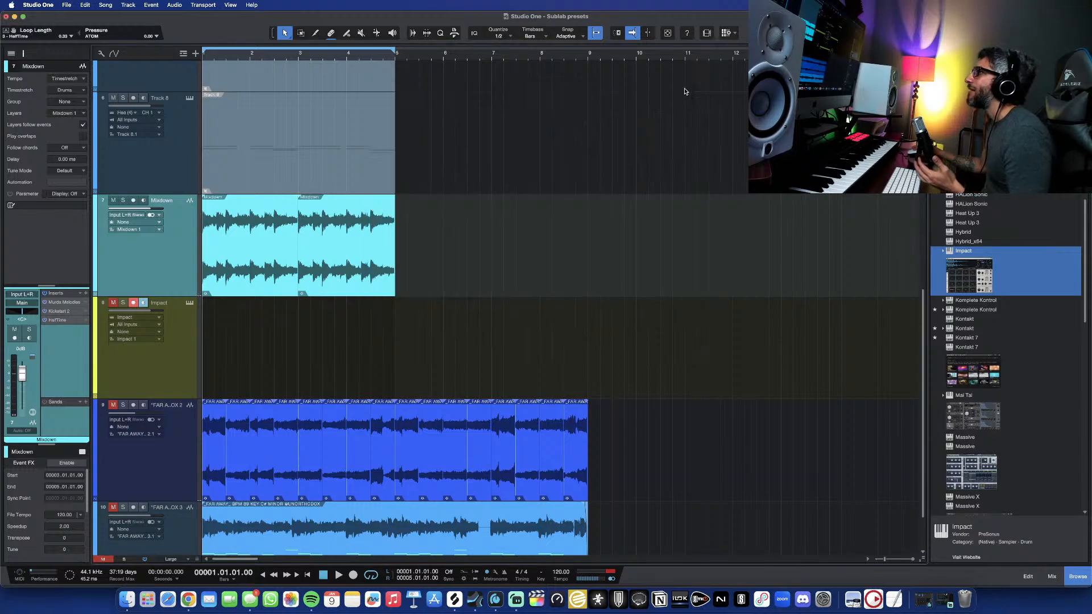
- Reopen HalfTime on the Mixdown track, set its loop length to 1/2 and play the result
left_click(58, 319)
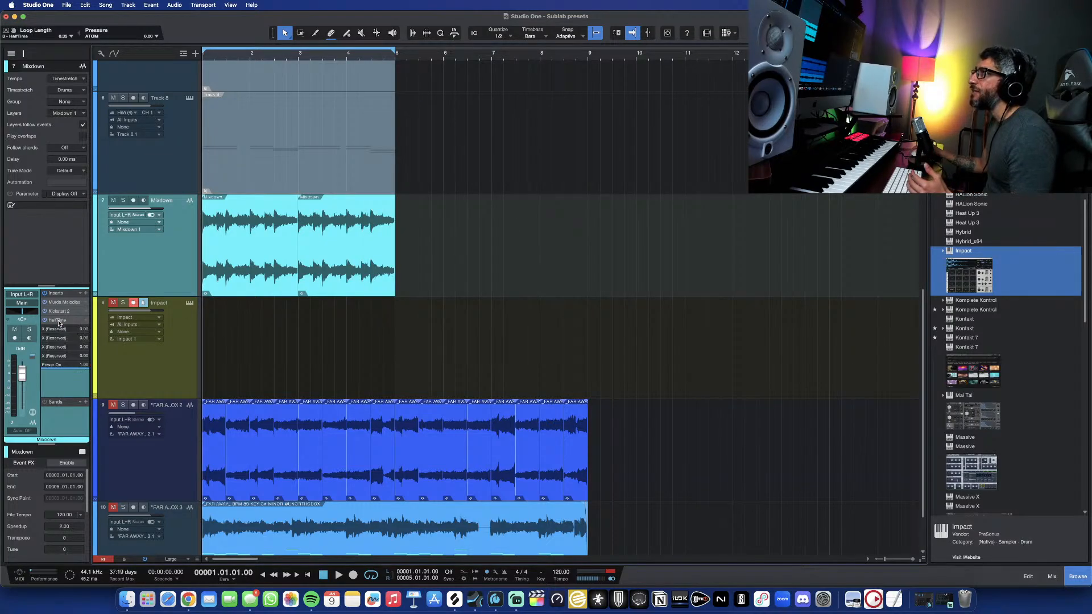
double_click(62, 321)
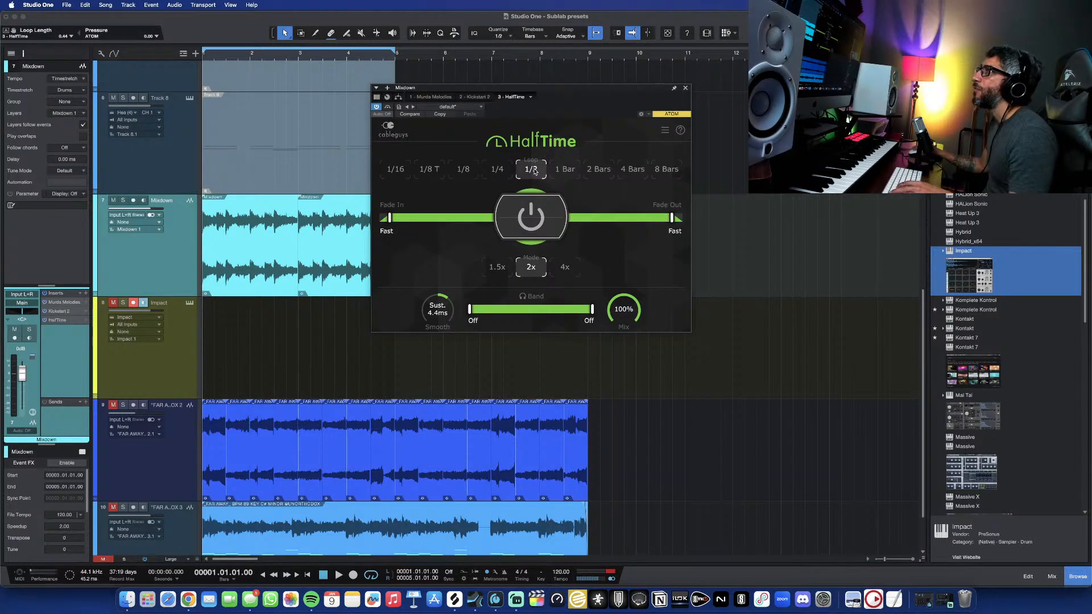
key("space")
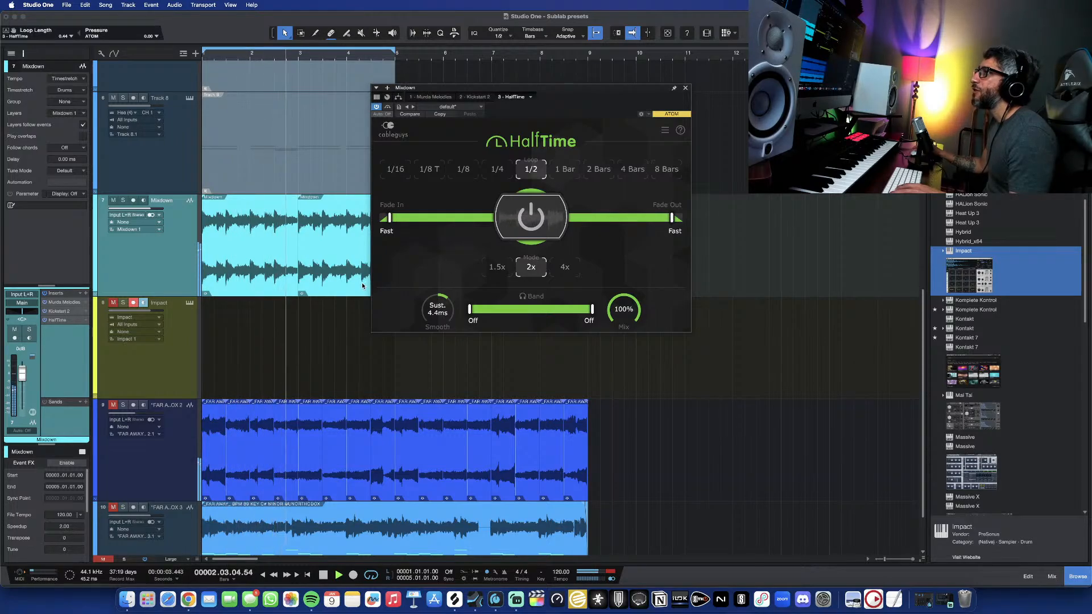
key("space")
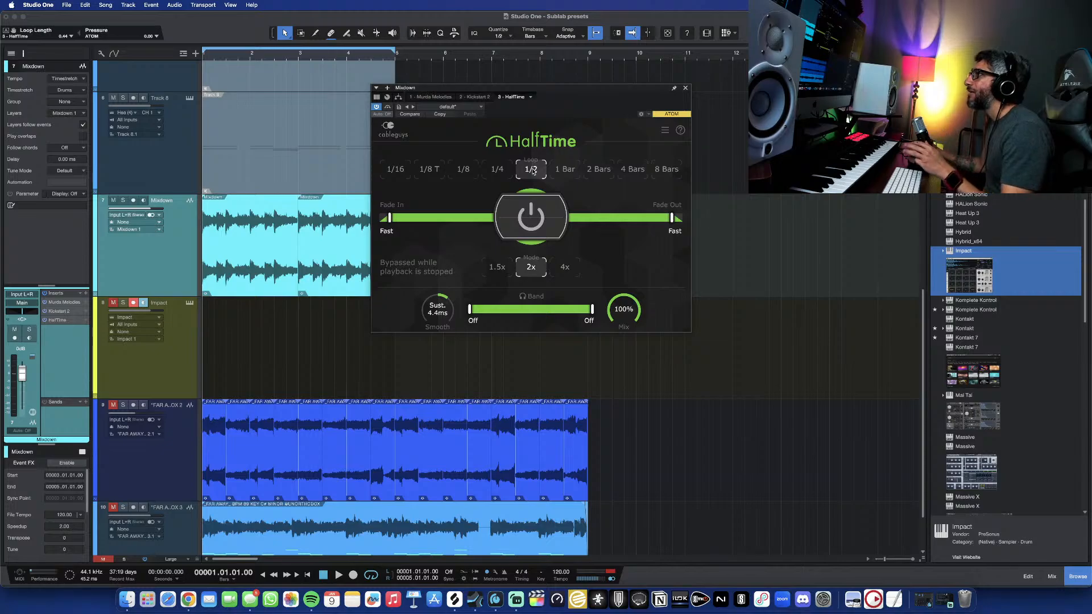
- Show HalfTime's Loop Length automation on the Mixdown track and place a single automation point at bar 3
left_click(6, 31)
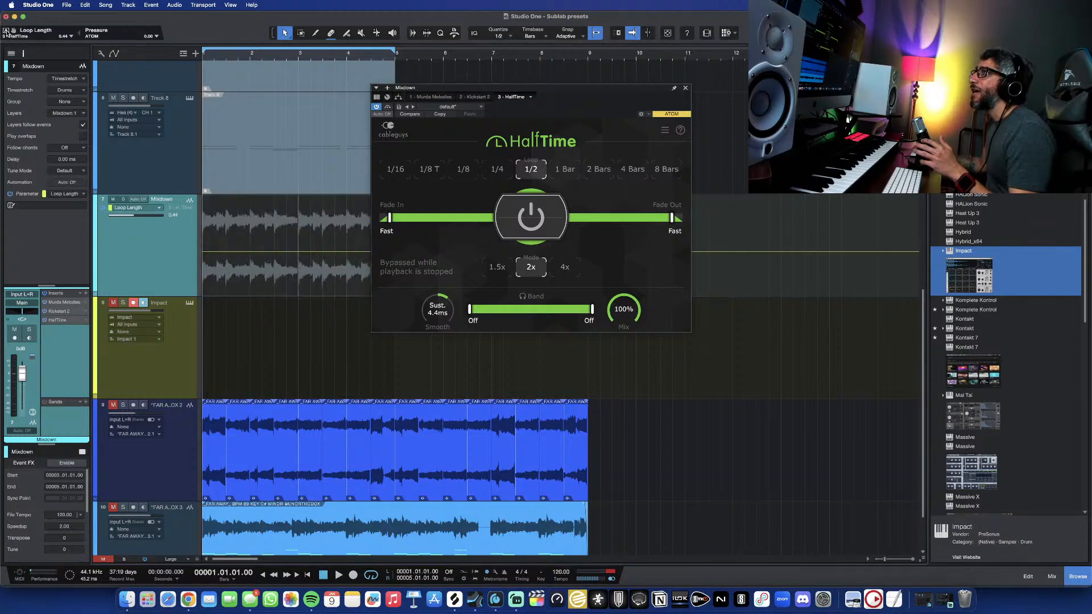
left_click(298, 255)
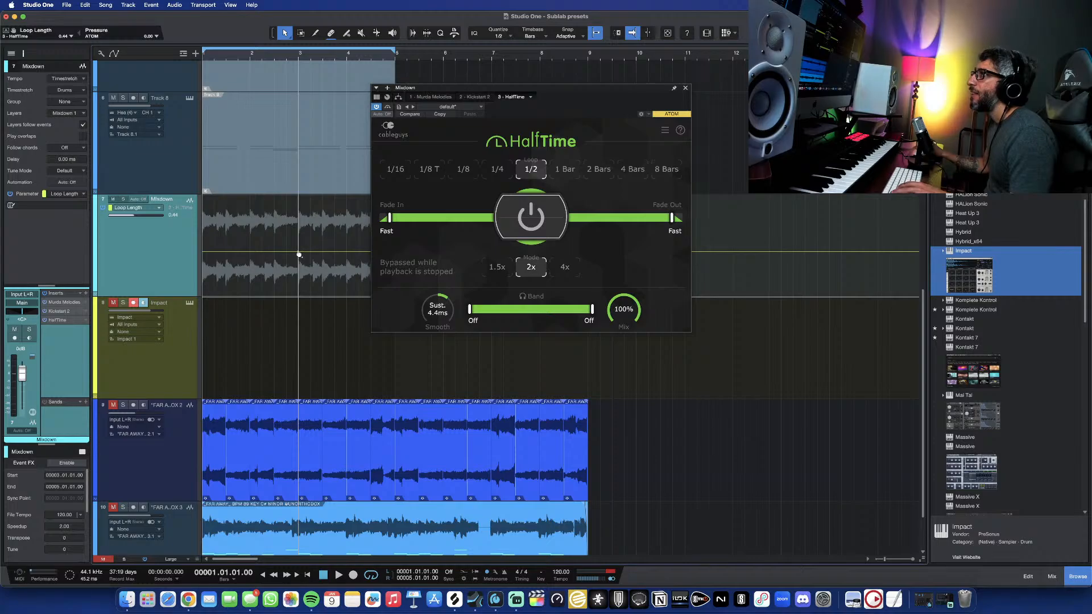
left_click(299, 254)
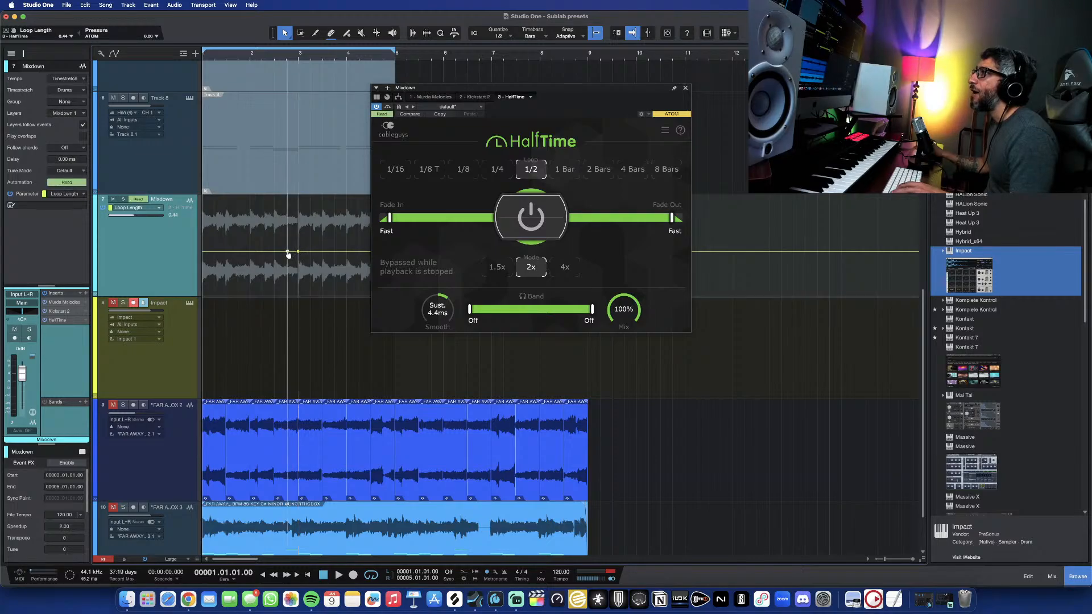
left_click(287, 252)
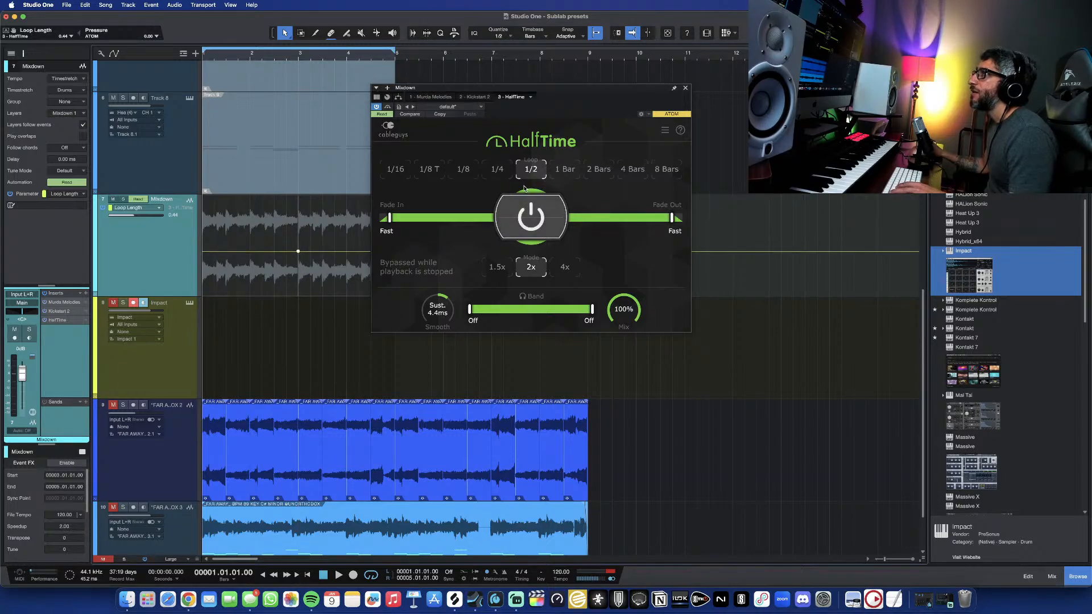
- Play the loop briefly and check the value of the Loop Length automation point at bar 3
key("space")
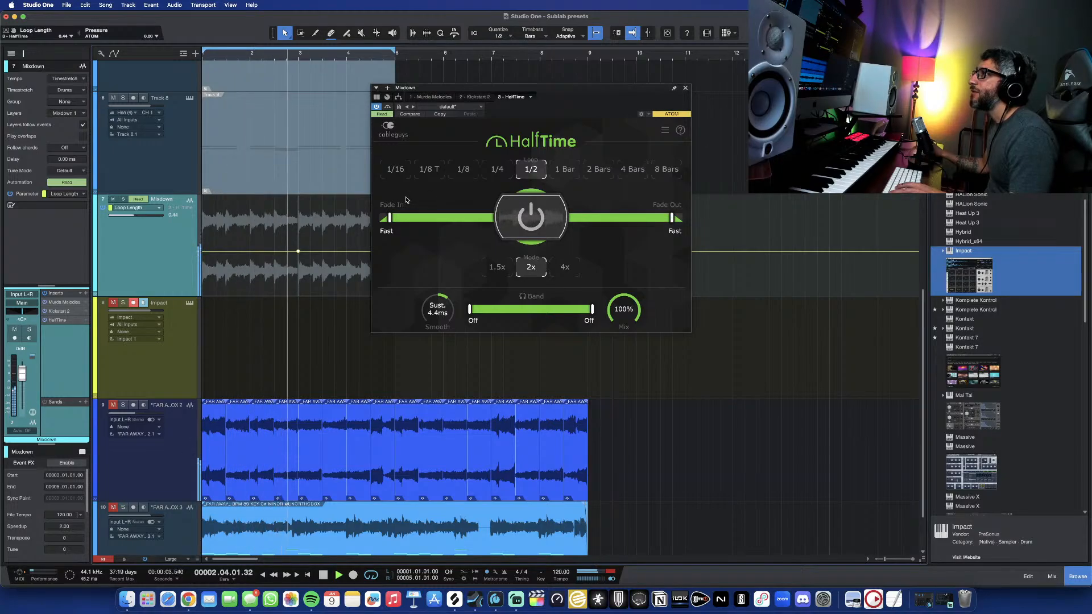
key("space")
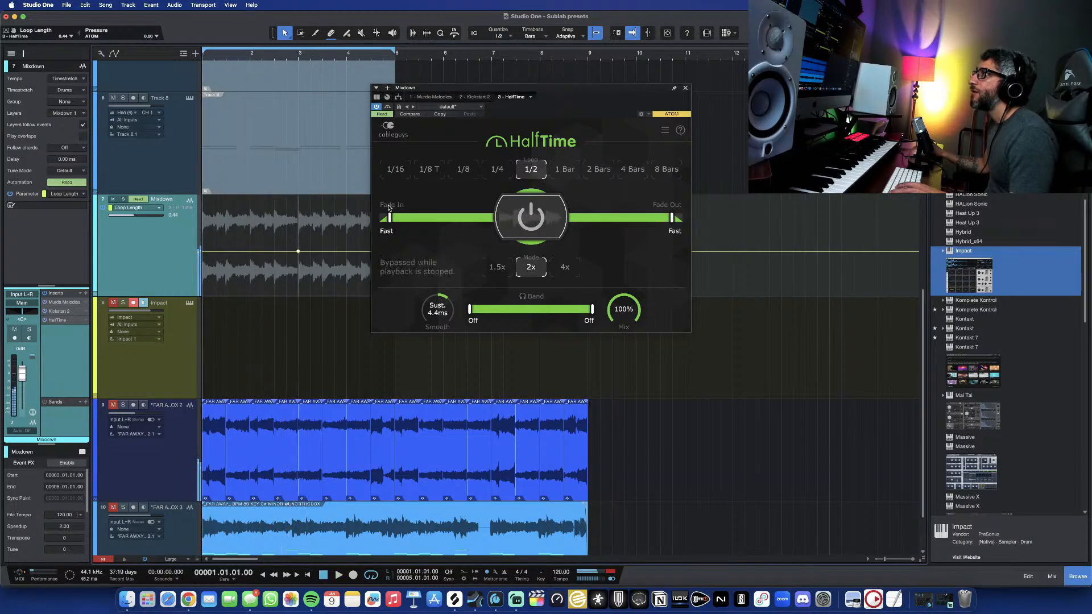
left_click(299, 252)
mouse_move(299, 252)
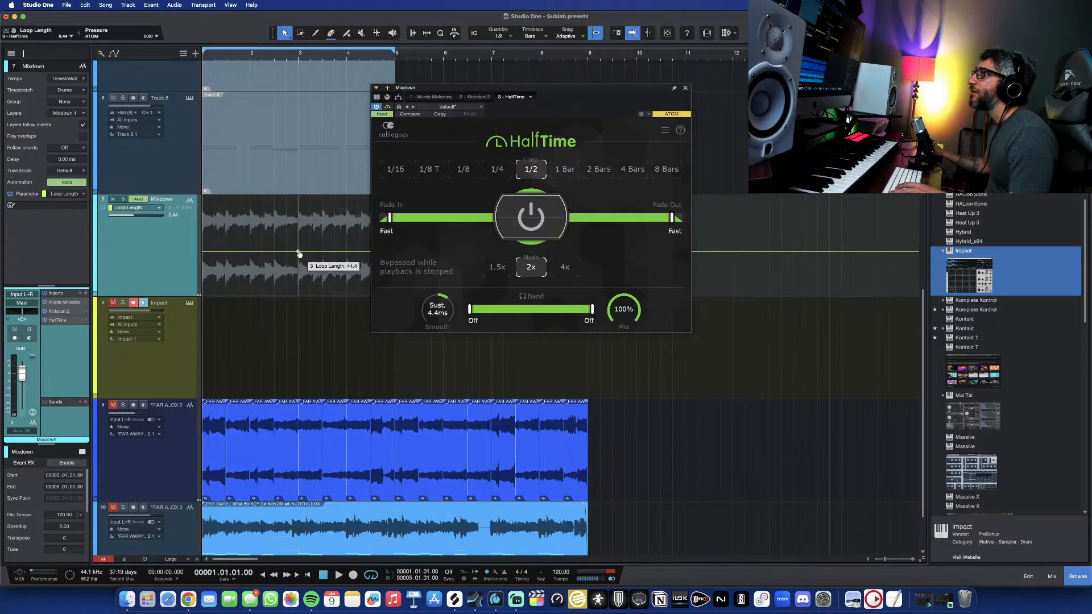
left_click(299, 252)
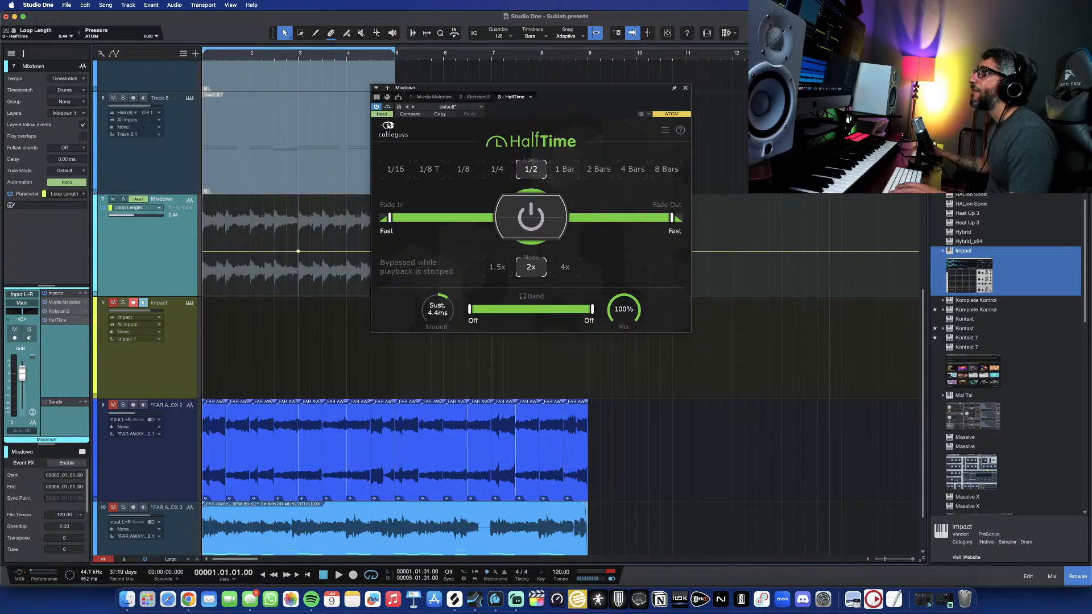
- Set HalfTime's automation to Write and record a loop length change to 1/4 at bar 3
left_click(381, 115)
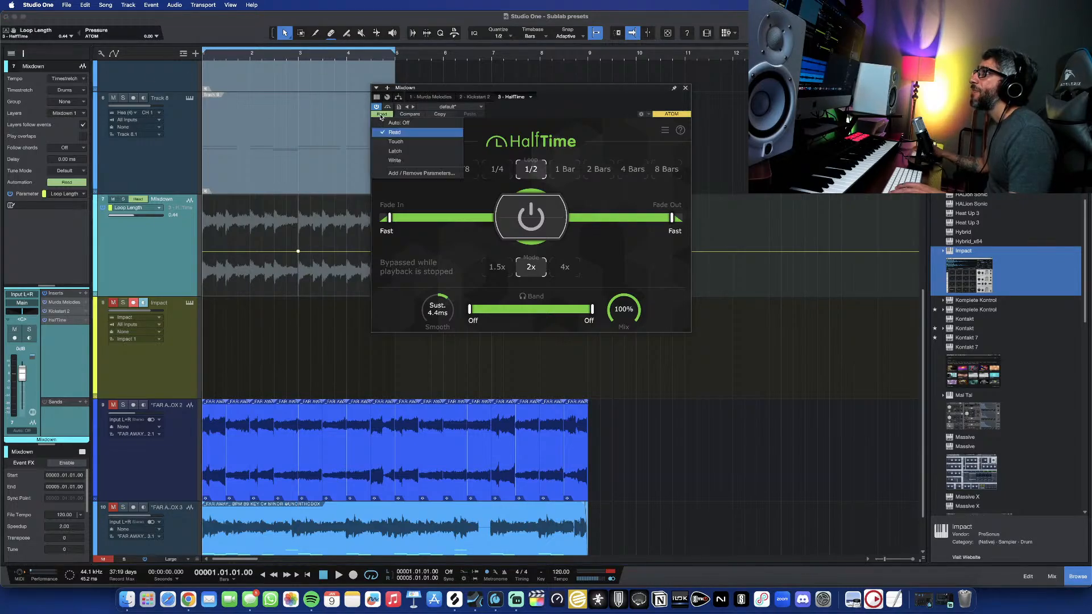
left_click(396, 160)
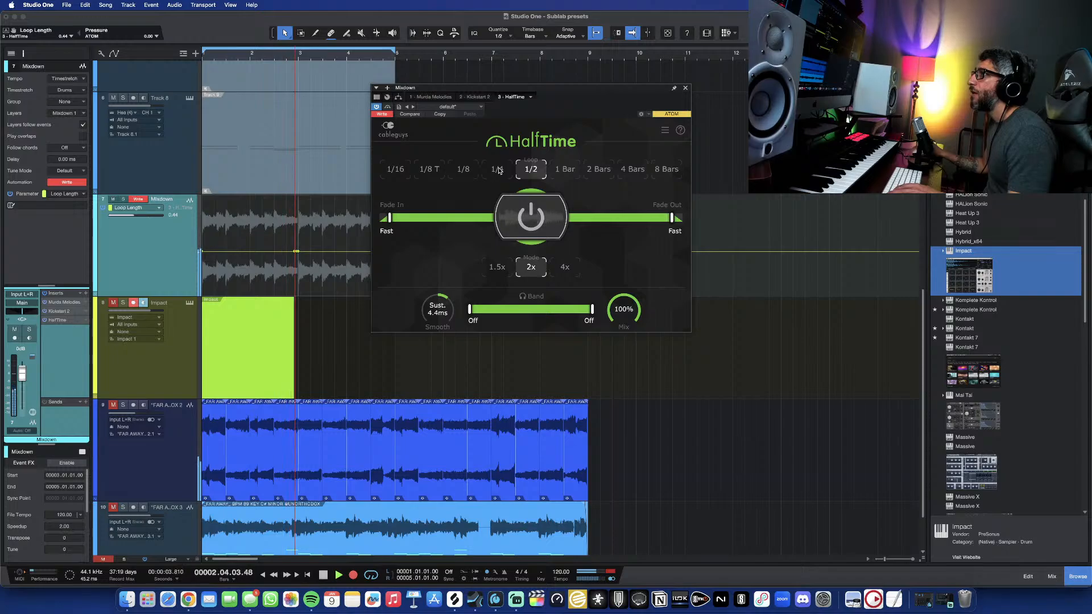
left_click(497, 170)
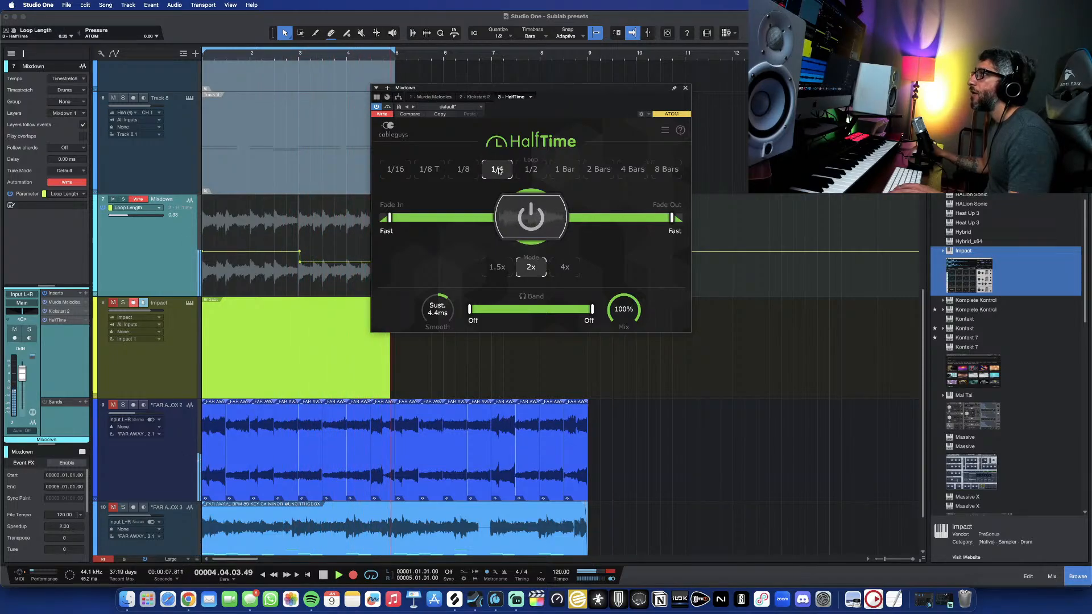
- Stop playback, close HalfTime, and remove the stray Loop Length dip at the start while aligning the drop with bar 3
key("space")
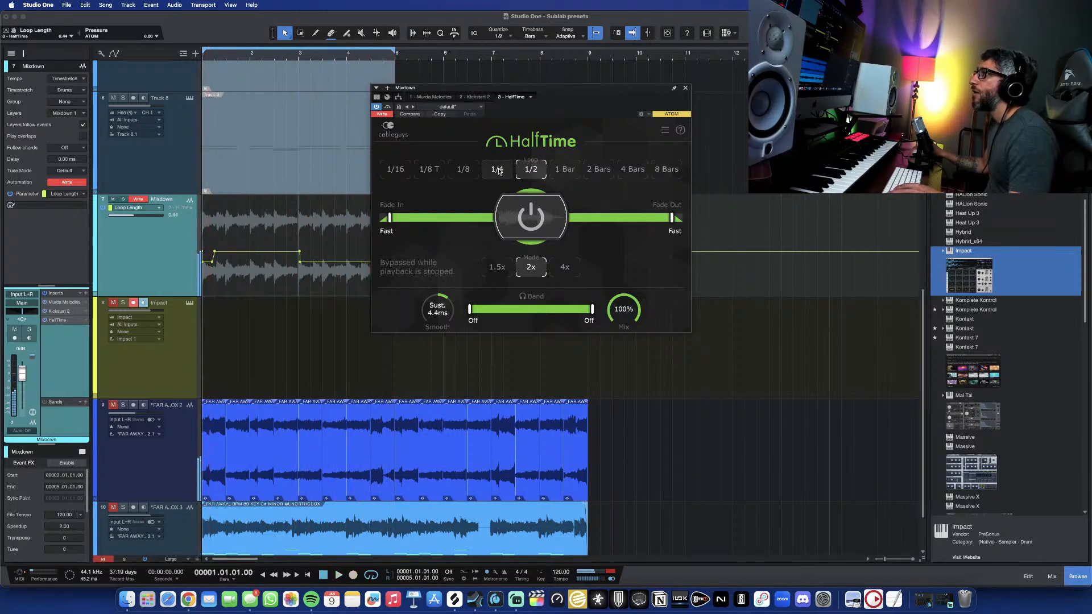
left_click(685, 89)
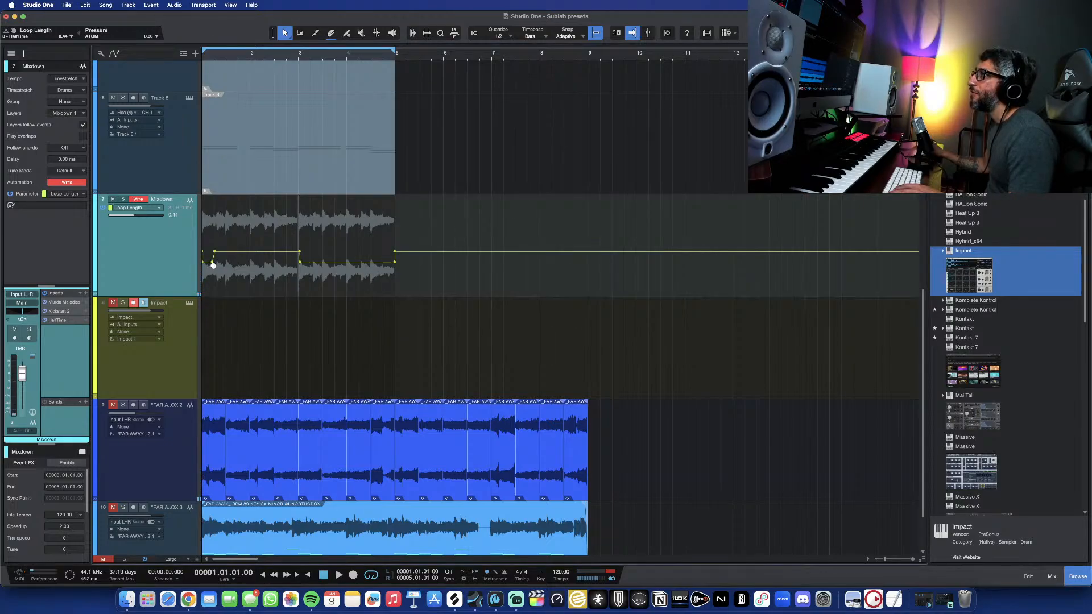
left_click_drag(214, 265, 204, 265)
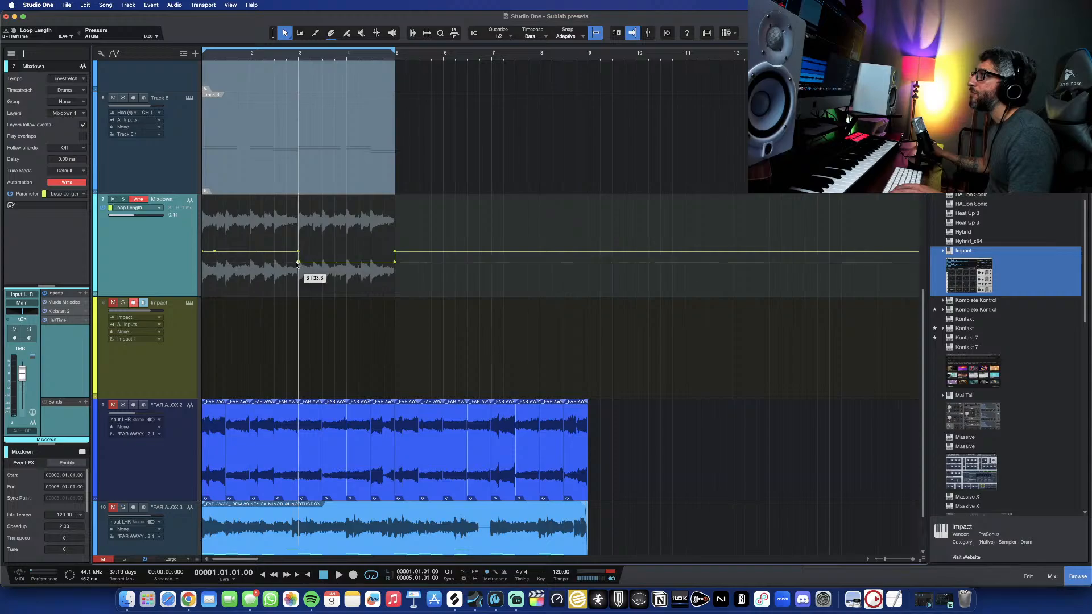
- Set the Mixdown track's automation mode to Read and play the loop to check the Loop Length automation
left_click(140, 199)
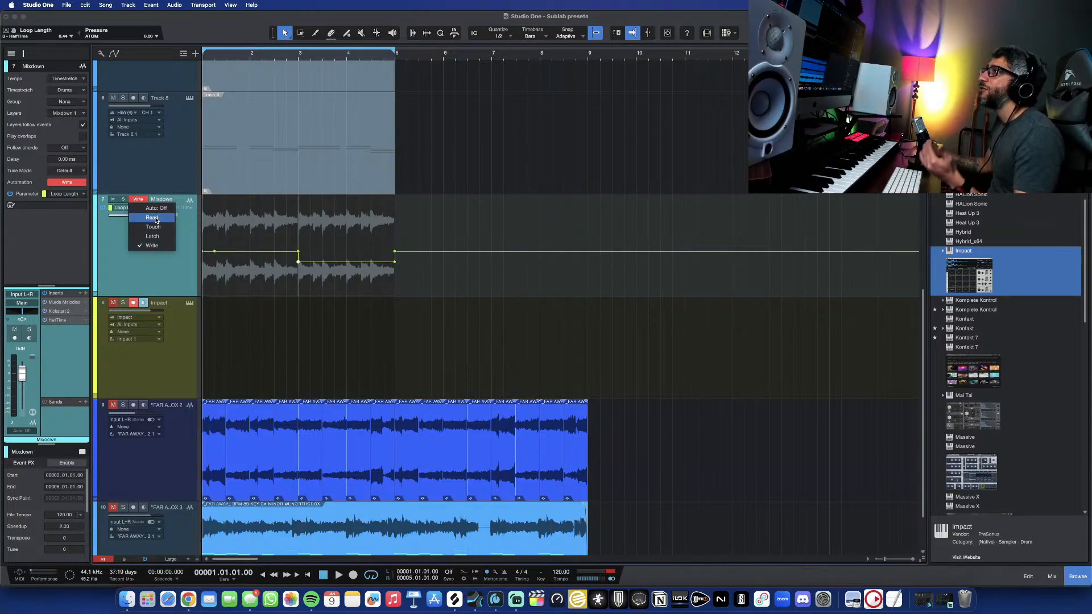
left_click(152, 218)
key("space")
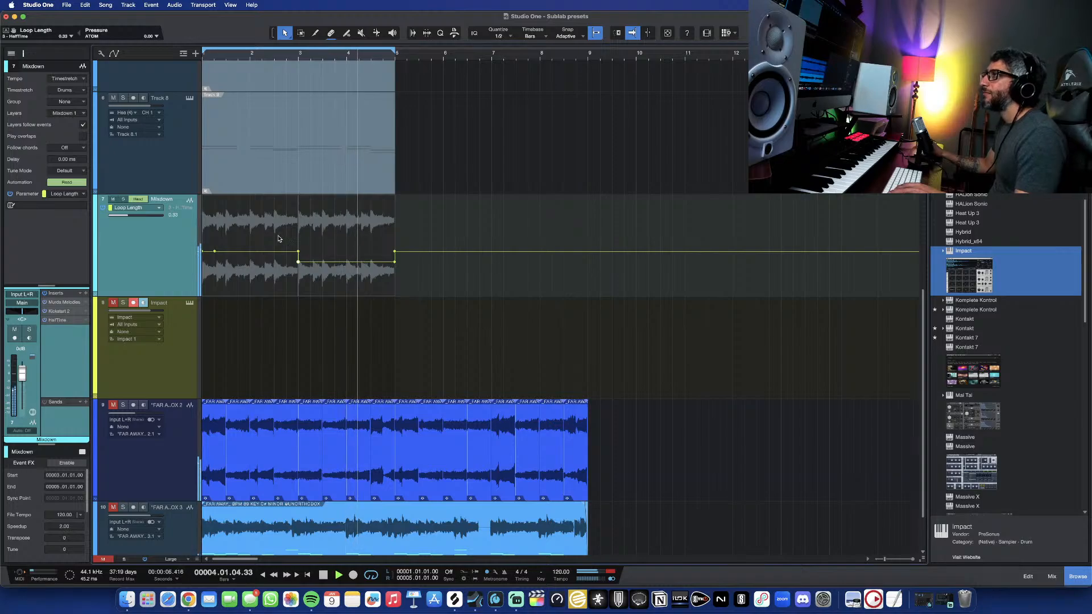
key("space")
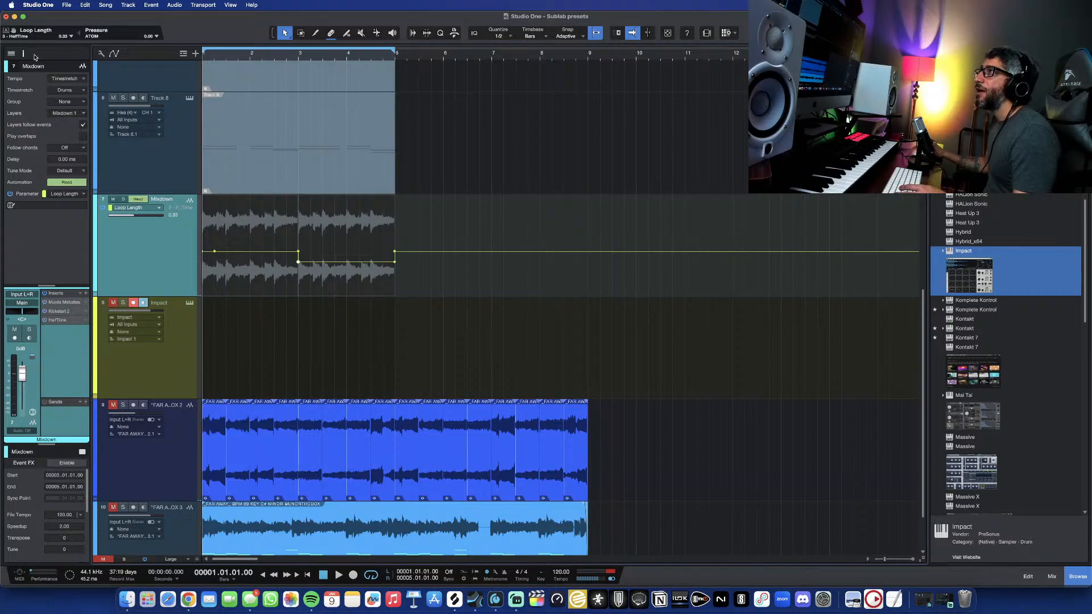
- Hide the Mixdown track's automation, add Pro EQ to the track, and set its low cut to 83.4 Hz during playback
left_click(115, 54)
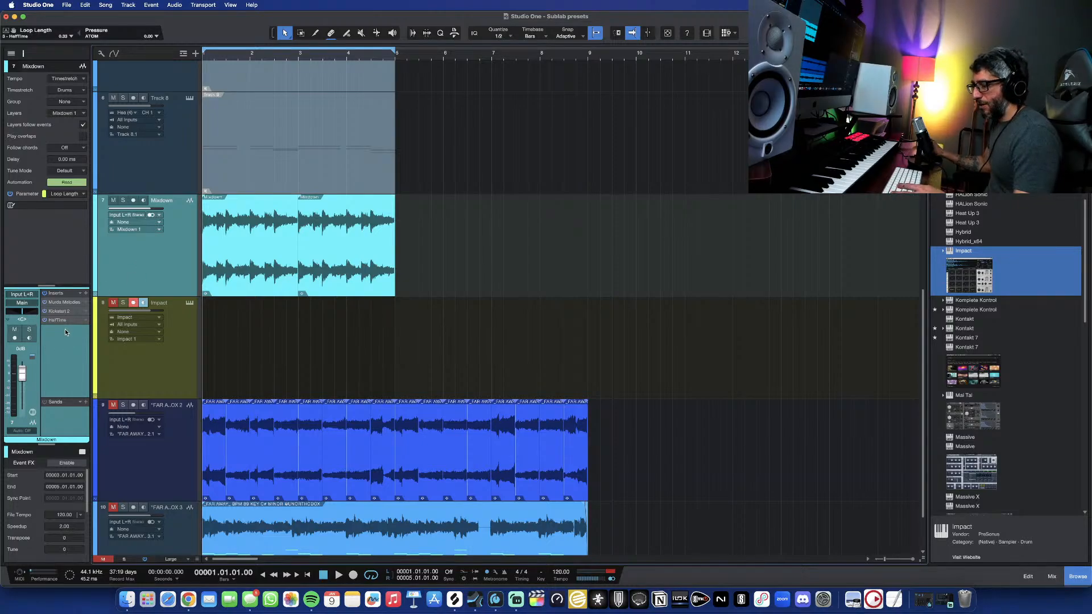
key("alt+e")
key("space")
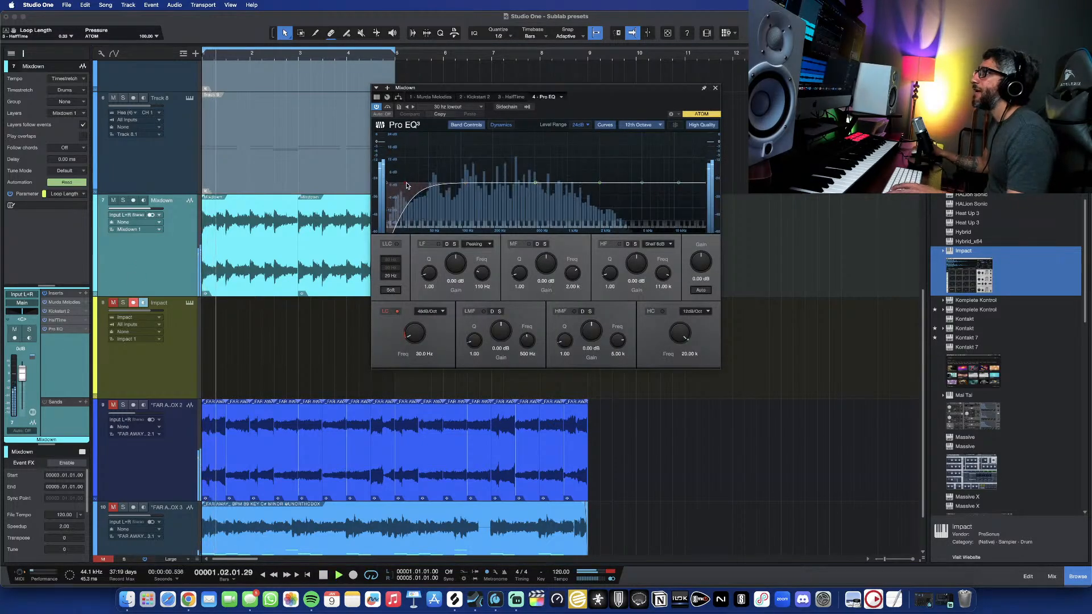
left_click_drag(406, 184, 453, 184)
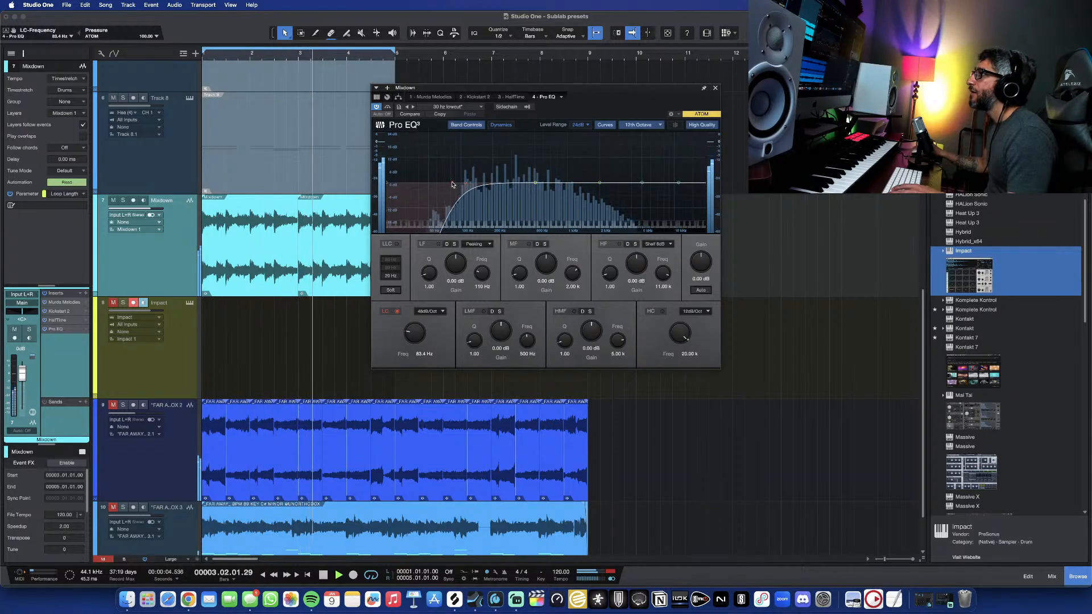
- Boost Pro EQ's MF band by 3.87 dB at 2.92 kHz, bring the high cut below 5 kHz, and stop playback with the plug-in closed
mouse_move(600, 182)
left_mouse_down()
mouse_move(610, 170)
mouse_move(618, 176)
left_mouse_up()
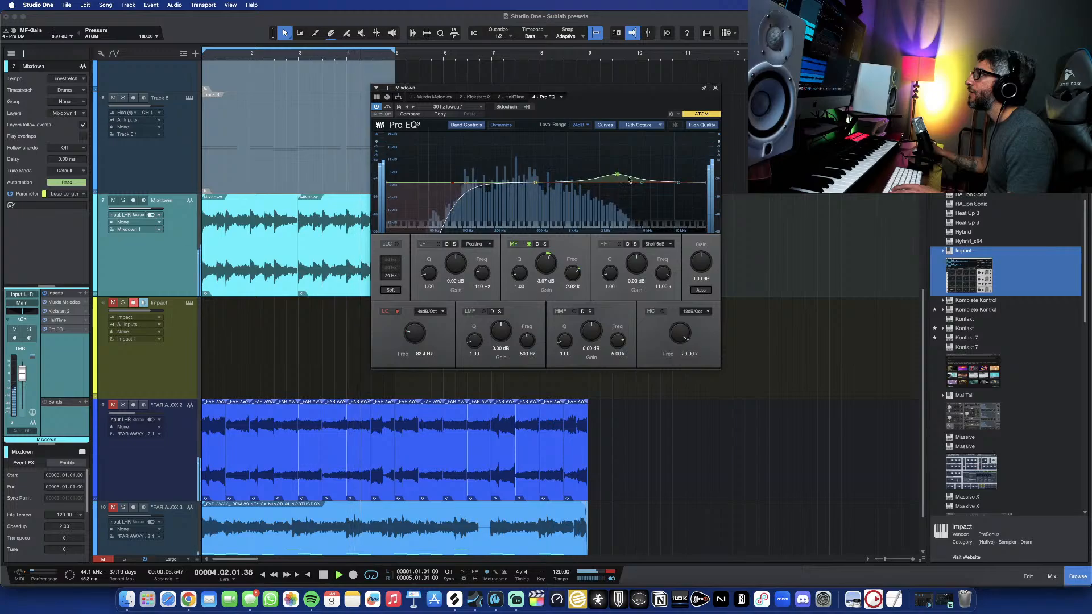
left_click_drag(705, 183, 640, 191)
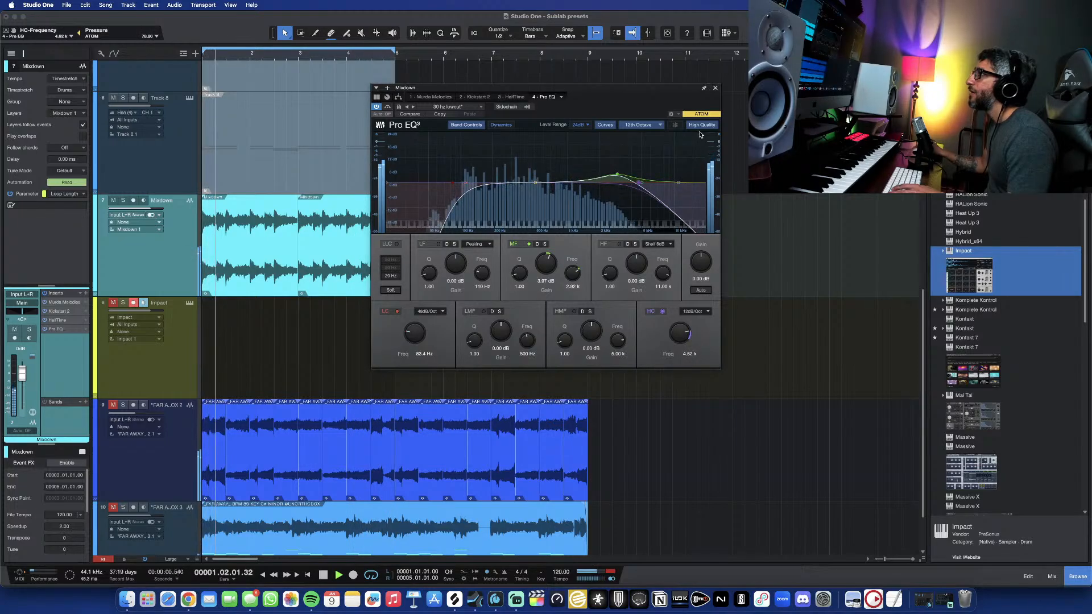
left_click(715, 88)
key("space")
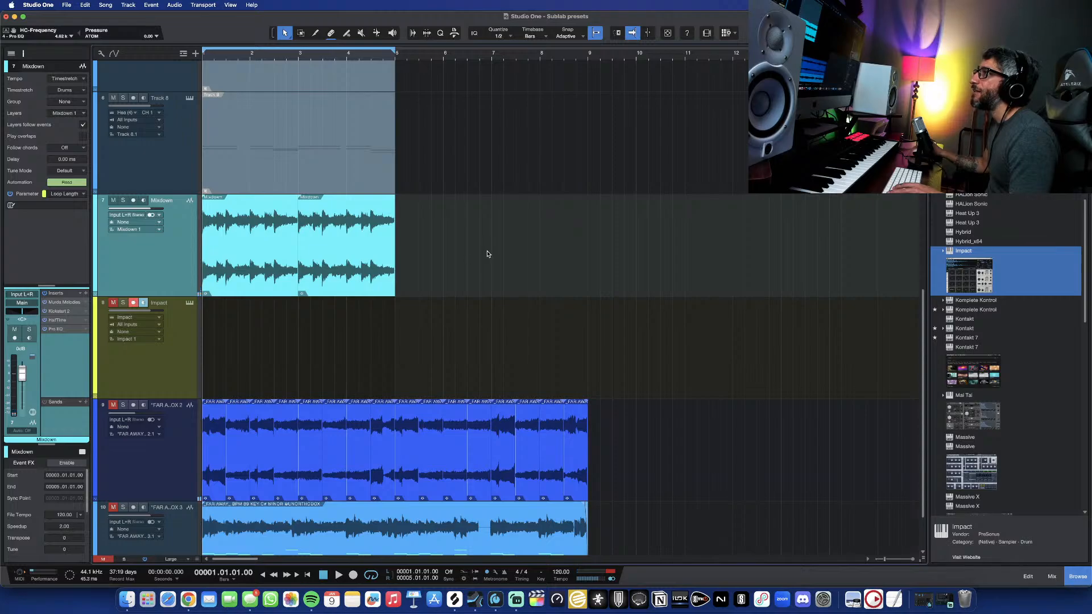
- Select both Mixdown clips and play them while examining the waveform at the end of bar 4
left_click_drag(489, 255, 269, 238)
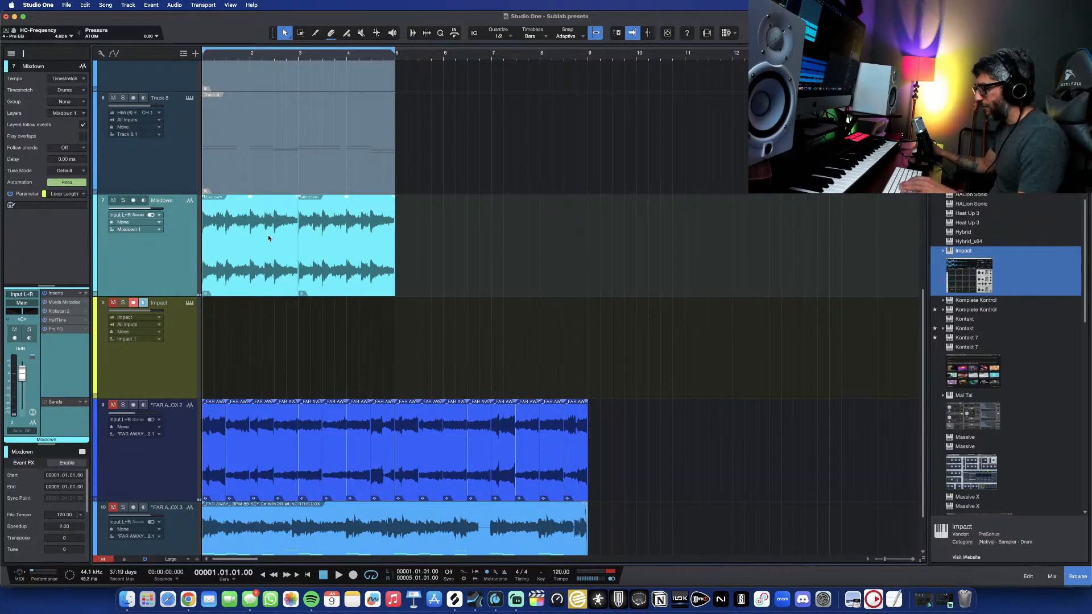
key("space")
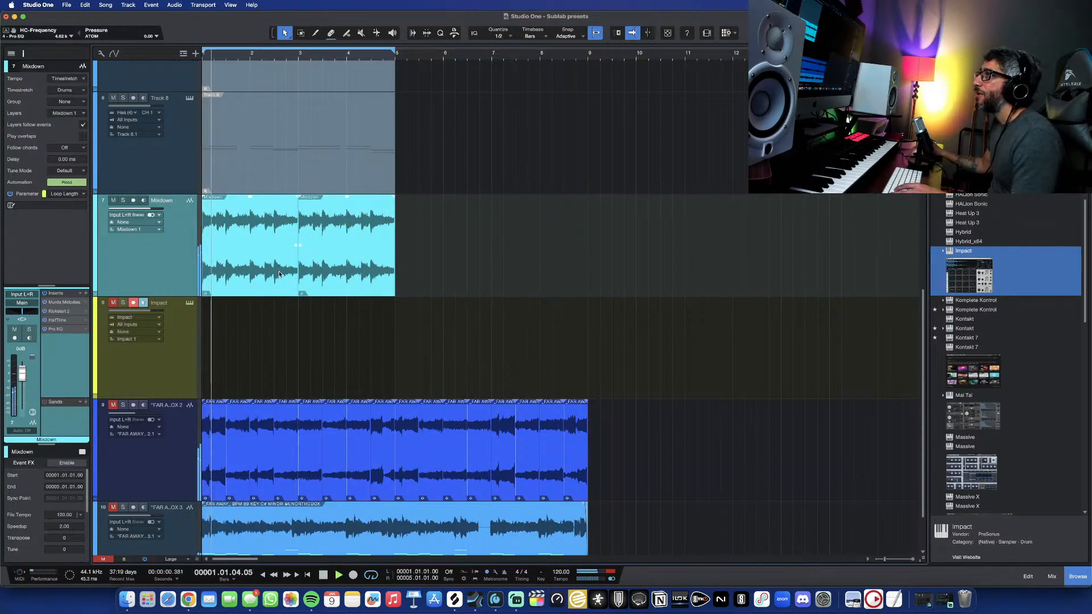
key("e")
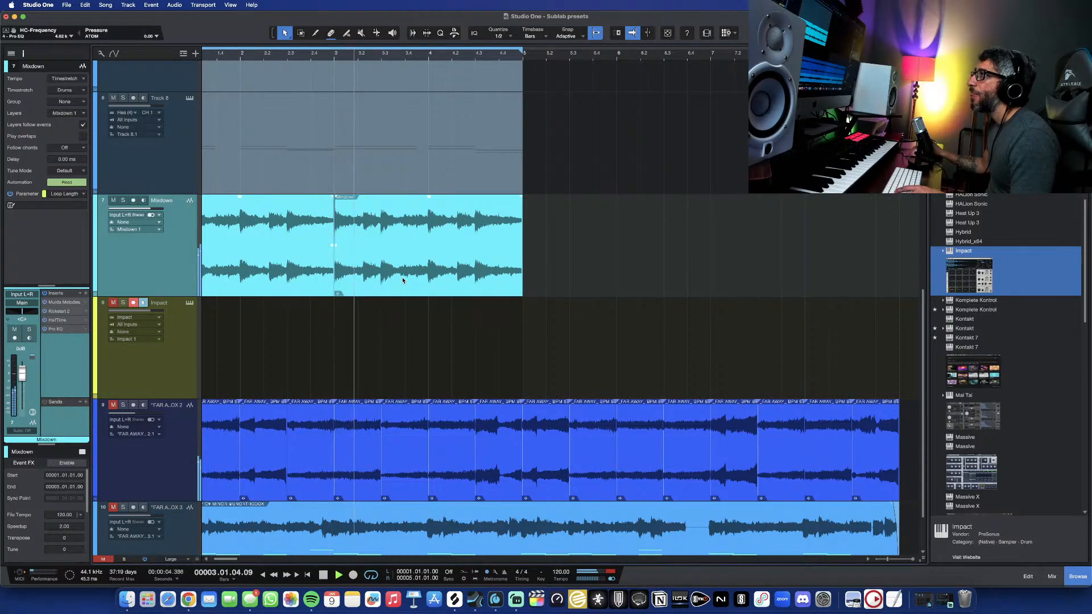
scroll(335, 265, "up", 10)
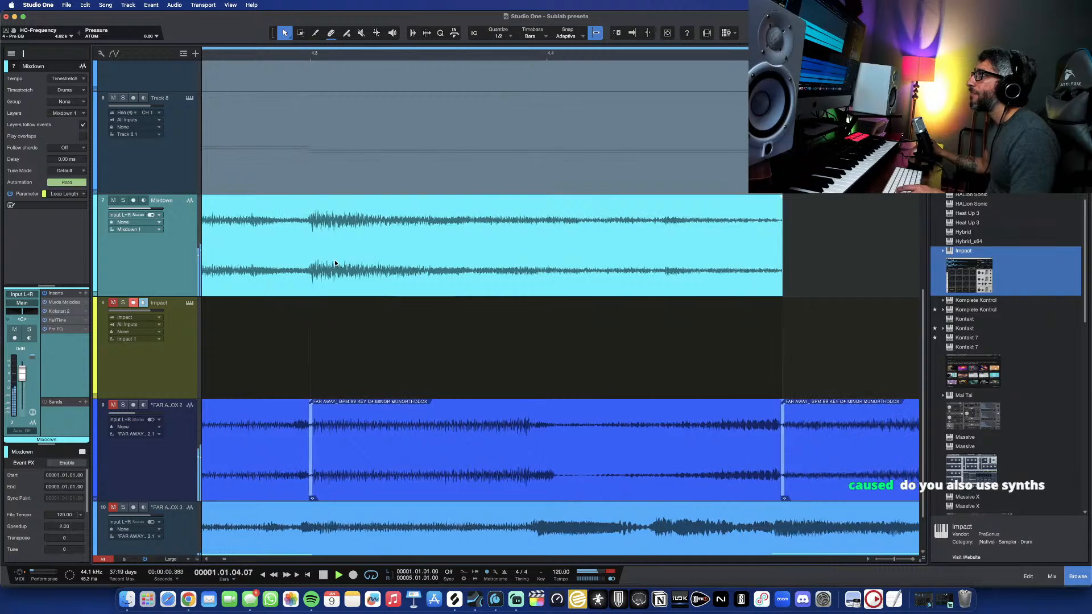
scroll(334, 263, "down", 10)
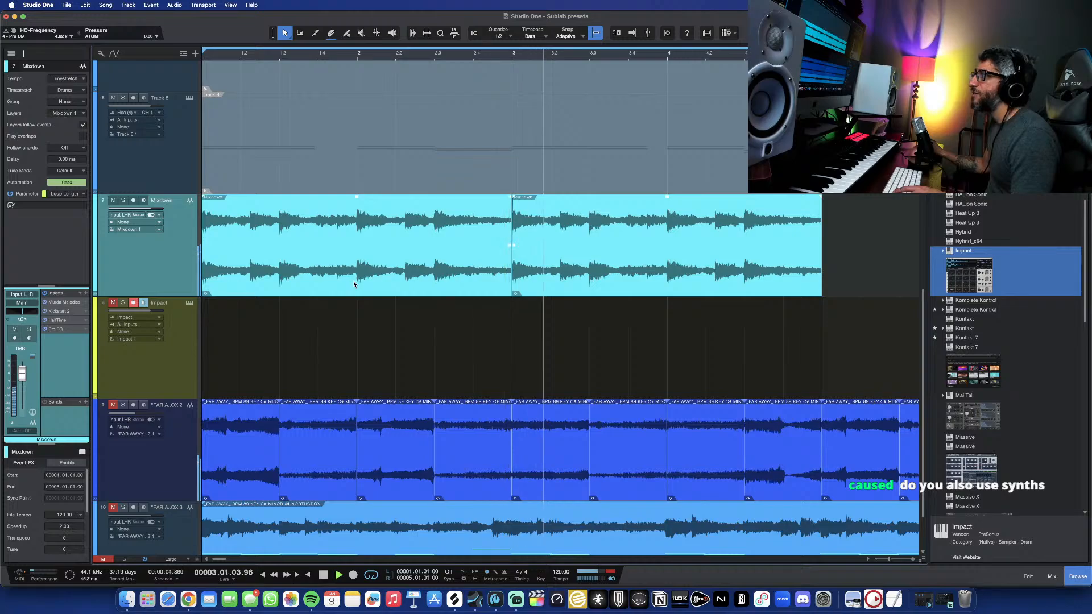
key("space")
scroll(495, 291, "down", 1)
scroll(497, 289, "down", 4)
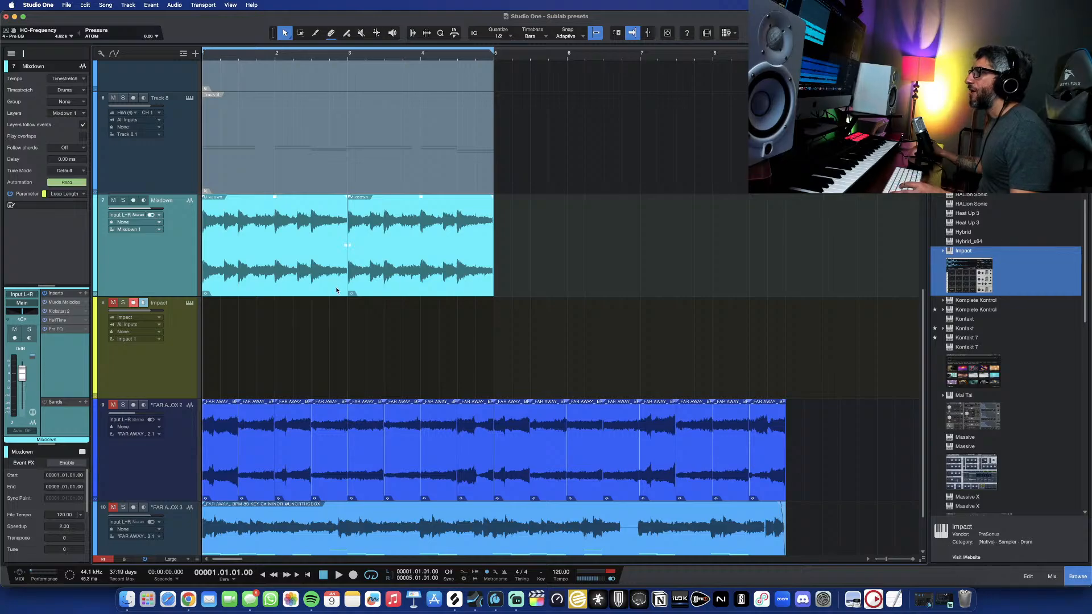
- Open Heat Up 3 on Track 5, look through its preset categories, and close the instrument
scroll(334, 286, "up", 2)
scroll(333, 287, "up", 6)
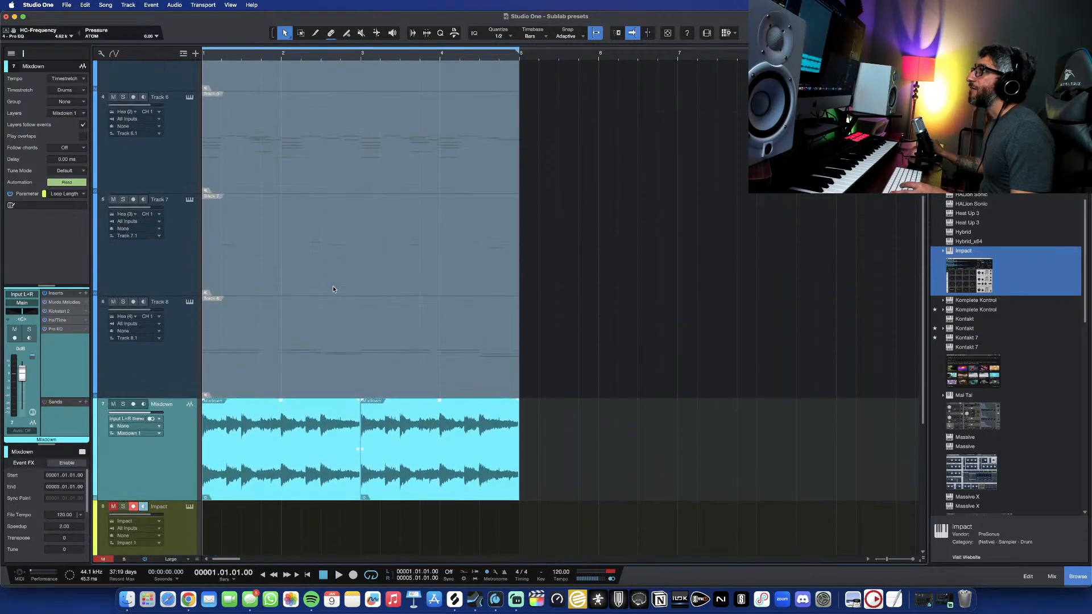
left_click(182, 122)
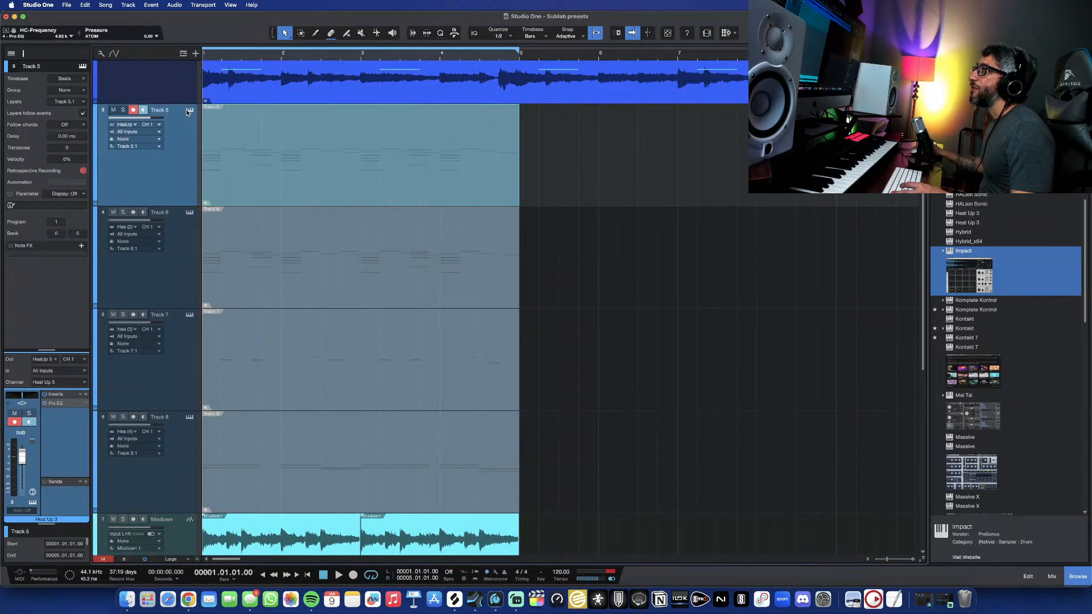
left_click(186, 110)
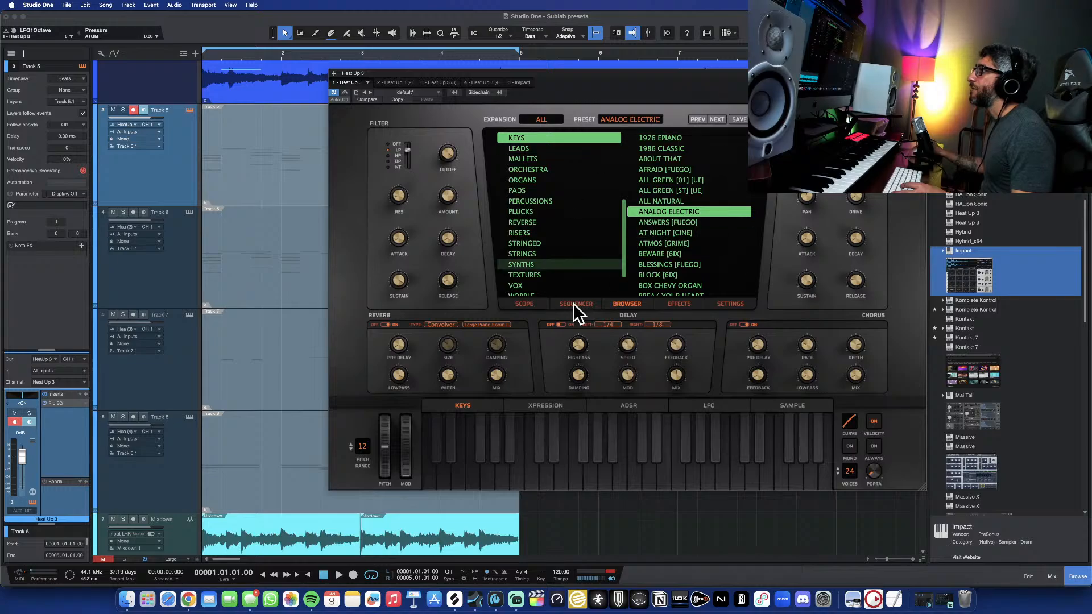
scroll(551, 228, "down", 3)
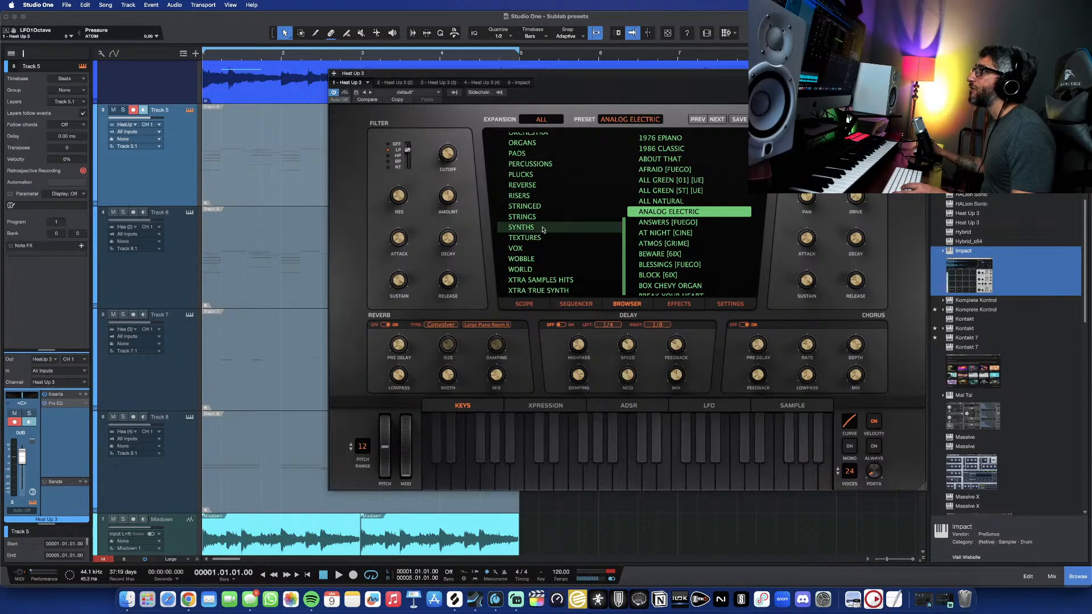
scroll(543, 229, "up", 8)
left_click(538, 165)
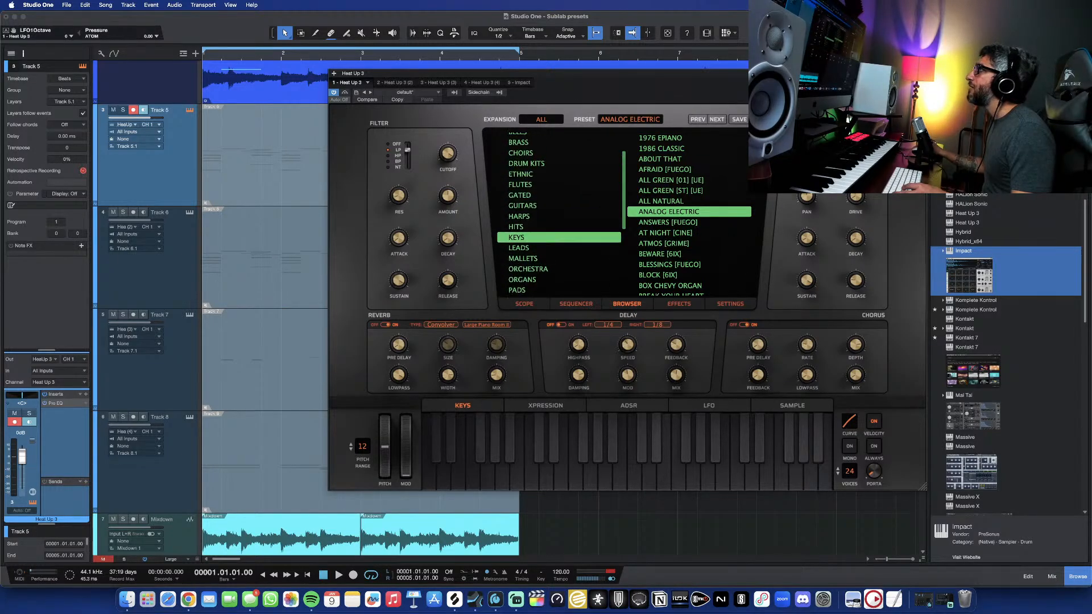
left_click(921, 74)
- Play the loop and add a short fade-in of about 15 ms to the second Mixdown clip at bar 3
scroll(394, 230, "down", 5)
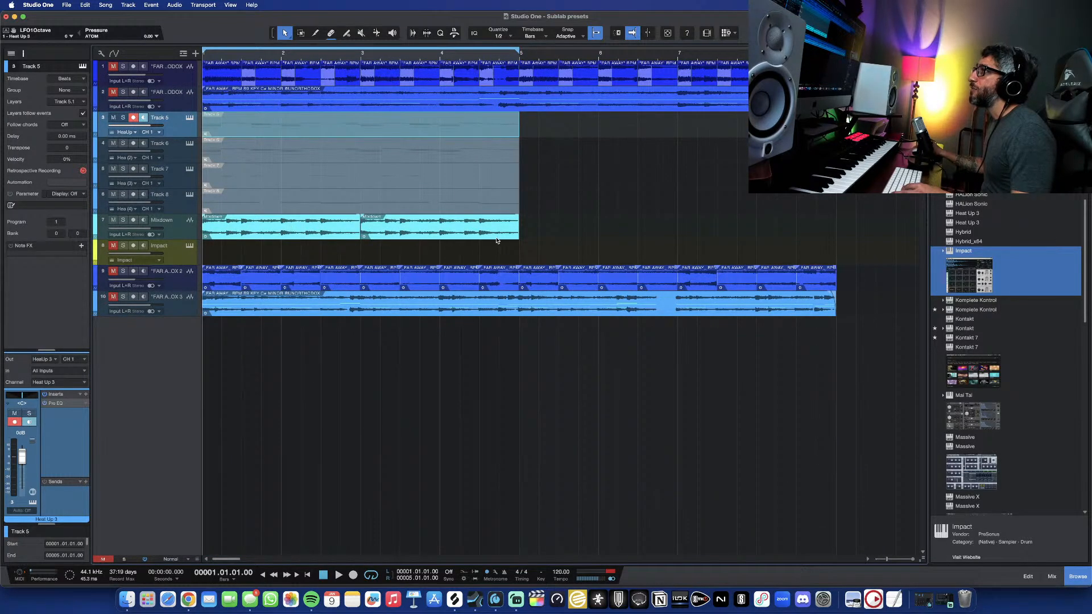
key("space")
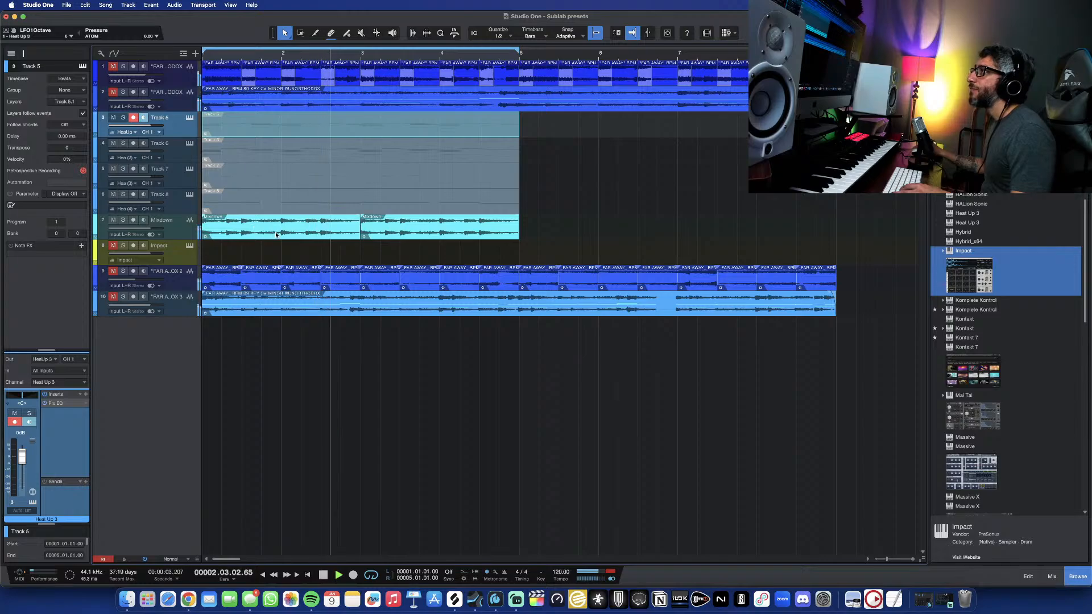
scroll(331, 237, "up", 5)
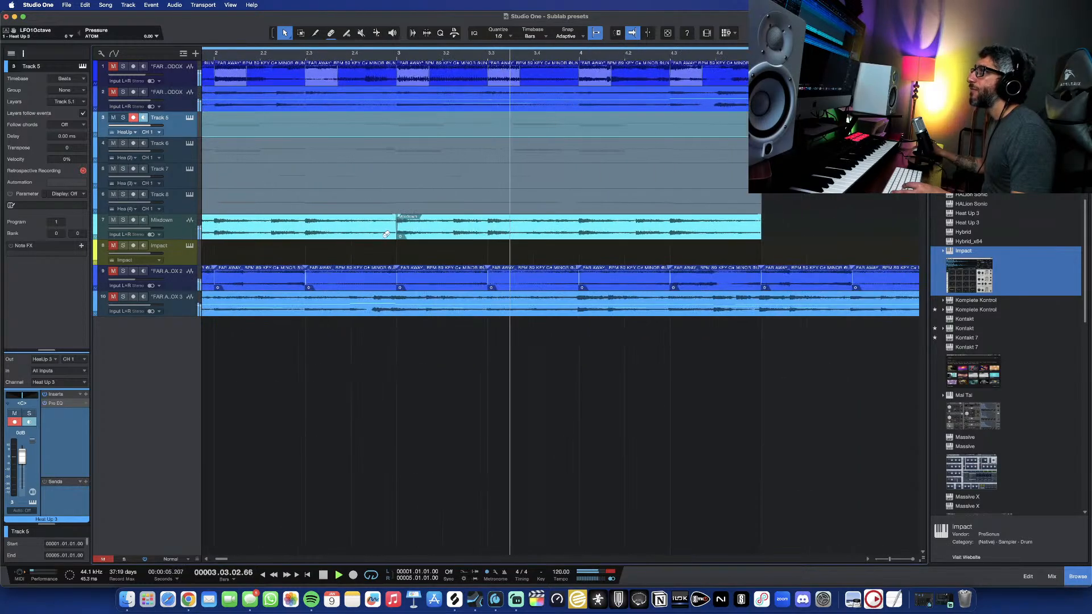
scroll(397, 240, "up", 3)
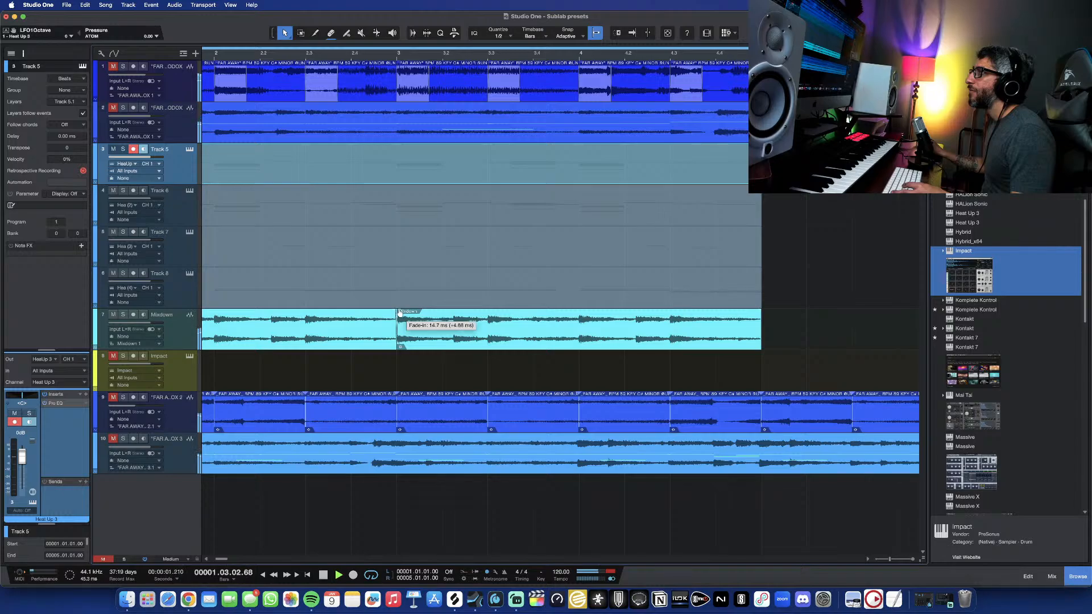
left_click_drag(399, 313, 400, 313)
- Add a short fade-out to the first Mixdown clip before bar 3 and one of about 33 ms to the second clip's end
scroll(386, 313, "left", 5)
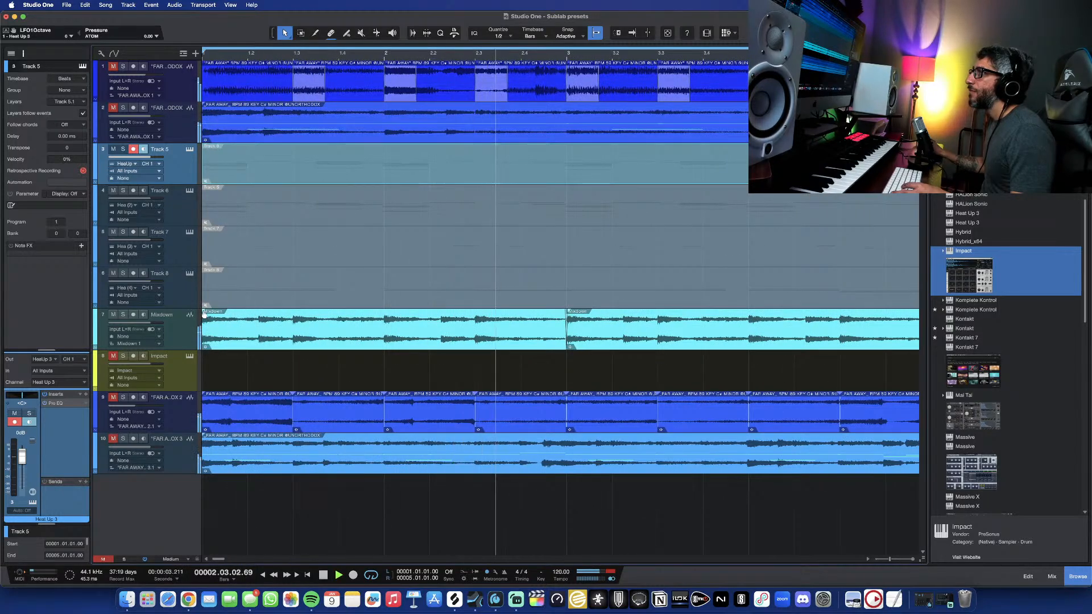
scroll(389, 304, "right", 4)
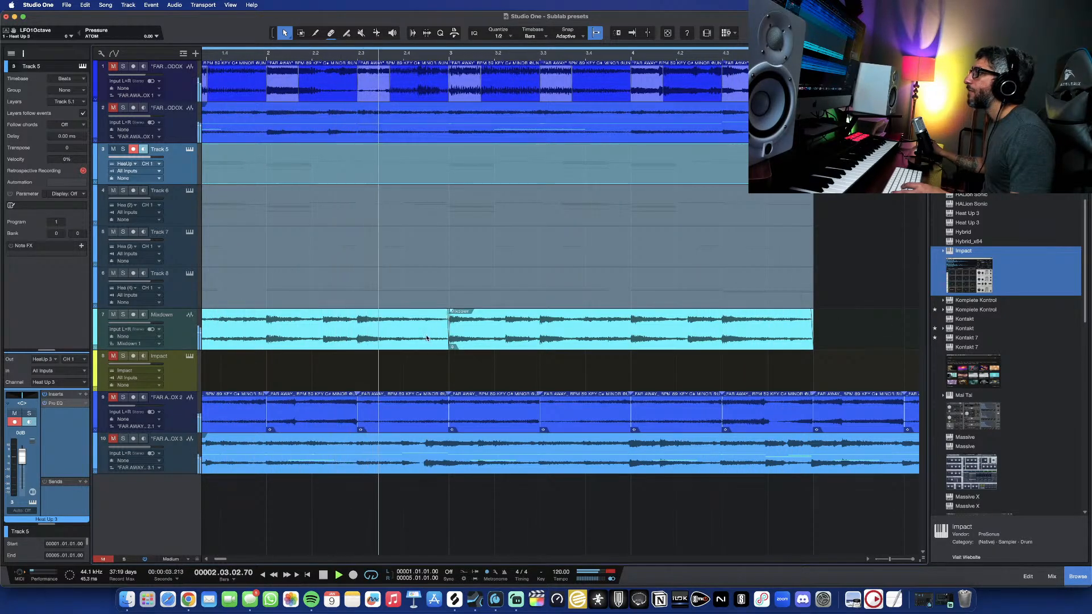
left_click_drag(448, 311, 448, 313)
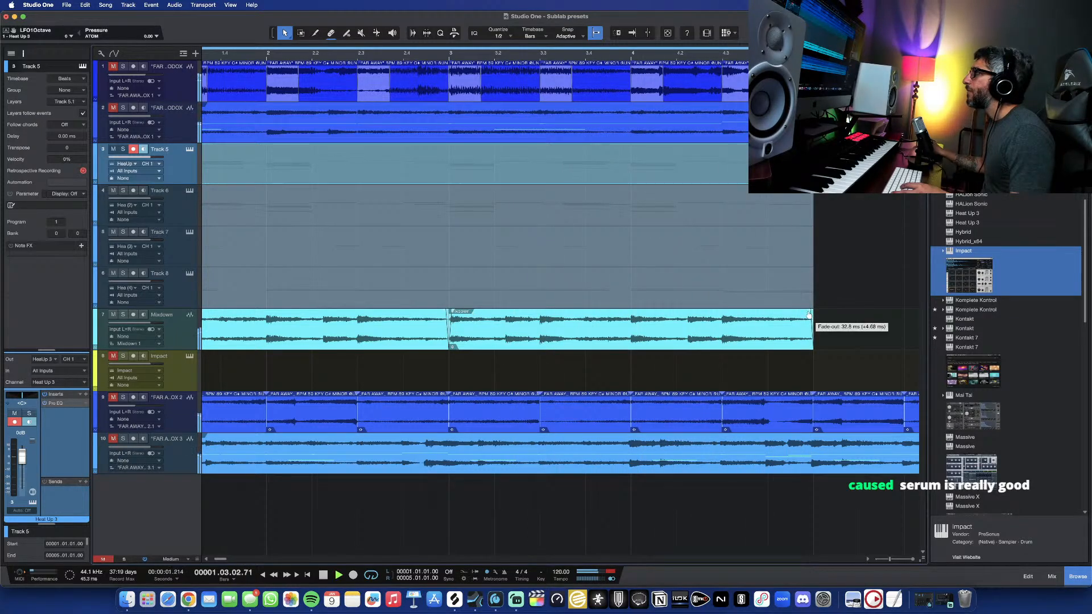
left_click_drag(809, 316, 810, 315)
- Add a short fade-in to the start of the first Mixdown clip and inspect the fades meeting at bar 3
scroll(360, 342, "left", 3)
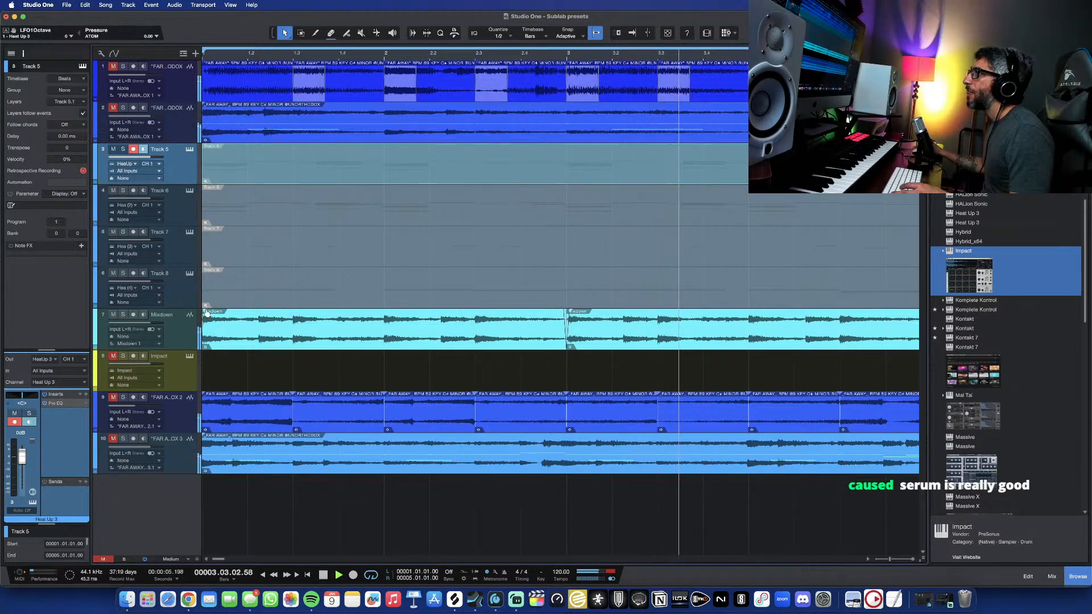
left_click_drag(205, 312, 208, 314)
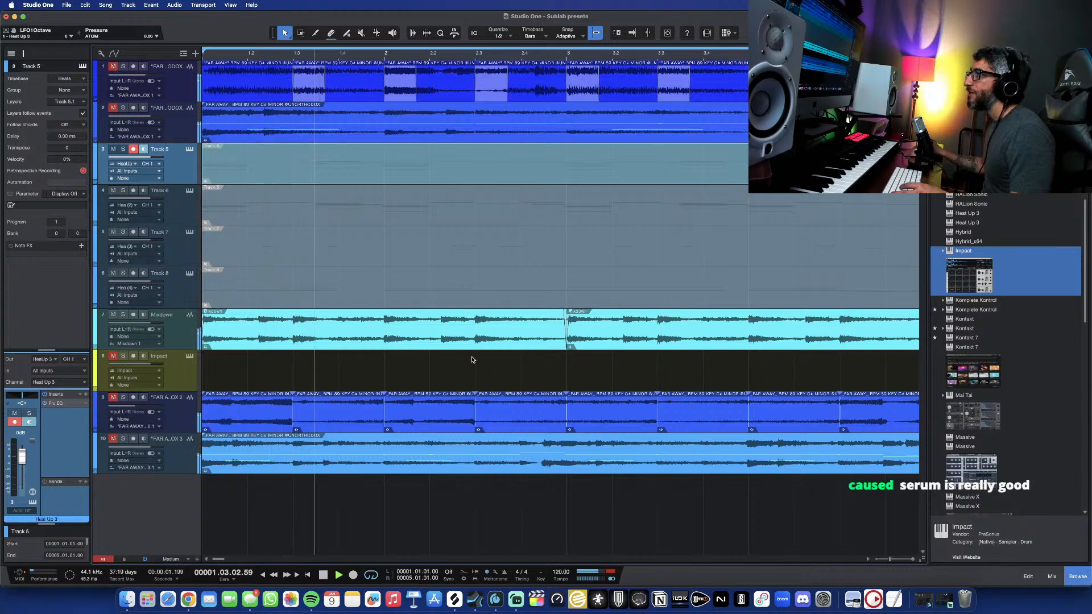
key("w")
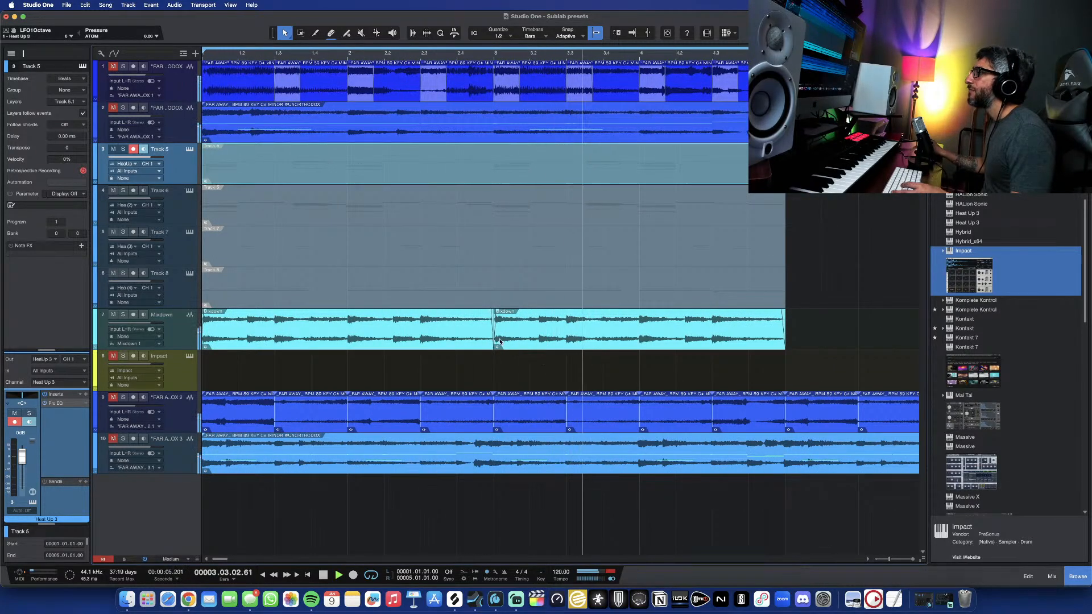
key("e")
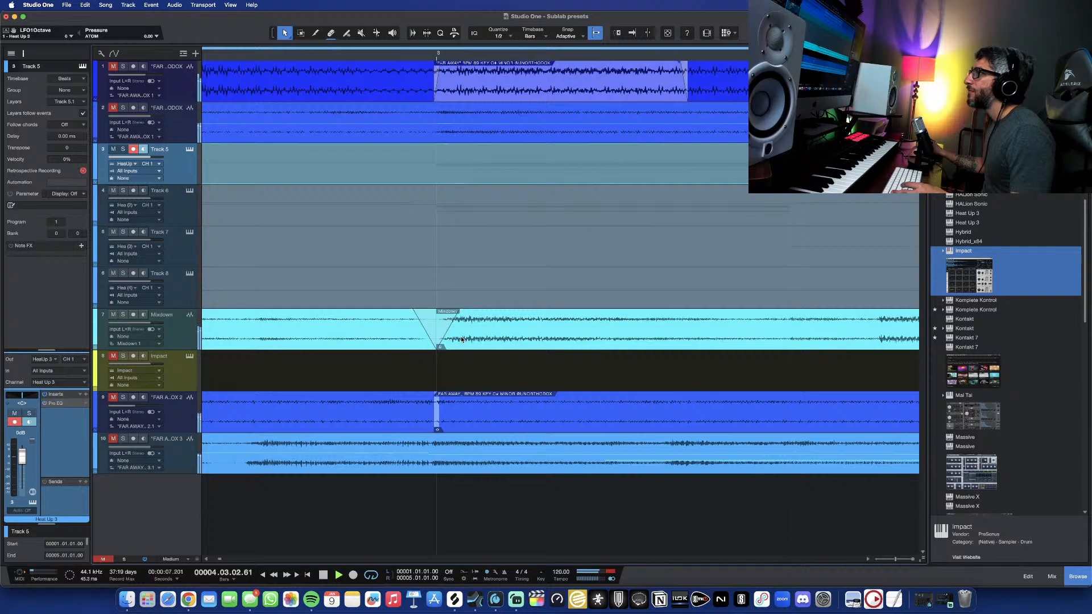
key("w")
key("w")
key("w")
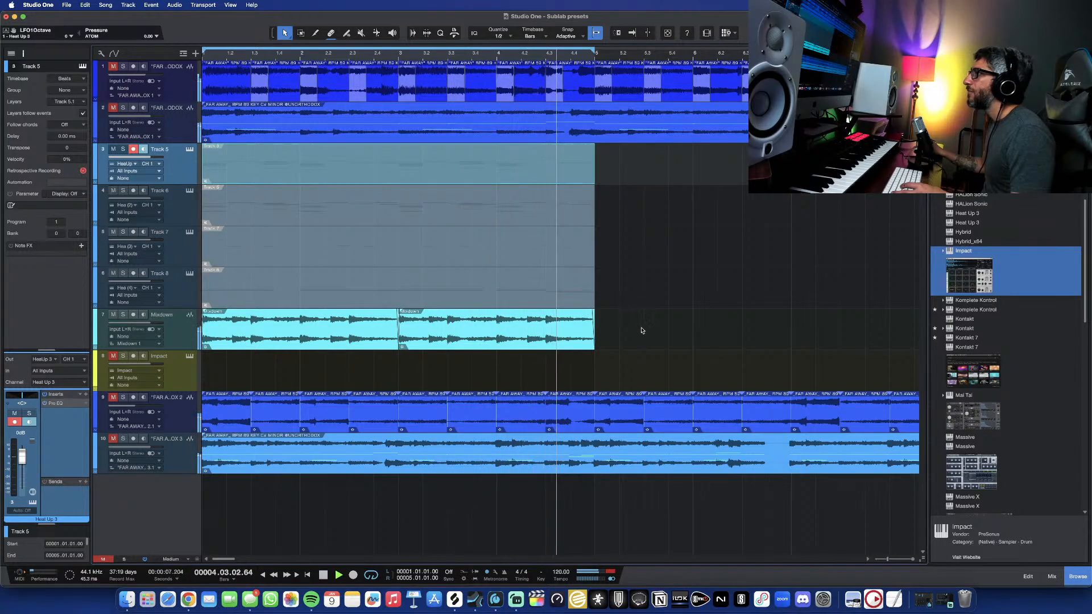
- Replace the two Mixdown clips with one continuous four-bar clip from bar 1 to bar 5 and start playback
key("space")
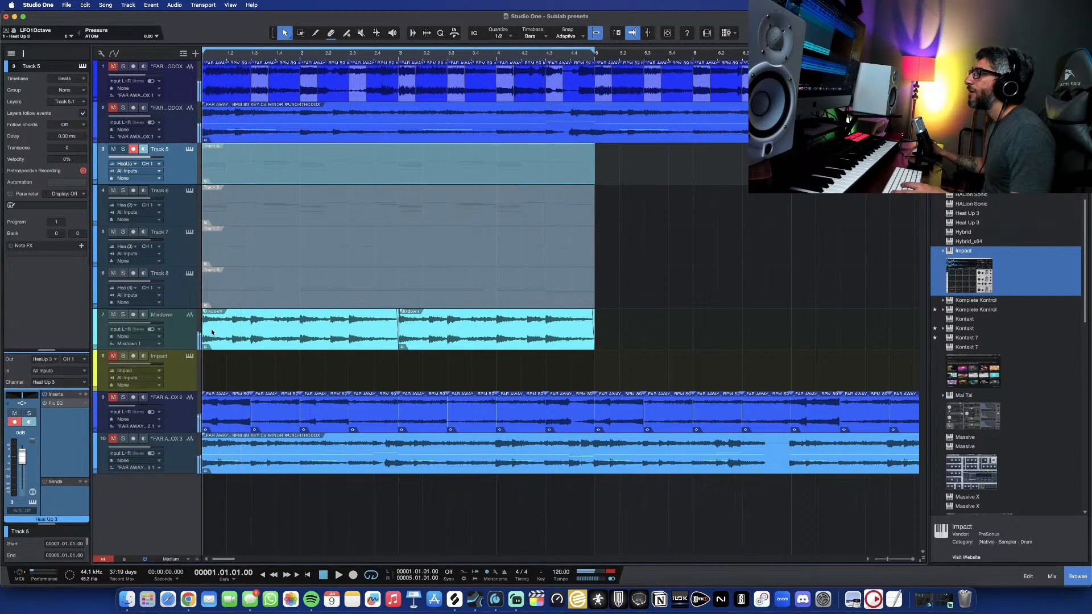
scroll(209, 320, "up", 2)
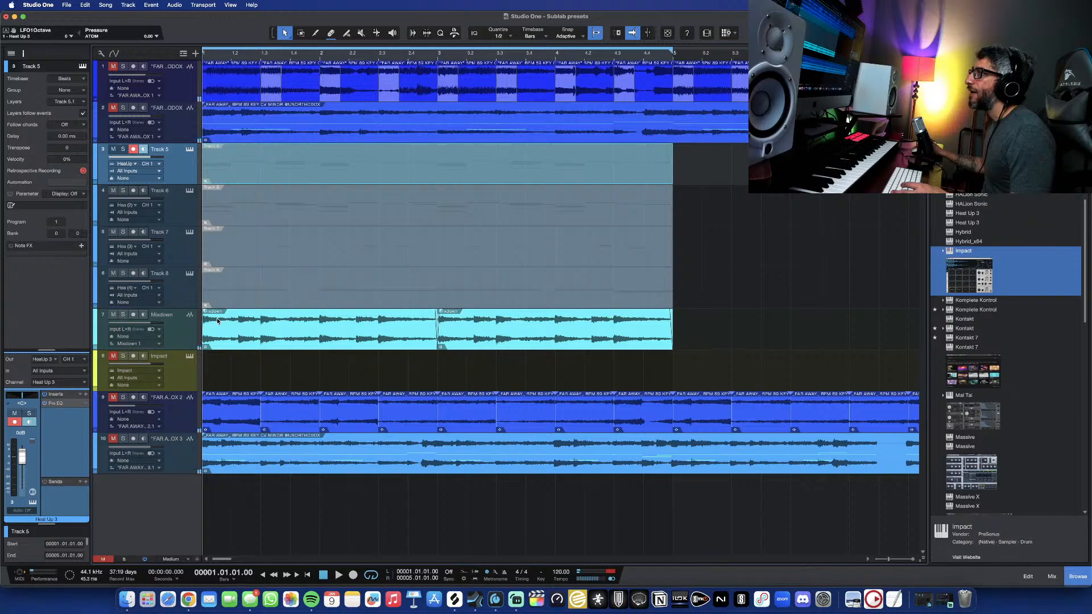
scroll(224, 322, "up", 2)
scroll(233, 323, "left", 2)
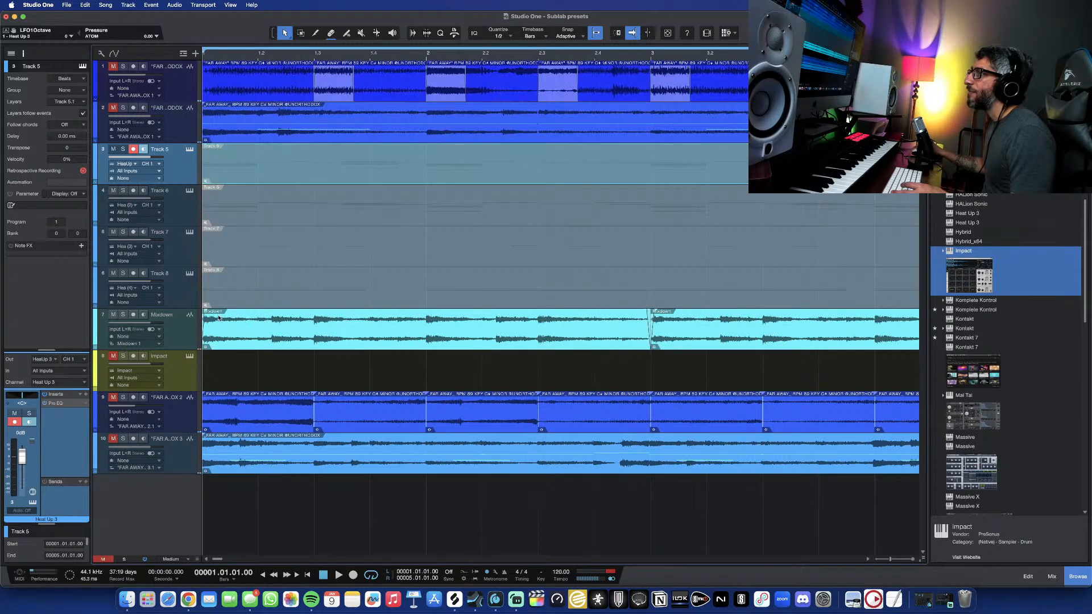
scroll(273, 334, "down", 6)
scroll(327, 336, "up", 3)
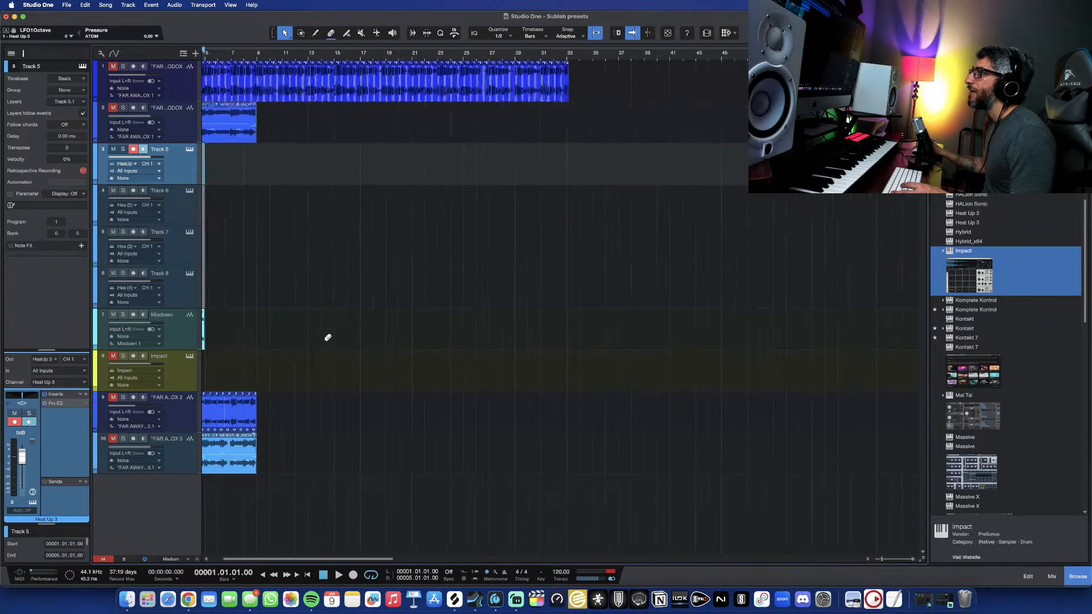
left_click(341, 345)
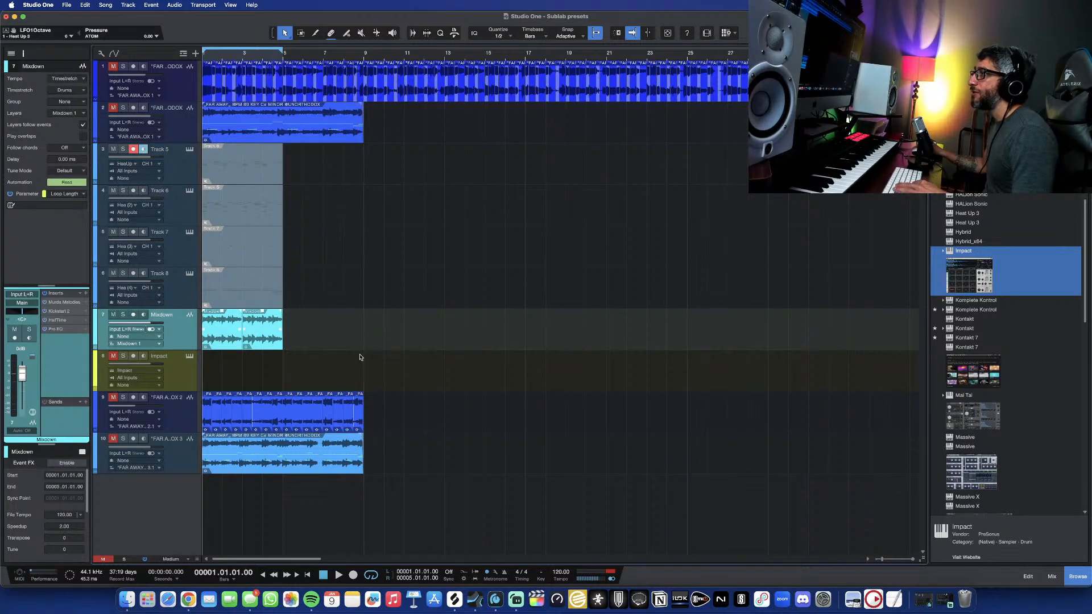
key("space")
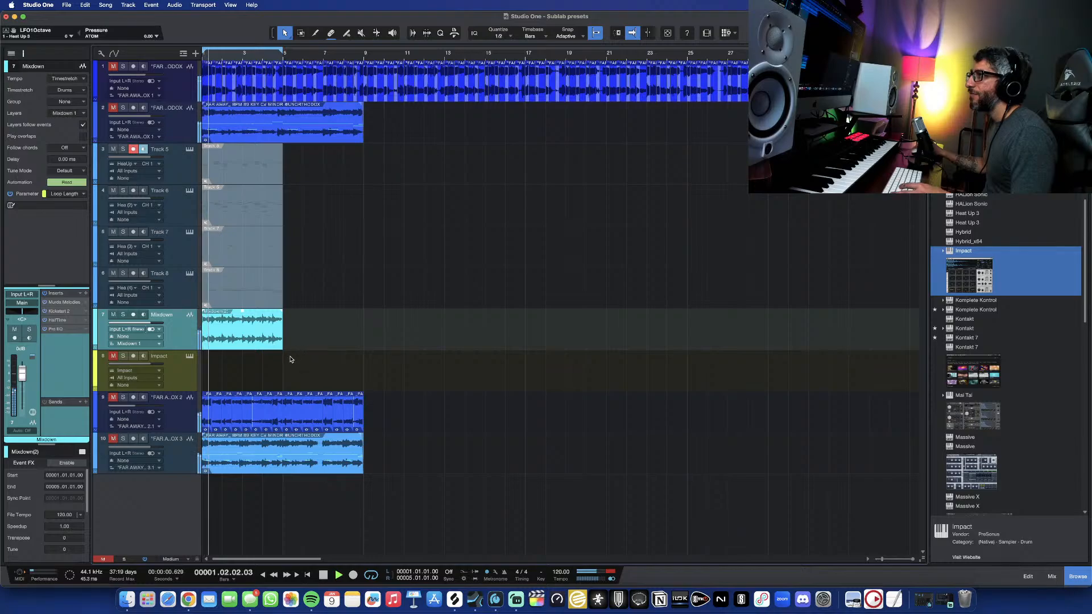
- Play the four-bar Mixdown loop and examine its waveform around bar 3 and at the clip's end
key("e")
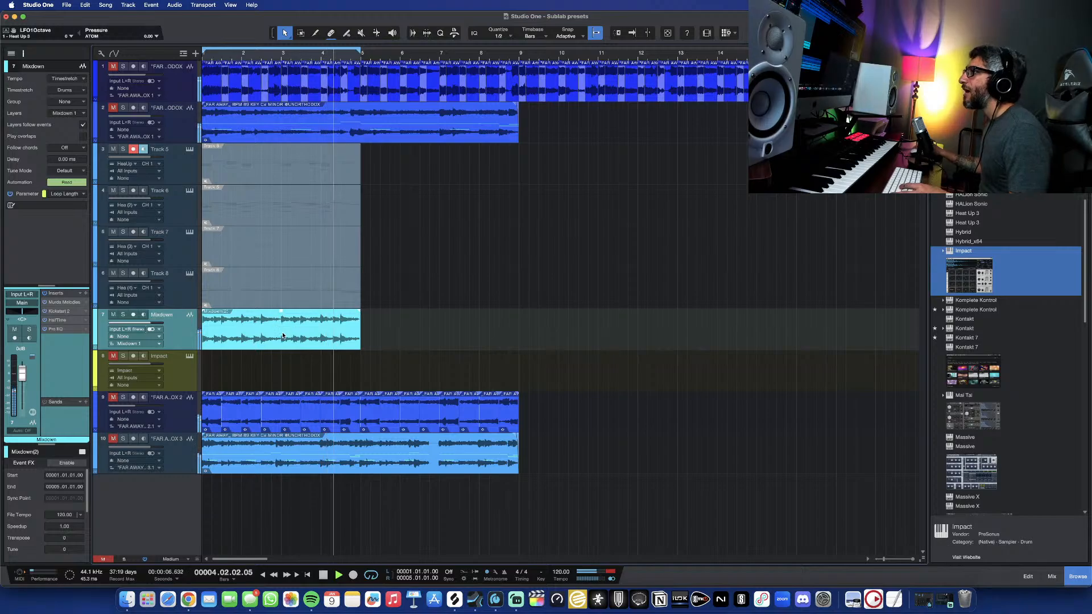
key("e")
key("shift+e")
key("w")
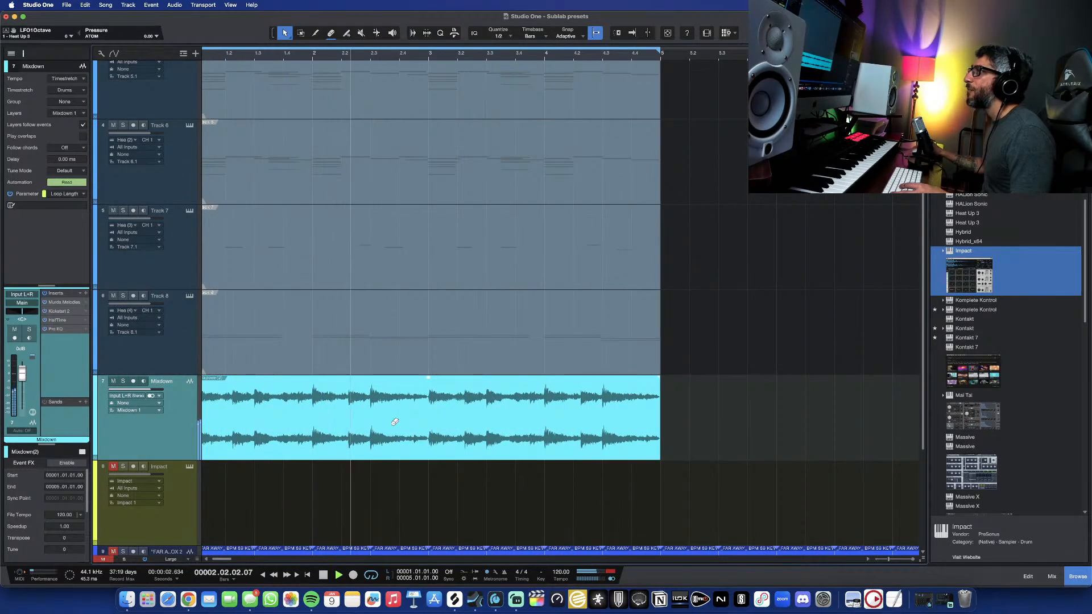
scroll(395, 422, "up", 3)
scroll(604, 430, "down", 2)
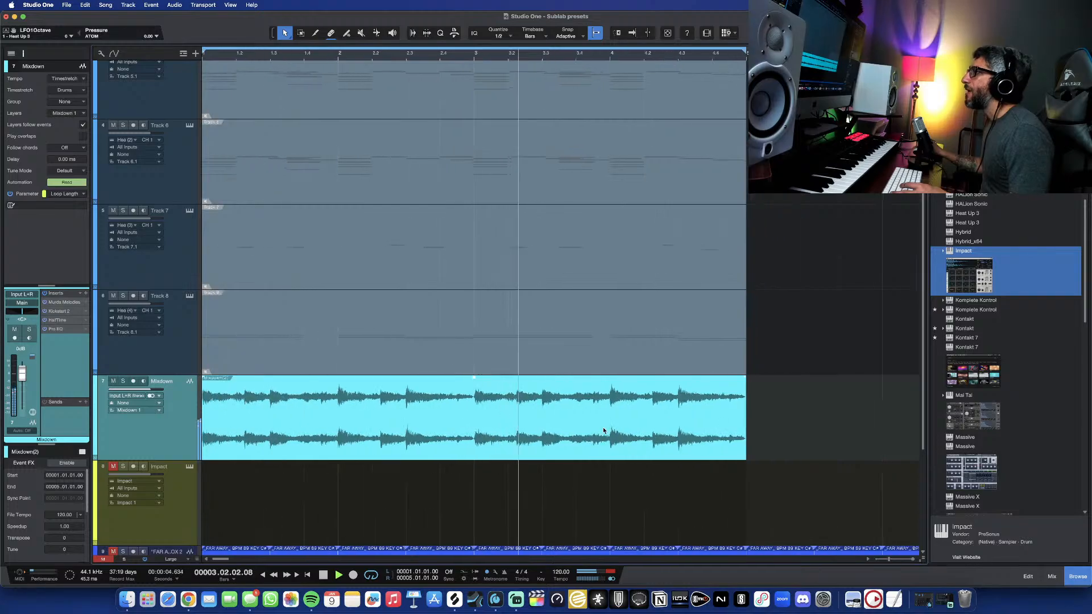
key("shift+w")
key("w")
key("w")
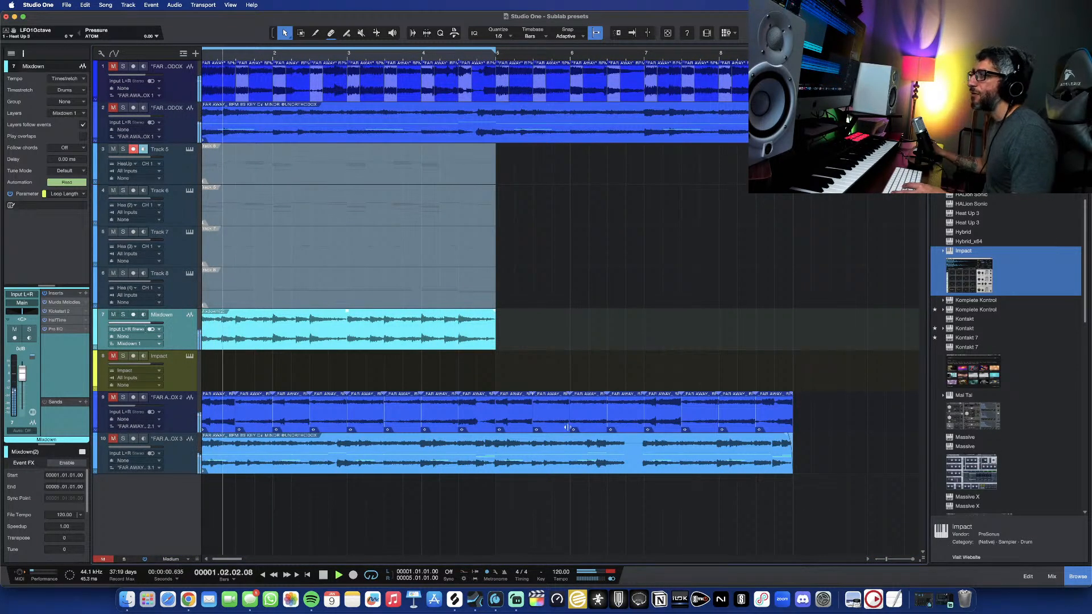
scroll(437, 415, "left", 1)
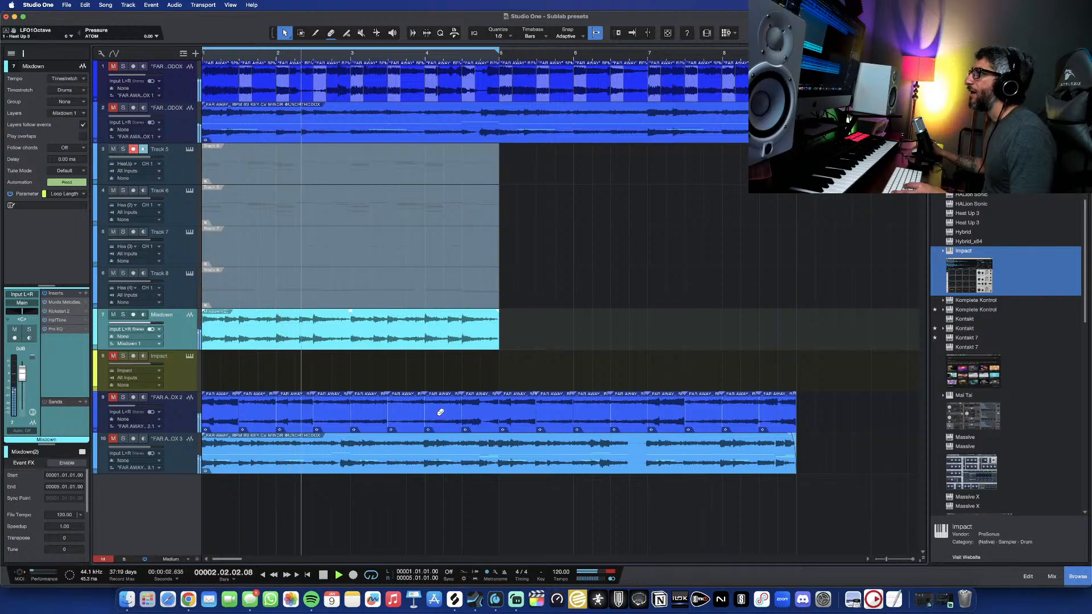
- Add a short fade-out to the end of the four-bar Mixdown clip and briefly solo the track to audition it
key("w")
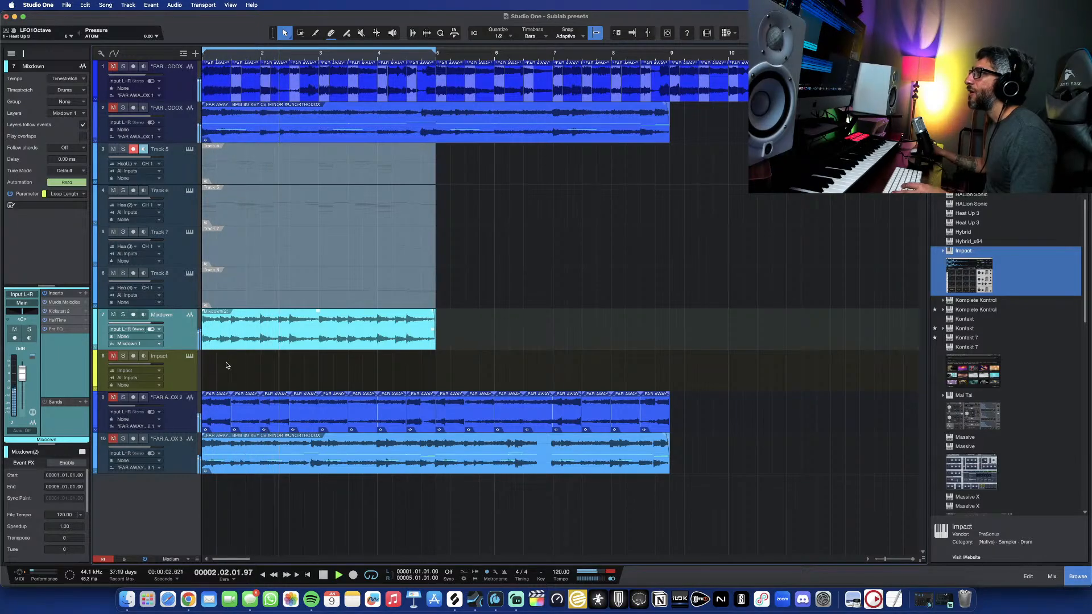
scroll(227, 365, "up", 5)
scroll(229, 362, "left", 2)
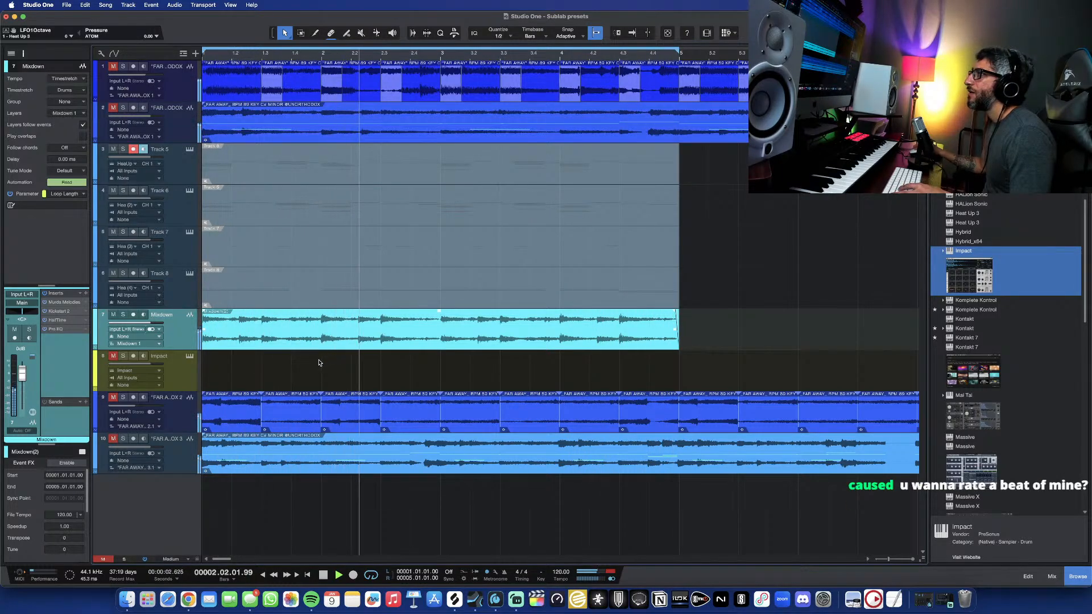
left_click(123, 315)
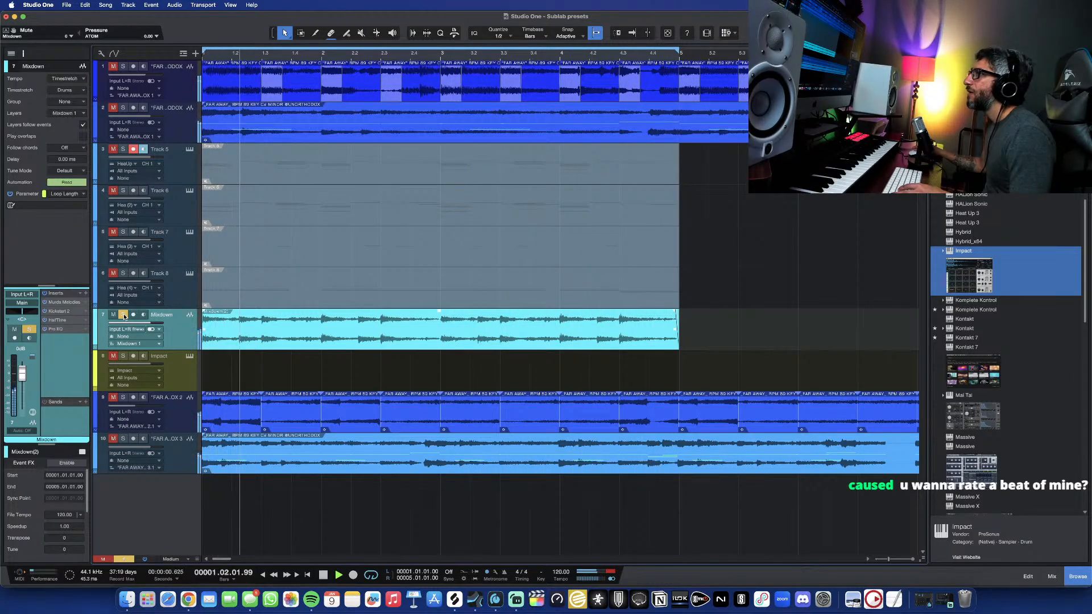
key("space")
key("f")
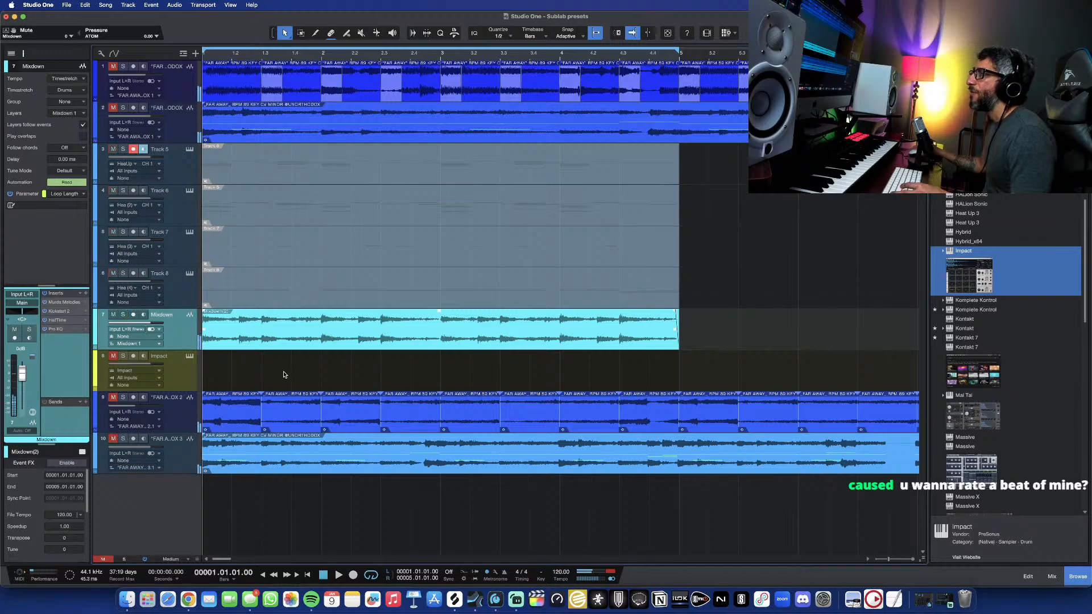
- Try the Track 5 clip unmuted together with the Mixdown during playback, and mute the clip again
key("shift+w")
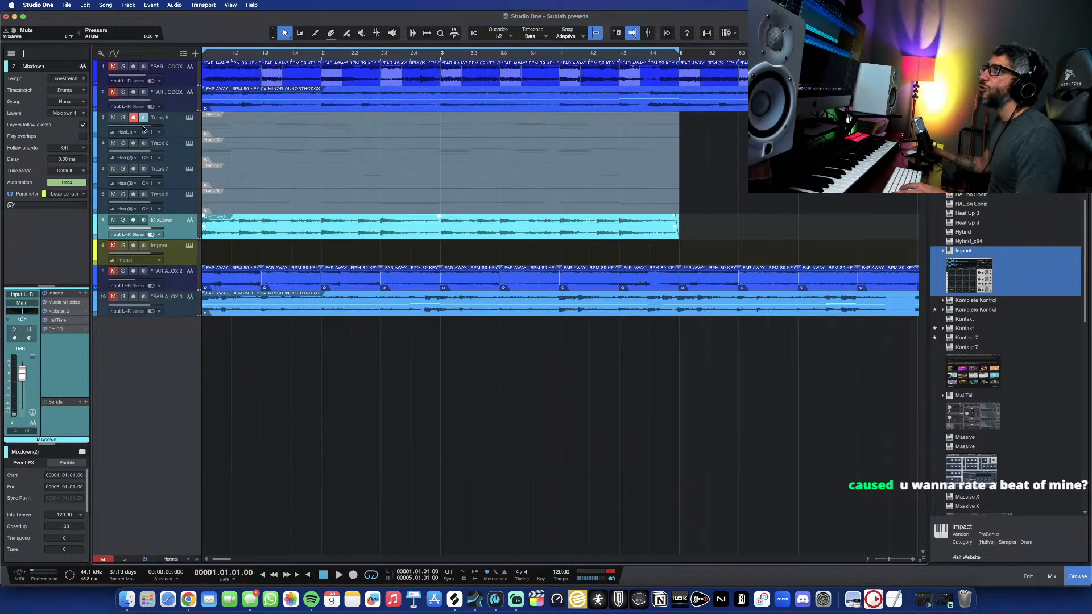
left_click(403, 129)
left_click(402, 127)
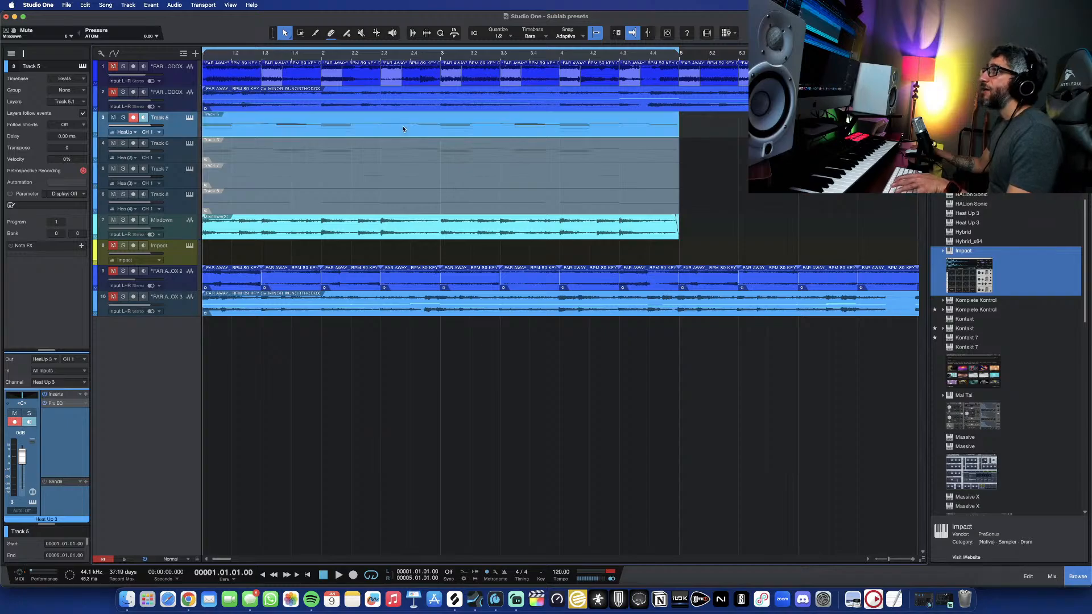
key("space")
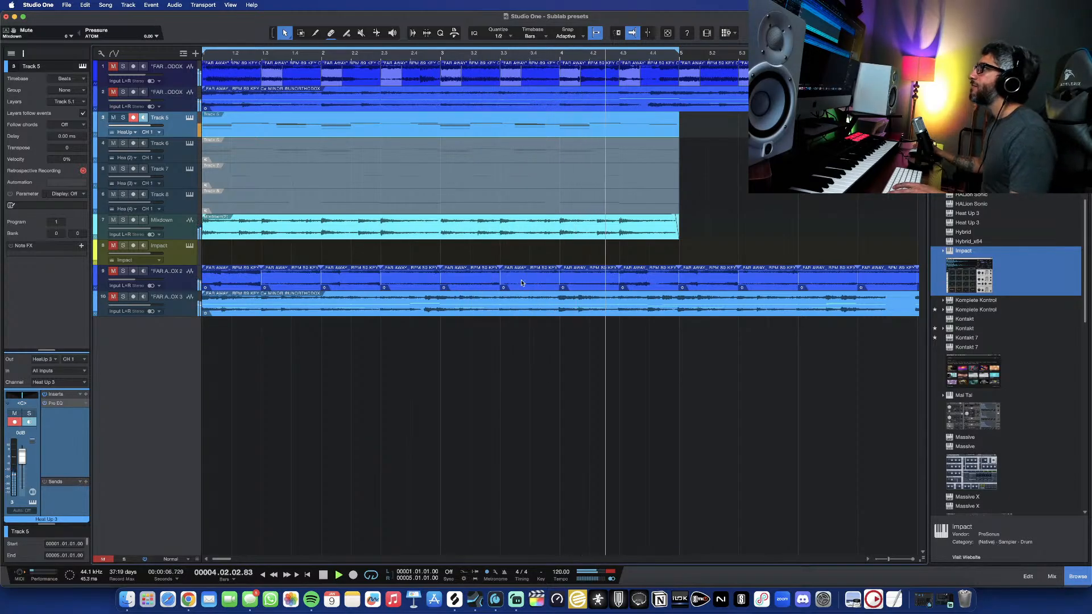
key("space")
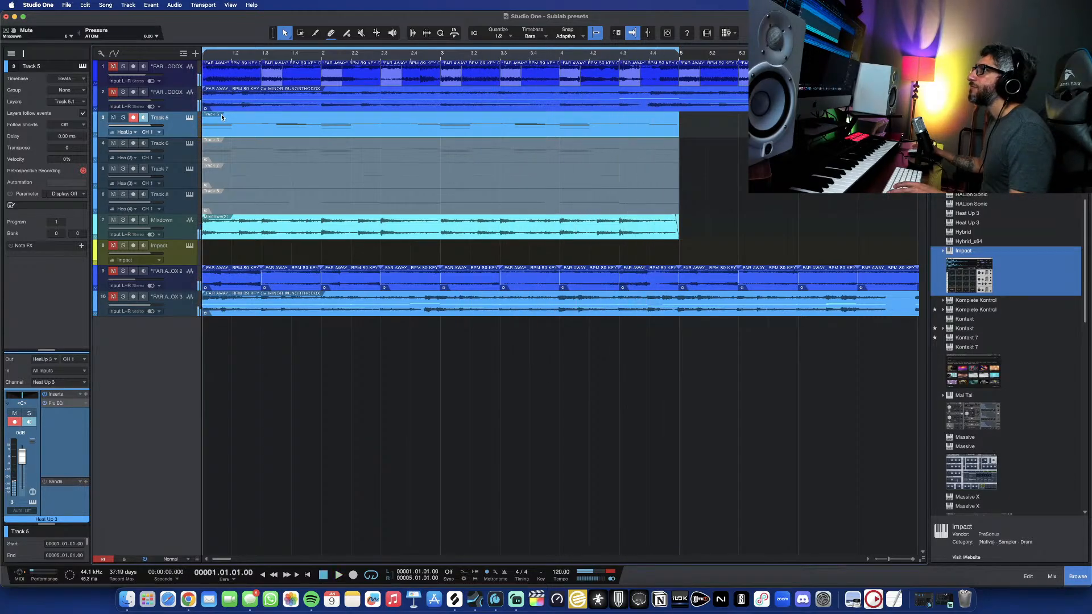
left_click(268, 128)
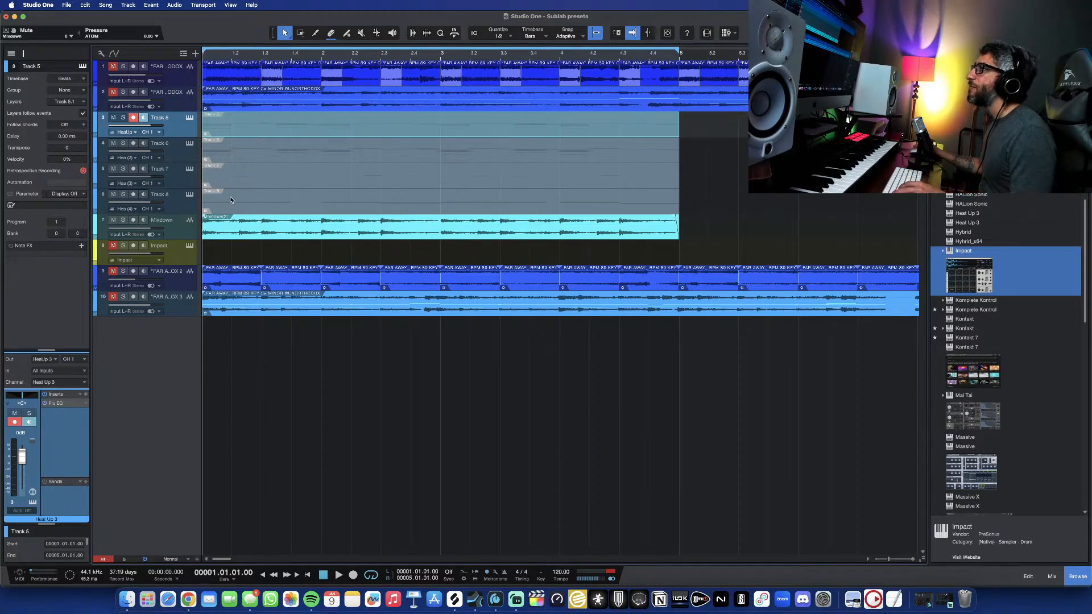
- Unmute the Track 7 clip and audition it together with the Mixdown
left_click(351, 174)
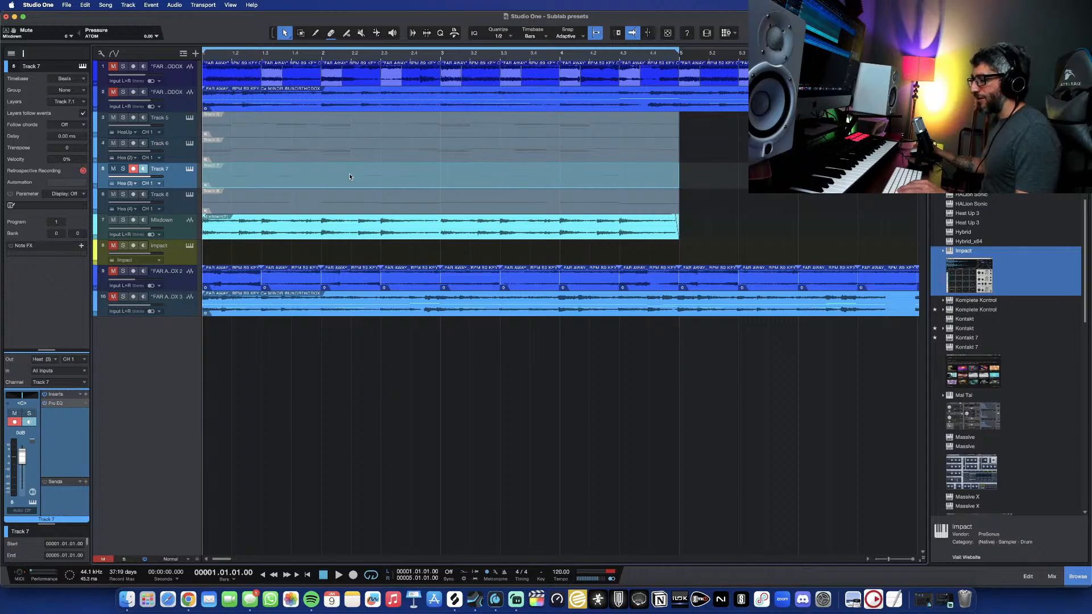
left_click(349, 177)
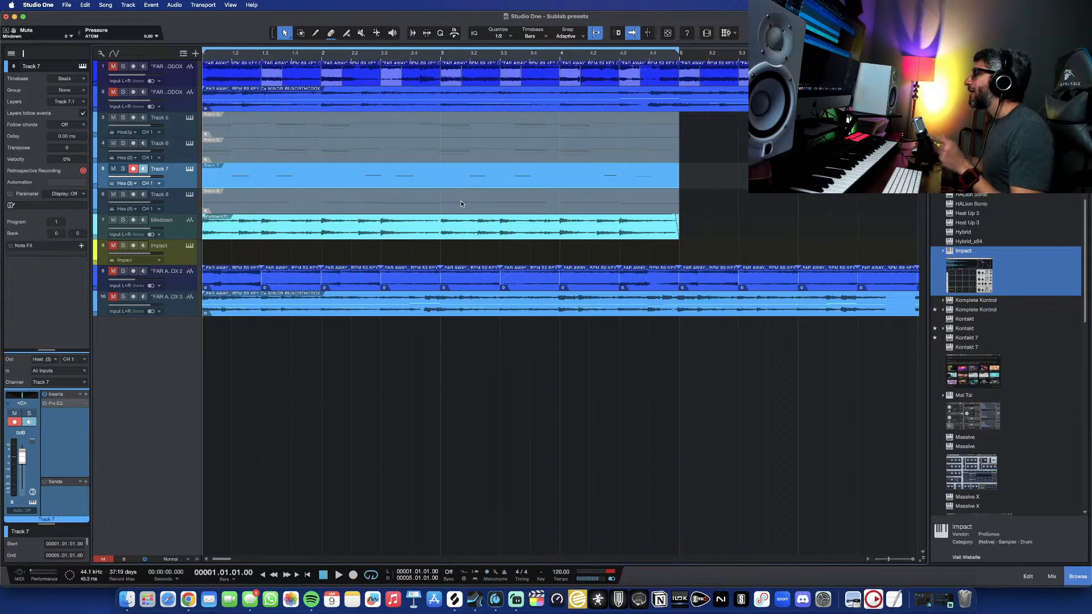
key("space")
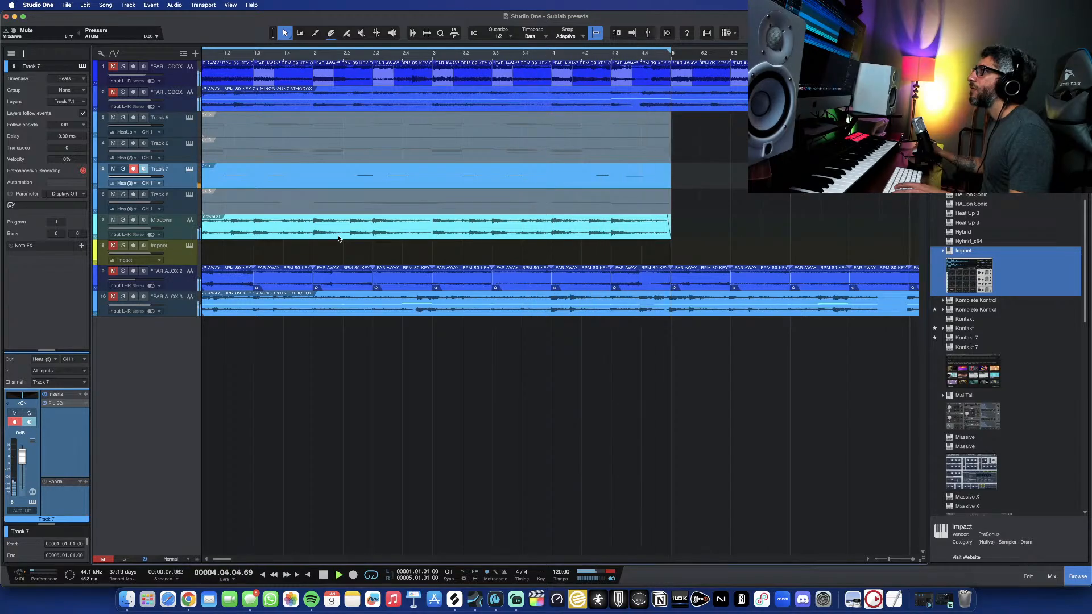
key("space")
- Examine the Mixdown waveform, check the track's Pro EQ curve during playback, and close the EQ window
scroll(276, 230, "up", 5)
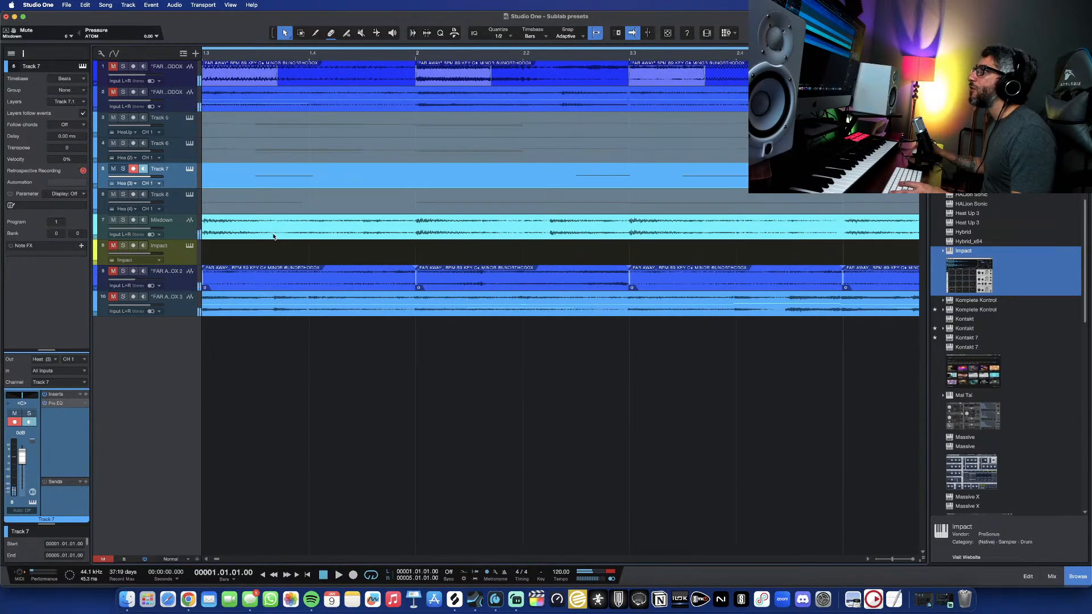
scroll(462, 243, "up", 2)
scroll(462, 243, "down", 5)
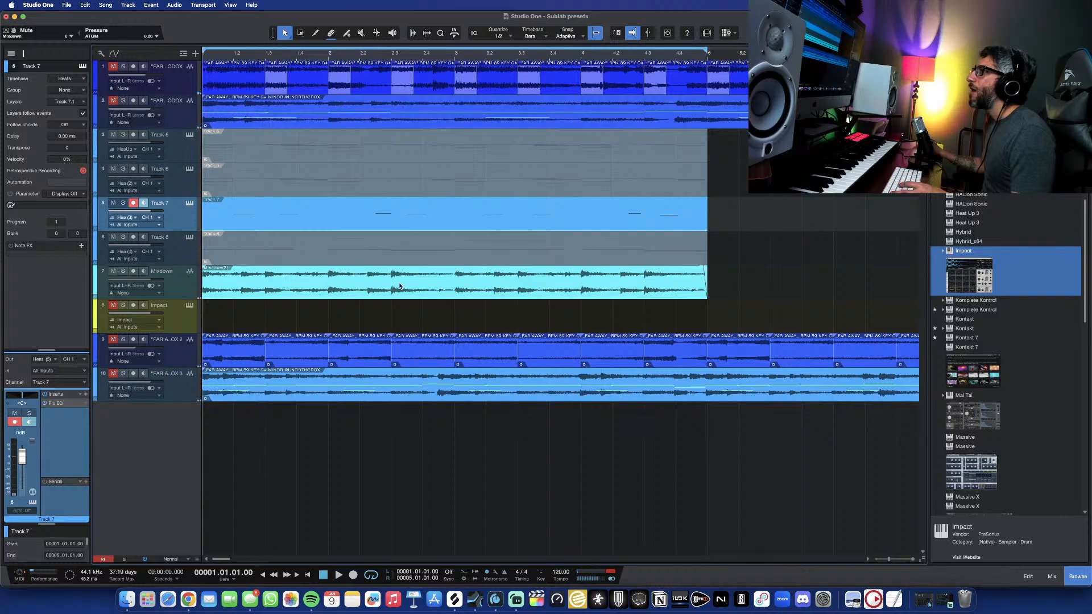
left_click(190, 290)
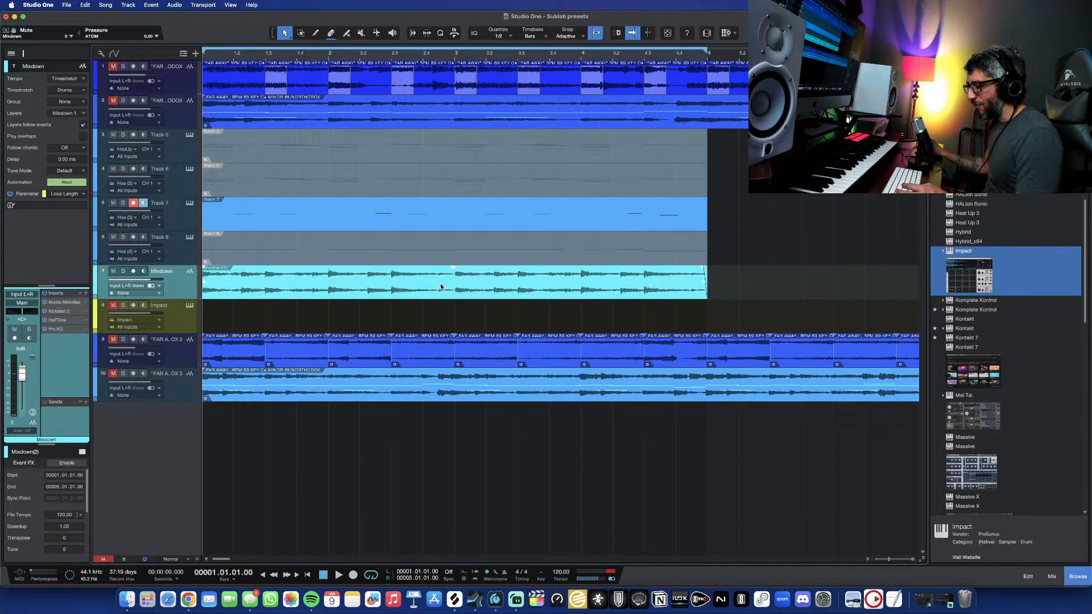
key("3")
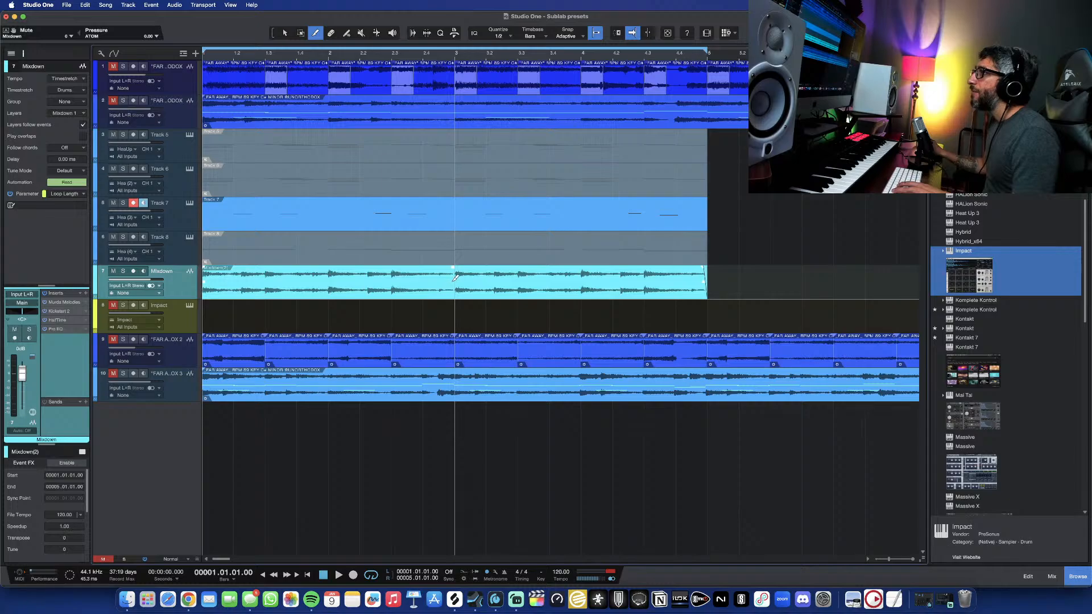
left_click(57, 329)
key("space")
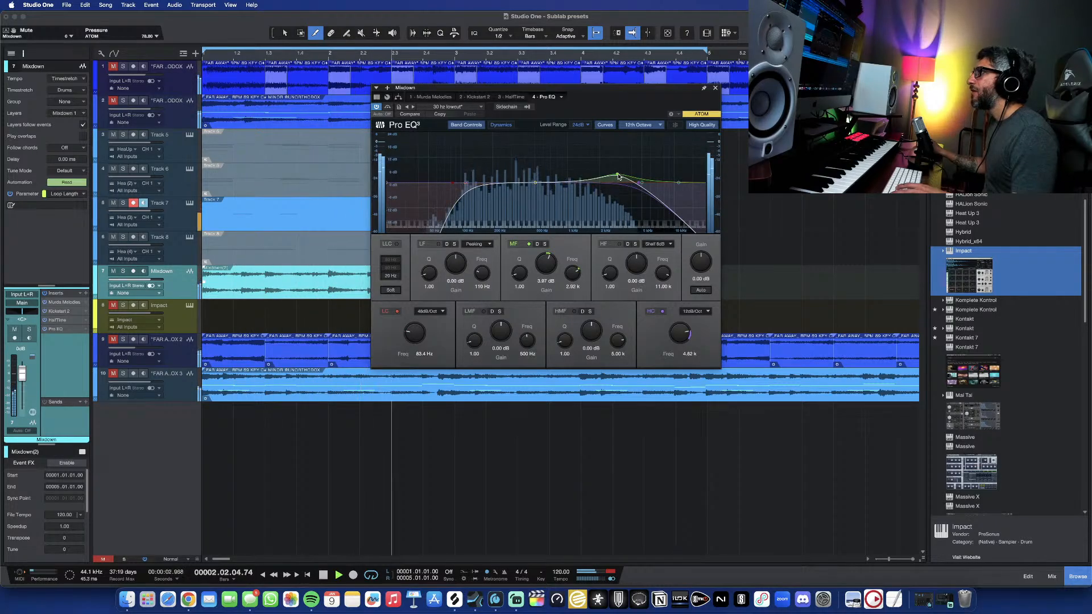
left_click(715, 89)
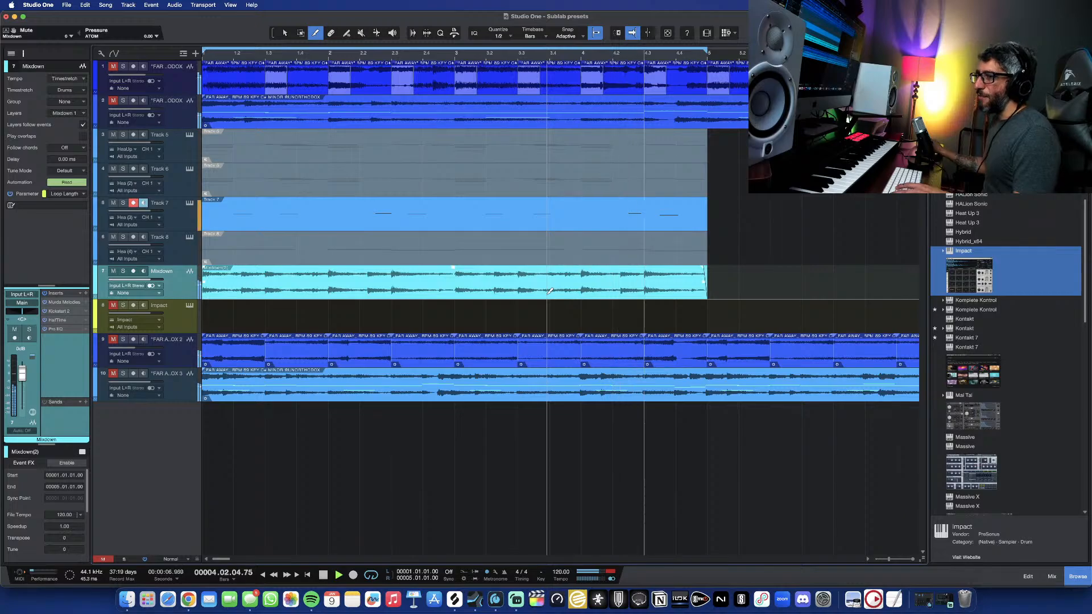
- Unmute the Track 8 clip and audition it together with Track 7 and the Mixdown
left_click(190, 248)
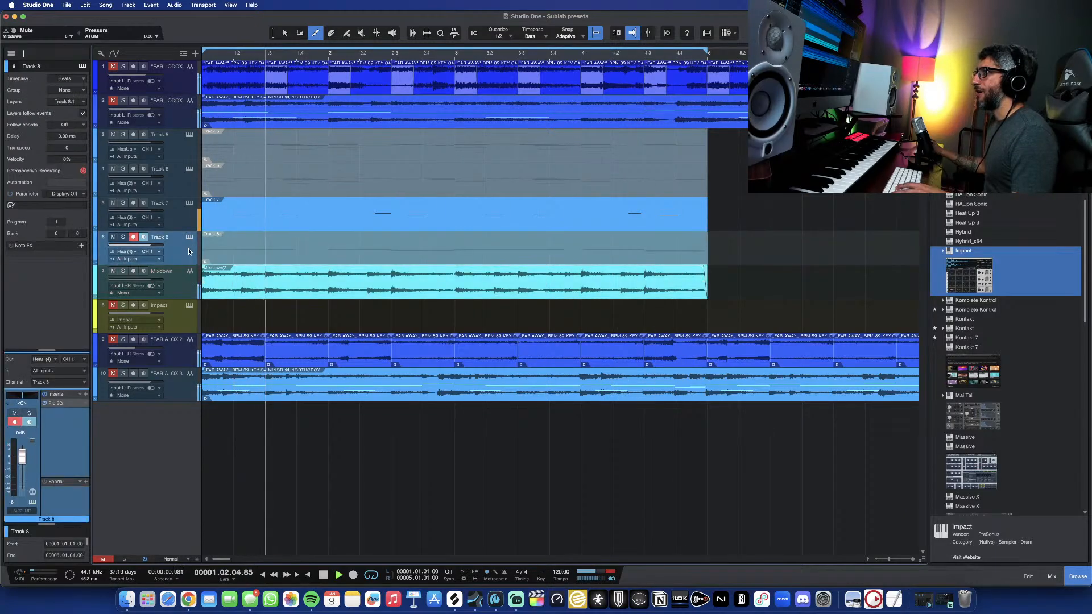
left_click(245, 243)
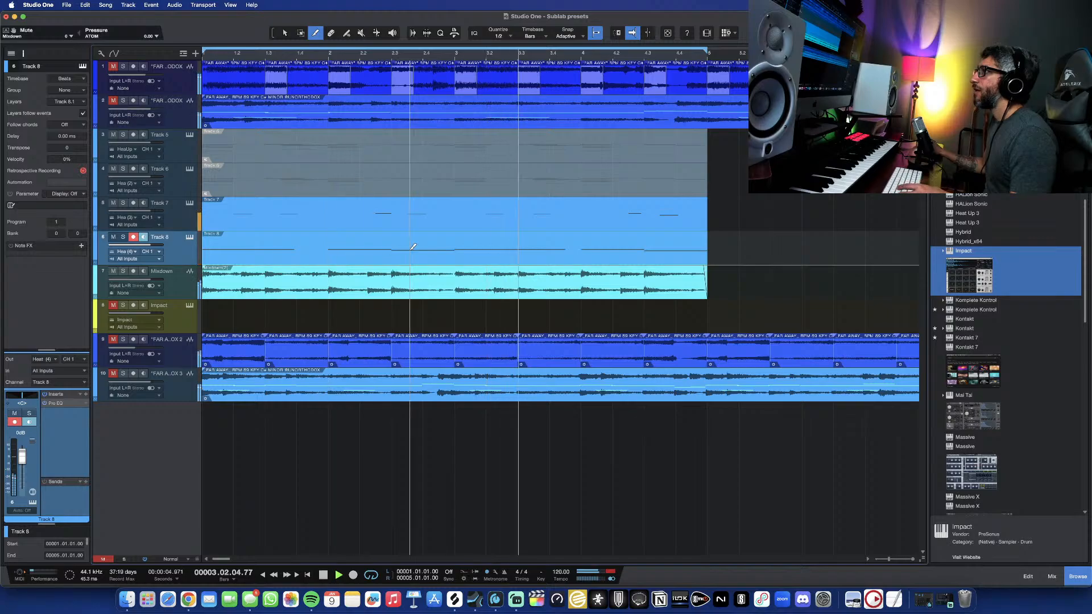
scroll(435, 249, "down", 3)
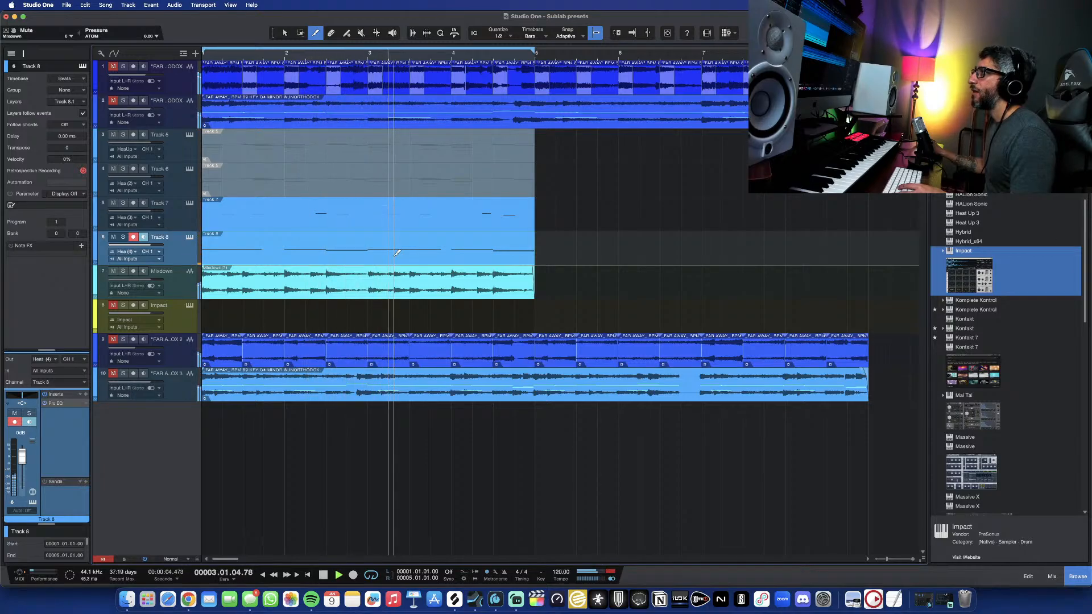
key("space")
- Split the Mixdown clip at bar 3, add a short fade-in to the second part, and briefly play the loop
left_click(370, 278)
key("1")
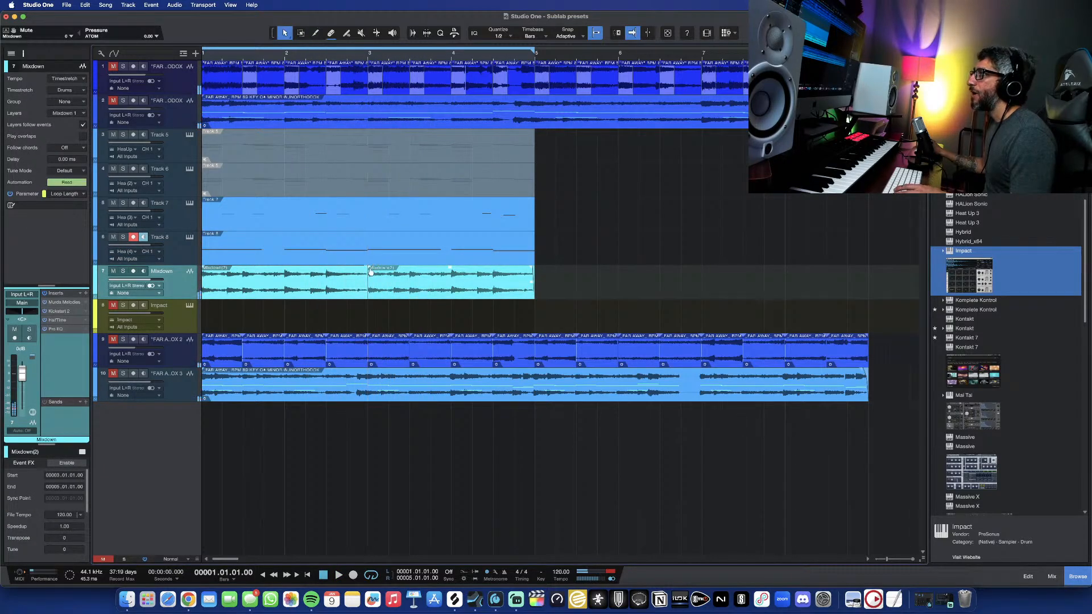
key("space")
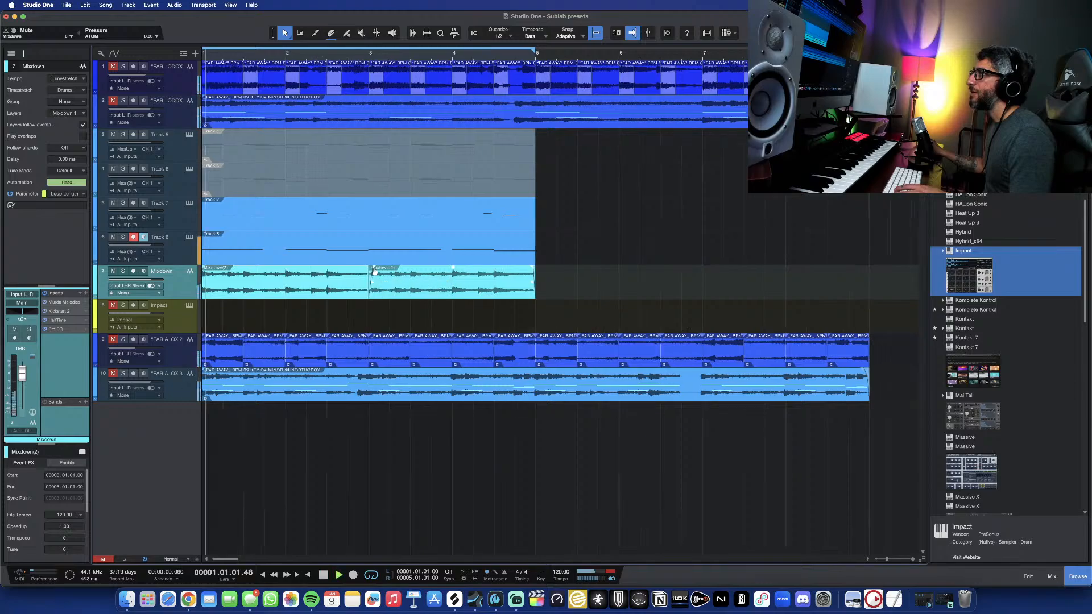
key("space")
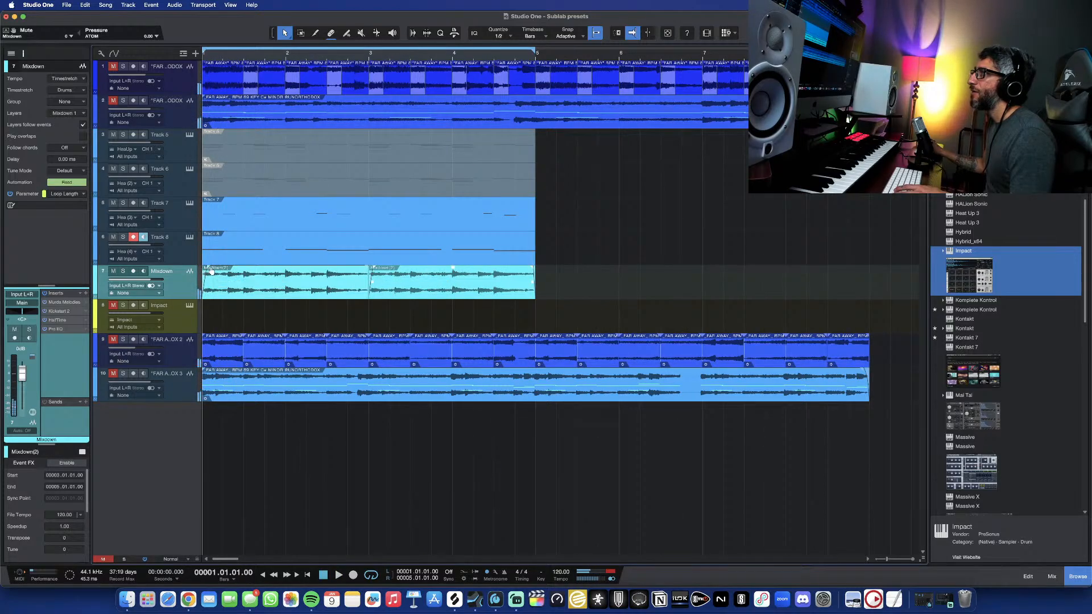
- Play the loop and examine the fades where the two Mixdown parts meet at bar 3
key("space")
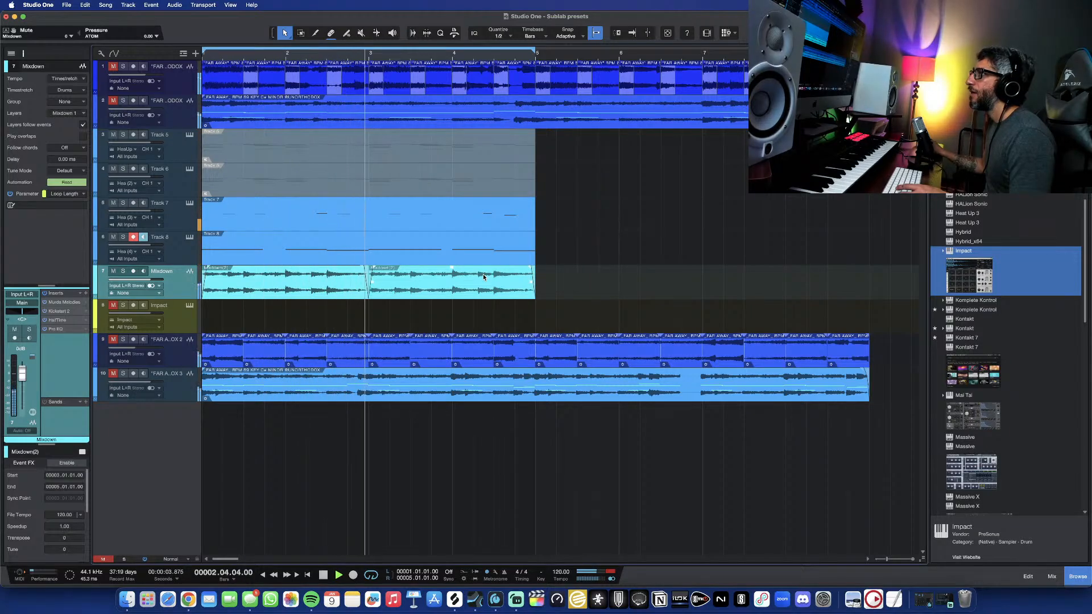
scroll(390, 275, "up", 7)
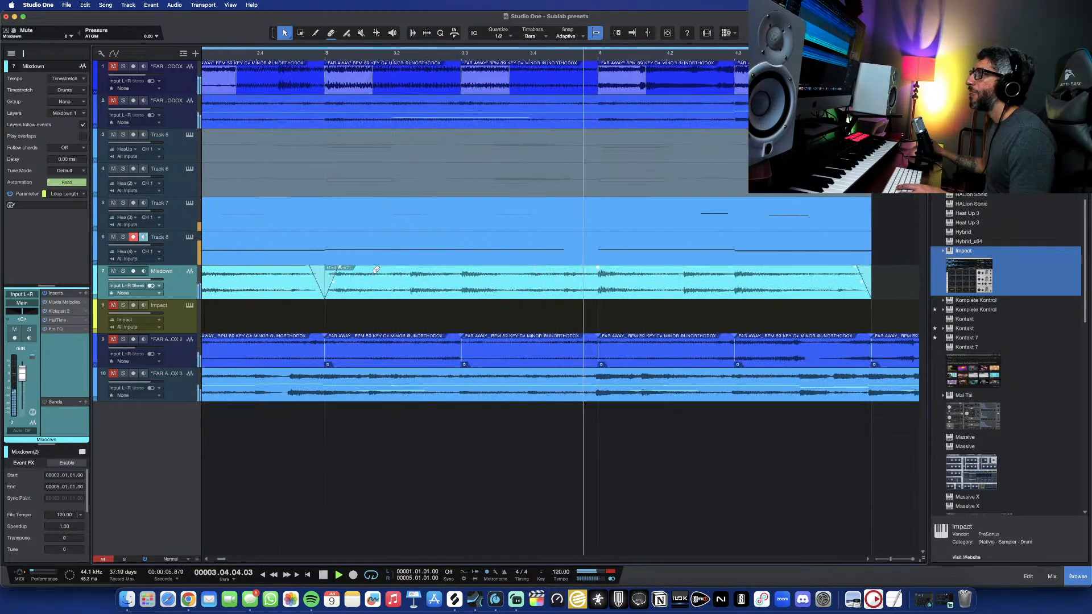
scroll(366, 276, "left", 2)
scroll(378, 276, "left", 2)
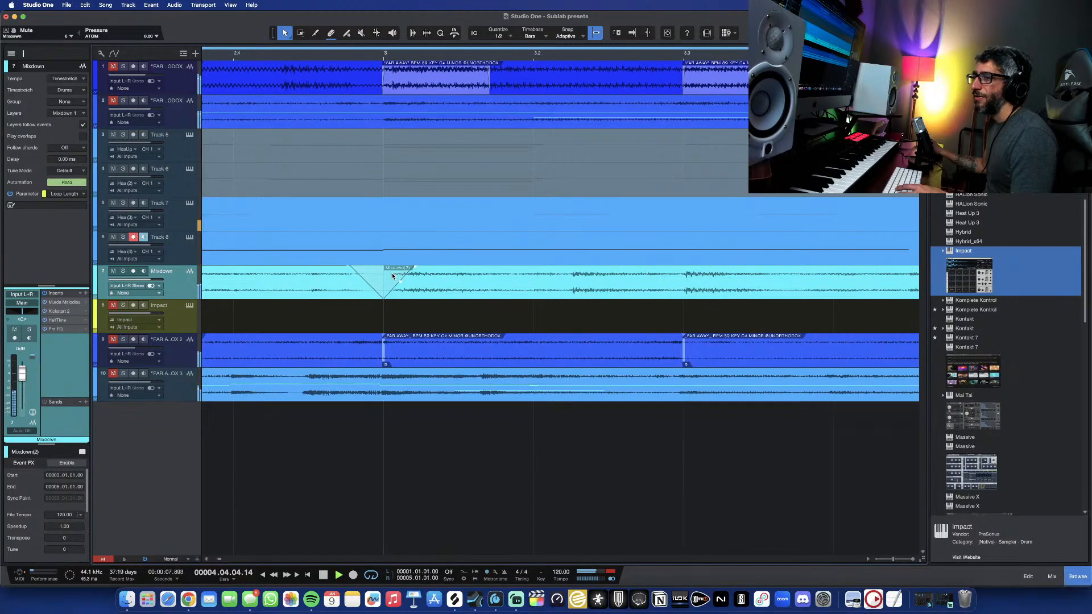
scroll(432, 270, "down", 3)
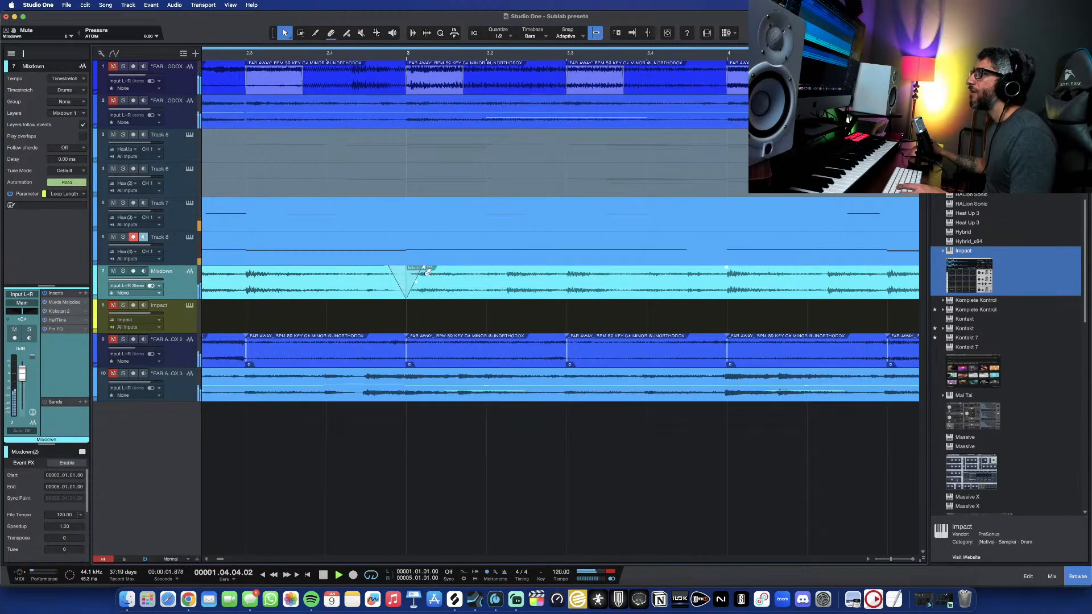
scroll(427, 273, "down", 2)
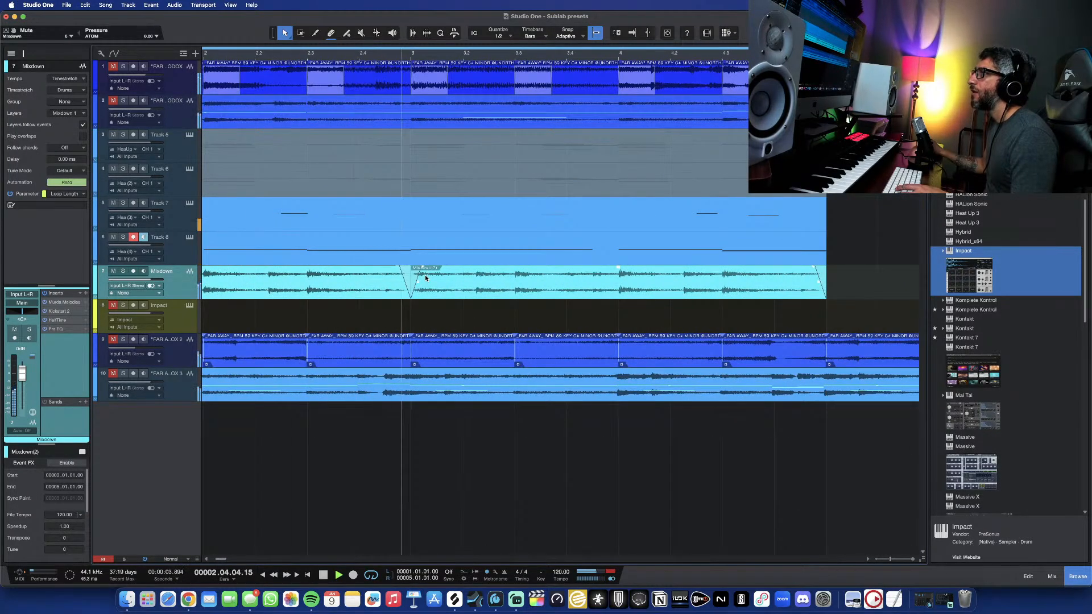
scroll(425, 274, "down", 1)
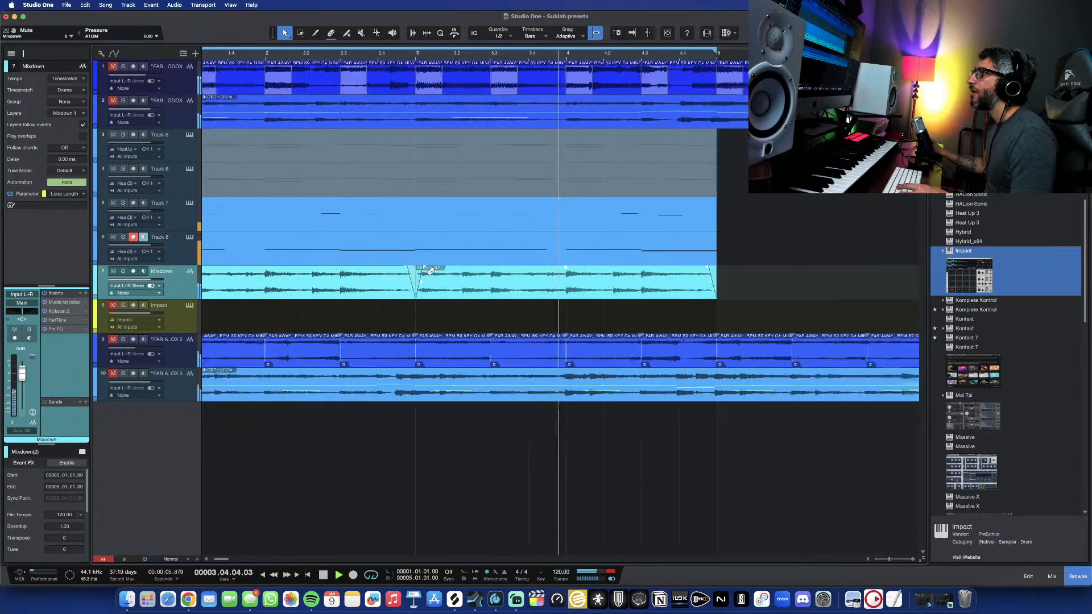
scroll(428, 274, "down", 2)
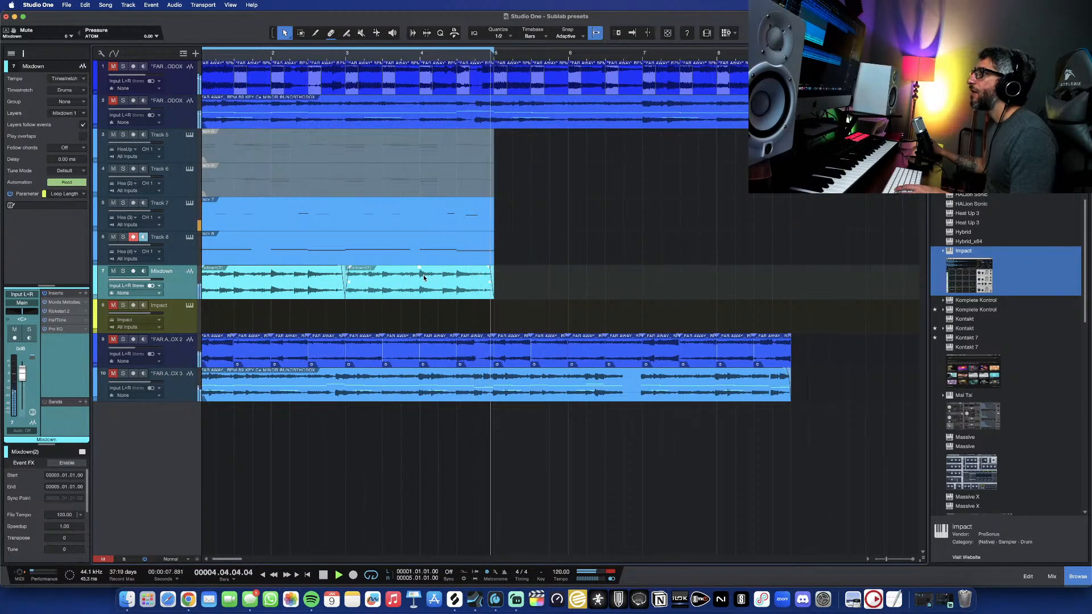
- Audition the four-bar loop again with Track 7 selected
left_click(44, 294)
key("space")
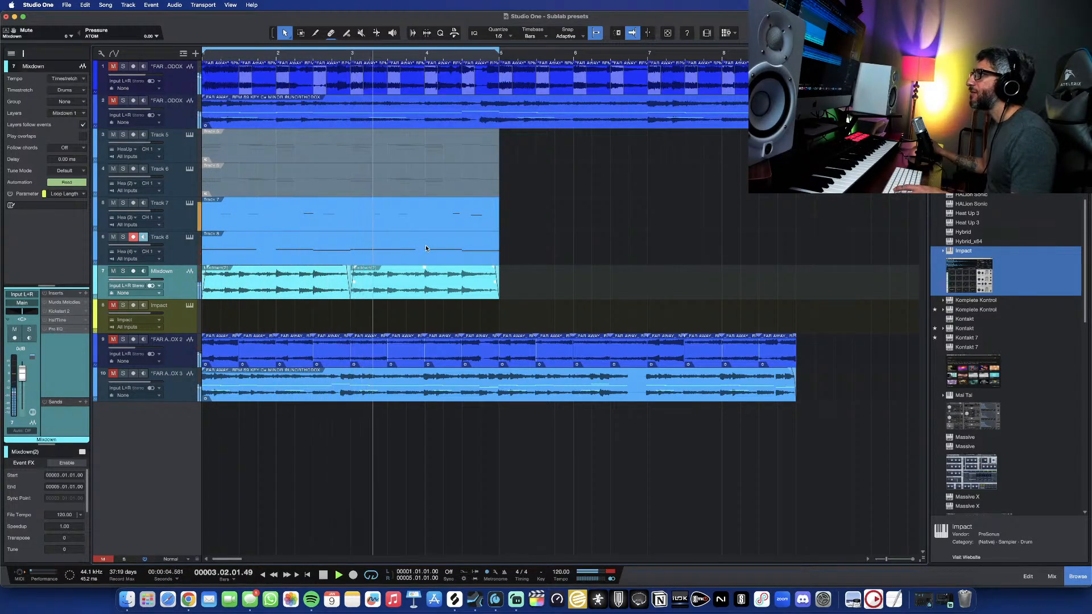
key("w")
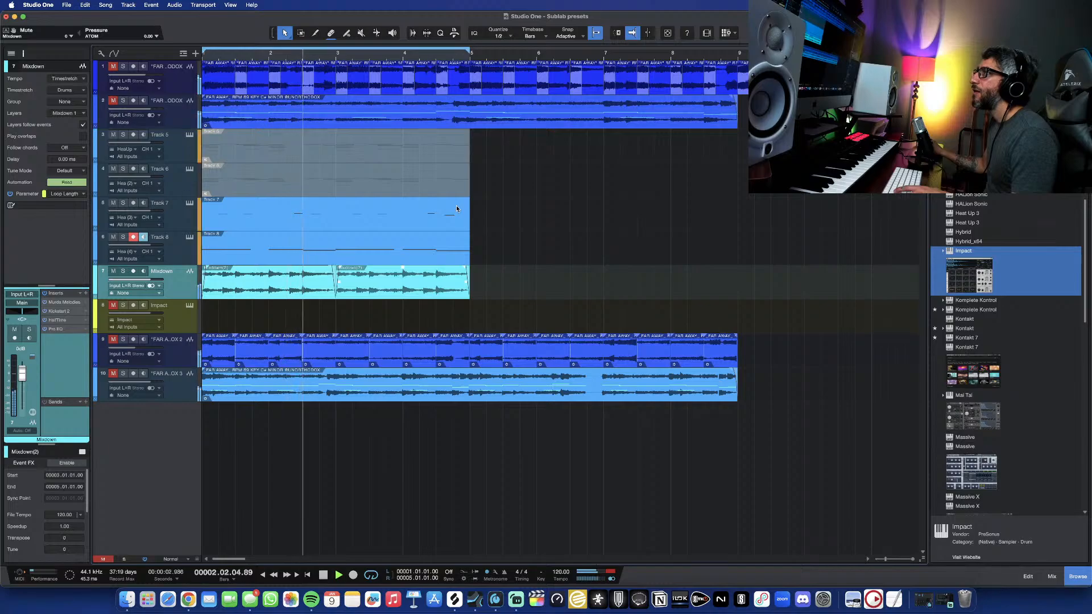
left_click(247, 217)
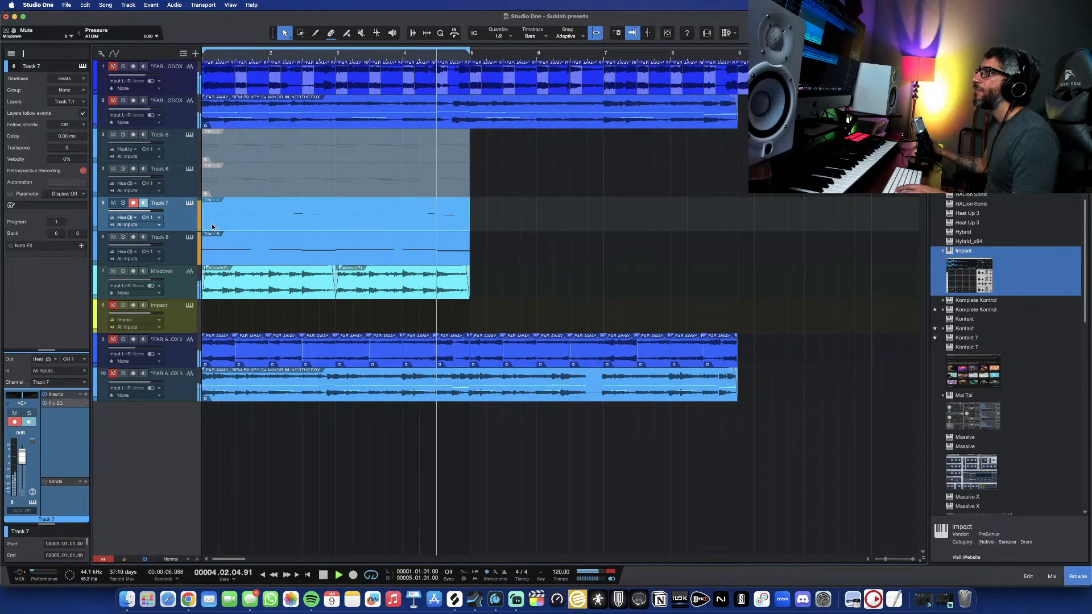
key("w")
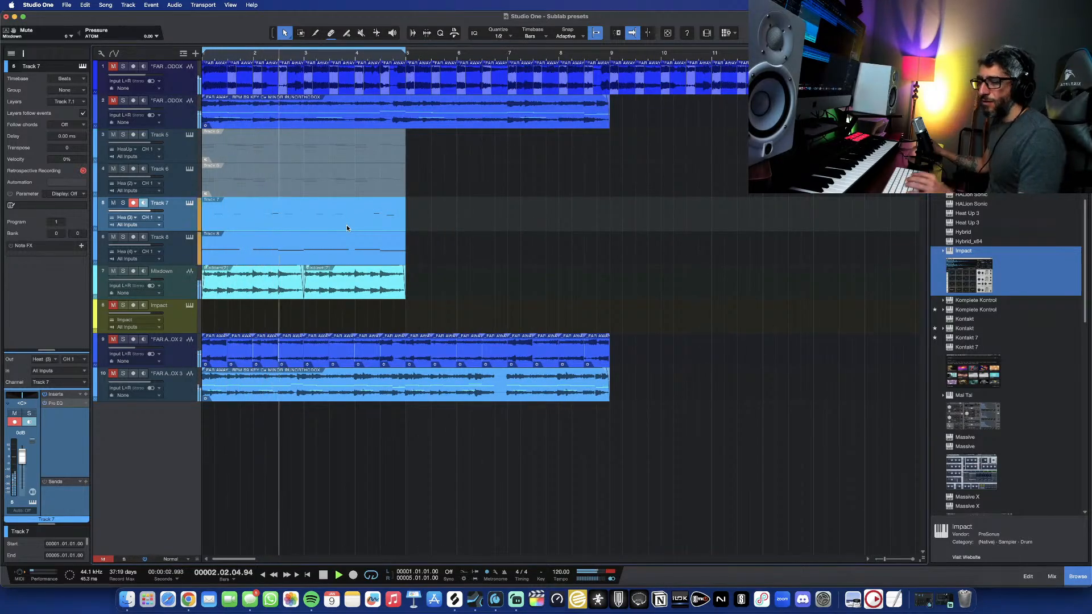
- Arm the Impact track, load the Dark Trap kit into its Impact XT instrument, and audition the Kick Coke pad
left_click(133, 306)
left_click(190, 306)
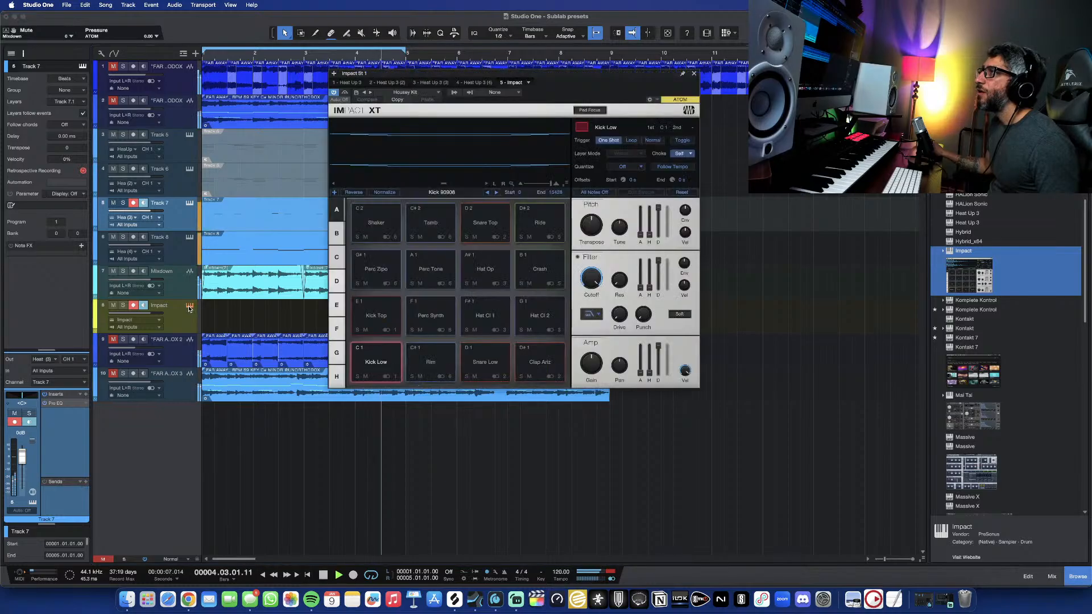
left_click(425, 94)
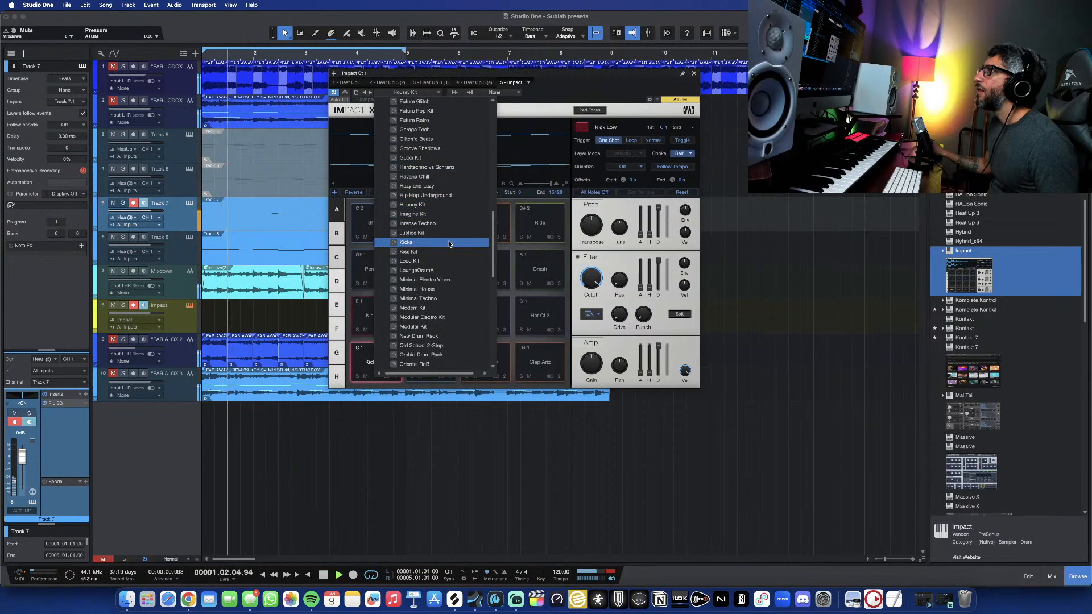
scroll(449, 244, "up", 4)
scroll(449, 243, "up", 5)
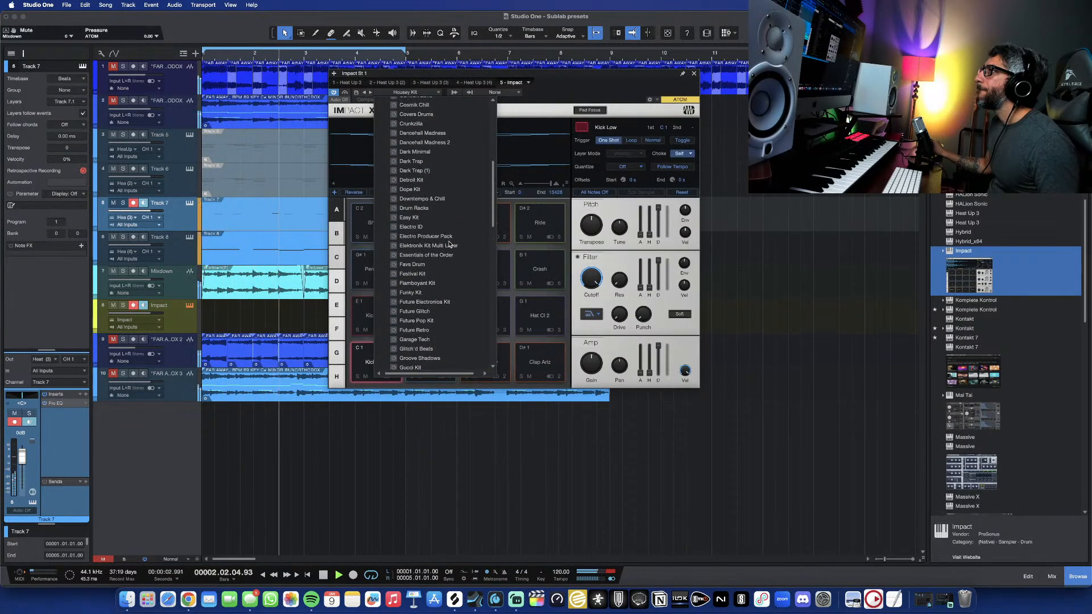
left_click(415, 162)
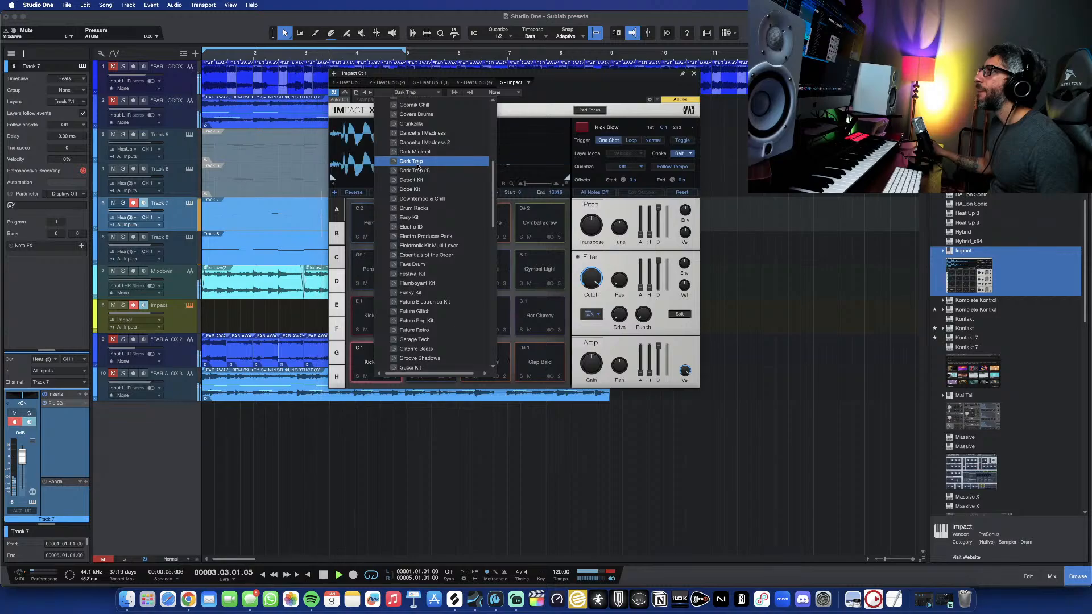
left_click(418, 164)
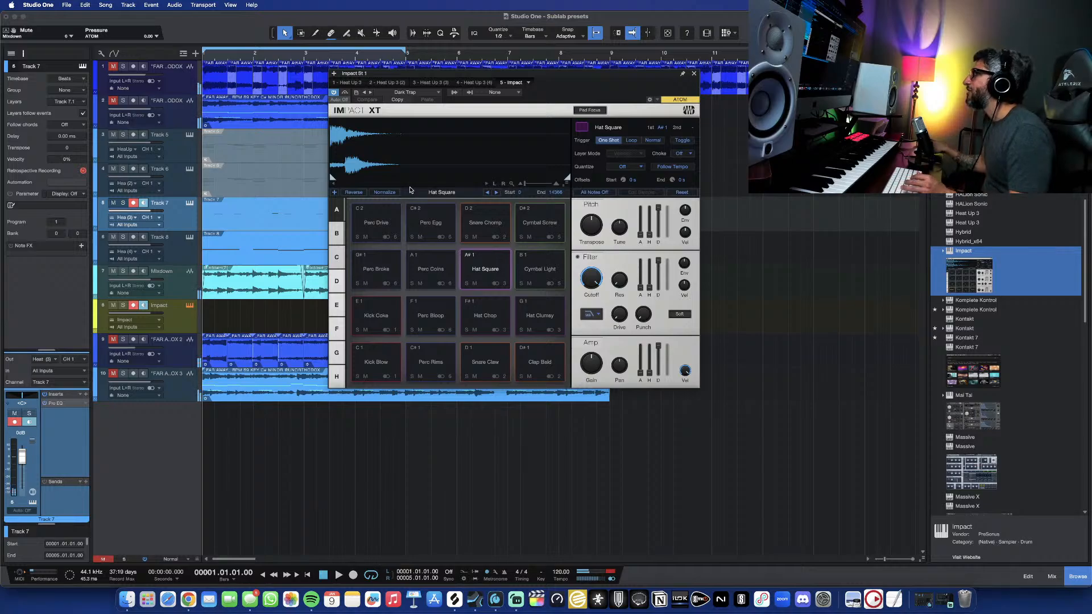
left_click(367, 317)
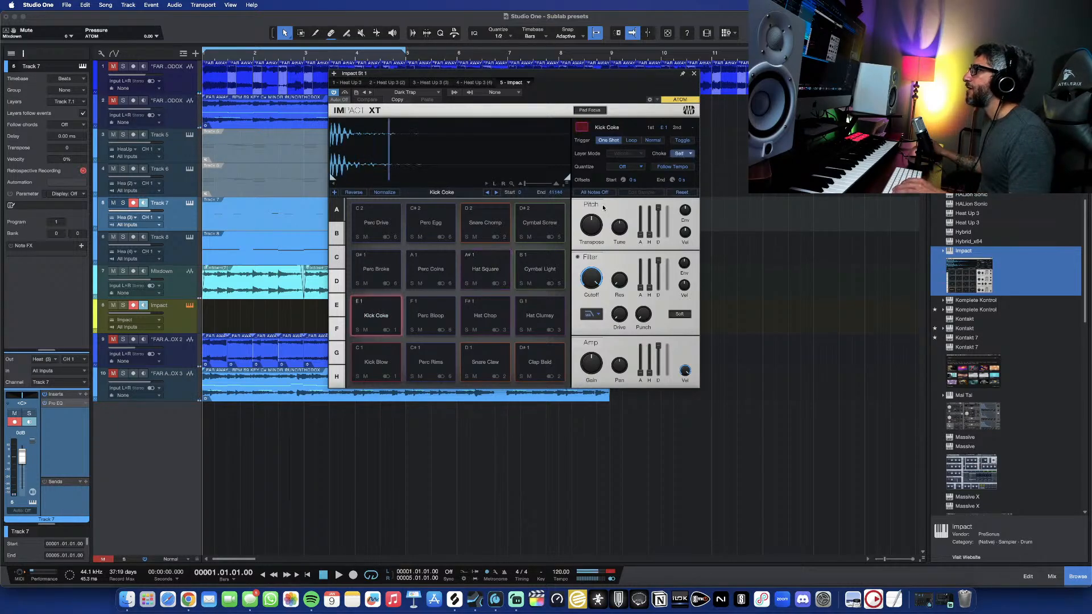
left_click(695, 74)
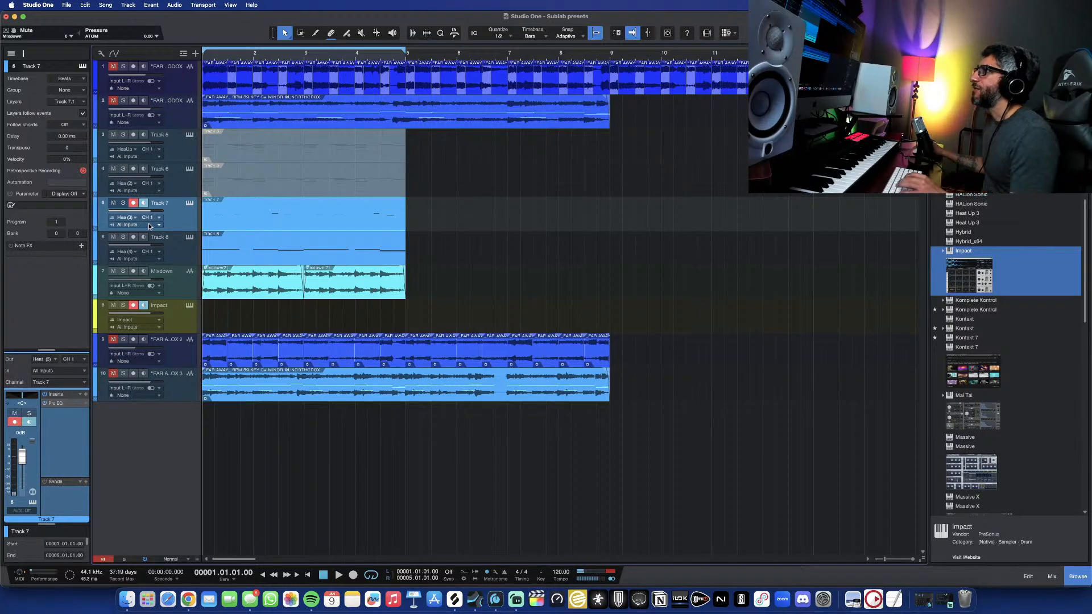
- Disarm Track 7 so only the Impact track is record-armed, and select the Mixdown track
key("e")
key("e")
key("e")
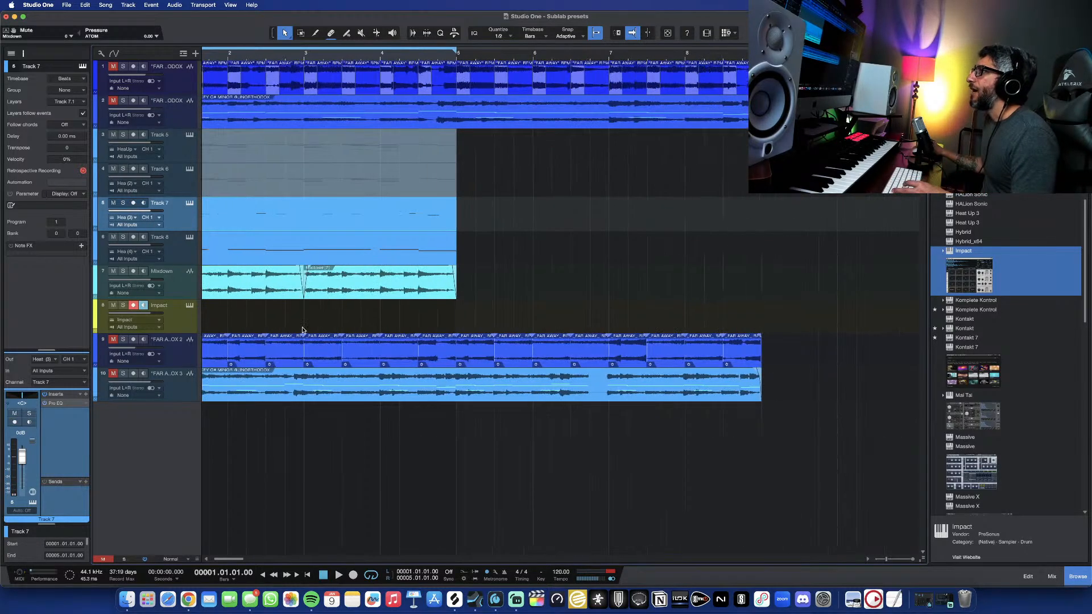
left_click(167, 293)
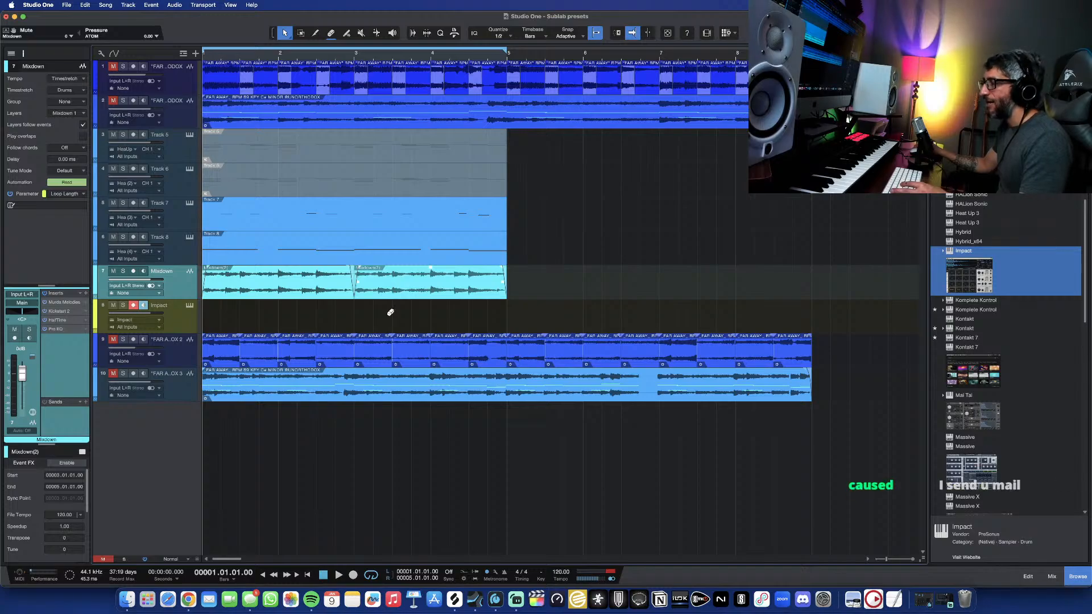
key("w")
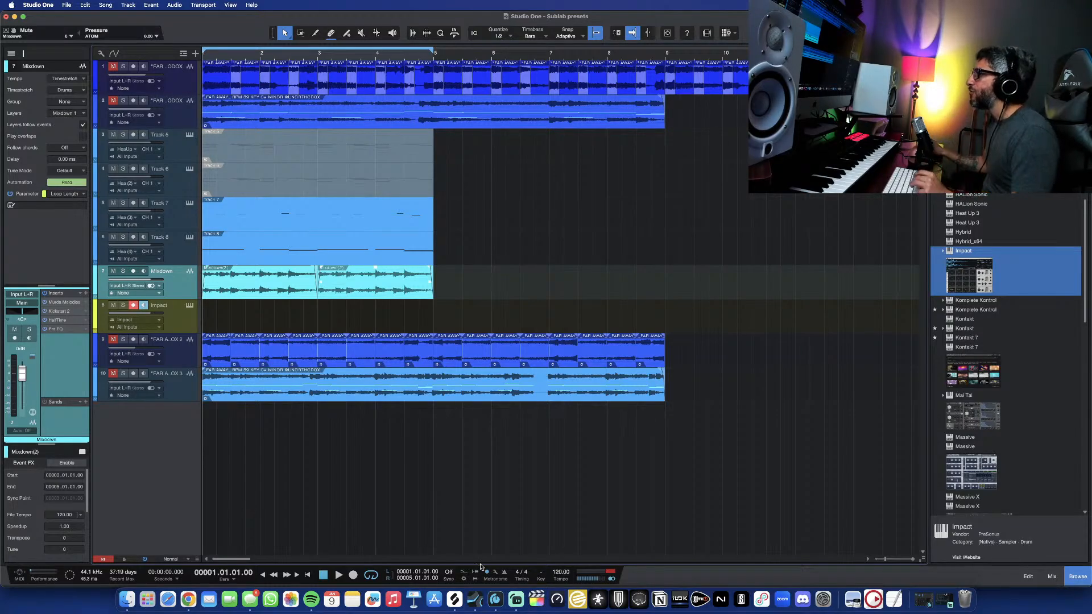
- Check the live chat in Streamlabs Desktop, minimize its window, and look through the instrument list in Studio One
left_click(516, 599)
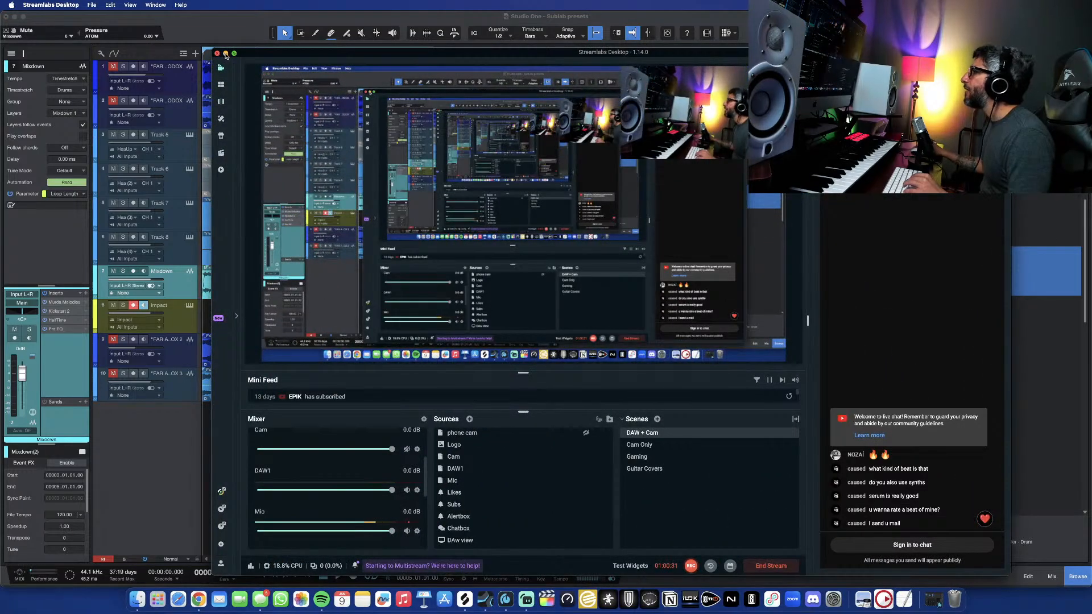
left_click(225, 53)
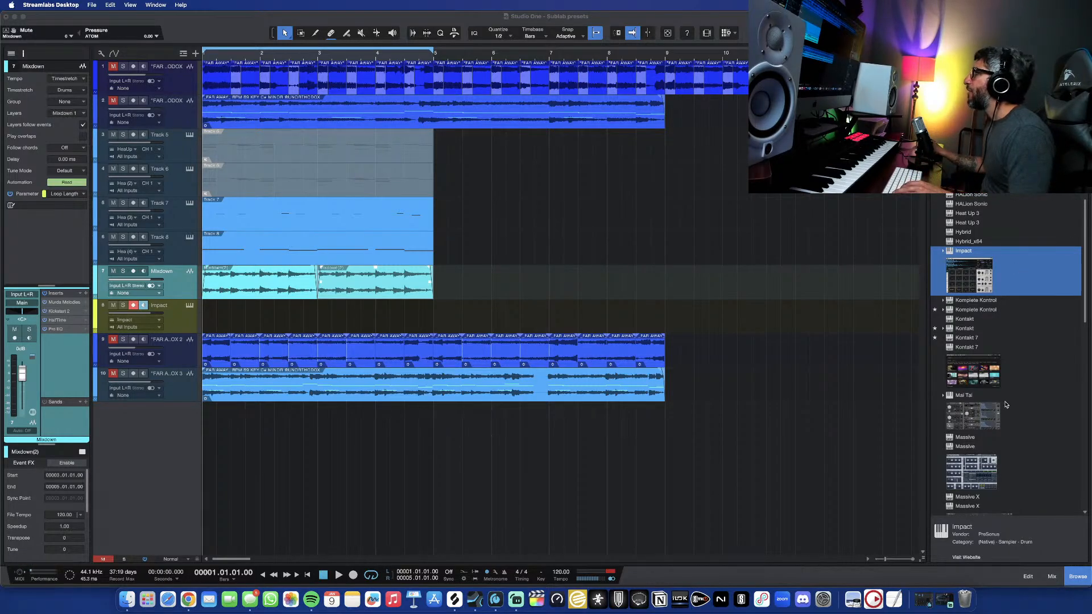
scroll(1005, 405, "up", 10)
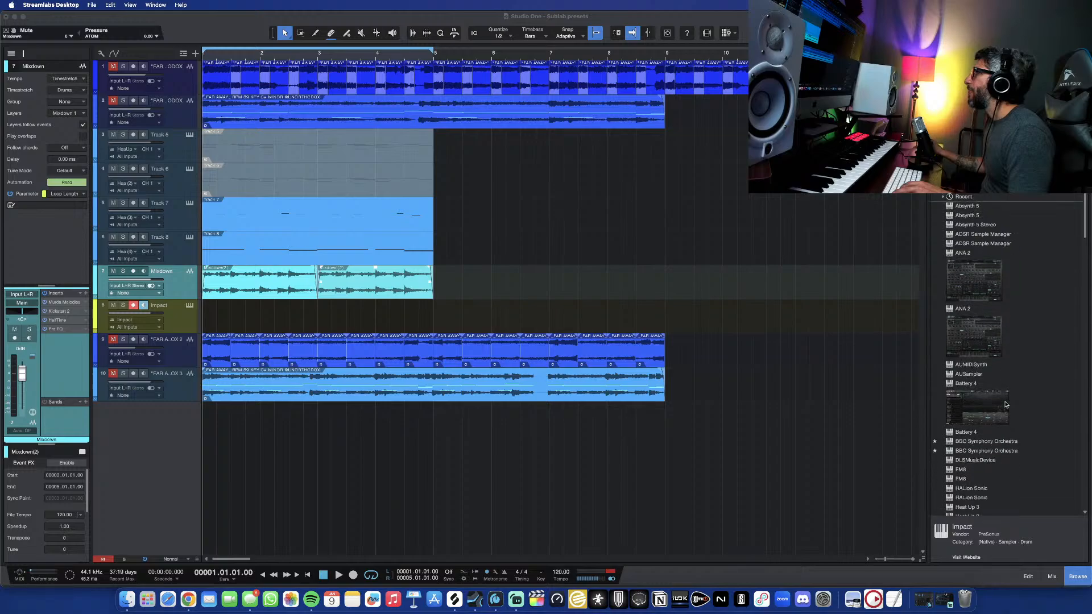
scroll(1005, 405, "down", 8)
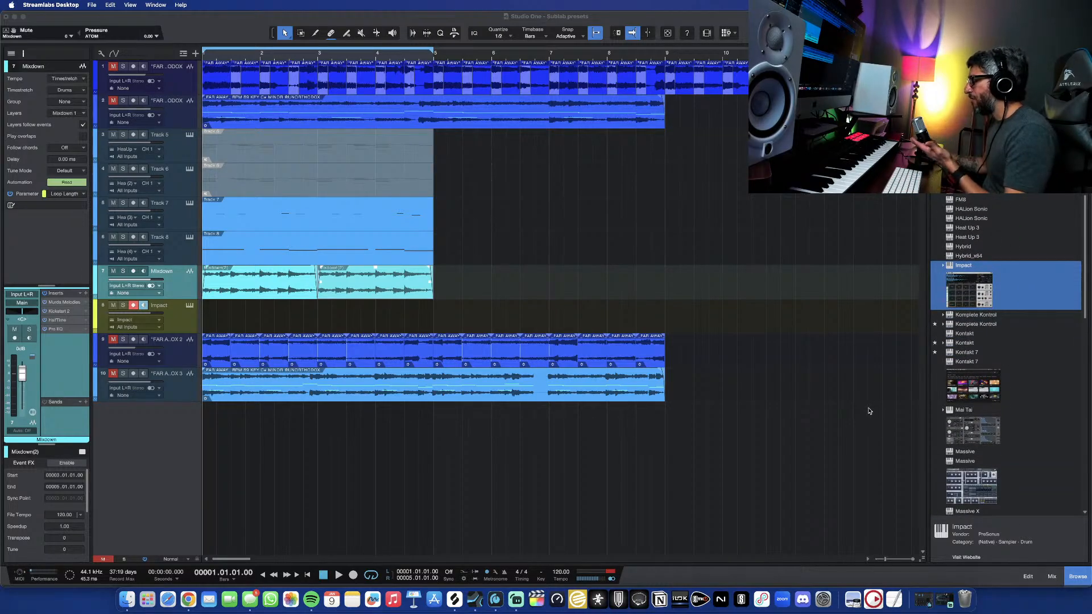
- Review the Mixdown track's Murda Melodies, Kickstart 2, HalfTime and Pro EQ effects, and close their windows
left_click(64, 303)
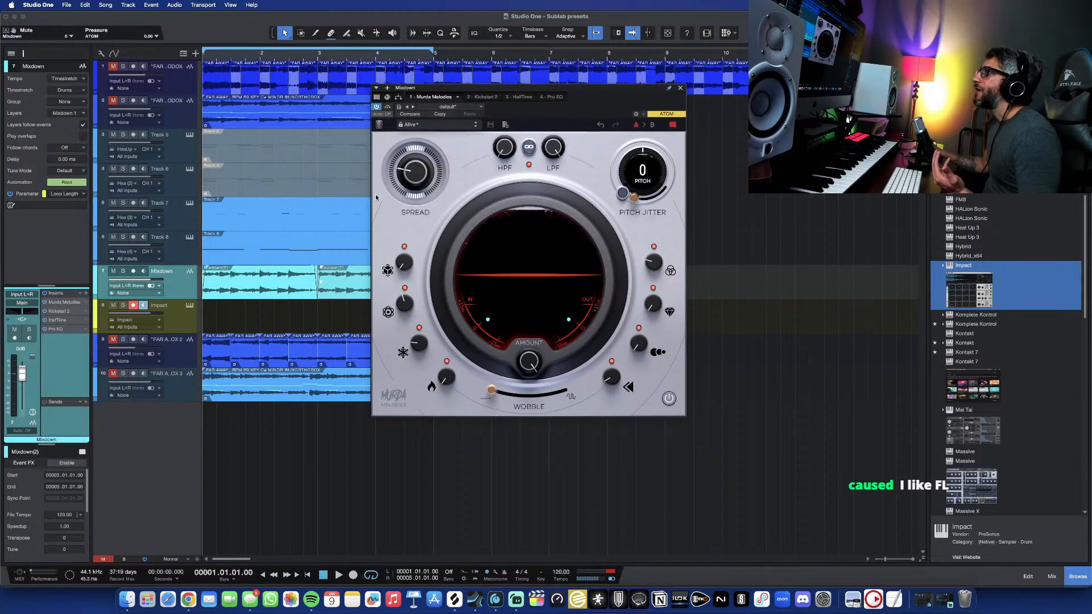
left_click(58, 312)
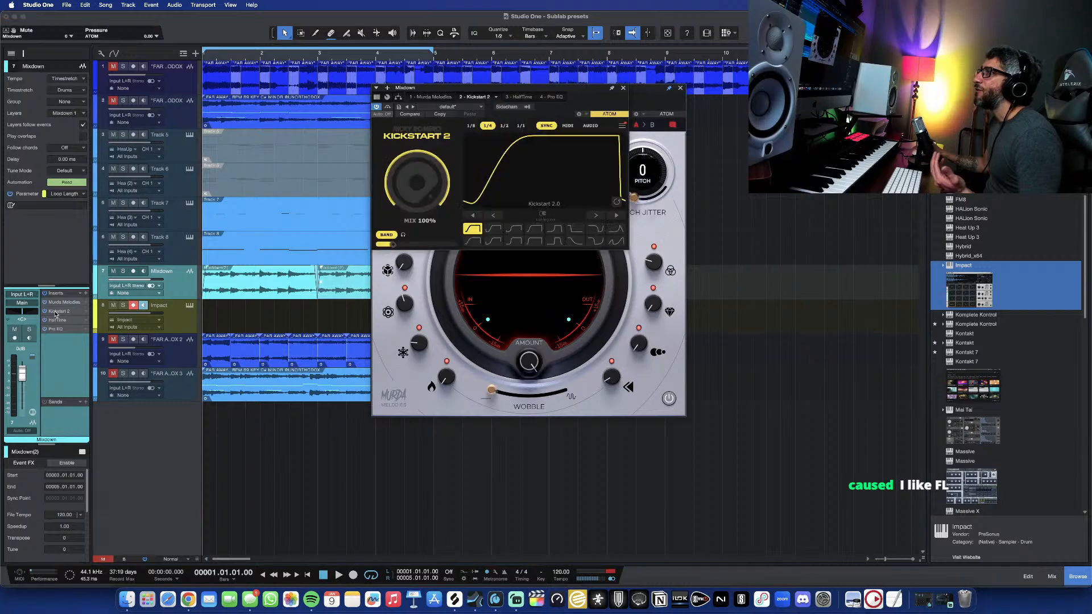
left_click_drag(546, 89, 793, 62)
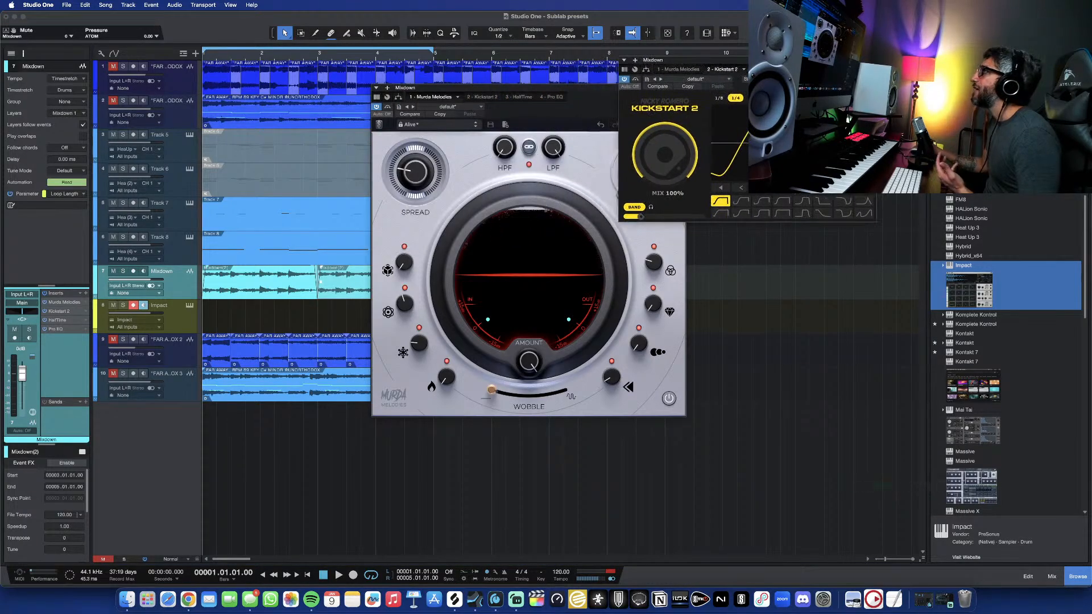
left_click(58, 321)
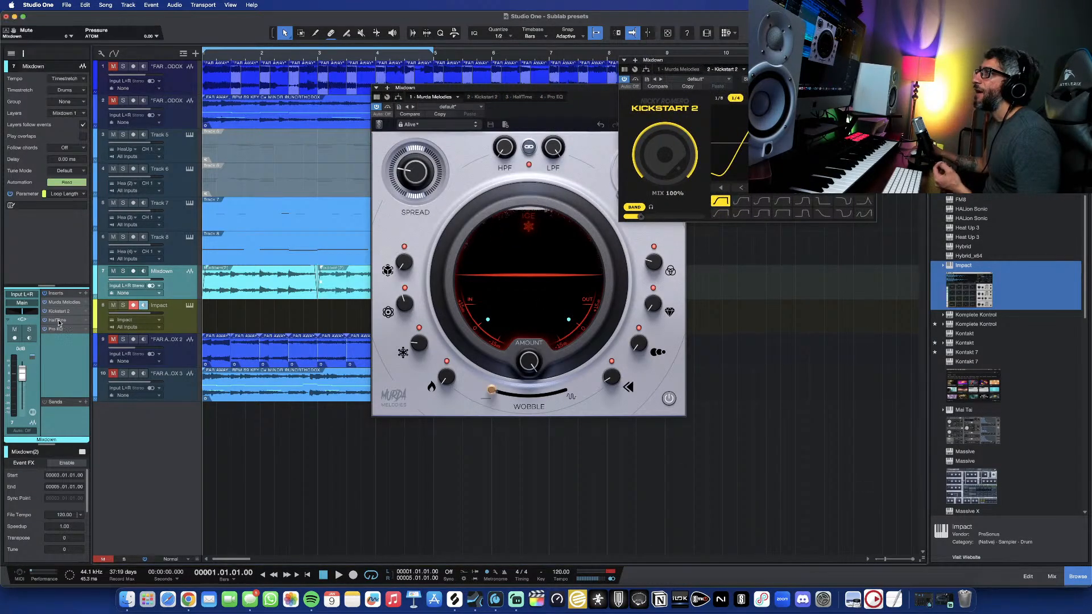
left_click_drag(808, 60, 887, 185)
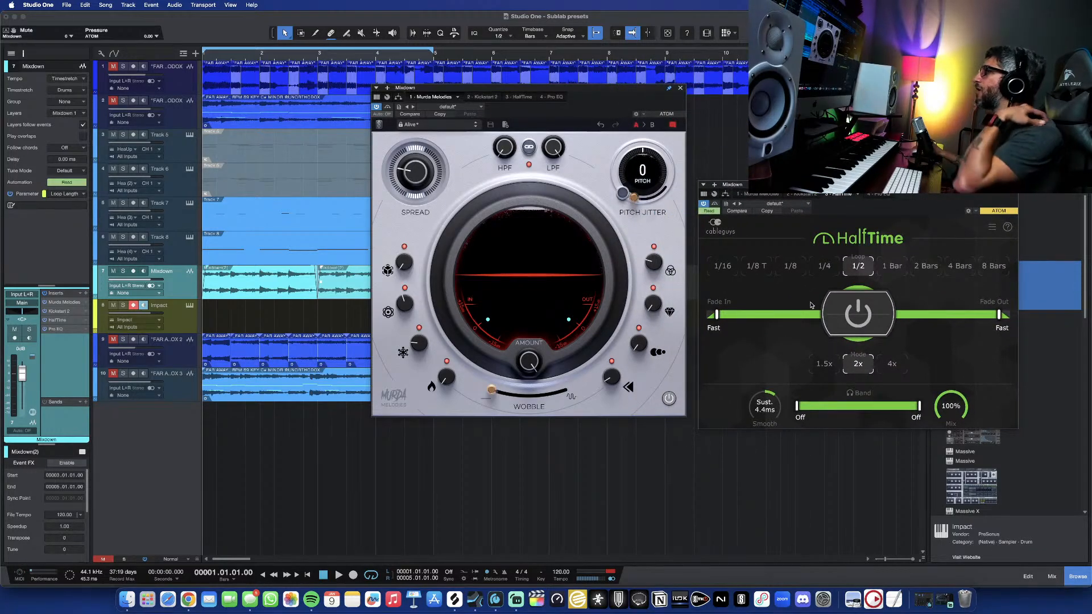
left_click(58, 329)
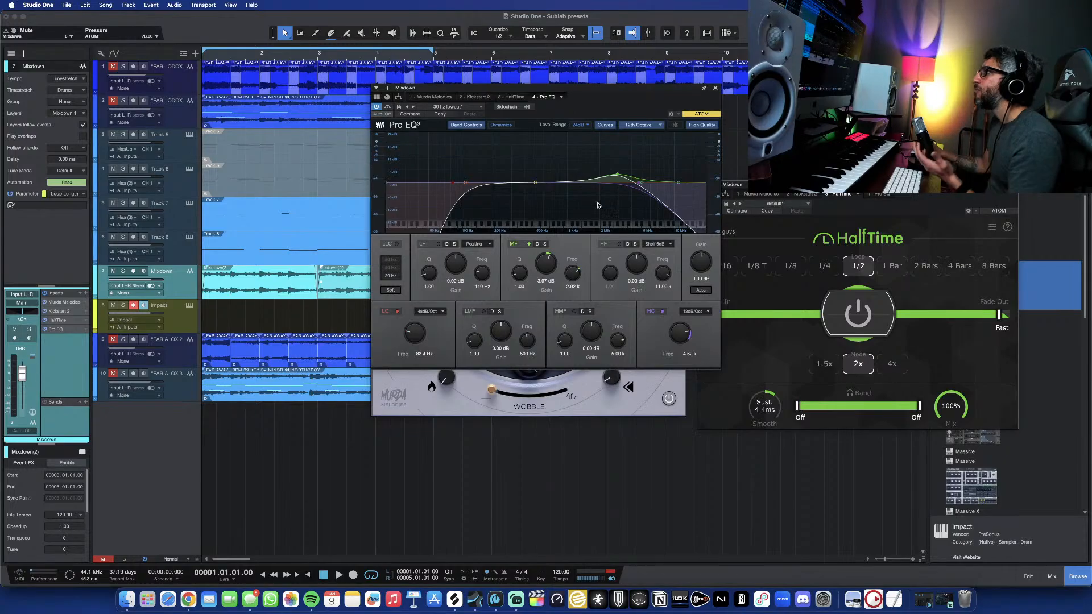
left_click(716, 90)
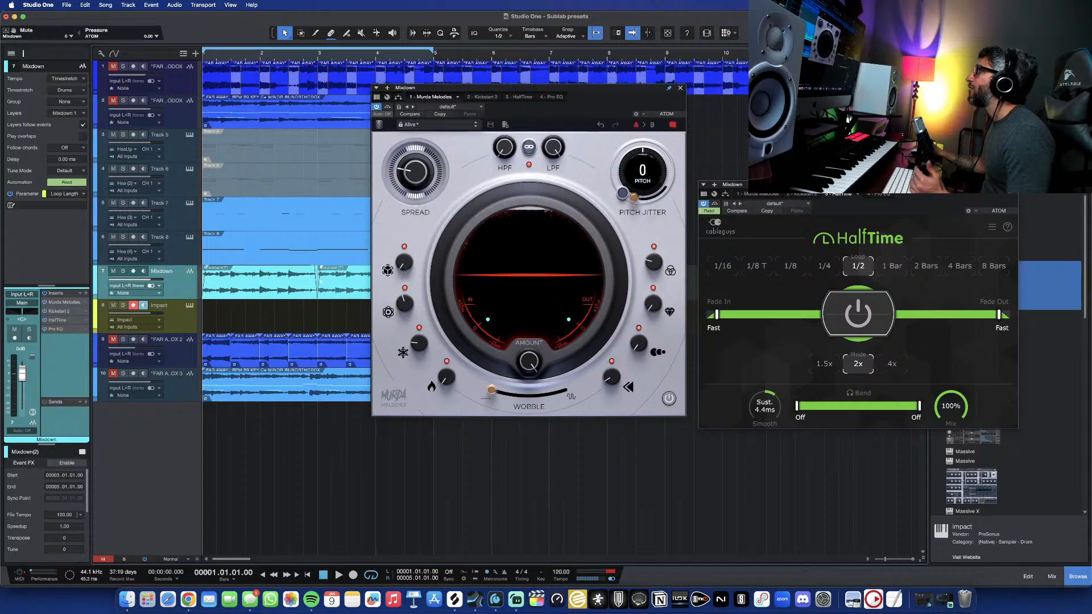
left_click(681, 89)
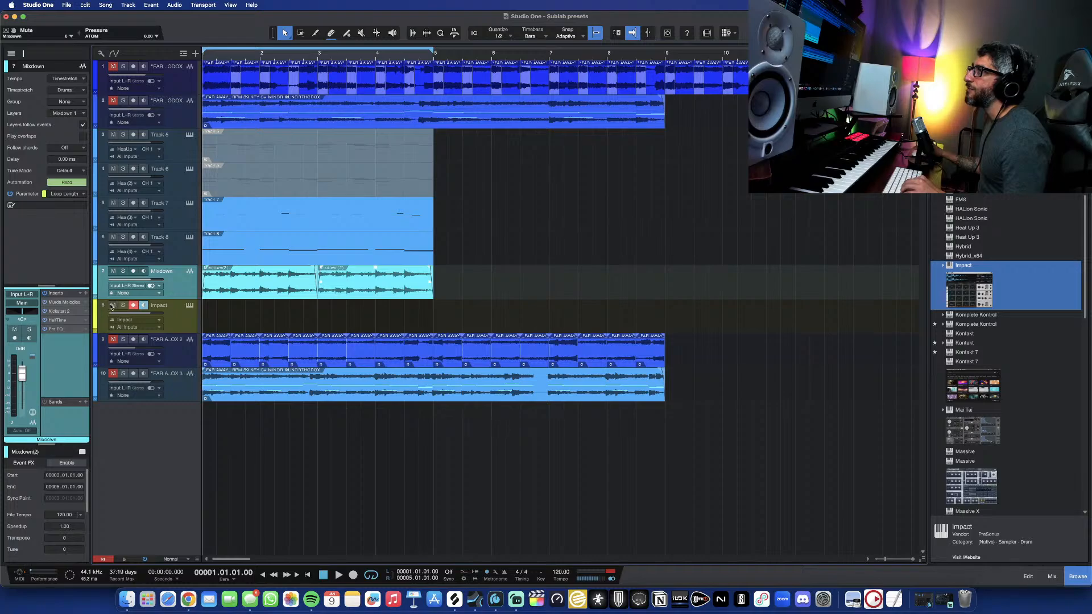
- Play back the start of the loop to audition the Mixdown track with its current effects
key("space")
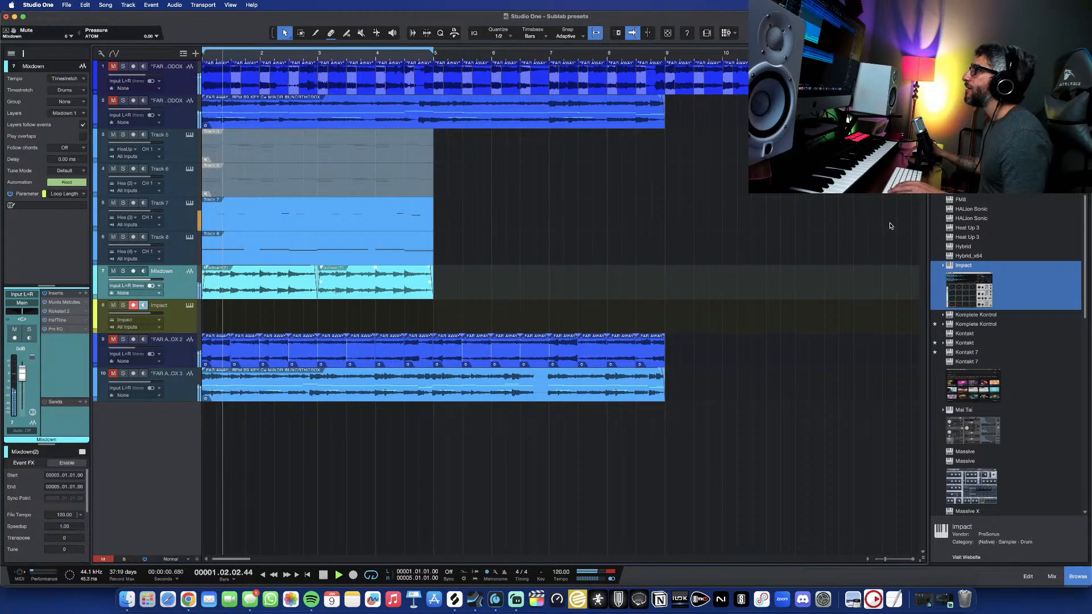
key("space")
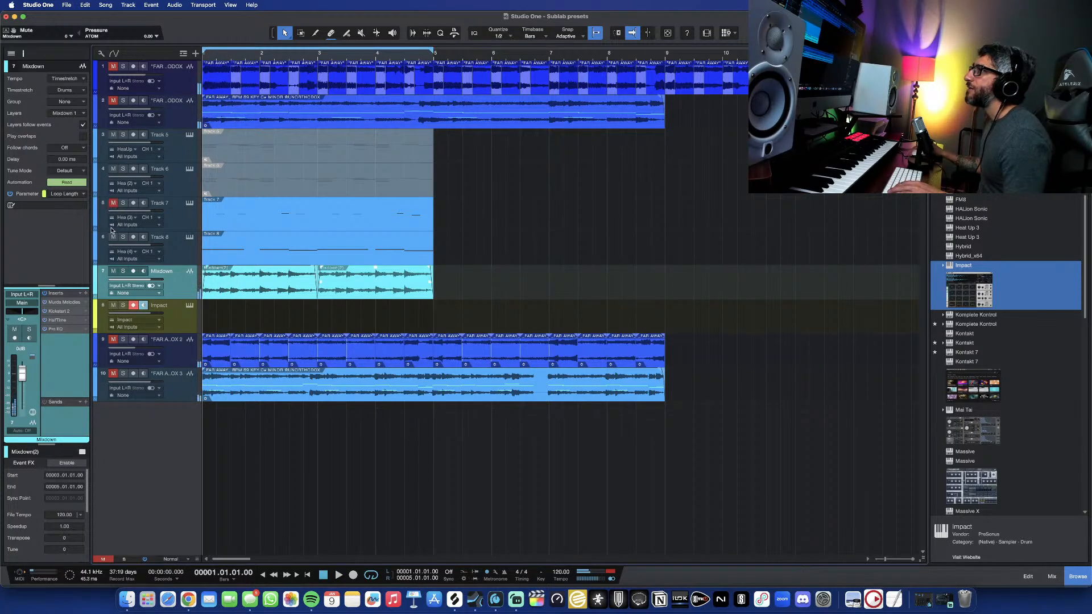
key("space")
key("space")
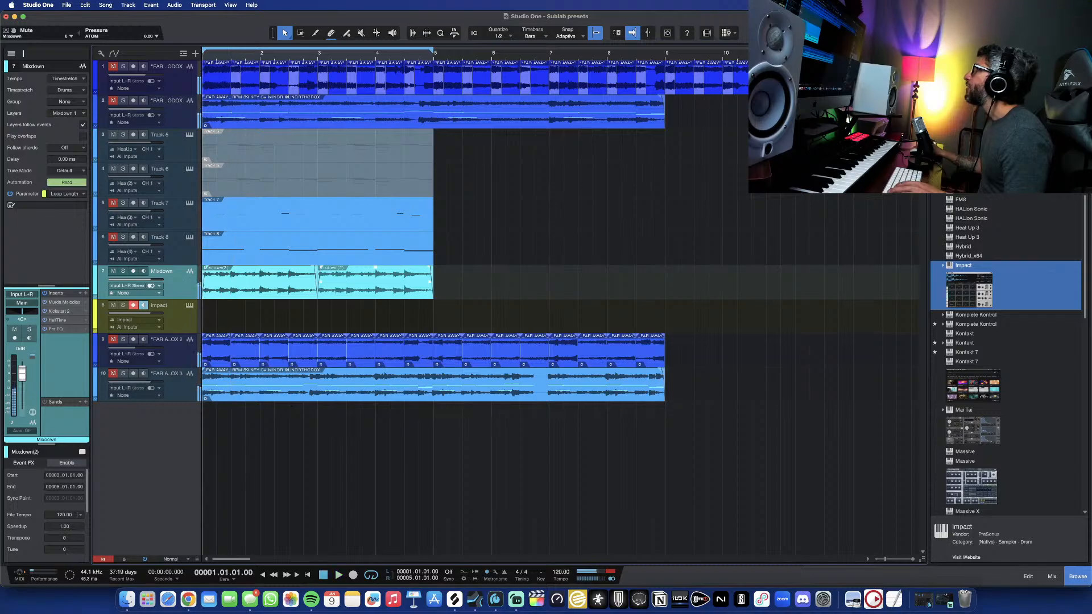
- Add the Analog Delay effect to the Mixdown track's inserts and start playback to hear it
left_click(977, 53)
scroll(1002, 334, "down", 15)
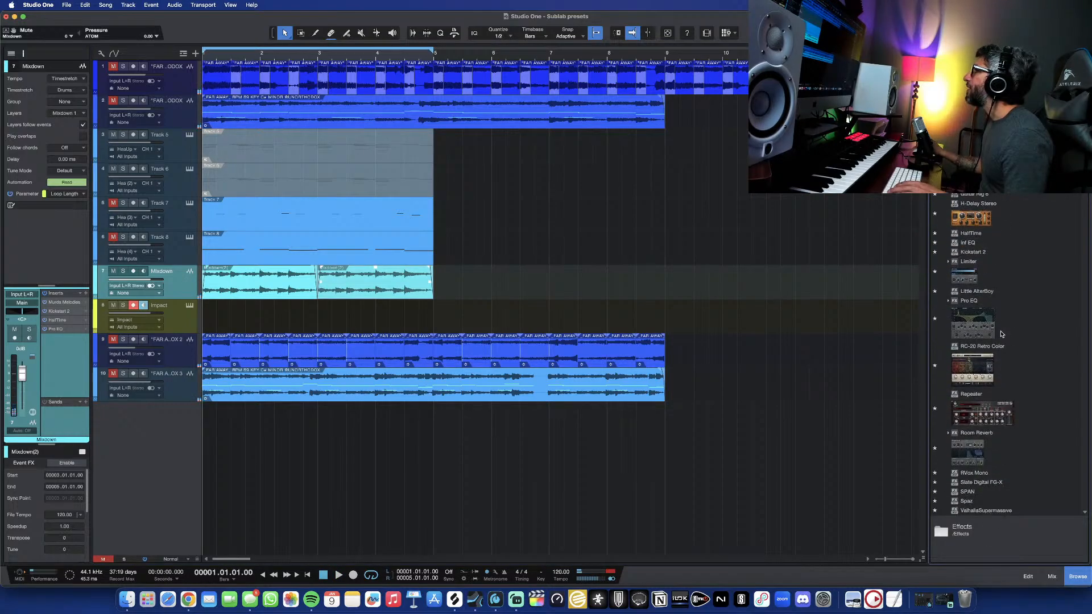
scroll(1002, 335, "down", 10)
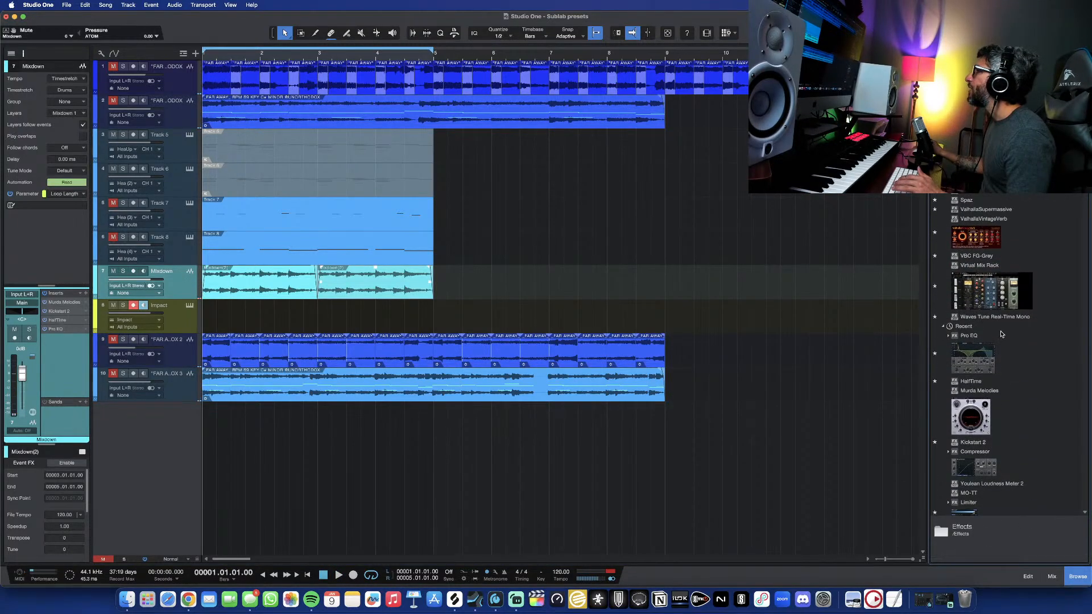
scroll(1002, 335, "down", 10)
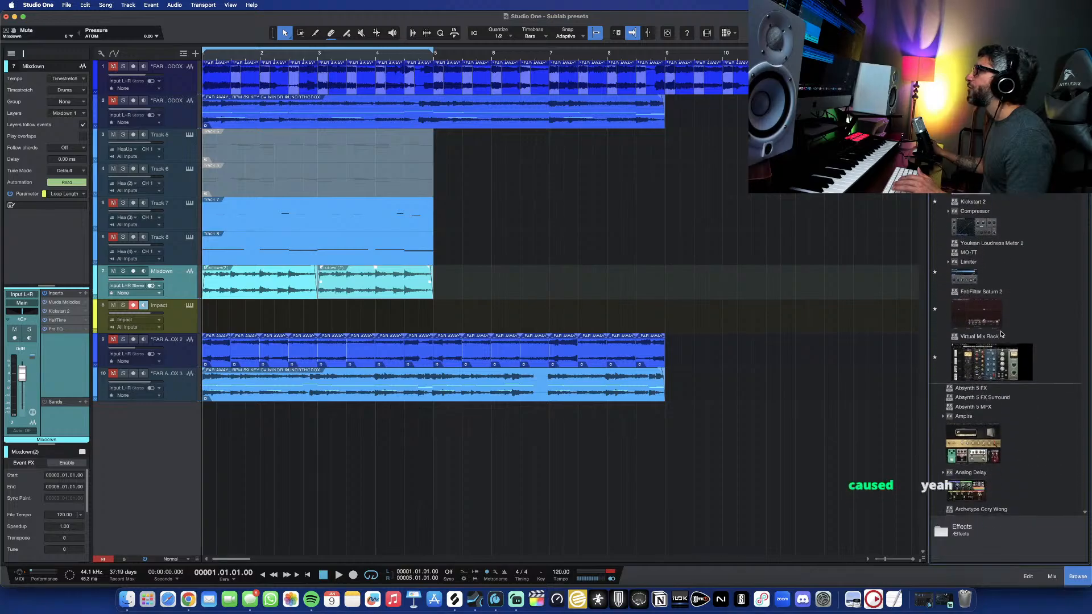
scroll(1002, 335, "down", 5)
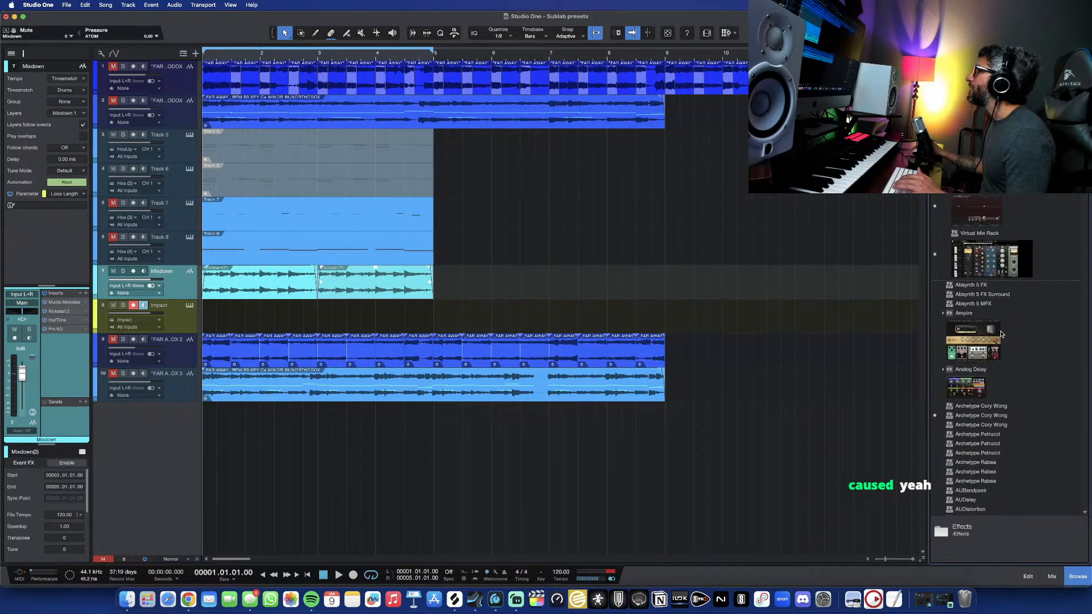
left_click_drag(980, 386, 64, 353)
key("space")
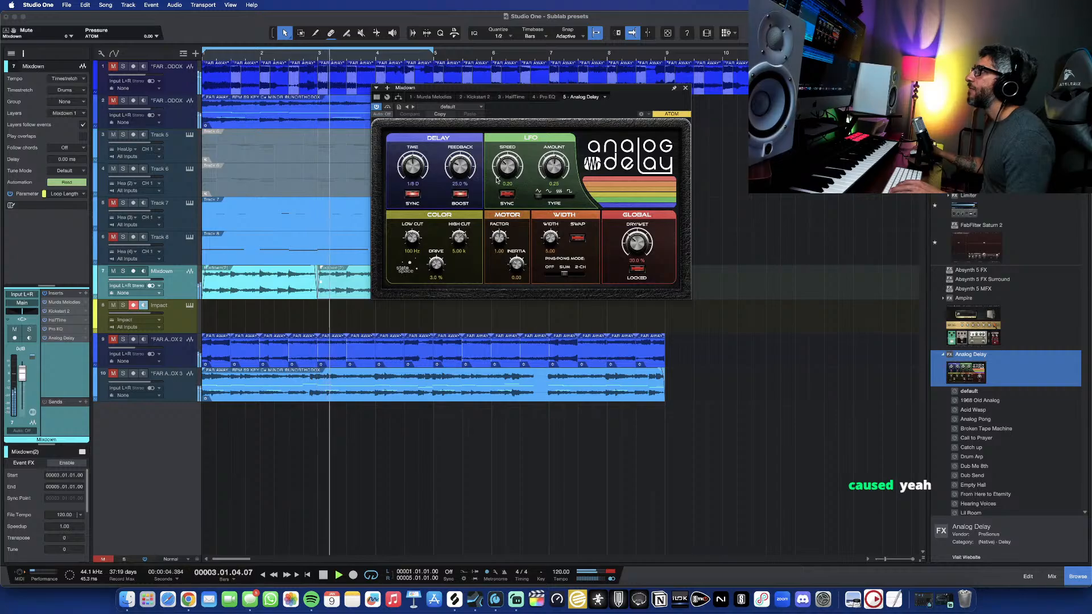
- Set the Analog Delay's feedback to 29.5%, its synced delay time to 1/8 and its dry/wet mix to 33.5%
left_click_drag(646, 245, 640, 260)
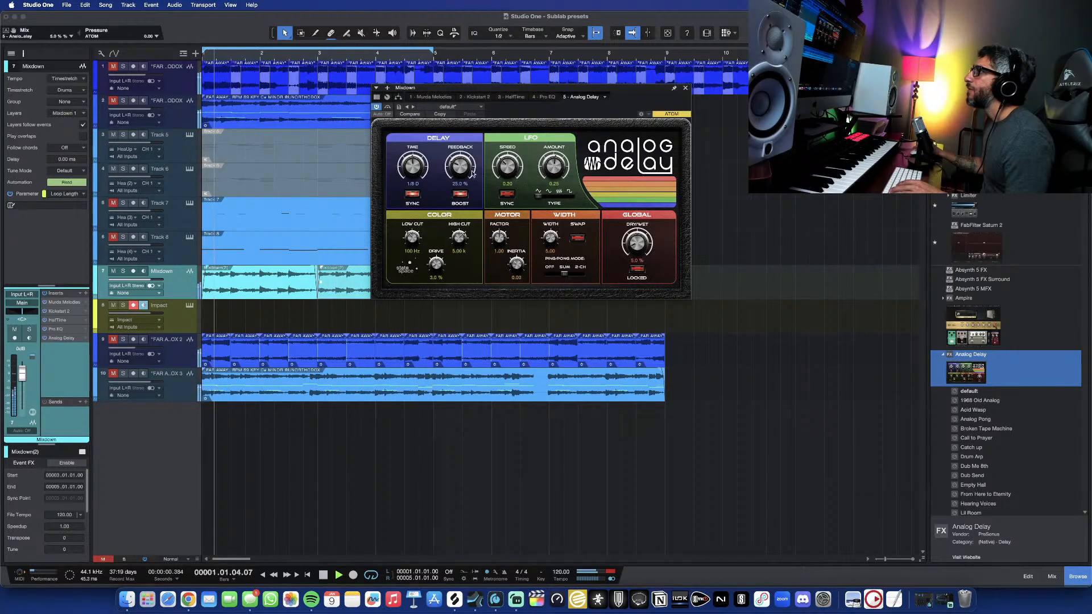
left_click_drag(455, 166, 459, 167)
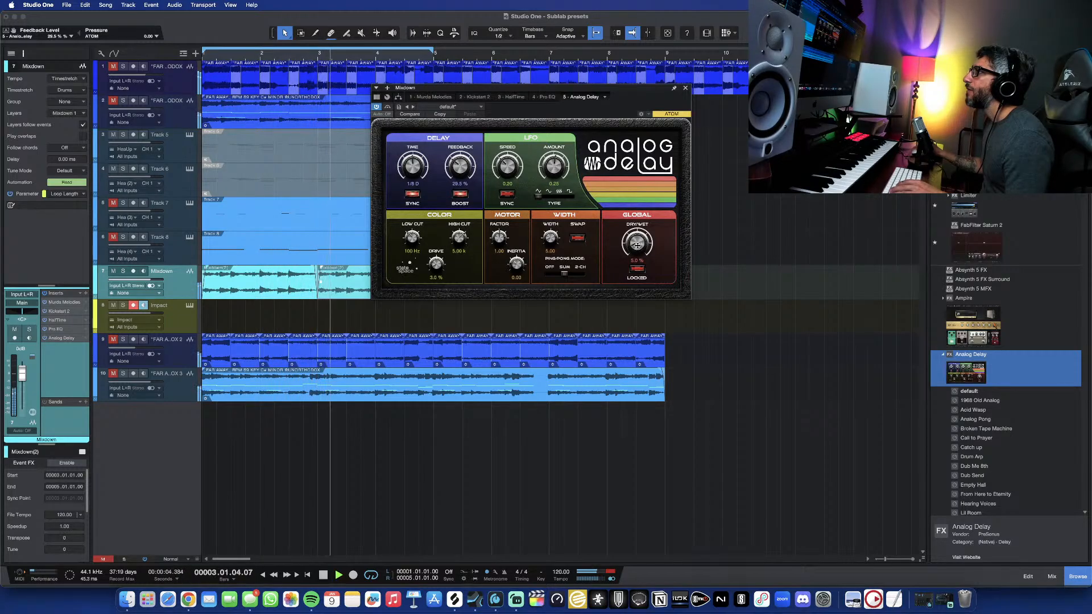
left_click_drag(637, 245, 638, 245)
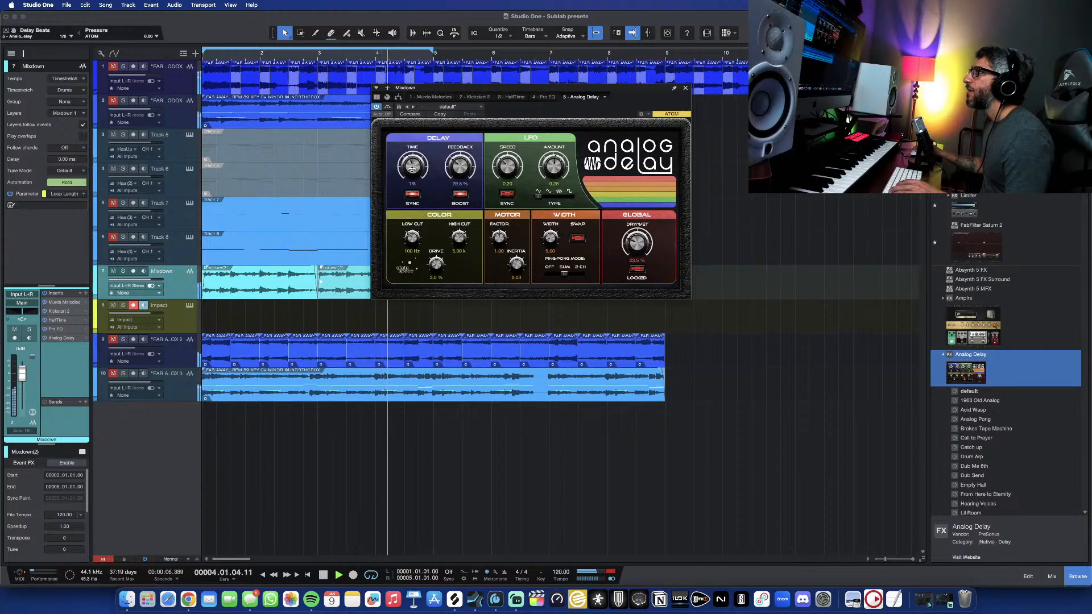
left_click_drag(420, 168, 421, 173)
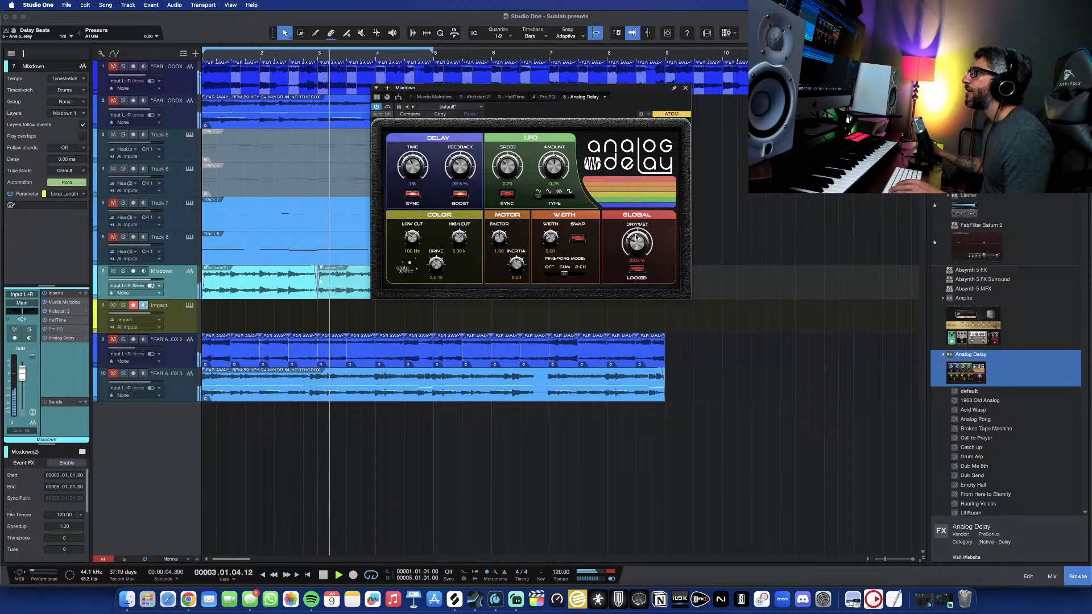
left_click_drag(635, 241, 652, 235)
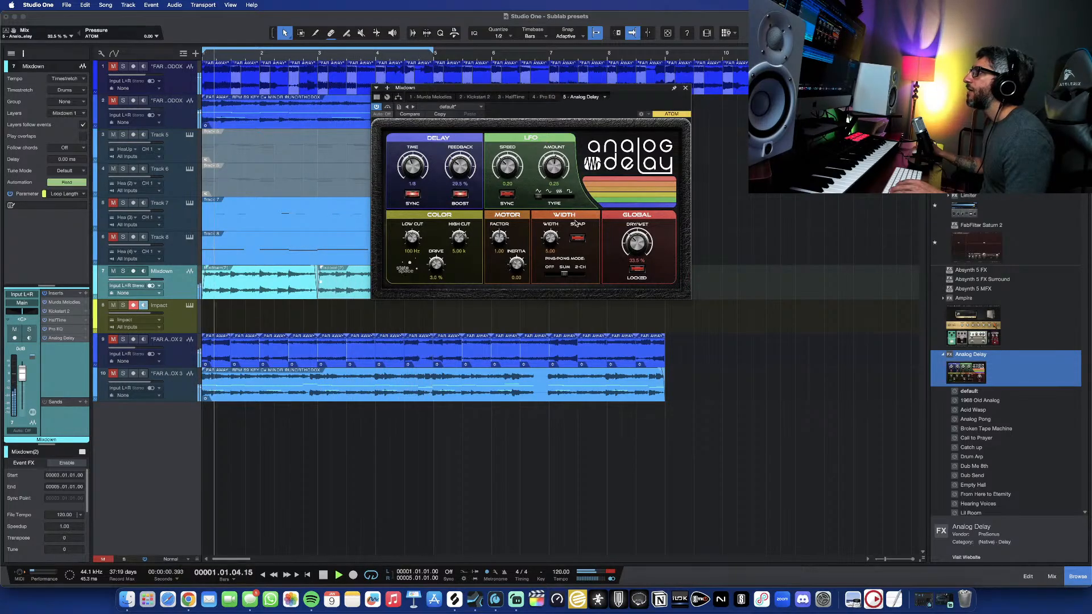
left_click(580, 240)
left_click_drag(551, 238, 556, 165)
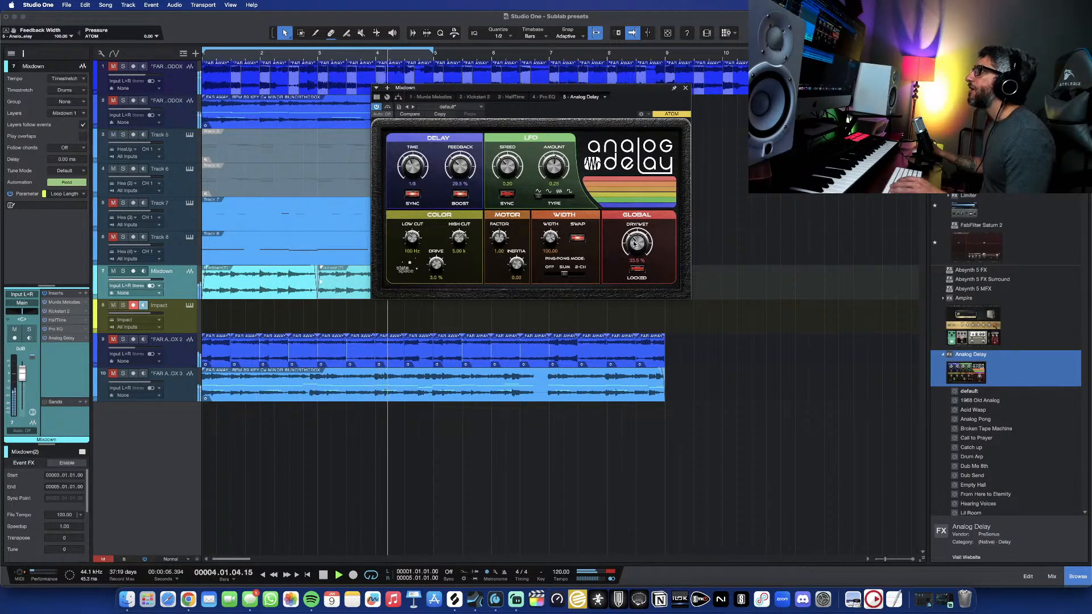
left_click_drag(647, 245, 641, 256)
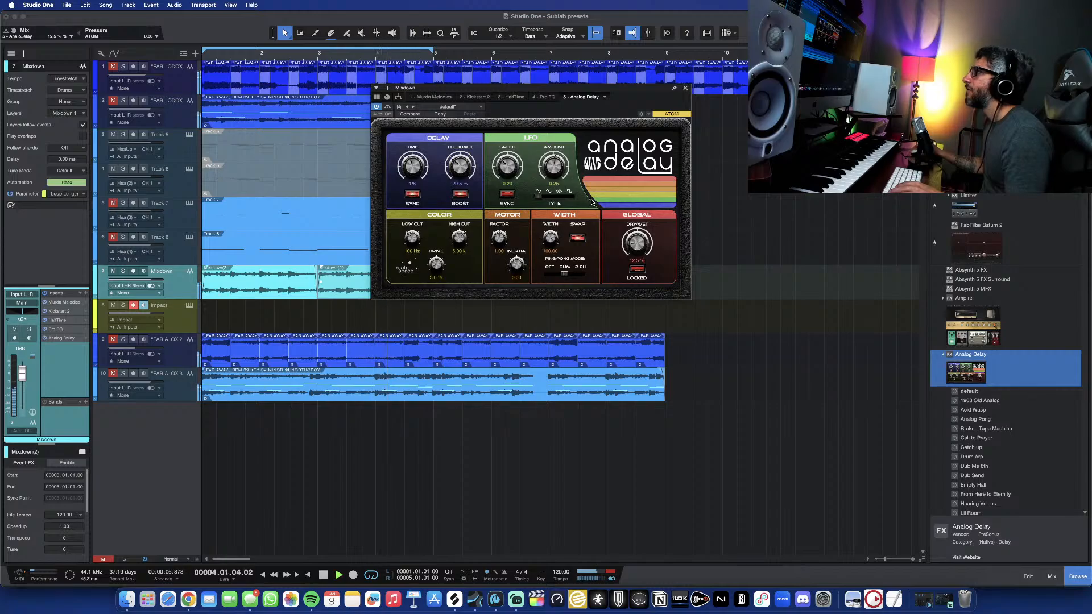
left_click(579, 274)
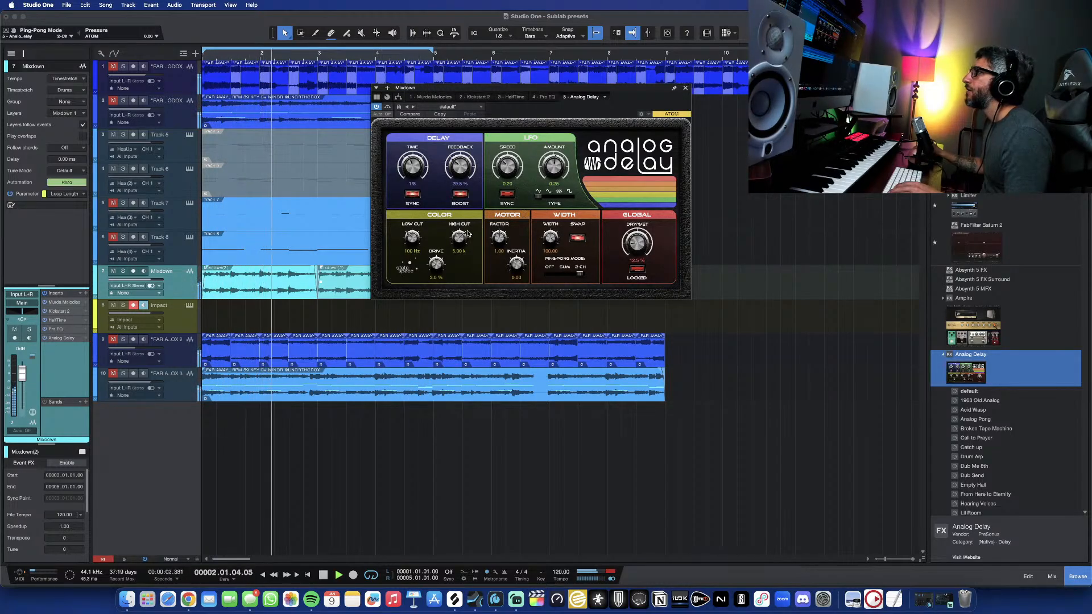
- Set the Analog Delay's high cut to 4.40 kHz and low cut to about 120 Hz, close its window and stop playback
left_click_drag(461, 239, 413, 233)
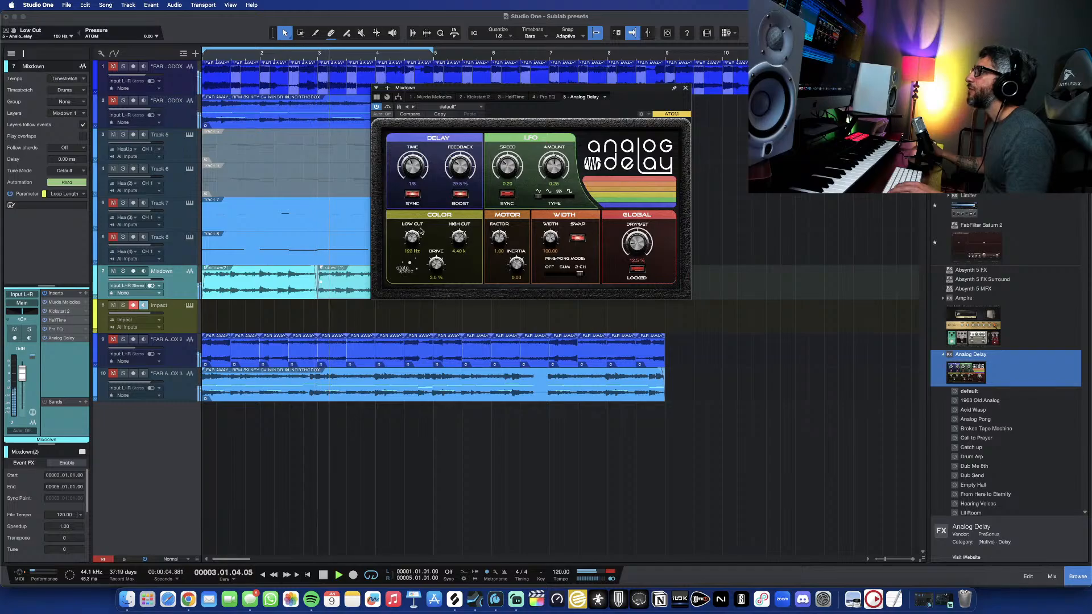
left_click(685, 88)
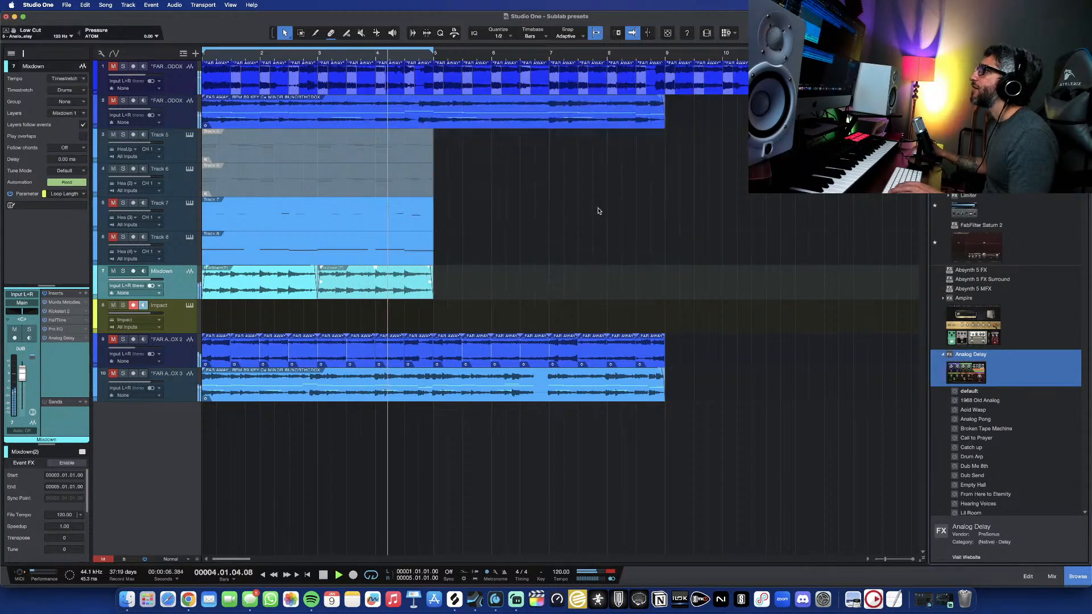
key("space")
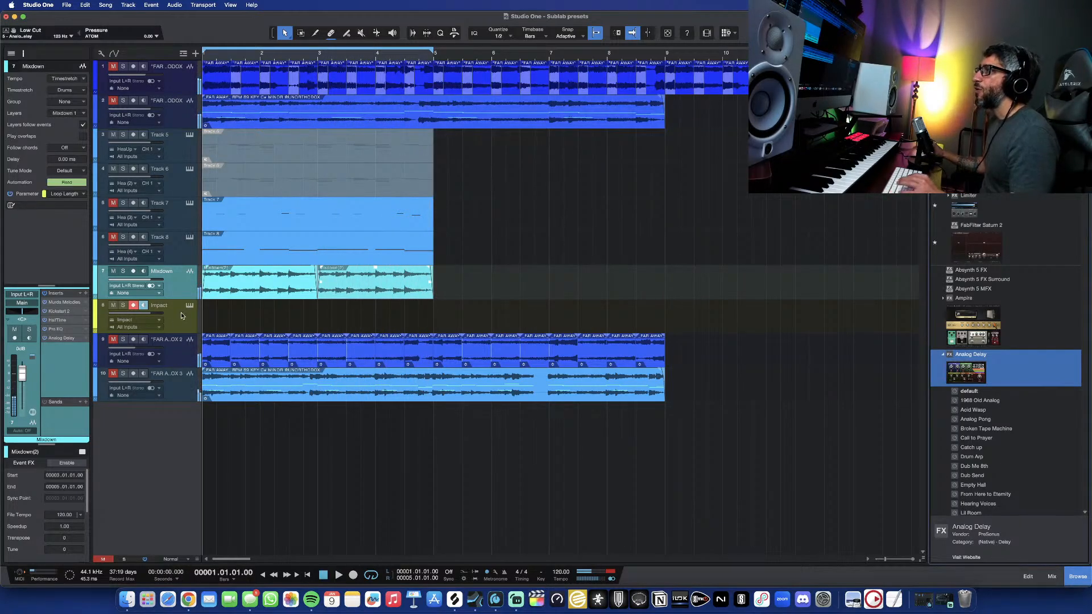
- Find Room Reverb among the effects and add it to the Mixdown track's inserts after Analog Delay
scroll(987, 341, "up", 10)
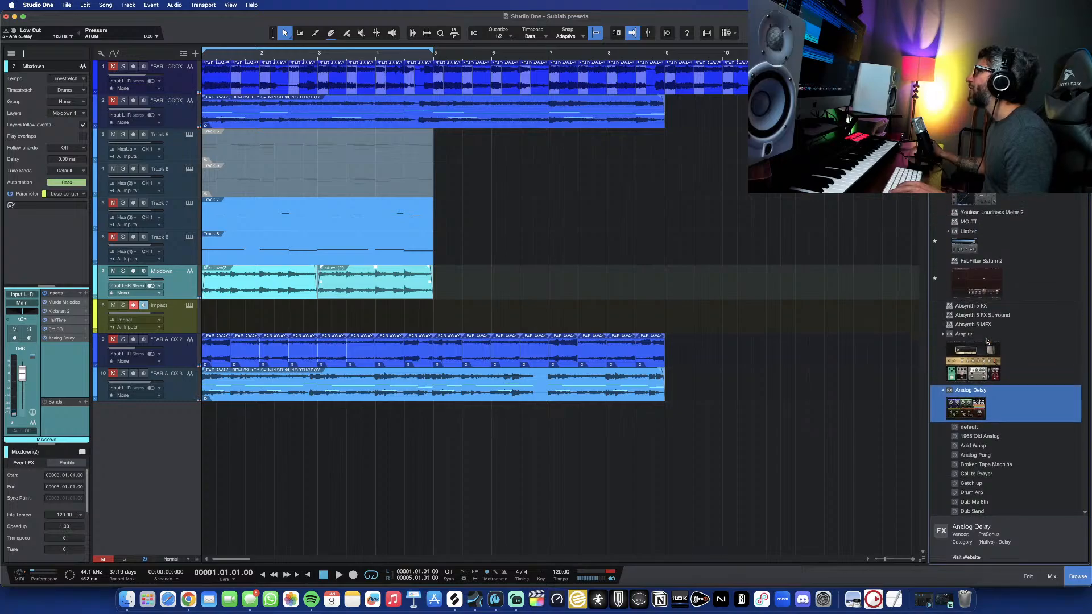
scroll(986, 341, "down", 2)
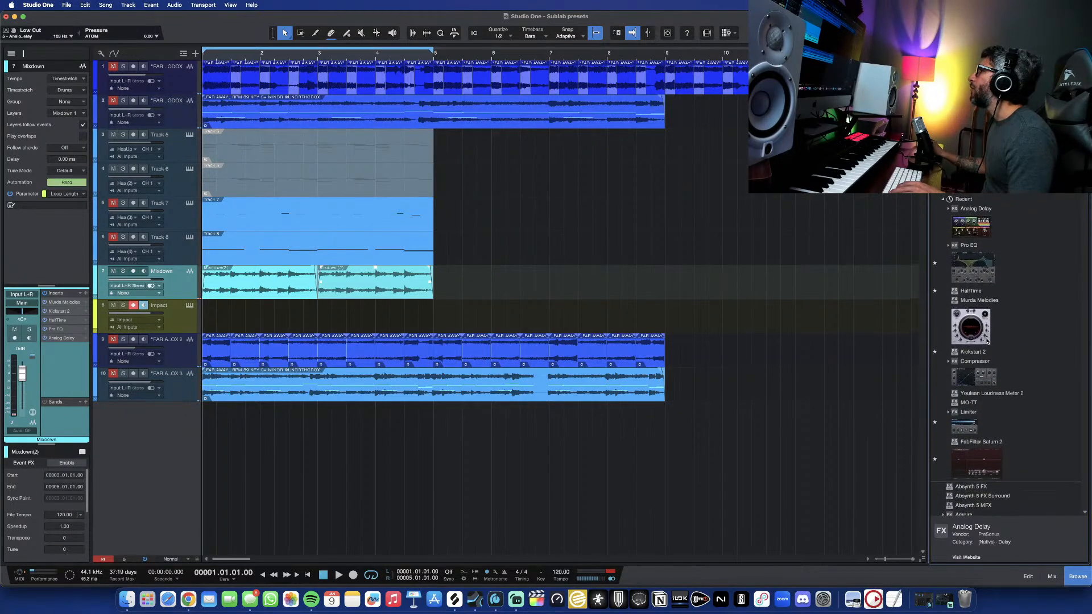
scroll(986, 342, "down", 10)
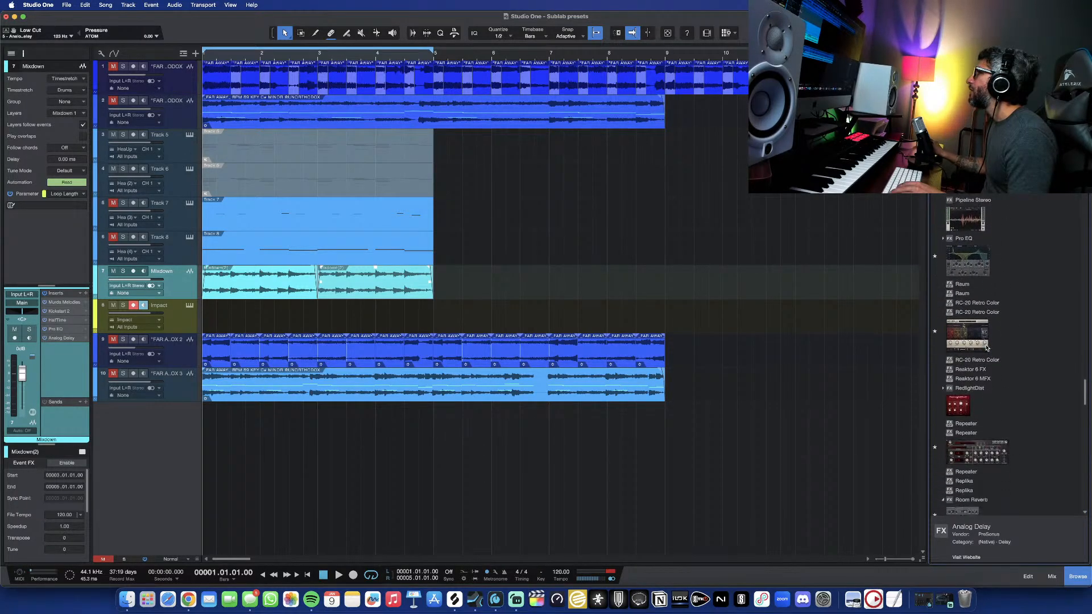
scroll(987, 348, "down", 6)
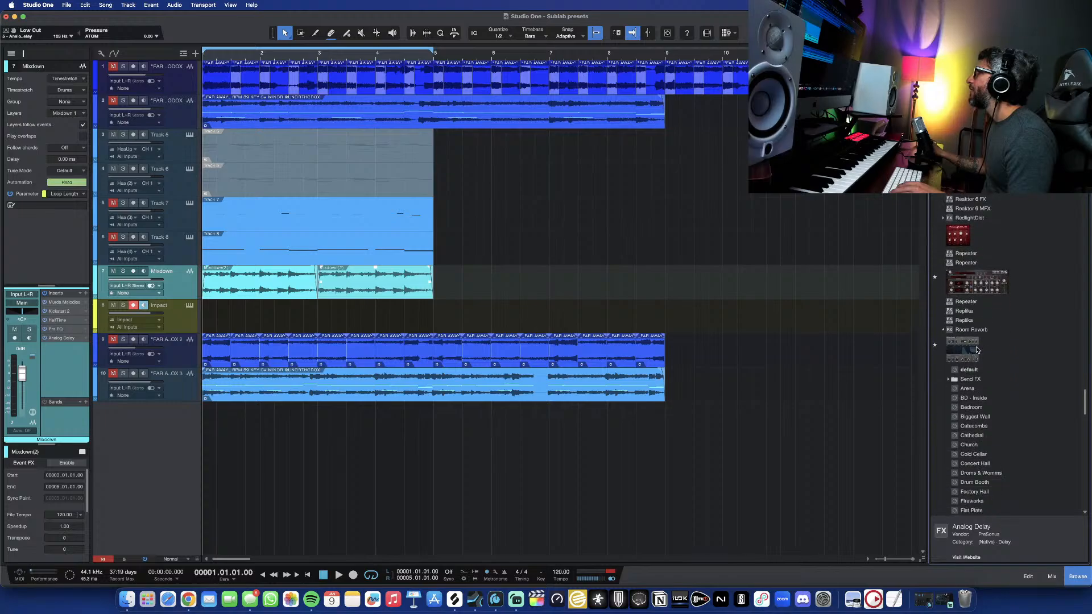
left_click_drag(977, 349, 64, 380)
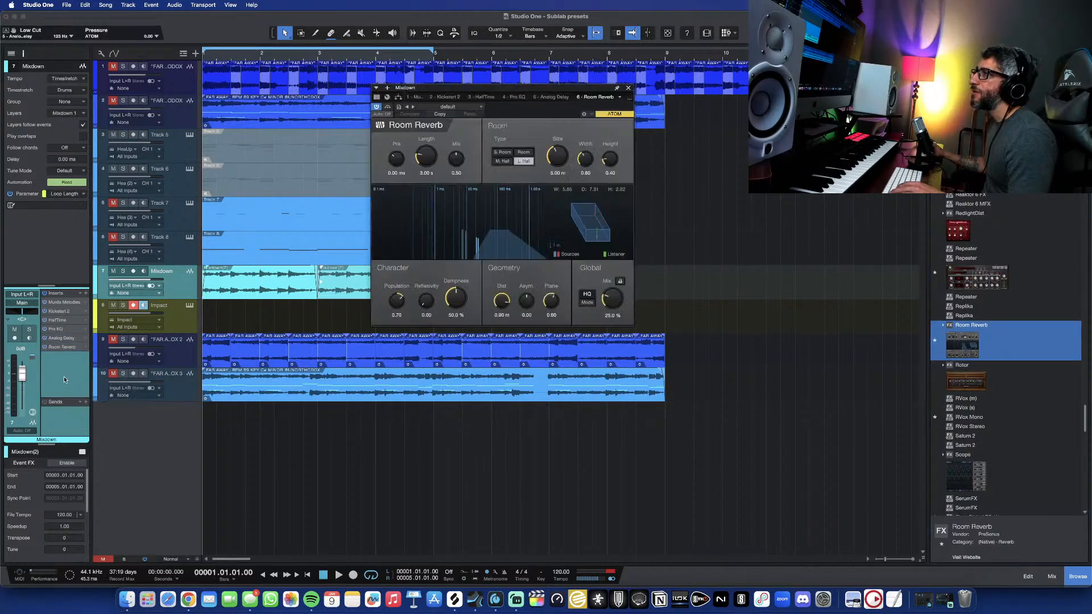
- Load the Cathedral preset in Room Reverb during playback, set its global mix to 17.5%, and close the effect window
key("space")
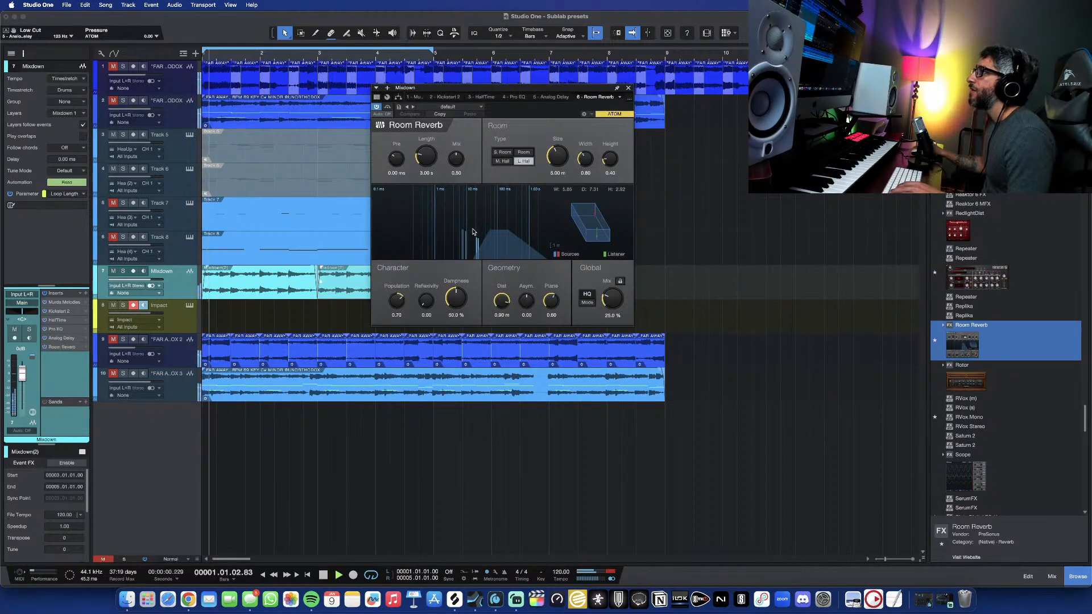
left_click(449, 107)
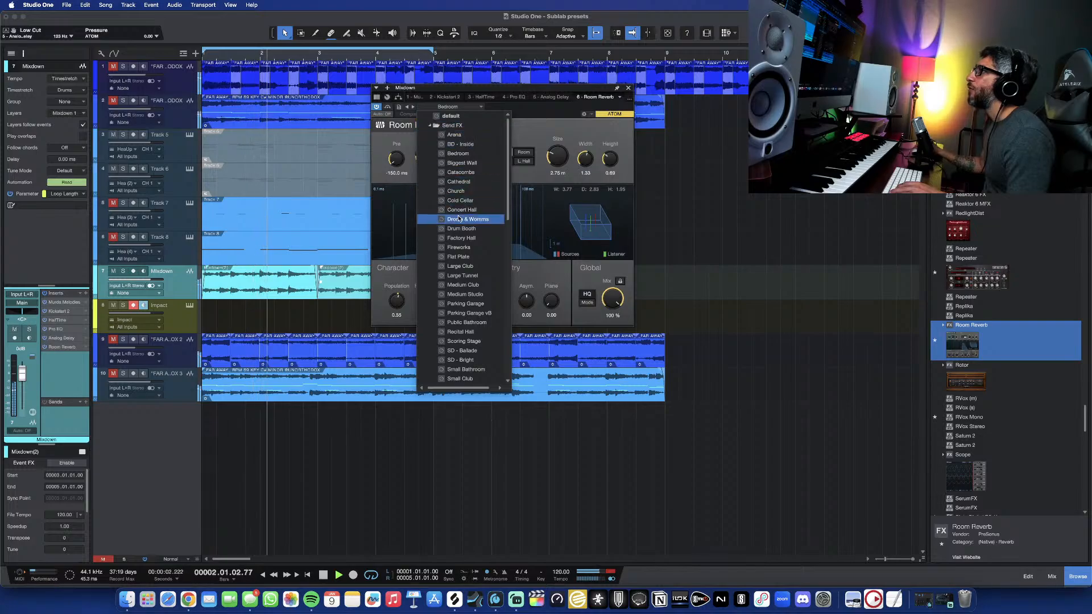
left_click(464, 182)
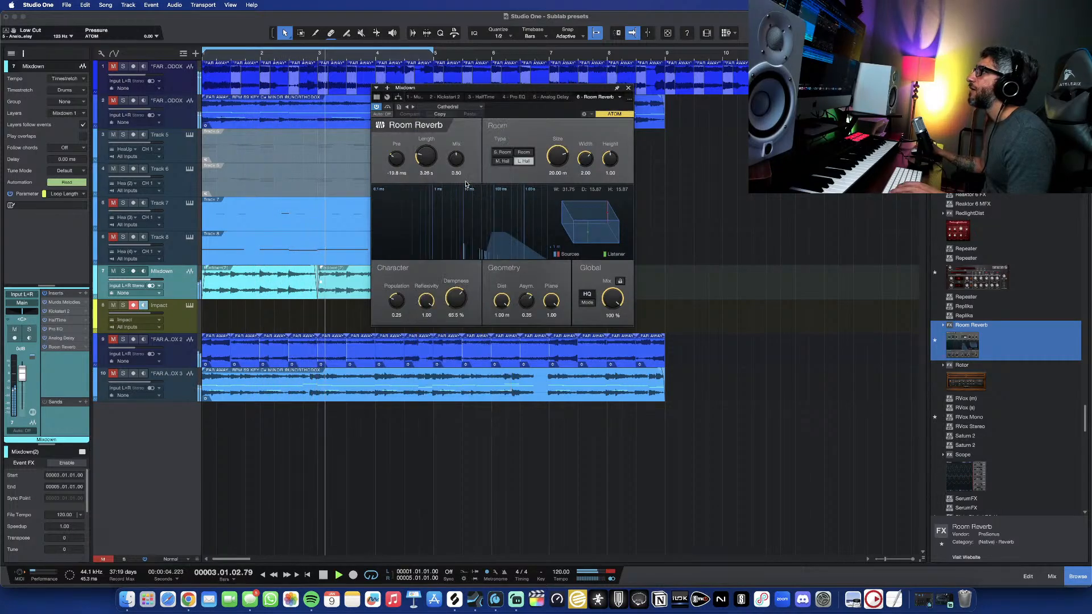
mouse_move(612, 299)
left_mouse_down()
mouse_move(612, 328)
mouse_move(613, 302)
left_mouse_up()
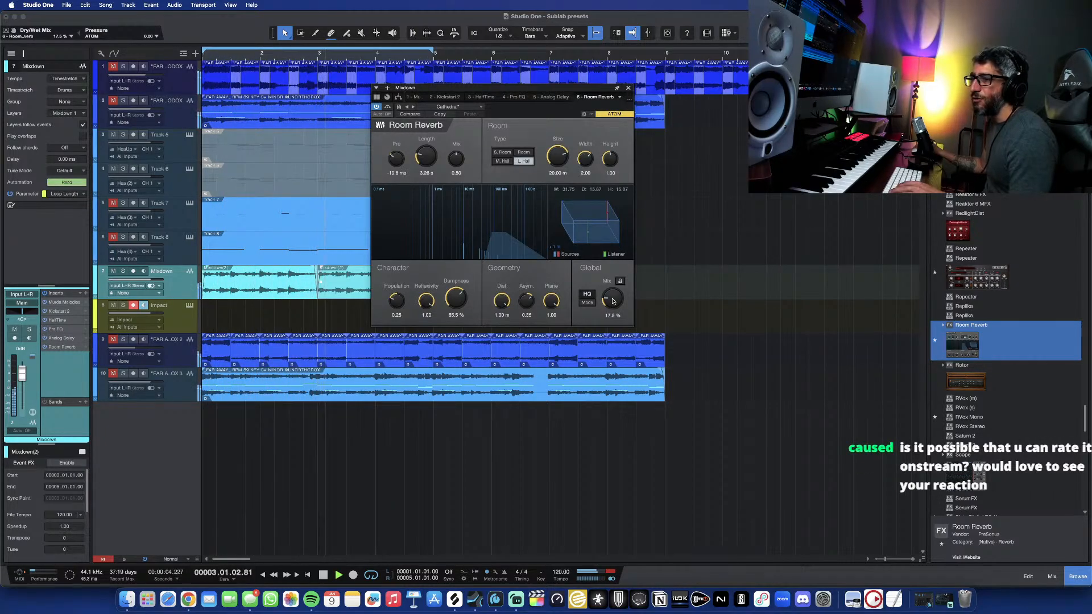
key("space")
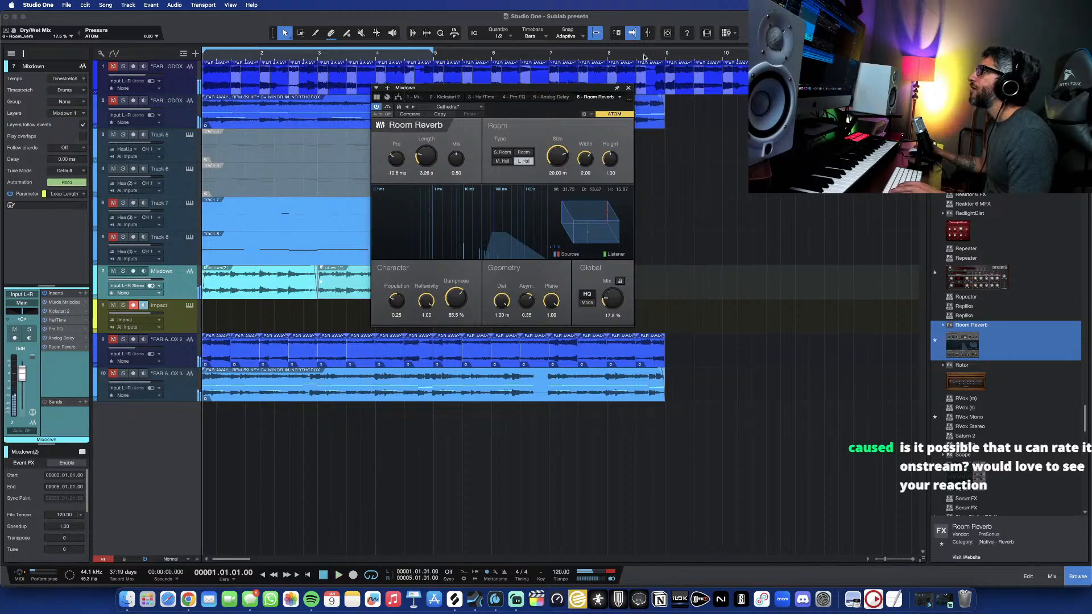
left_click(627, 87)
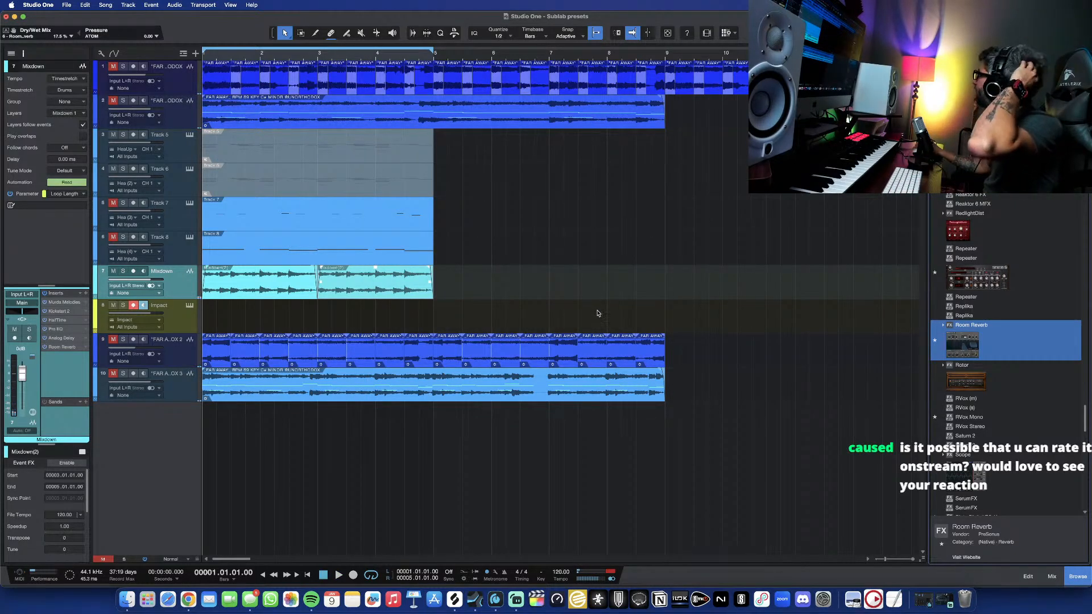
- Review Stream Mix A in Universal Control and the live chat in Streamlabs Desktop, minimizing both windows
scroll(465, 452, "right", 1)
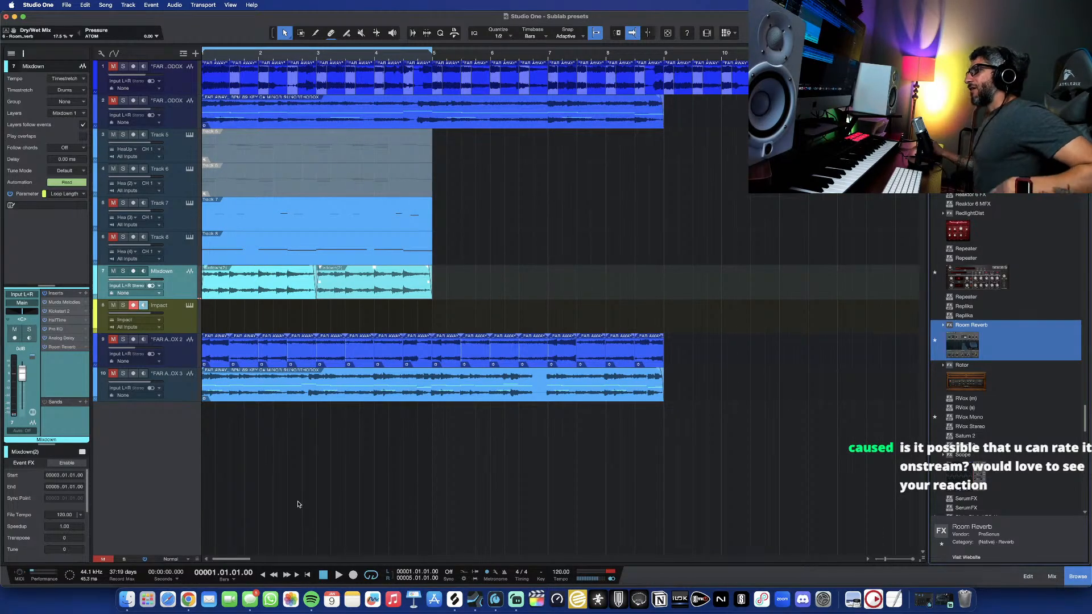
left_click(496, 600)
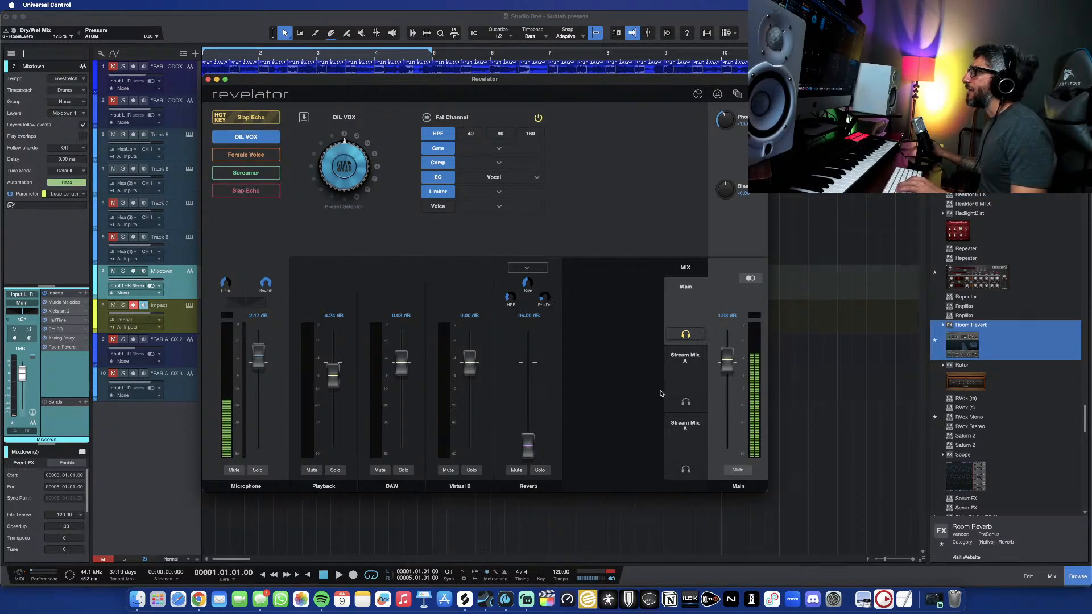
left_click(683, 379)
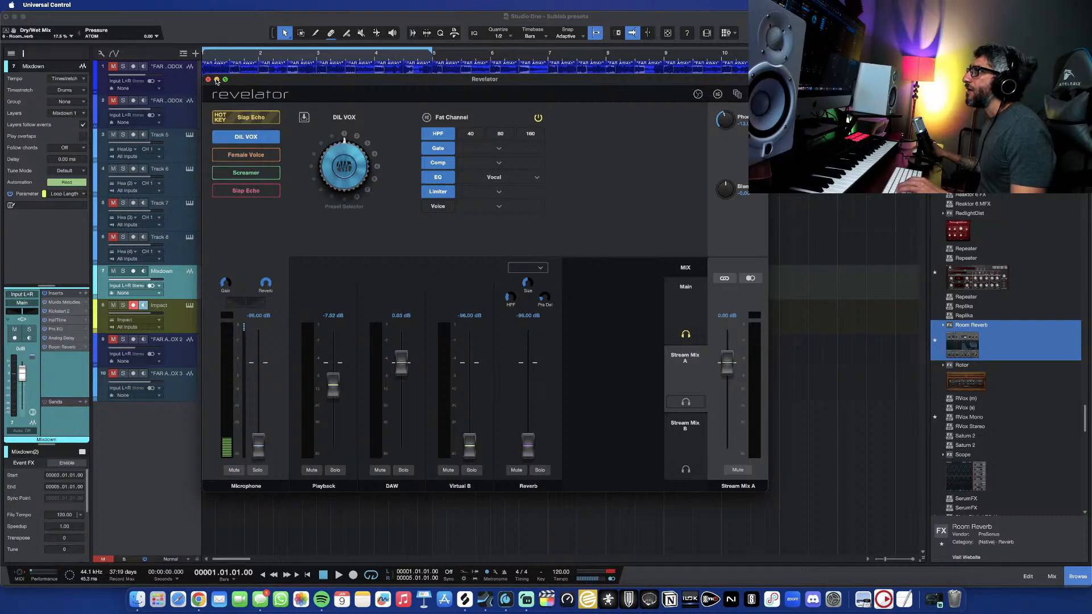
left_click(217, 79)
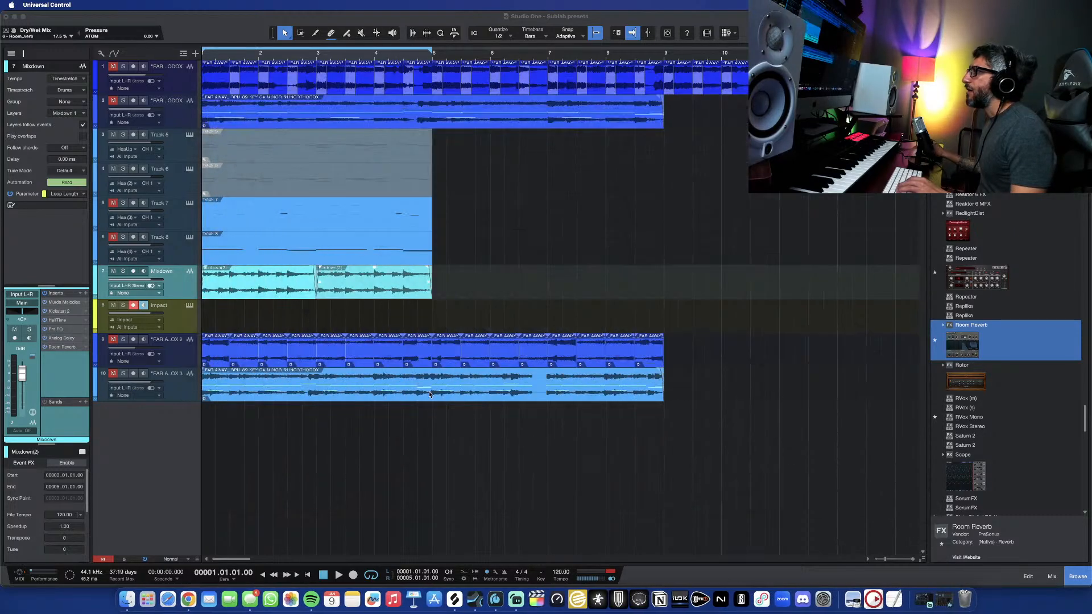
left_click(519, 605)
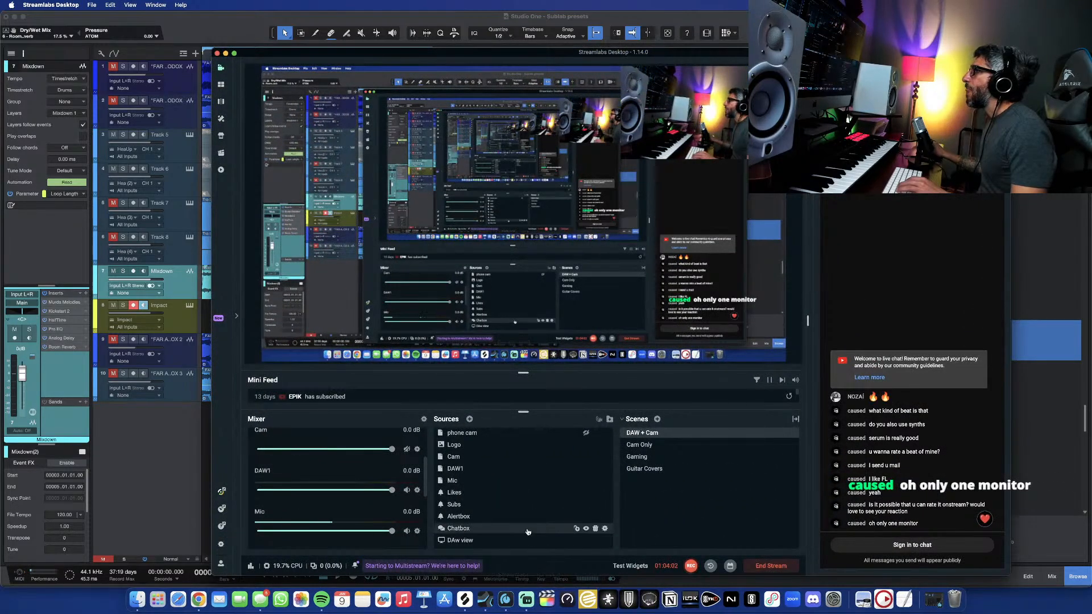
left_click(225, 53)
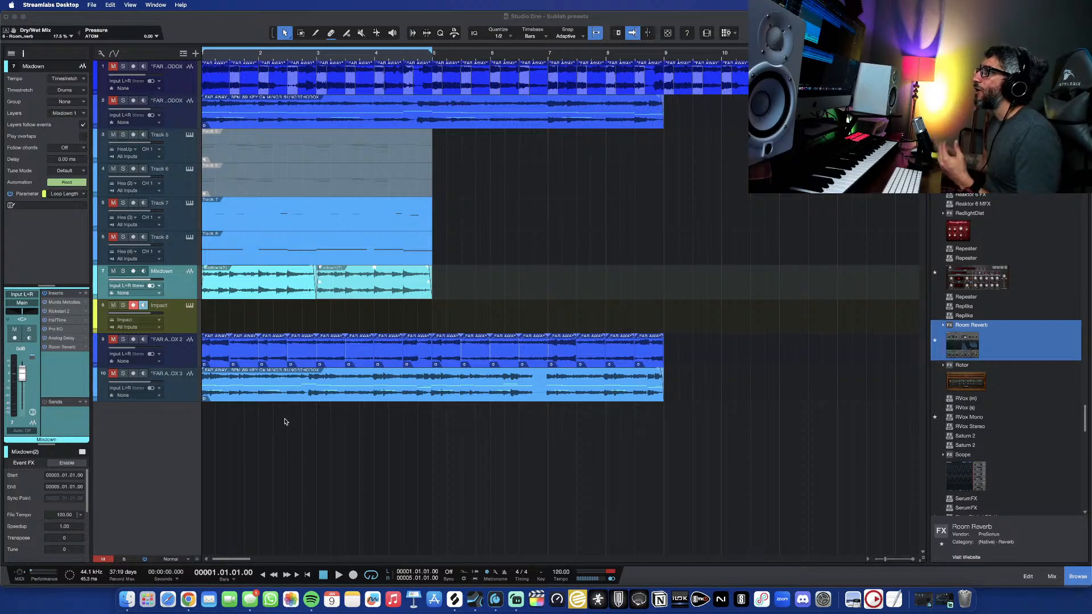
- Disarm the Impact track in Studio One
left_click(131, 307)
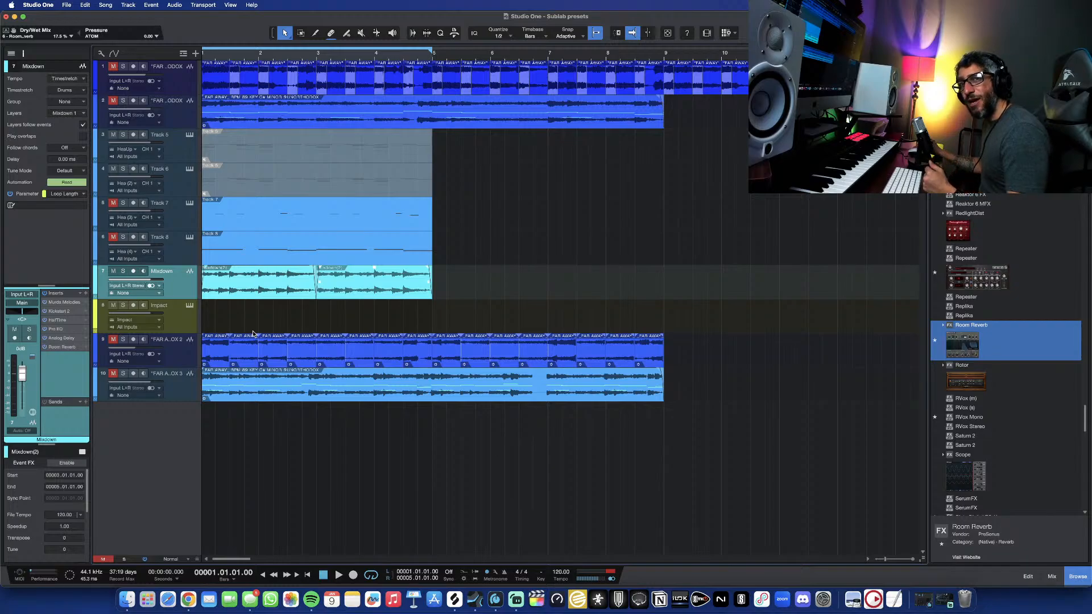
scroll(254, 335, "right", 1)
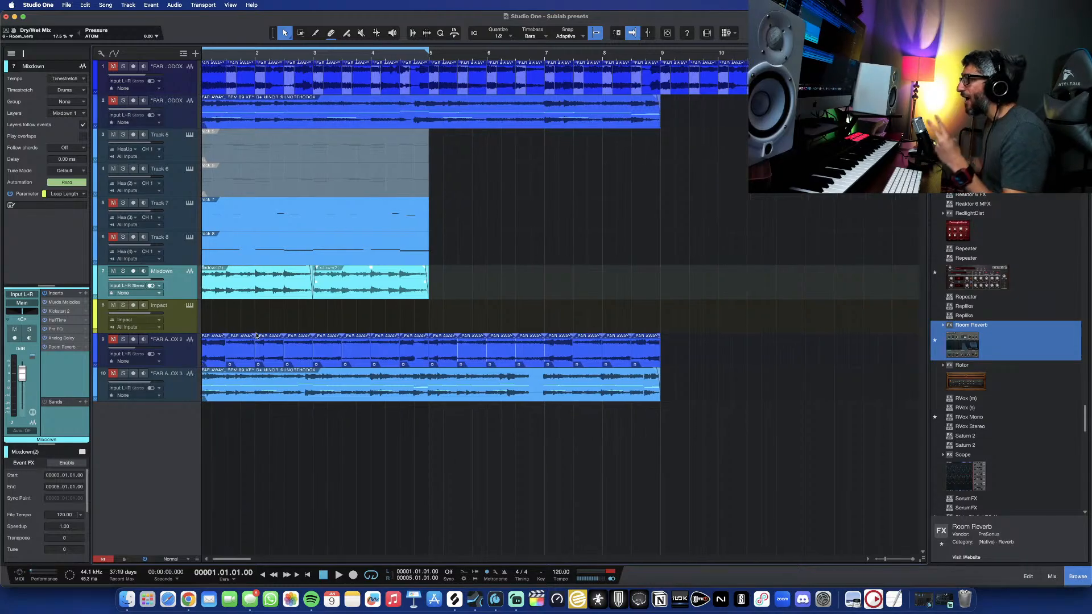